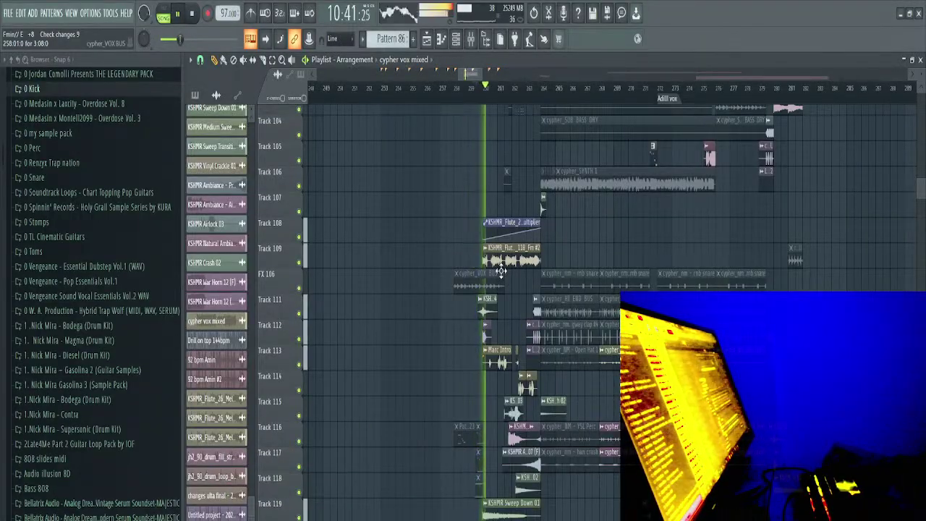
Look over the clip arrangement in the playlist around bars 258 to 281, from the Track 96 area to Track 143
{"action": "scroll", "coordinate": [501, 272], "scroll_direction": "up", "scroll_amount": 3}
{"action": "scroll", "coordinate": [506, 293], "scroll_direction": "down", "scroll_amount": 3}
{"action": "scroll", "coordinate": [504, 300], "scroll_direction": "down", "scroll_amount": 4}
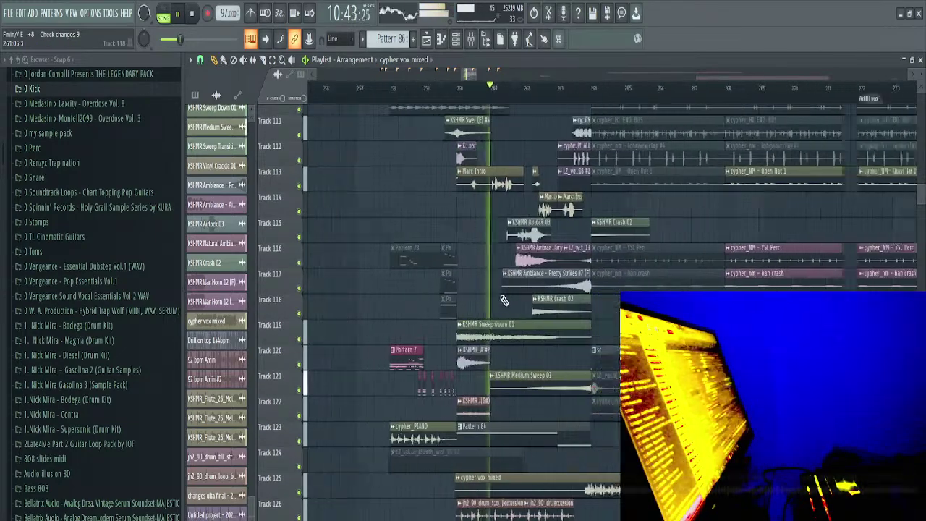
{"action": "left_click_drag", "start_coordinate": [564, 325], "coordinate": [425, 259]}
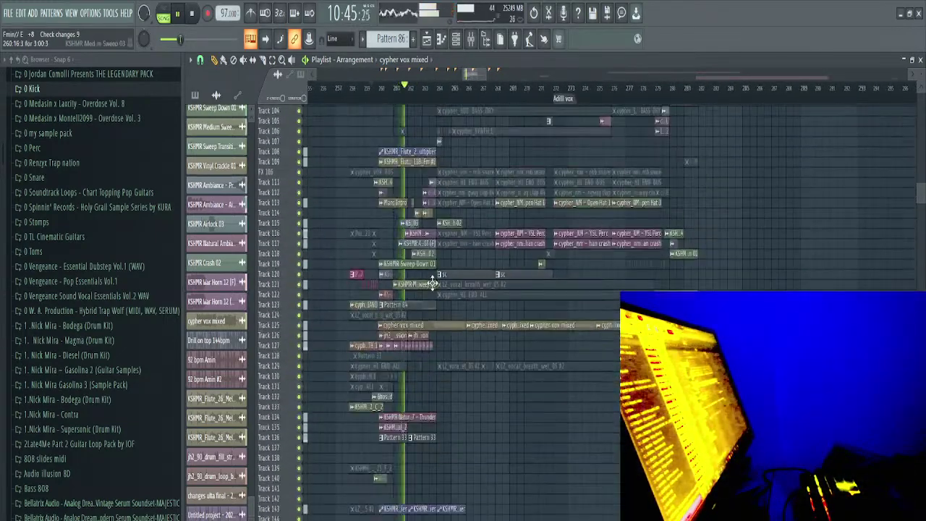
{"action": "scroll", "coordinate": [427, 289], "scroll_direction": "up", "scroll_amount": 2}
{"action": "left_click_drag", "start_coordinate": [461, 396], "coordinate": [396, 238]}
{"action": "scroll", "coordinate": [467, 275], "scroll_direction": "down", "scroll_amount": 2}
{"action": "scroll", "coordinate": [469, 294], "scroll_direction": "up", "scroll_amount": 1}
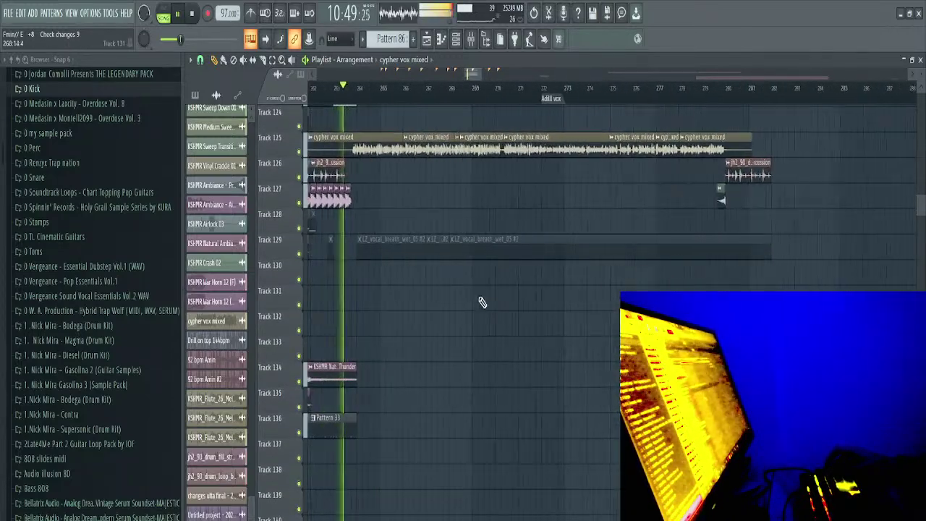
{"action": "key", "text": "ctrl+shift+Escape"}
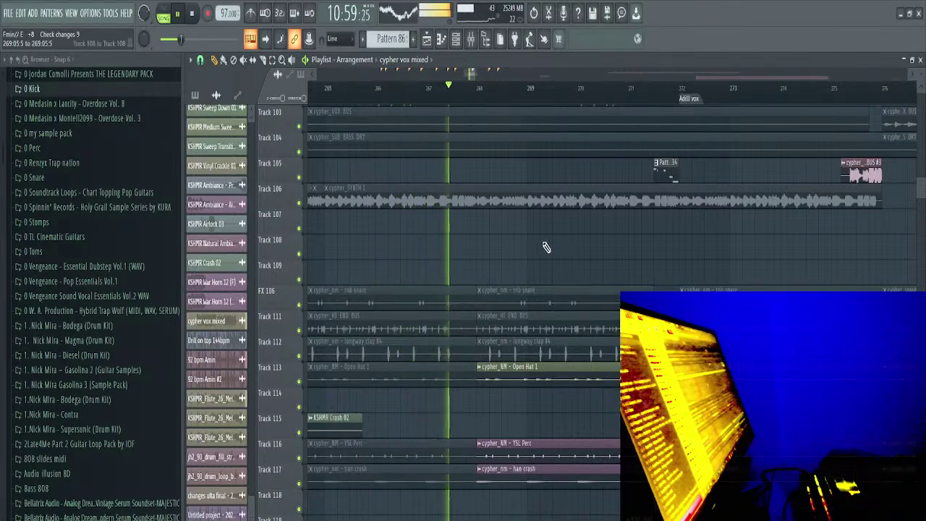
{"action": "left_click_drag", "start_coordinate": [578, 268], "coordinate": [622, 453]}
{"action": "scroll", "coordinate": [601, 335], "scroll_direction": "down", "scroll_amount": 3}
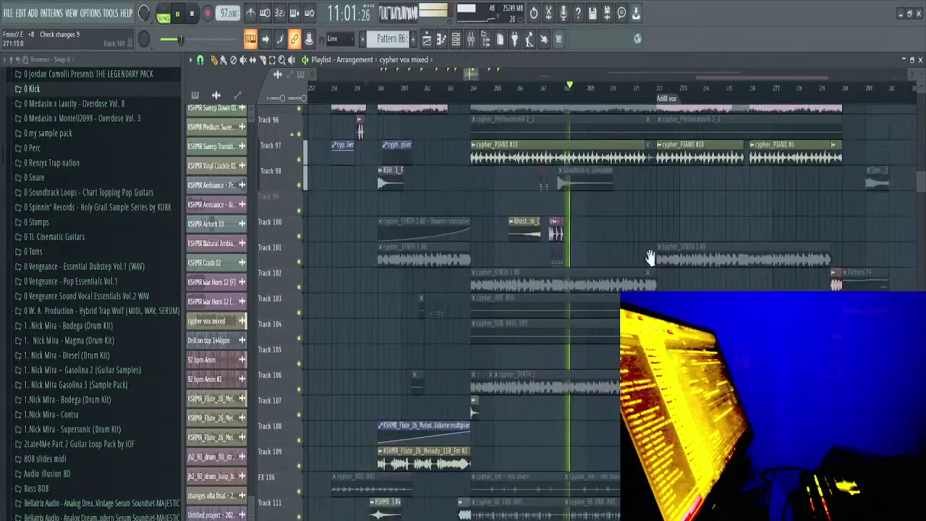
{"action": "left_click_drag", "start_coordinate": [651, 264], "coordinate": [574, 410]}
{"action": "scroll", "coordinate": [572, 405], "scroll_direction": "down", "scroll_amount": 5}
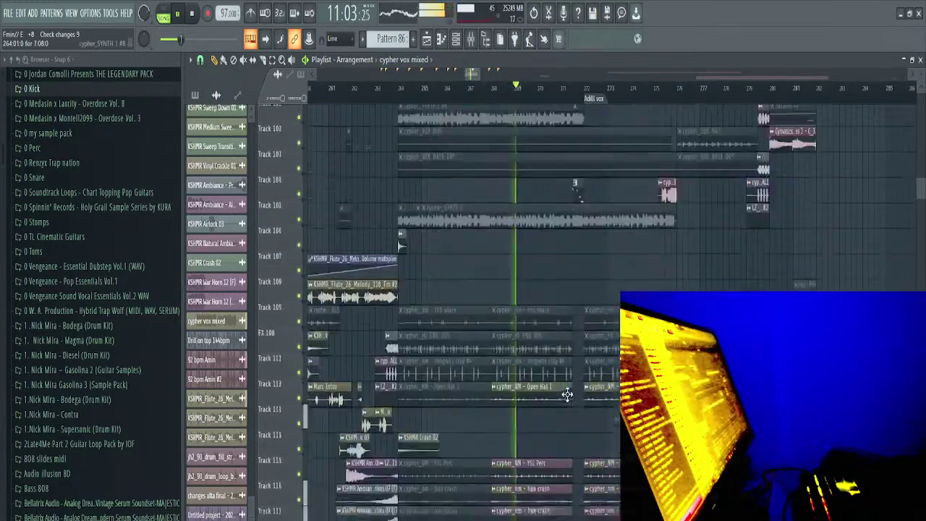
{"action": "scroll", "coordinate": [567, 394], "scroll_direction": "down", "scroll_amount": 2}
Examine the audio clip settings of the cypher vox mixed clip on Track 125
{"action": "double_click", "coordinate": [526, 344]}
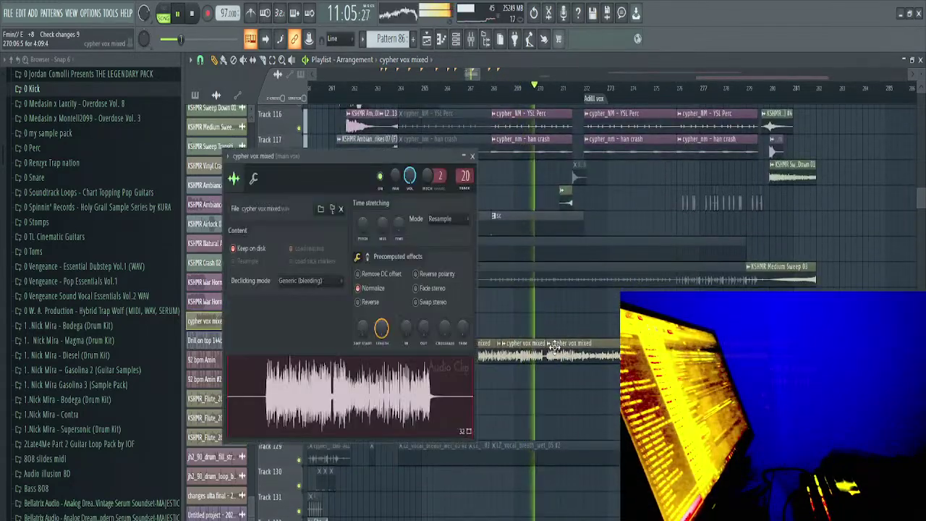
{"action": "left_click", "coordinate": [472, 157]}
{"action": "scroll", "coordinate": [583, 251], "scroll_direction": "up", "scroll_amount": 6}
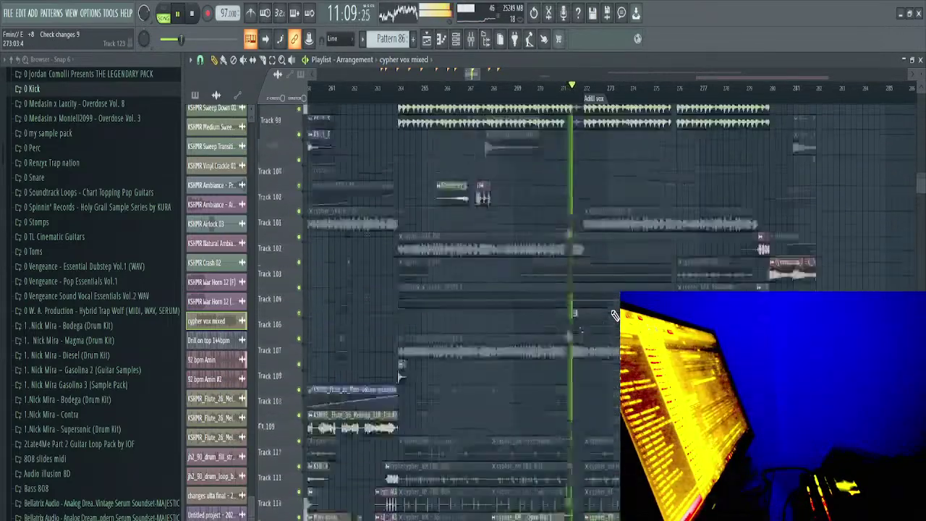
{"action": "scroll", "coordinate": [582, 252], "scroll_direction": "up", "scroll_amount": 4}
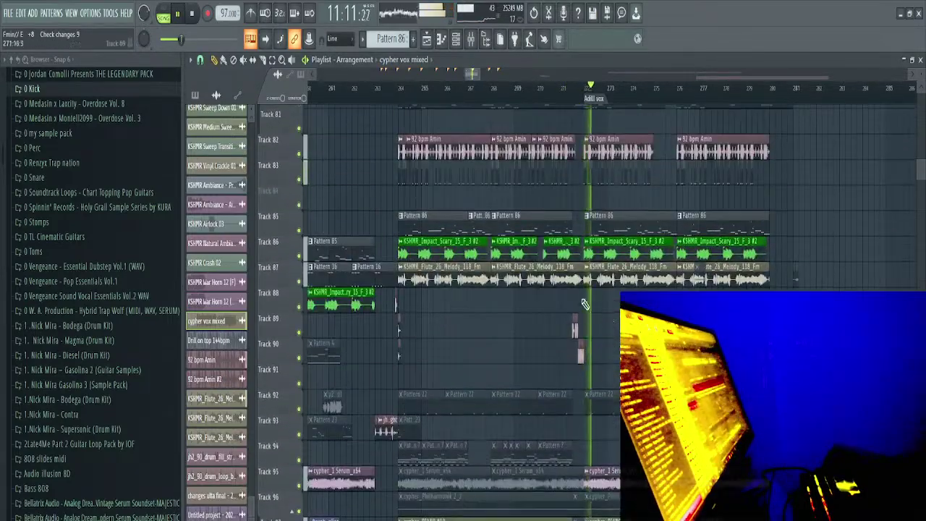
Open Pattern 86's Core 808 channel and examine the Fruity Limiter on its mixer track 80-8
{"action": "double_click", "coordinate": [557, 223]}
{"action": "left_click", "coordinate": [459, 39]}
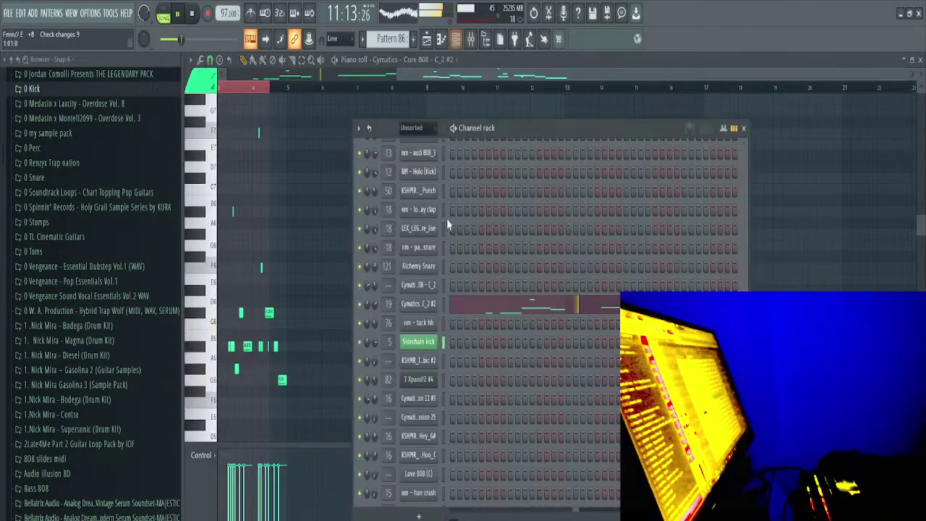
{"action": "double_click", "coordinate": [389, 304]}
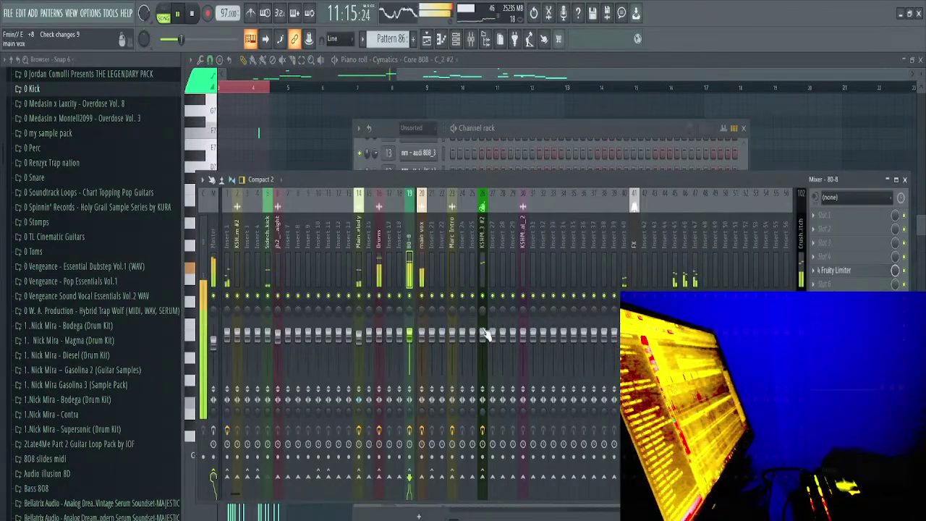
{"action": "left_click", "coordinate": [862, 274]}
{"action": "left_click_drag", "start_coordinate": [388, 313], "coordinate": [388, 304]}
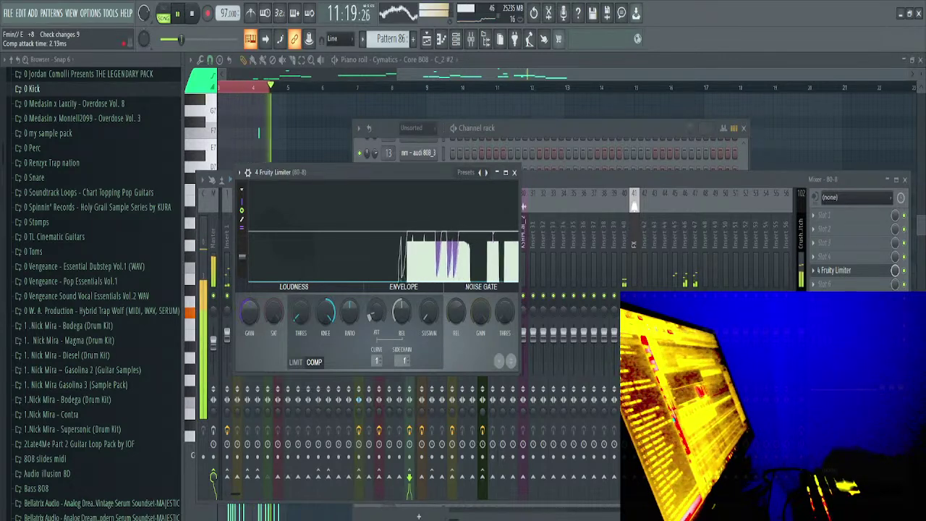
{"action": "left_click", "coordinate": [515, 173]}
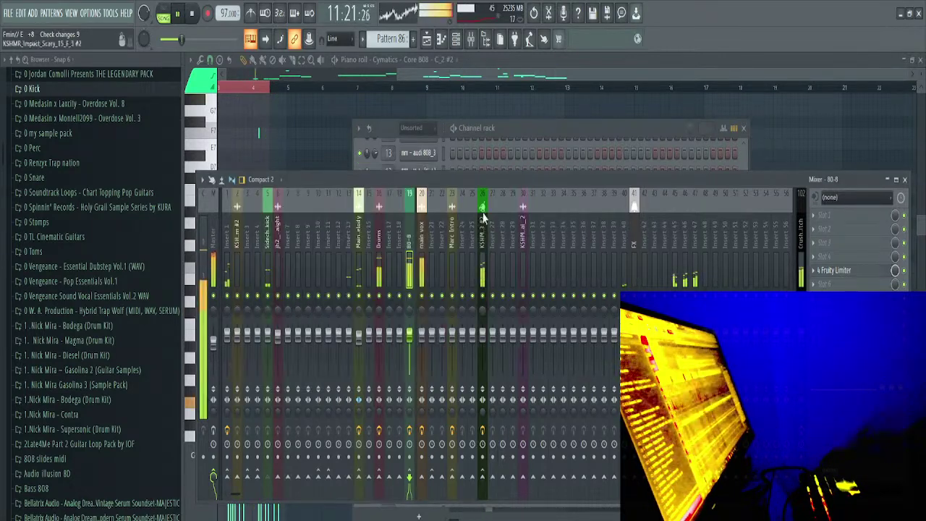
Return to the playlist and look over the clip arrangement on Tracks 73 to 92
{"action": "left_click", "coordinate": [427, 40]}
{"action": "left_click_drag", "start_coordinate": [532, 171], "coordinate": [491, 275]}
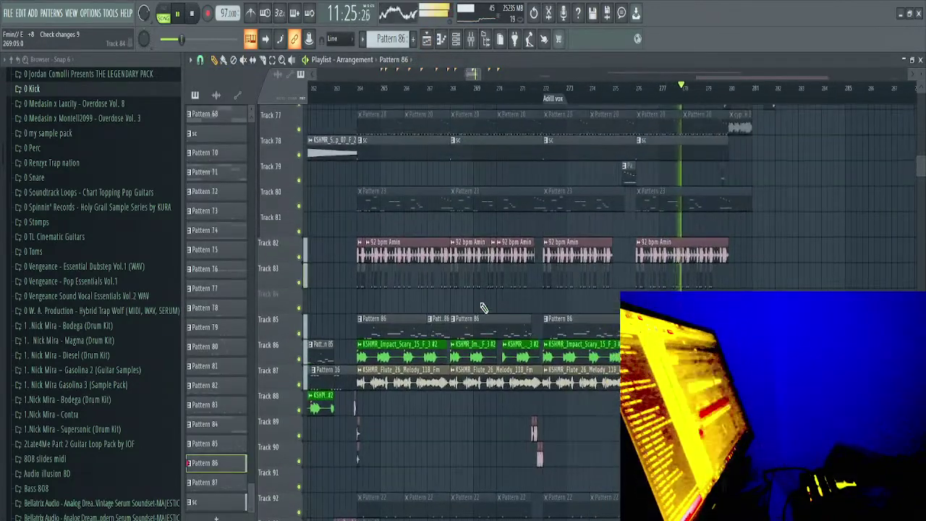
{"action": "left_click_drag", "start_coordinate": [510, 197], "coordinate": [544, 275]}
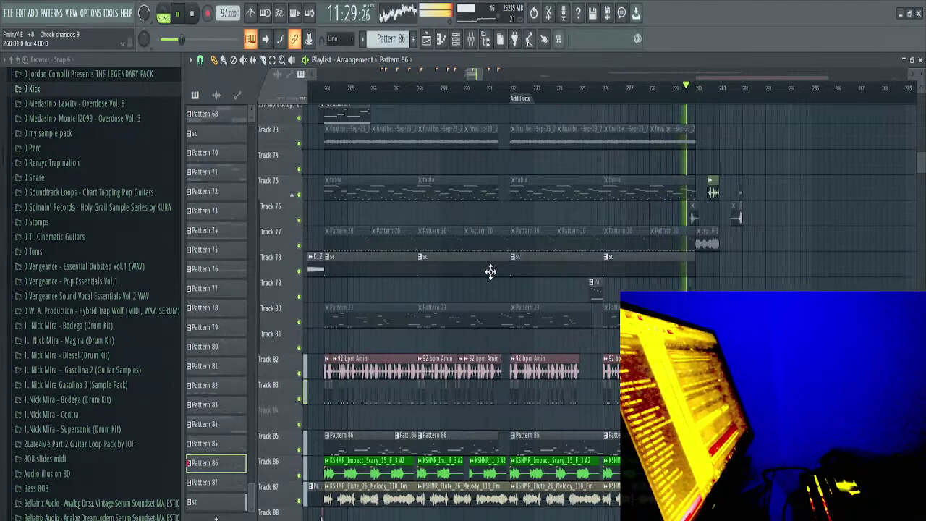
{"action": "scroll", "coordinate": [491, 271], "scroll_direction": "down", "scroll_amount": 3}
{"action": "scroll", "coordinate": [543, 265], "scroll_direction": "up", "scroll_amount": 3}
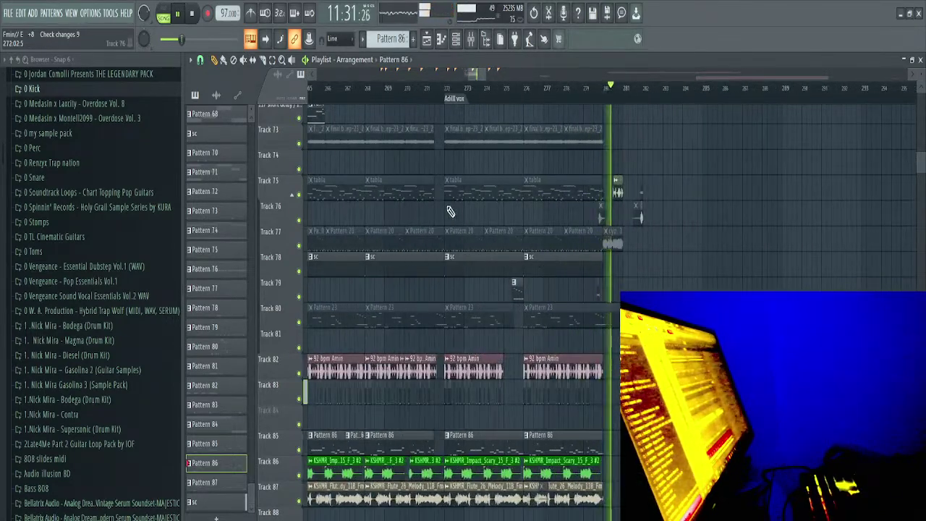
Save the cypher project and switch to the empty project in the other FL Studio window
{"action": "left_click", "coordinate": [15, 13]}
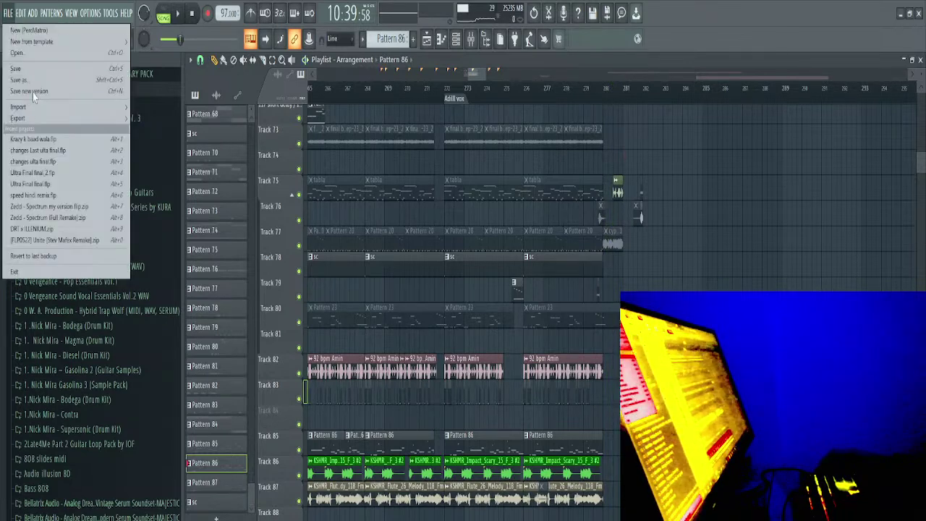
{"action": "left_click", "coordinate": [35, 70]}
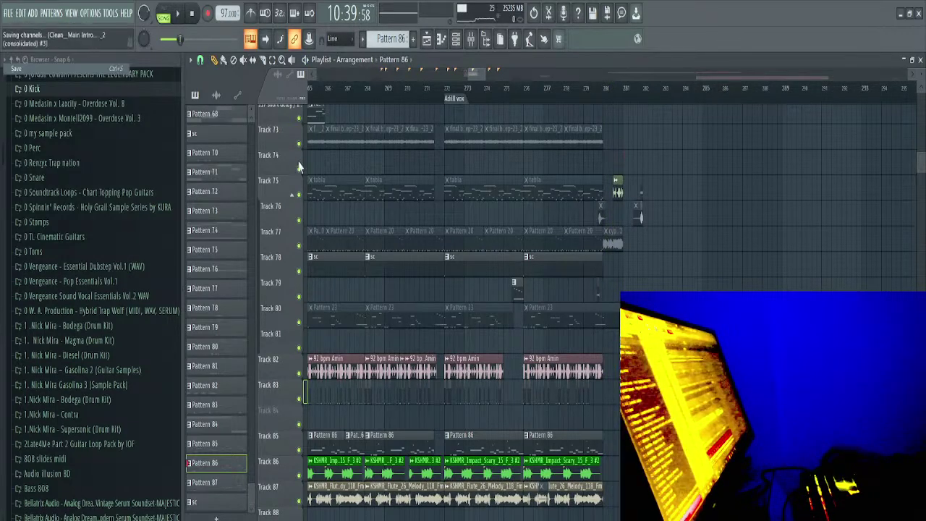
{"action": "left_click", "coordinate": [901, 15]}
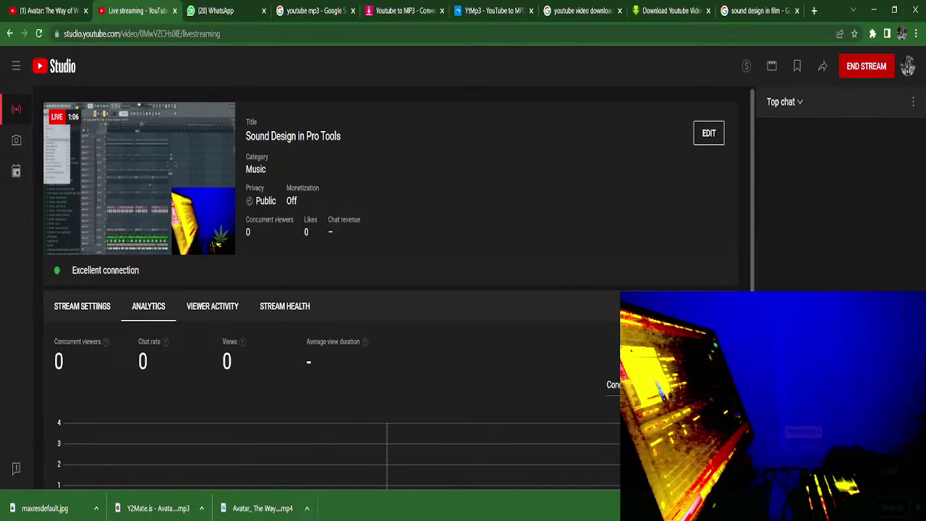
{"action": "left_click", "coordinate": [382, 500]}
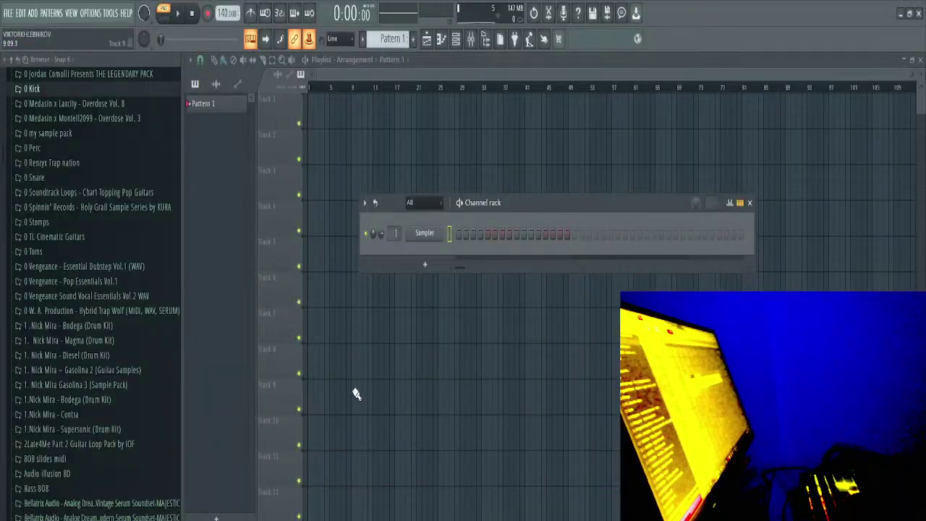
Insert a Fruity Video Player channel next to the Sampler and open its video file chooser
{"action": "right_click", "coordinate": [447, 236]}
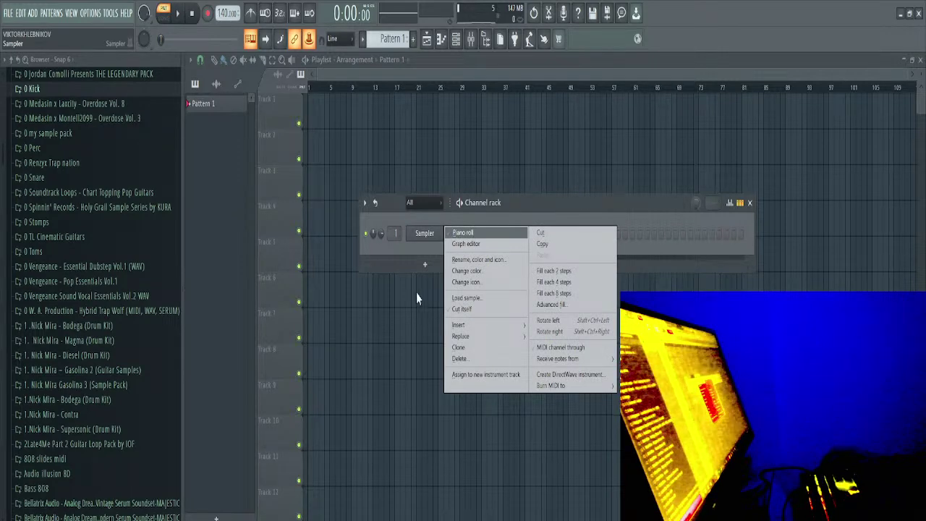
{"action": "mouse_move", "coordinate": [475, 327]}
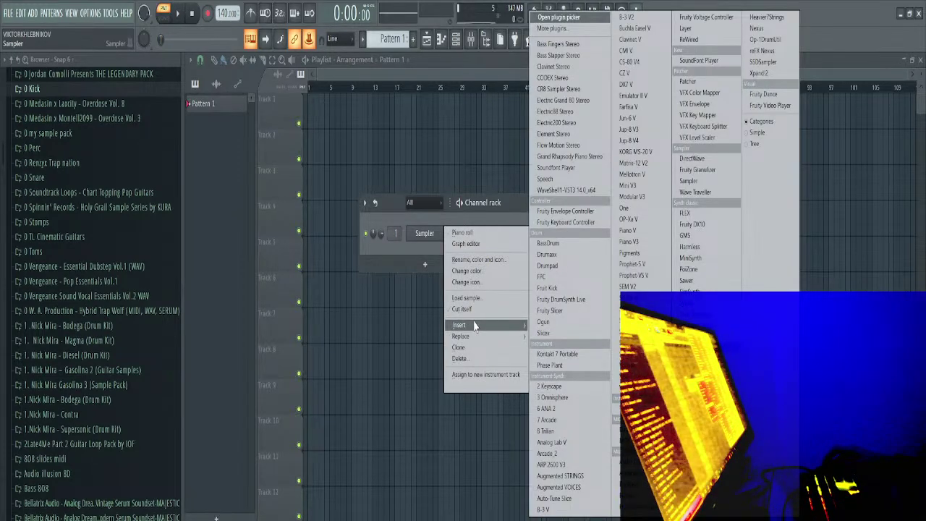
{"action": "left_click", "coordinate": [772, 106]}
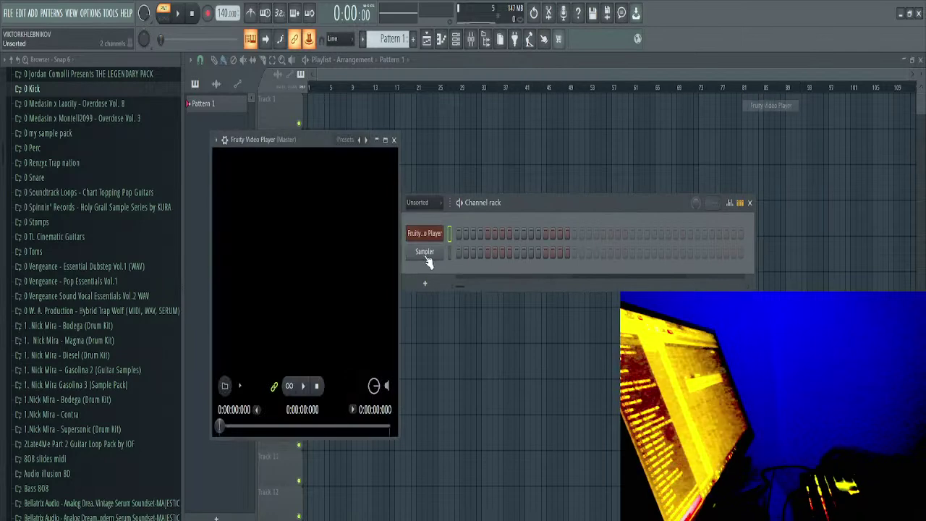
{"action": "left_click", "coordinate": [224, 386]}
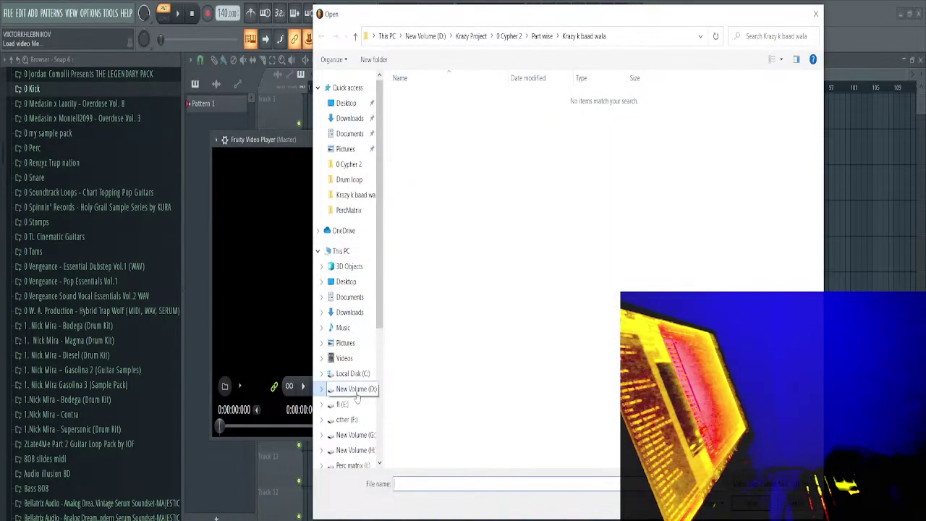
{"action": "left_click", "coordinate": [371, 451]}
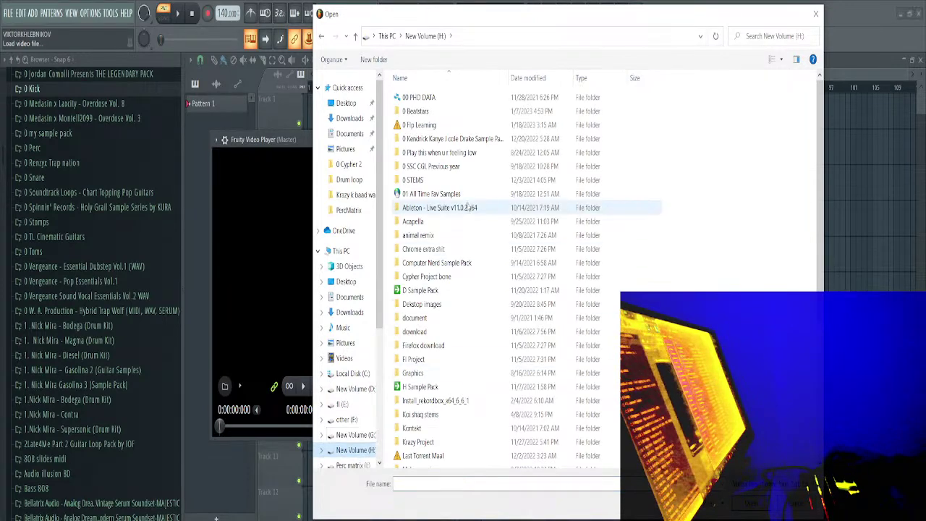
{"action": "left_click", "coordinate": [456, 282]}
{"action": "scroll", "coordinate": [464, 321], "scroll_direction": "down", "scroll_amount": 5}
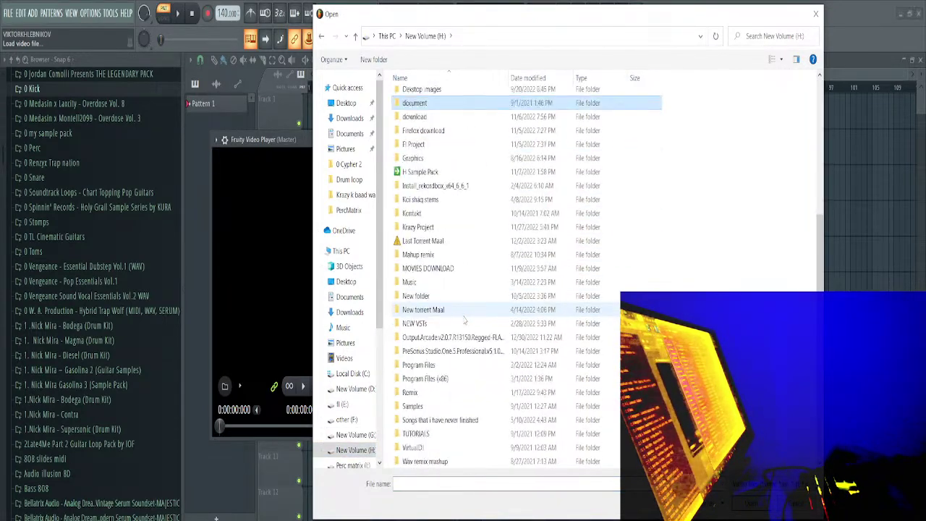
Load the video "Avatar_ The Way of Water _ Official Trailer" from the Sound Design > Avatar 2 folder on drive G
{"action": "left_click", "coordinate": [346, 437]}
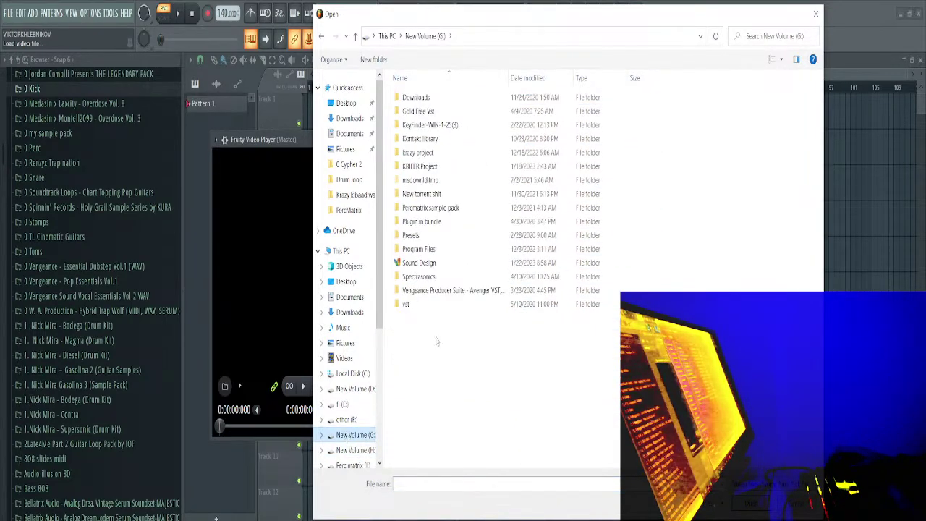
{"action": "double_click", "coordinate": [445, 264]}
{"action": "double_click", "coordinate": [439, 100]}
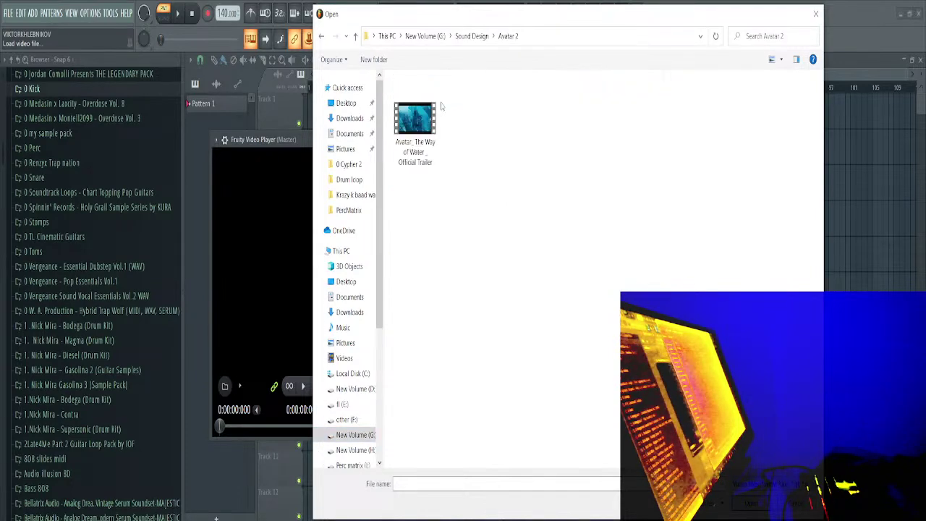
{"action": "left_click", "coordinate": [425, 127]}
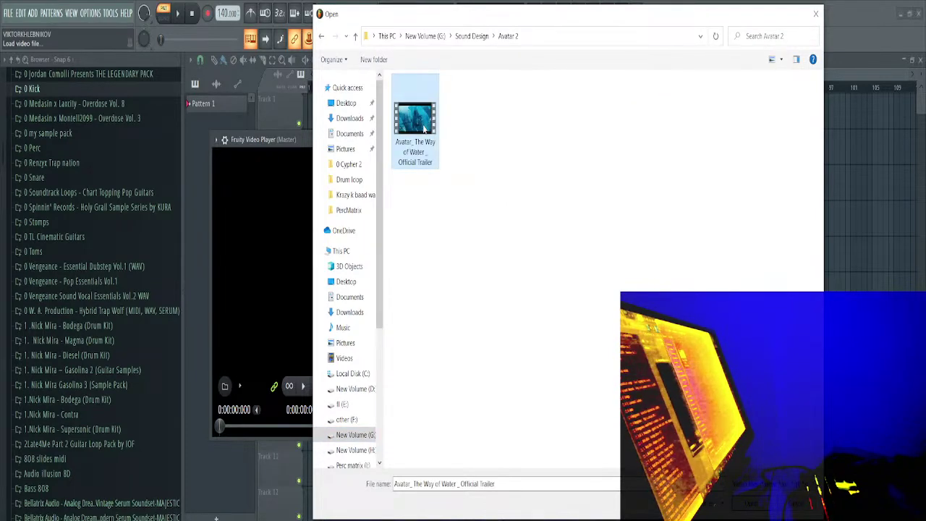
{"action": "double_click", "coordinate": [425, 127]}
Mute and play the Avatar trailer, and resize its video window to sit over the lower browser area, clear of the playlist
{"action": "left_click_drag", "start_coordinate": [311, 139], "coordinate": [485, 101]}
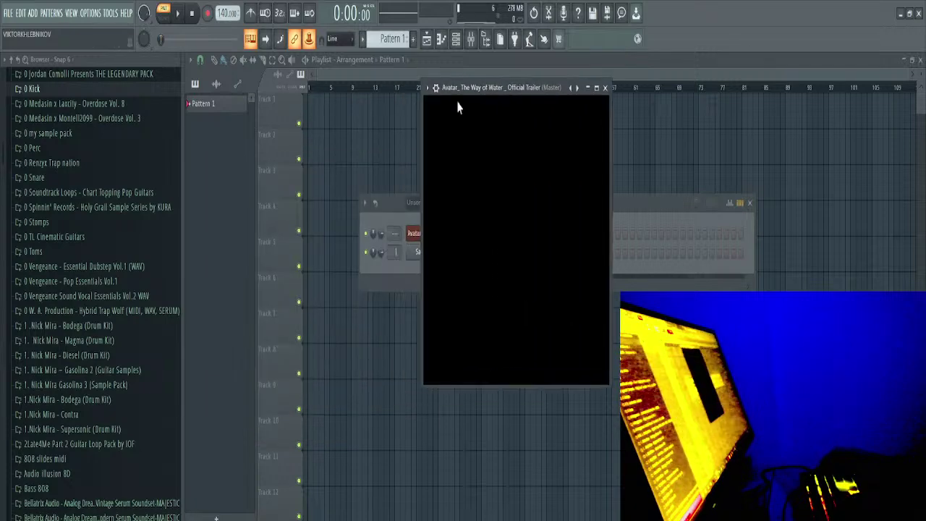
{"action": "left_click", "coordinate": [427, 87]}
{"action": "left_click", "coordinate": [487, 351]}
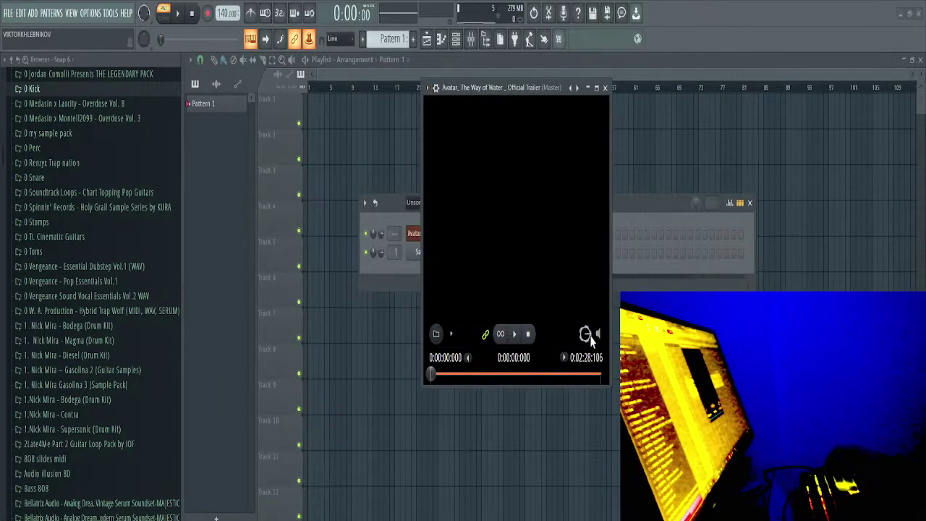
{"action": "key", "text": "space"}
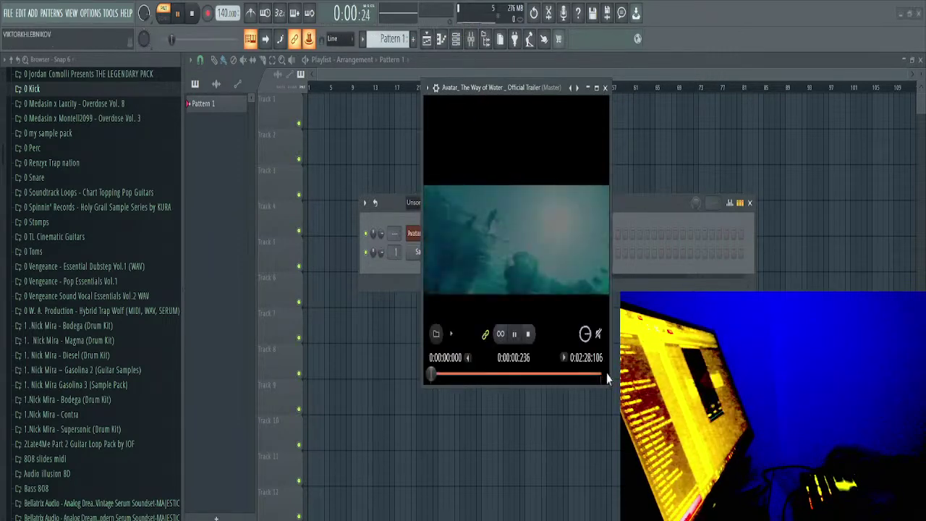
{"action": "left_click_drag", "start_coordinate": [609, 385], "coordinate": [644, 292]}
{"action": "left_click_drag", "start_coordinate": [515, 96], "coordinate": [130, 261]}
Place the Pattern 1 clip on Track 2 starting at bar 1 and switch playback to song mode
{"action": "left_click", "coordinate": [335, 158]}
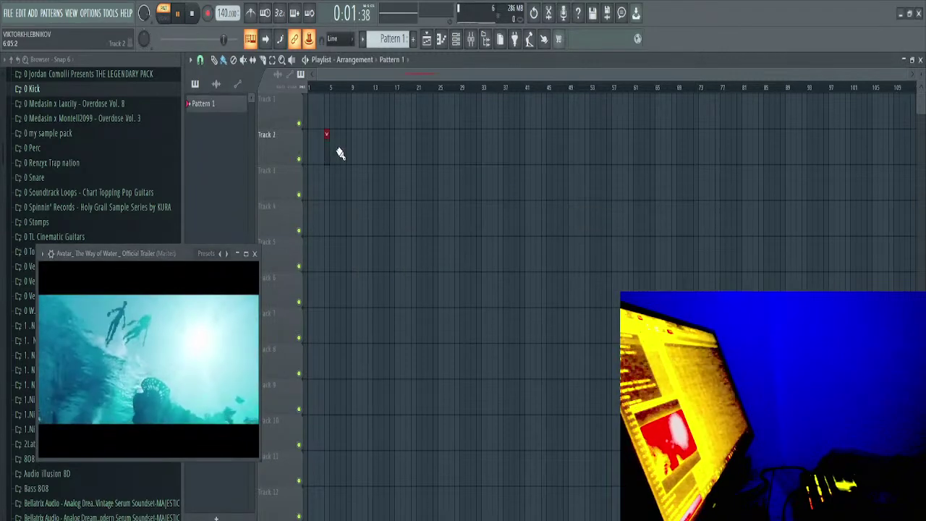
{"action": "left_click", "coordinate": [326, 149]}
{"action": "left_click_drag", "start_coordinate": [615, 152], "coordinate": [607, 151]}
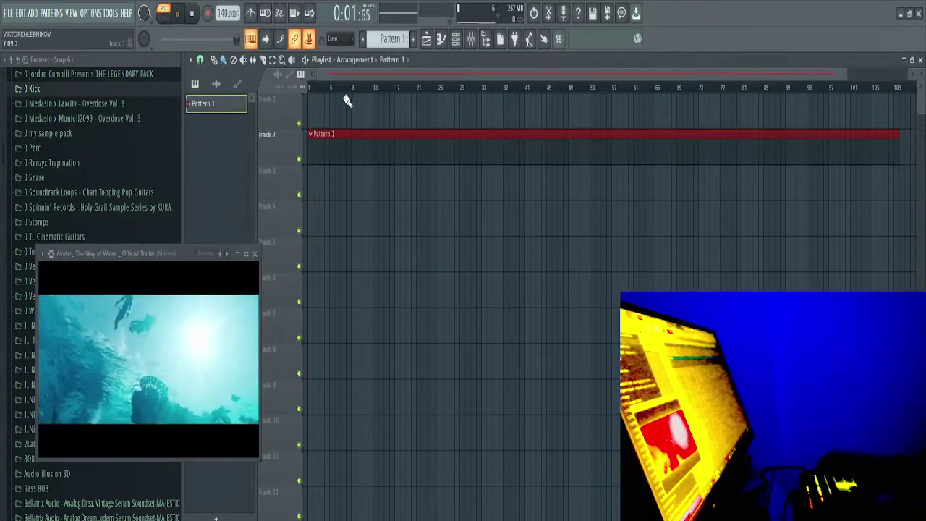
{"action": "key", "text": "l"}
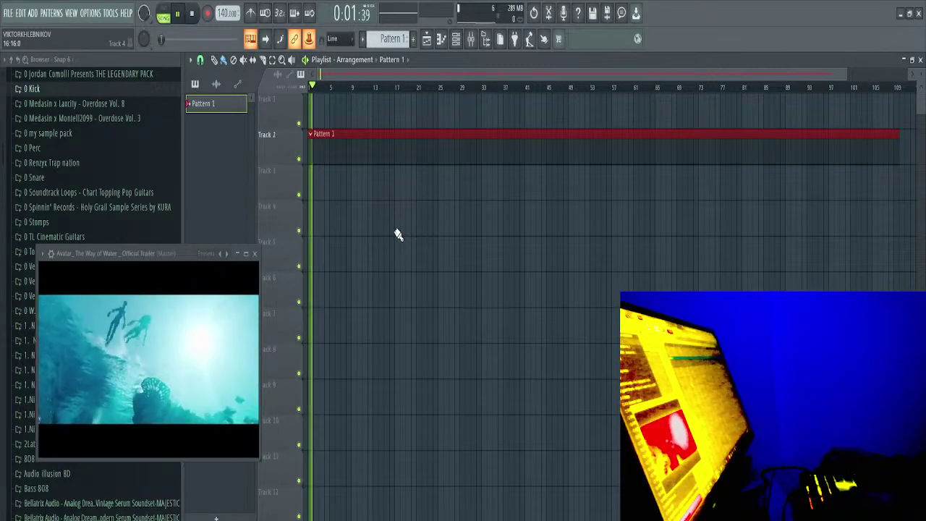
Move the trailer video window up over the middle of the browser and open drive G's Sound Design > Avatar 2 folder in File Explorer
{"action": "left_click_drag", "start_coordinate": [165, 255], "coordinate": [162, 173]}
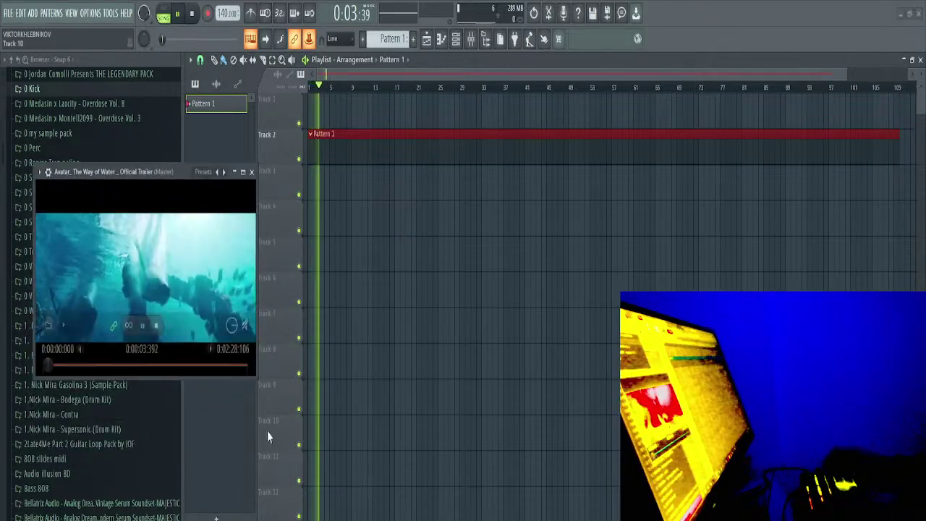
{"action": "left_click", "coordinate": [265, 492]}
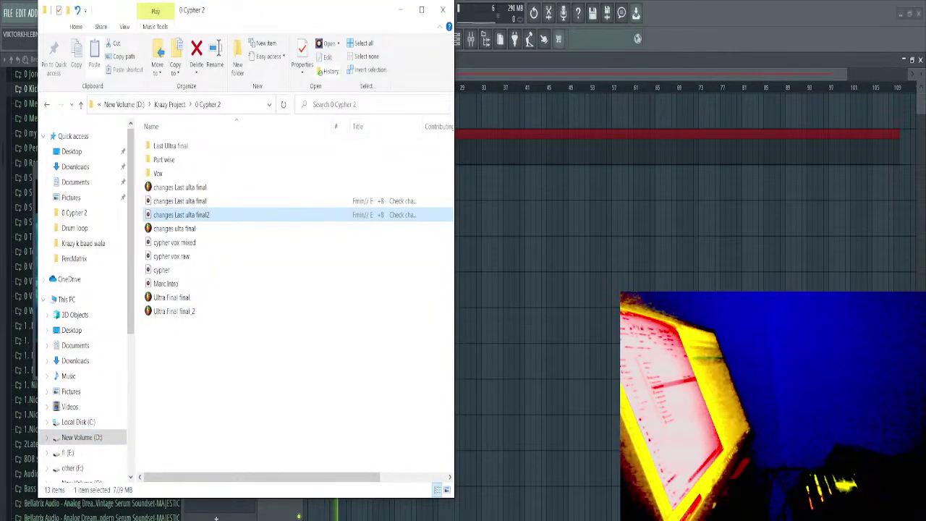
{"action": "key", "text": "super+e"}
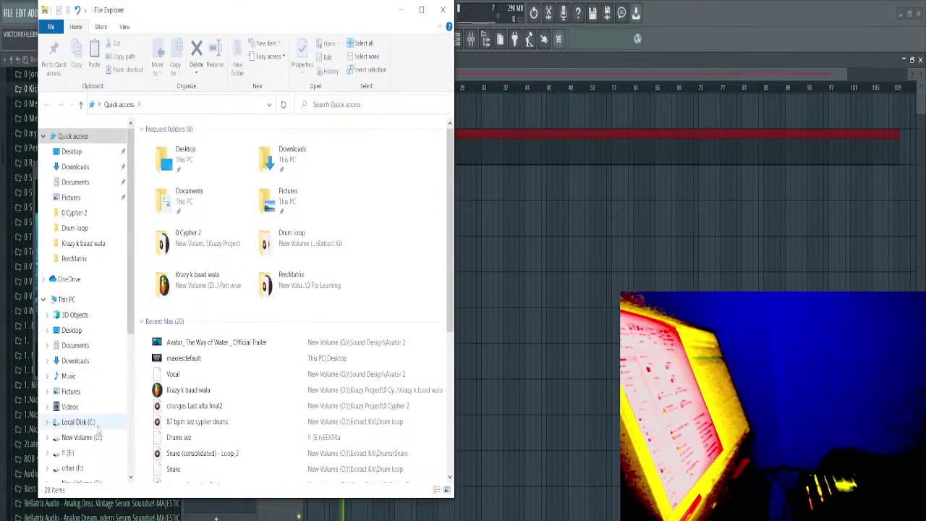
{"action": "scroll", "coordinate": [87, 326], "scroll_direction": "down", "scroll_amount": 5}
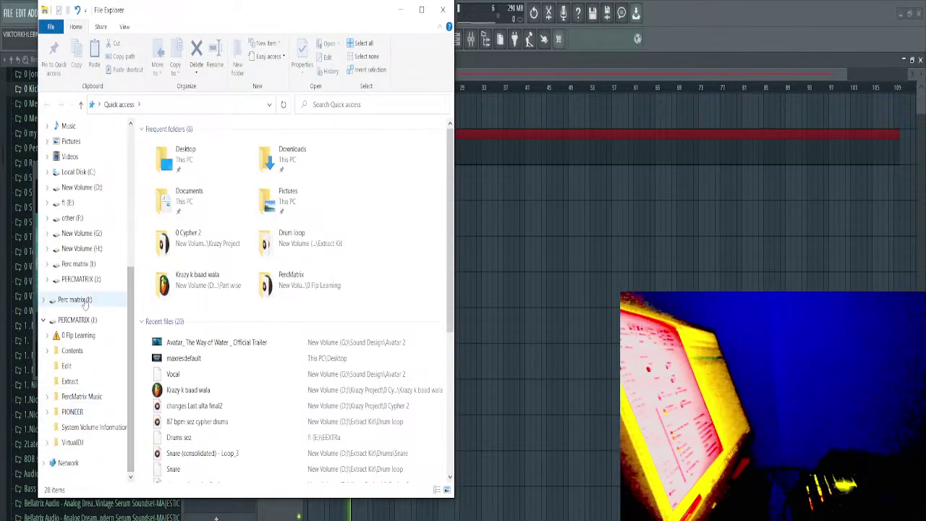
{"action": "left_click", "coordinate": [93, 251]}
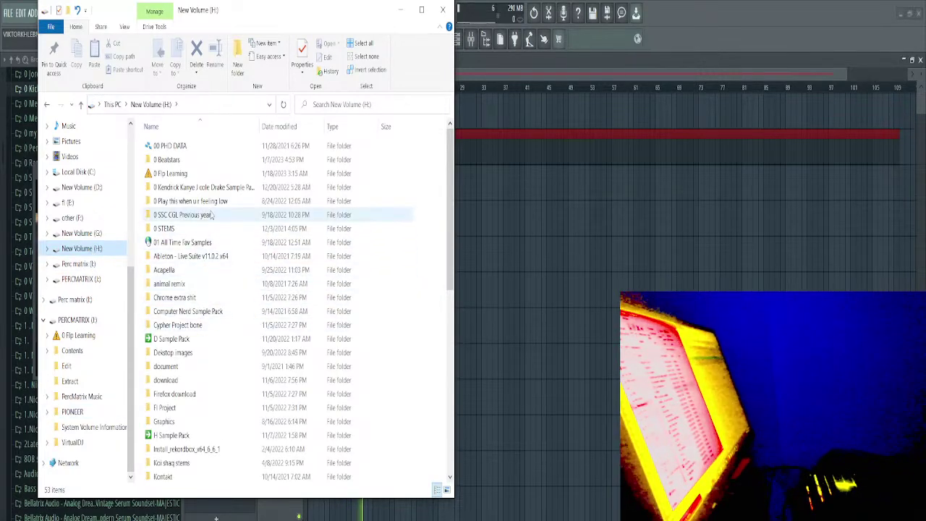
{"action": "left_click", "coordinate": [91, 239]}
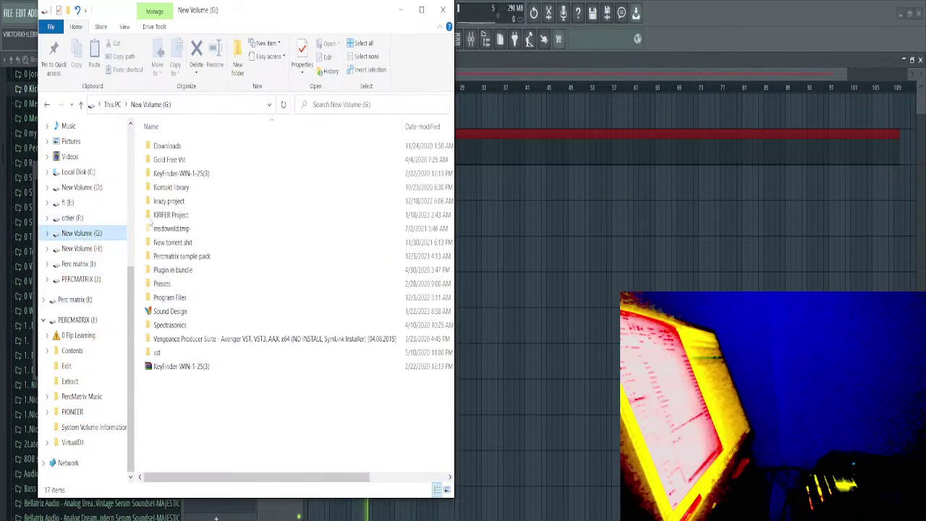
{"action": "double_click", "coordinate": [168, 309]}
{"action": "double_click", "coordinate": [163, 145]}
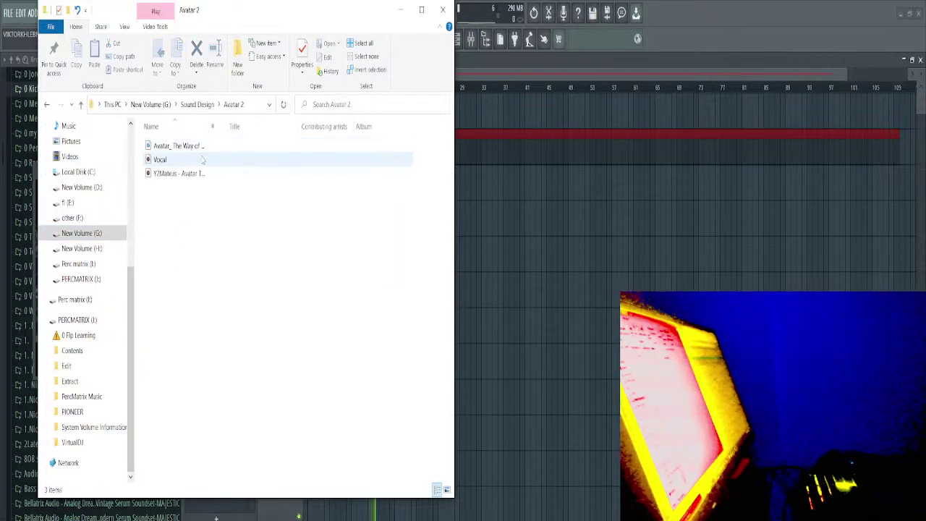
Place the Vocal audio file on Track 4 starting at bar 1, and shift the trailer window sideways over the track headers
{"action": "left_click_drag", "start_coordinate": [196, 168], "coordinate": [507, 211]}
{"action": "left_click_drag", "start_coordinate": [338, 219], "coordinate": [248, 226]}
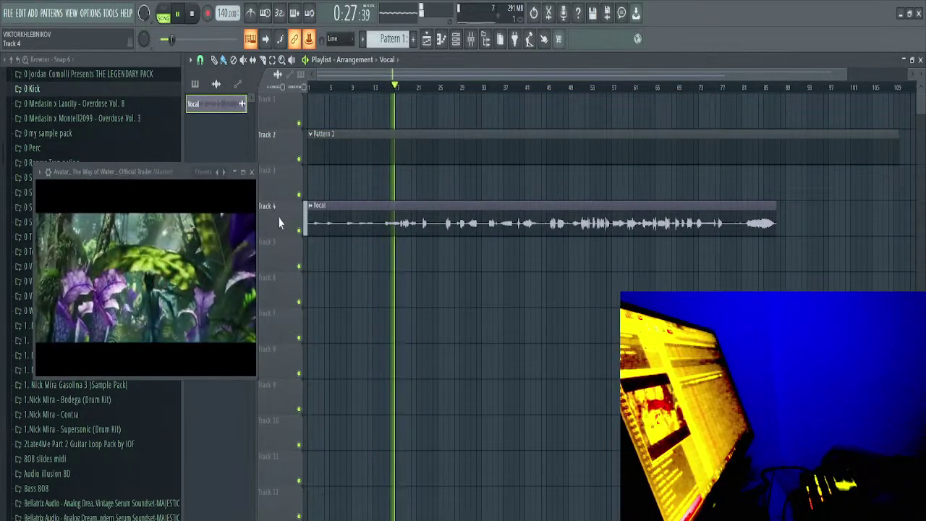
{"action": "mouse_move", "coordinate": [170, 176]}
{"action": "left_mouse_down"}
{"action": "mouse_move", "coordinate": [500, 289]}
{"action": "mouse_move", "coordinate": [492, 291]}
{"action": "mouse_move", "coordinate": [499, 325]}
{"action": "mouse_move", "coordinate": [458, 248]}
{"action": "mouse_move", "coordinate": [458, 16]}
{"action": "mouse_move", "coordinate": [218, 112]}
{"action": "mouse_move", "coordinate": [199, 131]}
{"action": "mouse_move", "coordinate": [181, 186]}
{"action": "left_mouse_up"}
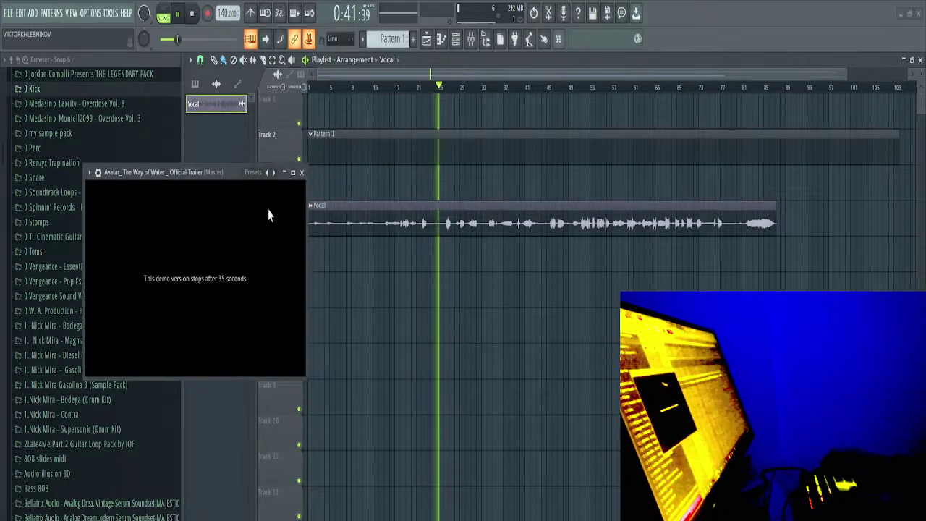
Play the song from several playlist positions, including bar 1 and around bar 57, to check the trailer video against the Vocal clip
{"action": "left_click", "coordinate": [425, 87]}
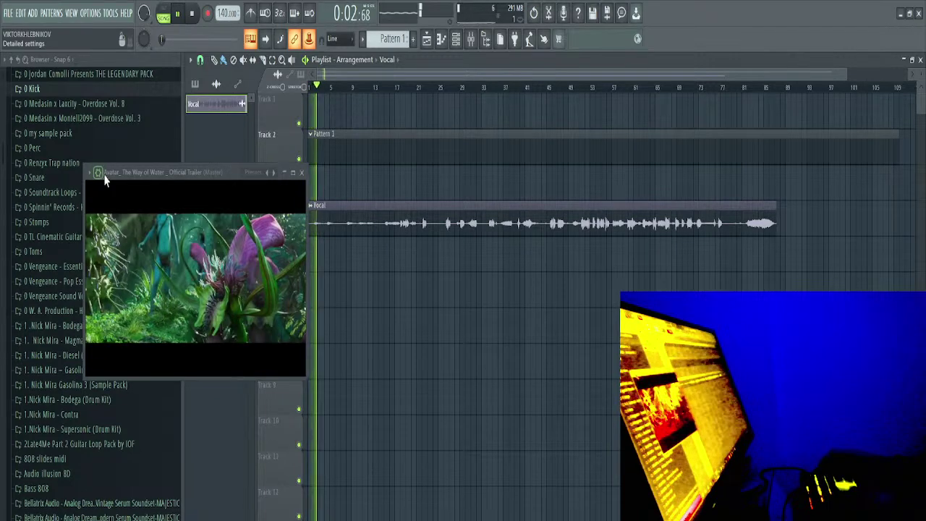
{"action": "left_click", "coordinate": [312, 87]}
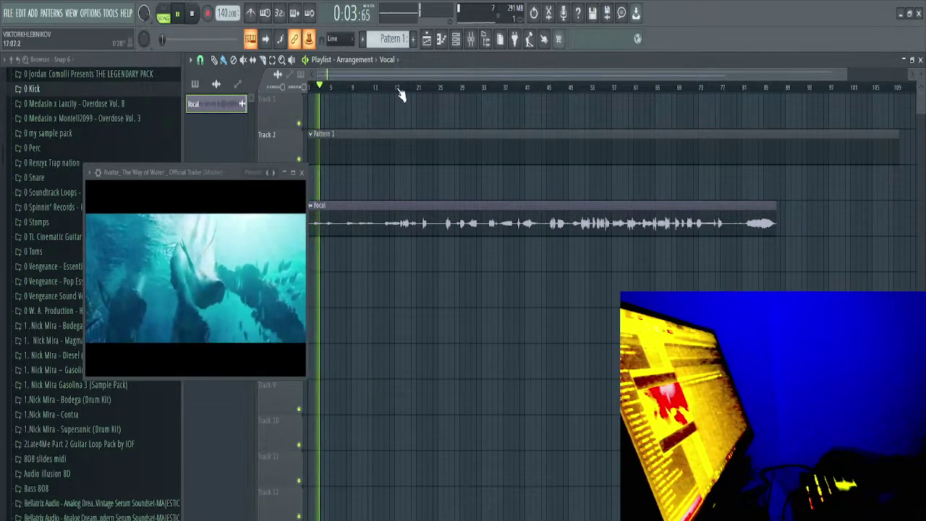
{"action": "left_click", "coordinate": [457, 87]}
{"action": "left_click", "coordinate": [489, 86]}
{"action": "left_click_drag", "start_coordinate": [504, 92], "coordinate": [621, 93]}
Open the channel rack clear of the trailer window and examine the plugins available for insertion at the Avatar trailer channel
{"action": "left_click_drag", "start_coordinate": [111, 194], "coordinate": [385, 290]}
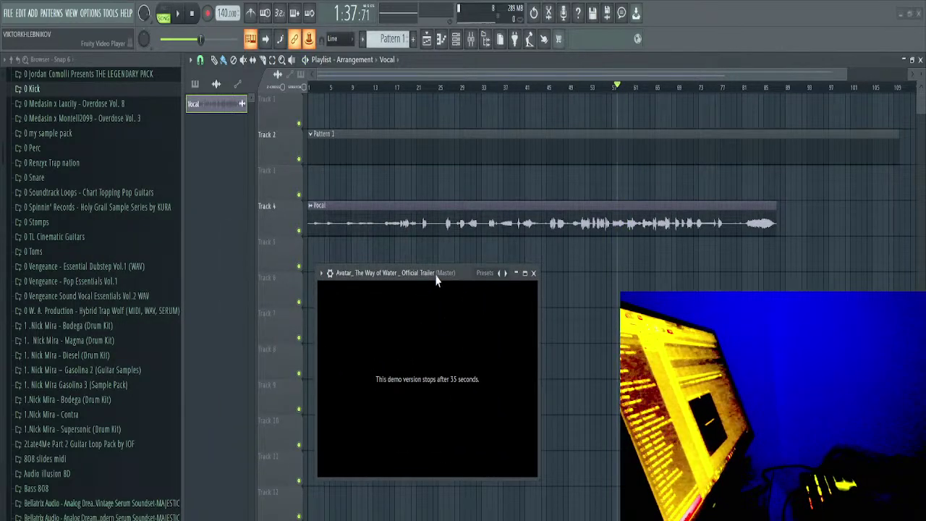
{"action": "left_click", "coordinate": [456, 41]}
{"action": "left_click", "coordinate": [423, 204]}
{"action": "left_click", "coordinate": [420, 244]}
{"action": "left_click_drag", "start_coordinate": [419, 274], "coordinate": [155, 211]}
{"action": "right_click", "coordinate": [429, 239]}
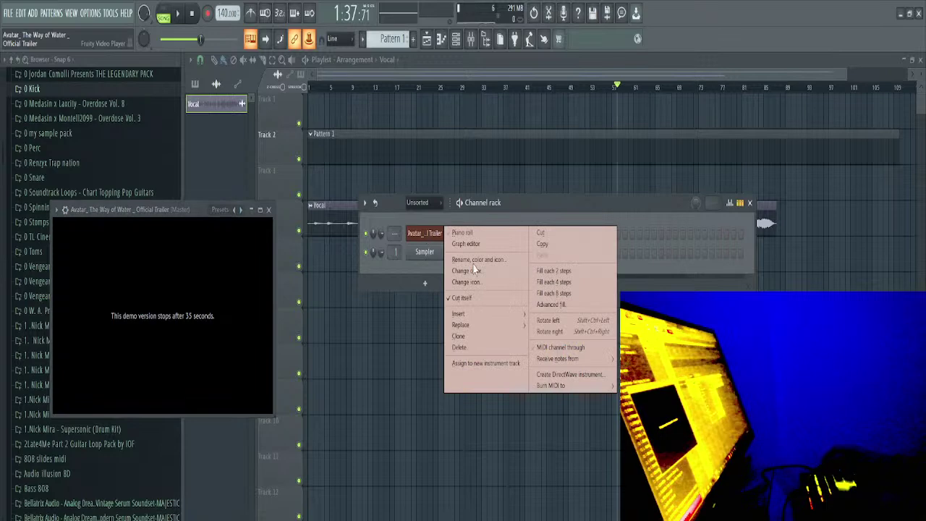
{"action": "mouse_move", "coordinate": [489, 318]}
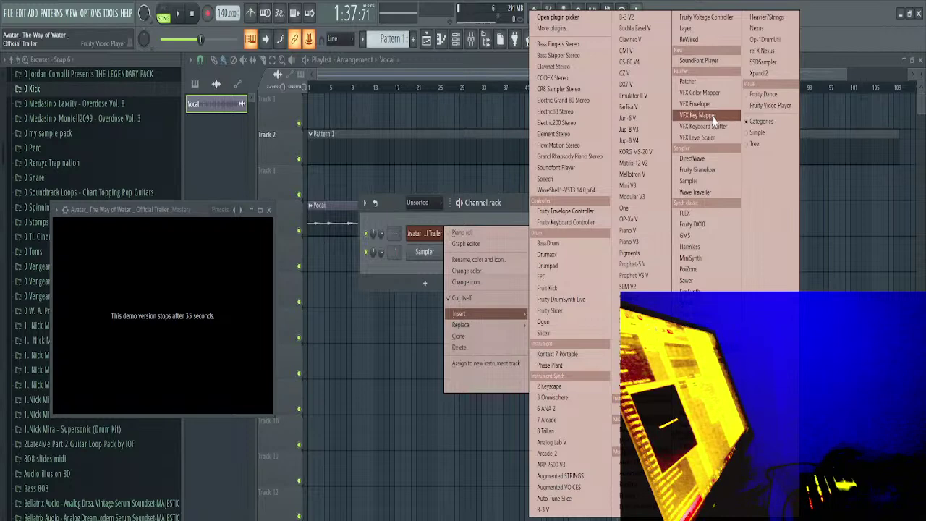
{"action": "left_click", "coordinate": [445, 206]}
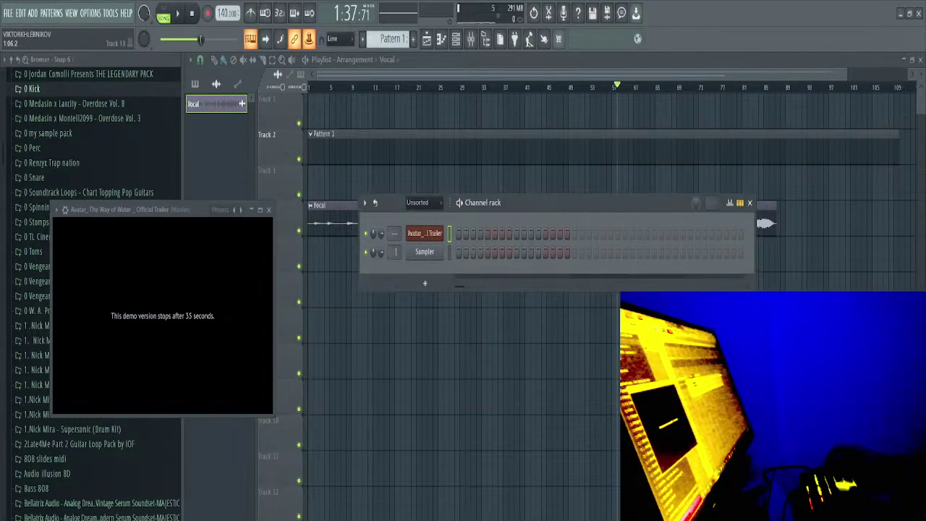
Switch to Chrome and enter "plugin for doing scoring in" as the search text in a new tab
{"action": "key", "text": "alt+Tab"}
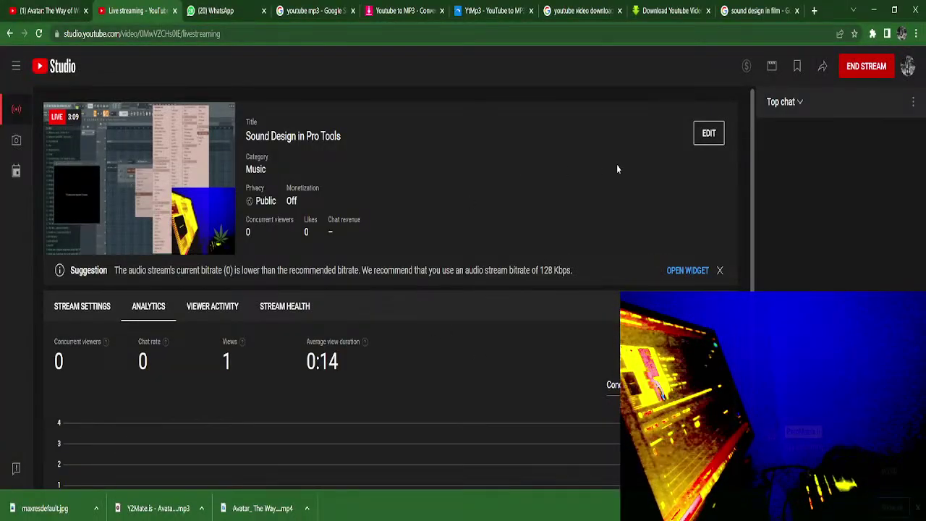
{"action": "left_click", "coordinate": [813, 11]}
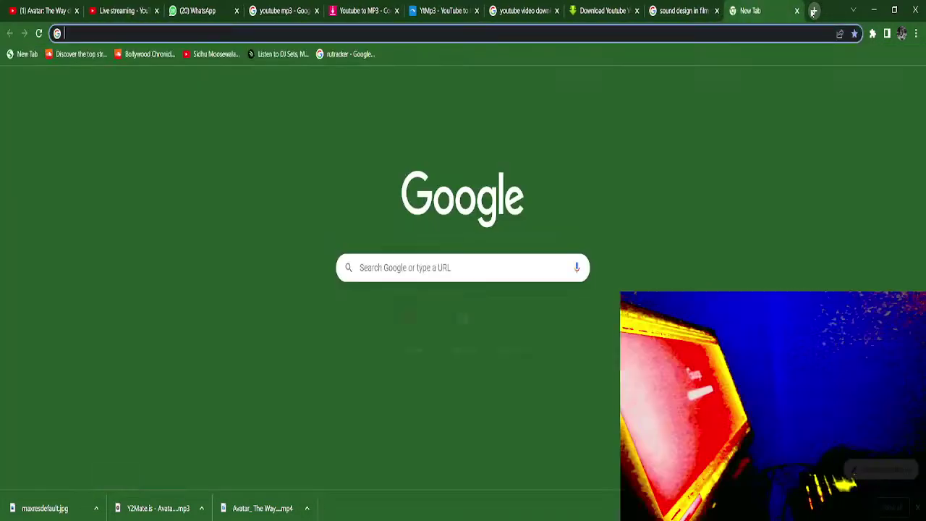
{"action": "type", "text": "plug"}
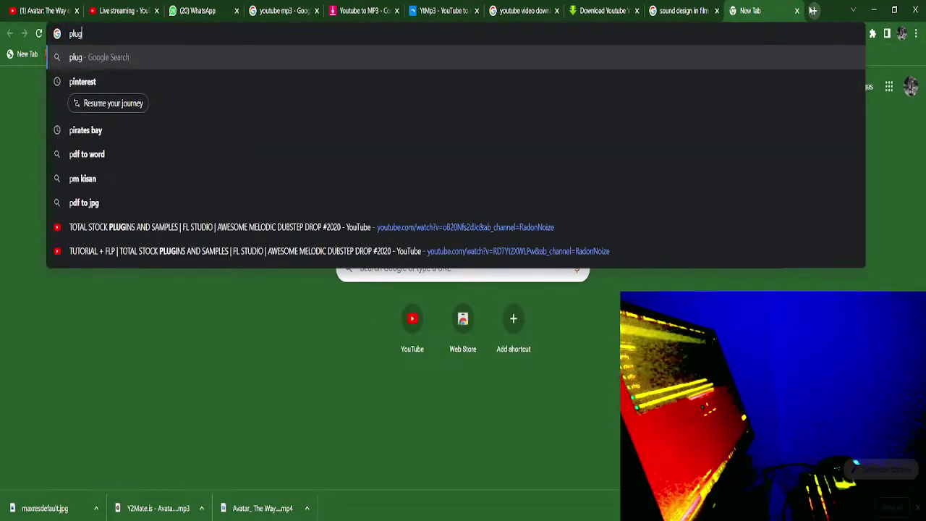
{"action": "type", "text": "in for"}
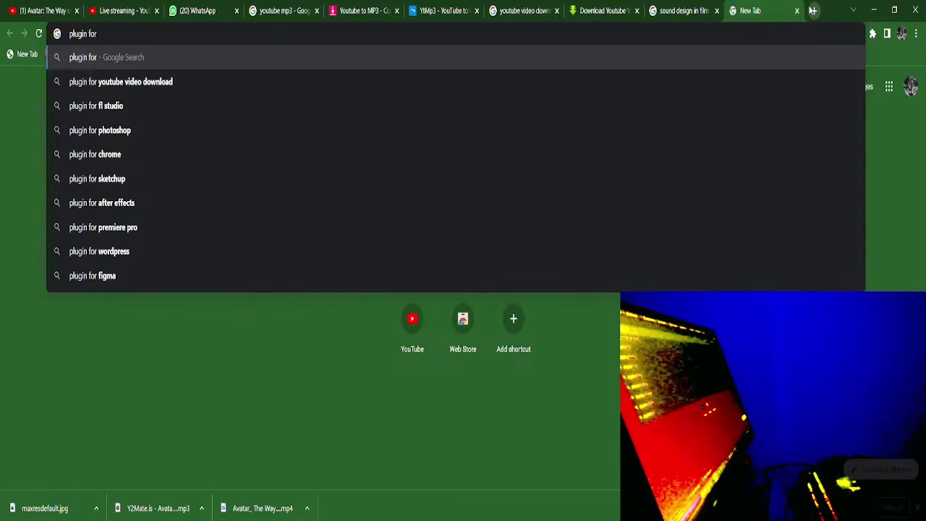
{"action": "type", "text": "doin"}
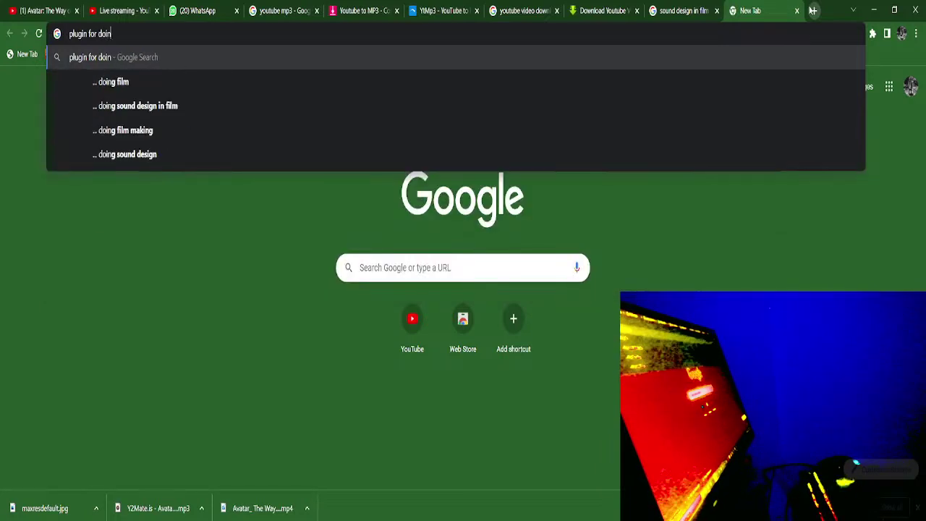
{"action": "type", "text": "g sc"}
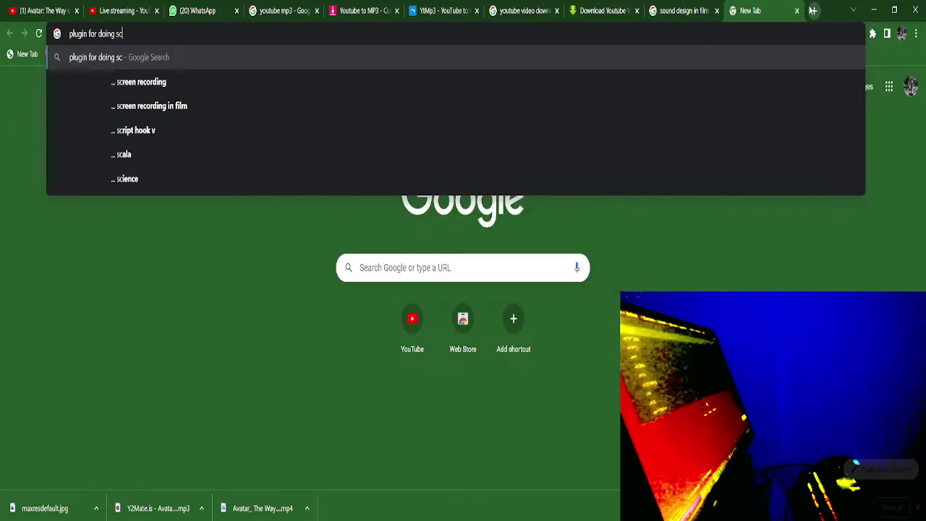
{"action": "type", "text": "oring i"}
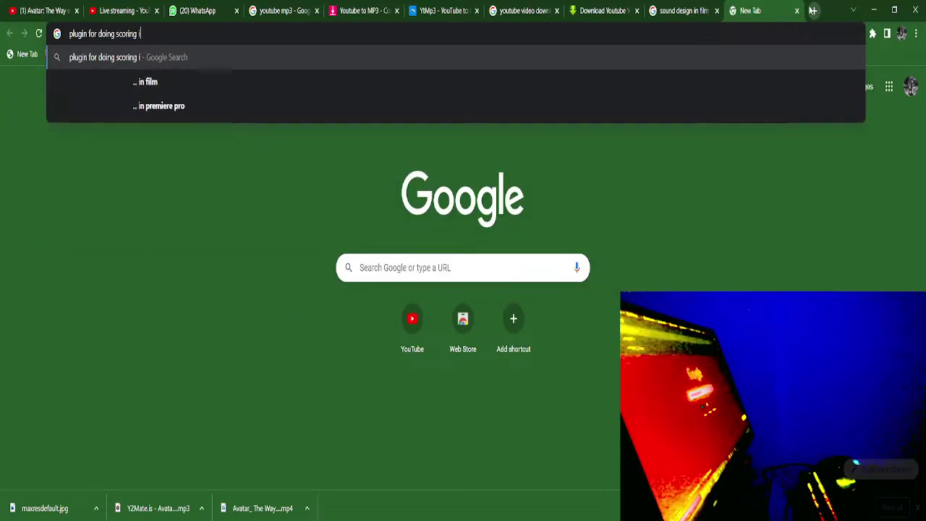
{"action": "type", "text": "n fl"}
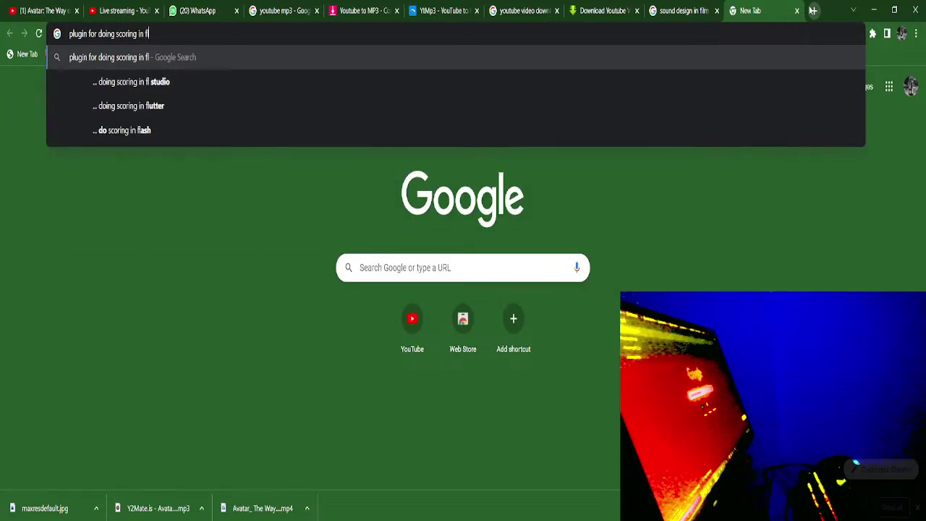
{"action": "type", "text": " s"}
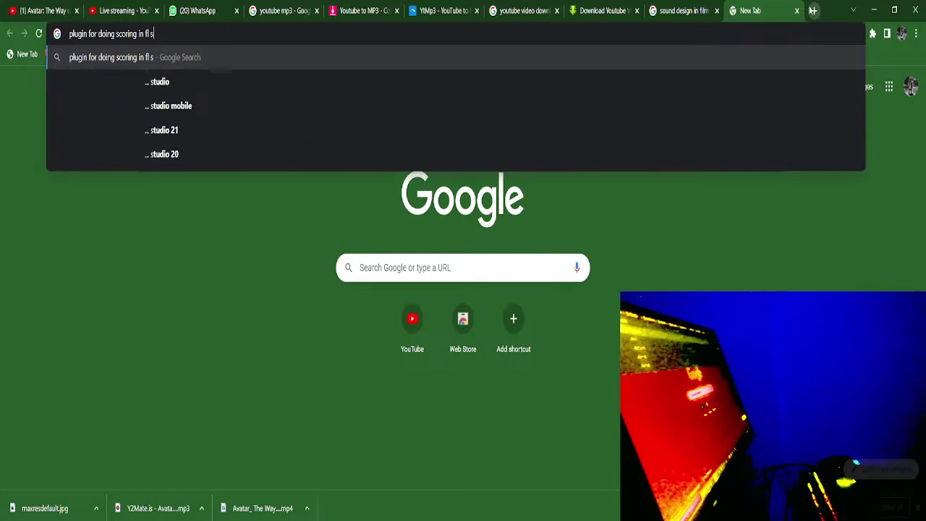
{"action": "key", "text": "BackSpace"}
{"action": "key", "text": "BackSpace"}
{"action": "key", "text": "BackSpace"}
{"action": "key", "text": "BackSpace"}
{"action": "key", "text": "BackSpace"}
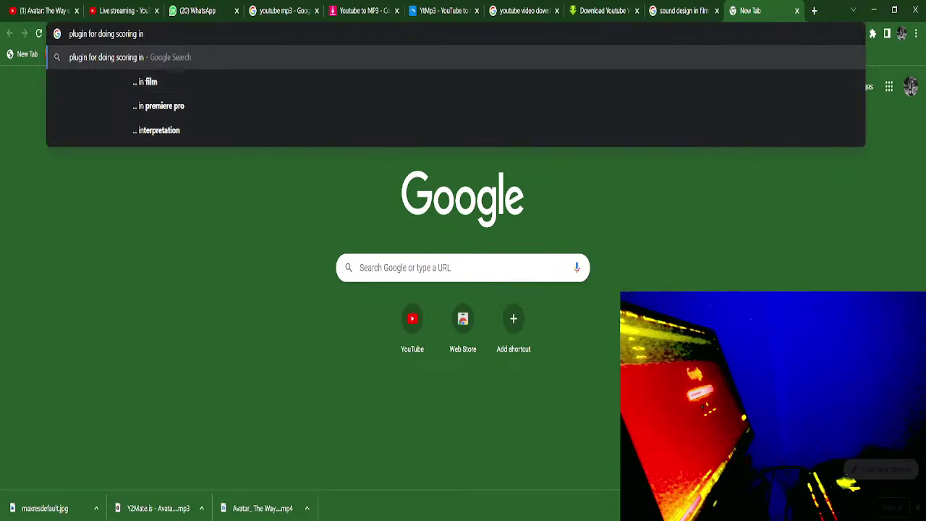
Expand the search text to "third part vst plugin for doing scoring for playing video" and run the search
{"action": "type", "text": "third part"}
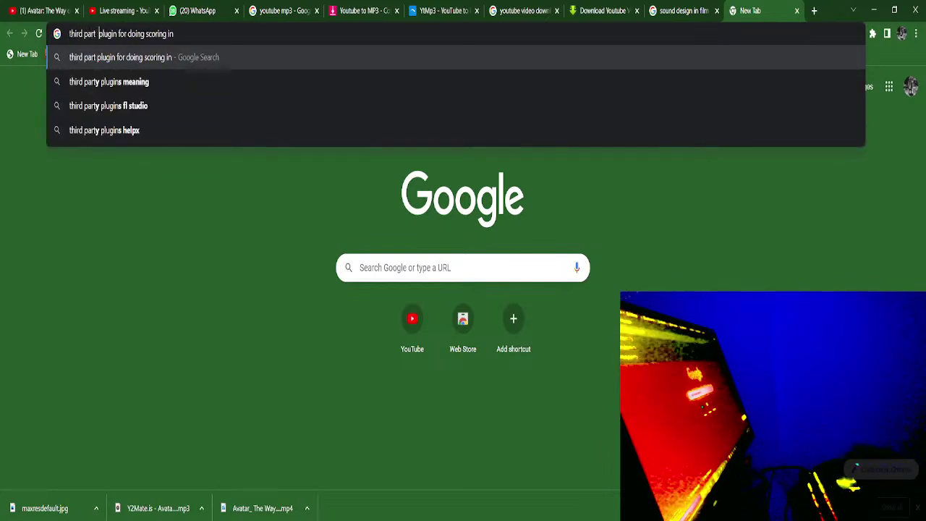
{"action": "left_click", "coordinate": [193, 34]}
{"action": "key", "text": "BackSpace"}
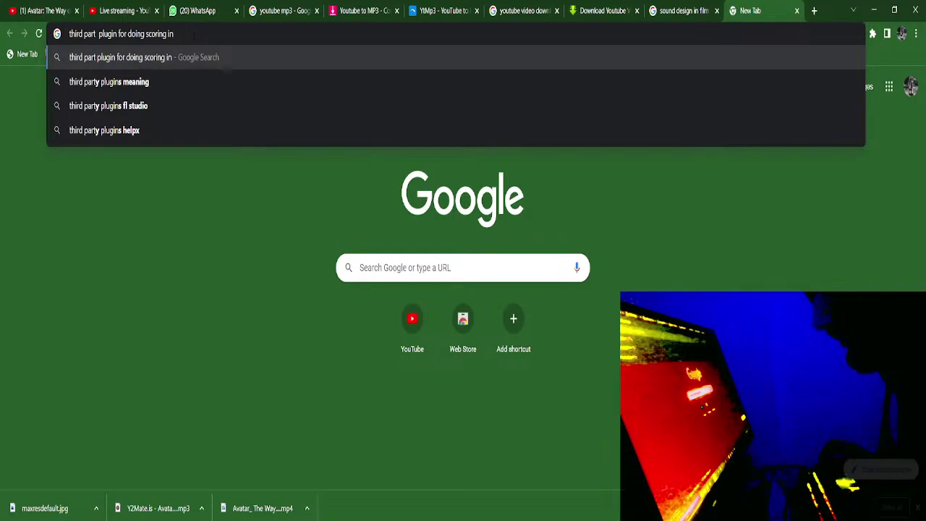
{"action": "key", "text": "BackSpace"}
{"action": "type", "text": "for playing video"}
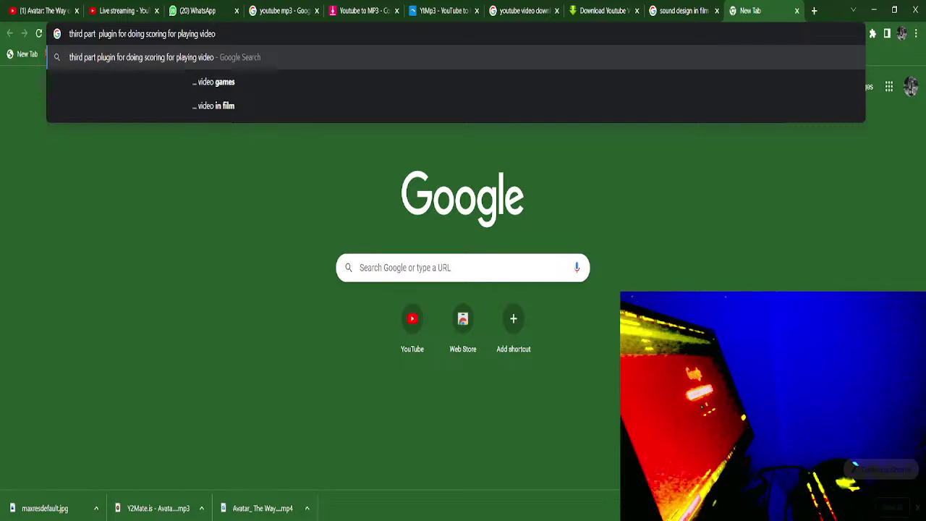
{"action": "type", "text": " vst"}
{"action": "key", "text": "Return"}
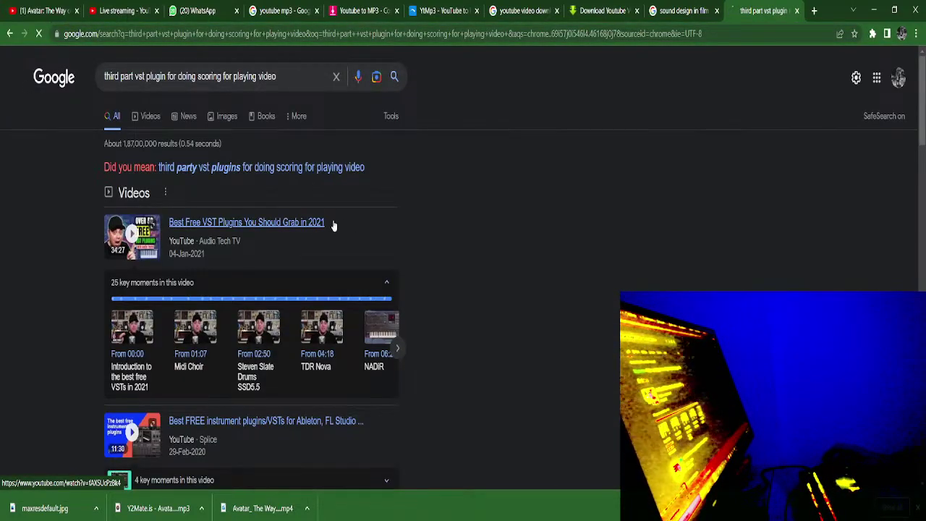
Open the results "Top 7 Plugins For Game & Film Scoring 2023" and "VidPlayVST.com - Home" in new tabs, and scan the remaining results
{"action": "scroll", "coordinate": [334, 224], "scroll_direction": "down", "scroll_amount": 8}
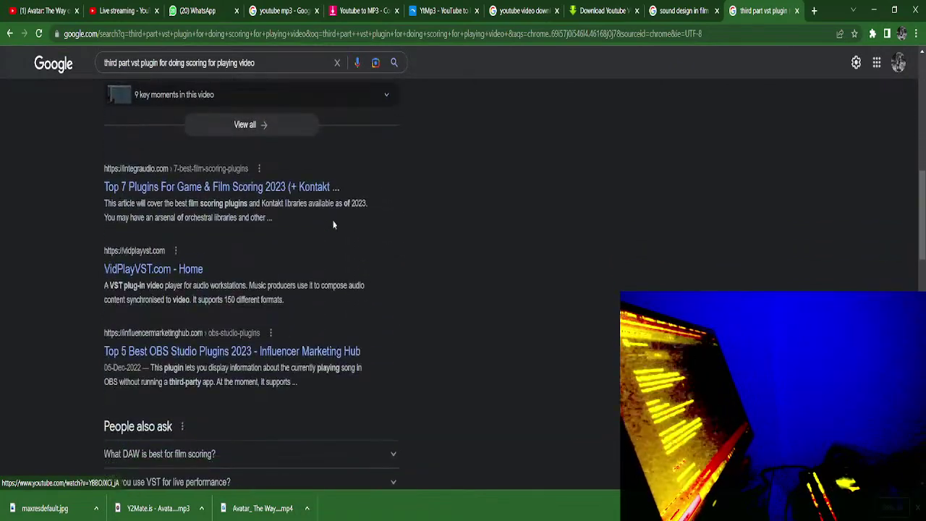
{"action": "right_click", "coordinate": [292, 190]}
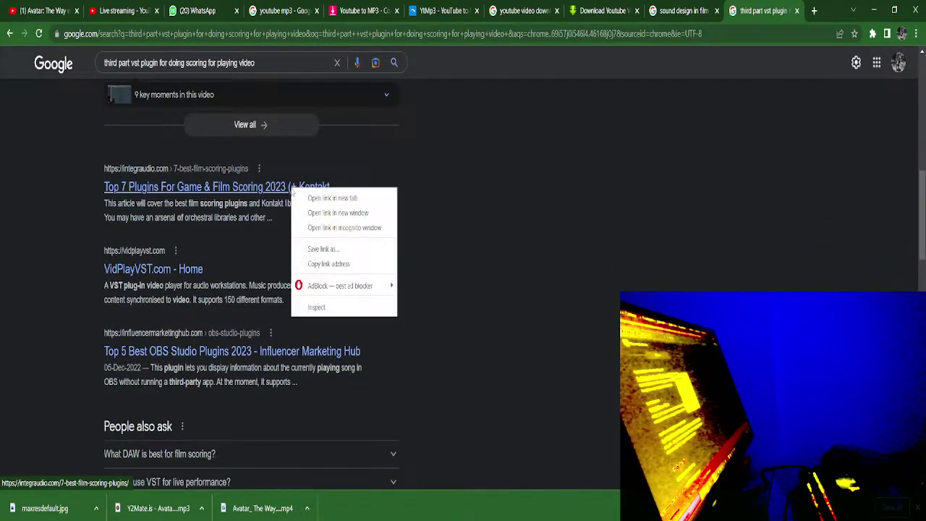
{"action": "left_click", "coordinate": [319, 198]}
{"action": "scroll", "coordinate": [339, 212], "scroll_direction": "down", "scroll_amount": 1}
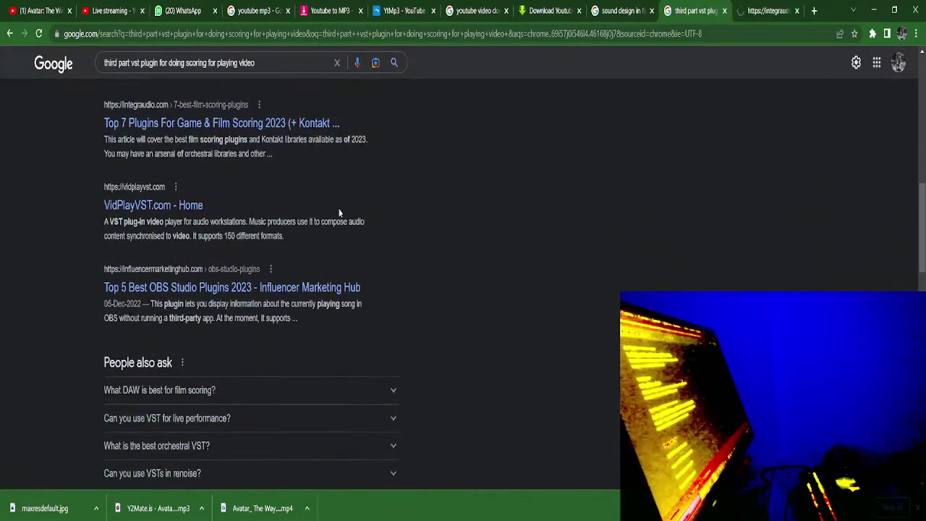
{"action": "right_click", "coordinate": [187, 206]}
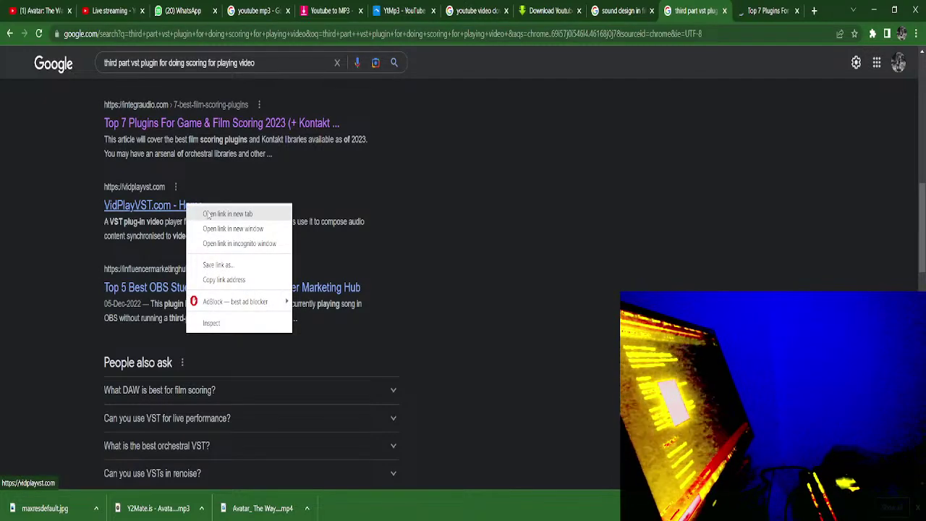
{"action": "left_click", "coordinate": [208, 215]}
{"action": "scroll", "coordinate": [255, 219], "scroll_direction": "down", "scroll_amount": 4}
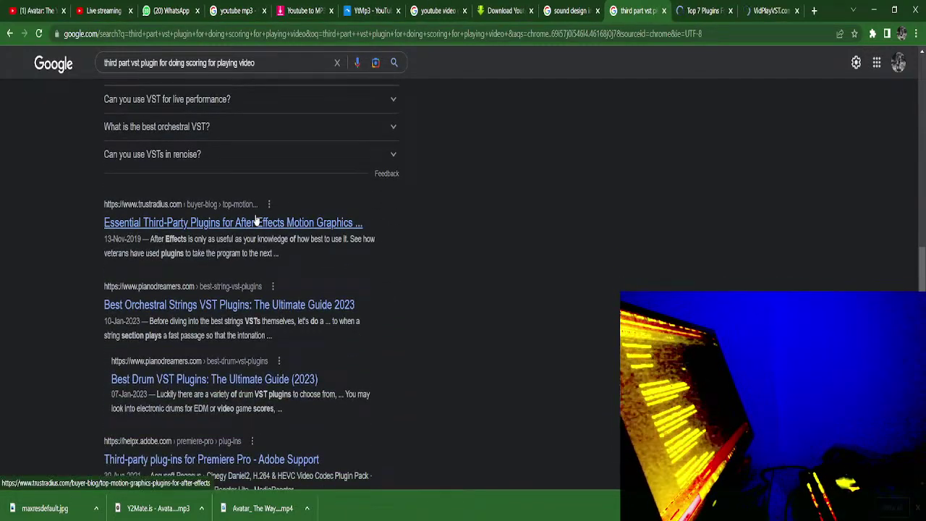
{"action": "scroll", "coordinate": [254, 217], "scroll_direction": "down", "scroll_amount": 2}
{"action": "scroll", "coordinate": [254, 215], "scroll_direction": "up", "scroll_amount": 1}
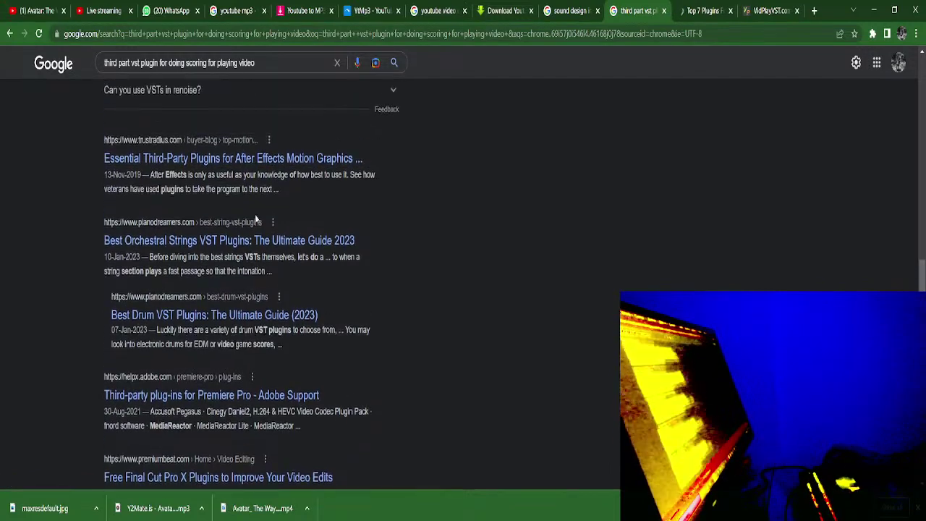
Read through the "Top 7 Plugins For Game & Film Scoring 2023" article for a suitable plugin, and return to the search results
{"action": "left_click", "coordinate": [692, 9]}
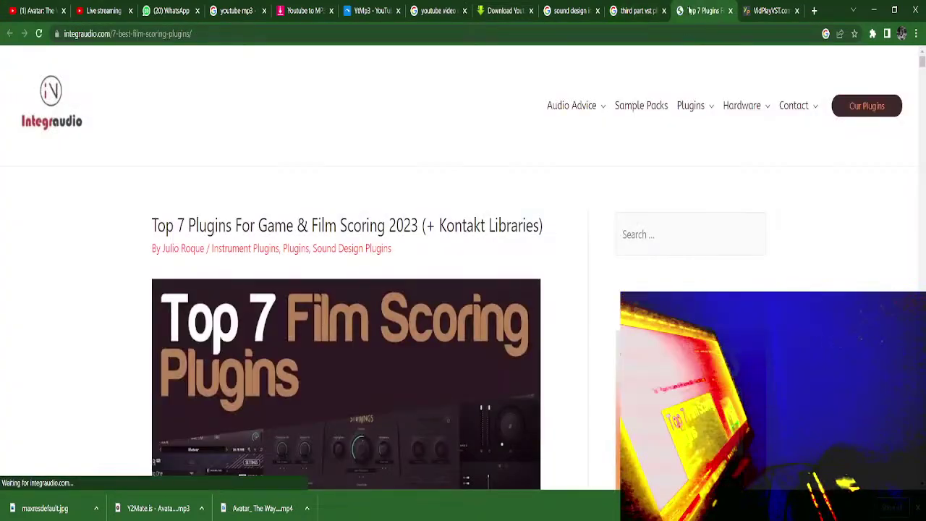
{"action": "scroll", "coordinate": [465, 252], "scroll_direction": "down", "scroll_amount": 3}
{"action": "scroll", "coordinate": [464, 253], "scroll_direction": "down", "scroll_amount": 8}
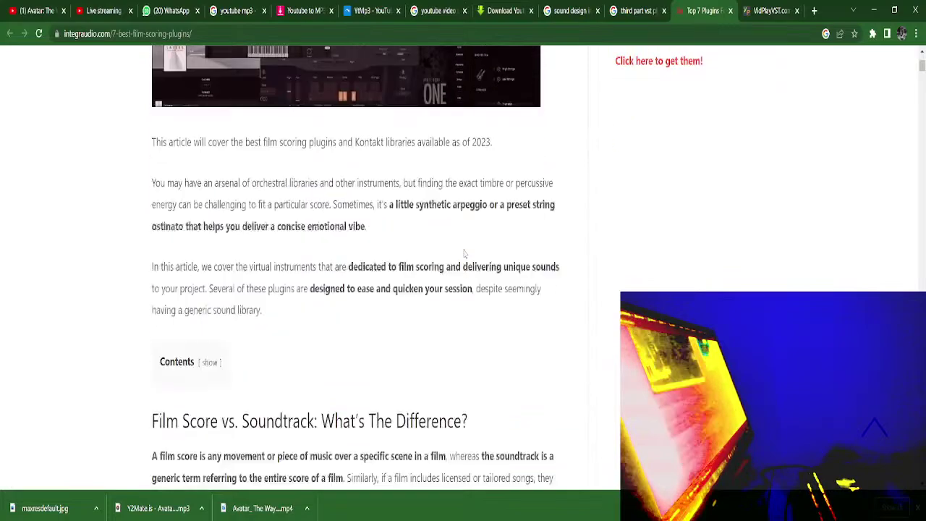
{"action": "scroll", "coordinate": [464, 252], "scroll_direction": "up", "scroll_amount": 2}
{"action": "scroll", "coordinate": [466, 253], "scroll_direction": "down", "scroll_amount": 6}
{"action": "scroll", "coordinate": [466, 253], "scroll_direction": "down", "scroll_amount": 4}
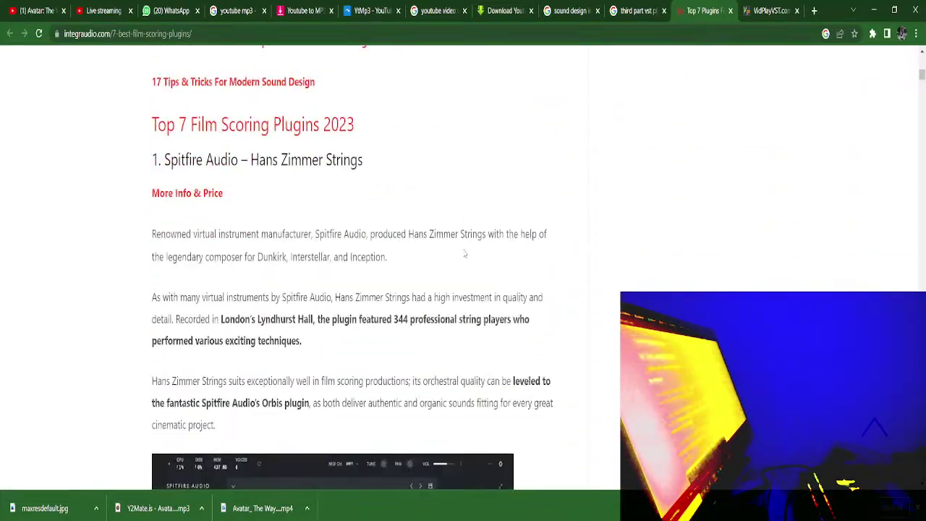
{"action": "scroll", "coordinate": [465, 253], "scroll_direction": "down", "scroll_amount": 10}
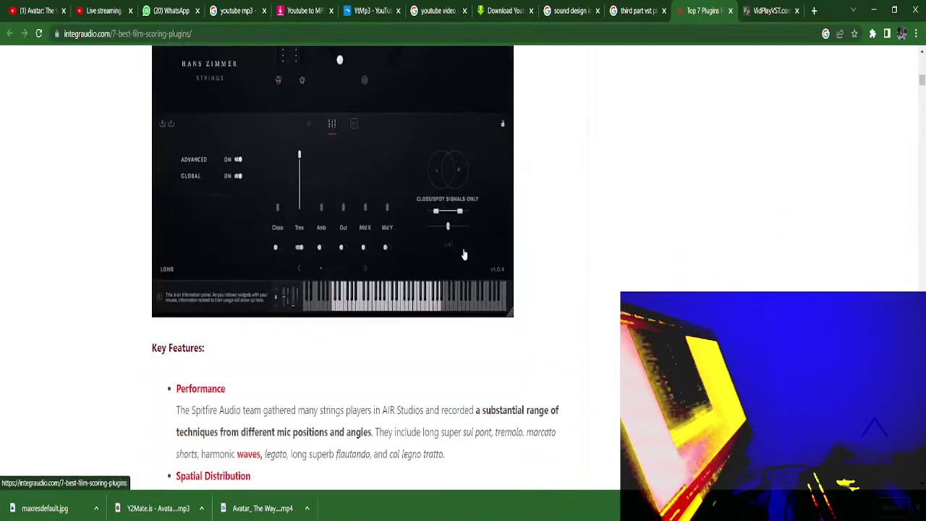
{"action": "scroll", "coordinate": [465, 254], "scroll_direction": "down", "scroll_amount": 15}
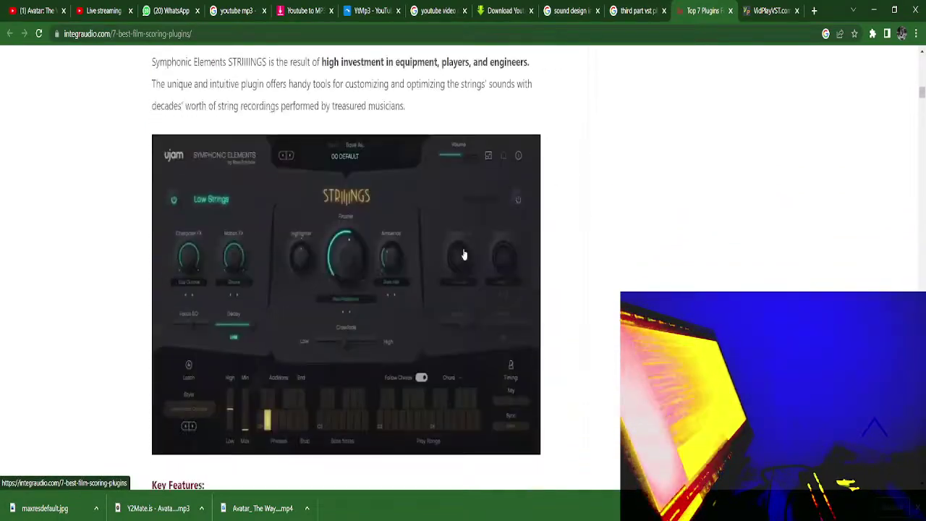
{"action": "left_click", "coordinate": [634, 7]}
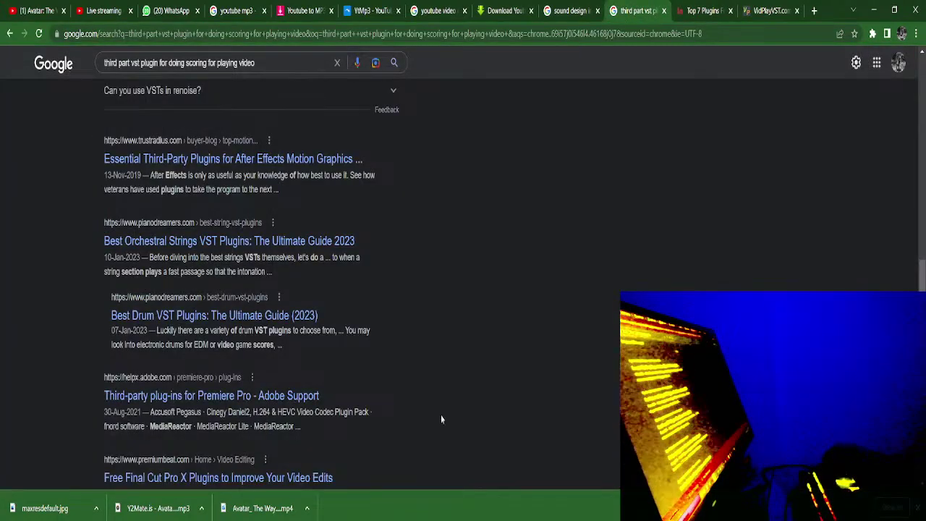
Switch to FL Studio and examine the plugins available for insertion at the Avatar trailer channel again
{"action": "left_click", "coordinate": [373, 500]}
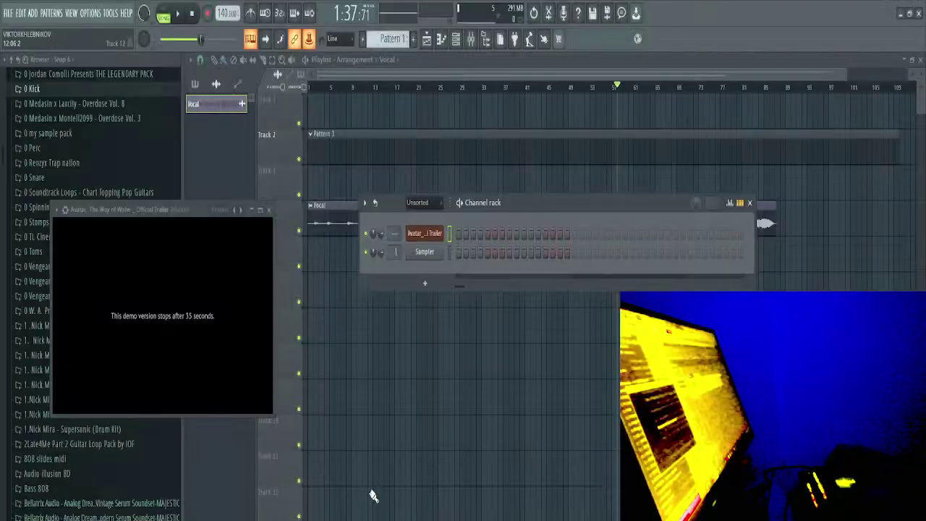
{"action": "right_click", "coordinate": [434, 232]}
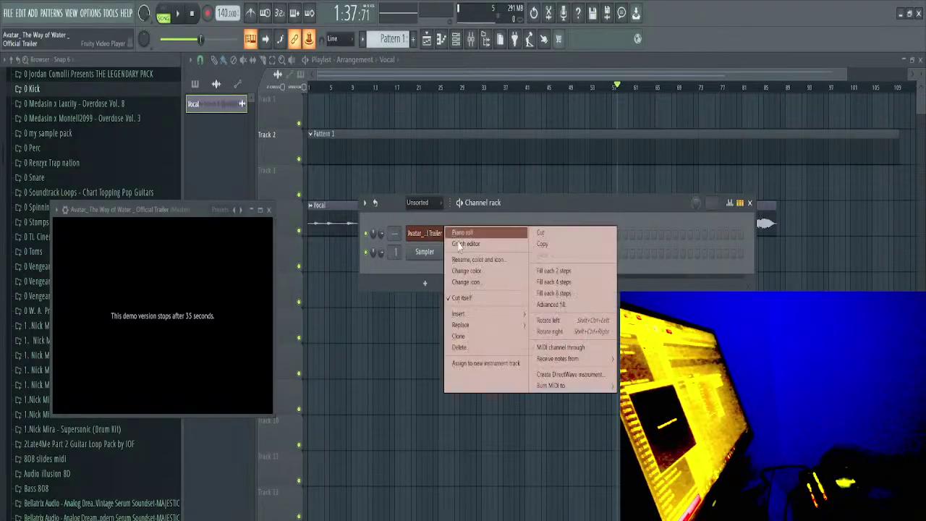
{"action": "mouse_move", "coordinate": [482, 316]}
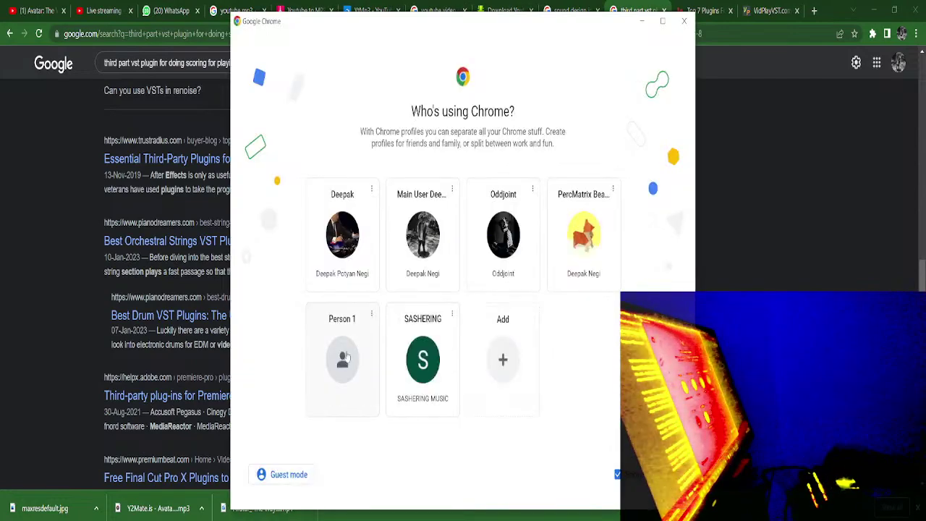
Open the bookmarked Rutracker site in Chrome's Person 1 profile and log in to the account
{"action": "left_click", "coordinate": [346, 357]}
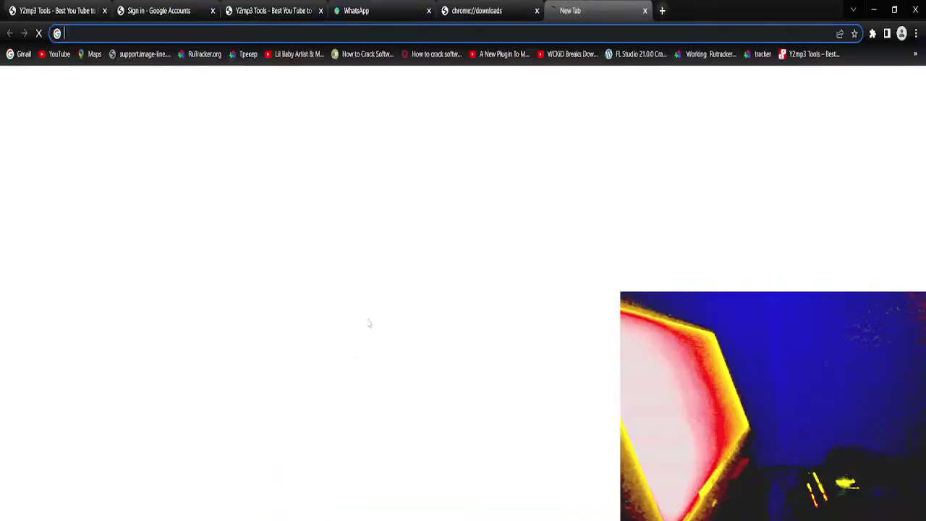
{"action": "left_click", "coordinate": [714, 56]}
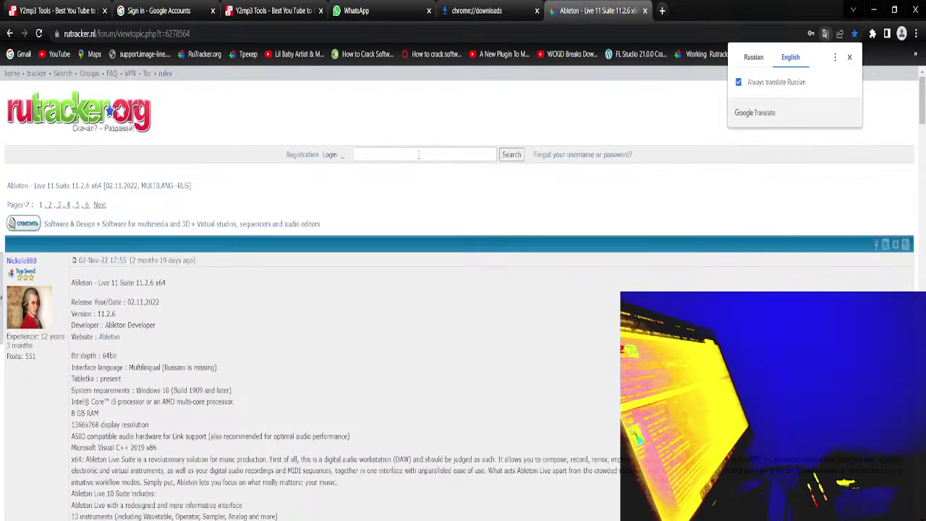
{"action": "left_click", "coordinate": [418, 154]}
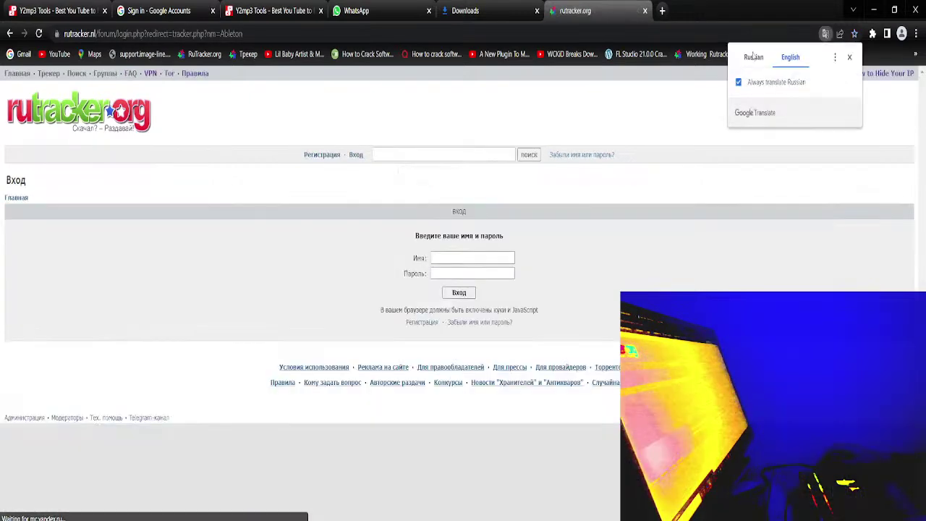
{"action": "left_click", "coordinate": [472, 297]}
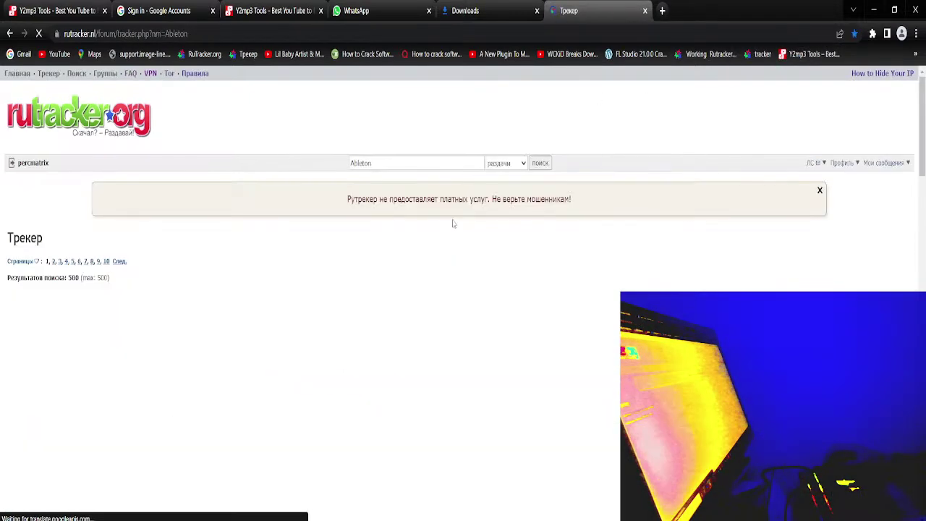
Search the tracker for "fl video player" and check the results
{"action": "type", "text": "f"}
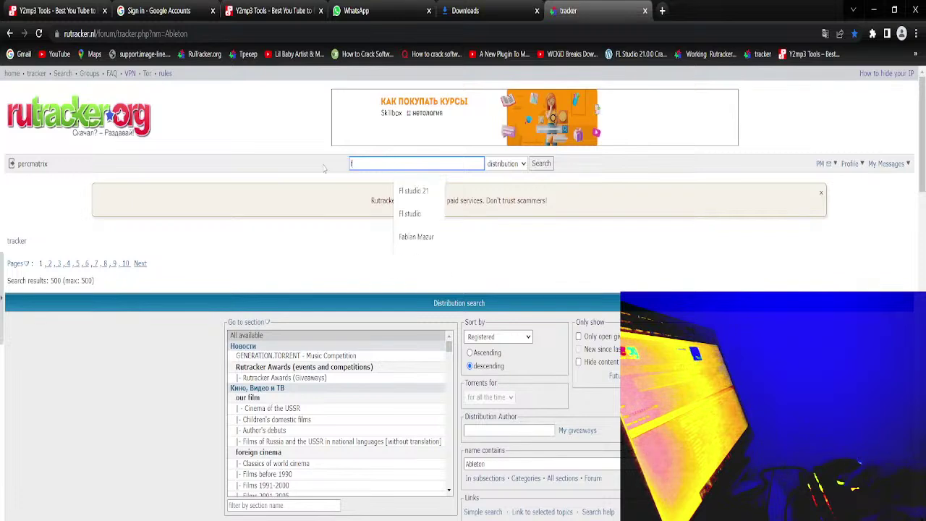
{"action": "type", "text": "l video"}
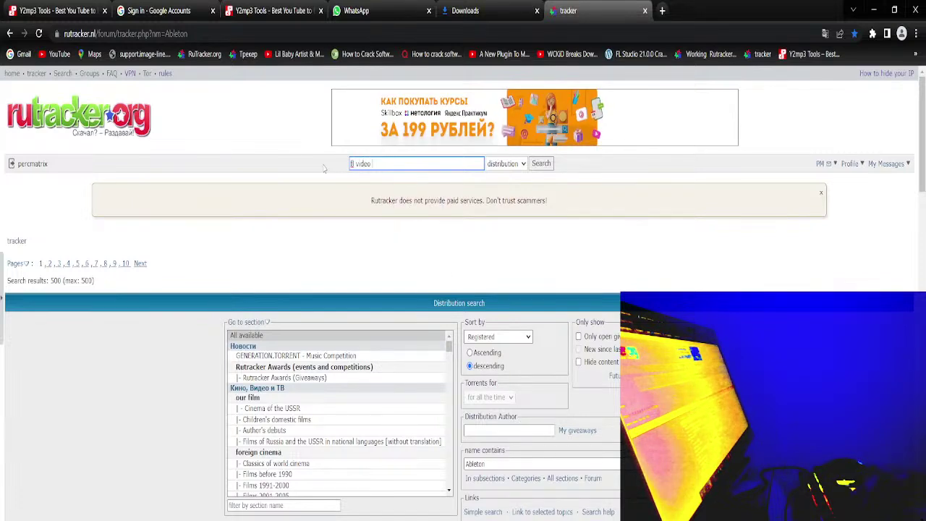
{"action": "type", "text": " player"}
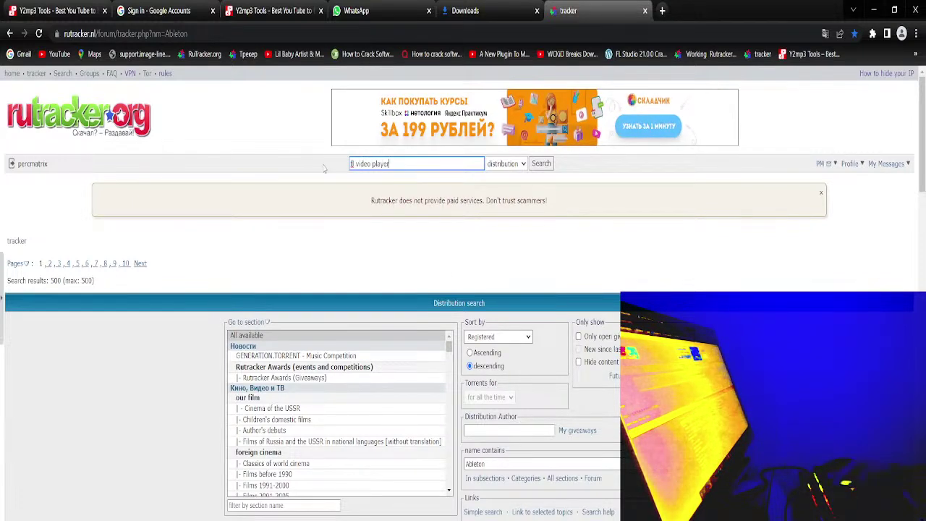
{"action": "key", "text": "Return"}
{"action": "scroll", "coordinate": [297, 207], "scroll_direction": "down", "scroll_amount": 1}
{"action": "scroll", "coordinate": [298, 206], "scroll_direction": "down", "scroll_amount": 2}
{"action": "scroll", "coordinate": [331, 204], "scroll_direction": "up", "scroll_amount": 3}
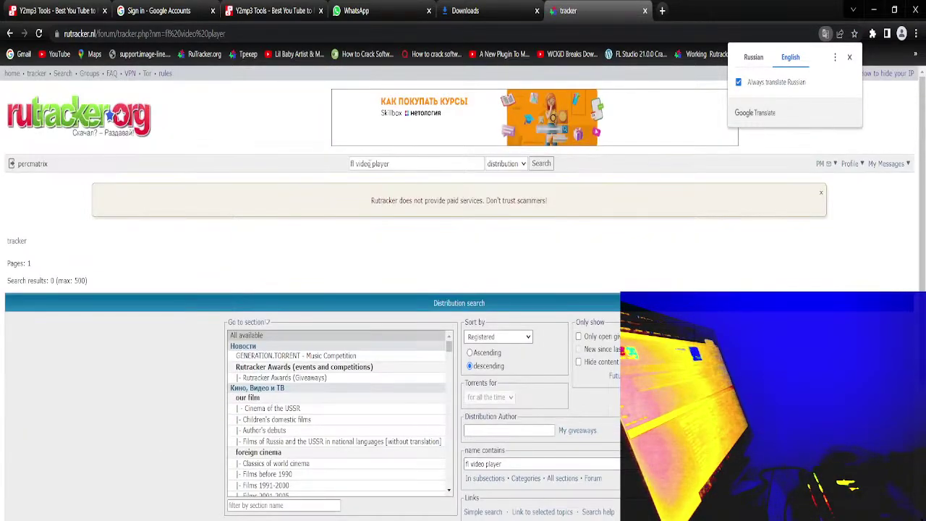
Shorten the tracker query to "video player" and run the search
{"action": "left_click", "coordinate": [353, 163]}
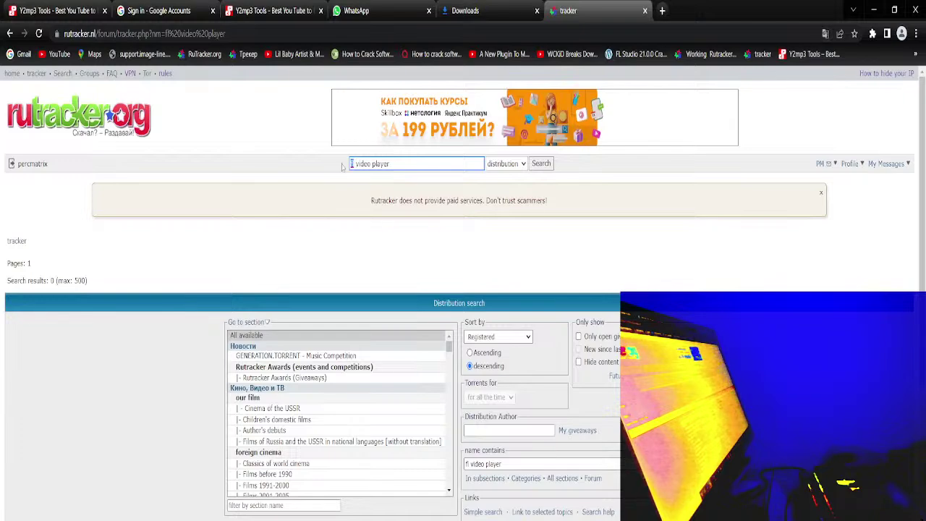
{"action": "key", "text": "BackSpace"}
{"action": "key", "text": "BackSpace"}
{"action": "key", "text": "BackSpace"}
{"action": "key", "text": "Return"}
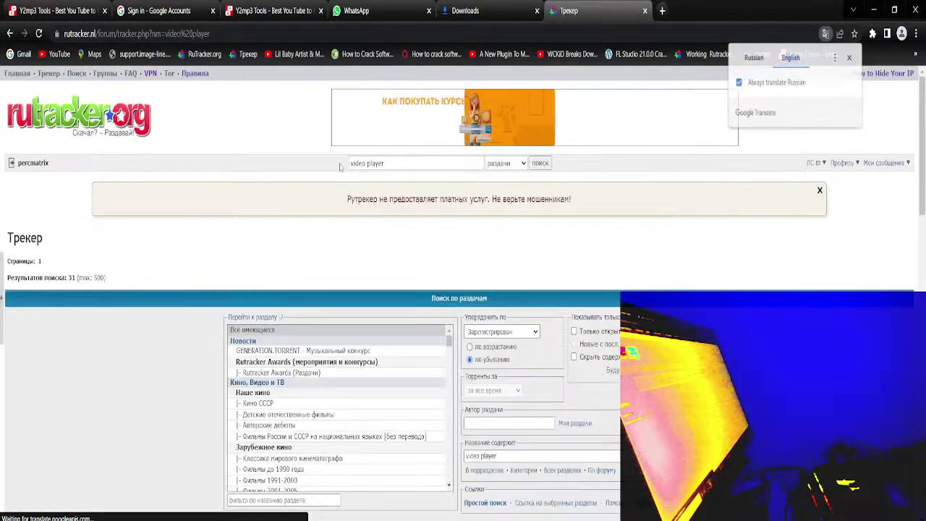
Examine the "video player" results list for a video plugin usable in FL Studio
{"action": "scroll", "coordinate": [345, 257], "scroll_direction": "down", "scroll_amount": 5}
{"action": "scroll", "coordinate": [368, 262], "scroll_direction": "down", "scroll_amount": 2}
{"action": "scroll", "coordinate": [367, 262], "scroll_direction": "down", "scroll_amount": 1}
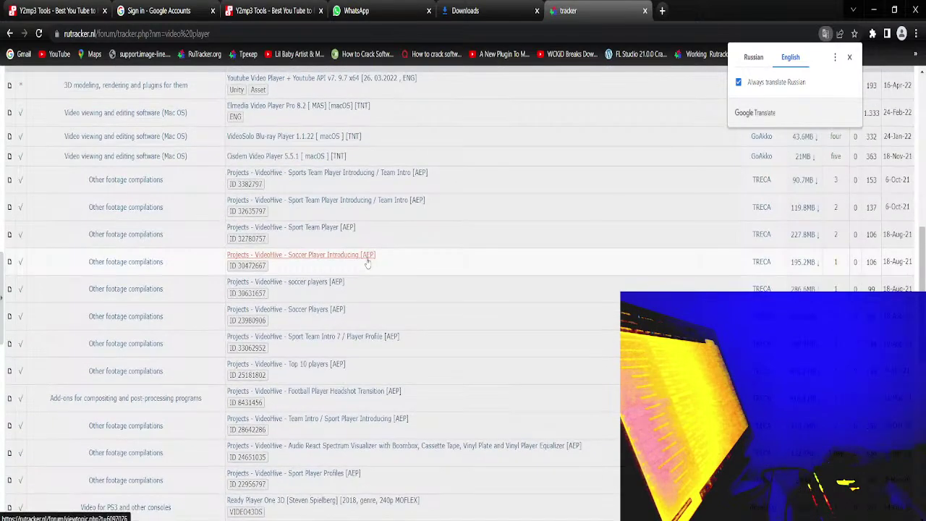
{"action": "scroll", "coordinate": [368, 262], "scroll_direction": "down", "scroll_amount": 1}
{"action": "scroll", "coordinate": [368, 262], "scroll_direction": "down", "scroll_amount": 1}
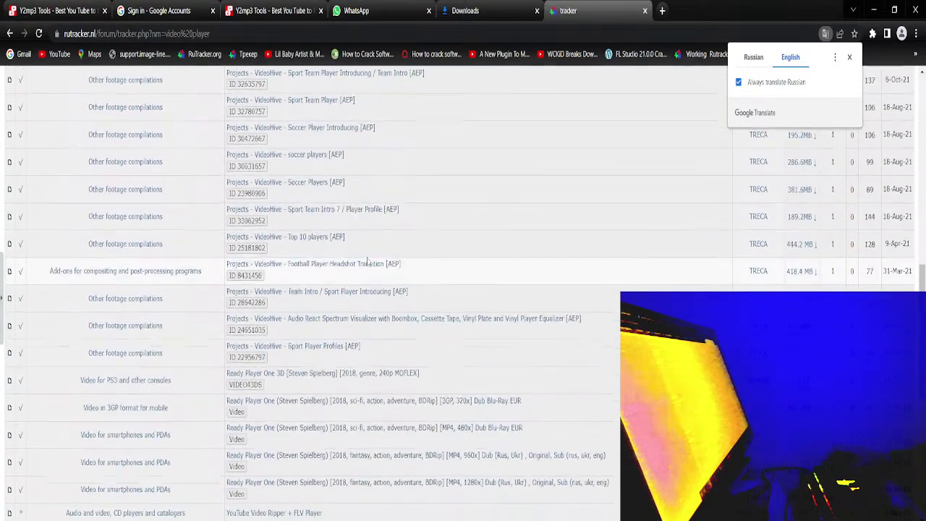
{"action": "scroll", "coordinate": [368, 262], "scroll_direction": "down", "scroll_amount": 4}
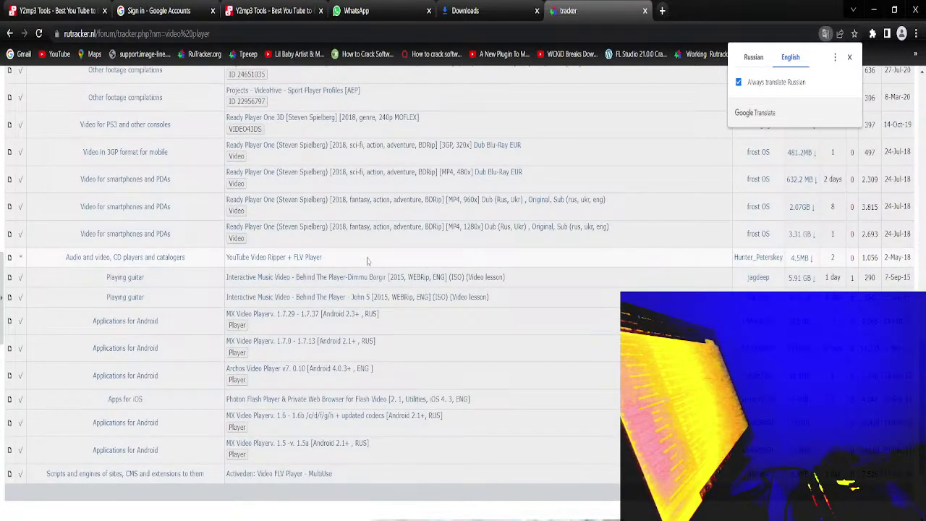
{"action": "scroll", "coordinate": [367, 262], "scroll_direction": "down", "scroll_amount": 1}
{"action": "scroll", "coordinate": [368, 262], "scroll_direction": "up", "scroll_amount": 5}
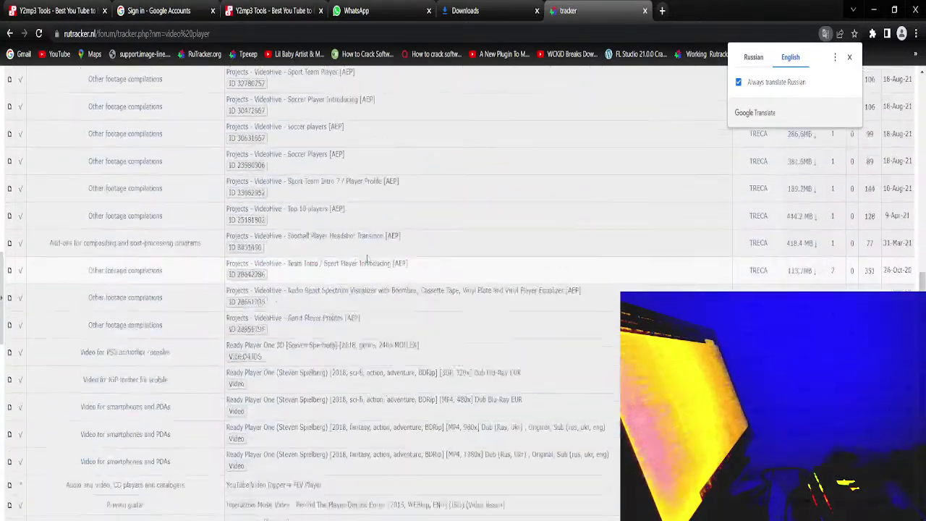
{"action": "scroll", "coordinate": [367, 262], "scroll_direction": "up", "scroll_amount": 6}
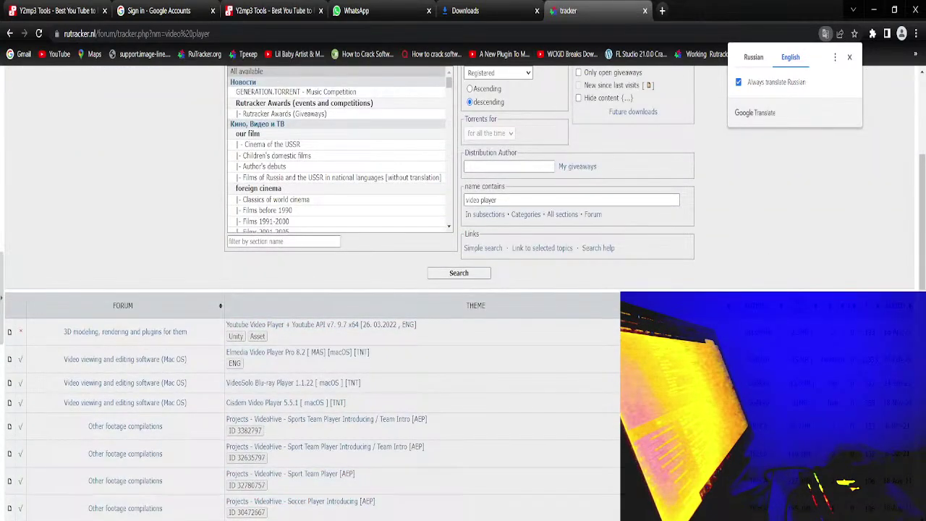
Switch back to FL Studio, hide the channel rack, and play the trailer with its vocal from the start of the playlist
{"action": "left_click", "coordinate": [323, 520]}
{"action": "left_click", "coordinate": [356, 492]}
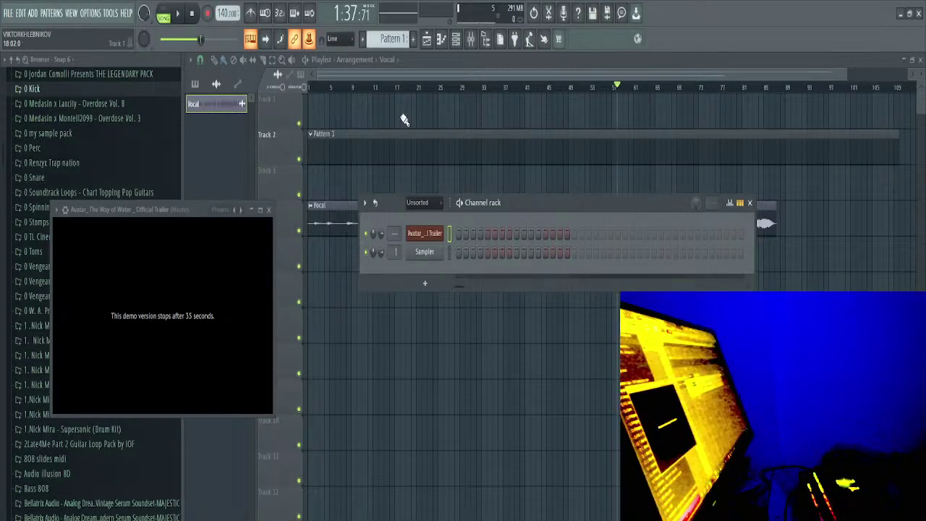
{"action": "key", "text": "F6"}
{"action": "key", "text": "space"}
{"action": "left_click_drag", "start_coordinate": [312, 98], "coordinate": [263, 95]}
{"action": "key", "text": "space"}
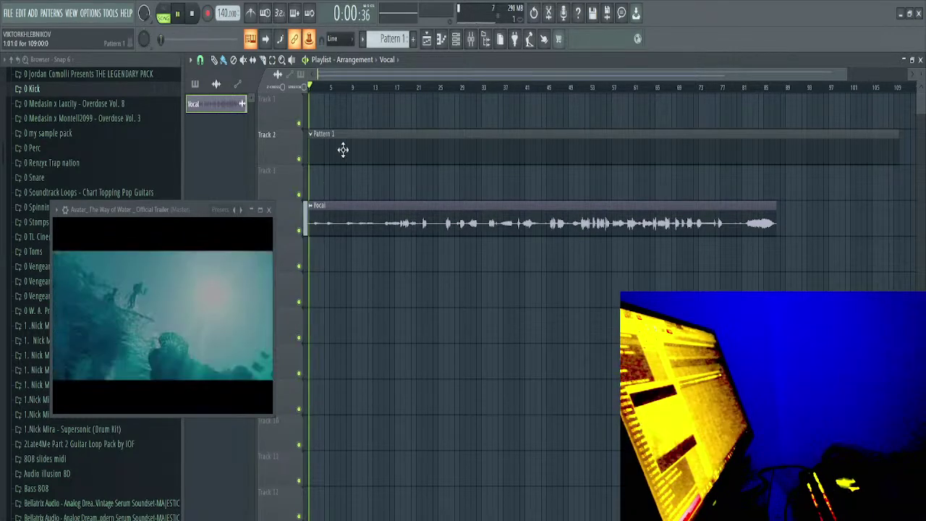
Add a Pattern 1 clip spanning bars 1 to 9 below the vocal clip and move it to Track 7
{"action": "scroll", "coordinate": [291, 200], "scroll_direction": "up", "scroll_amount": 5}
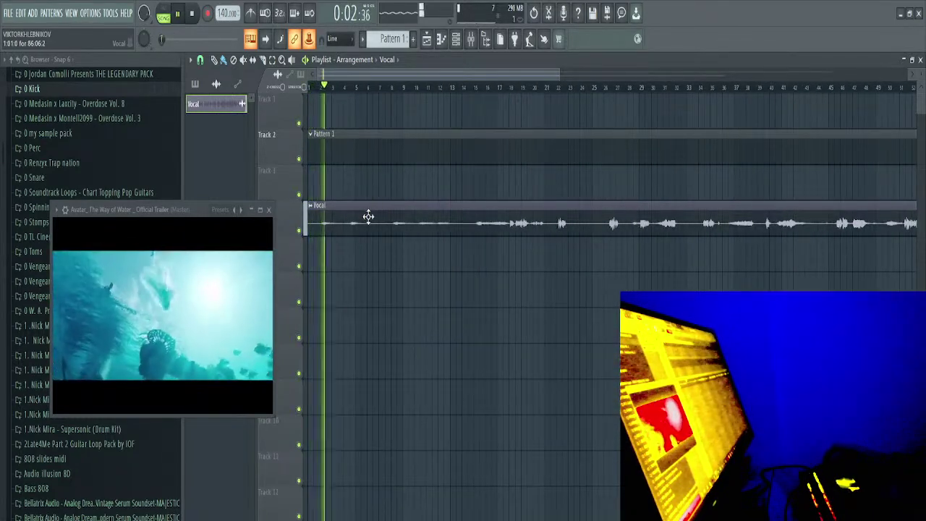
{"action": "left_click_drag", "start_coordinate": [342, 97], "coordinate": [310, 95]}
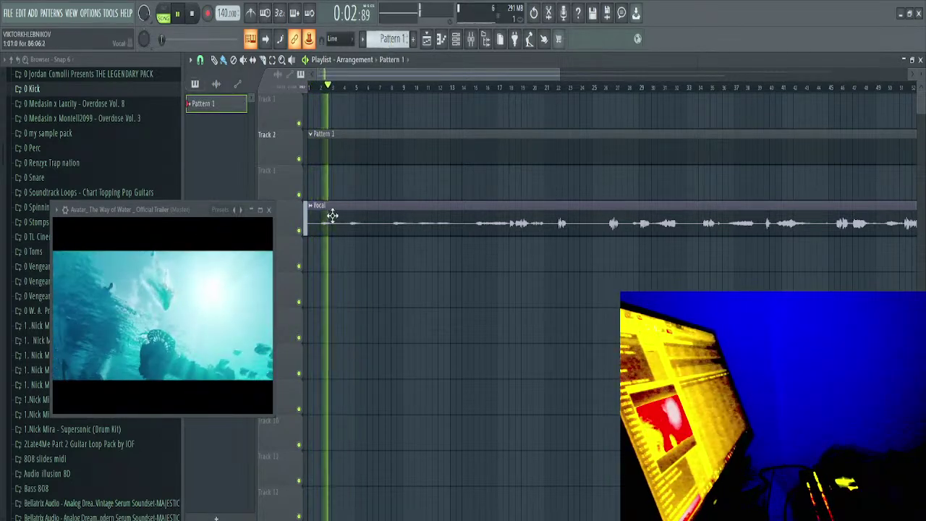
{"action": "left_click", "coordinate": [324, 257]}
{"action": "left_click_drag", "start_coordinate": [316, 265], "coordinate": [414, 266]}
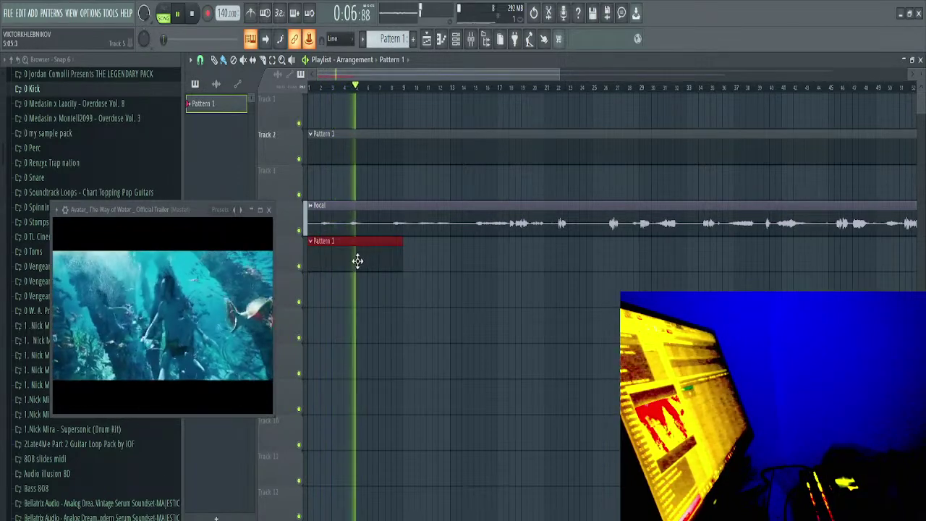
{"action": "left_click_drag", "start_coordinate": [357, 256], "coordinate": [345, 336]}
Move the trailer video window up over the playlist, stop playback, and open the 80-100 folder of TL Cinematic Guitars
{"action": "left_click_drag", "start_coordinate": [207, 232], "coordinate": [281, 83]}
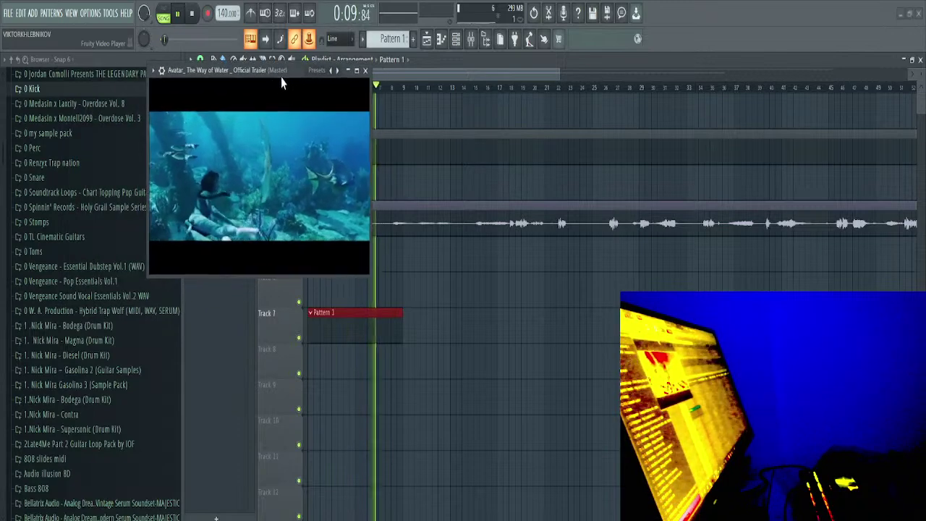
{"action": "left_click", "coordinate": [108, 238]}
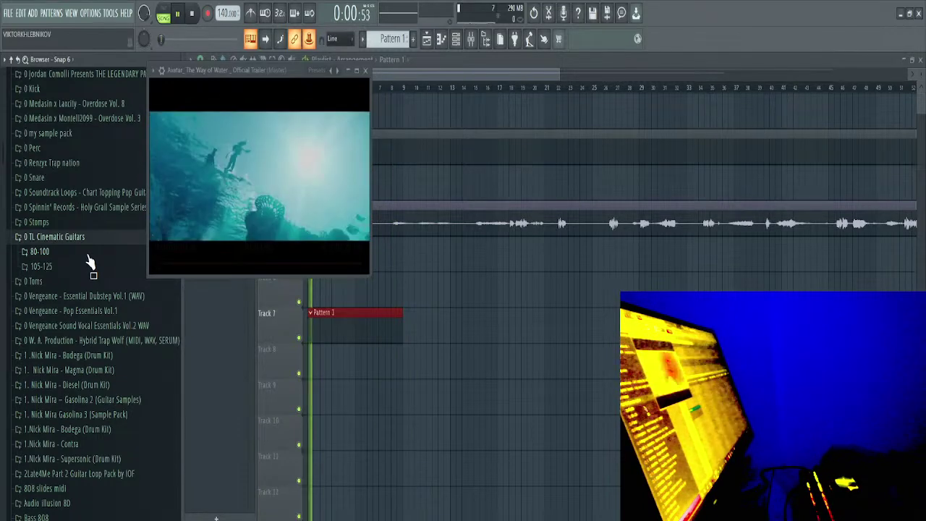
{"action": "key", "text": "space"}
{"action": "left_click", "coordinate": [87, 256]}
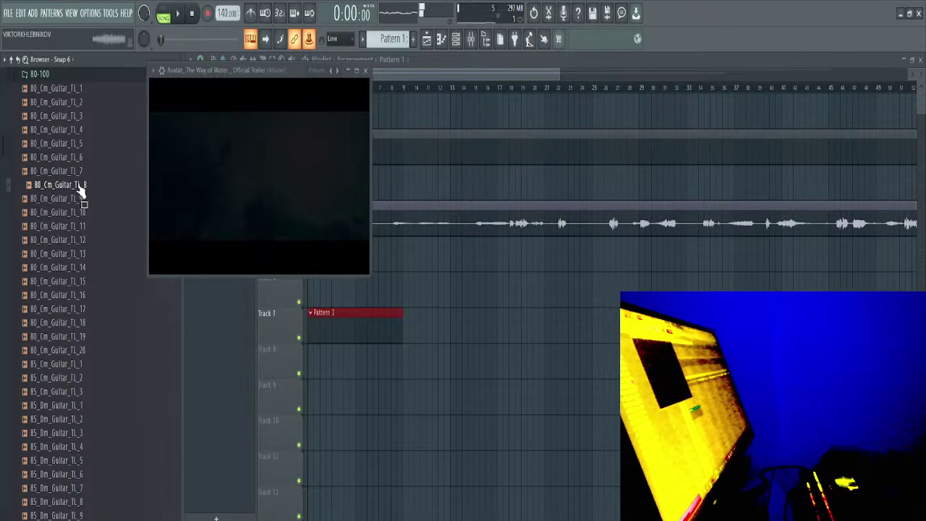
Place the 90_Em_Guitar_TL_21 sample at the start of Track 9 and play the playlist
{"action": "scroll", "coordinate": [98, 335], "scroll_direction": "down", "scroll_amount": 12}
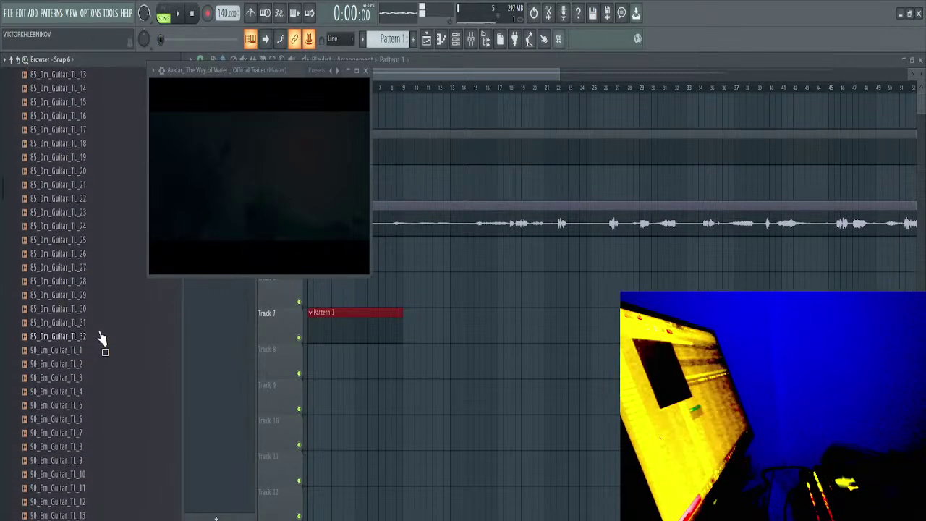
{"action": "scroll", "coordinate": [98, 329], "scroll_direction": "down", "scroll_amount": 4}
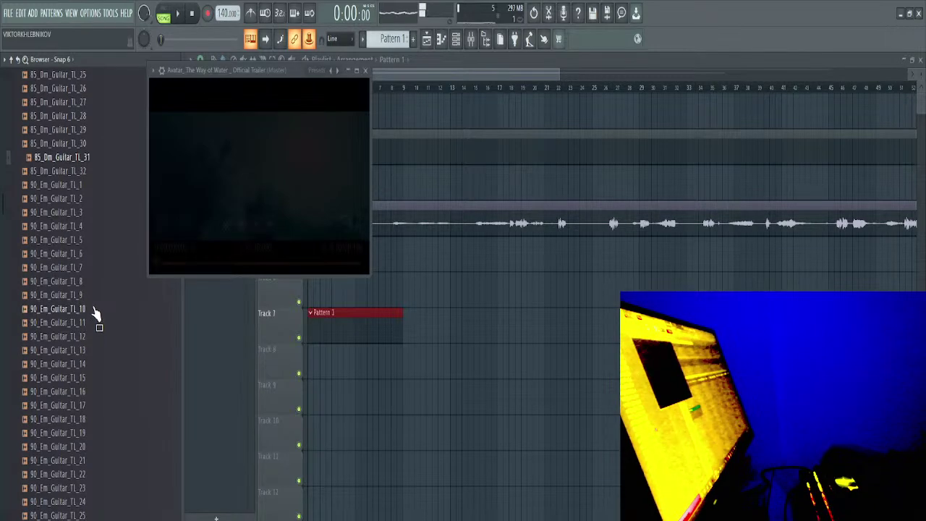
{"action": "scroll", "coordinate": [95, 322], "scroll_direction": "down", "scroll_amount": 4}
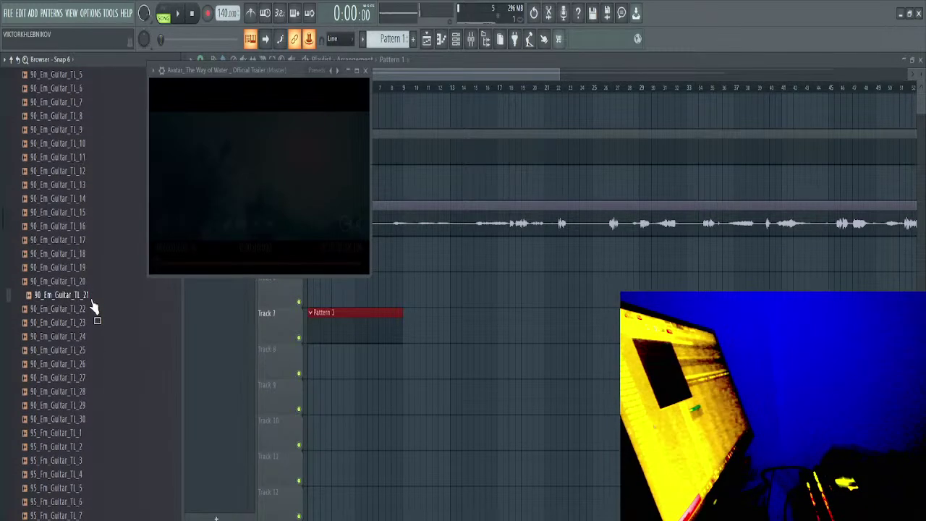
{"action": "left_click_drag", "start_coordinate": [94, 304], "coordinate": [347, 385]}
{"action": "key", "text": "space"}
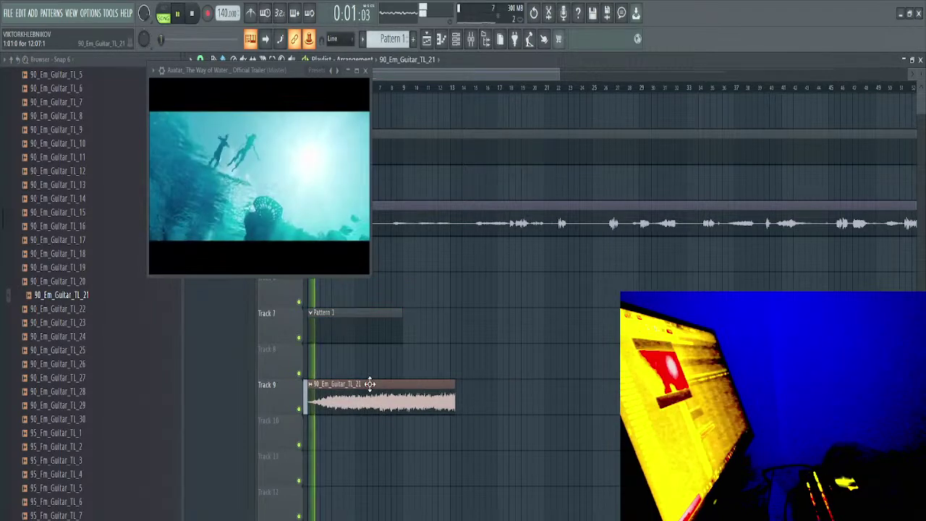
Slice the guitar clip on Track 9 at bar 9 and delete the part after the cut
{"action": "scroll", "coordinate": [352, 381], "scroll_direction": "up", "scroll_amount": 3}
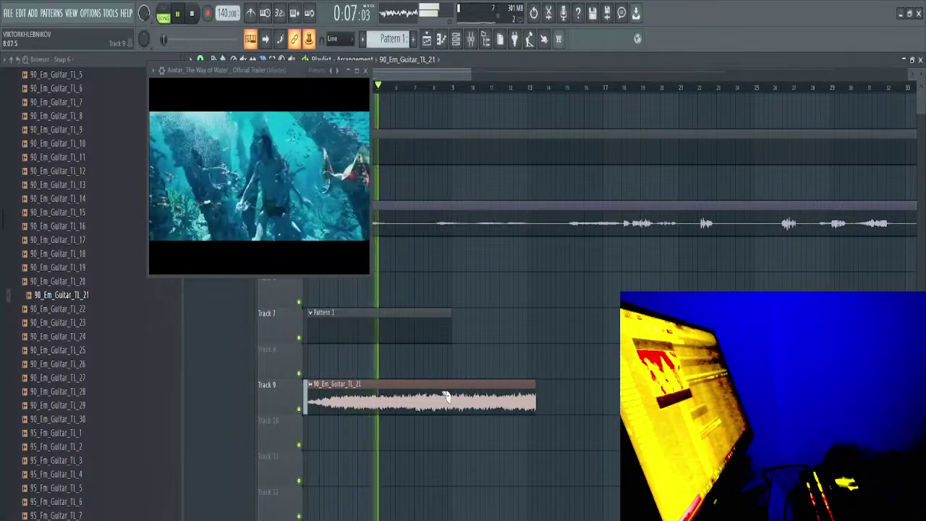
{"action": "left_click_drag", "start_coordinate": [454, 385], "coordinate": [465, 424]}
{"action": "right_click", "coordinate": [493, 403]}
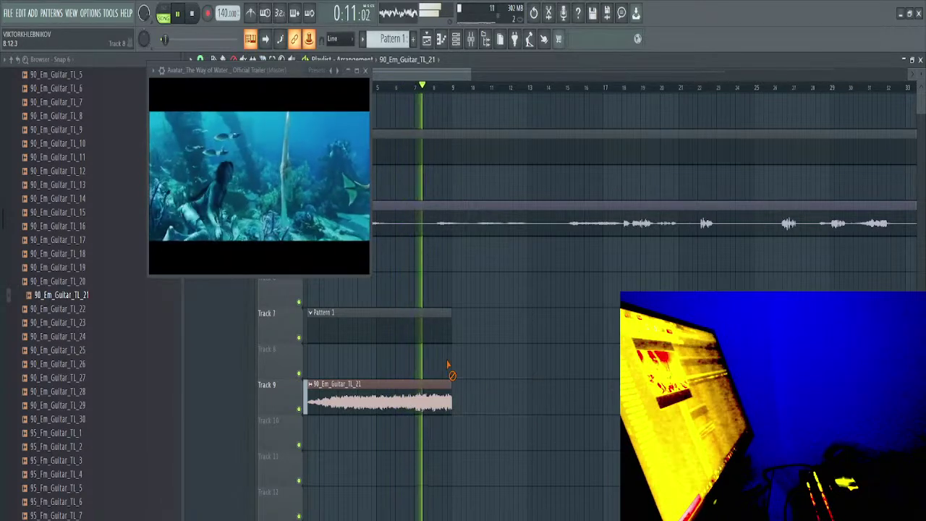
Replay the trailer from the start, collapse the guitar sample folder, and look through the other sample packs in the browser
{"action": "key", "text": "space"}
{"action": "key", "text": "space"}
{"action": "scroll", "coordinate": [108, 298], "scroll_direction": "up", "scroll_amount": 5}
{"action": "scroll", "coordinate": [108, 298], "scroll_direction": "up", "scroll_amount": 10}
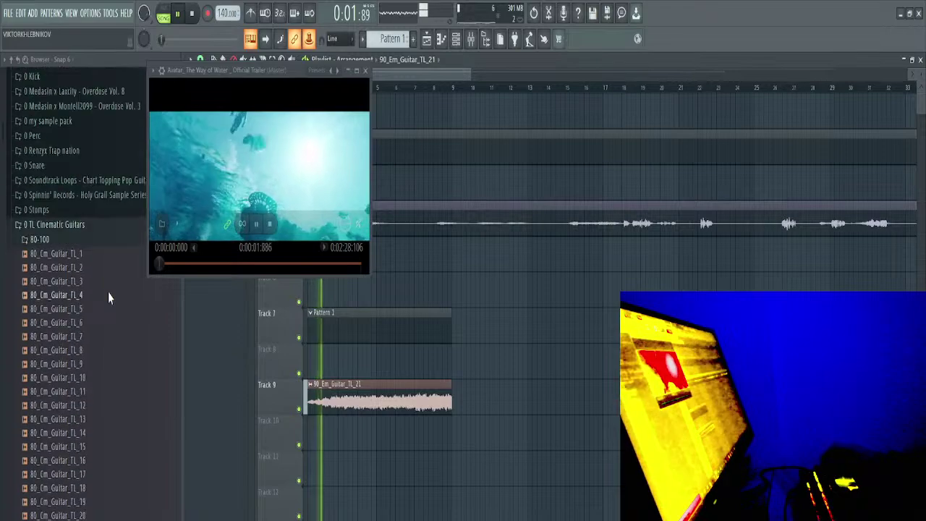
{"action": "left_click", "coordinate": [102, 394]}
{"action": "scroll", "coordinate": [105, 369], "scroll_direction": "down", "scroll_amount": 10}
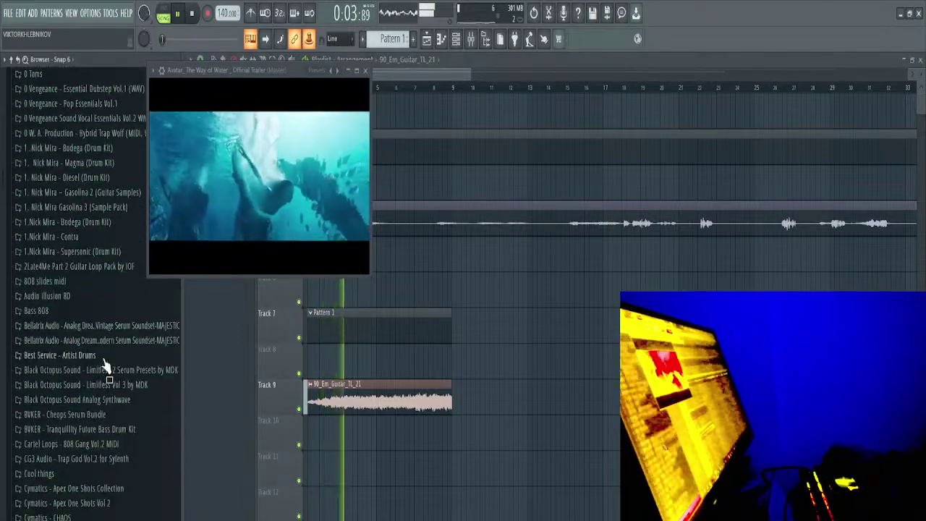
{"action": "scroll", "coordinate": [105, 366], "scroll_direction": "down", "scroll_amount": 15}
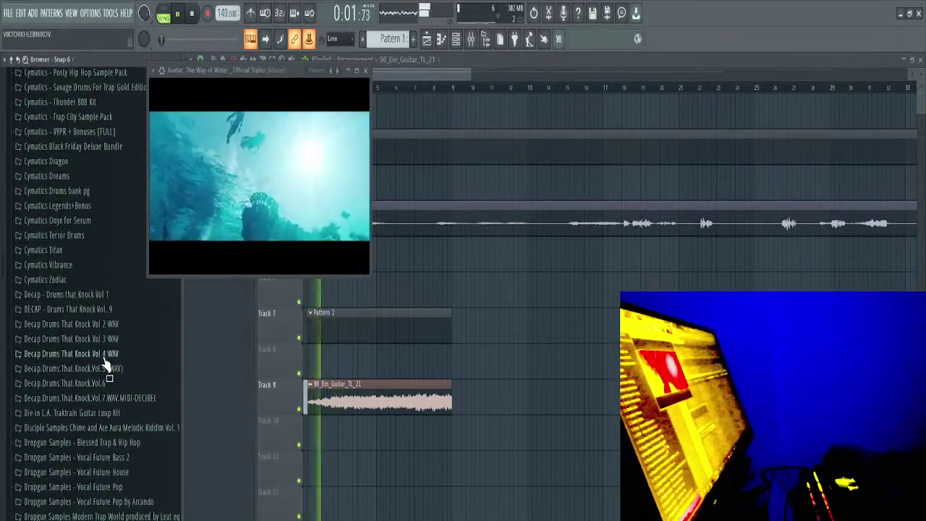
{"action": "scroll", "coordinate": [104, 365], "scroll_direction": "down", "scroll_amount": 5}
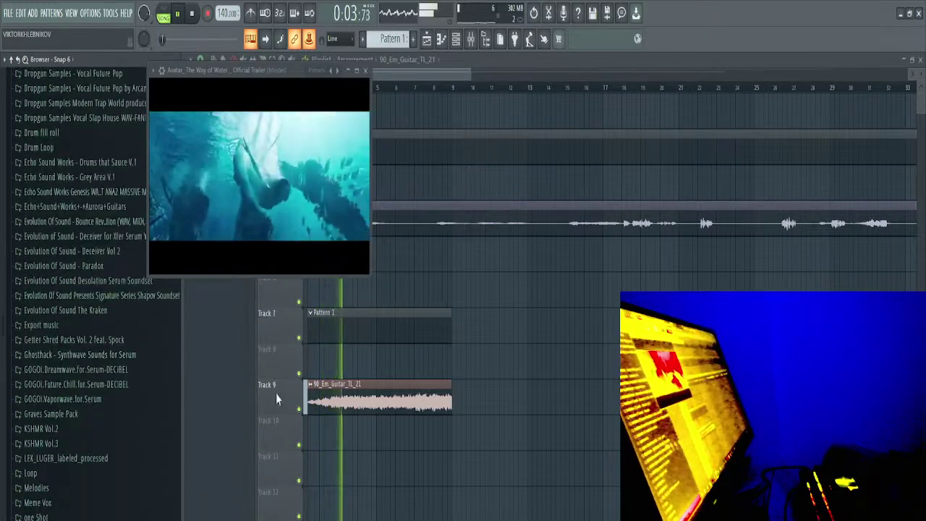
Open the guitar clip's channel settings, then look through the program's Audio, File, General, Project and Info settings and close them
{"action": "double_click", "coordinate": [389, 389]}
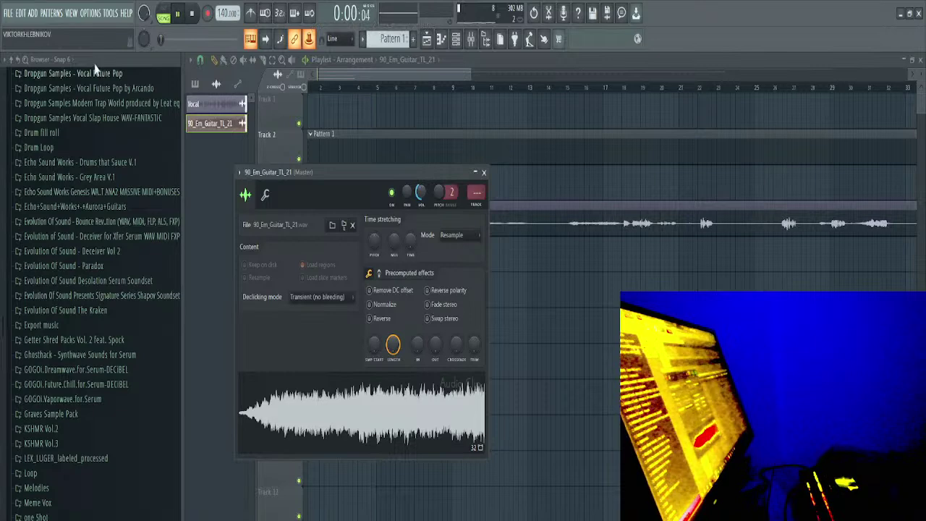
{"action": "left_click", "coordinate": [91, 13]}
{"action": "left_click", "coordinate": [105, 51]}
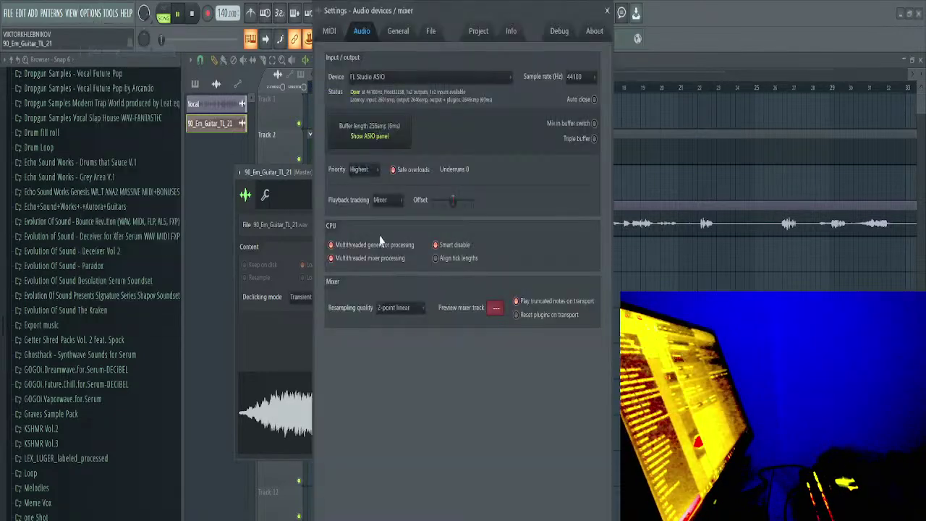
{"action": "left_click", "coordinate": [431, 31]}
{"action": "left_click", "coordinate": [409, 31]}
{"action": "left_click", "coordinate": [477, 31]}
{"action": "left_click", "coordinate": [511, 34]}
{"action": "left_click", "coordinate": [431, 33]}
{"action": "left_click", "coordinate": [406, 35]}
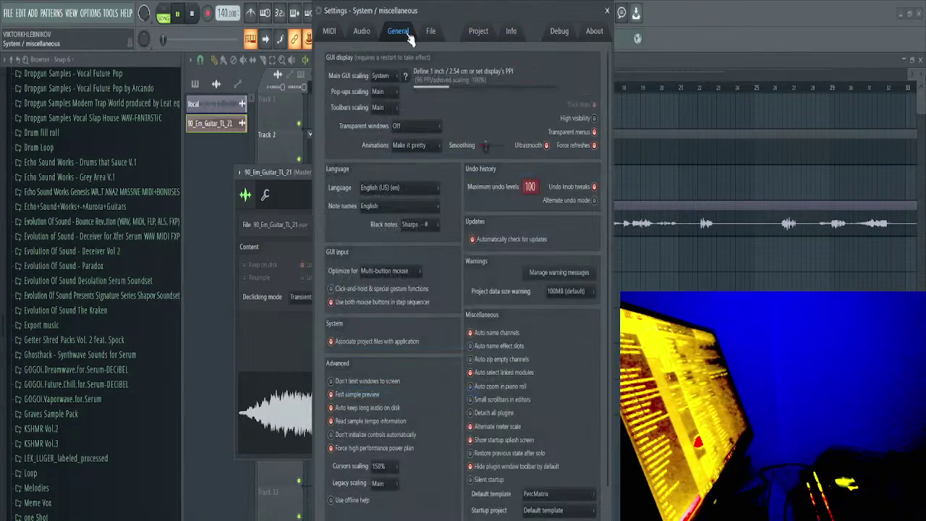
{"action": "left_click", "coordinate": [609, 12]}
Show the channel rack and reopen the Avatar trailer's video player from its channel
{"action": "left_click", "coordinate": [456, 39]}
{"action": "left_click", "coordinate": [428, 246]}
{"action": "left_click", "coordinate": [424, 236]}
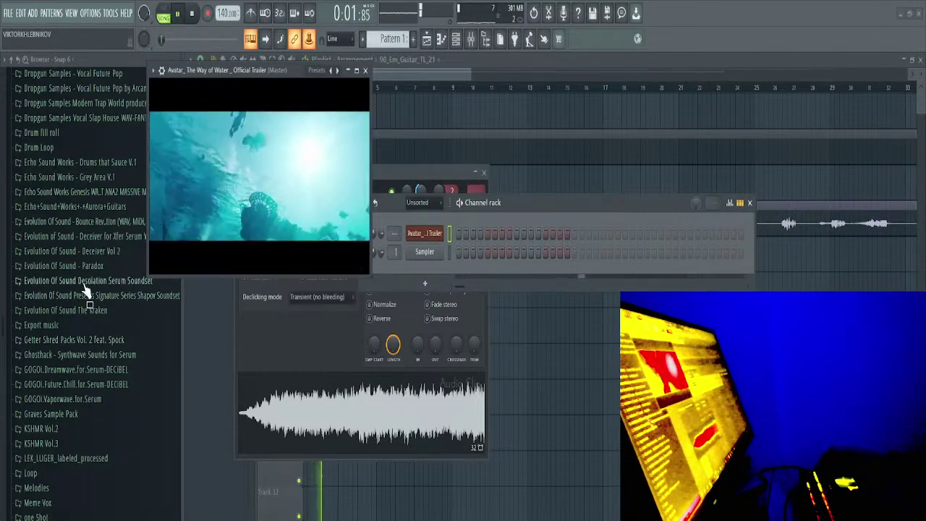
Open the KSHMR_Ambiance_Scenes folder within the FX elements, ambiance and foley samples of KSHMR Vol.3
{"action": "scroll", "coordinate": [91, 382], "scroll_direction": "down", "scroll_amount": 4}
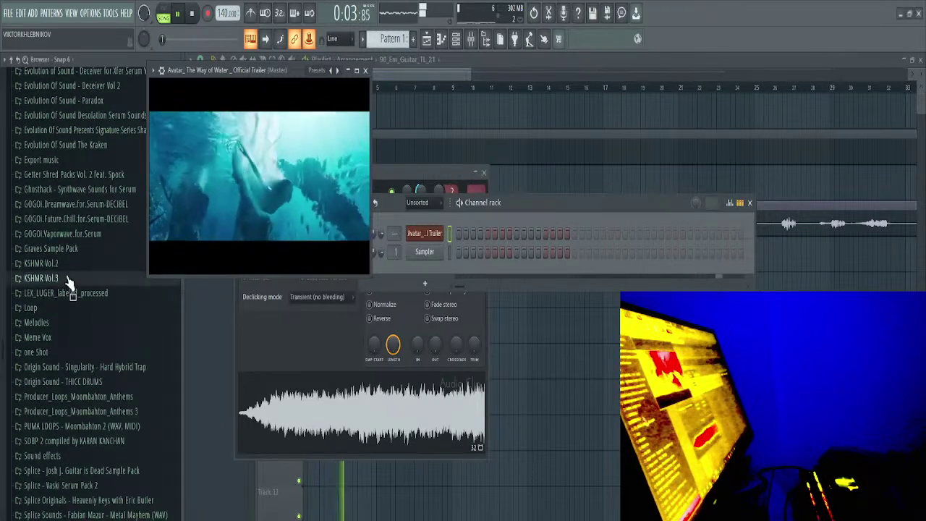
{"action": "left_click", "coordinate": [43, 278]}
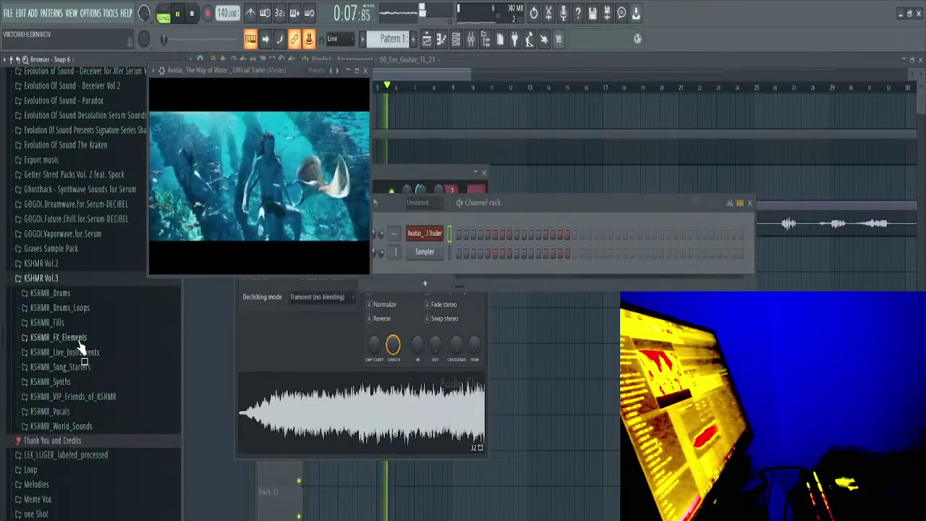
{"action": "left_click", "coordinate": [58, 338]}
{"action": "left_click", "coordinate": [80, 352]}
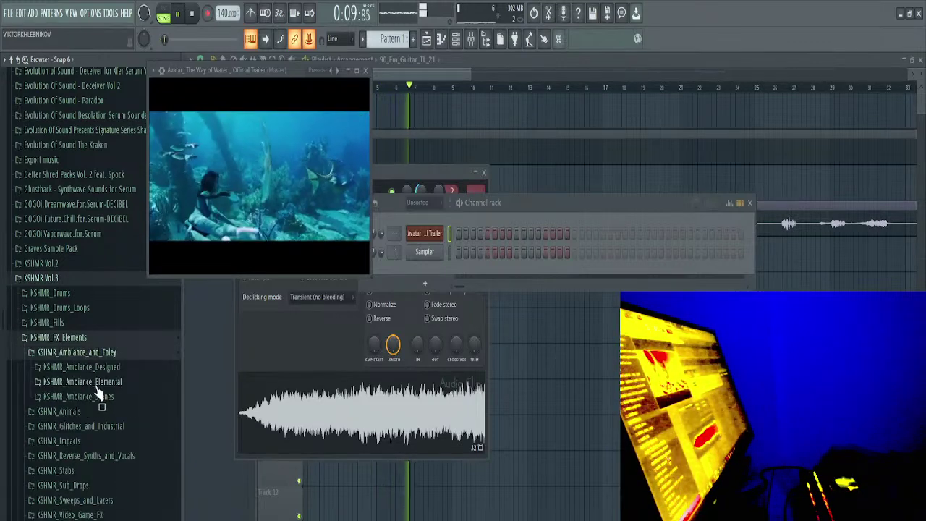
{"action": "left_click", "coordinate": [110, 397]}
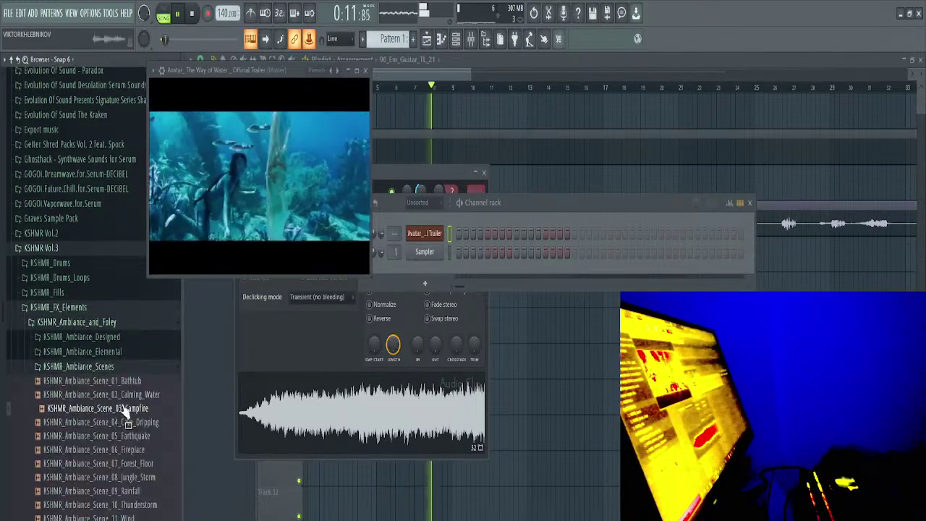
Place the KSHMR_Ambiance_Scene_11_Wind sample on Track 10 midway through bar 8 and play the playlist
{"action": "scroll", "coordinate": [134, 412], "scroll_direction": "down", "scroll_amount": 3}
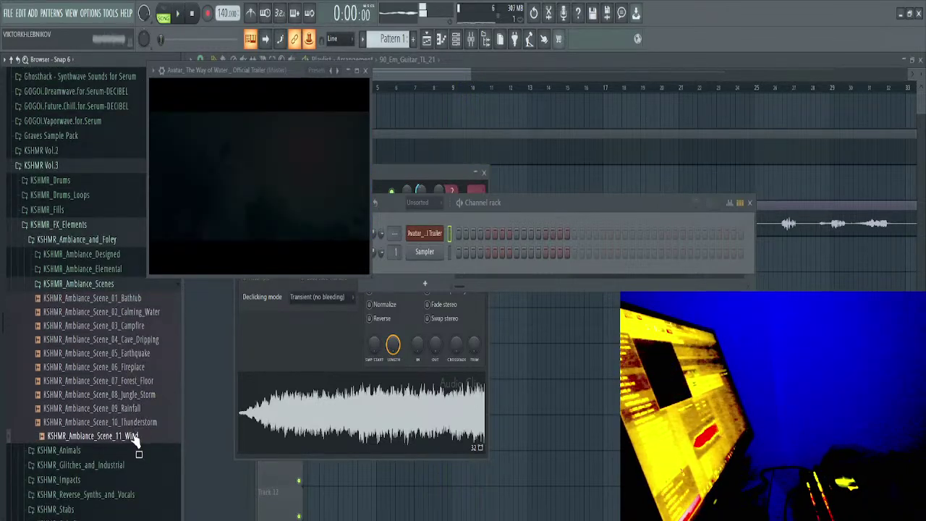
{"action": "left_click_drag", "start_coordinate": [154, 451], "coordinate": [480, 428]}
{"action": "key", "text": "space"}
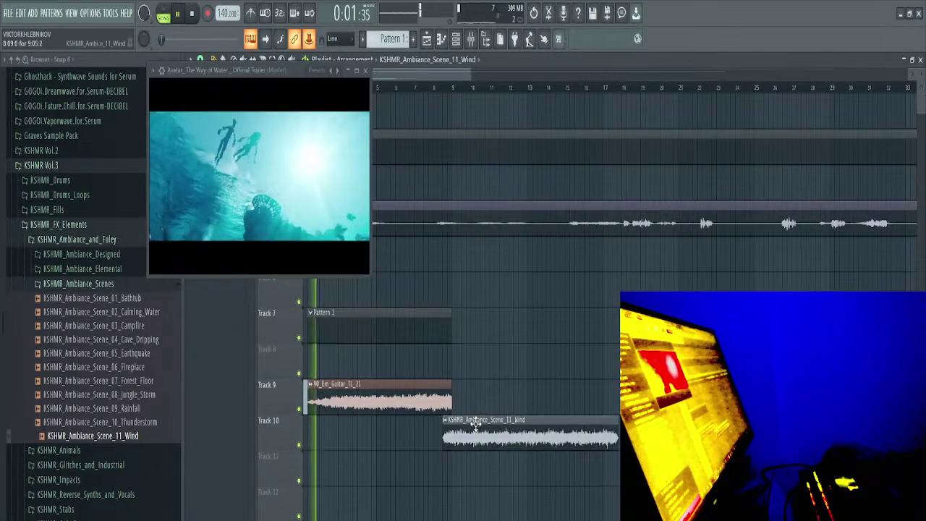
Open the wind clip's channel settings, move their window aside, and show the channel rack
{"action": "double_click", "coordinate": [476, 426]}
{"action": "left_click_drag", "start_coordinate": [407, 190], "coordinate": [527, 207]}
{"action": "key", "text": "F6"}
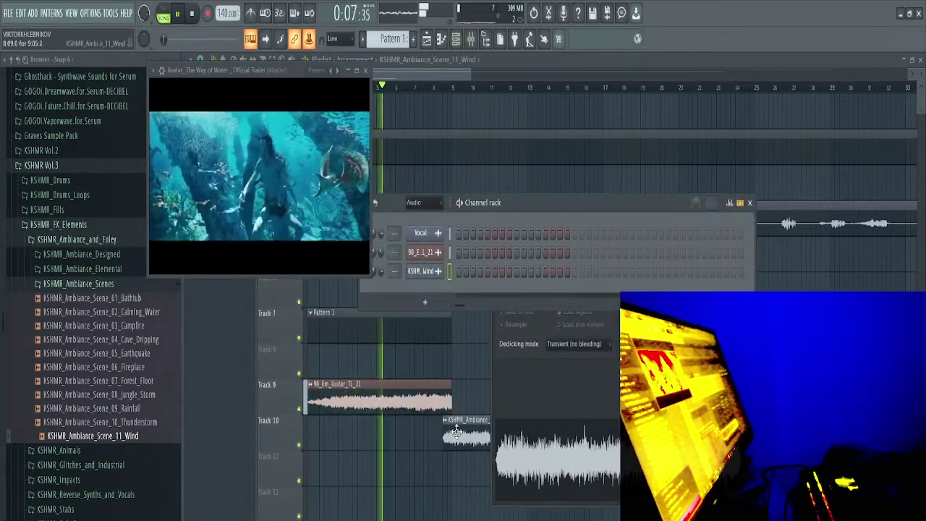
Move the wind clip on Track 10 slightly earlier to 8:07:0 and replay the trailer from the start
{"action": "mouse_move", "coordinate": [453, 436]}
{"action": "left_mouse_down"}
{"action": "mouse_move", "coordinate": [463, 437]}
{"action": "mouse_move", "coordinate": [438, 438]}
{"action": "mouse_move", "coordinate": [458, 441]}
{"action": "left_mouse_up"}
{"action": "scroll", "coordinate": [460, 442], "scroll_direction": "up", "scroll_amount": 3}
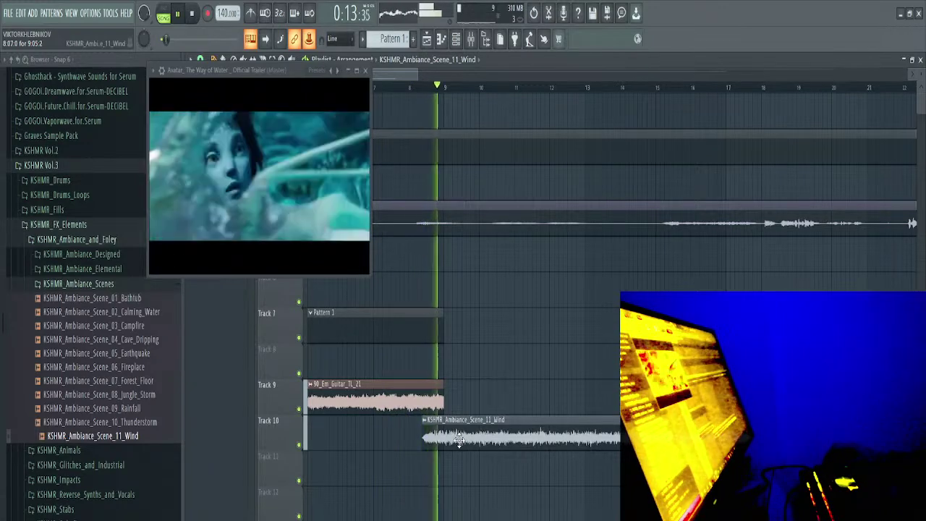
{"action": "key", "text": "space"}
{"action": "key", "text": "space"}
Move the video window down and extend the guitar clip on Track 9 to about bar 13
{"action": "scroll", "coordinate": [447, 411], "scroll_direction": "down", "scroll_amount": 4}
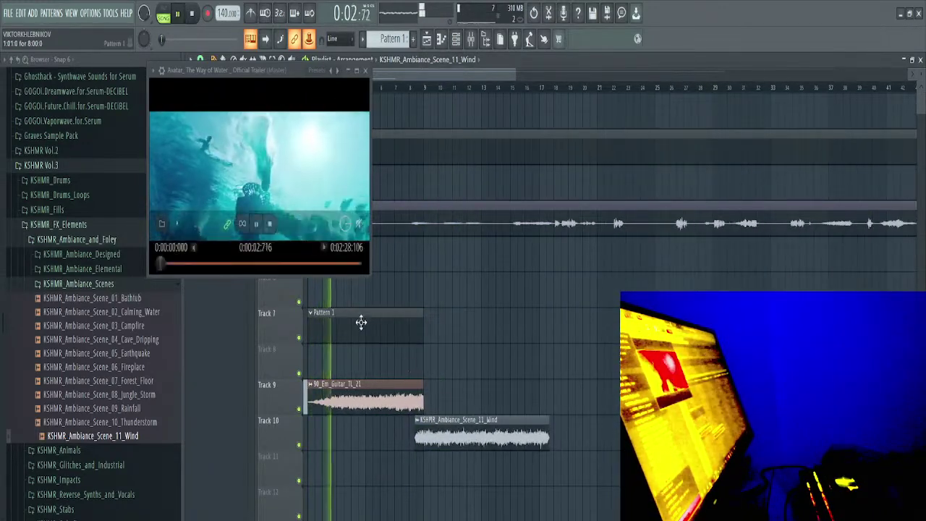
{"action": "left_click_drag", "start_coordinate": [269, 75], "coordinate": [265, 154]}
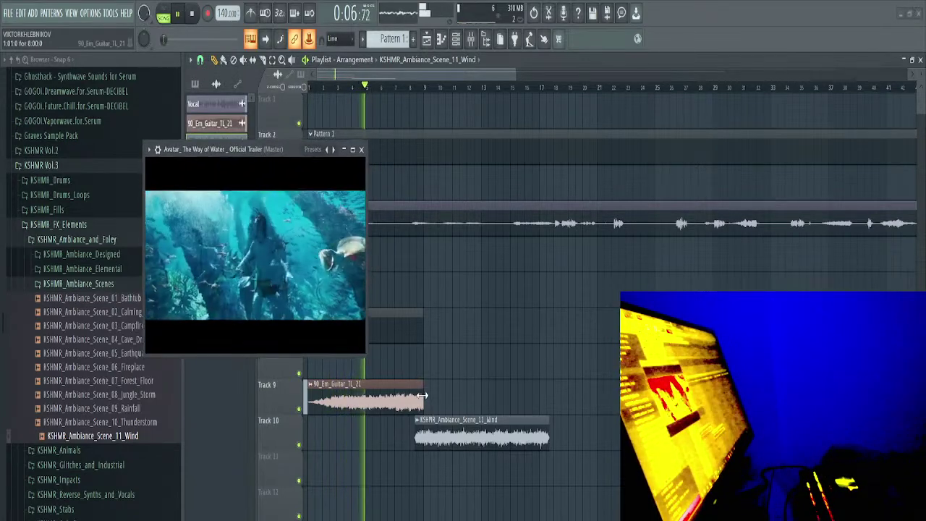
{"action": "left_click_drag", "start_coordinate": [422, 396], "coordinate": [488, 396]}
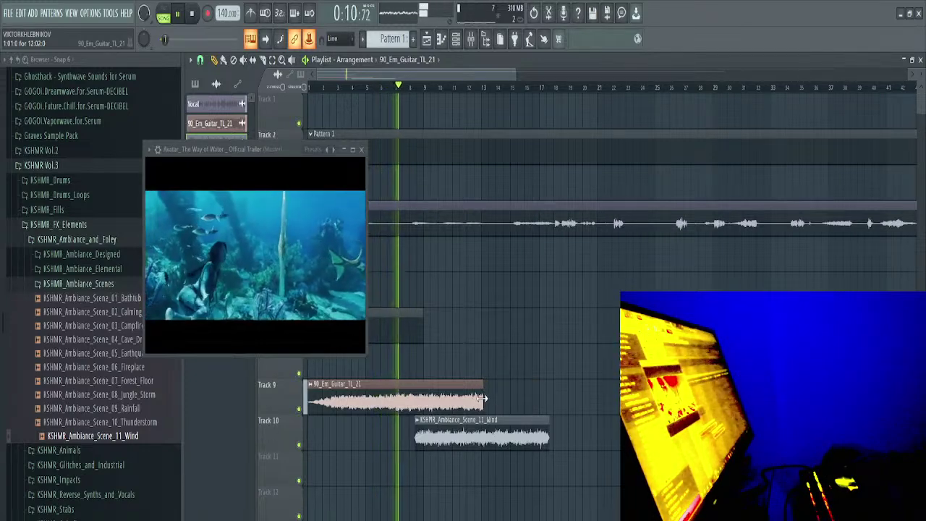
Duplicate the Pattern 1 clip on Track 7 twice, placing the copies at bar 9 and about bar 17
{"action": "left_click_drag", "start_coordinate": [403, 321], "coordinate": [523, 327]}
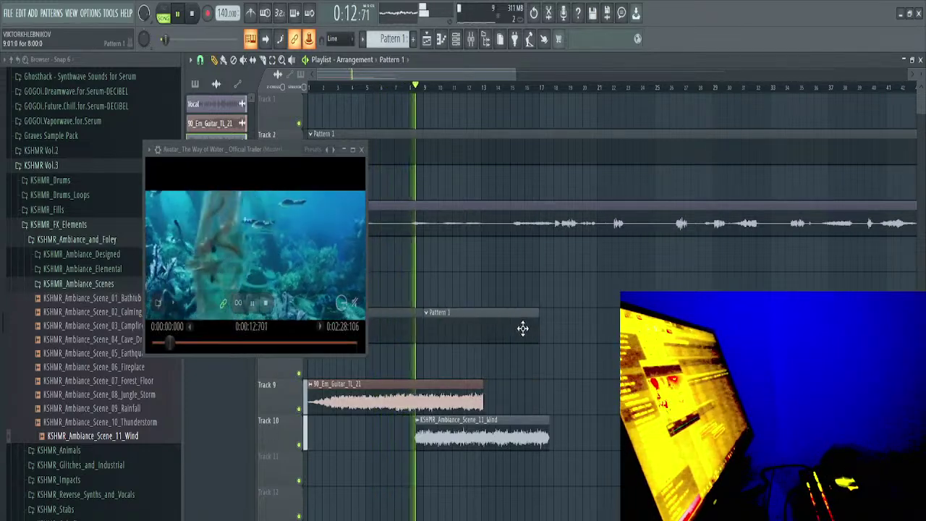
{"action": "left_click_drag", "start_coordinate": [591, 331], "coordinate": [398, 334]}
{"action": "left_click_drag", "start_coordinate": [414, 333], "coordinate": [639, 329]}
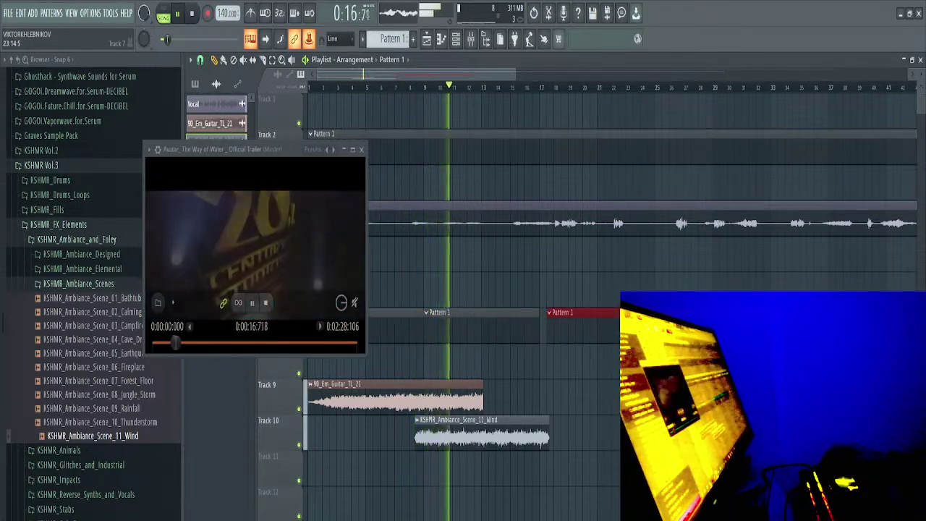
Replay the trailer from the start and cut the wind clip on Track 10 so it ends at about bar 12
{"action": "key", "text": "space"}
{"action": "key", "text": "space"}
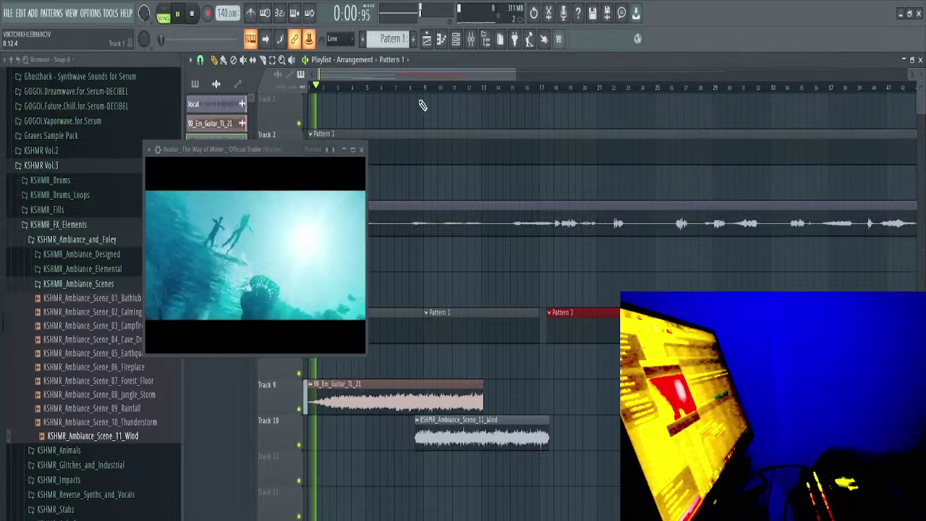
{"action": "right_click", "coordinate": [476, 449]}
{"action": "key", "text": "space"}
Collapse the KSHMR_Ambiance_Scenes folder, stop playback, and open KSHMR_Impacts_02_Low to audition its low impact samples
{"action": "left_click", "coordinate": [85, 285]}
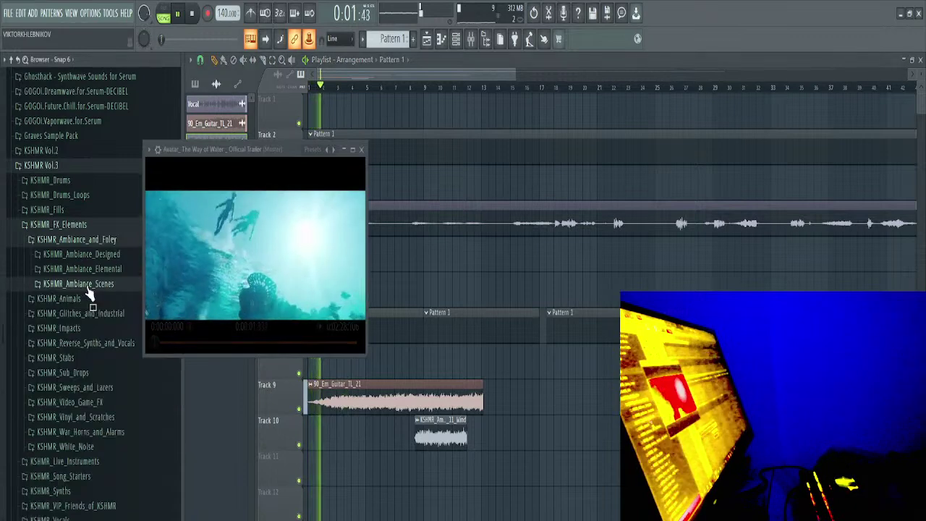
{"action": "left_click", "coordinate": [87, 330]}
{"action": "key", "text": "space"}
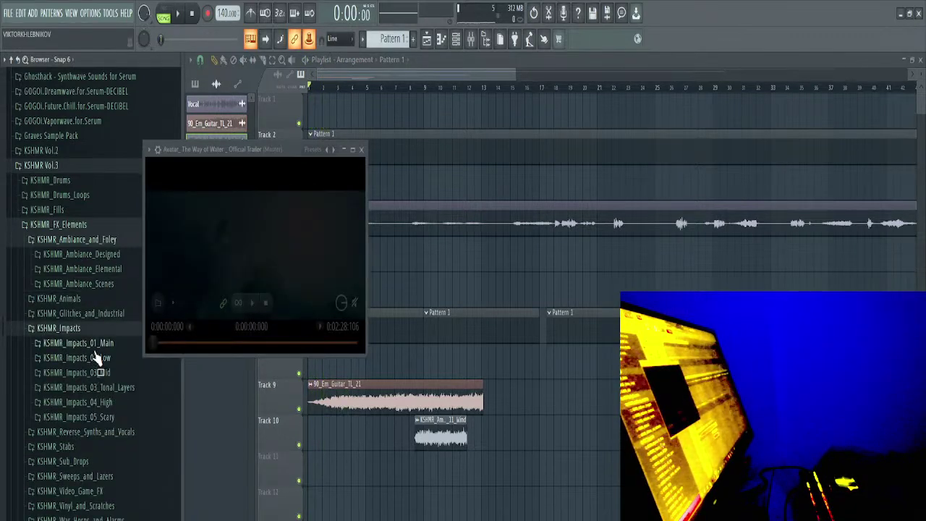
{"action": "left_click", "coordinate": [96, 358]}
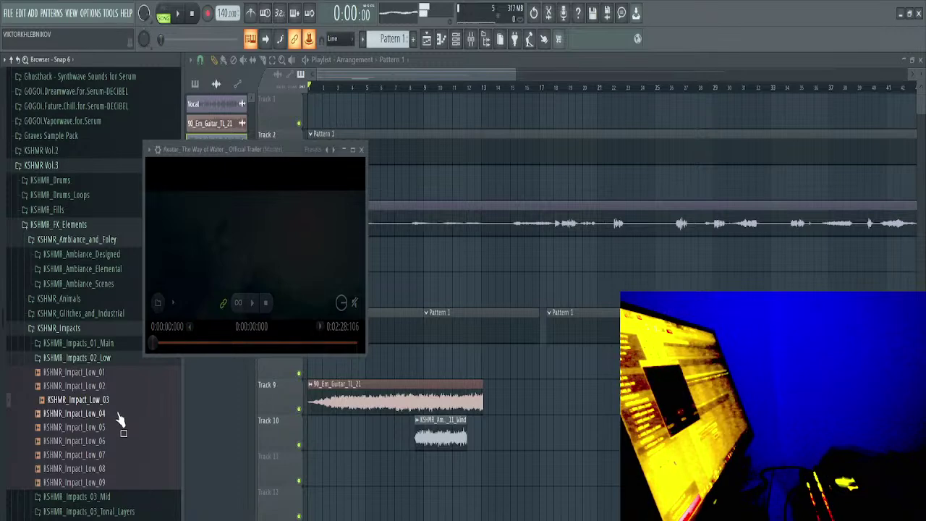
{"action": "scroll", "coordinate": [121, 423], "scroll_direction": "down", "scroll_amount": 4}
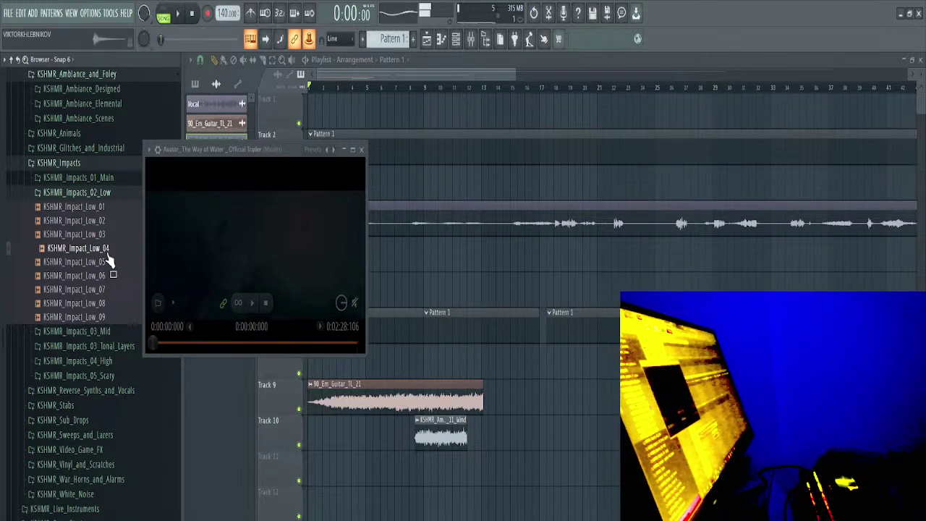
Add the KSHMR_Impact_Low_04 sample to Track 11 and play the trailer to find its sync point
{"action": "left_click_drag", "start_coordinate": [272, 456], "coordinate": [478, 369]}
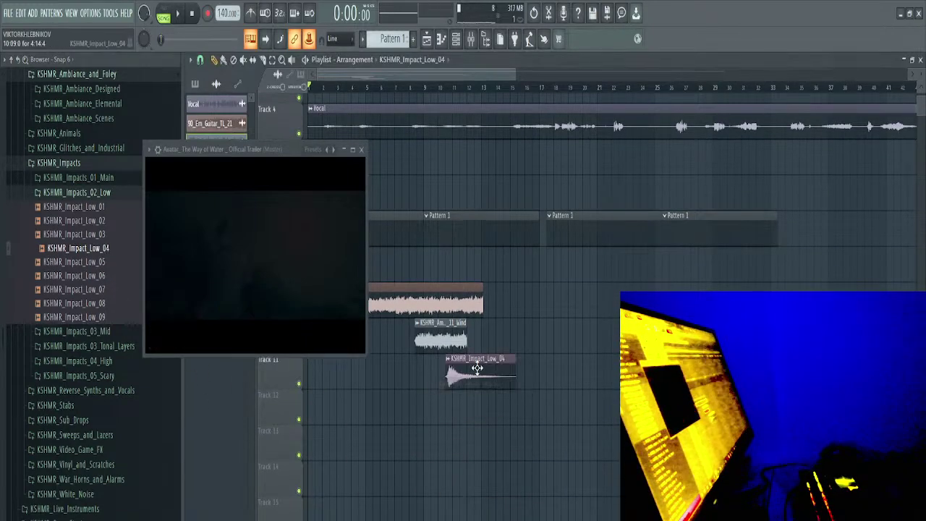
{"action": "key", "text": "space"}
{"action": "scroll", "coordinate": [464, 327], "scroll_direction": "up", "scroll_amount": 3}
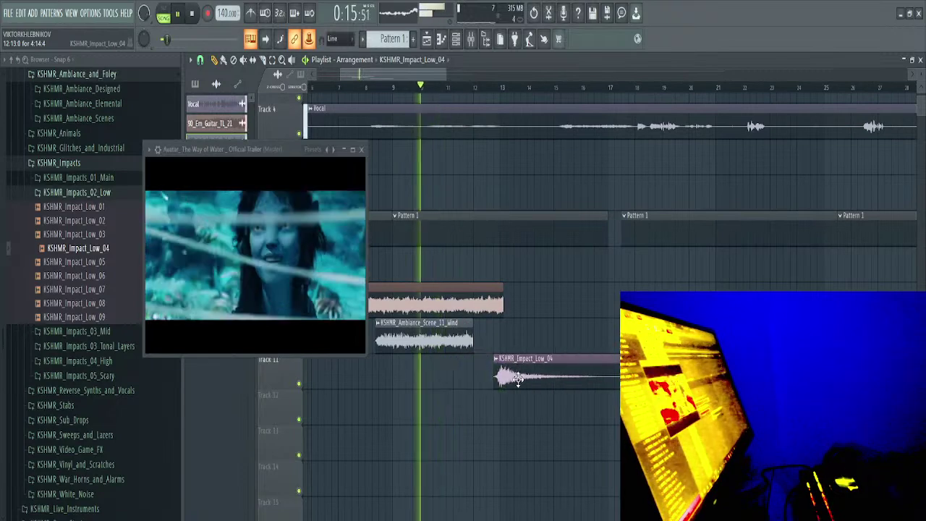
Move the low impact clip on Track 11 to about bar 10:10 and replay the passage to check it against the studio logo
{"action": "left_click_drag", "start_coordinate": [519, 379], "coordinate": [443, 375]}
{"action": "key", "text": "space"}
{"action": "key", "text": "space"}
{"action": "key", "text": "space"}
{"action": "scroll", "coordinate": [474, 377], "scroll_direction": "up", "scroll_amount": 3}
{"action": "key", "text": "space"}
{"action": "key", "text": "space"}
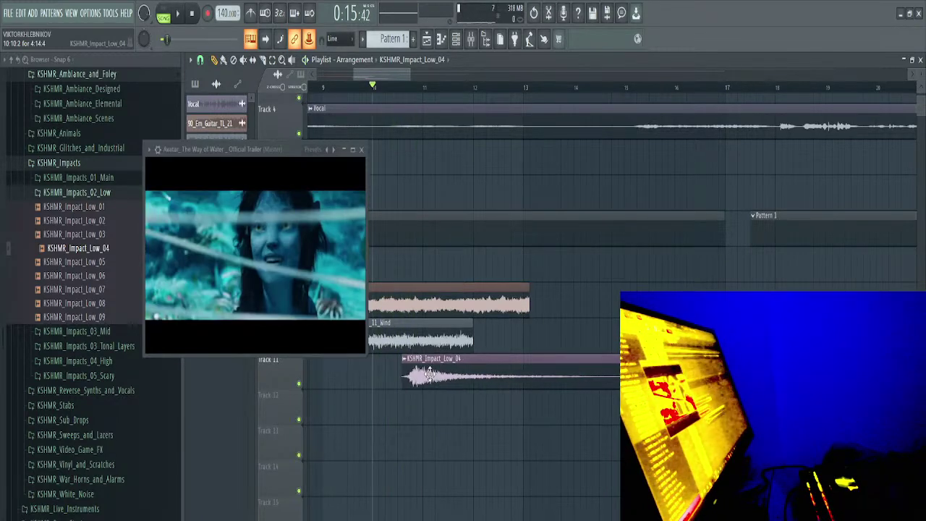
{"action": "key", "text": "space"}
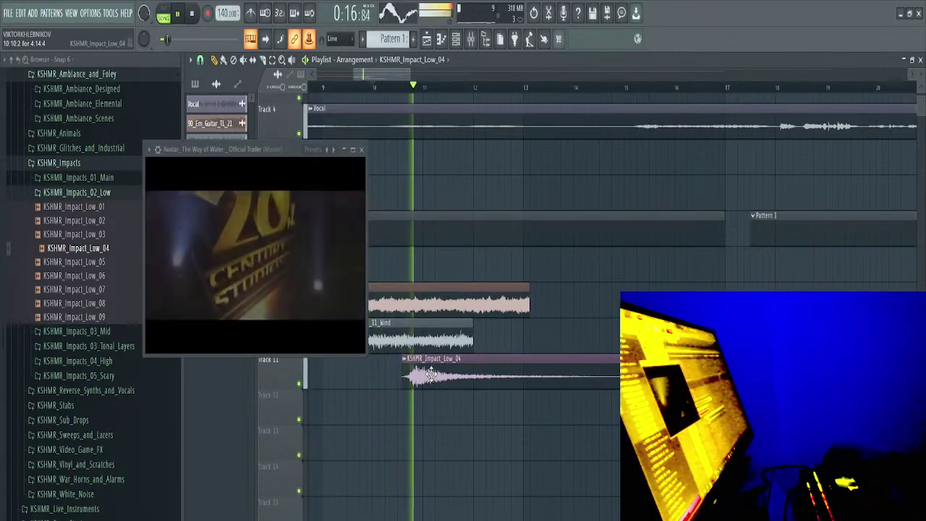
{"action": "key", "text": "space"}
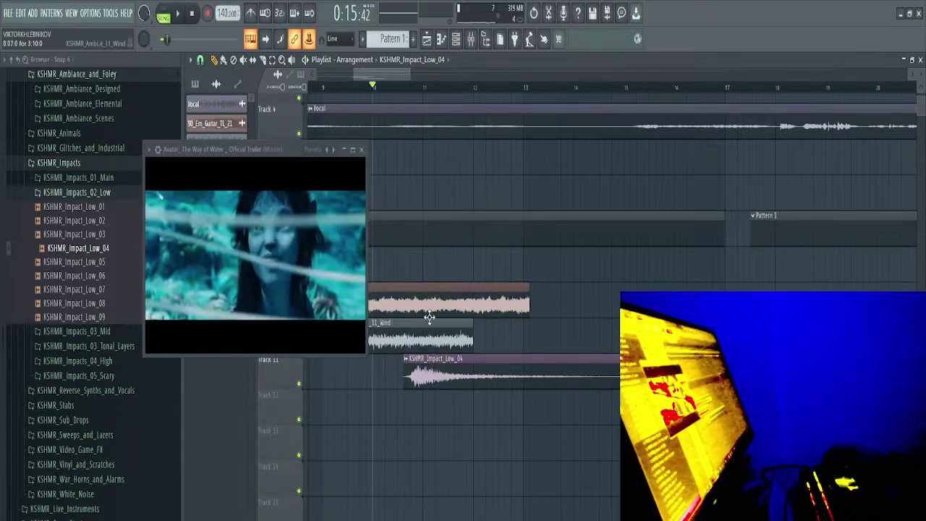
Cut the guitar clip on Track 9 at bar 11 and delete the part after it
{"action": "scroll", "coordinate": [430, 323], "scroll_direction": "up", "scroll_amount": 1}
{"action": "key", "text": "d"}
{"action": "left_click", "coordinate": [465, 332]}
{"action": "left_click_drag", "start_coordinate": [463, 346], "coordinate": [670, 330]}
{"action": "scroll", "coordinate": [577, 307], "scroll_direction": "down", "scroll_amount": 3}
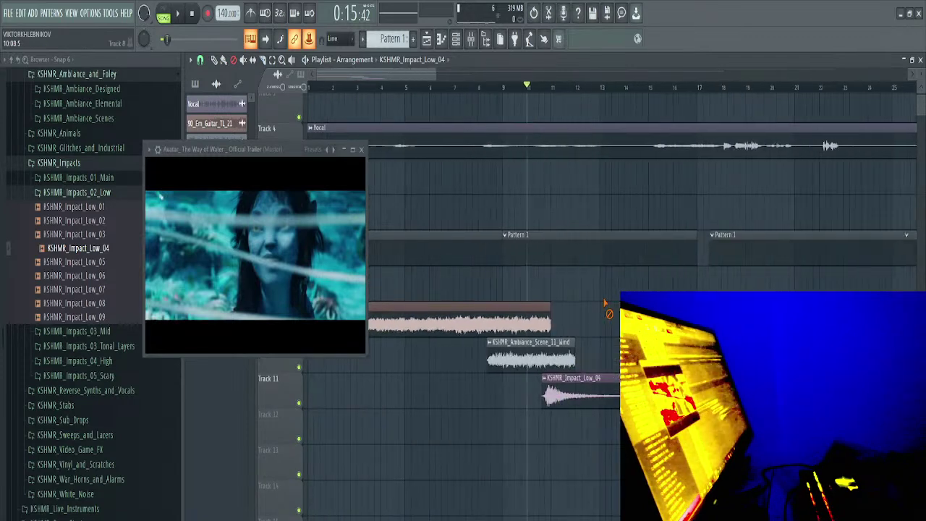
Move the video window off the playlist tracks and load Fruity Parametric EQ 2 on the guitar's mixer track
{"action": "left_click_drag", "start_coordinate": [269, 180], "coordinate": [157, 132]}
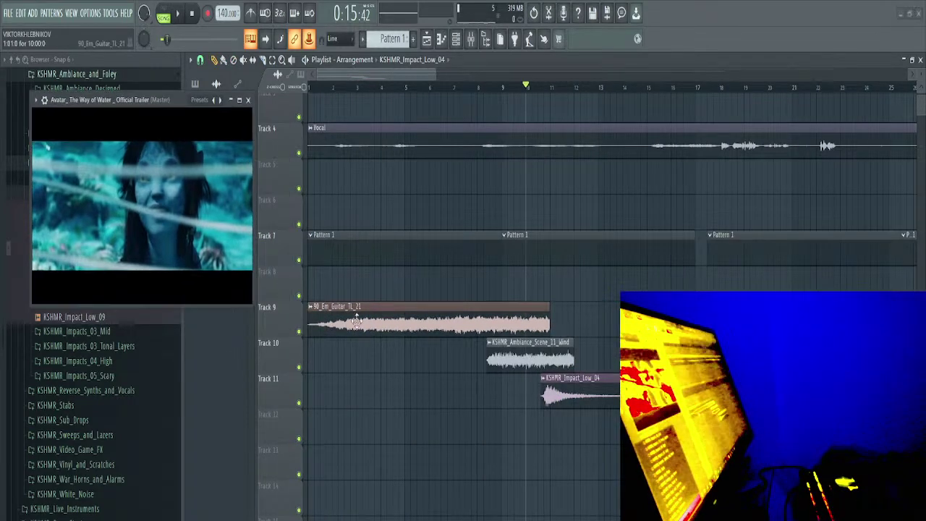
{"action": "left_click", "coordinate": [456, 39]}
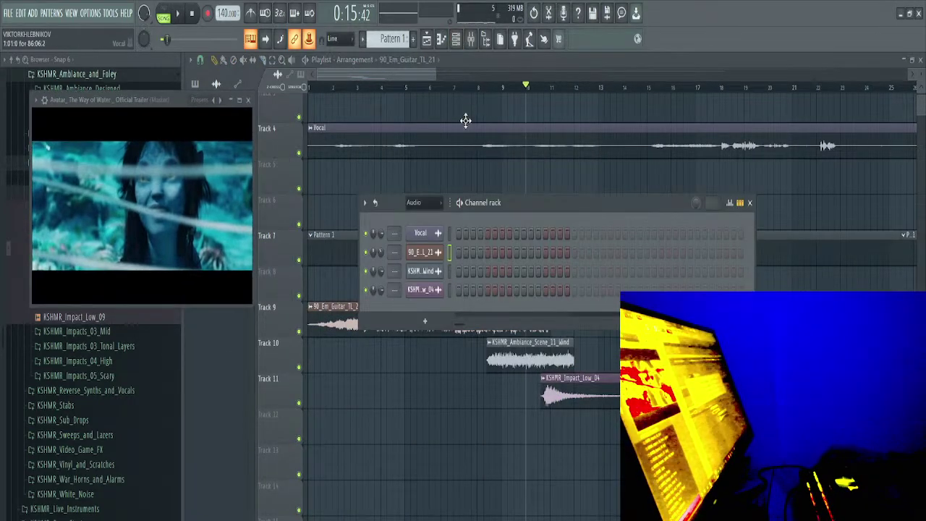
{"action": "left_click", "coordinate": [484, 40]}
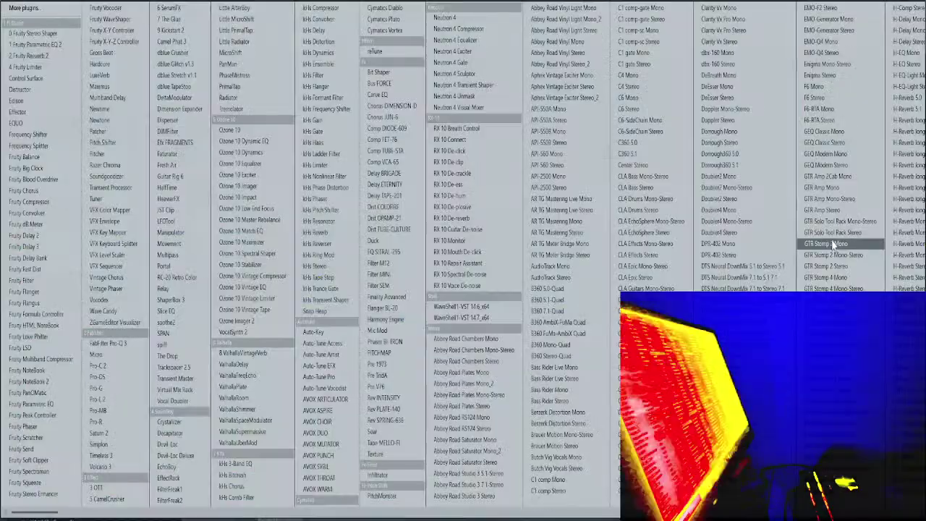
{"action": "key", "text": "1"}
Try an 18 dB high-shelf cut at about 593 Hz with band 7 and move the EQ window clear of the video
{"action": "key", "text": "space"}
{"action": "left_click_drag", "start_coordinate": [380, 215], "coordinate": [303, 290]}
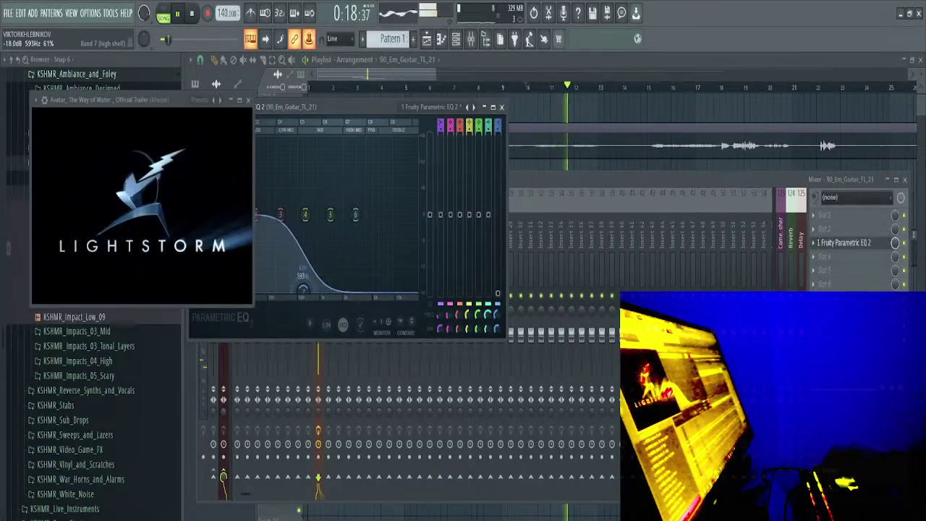
{"action": "key", "text": "space"}
{"action": "left_click_drag", "start_coordinate": [341, 109], "coordinate": [565, 113]}
{"action": "key", "text": "space"}
{"action": "key", "text": "space"}
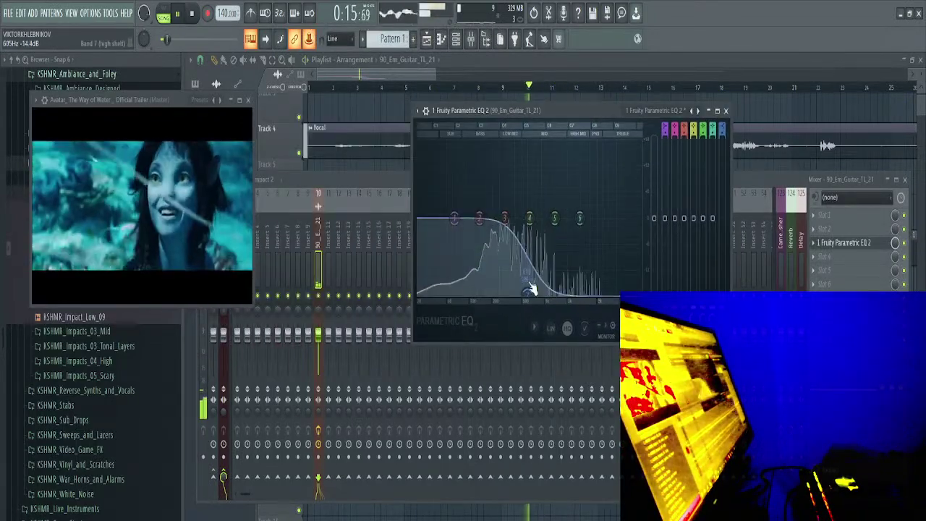
Roll off the guitar's lows with EQ band 1 and shift band 7 to a mild cut in the upper treble
{"action": "left_click_drag", "start_coordinate": [529, 290], "coordinate": [611, 258]}
{"action": "key", "text": "space"}
{"action": "left_click_drag", "start_coordinate": [455, 219], "coordinate": [476, 294]}
{"action": "key", "text": "space"}
{"action": "mouse_move", "coordinate": [610, 258]}
{"action": "left_mouse_down"}
{"action": "mouse_move", "coordinate": [506, 293]}
{"action": "mouse_move", "coordinate": [606, 266]}
{"action": "left_mouse_up"}
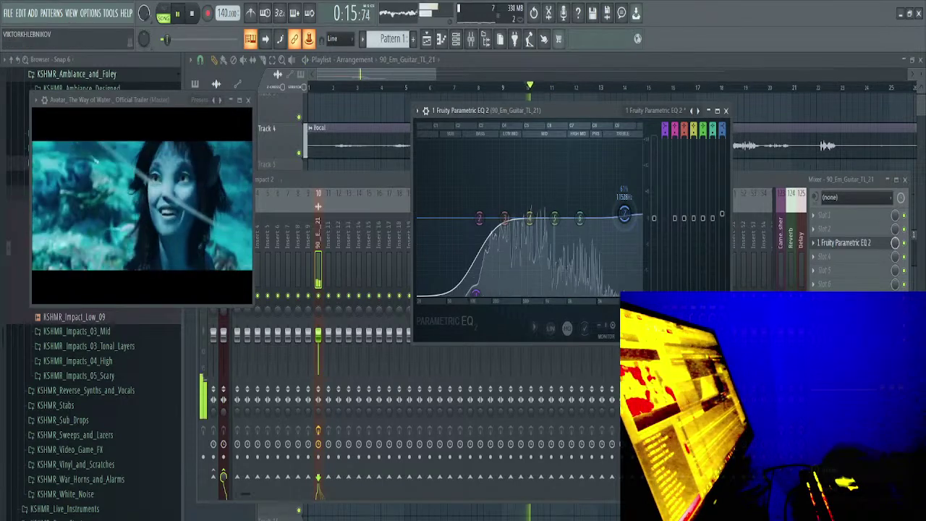
{"action": "left_click_drag", "start_coordinate": [625, 215], "coordinate": [614, 243]}
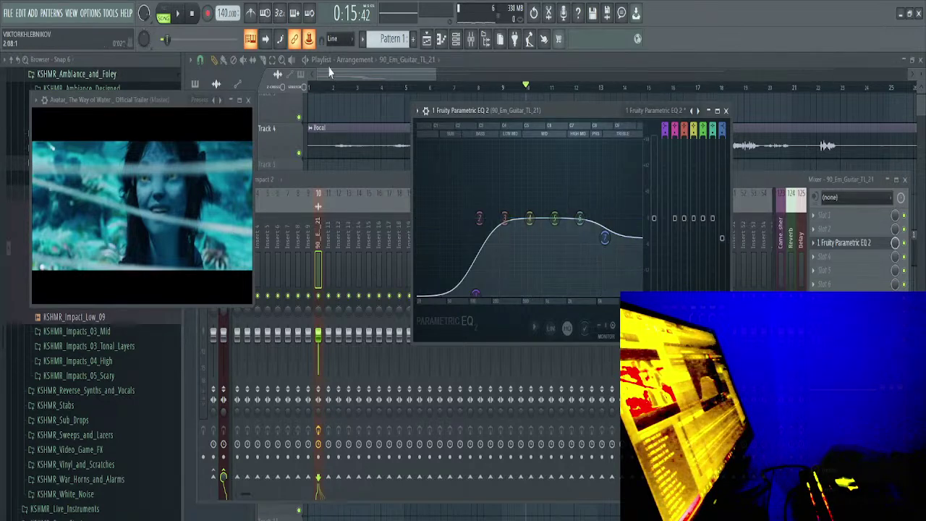
Create automation clips for the tweaked guitar volume and EQ parameters, and delete the trailer's Mute audio automation clip on Track 3
{"action": "left_click", "coordinate": [314, 40]}
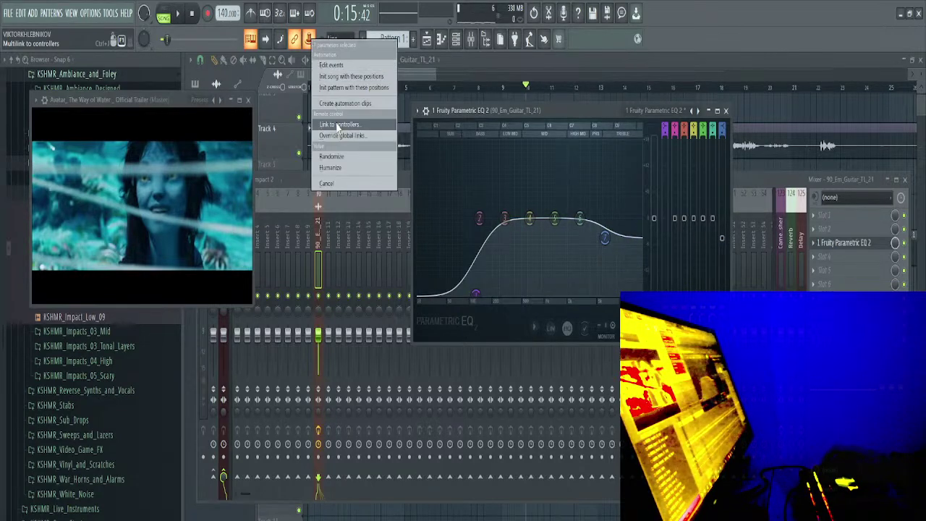
{"action": "left_click", "coordinate": [336, 106]}
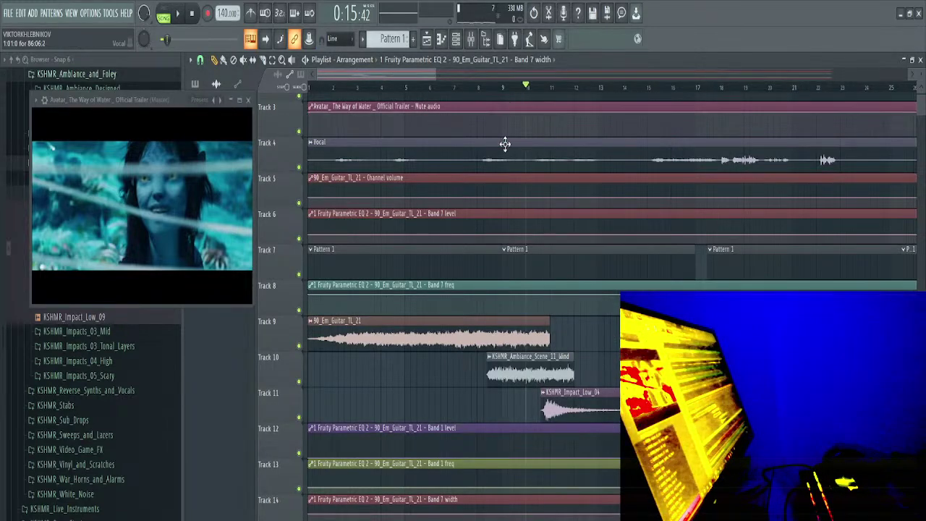
{"action": "scroll", "coordinate": [508, 138], "scroll_direction": "down", "scroll_amount": 2}
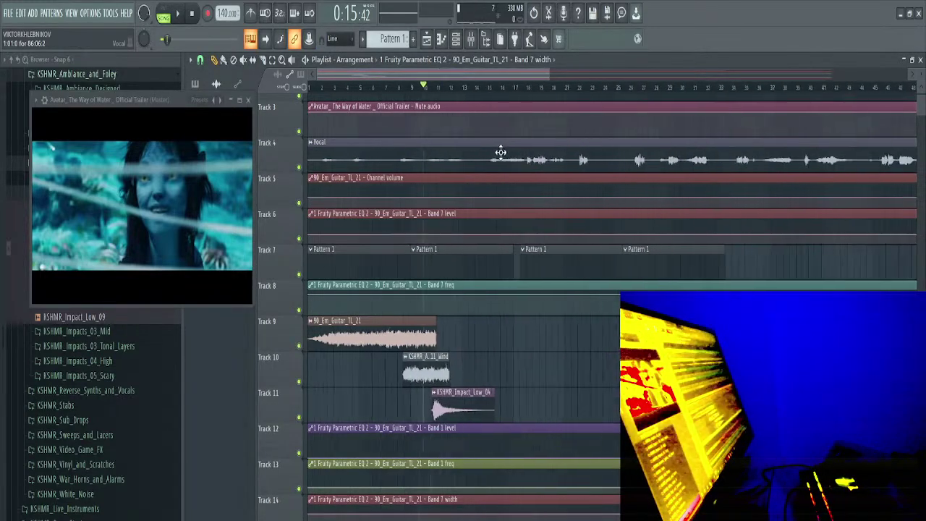
{"action": "right_click", "coordinate": [460, 107]}
{"action": "scroll", "coordinate": [492, 226], "scroll_direction": "down", "scroll_amount": 3}
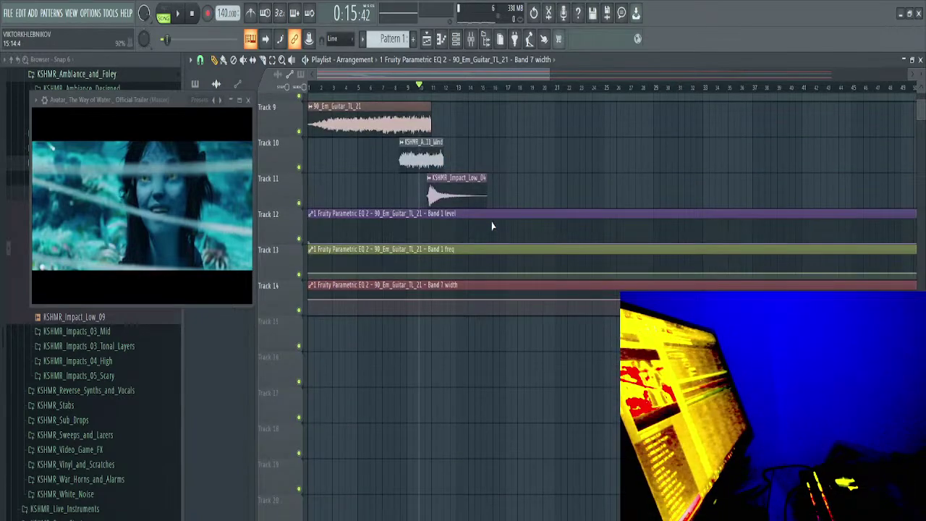
Add a point at about bar 12 in the Band 1 level automation on Track 12, raised to about 98%
{"action": "scroll", "coordinate": [492, 227], "scroll_direction": "down", "scroll_amount": 1}
{"action": "left_click_drag", "start_coordinate": [391, 242], "coordinate": [383, 221]}
{"action": "key", "text": "space"}
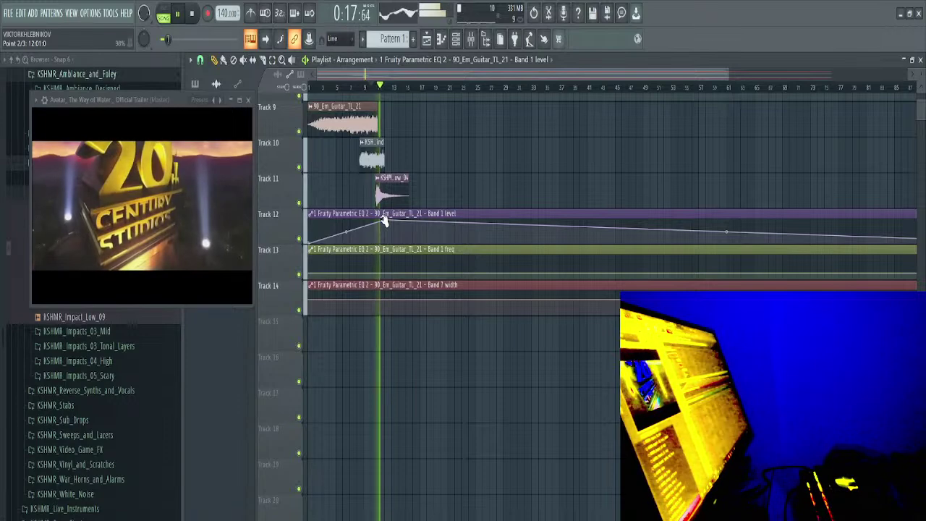
Trim the wind clip on Track 10 so it ends at bar 11, and replay the passage
{"action": "scroll", "coordinate": [368, 210], "scroll_direction": "up", "scroll_amount": 3}
{"action": "key", "text": "space"}
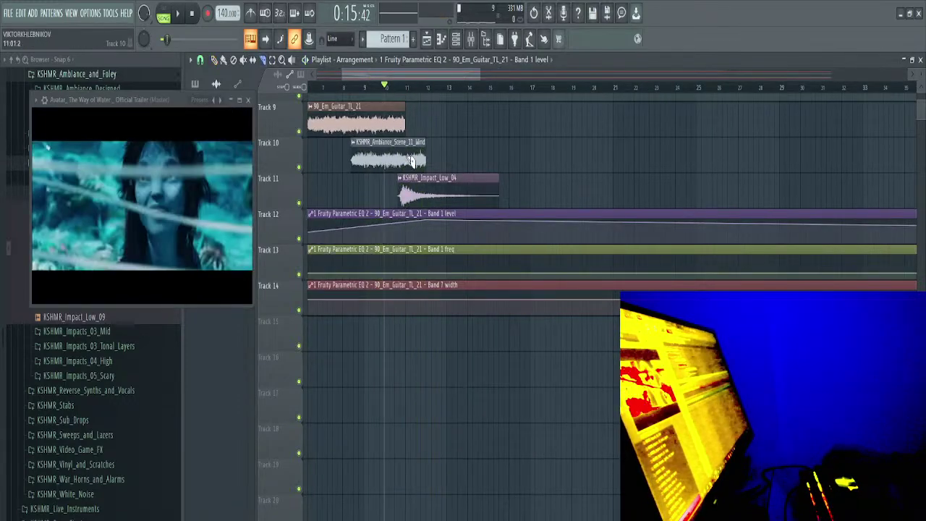
{"action": "key", "text": "space"}
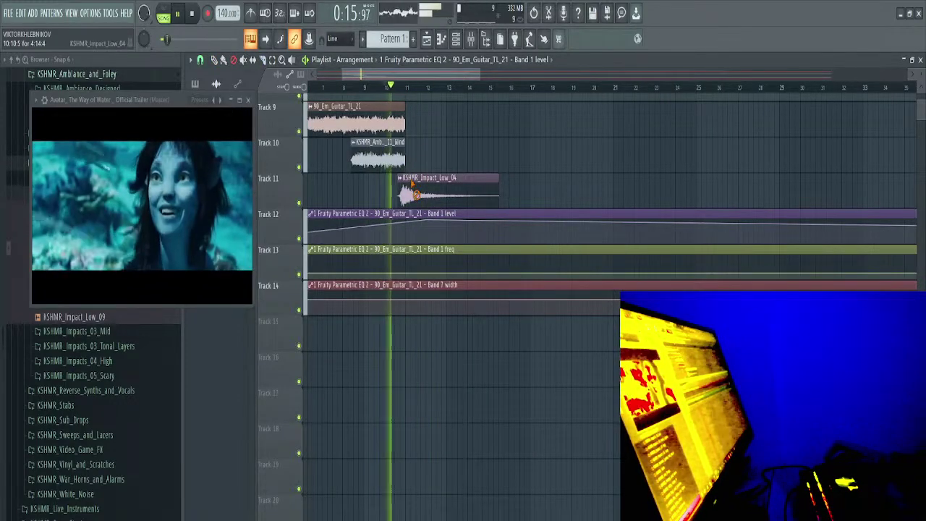
{"action": "scroll", "coordinate": [424, 165], "scroll_direction": "up", "scroll_amount": 3}
{"action": "scroll", "coordinate": [427, 163], "scroll_direction": "up", "scroll_amount": 5}
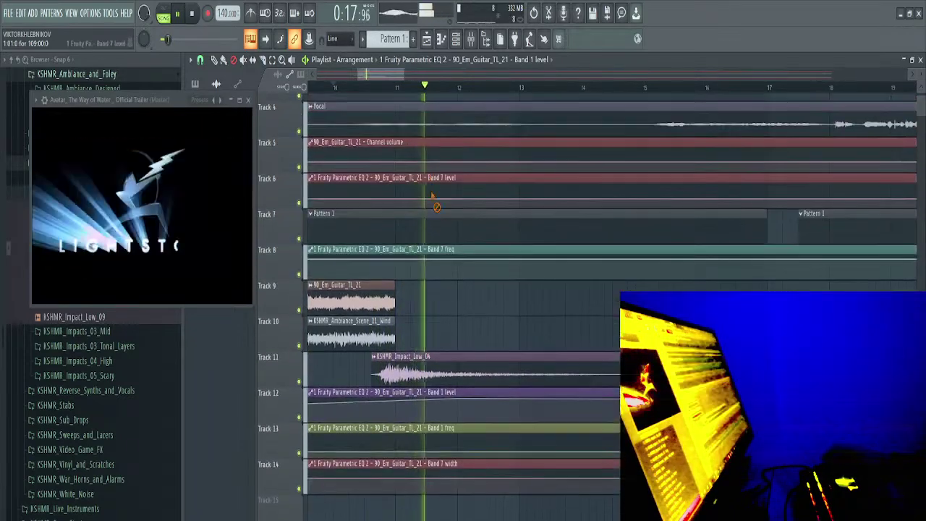
Nudge the low impact clip on Track 11 slightly later, to about bar 10:12, and replay the passage with the video
{"action": "key", "text": "space"}
{"action": "key", "text": "space"}
{"action": "scroll", "coordinate": [435, 335], "scroll_direction": "up", "scroll_amount": 2}
{"action": "left_click_drag", "start_coordinate": [377, 362], "coordinate": [387, 363]}
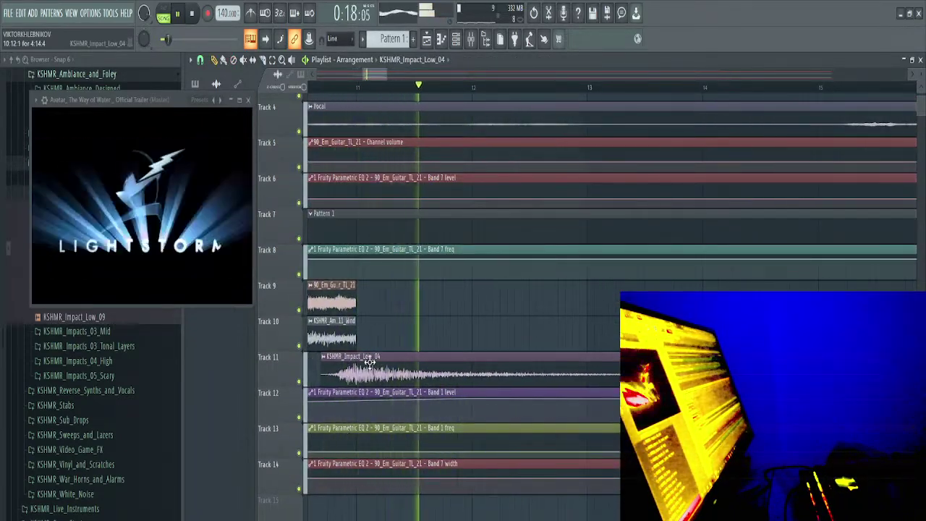
{"action": "scroll", "coordinate": [474, 309], "scroll_direction": "down", "scroll_amount": 1}
{"action": "scroll", "coordinate": [474, 309], "scroll_direction": "down", "scroll_amount": 2}
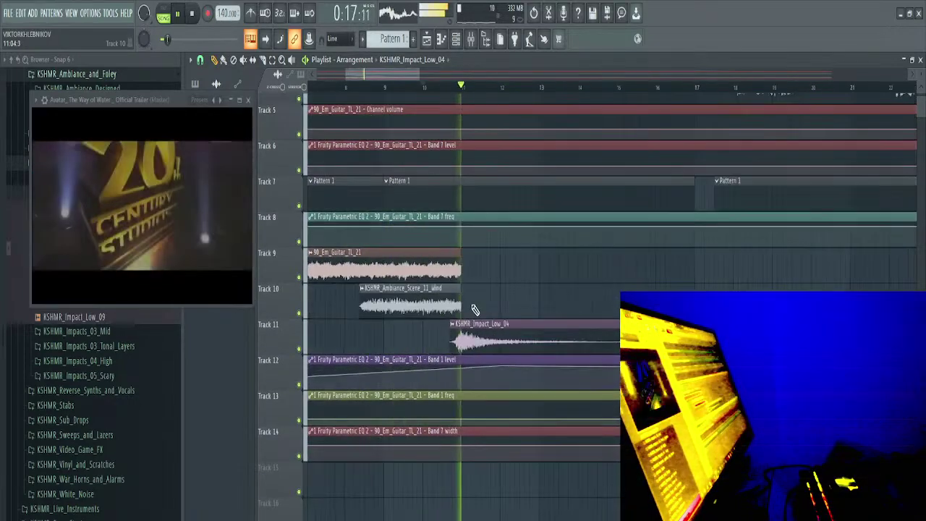
{"action": "key", "text": "space"}
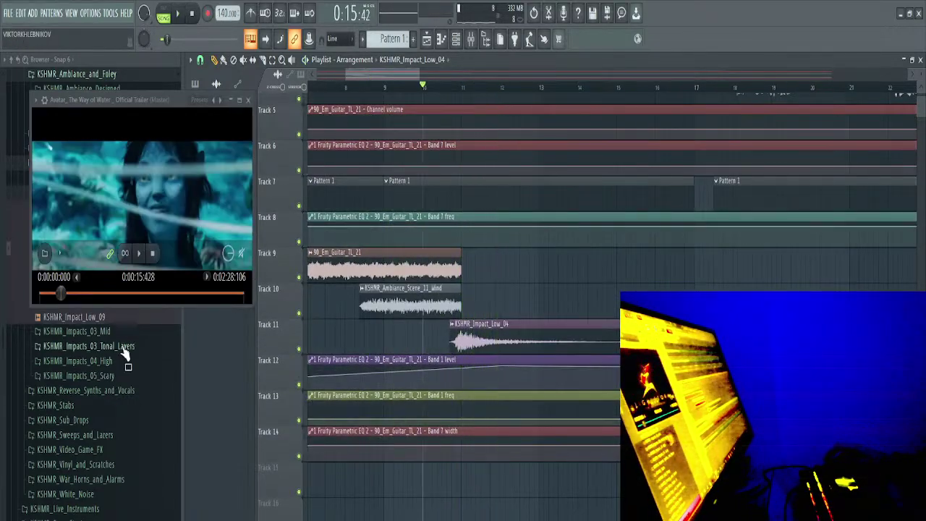
Audition the KSHMR_Impacts_03_Tonal_Layers samples and place KSHMR_Impact_Tonal_Layer_10_G# on Track 10 at bar 11
{"action": "left_click", "coordinate": [121, 348]}
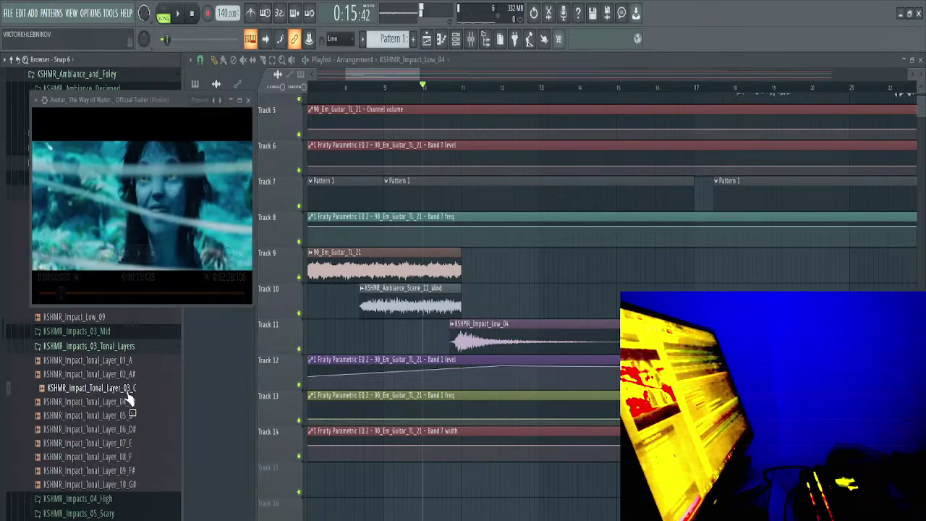
{"action": "scroll", "coordinate": [140, 449], "scroll_direction": "down", "scroll_amount": 4}
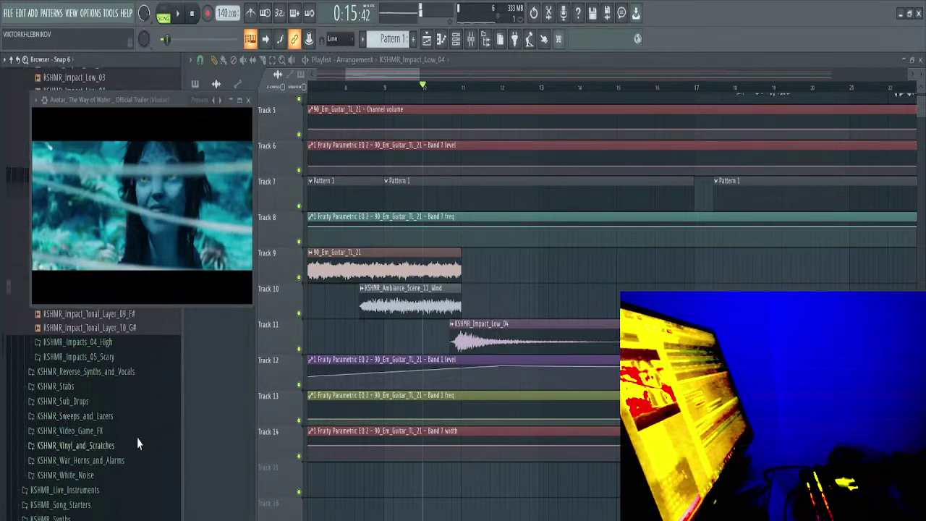
{"action": "scroll", "coordinate": [134, 362], "scroll_direction": "up", "scroll_amount": 4}
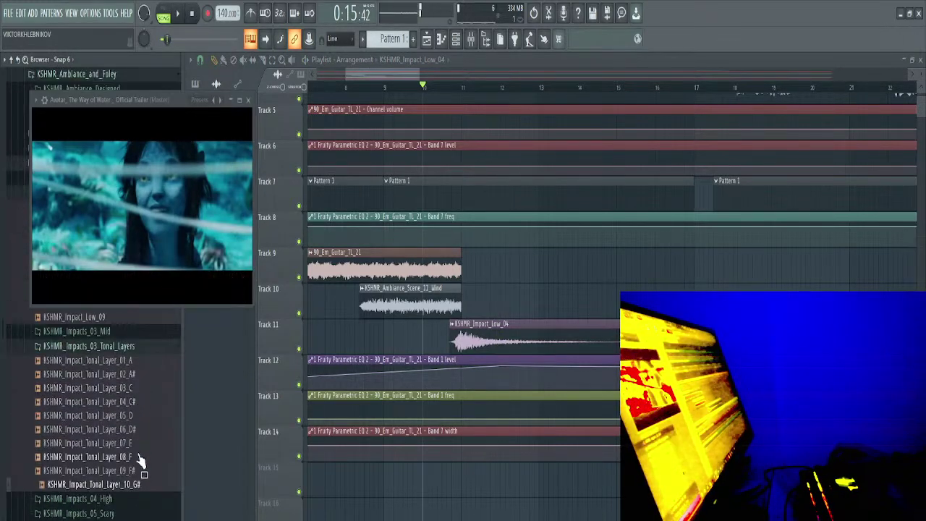
{"action": "left_click_drag", "start_coordinate": [137, 490], "coordinate": [481, 304]}
{"action": "key", "text": "space"}
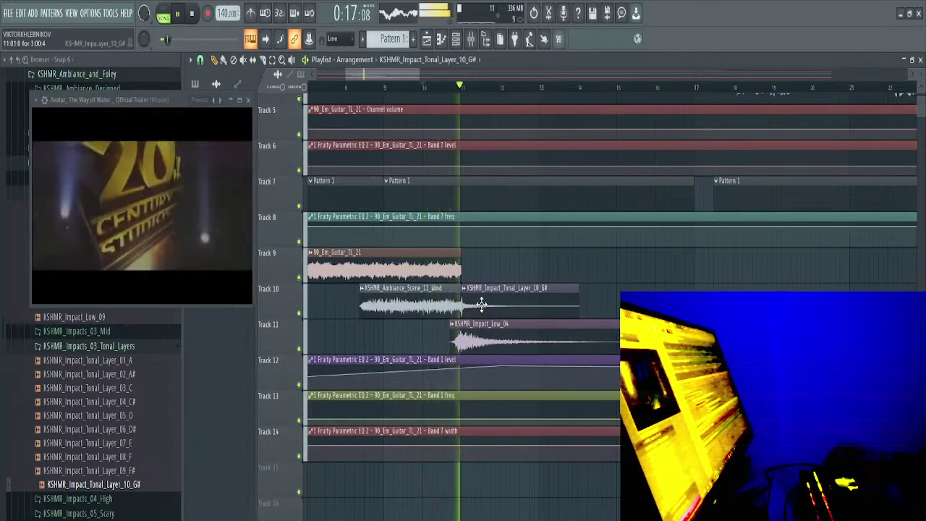
Move the tonal layer clip on Track 10 to bar 11:09 and replay the logo passage
{"action": "key", "text": "space"}
{"action": "left_click_drag", "start_coordinate": [483, 304], "coordinate": [503, 301]}
{"action": "key", "text": "space"}
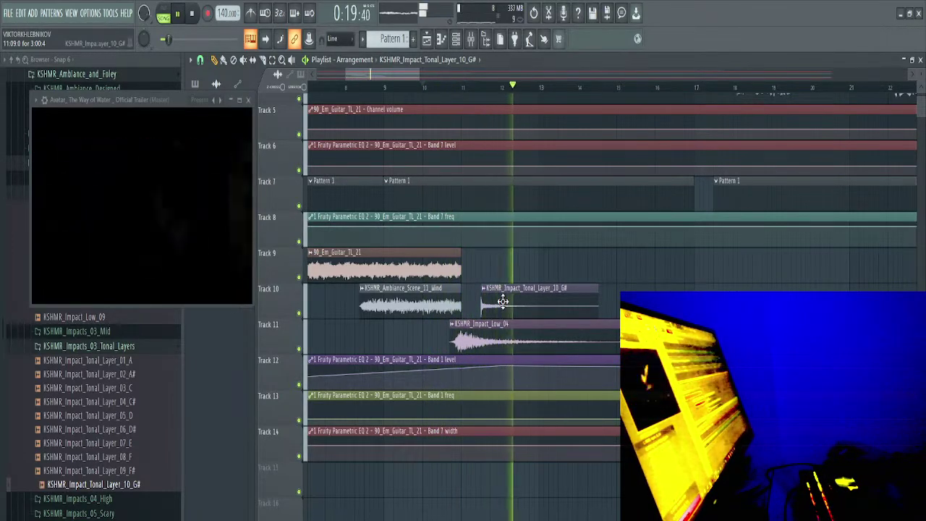
{"action": "key", "text": "space"}
{"action": "key", "text": "space"}
{"action": "scroll", "coordinate": [464, 322], "scroll_direction": "up", "scroll_amount": 3}
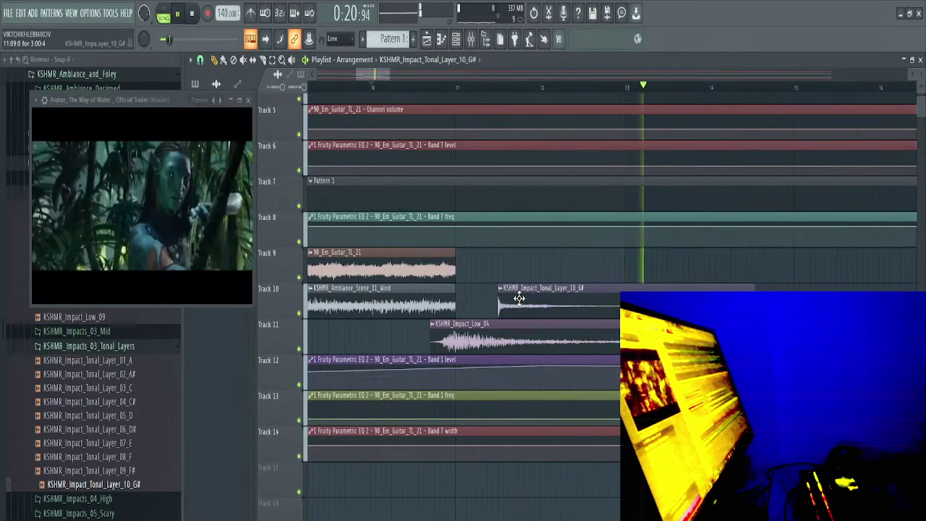
Collapse the tonal layers folder and expand KSHMR_Vocals and KSHMR_Vocals_Ethnic while replaying the passage
{"action": "left_click", "coordinate": [105, 351]}
{"action": "key", "text": "space"}
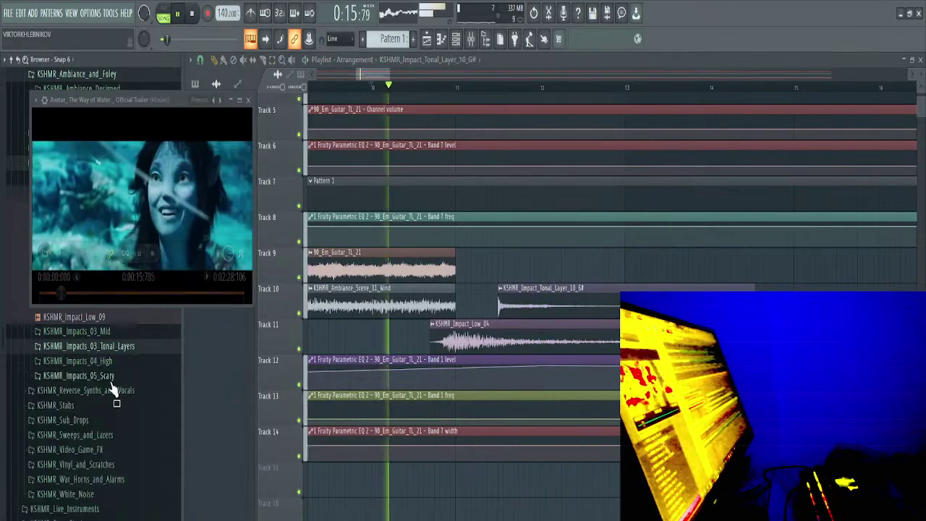
{"action": "scroll", "coordinate": [120, 429], "scroll_direction": "down", "scroll_amount": 3}
{"action": "scroll", "coordinate": [119, 429], "scroll_direction": "down", "scroll_amount": 3}
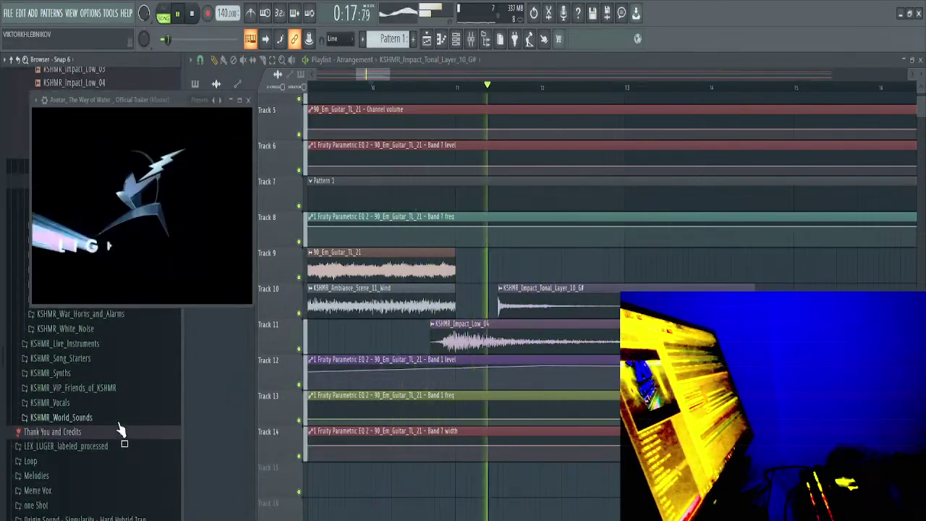
{"action": "left_click", "coordinate": [108, 404]}
{"action": "left_click", "coordinate": [111, 435]}
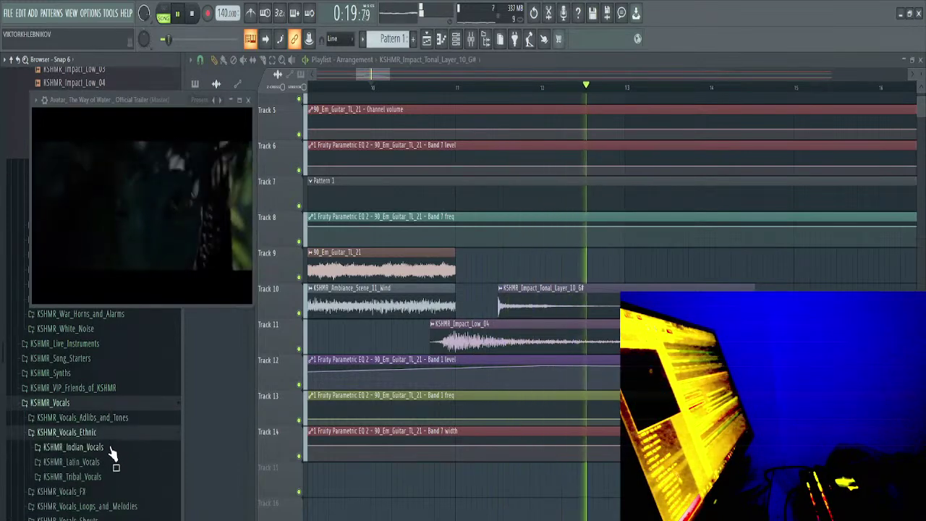
{"action": "scroll", "coordinate": [113, 460], "scroll_direction": "down", "scroll_amount": 3}
{"action": "key", "text": "space"}
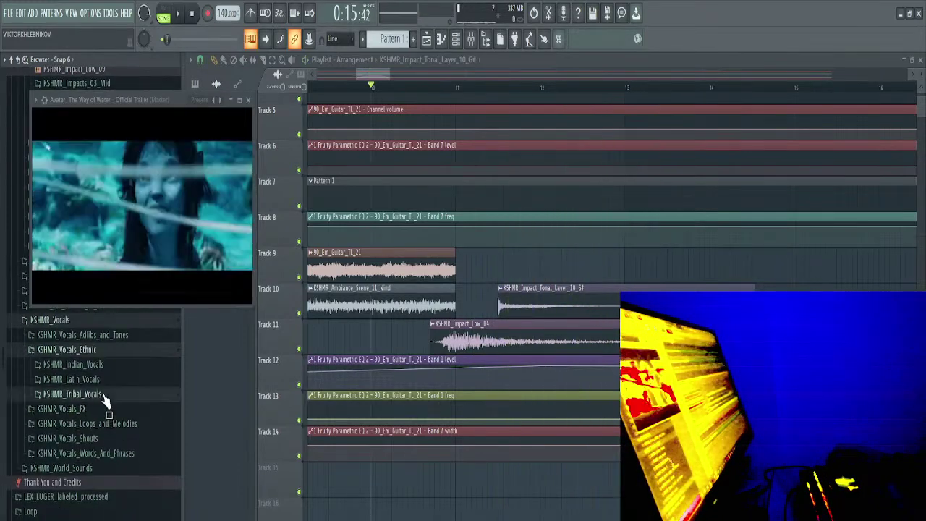
Browse KSHMR_Tribal_Vocals and KSHMR_Vocals_Loops_and_Melodies, then audition KSHMR_Vocal_Melody_27_128_Em from KSHMR_Vocal_Melodies
{"action": "left_click", "coordinate": [105, 397]}
{"action": "left_click", "coordinate": [103, 413]}
{"action": "scroll", "coordinate": [114, 427], "scroll_direction": "down", "scroll_amount": 4}
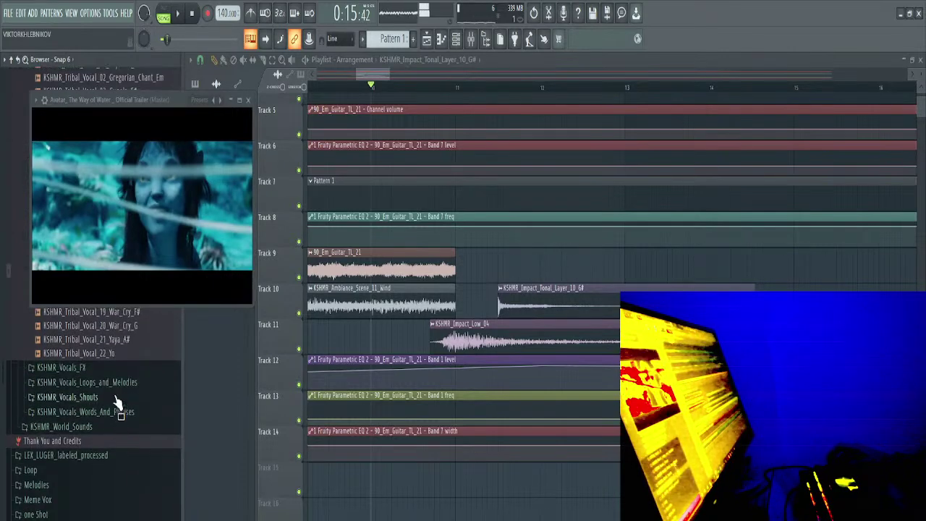
{"action": "left_click", "coordinate": [110, 387]}
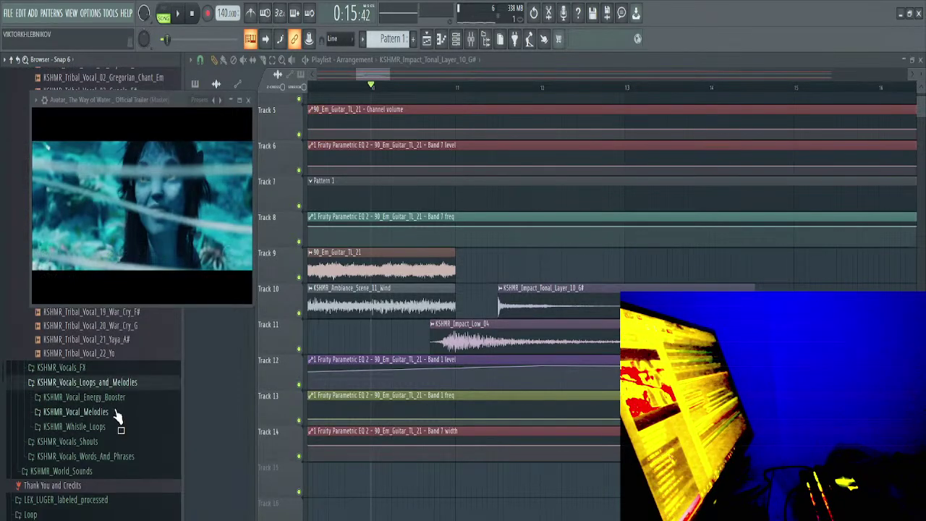
{"action": "left_click", "coordinate": [112, 398]}
{"action": "left_click", "coordinate": [123, 433]}
{"action": "key", "text": "Down"}
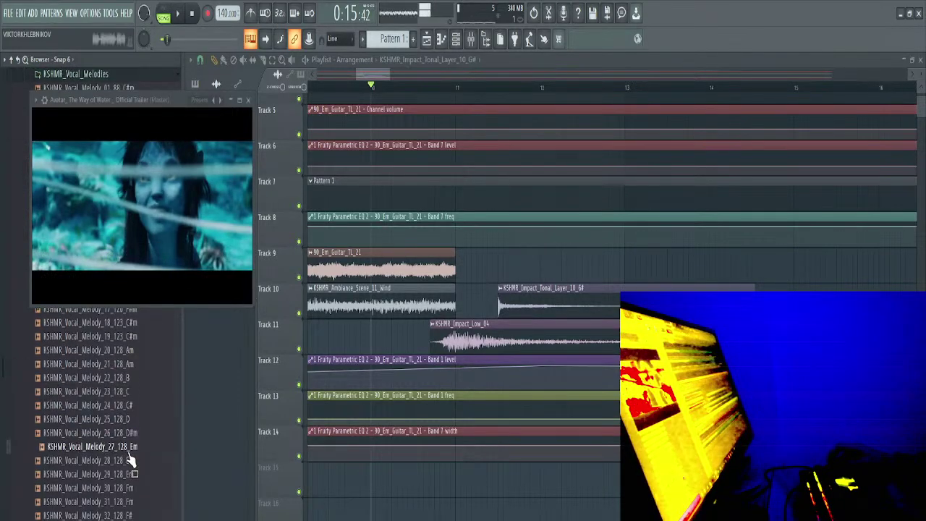
Place a Pattern 1 clip on Track 9 at bar 12:06, right after the logo, and replay the passage
{"action": "key", "text": "space"}
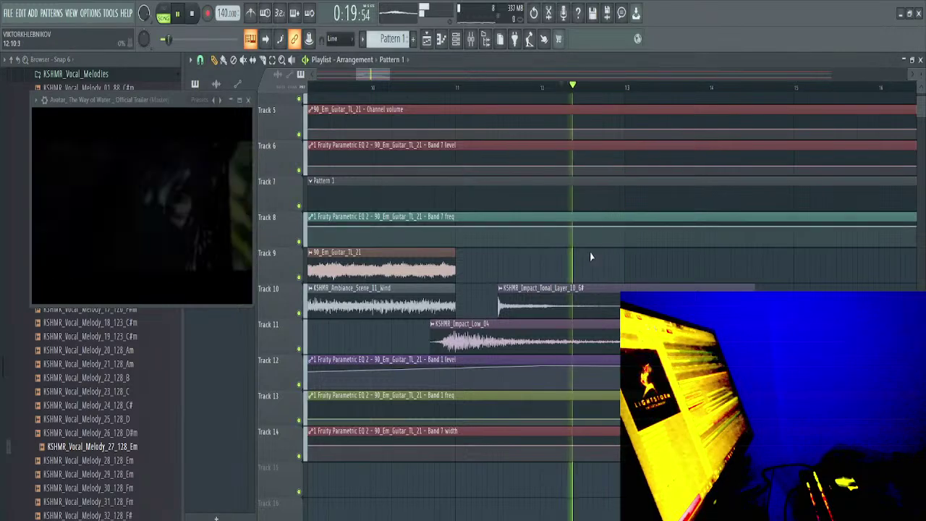
{"action": "key", "text": "space"}
{"action": "left_click", "coordinate": [567, 272]}
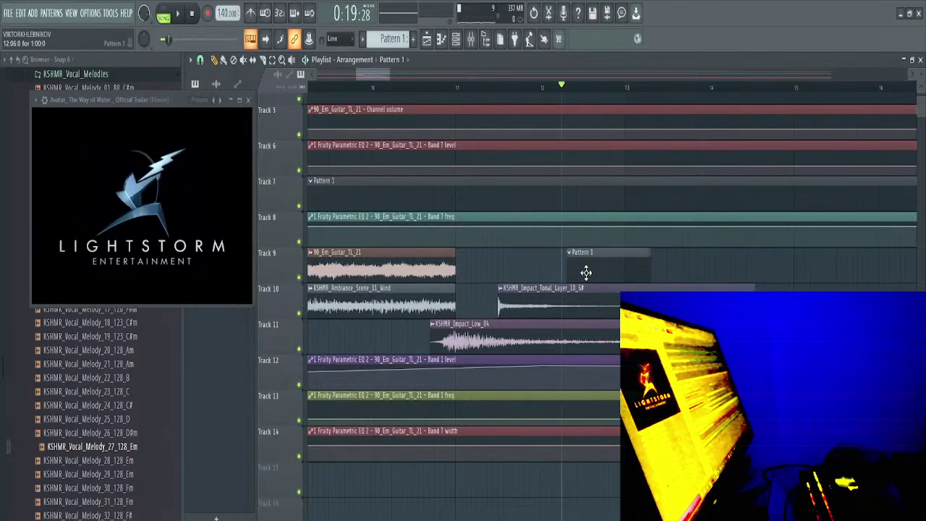
{"action": "key", "text": "space"}
{"action": "key", "text": "space"}
{"action": "key", "text": "space"}
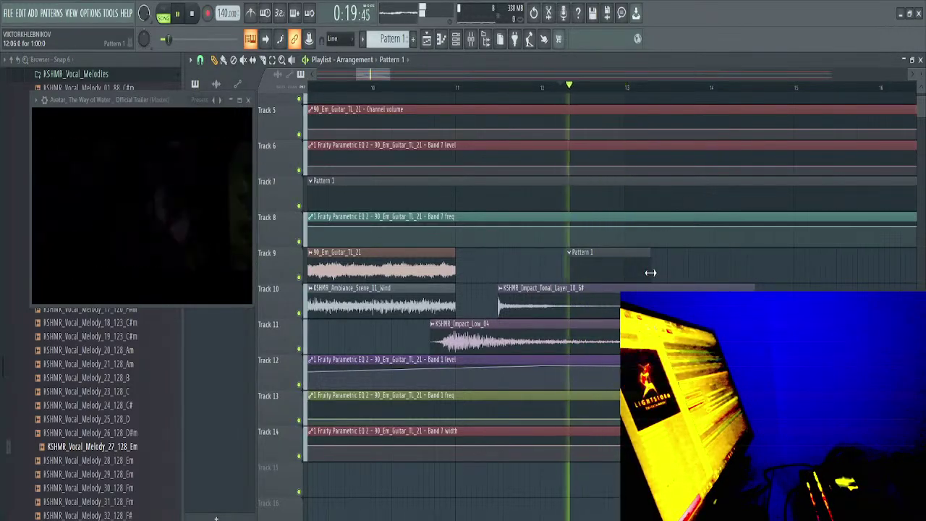
{"action": "key", "text": "space"}
Open Pattern 1's channels, show the Unsorted group and insert an Arcade instrument channel there
{"action": "double_click", "coordinate": [577, 273]}
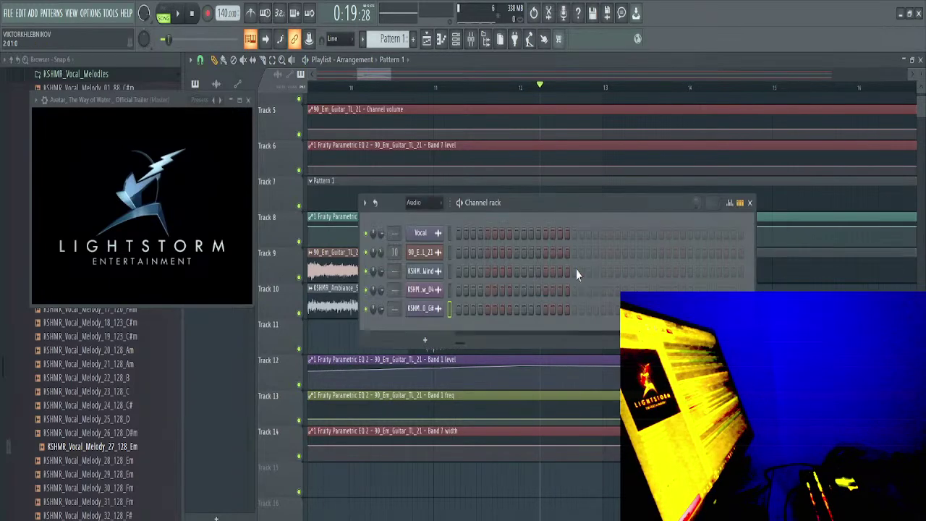
{"action": "left_click", "coordinate": [418, 202]}
{"action": "left_click", "coordinate": [419, 220]}
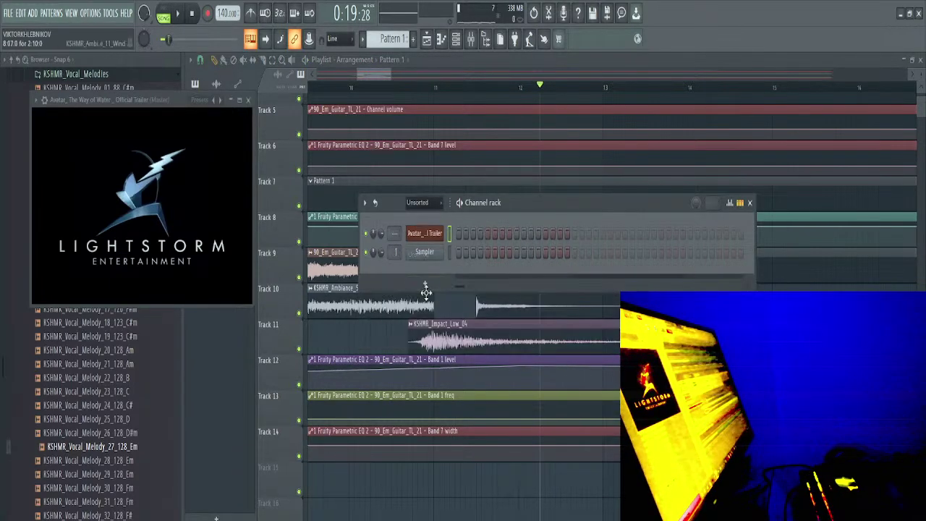
{"action": "right_click", "coordinate": [425, 233]}
{"action": "mouse_move", "coordinate": [470, 317]}
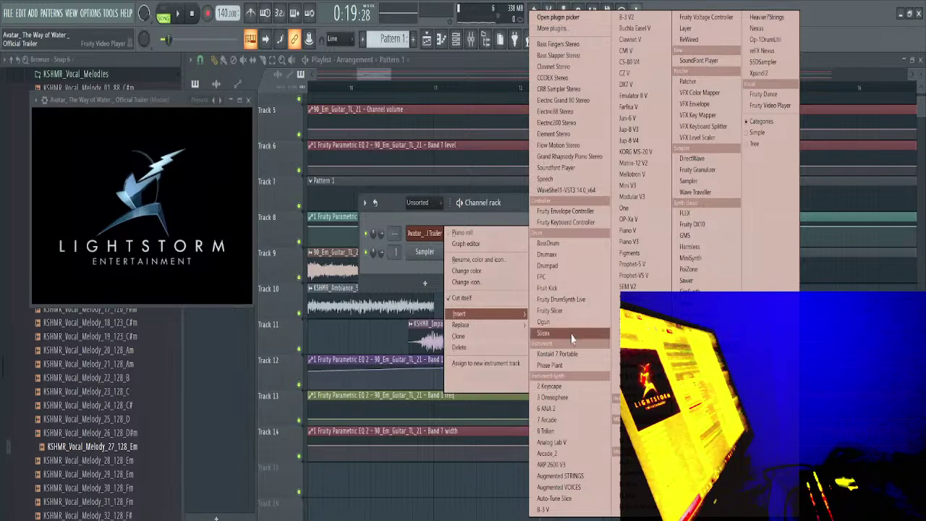
{"action": "left_click", "coordinate": [572, 421]}
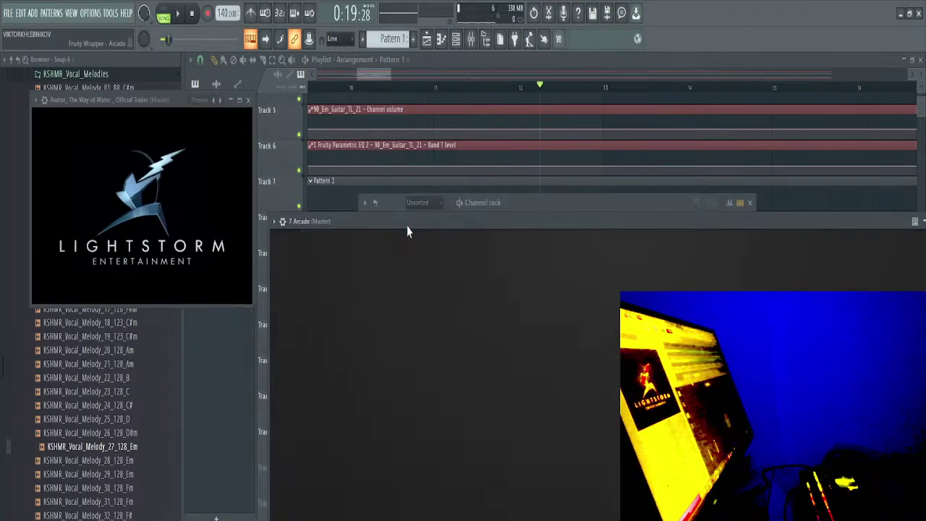
Reposition the Arcade window over the playlist and replay the scene after the logo while its kit search is open
{"action": "left_click", "coordinate": [536, 161]}
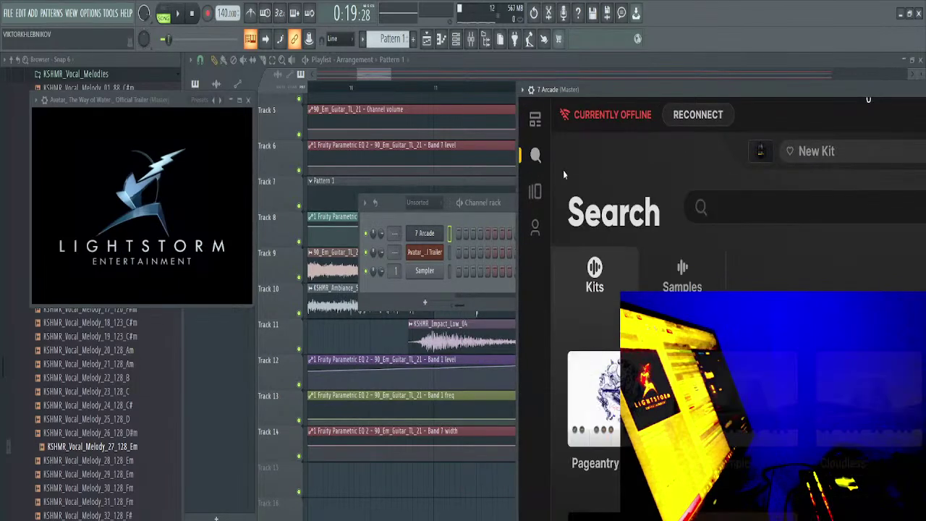
{"action": "left_click", "coordinate": [521, 89]}
{"action": "left_click", "coordinate": [516, 78]}
{"action": "left_click_drag", "start_coordinate": [520, 84], "coordinate": [481, 116]}
{"action": "key", "text": "space"}
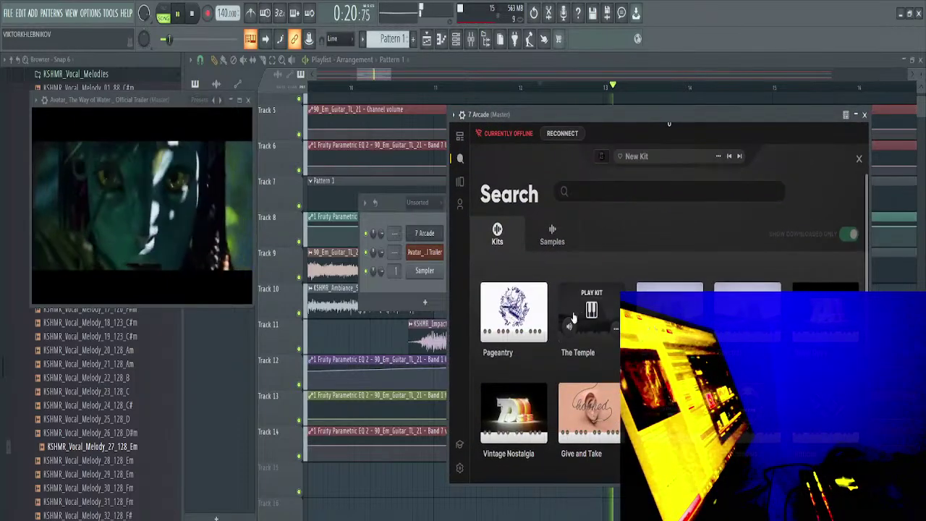
{"action": "key", "text": "space"}
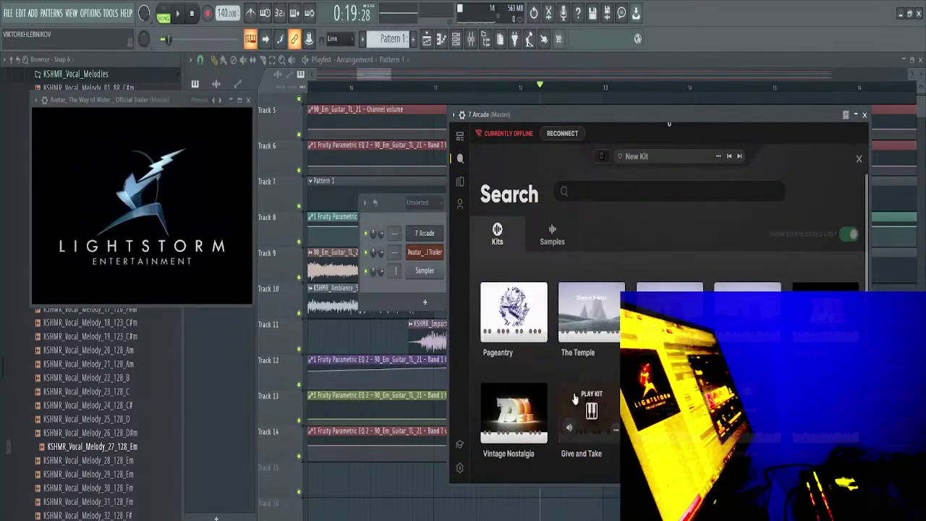
Try out the Give and Take kit in Arcade, then load the Cloudless kit from the kit search
{"action": "left_click", "coordinate": [575, 398]}
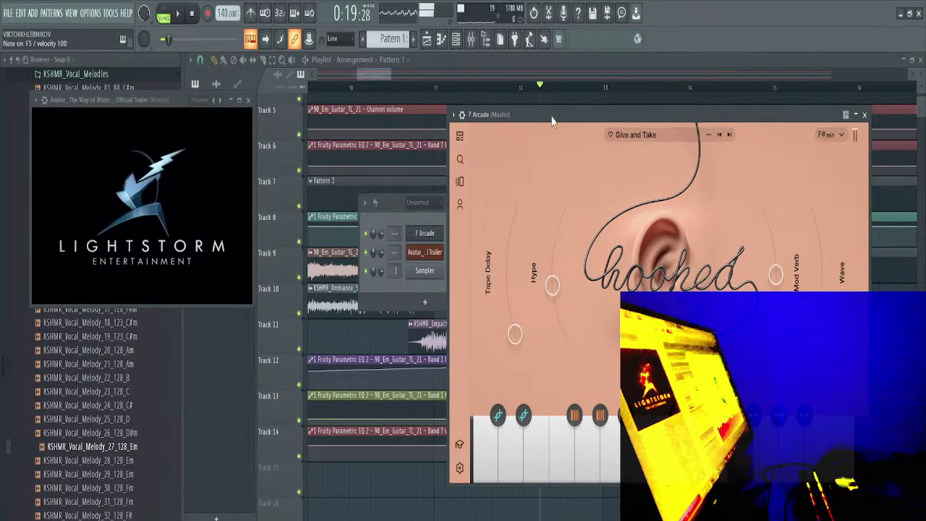
{"action": "key", "text": "z"}
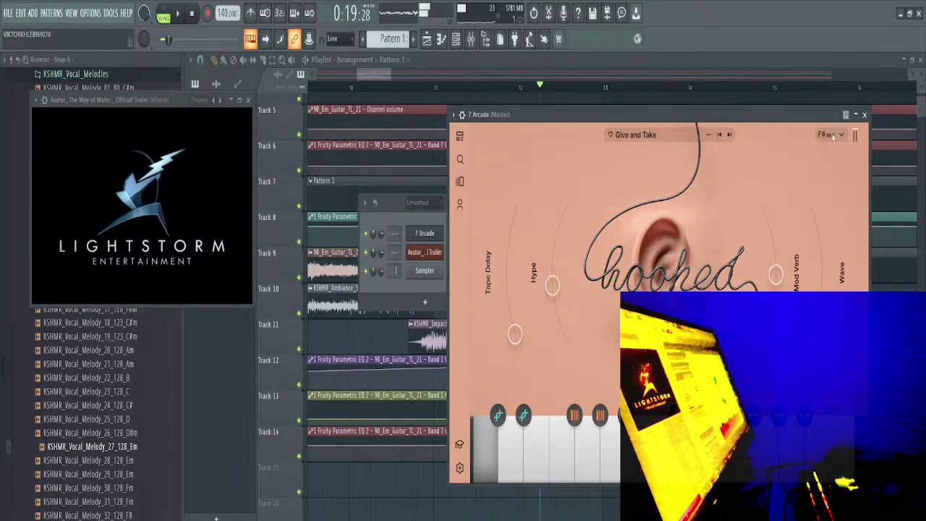
{"action": "left_click", "coordinate": [461, 158]}
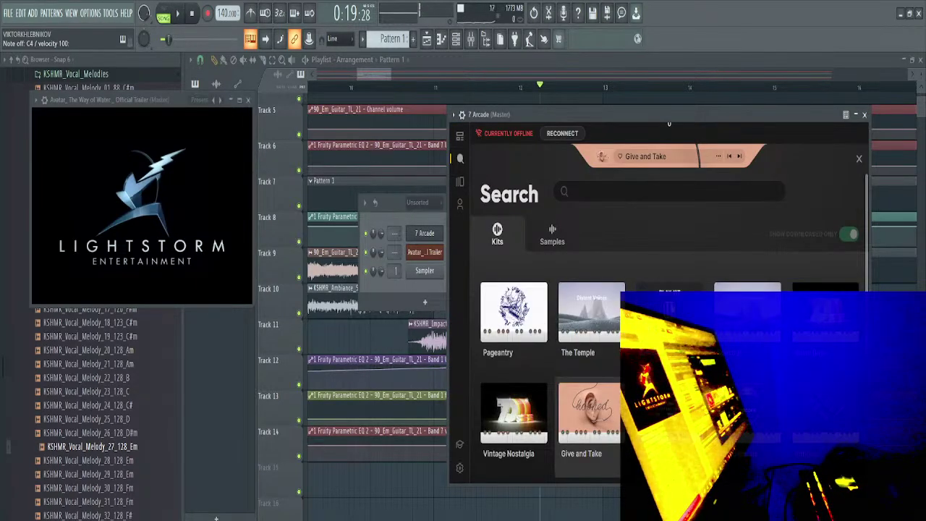
{"action": "left_click", "coordinate": [569, 290]}
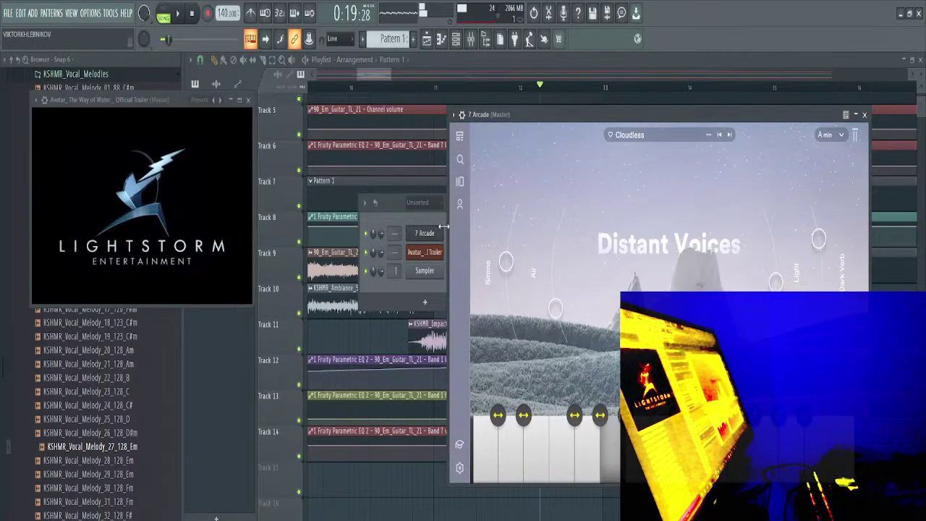
Open the Arcade channel's piano roll and move the trailer video window clear of the note area's start
{"action": "left_click", "coordinate": [422, 223]}
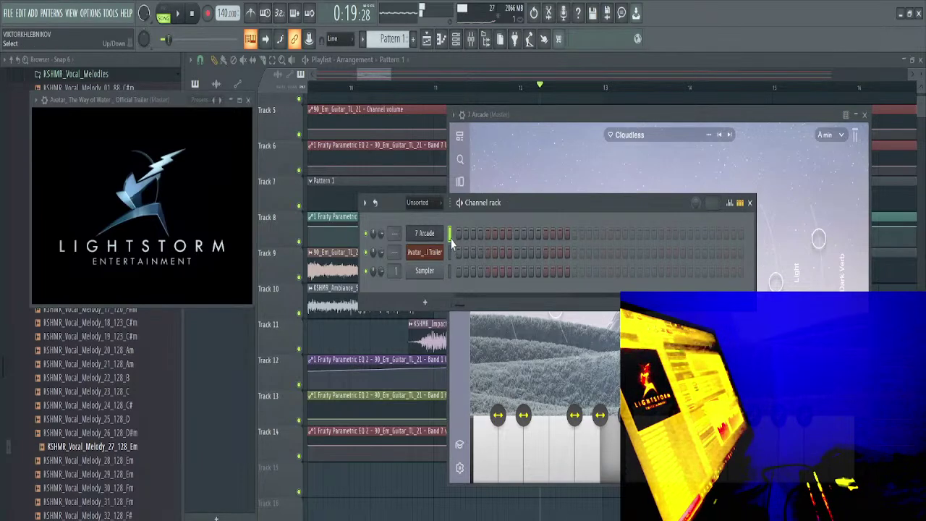
{"action": "right_click", "coordinate": [440, 236]}
{"action": "left_click", "coordinate": [448, 230]}
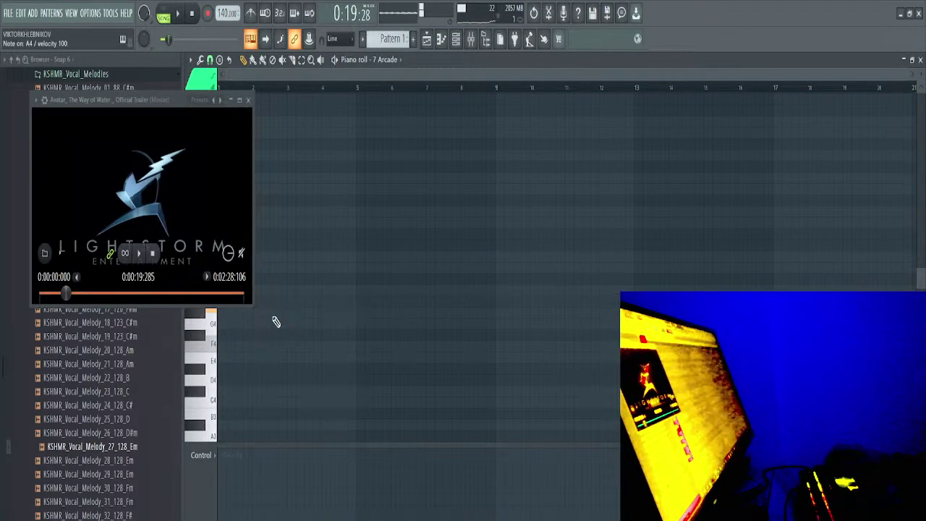
{"action": "left_click_drag", "start_coordinate": [178, 99], "coordinate": [619, 117]}
Draw an A4 note at 1:09 in the Arcade piano roll, about one and a quarter bars long, checking it against the video
{"action": "key", "text": "space"}
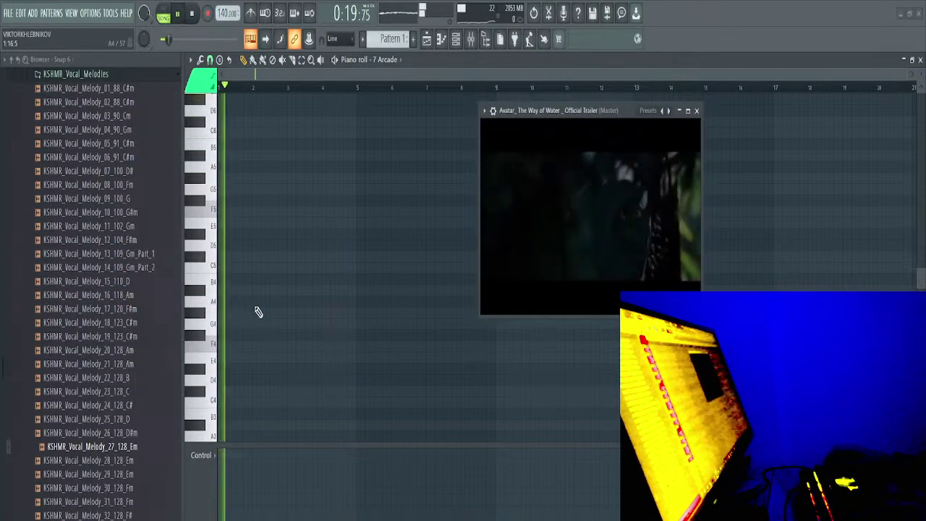
{"action": "key", "text": "space"}
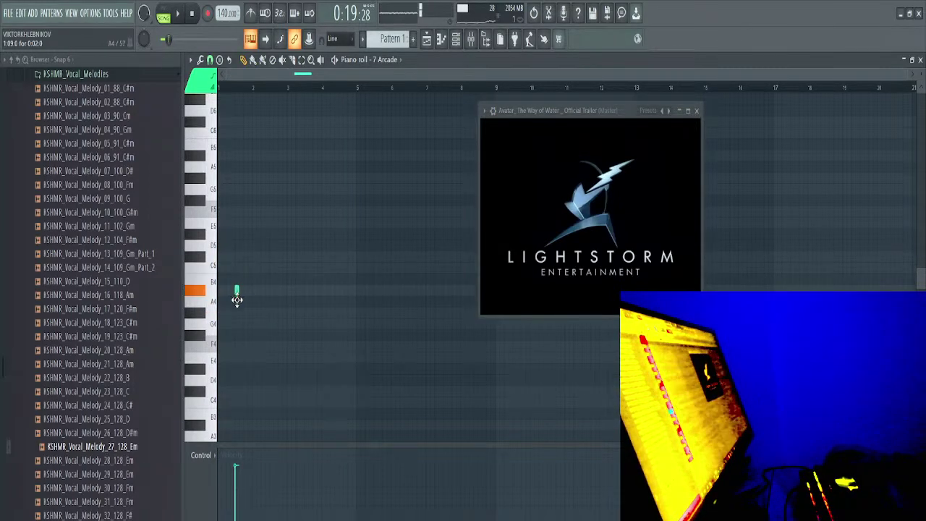
{"action": "key", "text": "space"}
{"action": "left_click_drag", "start_coordinate": [240, 304], "coordinate": [284, 304]}
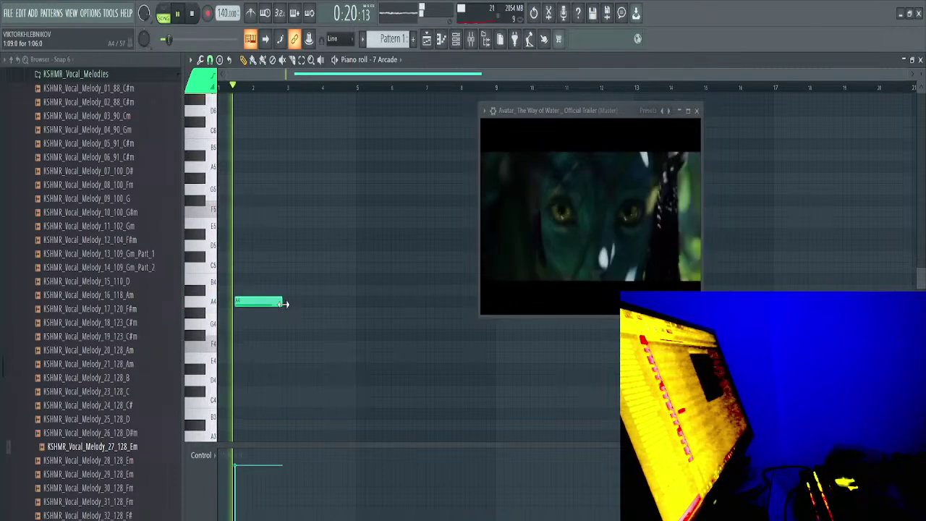
{"action": "scroll", "coordinate": [252, 317], "scroll_direction": "up", "scroll_amount": 4}
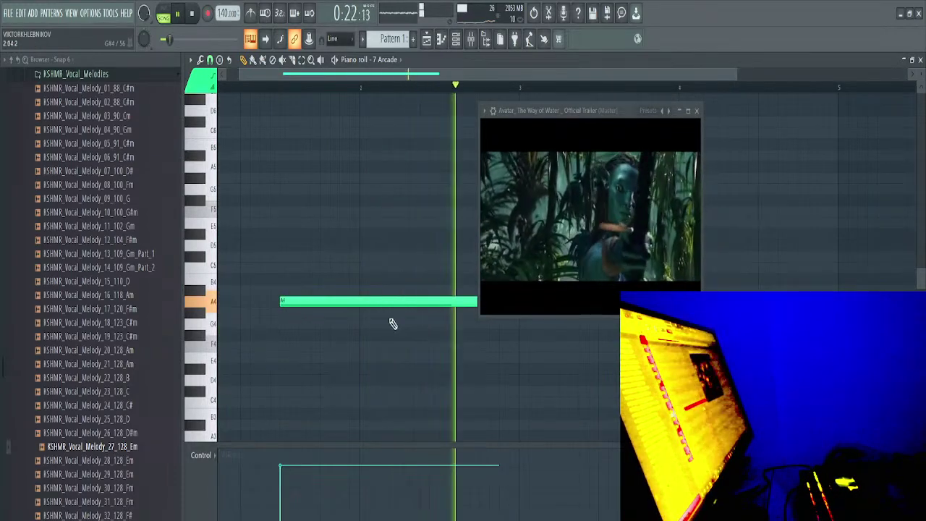
{"action": "scroll", "coordinate": [366, 316], "scroll_direction": "down", "scroll_amount": 2}
{"action": "left_click_drag", "start_coordinate": [436, 303], "coordinate": [423, 302]}
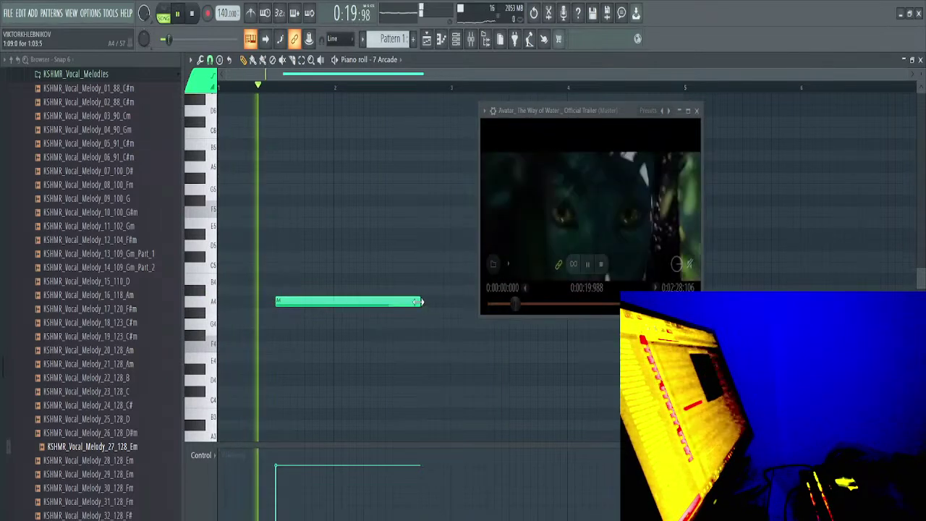
Bring up Arcade beside the trailer video, replay the note and set the Cloudless kit's key to G# min
{"action": "right_click", "coordinate": [385, 62]}
{"action": "key", "text": "space"}
{"action": "left_click_drag", "start_coordinate": [599, 110], "coordinate": [199, 196]}
{"action": "key", "text": "space"}
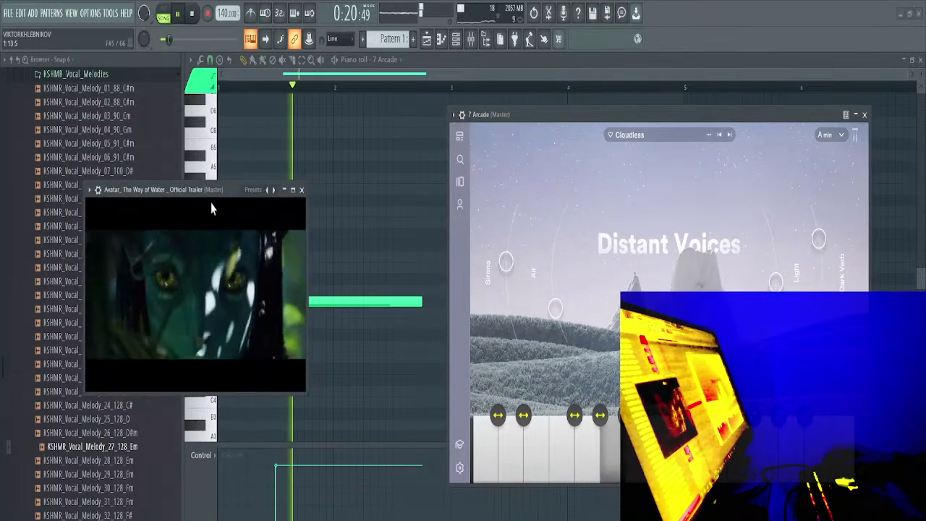
{"action": "left_click", "coordinate": [834, 138]}
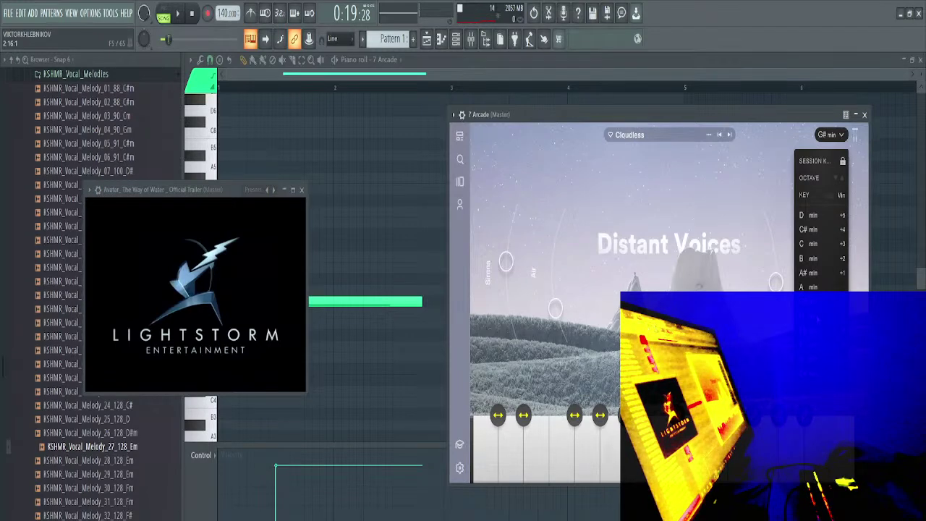
{"action": "double_click", "coordinate": [706, 116]}
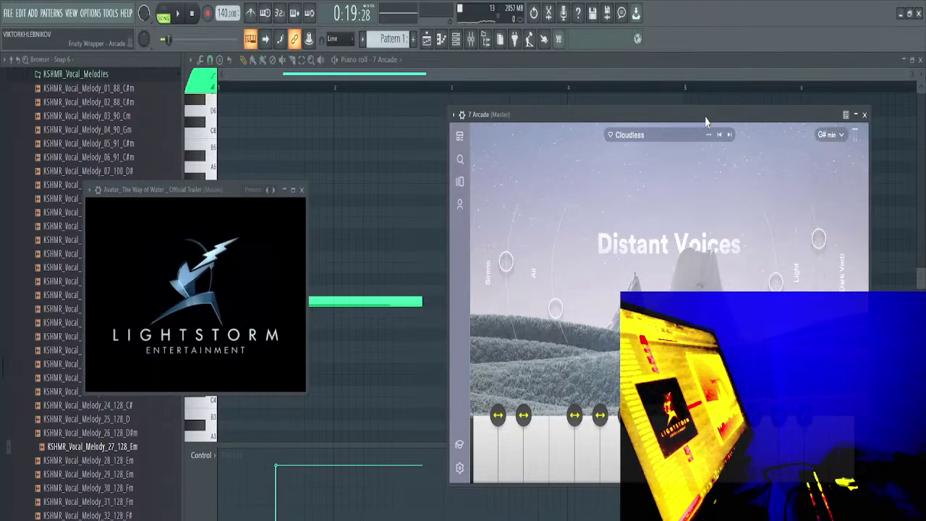
Play the project from its beginning inside the piano roll
{"action": "left_click", "coordinate": [275, 90]}
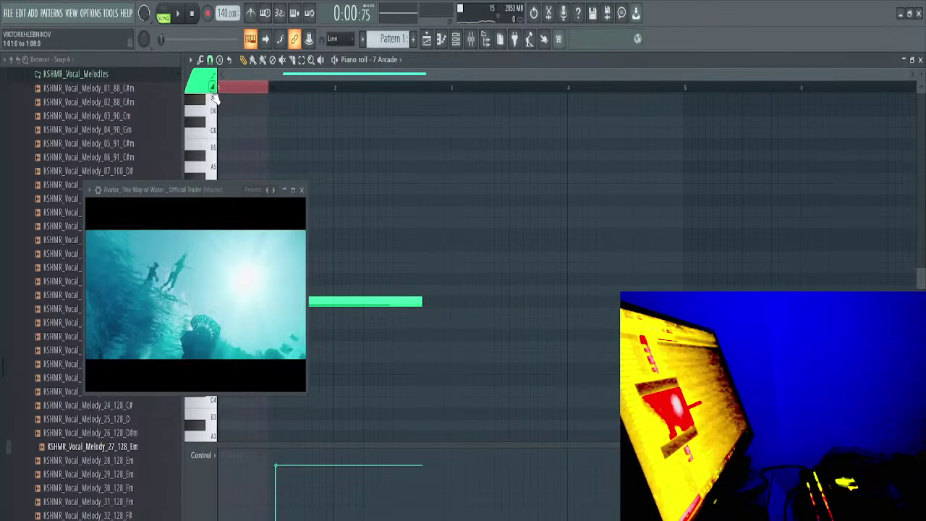
{"action": "key", "text": "space"}
{"action": "left_click", "coordinate": [236, 88]}
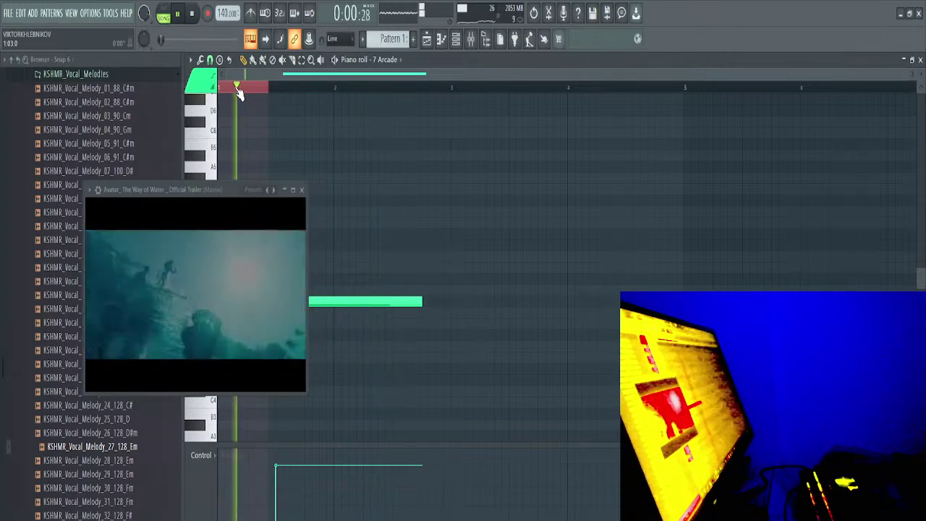
{"action": "left_click", "coordinate": [221, 88]}
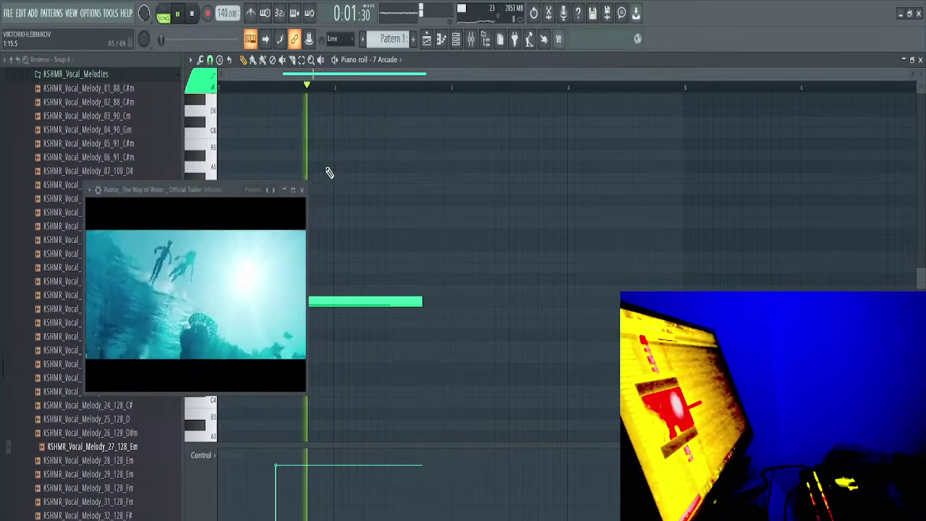
Return to the playlist and play the arrangement from about bar 8
{"action": "left_click", "coordinate": [427, 38]}
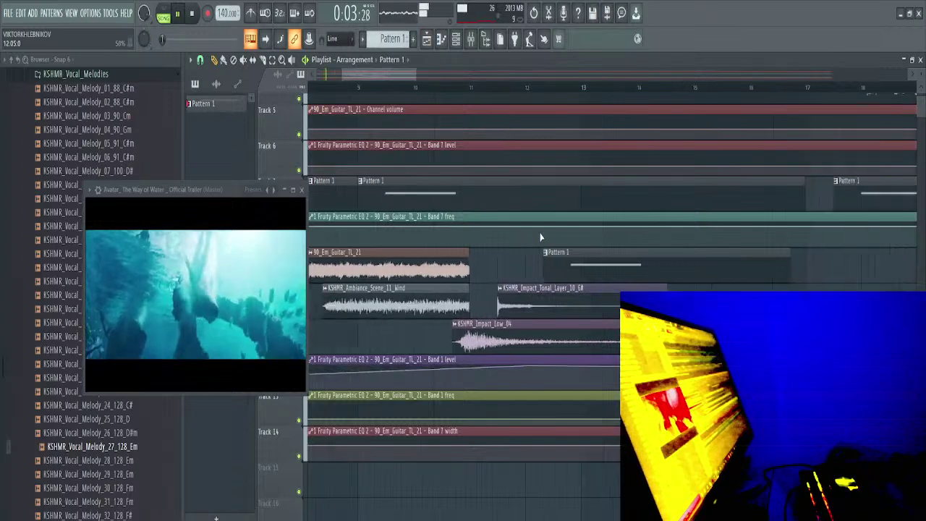
{"action": "scroll", "coordinate": [478, 217], "scroll_direction": "down", "scroll_amount": 6}
{"action": "key", "text": "space"}
{"action": "key", "text": "space"}
{"action": "scroll", "coordinate": [410, 202], "scroll_direction": "up", "scroll_amount": 3}
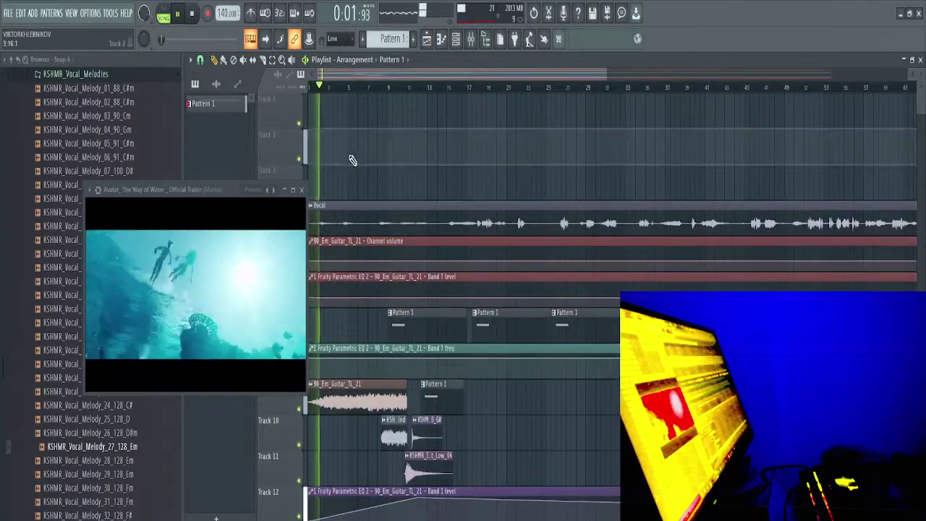
{"action": "left_click", "coordinate": [378, 86]}
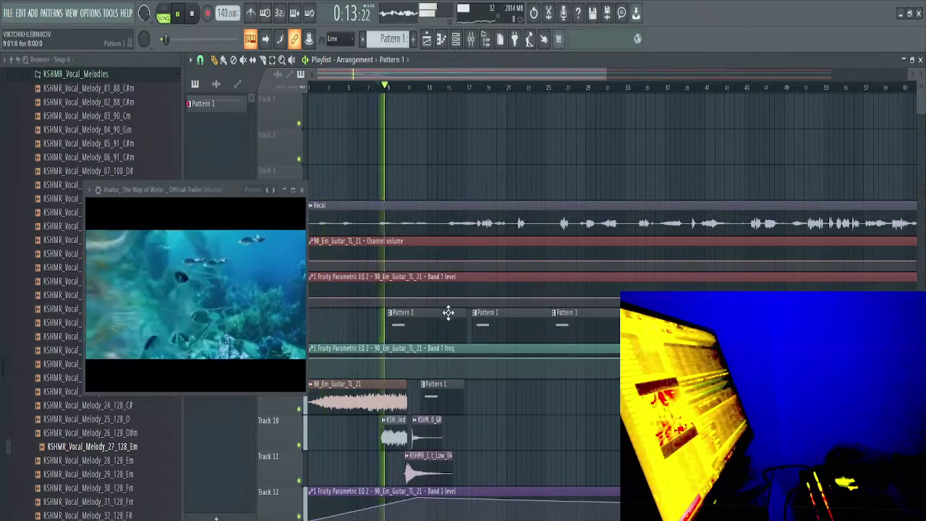
Delete the three Pattern 1 clips from Track 7 and replay the passage around the Track 9 pattern clip
{"action": "right_click", "coordinate": [407, 315]}
{"action": "scroll", "coordinate": [431, 329], "scroll_direction": "up", "scroll_amount": 2}
{"action": "left_click_drag", "start_coordinate": [428, 317], "coordinate": [399, 234]}
{"action": "right_click", "coordinate": [503, 256]}
{"action": "right_click", "coordinate": [643, 256]}
{"action": "scroll", "coordinate": [395, 283], "scroll_direction": "down", "scroll_amount": 2}
{"action": "scroll", "coordinate": [392, 285], "scroll_direction": "up", "scroll_amount": 2}
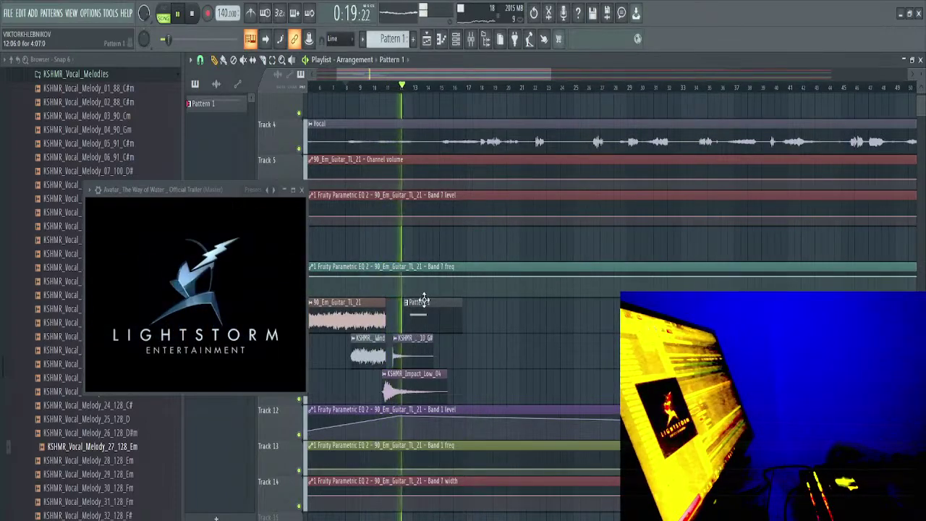
{"action": "scroll", "coordinate": [423, 301], "scroll_direction": "up", "scroll_amount": 2}
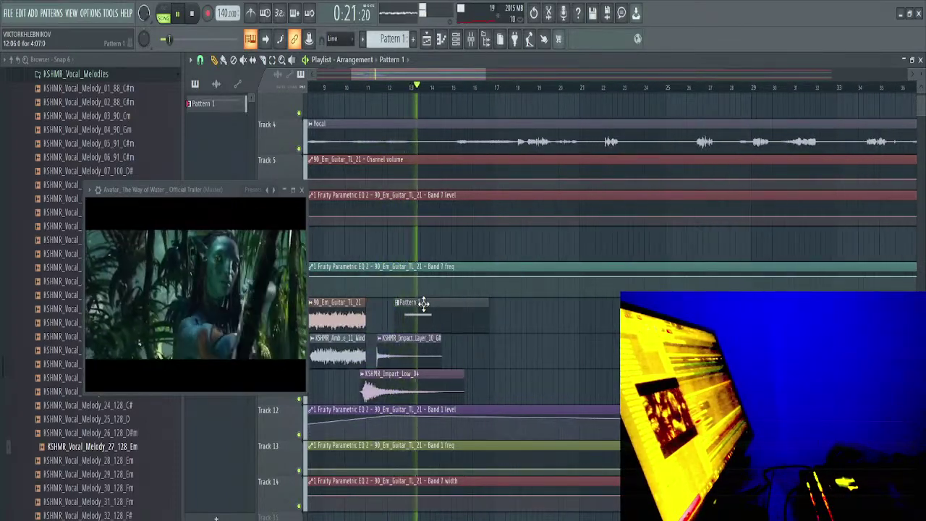
Move the Pattern 1 clip on Track 9 to start right after the guitar clip and play from about bar 11
{"action": "scroll", "coordinate": [445, 322], "scroll_direction": "up", "scroll_amount": 1}
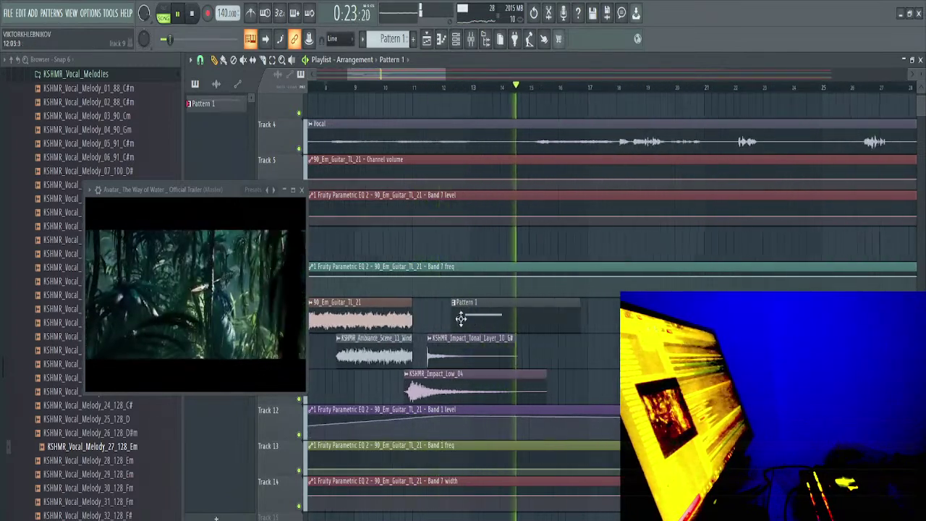
{"action": "key", "text": "space"}
{"action": "left_click_drag", "start_coordinate": [445, 322], "coordinate": [457, 316]}
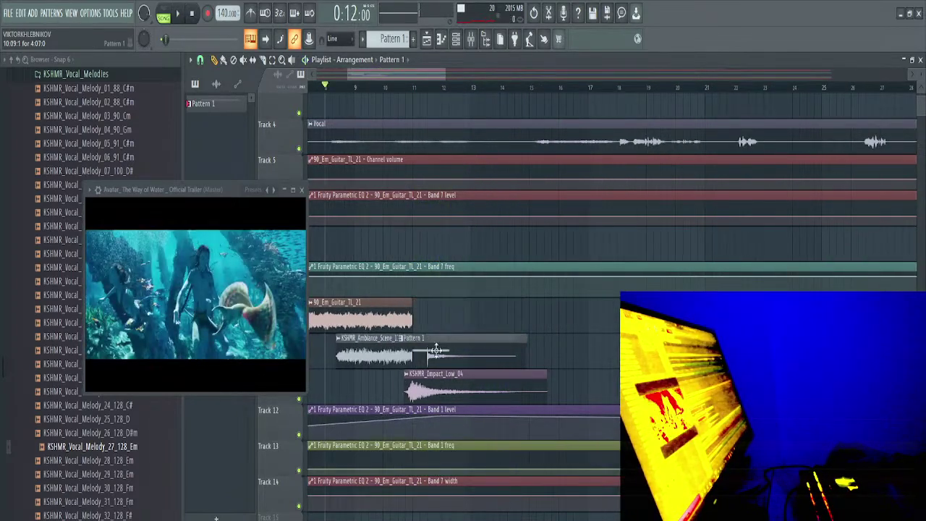
{"action": "left_click", "coordinate": [421, 87]}
{"action": "key", "text": "space"}
Shorten the Pattern 1 clip on Track 9 to end at about bar 11.7 and replay the passage from about bar 11.5
{"action": "scroll", "coordinate": [425, 280], "scroll_direction": "up", "scroll_amount": 2}
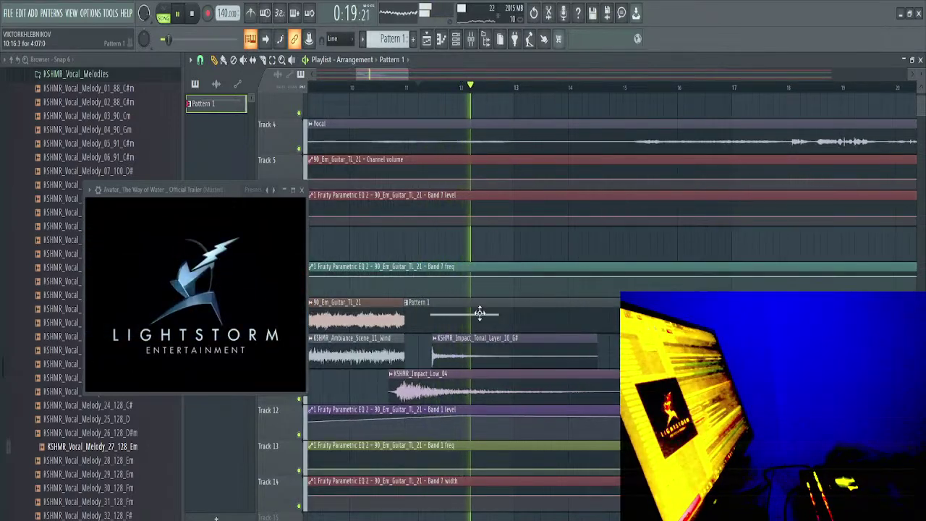
{"action": "key", "text": "space"}
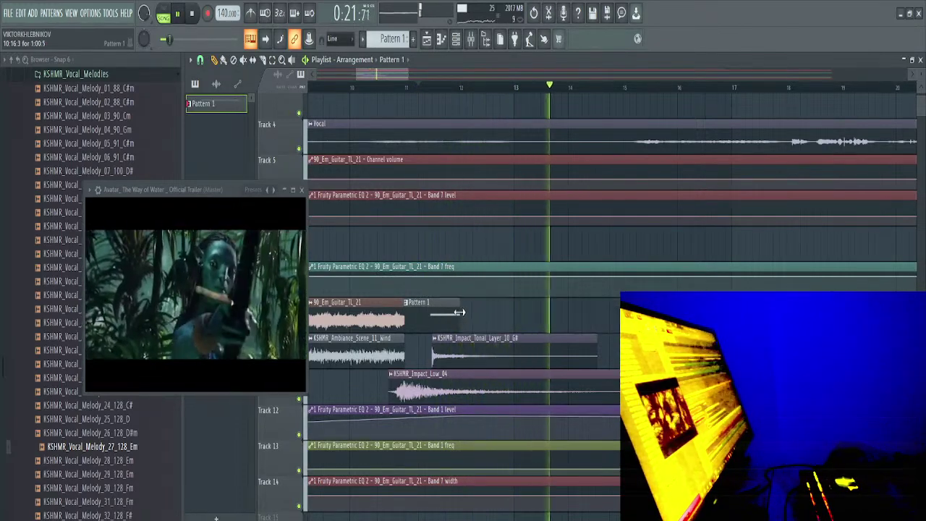
{"action": "left_click", "coordinate": [440, 88]}
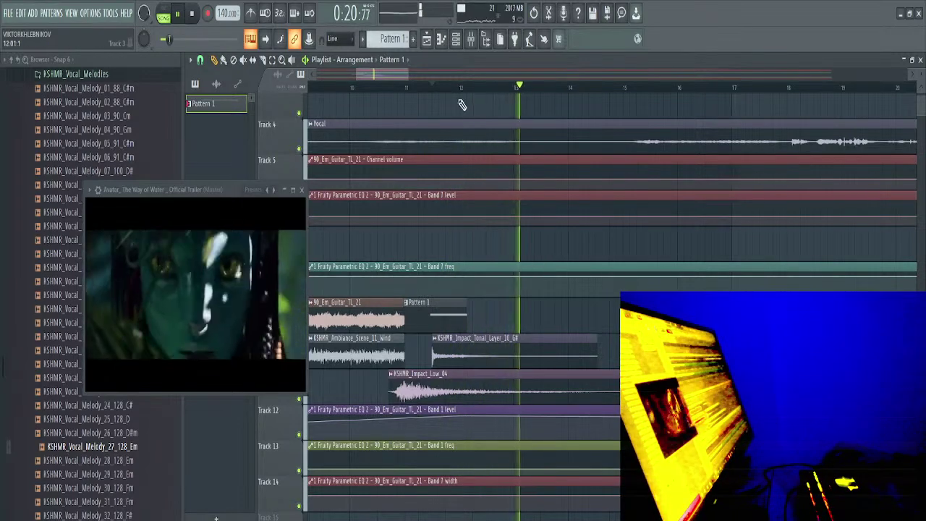
{"action": "key", "text": "space"}
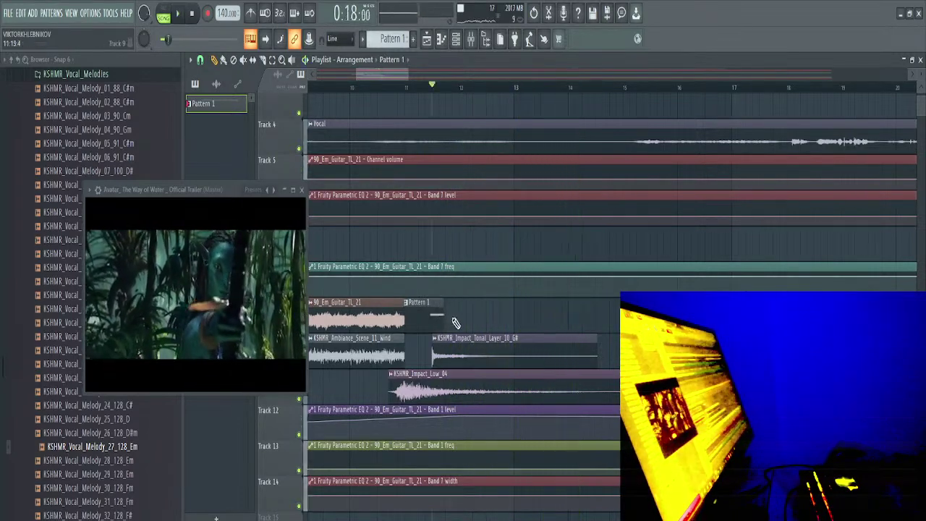
{"action": "key", "text": "space"}
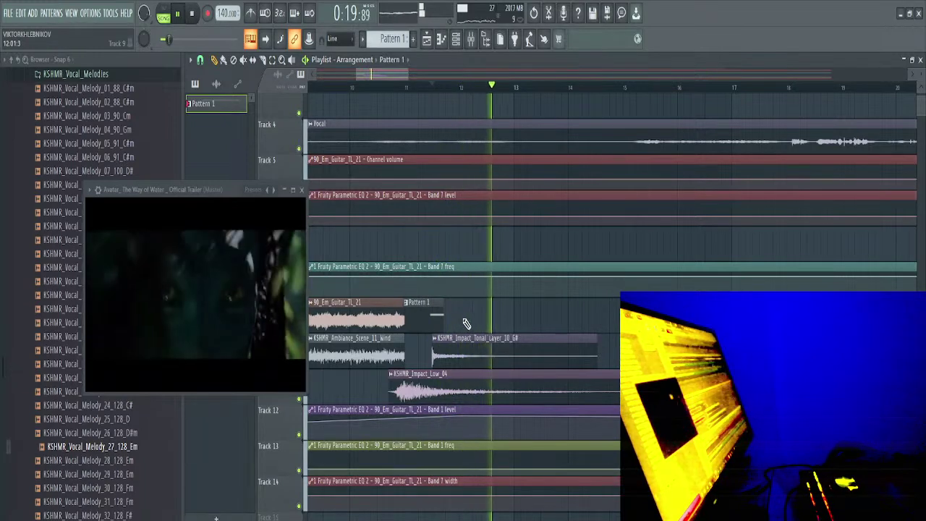
Create Pattern 2 and place its clip on Track 7 at 12:05:0 with a length of 7:14:0
{"action": "left_click", "coordinate": [477, 91]}
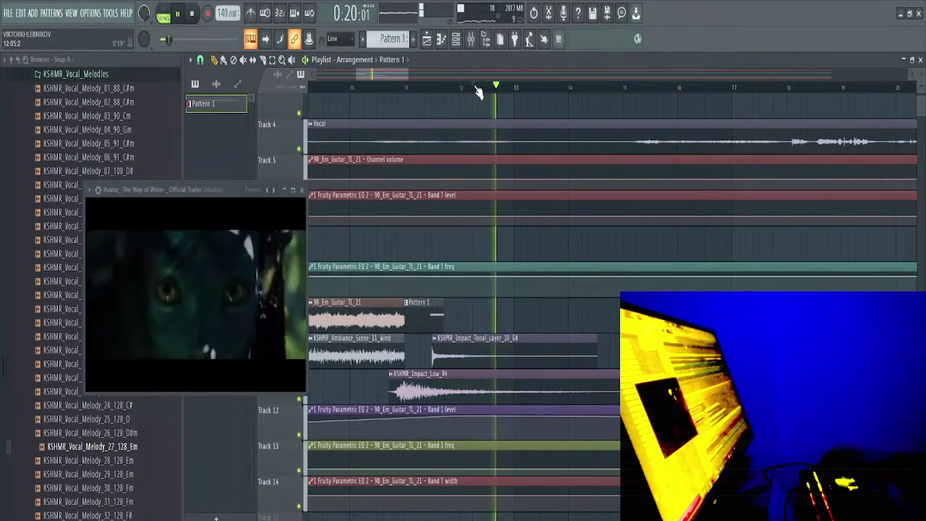
{"action": "key", "text": "space"}
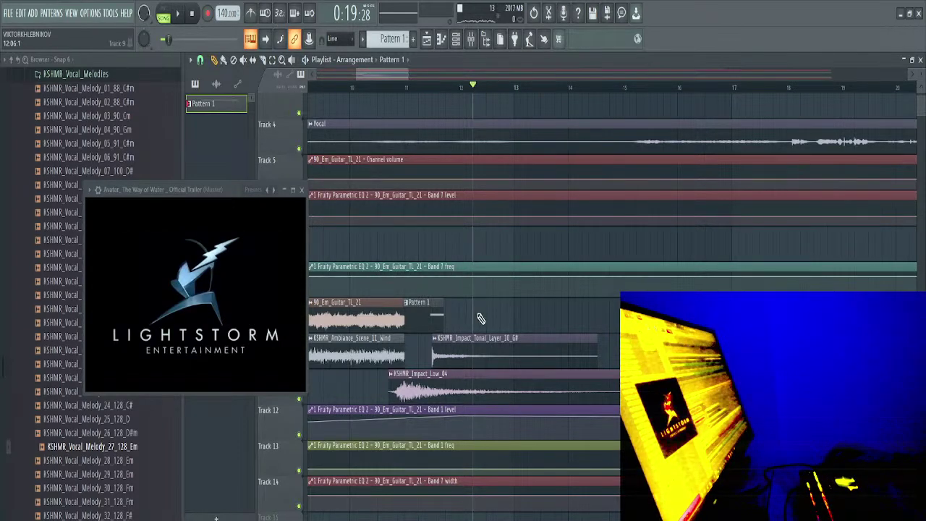
{"action": "key", "text": "F4"}
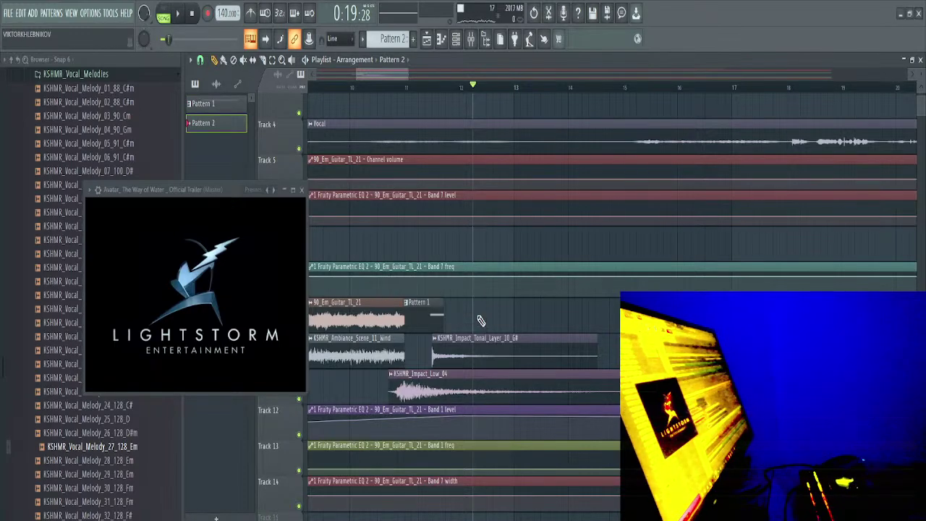
{"action": "left_click", "coordinate": [477, 246]}
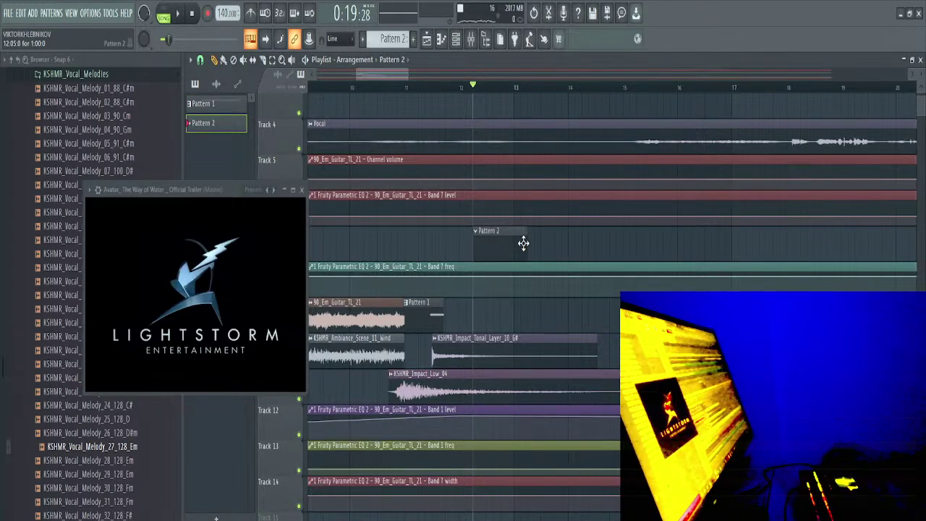
{"action": "left_click_drag", "start_coordinate": [622, 257], "coordinate": [909, 256]}
Play the arrangement briefly from the start of the Pattern 2 clip and insert an Omnisphere channel in the channel rack
{"action": "key", "text": "space"}
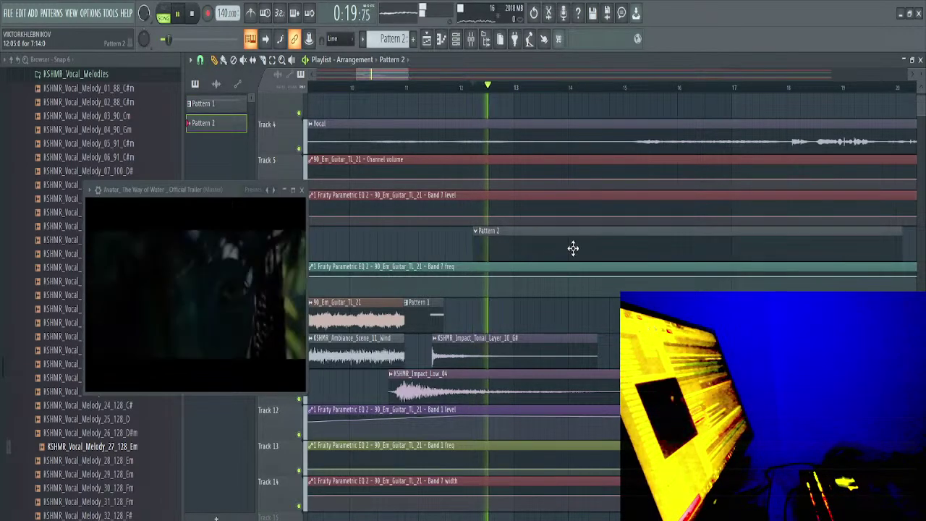
{"action": "key", "text": "F6"}
{"action": "key", "text": "space"}
{"action": "right_click", "coordinate": [430, 237]}
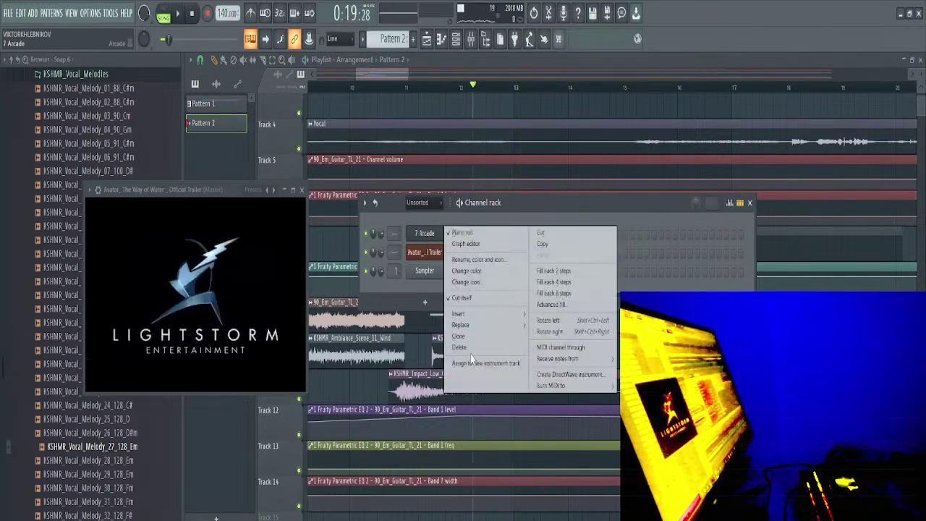
{"action": "mouse_move", "coordinate": [467, 316]}
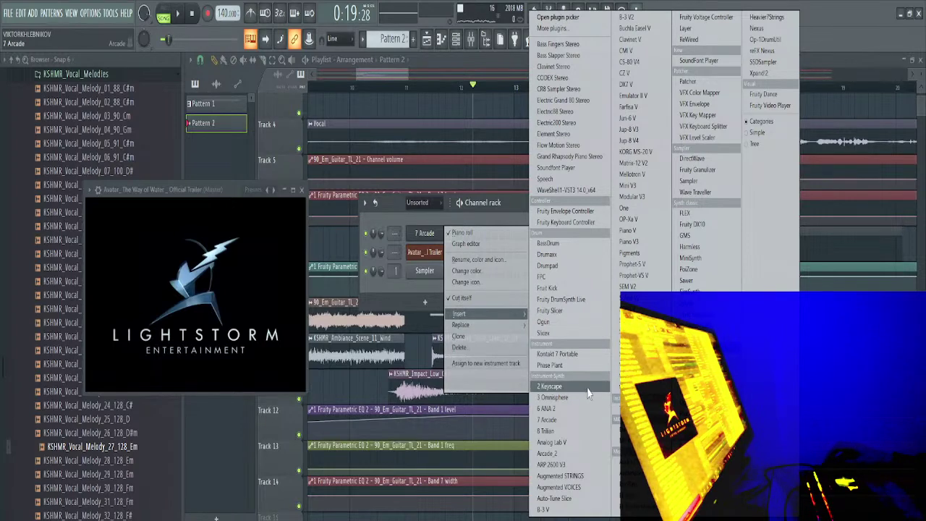
{"action": "left_click", "coordinate": [554, 397]}
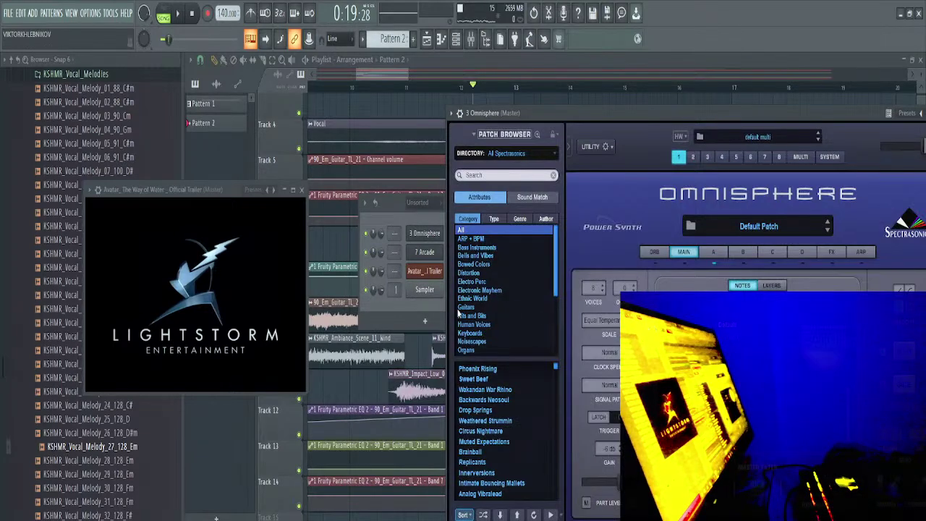
Browse Omnisphere's Hits and Bits, Bells and Vibes and Noisescapes categories and audition the London Blitz patch
{"action": "left_click", "coordinate": [482, 317]}
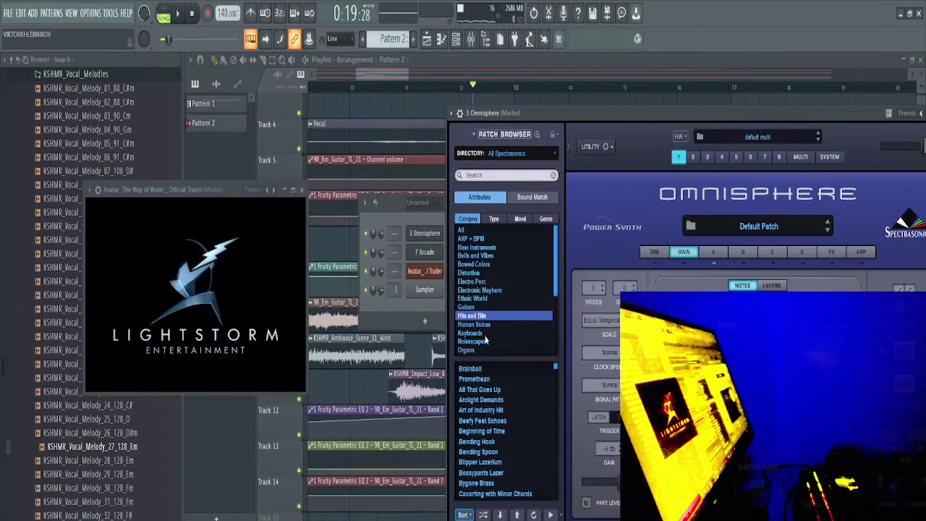
{"action": "left_click", "coordinate": [477, 256]}
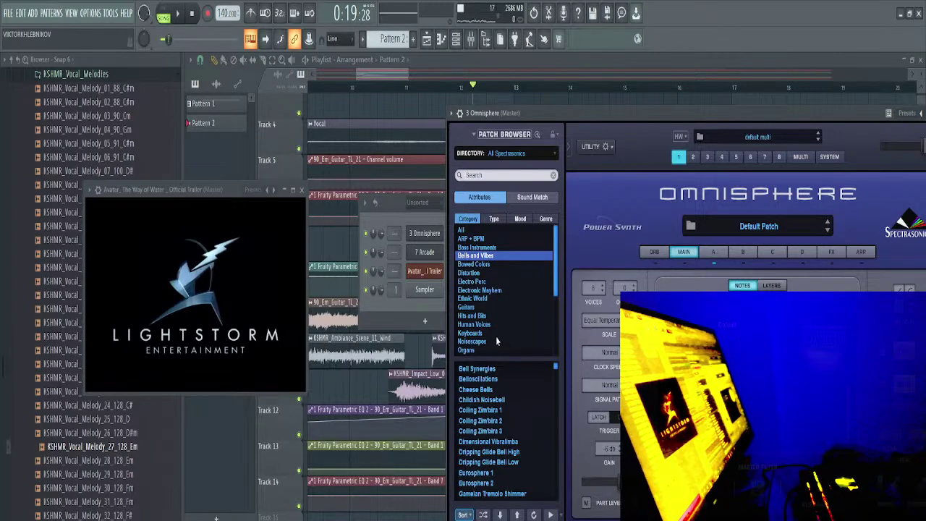
{"action": "scroll", "coordinate": [496, 337], "scroll_direction": "down", "scroll_amount": 3}
{"action": "left_click", "coordinate": [484, 274]}
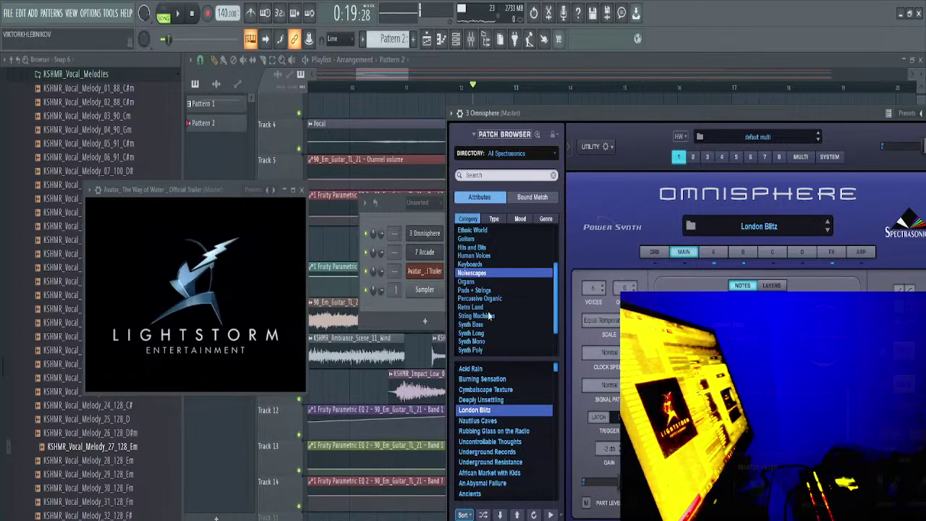
{"action": "scroll", "coordinate": [498, 335], "scroll_direction": "down", "scroll_amount": 2}
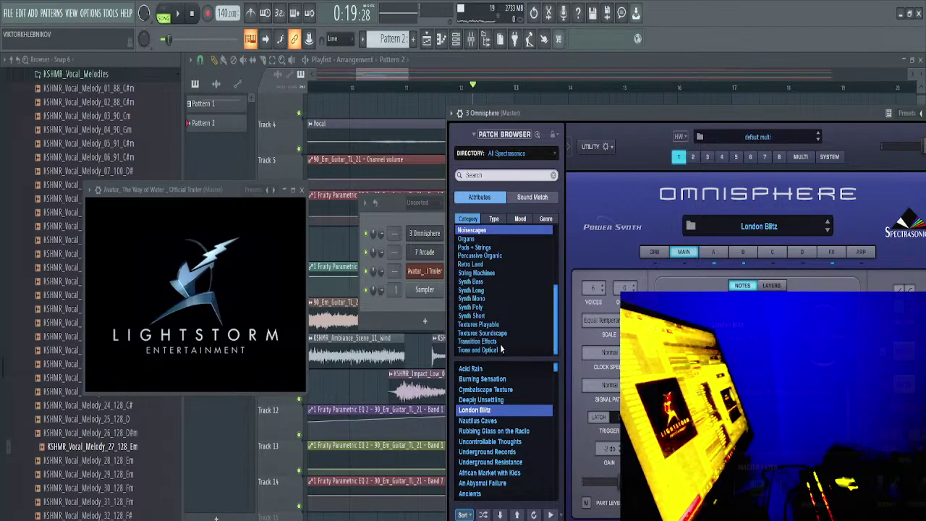
{"action": "scroll", "coordinate": [501, 350], "scroll_direction": "up", "scroll_amount": 4}
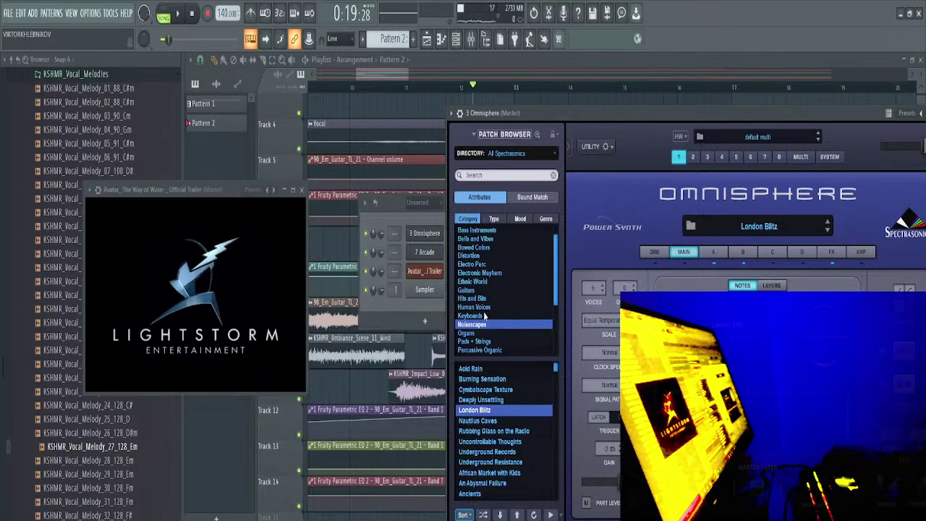
Try the Tuvan Mid 10 and Jazz Vocal Bass Short Dows patches from Omnisphere's Human Voices category
{"action": "left_click", "coordinate": [483, 308]}
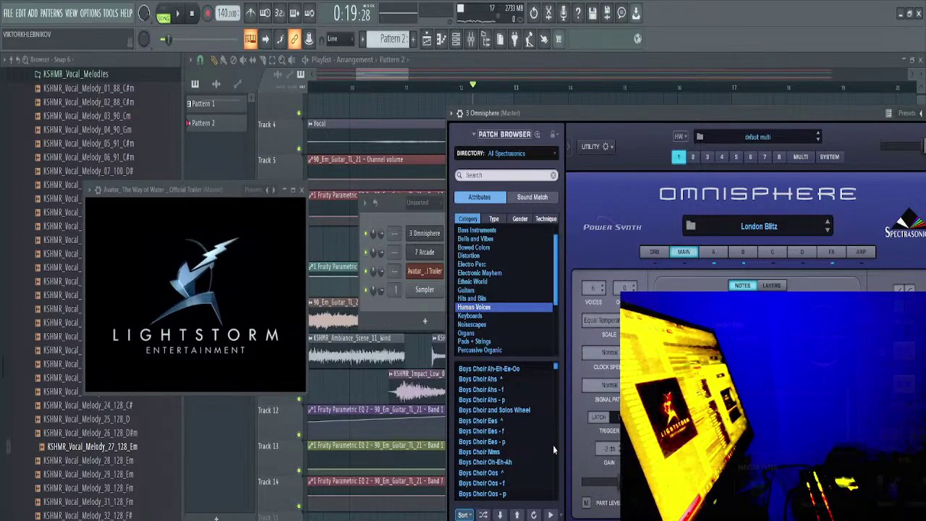
{"action": "left_click_drag", "start_coordinate": [558, 370], "coordinate": [559, 505]}
{"action": "left_click", "coordinate": [501, 422]}
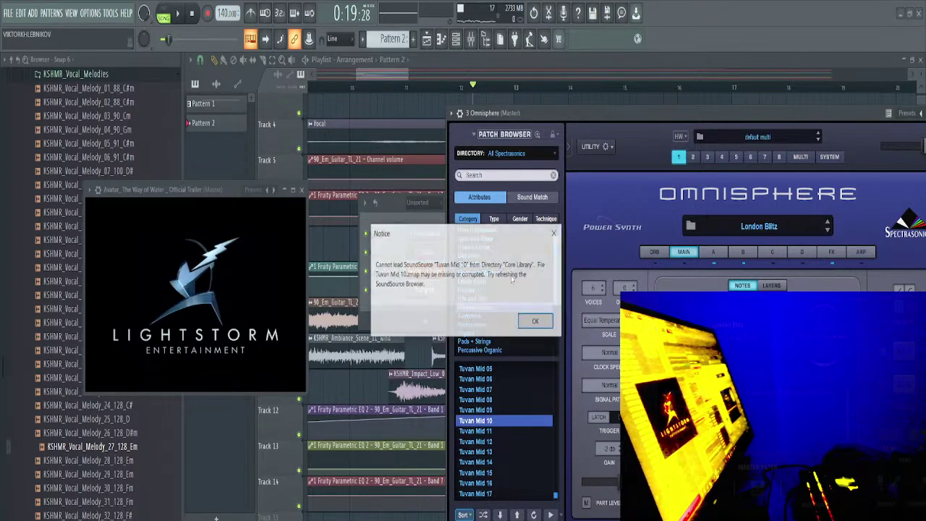
{"action": "left_click", "coordinate": [537, 322]}
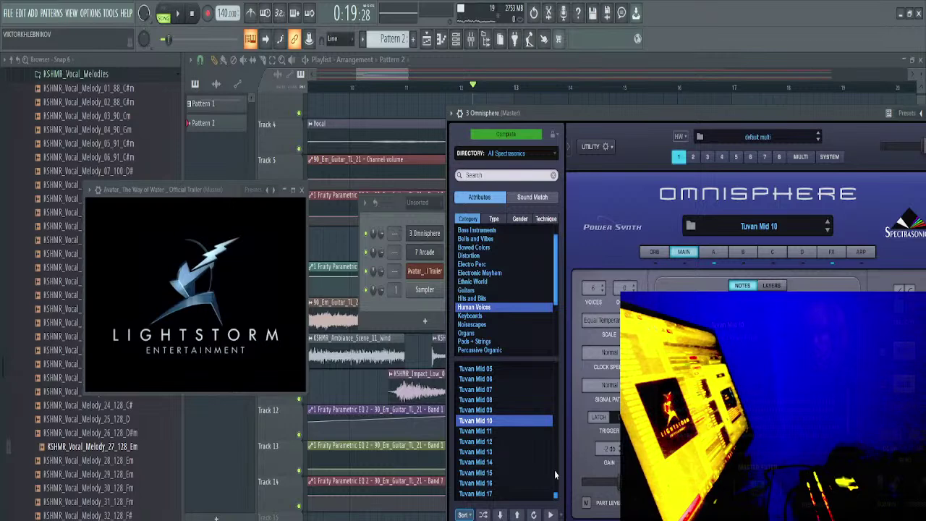
{"action": "left_click_drag", "start_coordinate": [556, 482], "coordinate": [555, 452]}
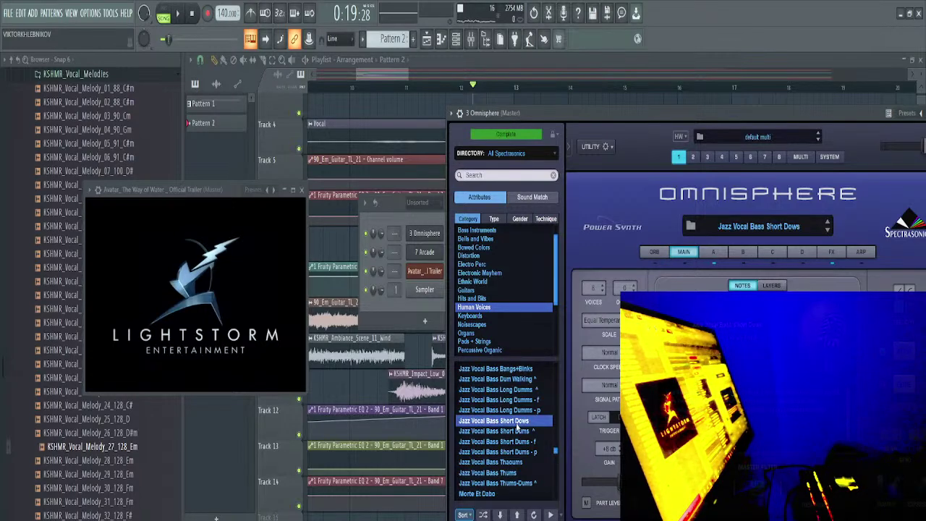
Audition the Gregorian Men Fifths ^ patch and load Gospel Choir Oos - p in Omnisphere
{"action": "scroll", "coordinate": [516, 428], "scroll_direction": "up", "scroll_amount": 5}
{"action": "scroll", "coordinate": [517, 427], "scroll_direction": "up", "scroll_amount": 15}
{"action": "left_click", "coordinate": [484, 391]}
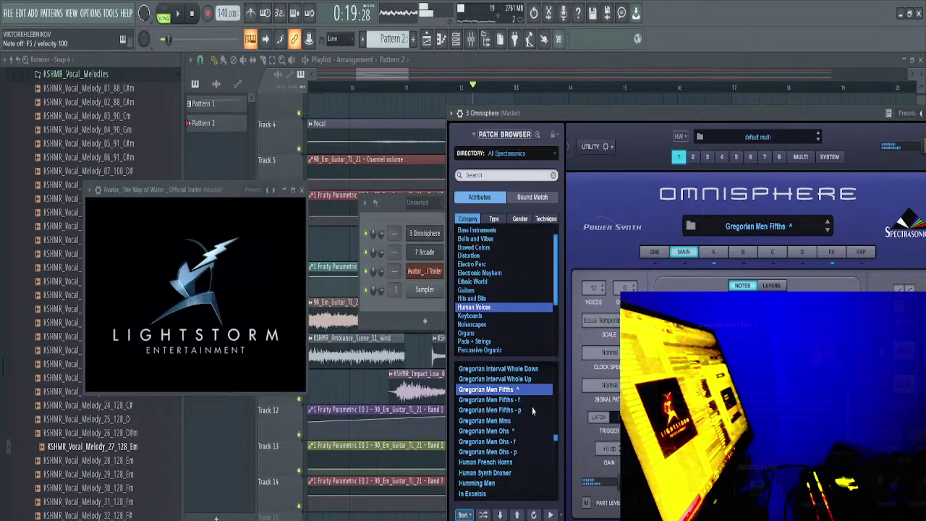
{"action": "scroll", "coordinate": [534, 410], "scroll_direction": "up", "scroll_amount": 8}
{"action": "scroll", "coordinate": [532, 411], "scroll_direction": "up", "scroll_amount": 4}
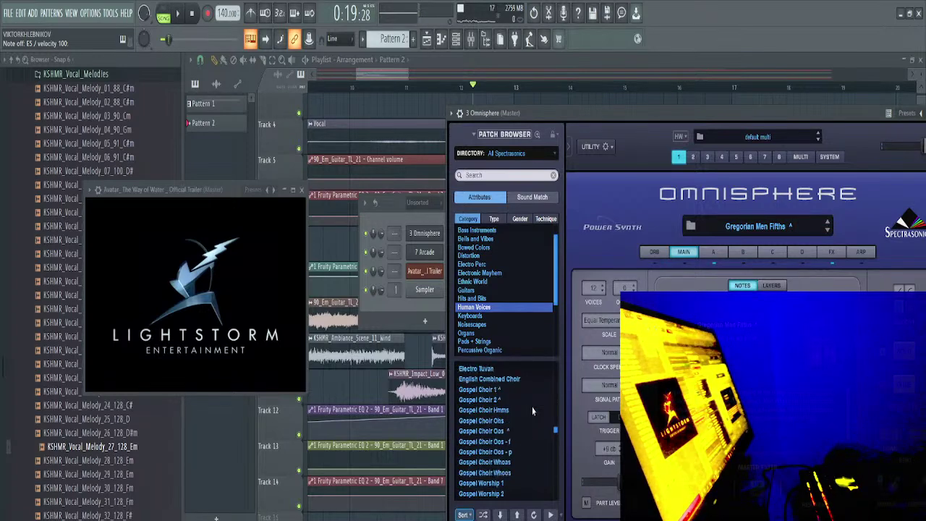
{"action": "left_click", "coordinate": [485, 452]}
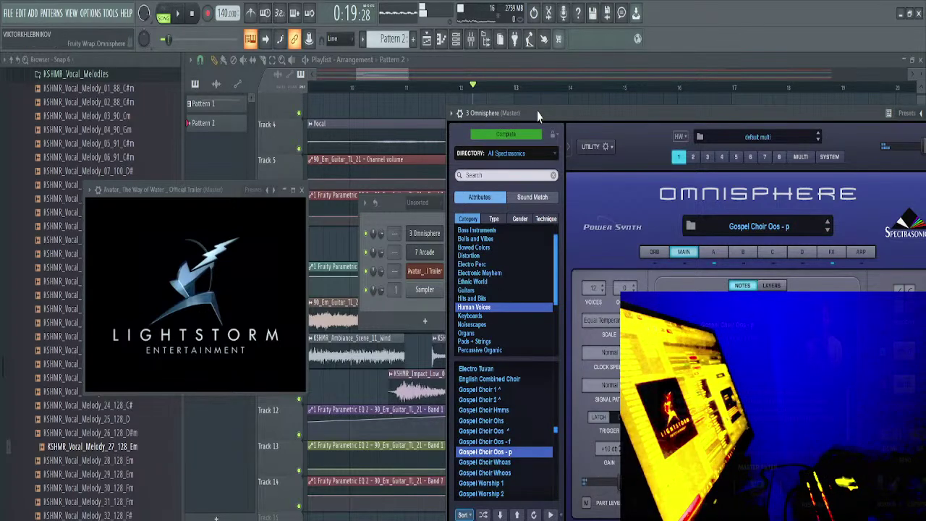
Open the Omnisphere channel's piano roll for Pattern 2, play the passage and move the trailer window off the note area
{"action": "right_click", "coordinate": [425, 236]}
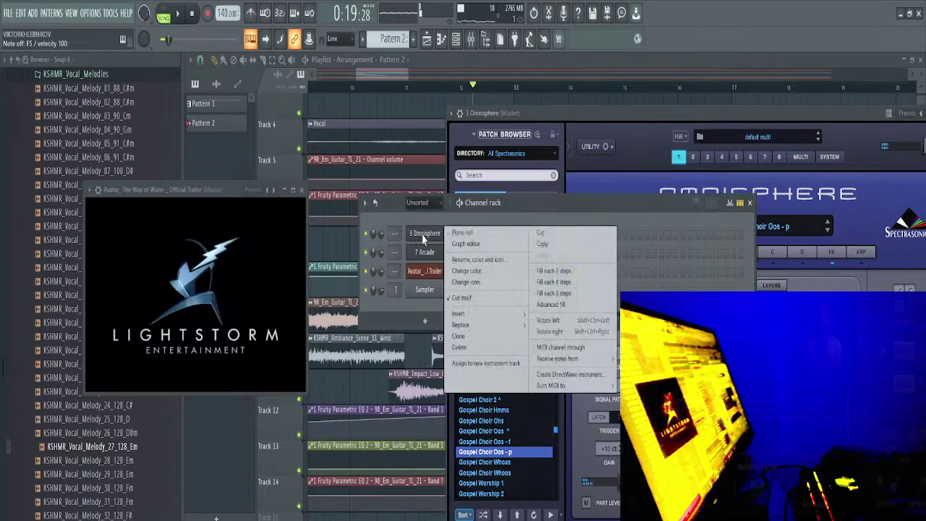
{"action": "left_click", "coordinate": [462, 233]}
{"action": "key", "text": "space"}
{"action": "key", "text": "space"}
{"action": "left_click_drag", "start_coordinate": [211, 192], "coordinate": [561, 126]}
Add A5 and C5 notes at 1:09:0, each about 1:04:1 long, play them and move the trailer window back beside Omnisphere
{"action": "left_click_drag", "start_coordinate": [277, 223], "coordinate": [275, 172]}
{"action": "mouse_move", "coordinate": [273, 256]}
{"action": "left_mouse_down"}
{"action": "mouse_move", "coordinate": [272, 285]}
{"action": "mouse_move", "coordinate": [269, 254]}
{"action": "mouse_move", "coordinate": [274, 279]}
{"action": "mouse_move", "coordinate": [271, 265]}
{"action": "left_mouse_up"}
{"action": "key", "text": "space"}
{"action": "key", "text": "space"}
{"action": "right_click", "coordinate": [396, 63]}
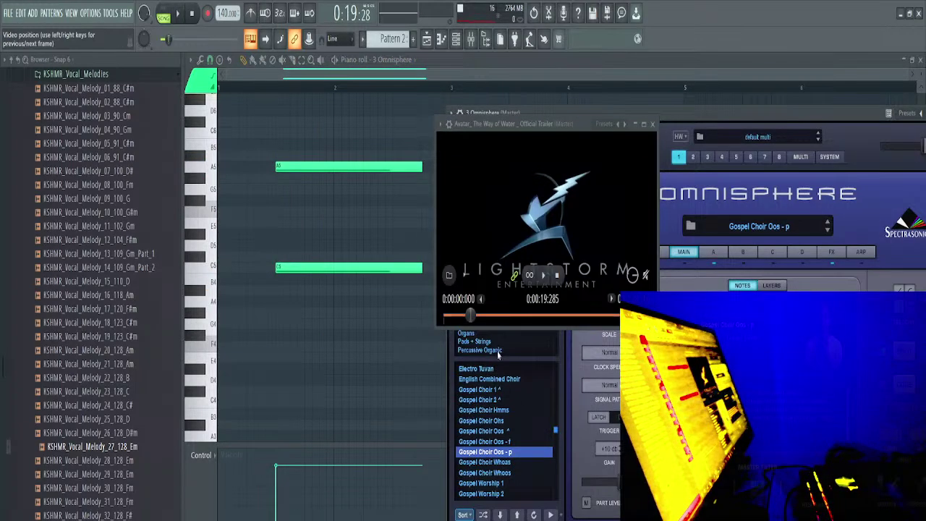
{"action": "left_click_drag", "start_coordinate": [505, 134], "coordinate": [194, 192]}
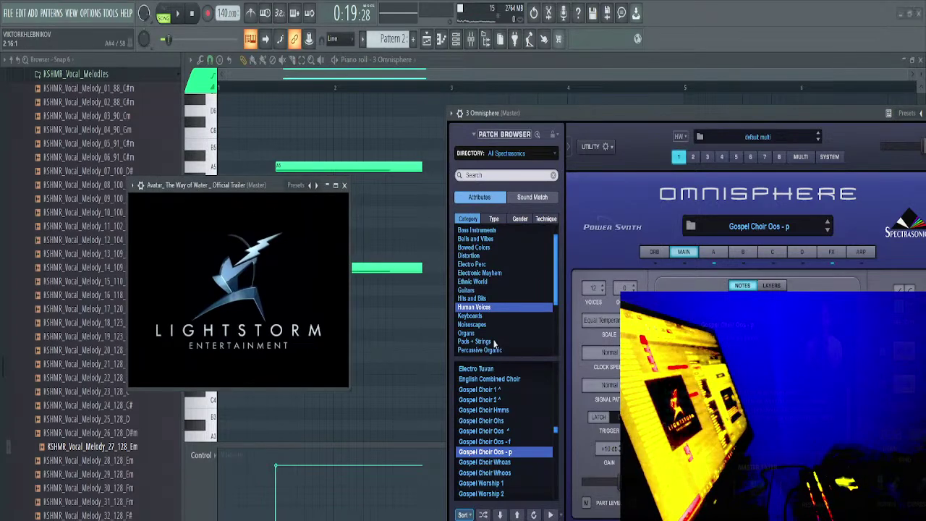
Load the Gospel Choir Hmms patch in Omnisphere and play the notes against the trailer
{"action": "left_click", "coordinate": [484, 411]}
{"action": "key", "text": "space"}
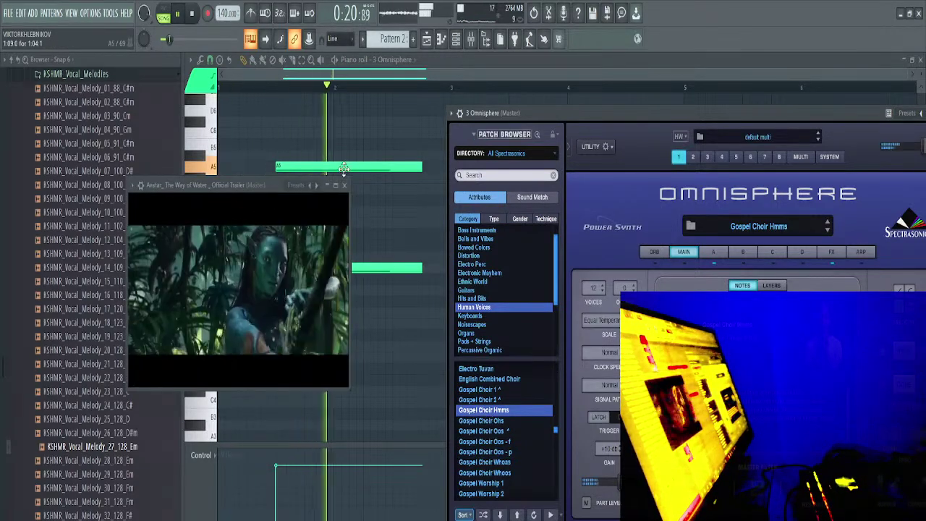
{"action": "key", "text": "space"}
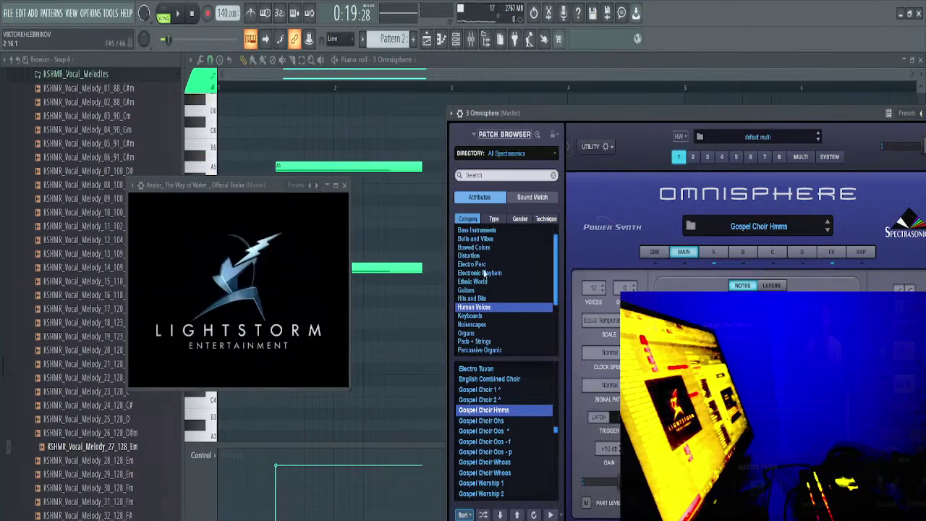
Audition Dripping Glide Bell High from Bells and Vibes and load Baritone Guitar Harmonics from the Guitars category
{"action": "left_click", "coordinate": [476, 240]}
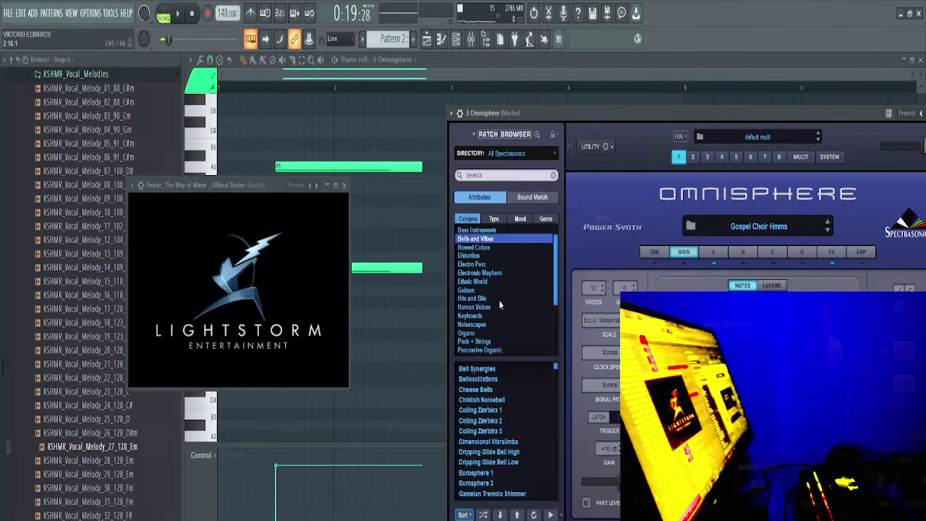
{"action": "left_click", "coordinate": [490, 452]}
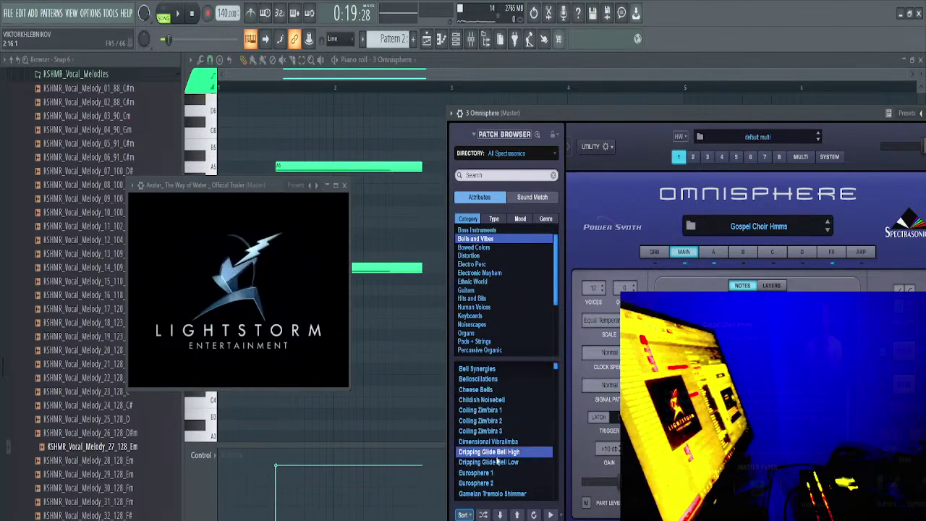
{"action": "left_click", "coordinate": [483, 290]}
{"action": "left_click", "coordinate": [523, 450]}
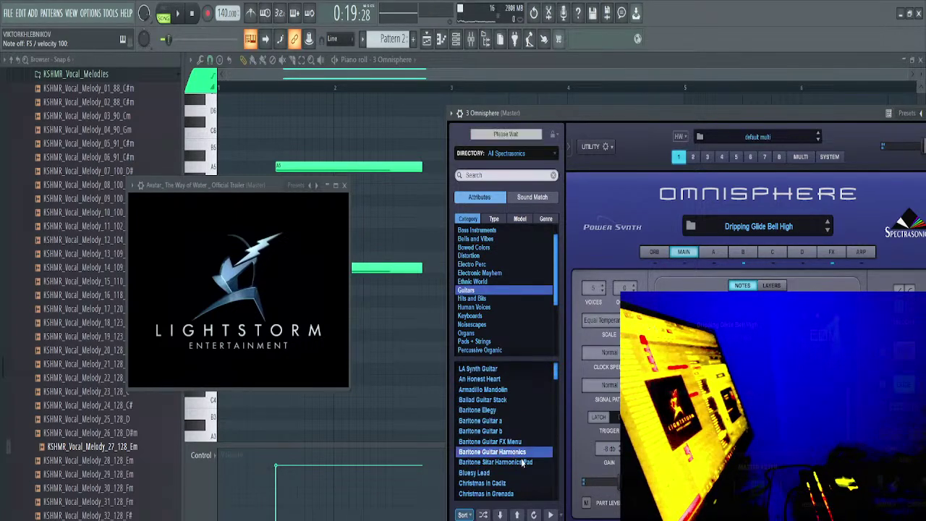
Audition Backwards Pill Poppers from Textures Playable in Omnisphere, load Soul Returning to Body and play the notes against the trailer
{"action": "left_click_drag", "start_coordinate": [556, 371], "coordinate": [556, 442]}
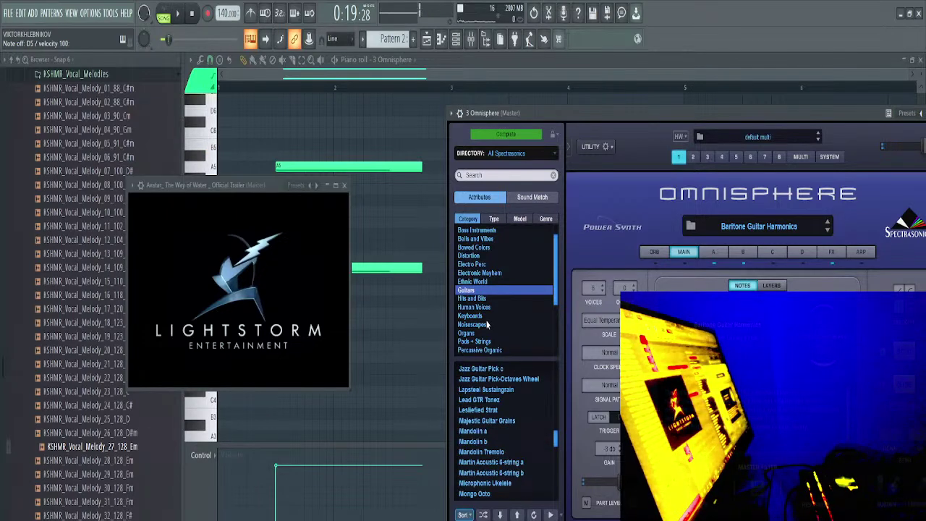
{"action": "scroll", "coordinate": [554, 309], "scroll_direction": "down", "scroll_amount": 4}
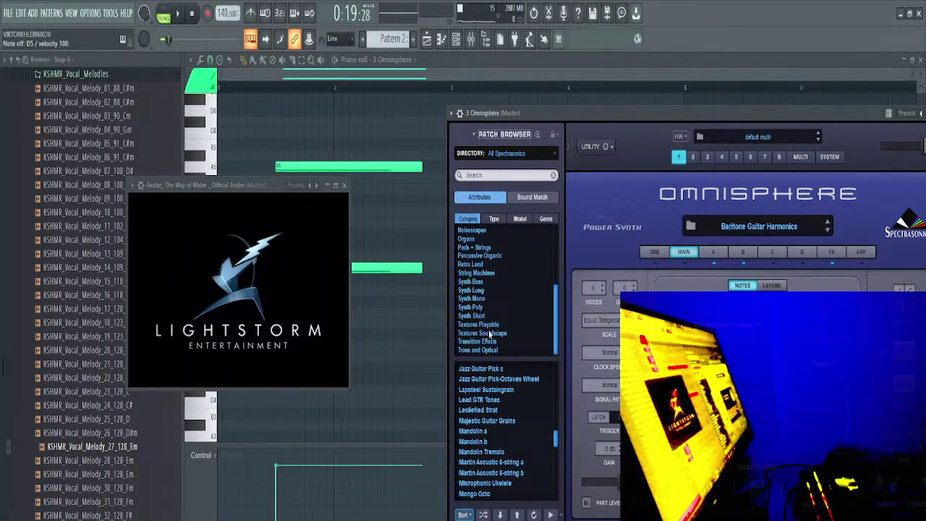
{"action": "left_click", "coordinate": [487, 325]}
{"action": "left_click", "coordinate": [501, 441]}
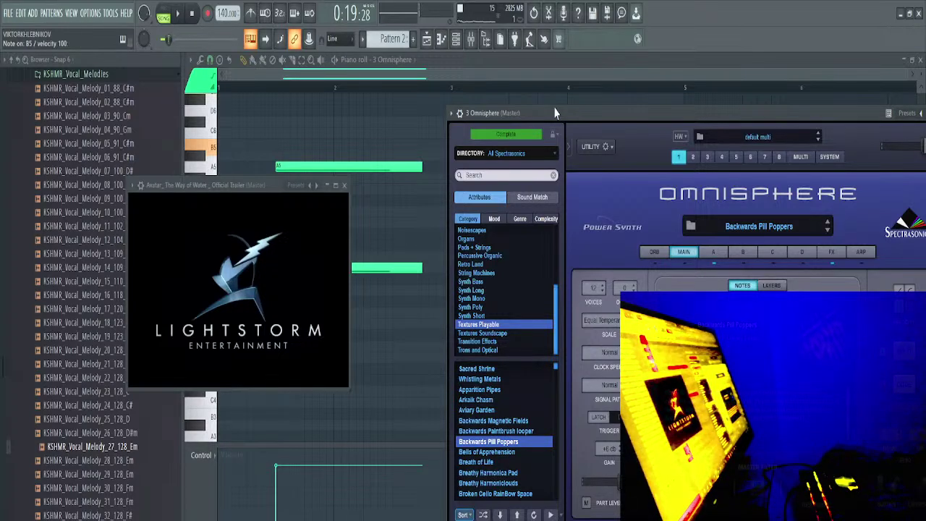
{"action": "left_click_drag", "start_coordinate": [555, 370], "coordinate": [552, 469]}
{"action": "left_click", "coordinate": [500, 461]}
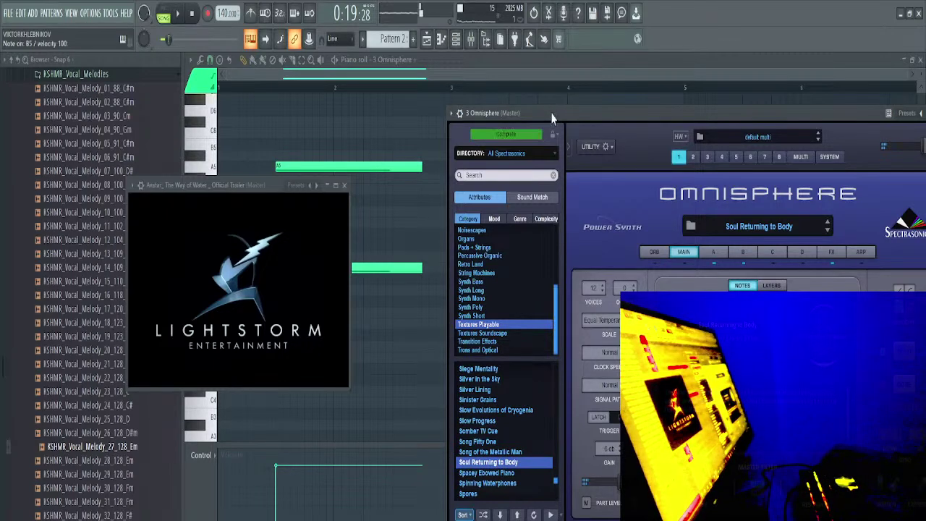
{"action": "key", "text": "space"}
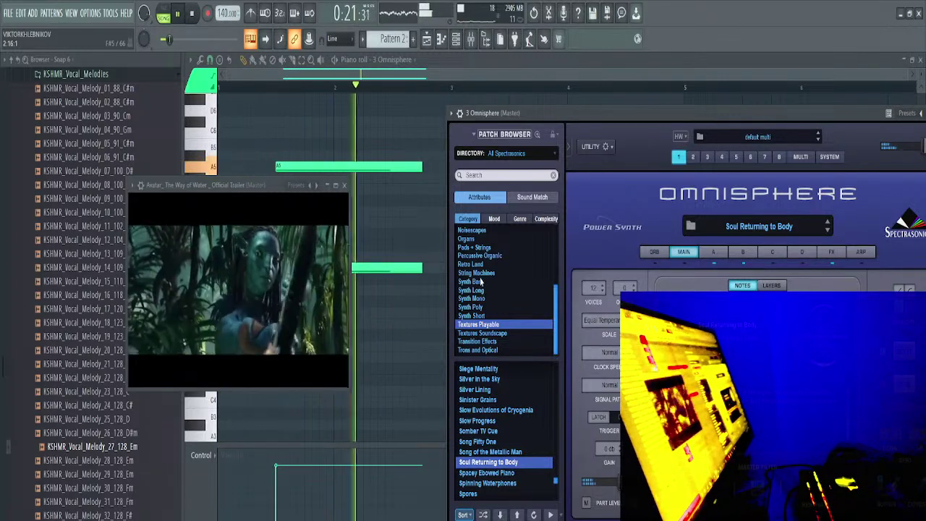
Stop playback and insert a StylusRMX instrument channel above Omnisphere in the channel rack
{"action": "key", "text": "F6"}
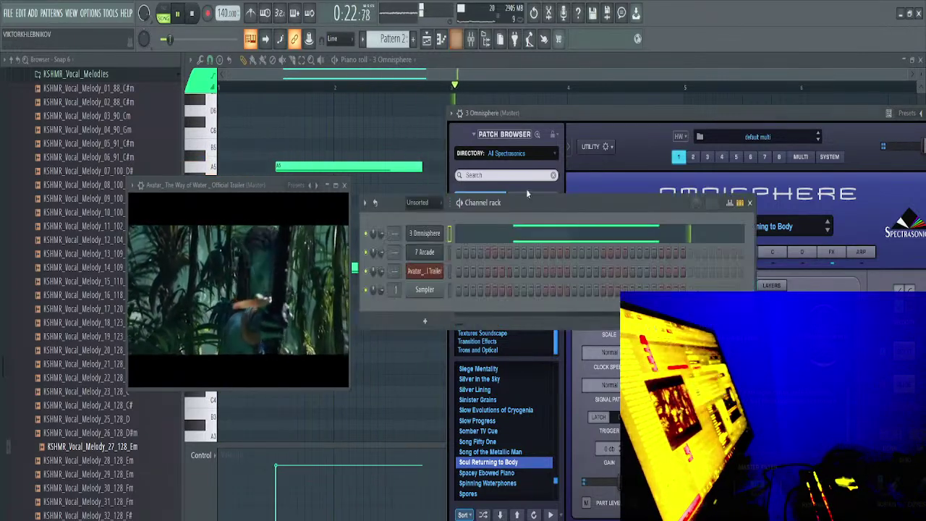
{"action": "right_click", "coordinate": [438, 237]}
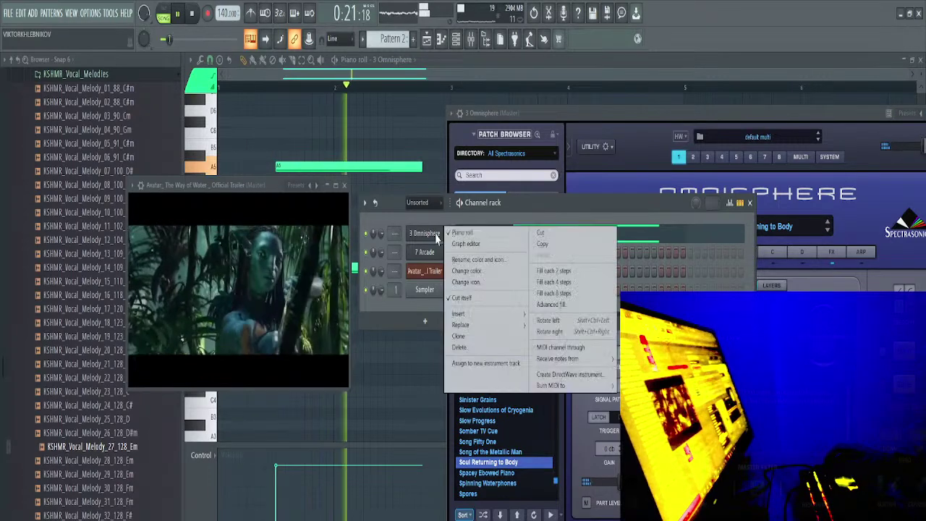
{"action": "mouse_move", "coordinate": [478, 314]}
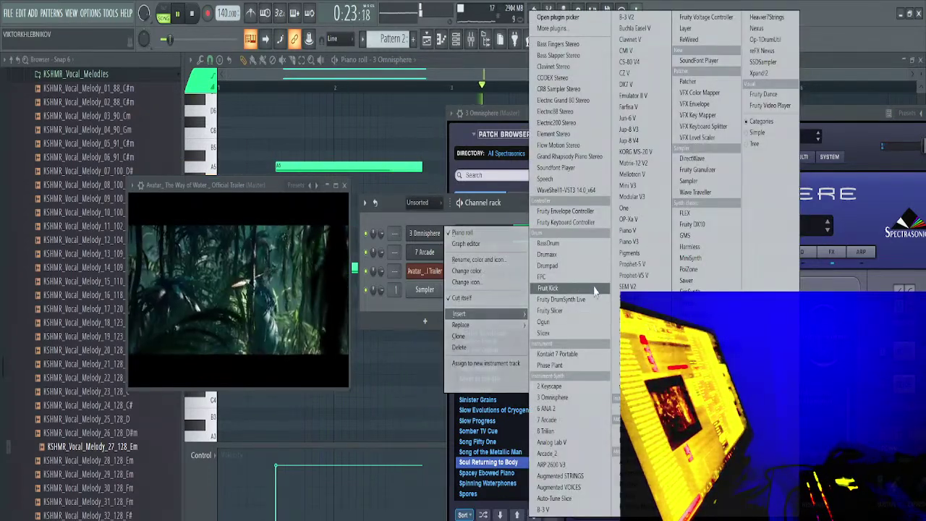
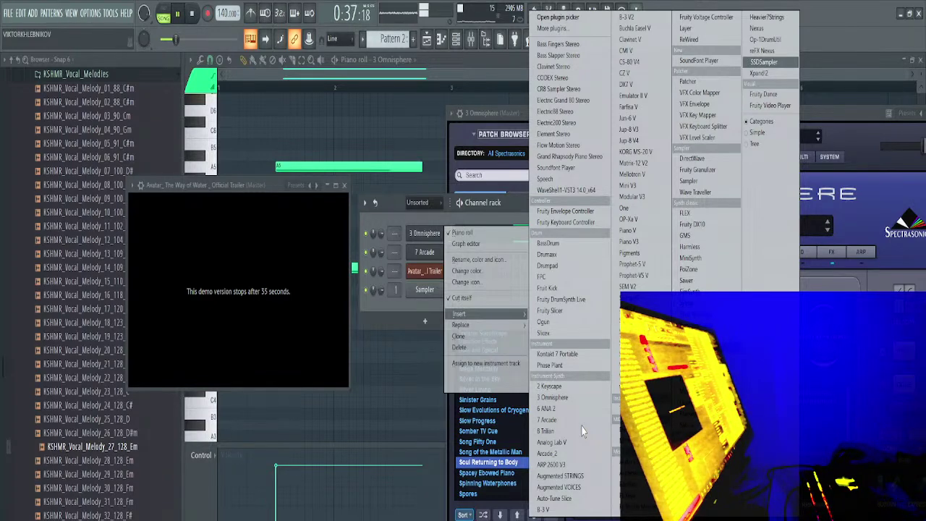
{"action": "left_click", "coordinate": [474, 207]}
{"action": "key", "text": "space"}
{"action": "right_click", "coordinate": [428, 230]}
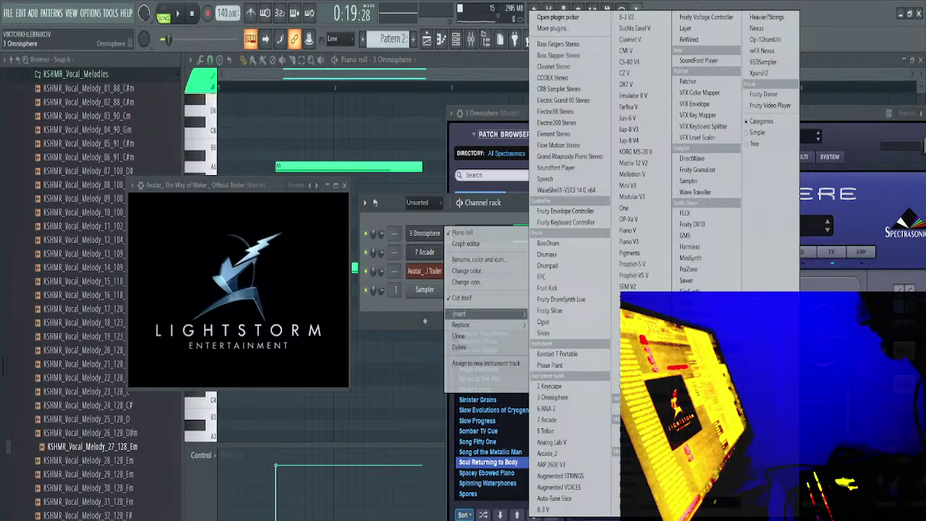
{"action": "left_click", "coordinate": [635, 331]}
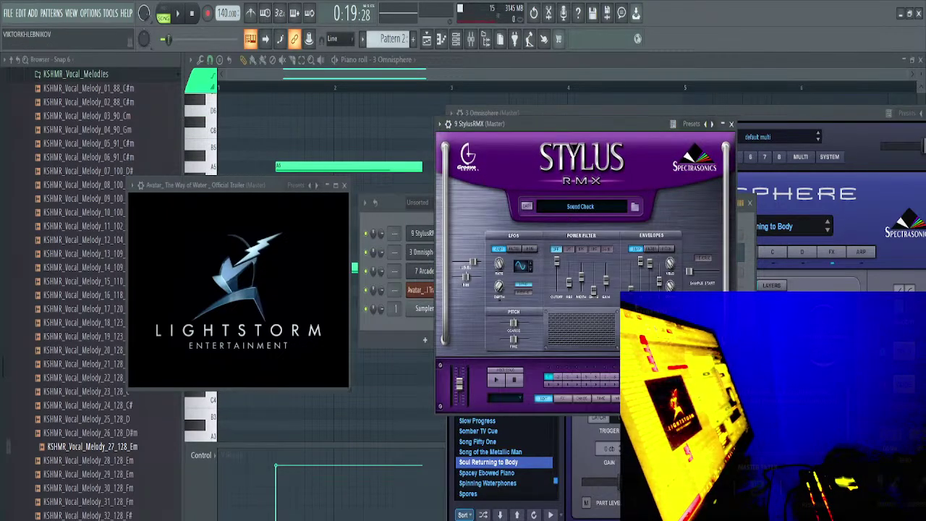
Browse the EXP Libraries BackBeat directory in StylusRMX and audition elements of the 077-Slick and 085-Lofty suites
{"action": "left_click", "coordinate": [572, 206]}
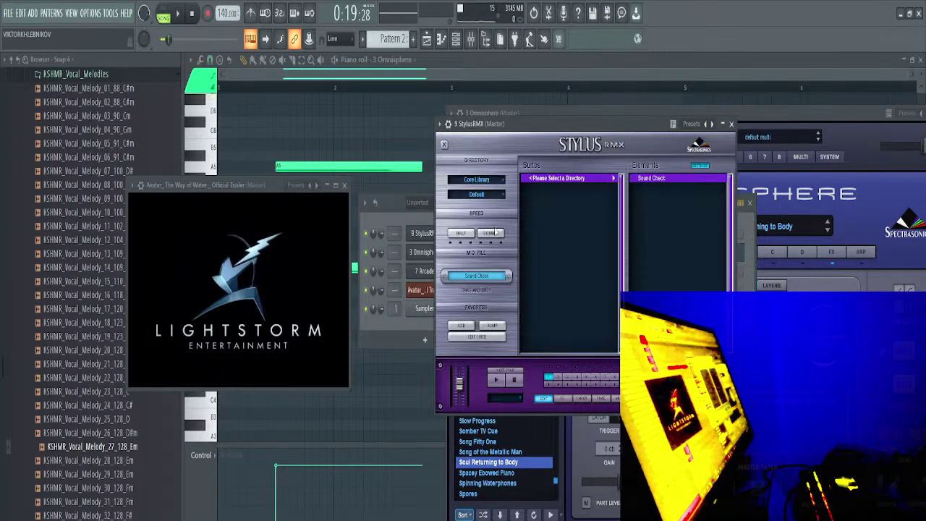
{"action": "left_click", "coordinate": [481, 180]}
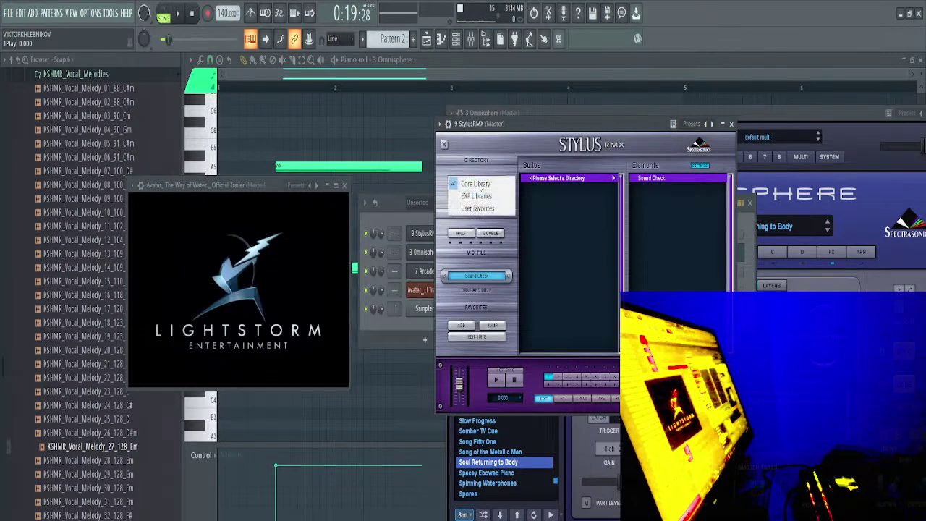
{"action": "left_click", "coordinate": [495, 194]}
{"action": "left_click", "coordinate": [558, 211]}
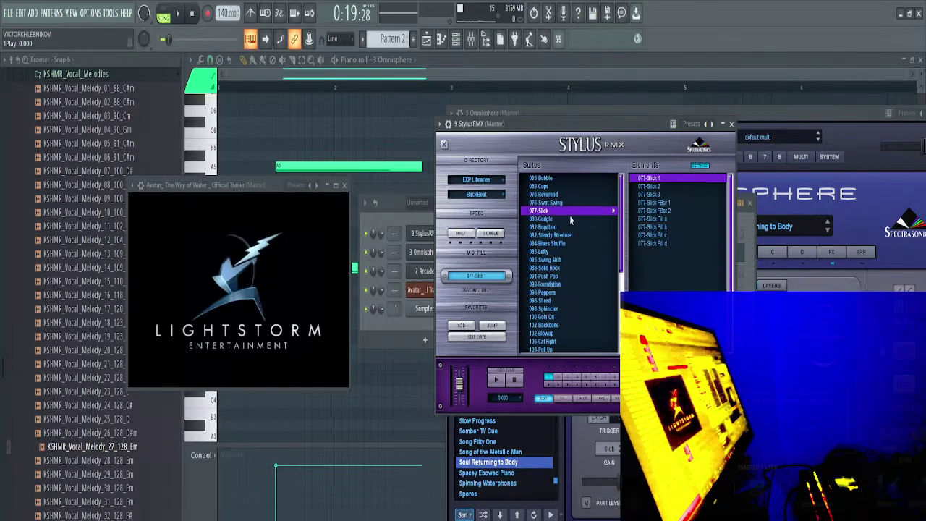
{"action": "left_click", "coordinate": [654, 211]}
{"action": "left_click", "coordinate": [547, 251]}
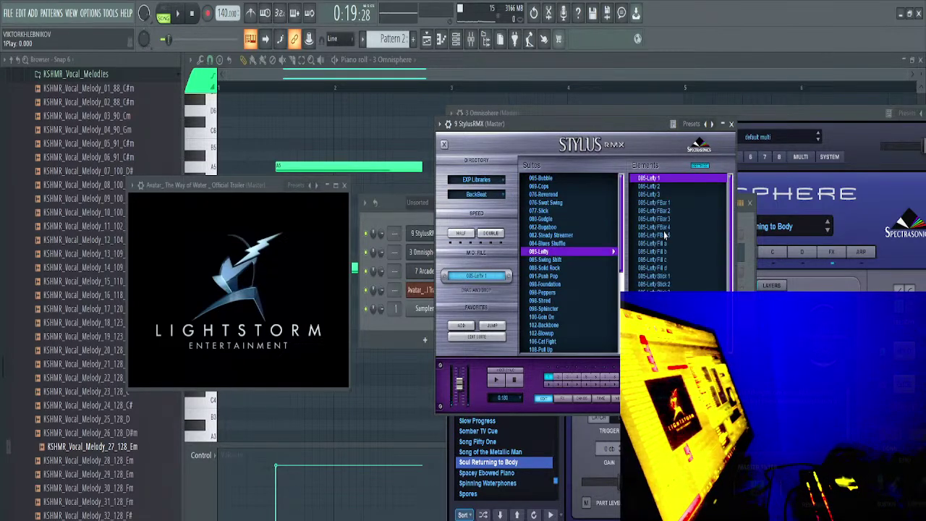
{"action": "left_click", "coordinate": [655, 226]}
Switch StylusRMX to User Favorites and audition two swing grooves from Logic Templates
{"action": "left_click", "coordinate": [481, 180]}
{"action": "left_click", "coordinate": [479, 208]}
{"action": "left_click", "coordinate": [548, 194]}
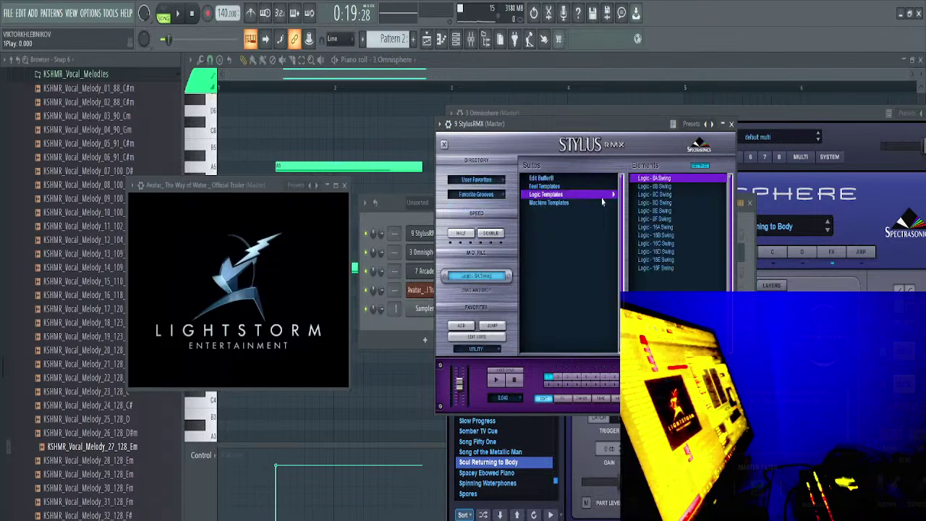
{"action": "left_click", "coordinate": [651, 197]}
{"action": "left_click", "coordinate": [655, 228]}
Switch StylusRMX to the Core Library's RMX Grooves and audition 51-Scuba Duba Beat and 60-Two Speeder LoFi
{"action": "left_click", "coordinate": [487, 179]}
{"action": "left_click", "coordinate": [478, 182]}
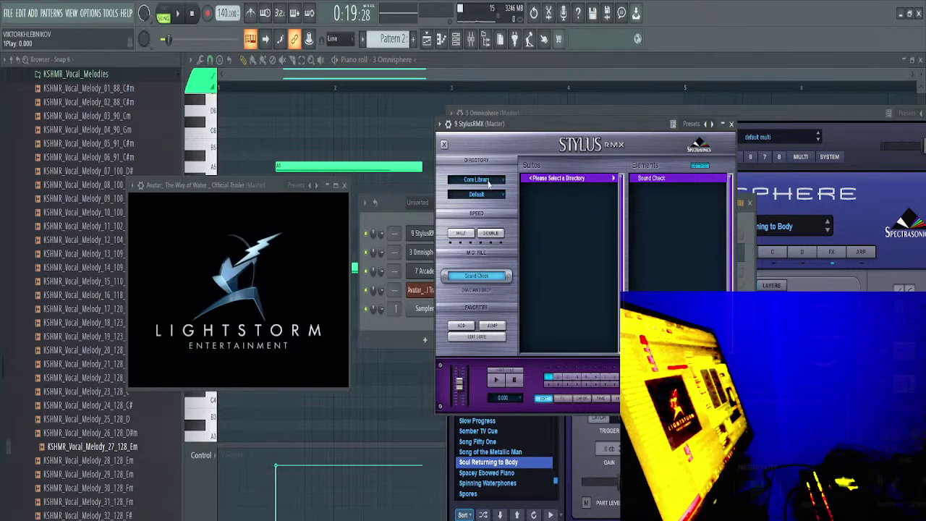
{"action": "left_click", "coordinate": [488, 183]}
{"action": "left_click", "coordinate": [488, 185]}
{"action": "left_click", "coordinate": [487, 196]}
{"action": "left_click", "coordinate": [478, 223]}
{"action": "left_click", "coordinate": [658, 188]}
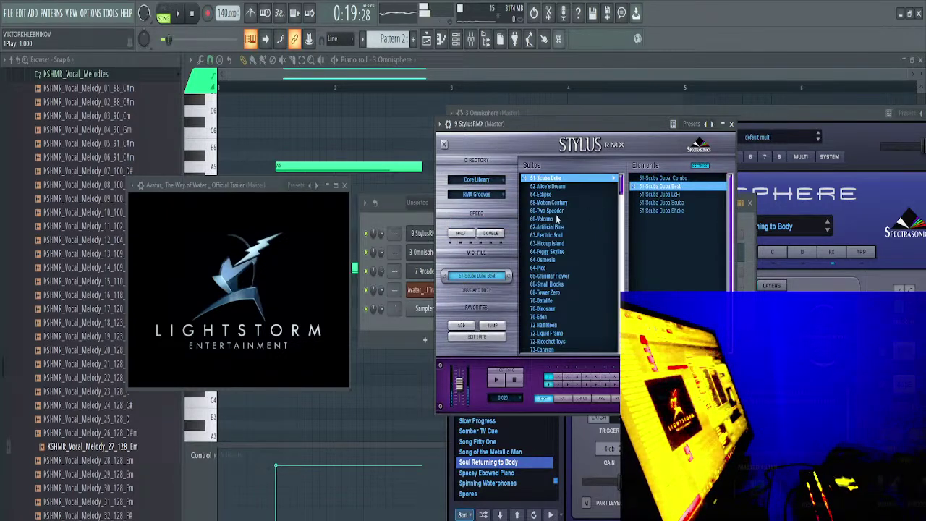
{"action": "left_click", "coordinate": [583, 212]}
{"action": "left_click", "coordinate": [644, 204]}
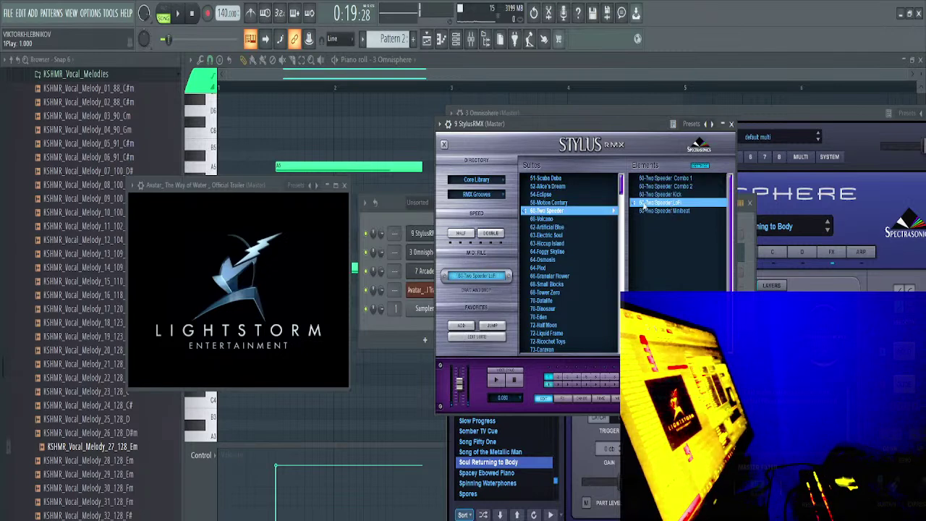
Audition the 60-Volcano suite's elements, including Eruption mix, Flexible Gas, CO2 Drum, Smoke and Sonar
{"action": "left_click", "coordinate": [559, 219]}
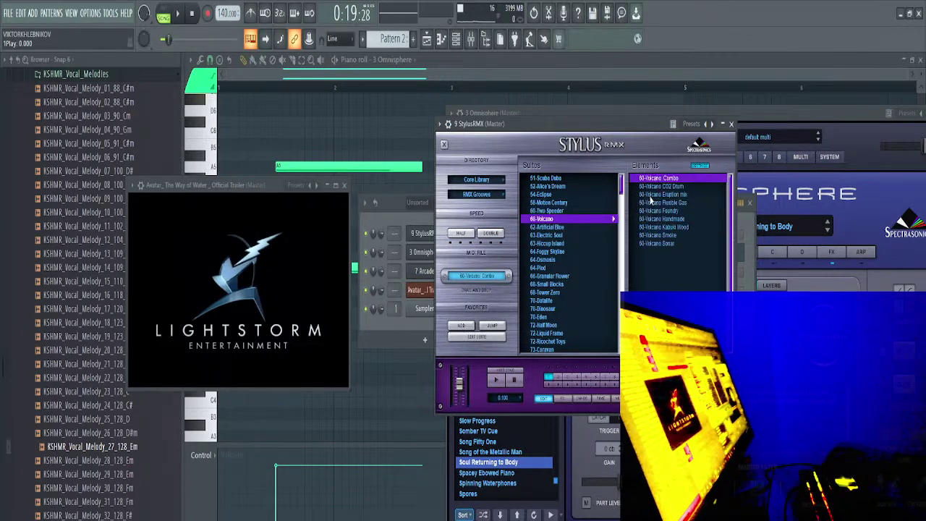
{"action": "left_click", "coordinate": [651, 196]}
{"action": "left_click", "coordinate": [655, 204]}
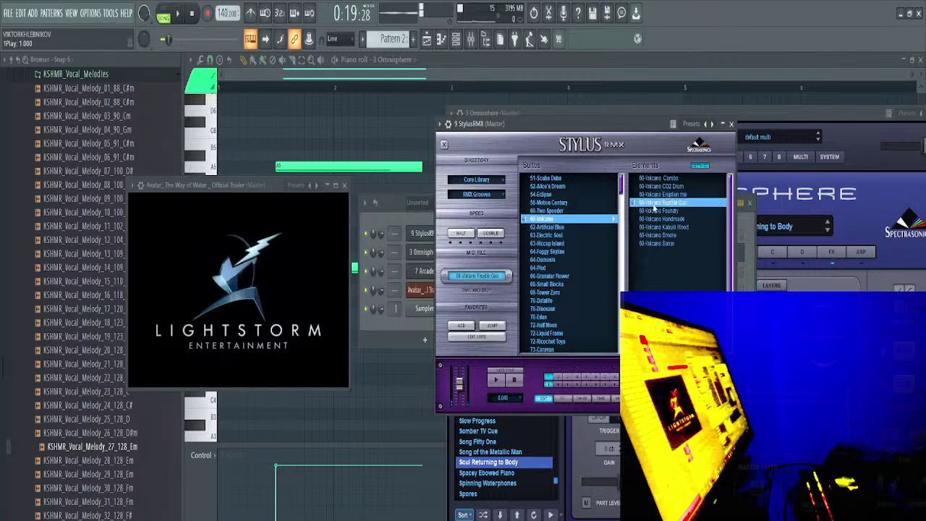
{"action": "left_click", "coordinate": [656, 187]}
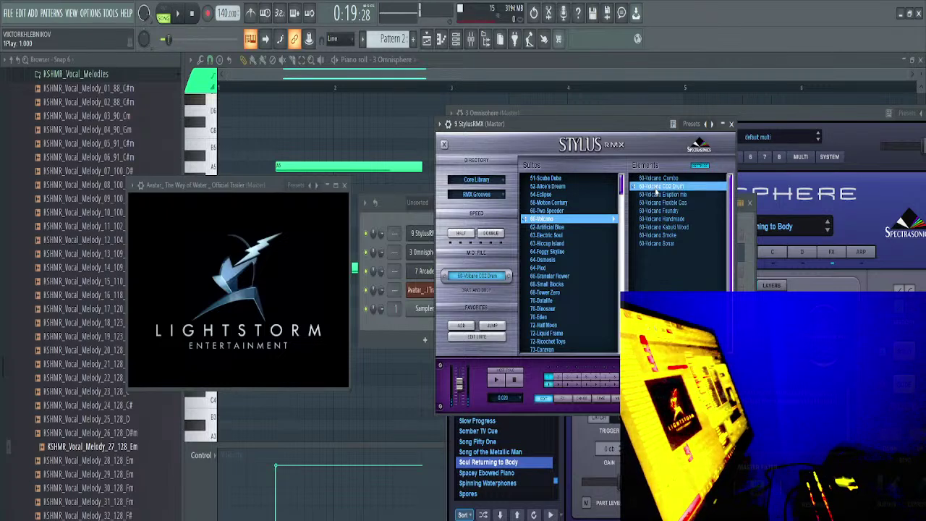
{"action": "left_click", "coordinate": [658, 228]}
{"action": "left_click", "coordinate": [662, 236]}
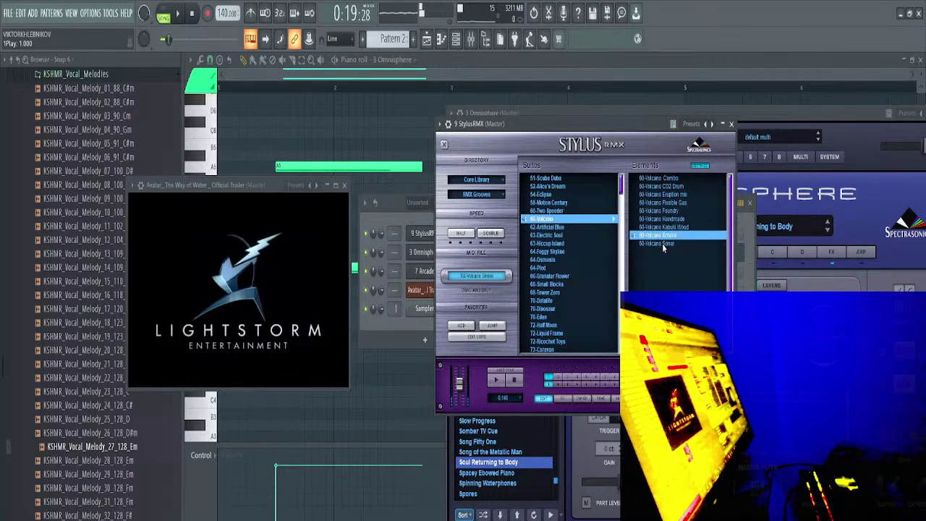
{"action": "left_click", "coordinate": [662, 243]}
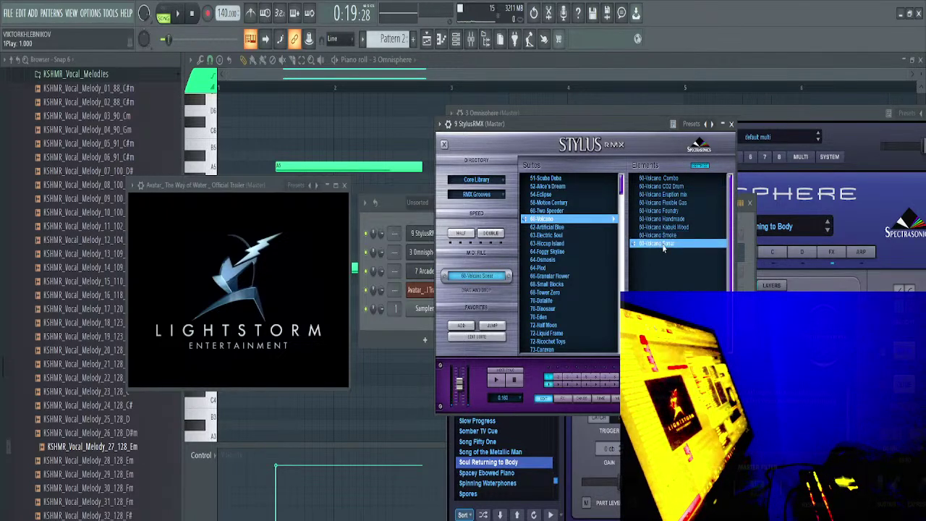
Audition the 52-Alice's Dream Illusion elements and select Tower from the 54-Eclipse suite
{"action": "left_click", "coordinate": [566, 187]}
{"action": "left_click", "coordinate": [657, 194]}
{"action": "left_click", "coordinate": [661, 211]}
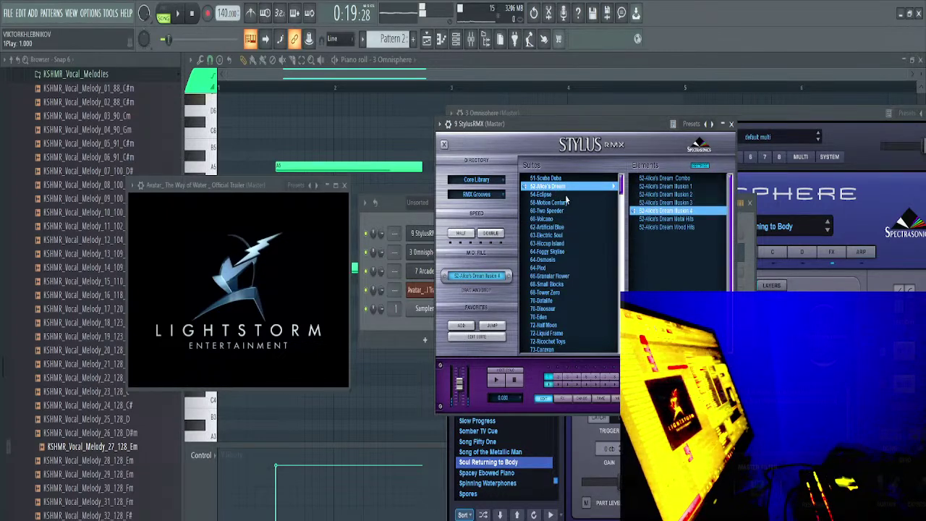
{"action": "left_click", "coordinate": [563, 196]}
{"action": "left_click", "coordinate": [660, 187]}
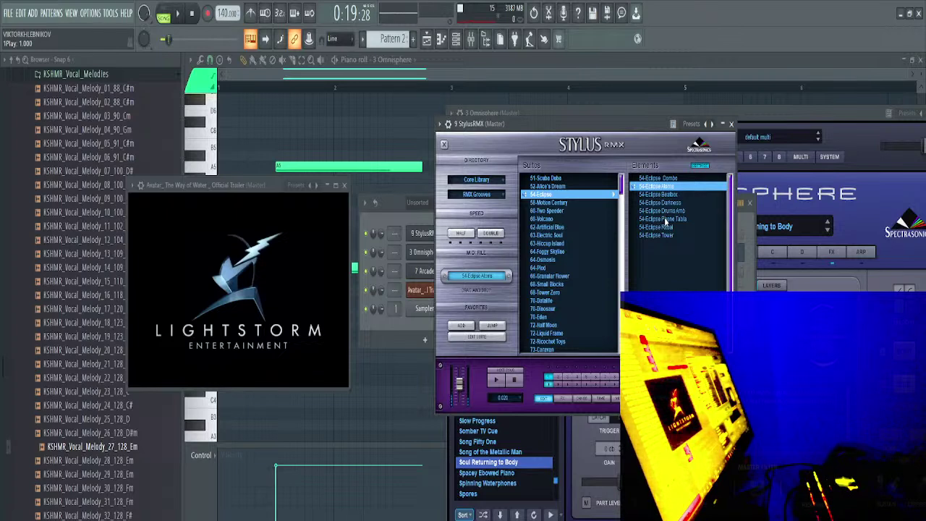
{"action": "left_click", "coordinate": [664, 219]}
{"action": "left_click", "coordinate": [661, 236]}
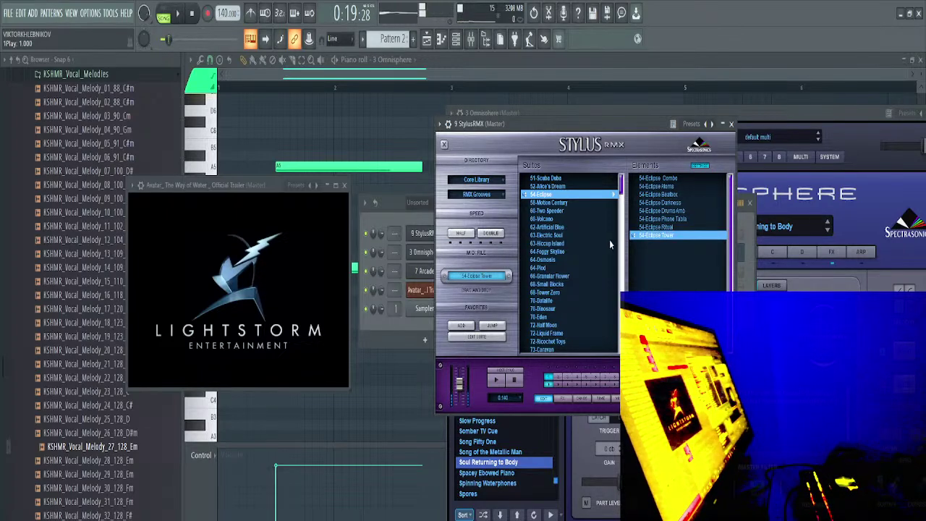
Open the StylusRMX channel's piano roll, move the trailer window clear of the piano keys and try a few notes
{"action": "left_click", "coordinate": [731, 124]}
{"action": "left_click", "coordinate": [427, 250]}
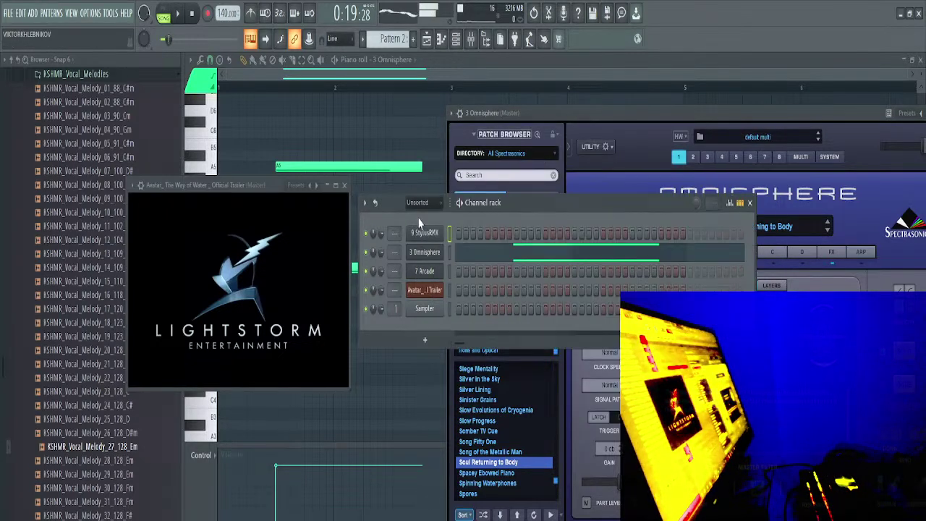
{"action": "right_click", "coordinate": [425, 232]}
{"action": "left_click", "coordinate": [459, 241]}
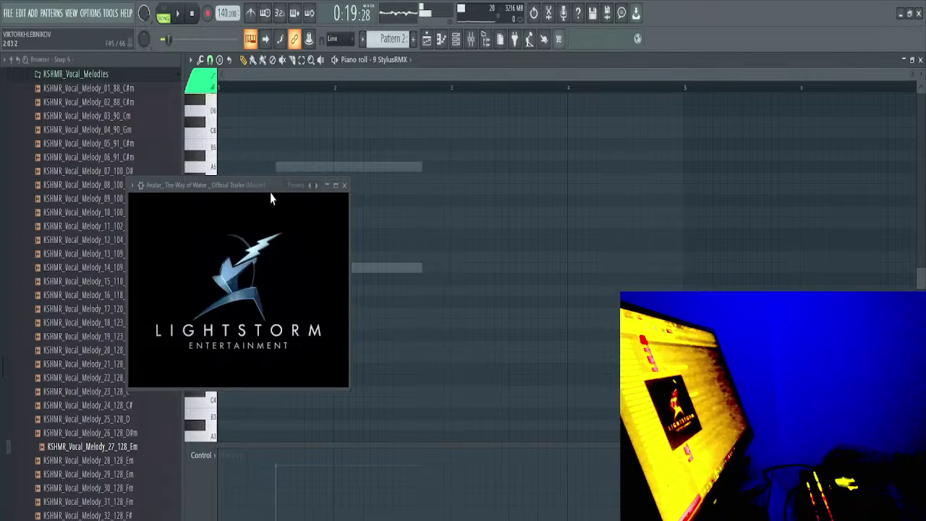
{"action": "left_click_drag", "start_coordinate": [270, 185], "coordinate": [144, 319]}
{"action": "left_click", "coordinate": [211, 267]}
{"action": "left_click", "coordinate": [213, 230]}
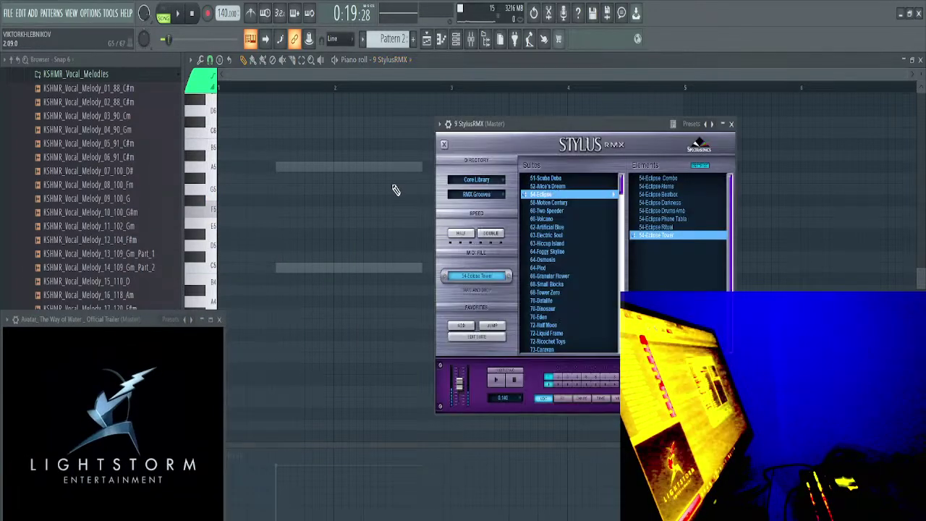
Preview 54-Eclipse Tower in StylusRMX and test which notes trigger it
{"action": "key", "text": "s"}
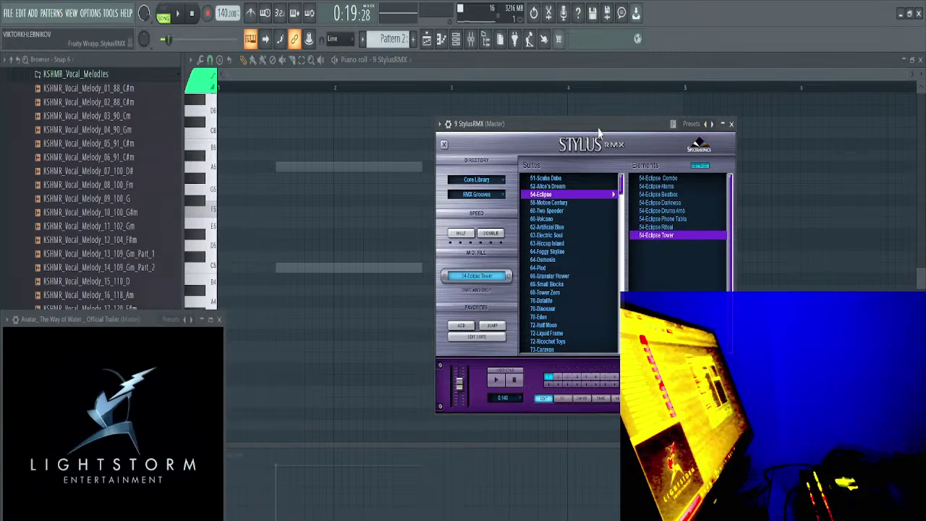
{"action": "key", "text": "w"}
{"action": "left_click", "coordinate": [674, 237]}
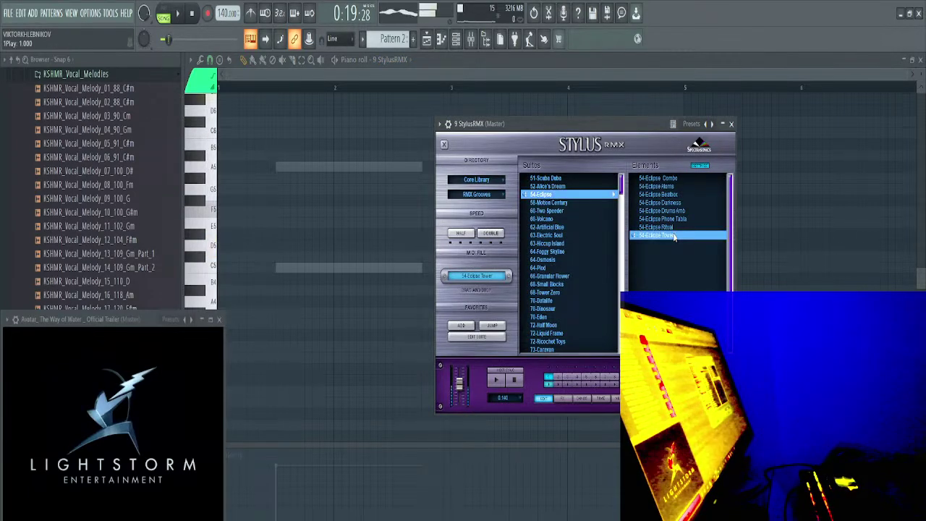
{"action": "key", "text": "e"}
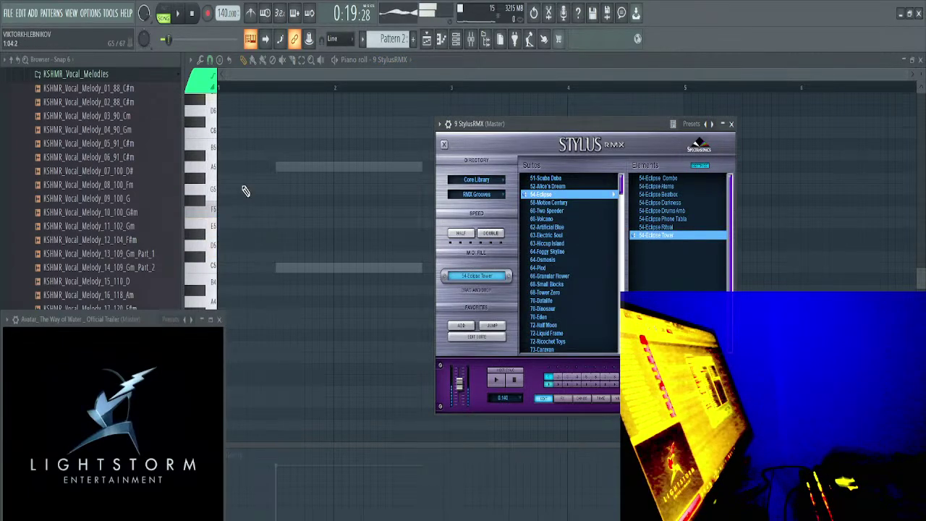
{"action": "left_click", "coordinate": [216, 138]}
{"action": "left_click", "coordinate": [215, 270]}
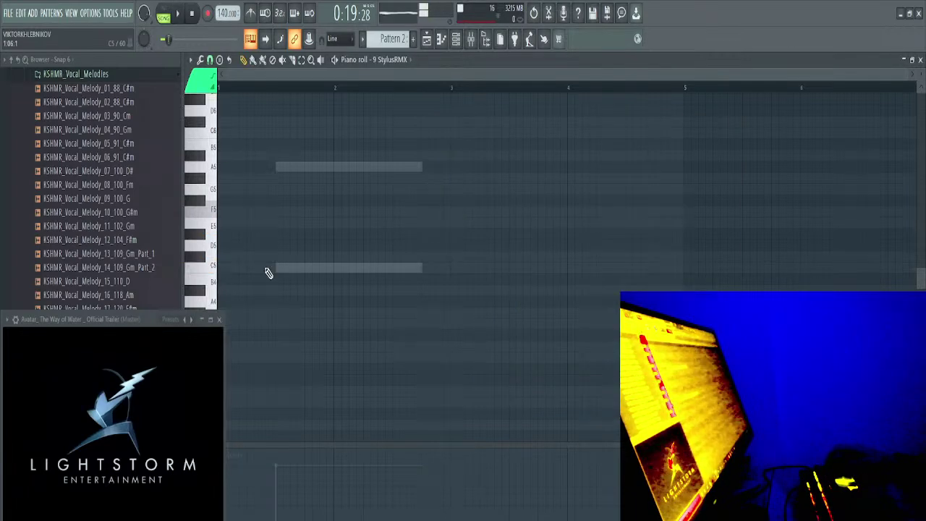
Reopen StylusRMX from the channel rack and preview 54-Eclipse Tower, stopping it after a short listen
{"action": "left_click", "coordinate": [456, 39]}
{"action": "right_click", "coordinate": [438, 233]}
{"action": "left_click", "coordinate": [469, 233]}
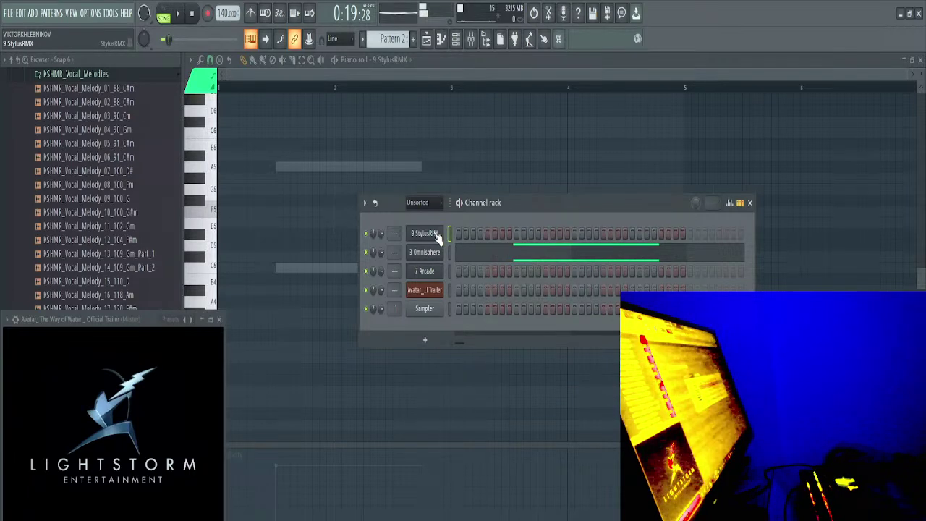
{"action": "left_click", "coordinate": [438, 234]}
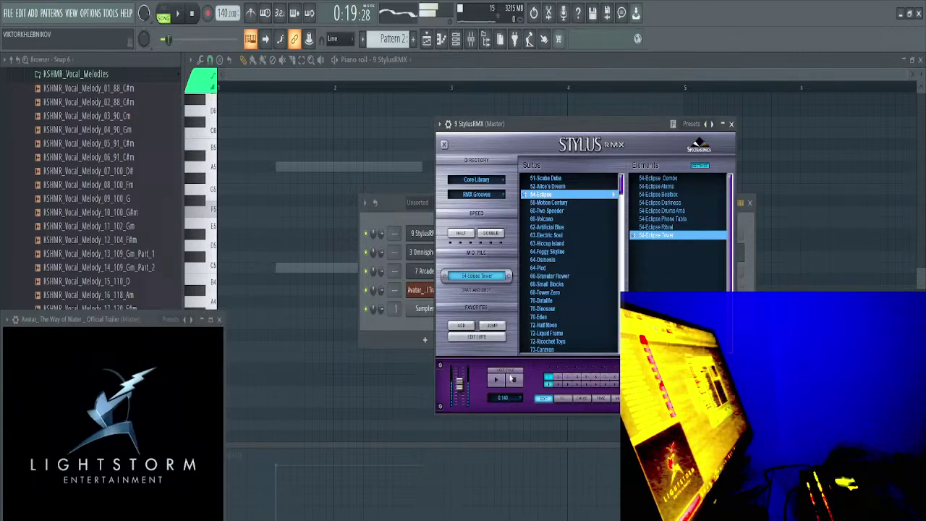
{"action": "left_click", "coordinate": [515, 381]}
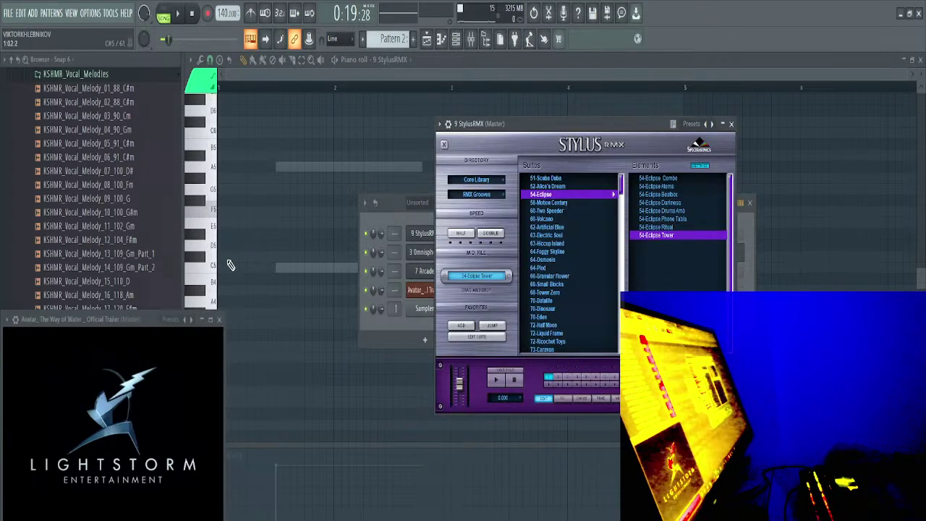
Move the trailer window clear of the piano keys and test StylusRMX notes from the middle down to the low octaves
{"action": "left_click", "coordinate": [215, 265]}
{"action": "left_click", "coordinate": [217, 186]}
{"action": "scroll", "coordinate": [217, 155], "scroll_direction": "up", "scroll_amount": 3}
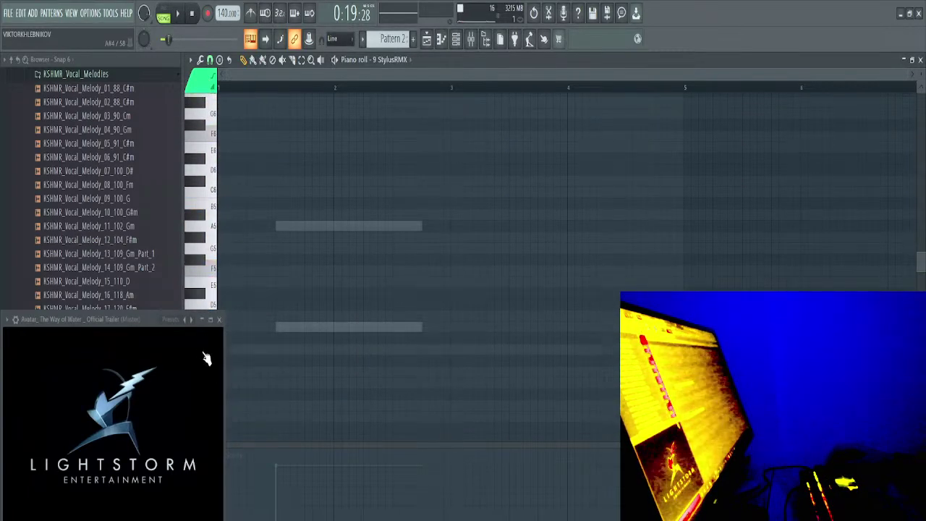
{"action": "left_click_drag", "start_coordinate": [145, 320], "coordinate": [503, 215]}
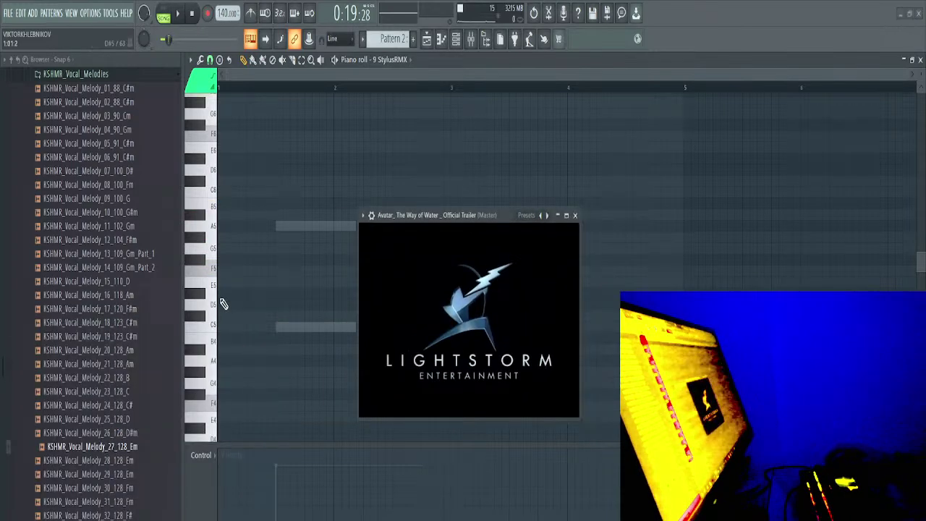
{"action": "scroll", "coordinate": [210, 293], "scroll_direction": "down", "scroll_amount": 10}
{"action": "left_click_drag", "start_coordinate": [211, 279], "coordinate": [214, 406]}
Draw a C3 note for StylusRMX in line with the Omnisphere notes and play it back, moving the trailer window aside
{"action": "left_click", "coordinate": [287, 396]}
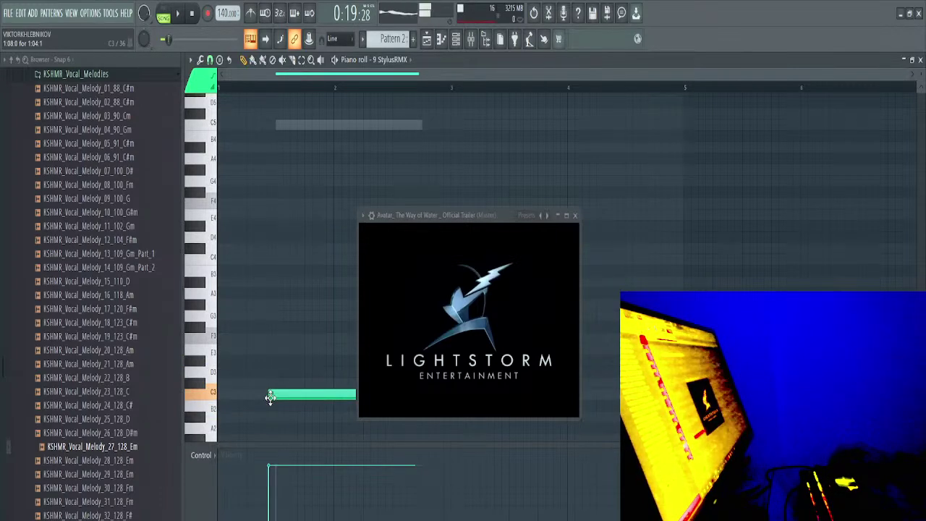
{"action": "key", "text": "space"}
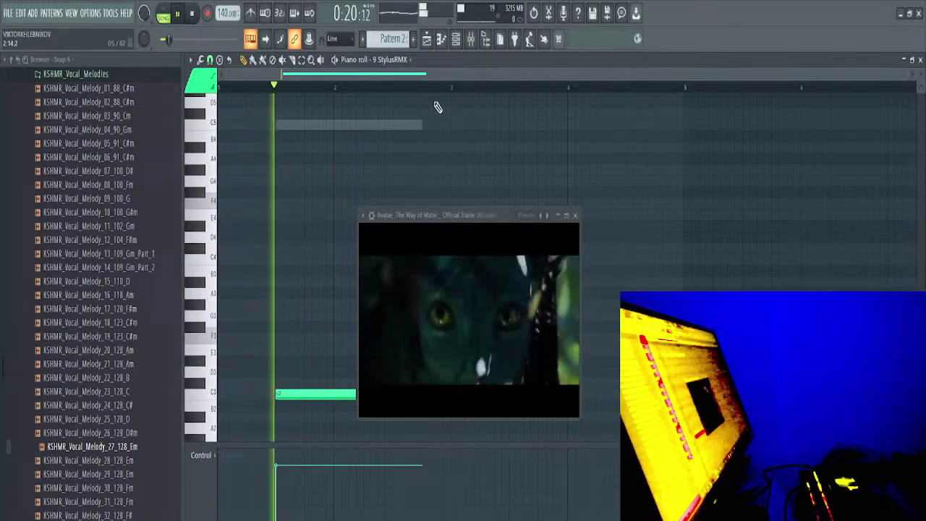
{"action": "left_click", "coordinate": [456, 39]}
{"action": "left_click_drag", "start_coordinate": [427, 217], "coordinate": [134, 185]}
{"action": "key", "text": "space"}
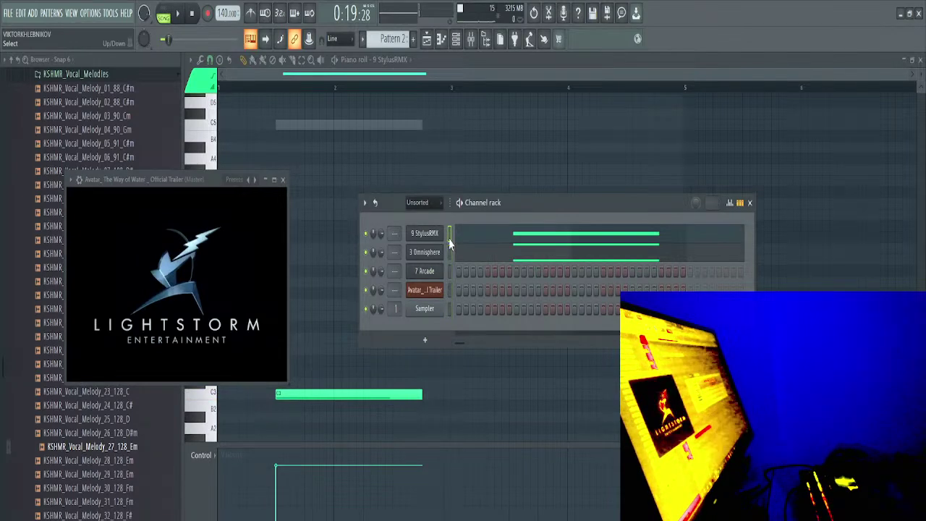
Add a second StylusRMX channel and audition 58-Motion Century elements, including Gategroove, Hi-Res and Vocal Slicer
{"action": "left_click", "coordinate": [438, 233]}
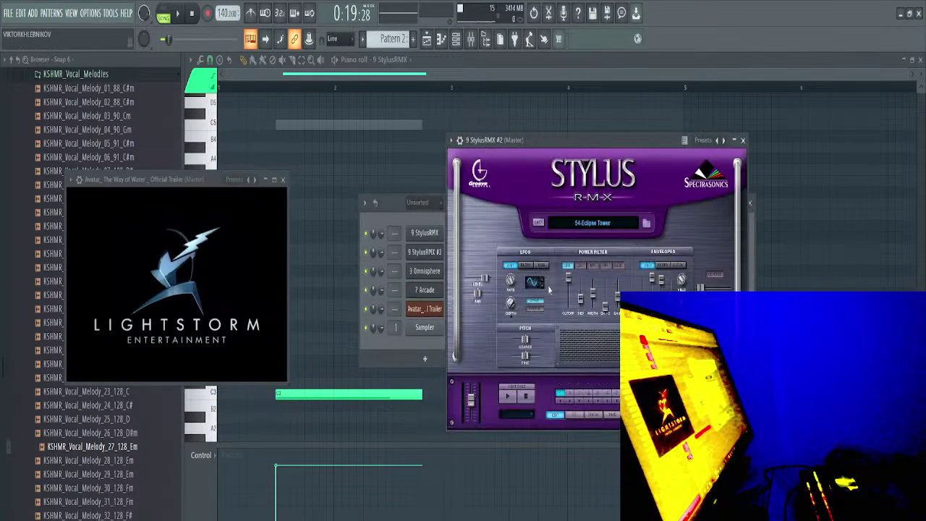
{"action": "left_click", "coordinate": [594, 223]}
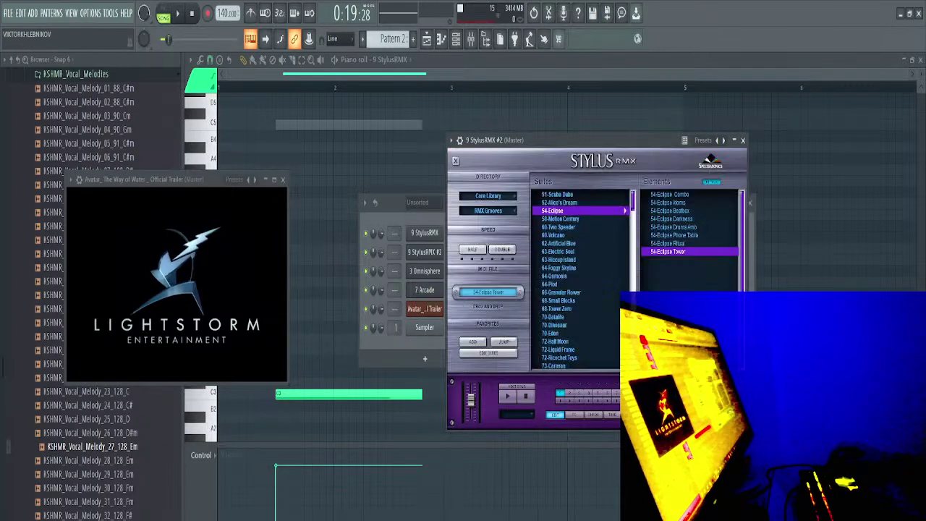
{"action": "left_click", "coordinate": [575, 220]}
{"action": "left_click", "coordinate": [680, 228]}
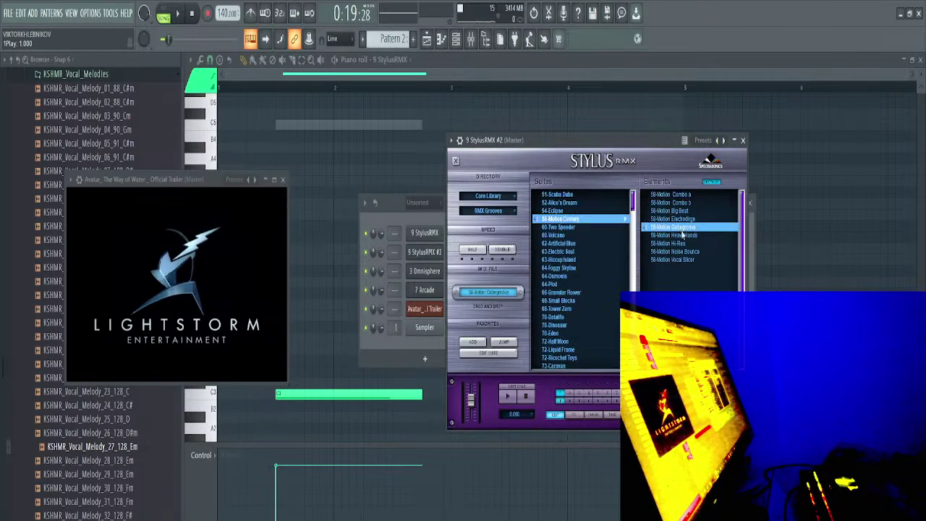
{"action": "left_click", "coordinate": [684, 244]}
{"action": "left_click", "coordinate": [687, 260]}
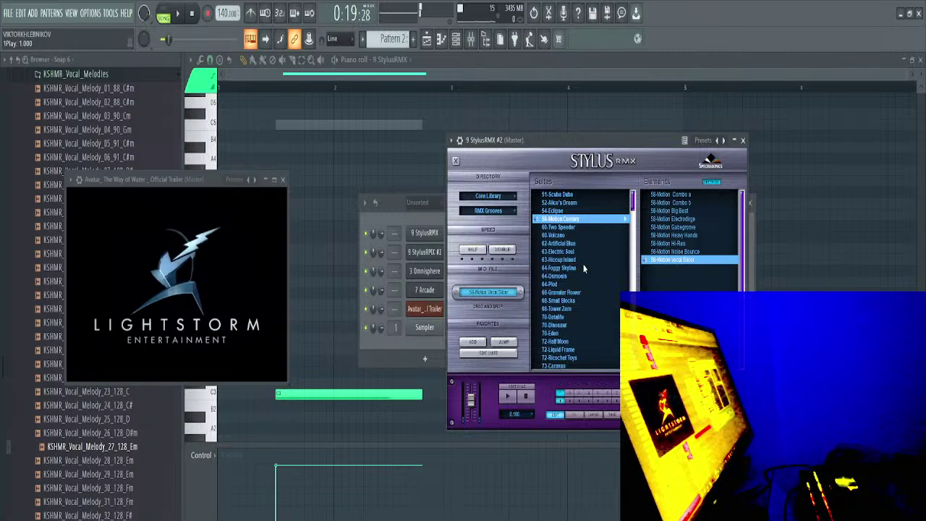
Audition a 64-Foggy Skyline element and the 70-Dinosaur elements Generator and Drum Mix in the second StylusRMX
{"action": "left_click", "coordinate": [583, 268]}
{"action": "left_click", "coordinate": [686, 219]}
{"action": "left_click", "coordinate": [561, 325]}
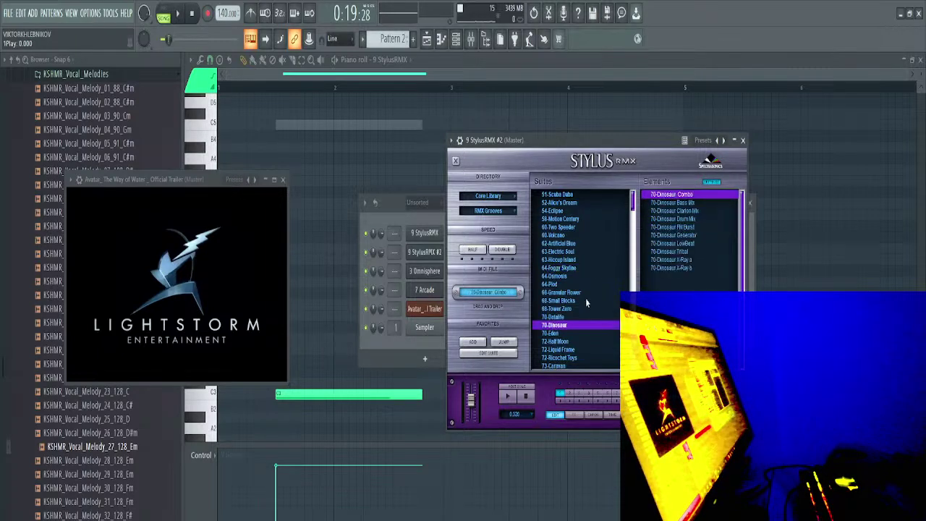
{"action": "left_click", "coordinate": [661, 235]}
{"action": "left_click", "coordinate": [672, 219]}
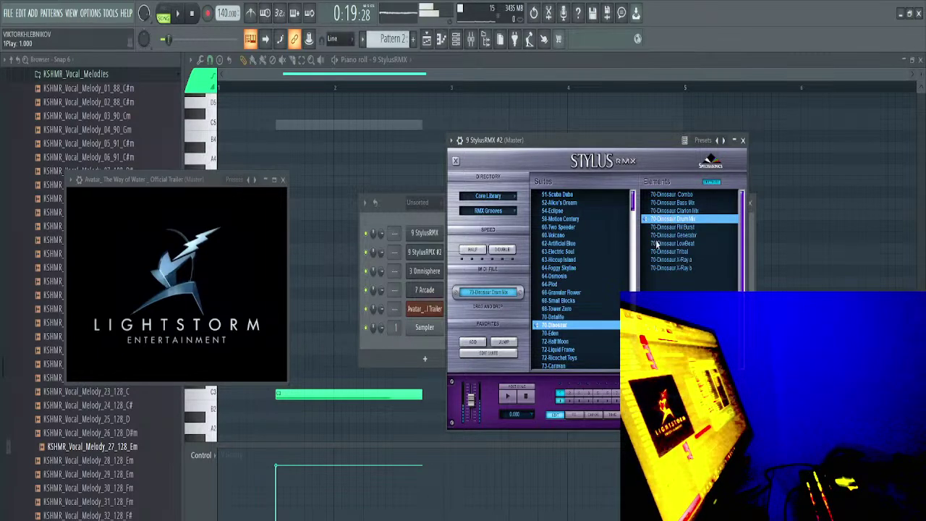
Load Vocorona a from the 66-Granular Flower suite in the second StylusRMX and close its window
{"action": "left_click", "coordinate": [563, 293]}
{"action": "left_click", "coordinate": [682, 244]}
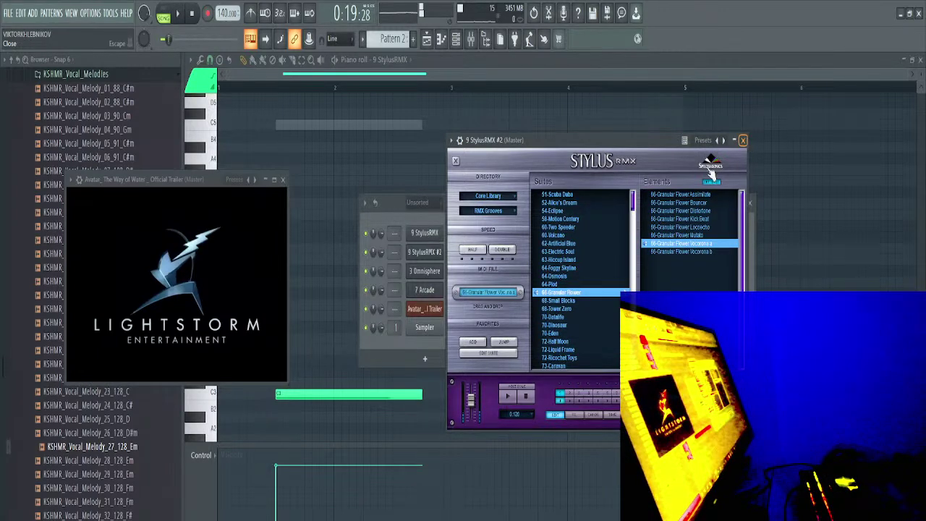
{"action": "left_click", "coordinate": [743, 142]}
Insert an 8 Trilian channel and filter its patch browser to the ARP + BPM category
{"action": "right_click", "coordinate": [437, 232]}
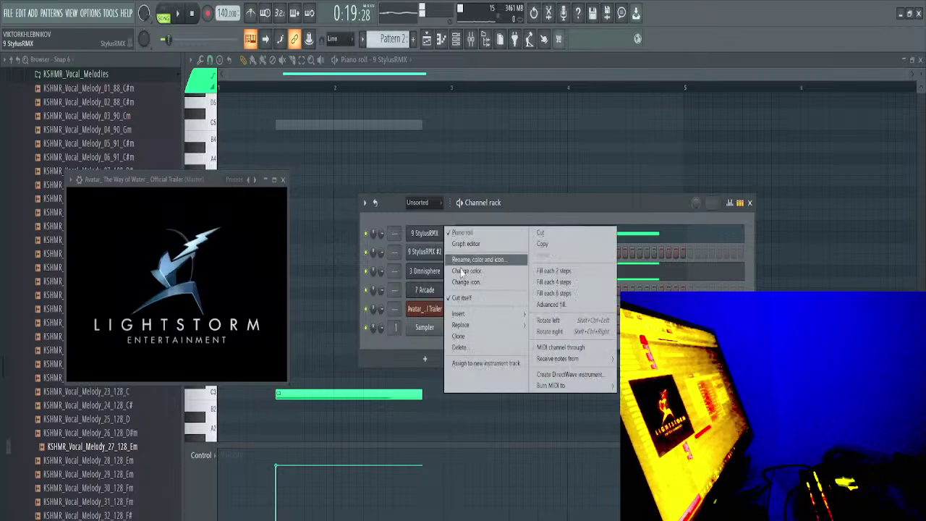
{"action": "mouse_move", "coordinate": [463, 313]}
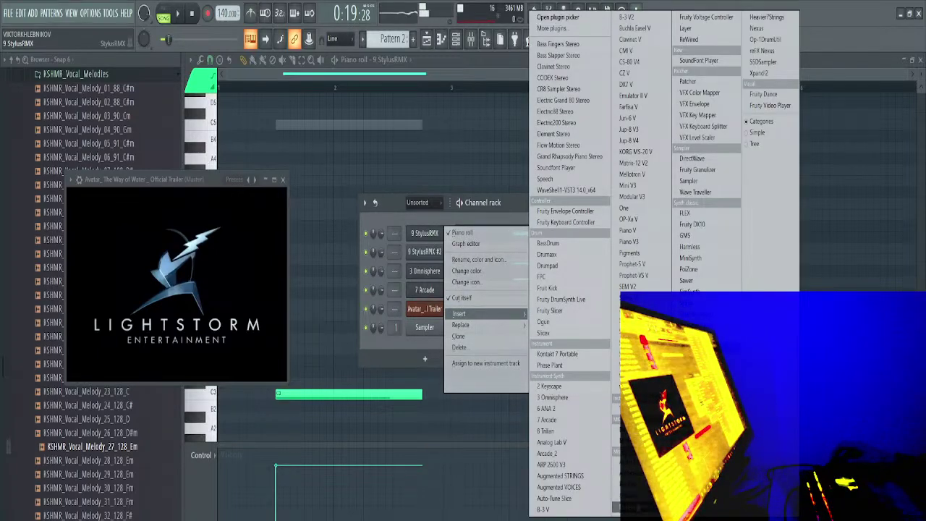
{"action": "left_click", "coordinate": [554, 432]}
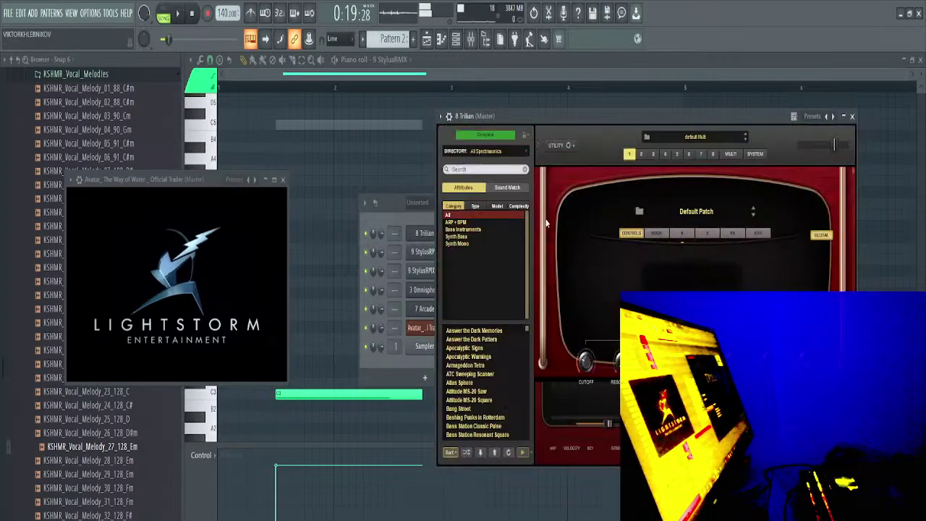
{"action": "left_click", "coordinate": [463, 223]}
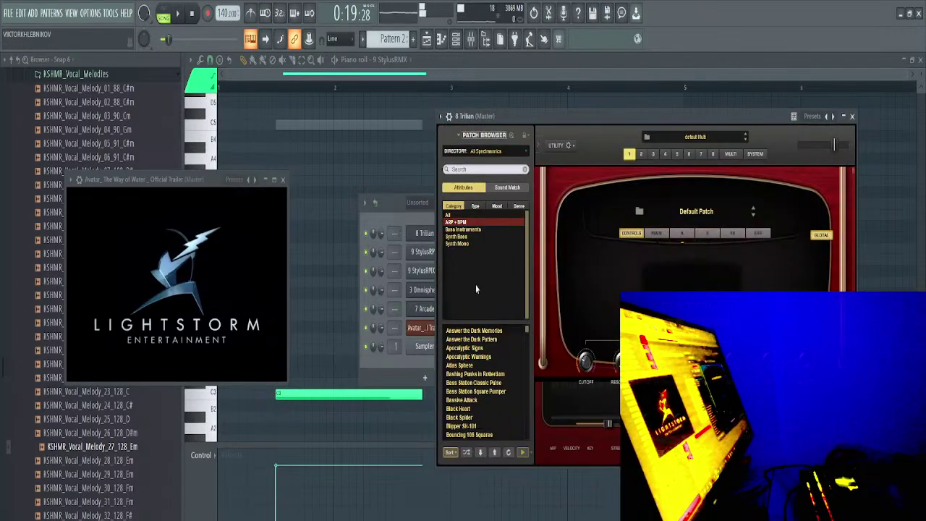
Audition Trilian patches Apocalyptic Warnings, Bass Station Square Pumper, Bassive Attack, Answer the Dark Pattern and Answer the Dark Memories
{"action": "left_click", "coordinate": [490, 357]}
{"action": "left_click", "coordinate": [486, 391]}
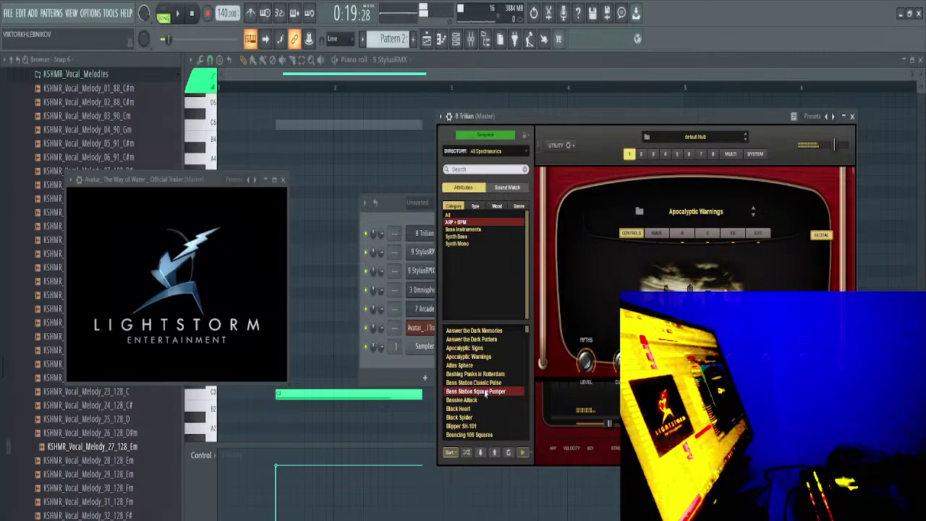
{"action": "scroll", "coordinate": [487, 387], "scroll_direction": "down", "scroll_amount": 1}
{"action": "left_click", "coordinate": [480, 368]}
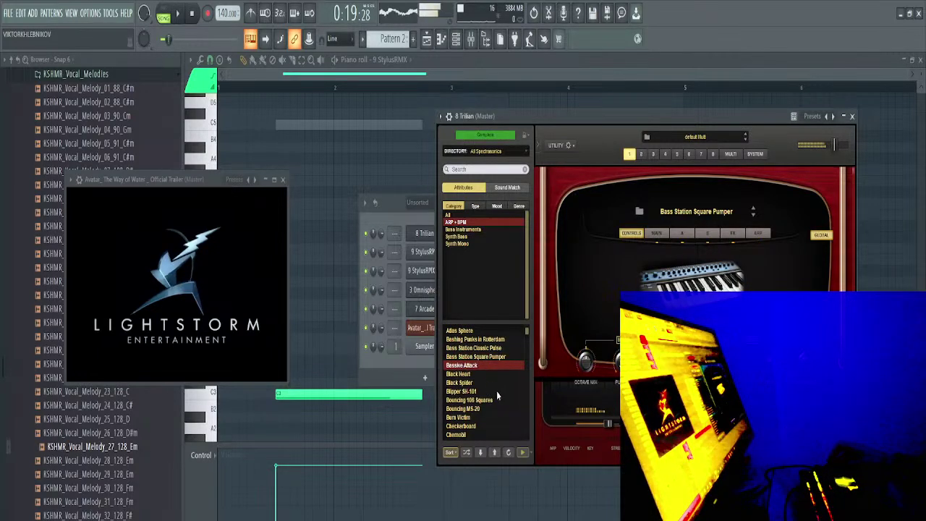
{"action": "scroll", "coordinate": [496, 391], "scroll_direction": "up", "scroll_amount": 1}
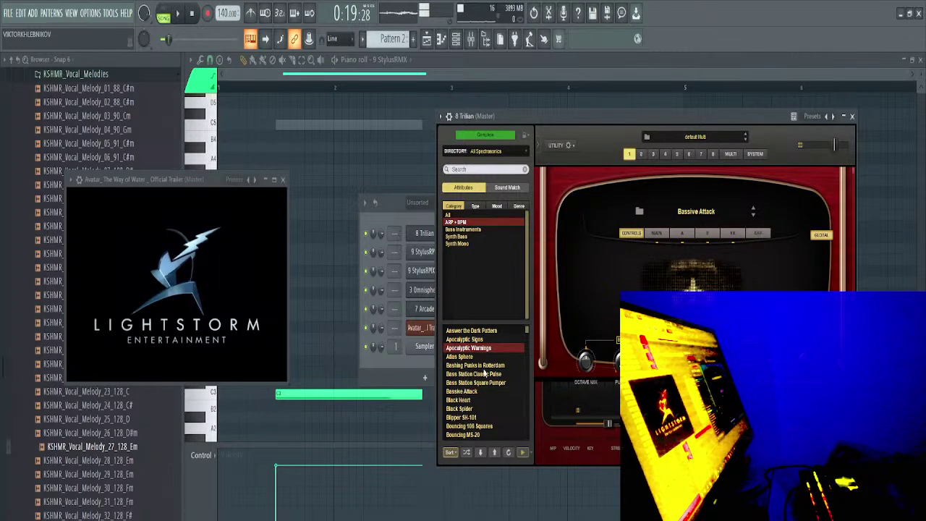
{"action": "scroll", "coordinate": [481, 365], "scroll_direction": "up", "scroll_amount": 1}
{"action": "left_click", "coordinate": [474, 339]}
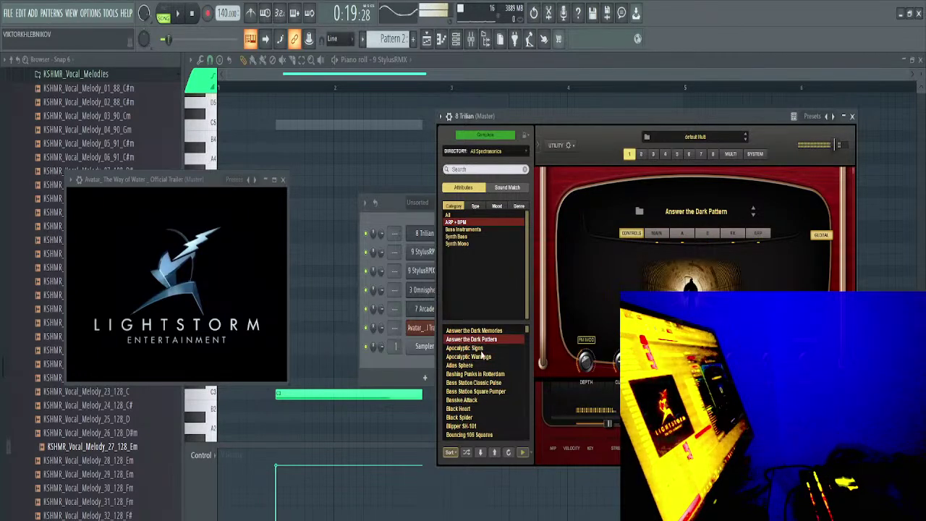
{"action": "left_click", "coordinate": [480, 332]}
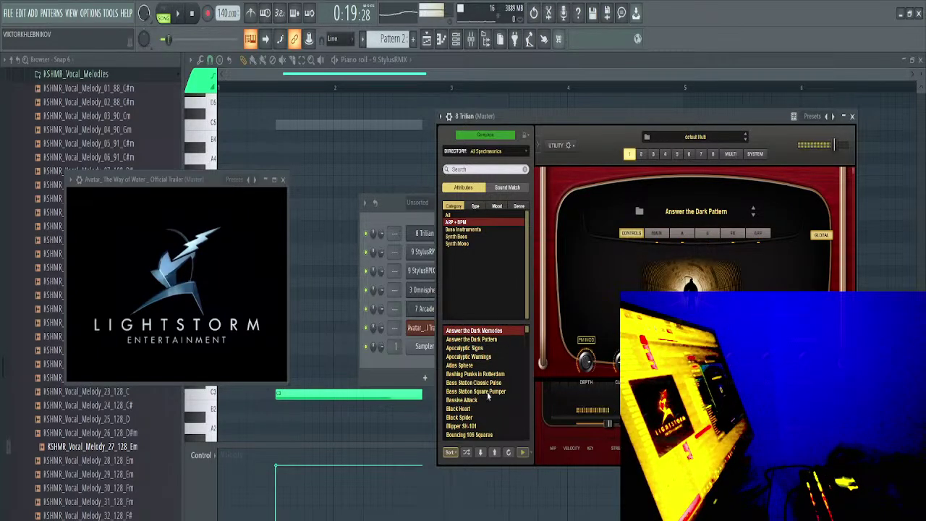
Audition the Trilian patches Bouncing 106 Squares, Chewing Plastic 1, Classic 303 Reso Saw and CS-80 Sub Noise Groove
{"action": "scroll", "coordinate": [478, 393], "scroll_direction": "down", "scroll_amount": 6}
{"action": "scroll", "coordinate": [479, 394], "scroll_direction": "down", "scroll_amount": 3}
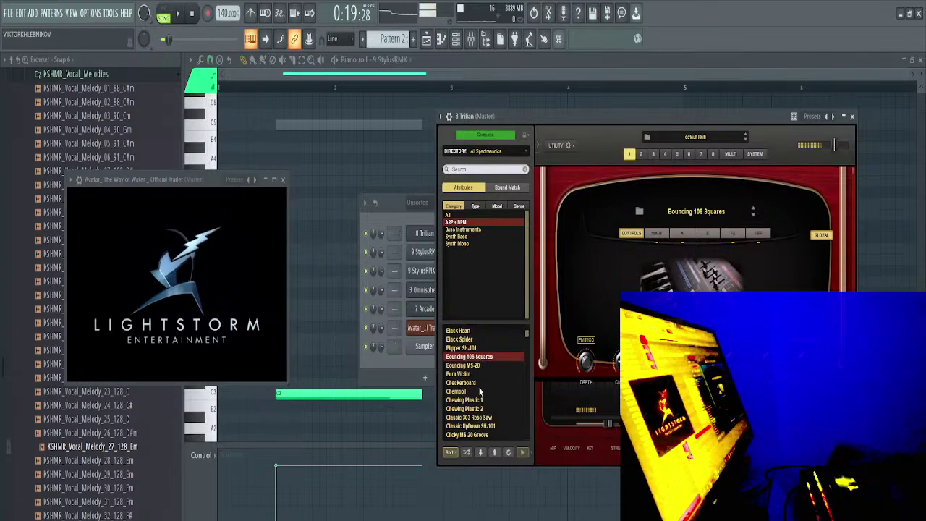
{"action": "left_click", "coordinate": [478, 400]}
{"action": "scroll", "coordinate": [481, 403], "scroll_direction": "down", "scroll_amount": 3}
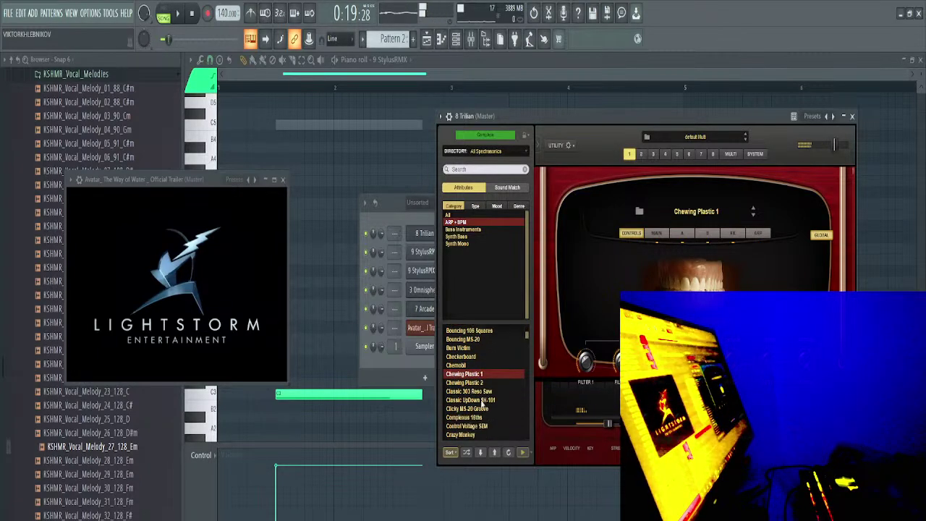
{"action": "left_click", "coordinate": [481, 392]}
{"action": "scroll", "coordinate": [481, 394], "scroll_direction": "down", "scroll_amount": 5}
{"action": "left_click", "coordinate": [472, 402]}
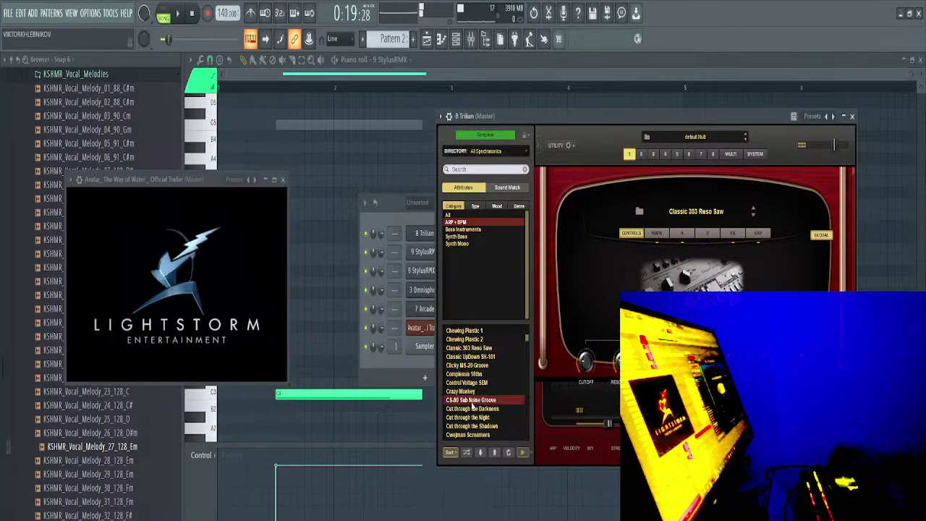
Audition the Trilian patches Cut through the Shadows, Cwejman Redemption and Dancin' Little Phatty
{"action": "scroll", "coordinate": [487, 402], "scroll_direction": "down", "scroll_amount": 5}
{"action": "left_click", "coordinate": [483, 383]}
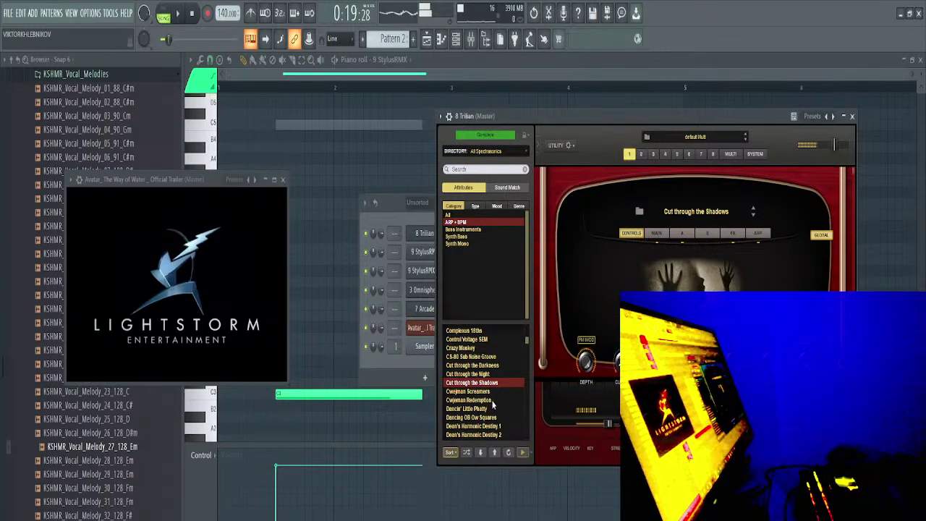
{"action": "left_click", "coordinate": [470, 400]}
{"action": "left_click", "coordinate": [490, 410]}
{"action": "scroll", "coordinate": [492, 413], "scroll_direction": "down", "scroll_amount": 3}
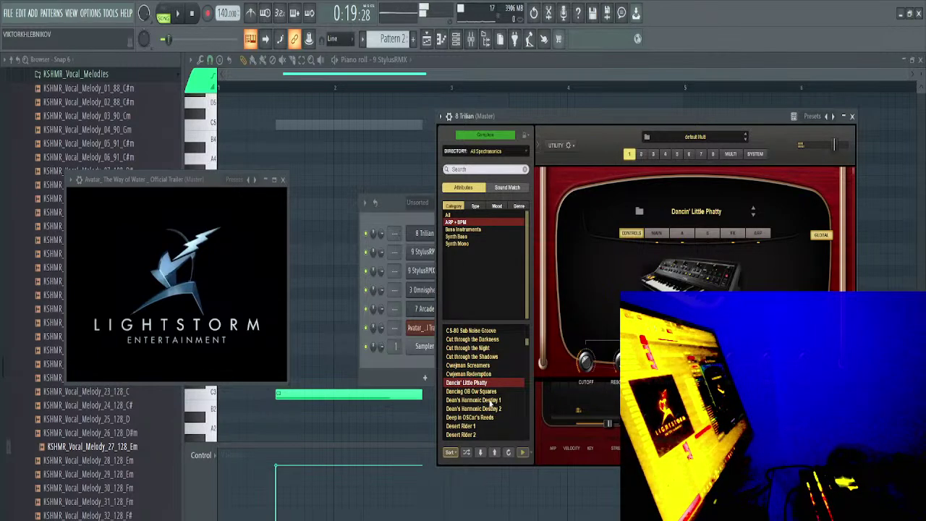
Audition the Trilian patches Dean's Harmonic Destiny 1, Deep in OSCar's Reeds and Desert Rider 2
{"action": "left_click", "coordinate": [488, 400]}
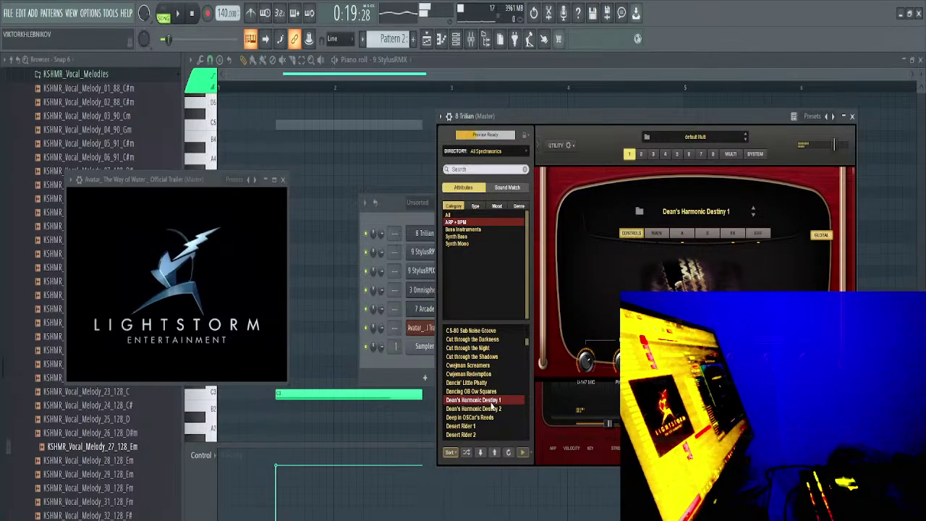
{"action": "left_click", "coordinate": [490, 419]}
{"action": "scroll", "coordinate": [491, 418], "scroll_direction": "down", "scroll_amount": 5}
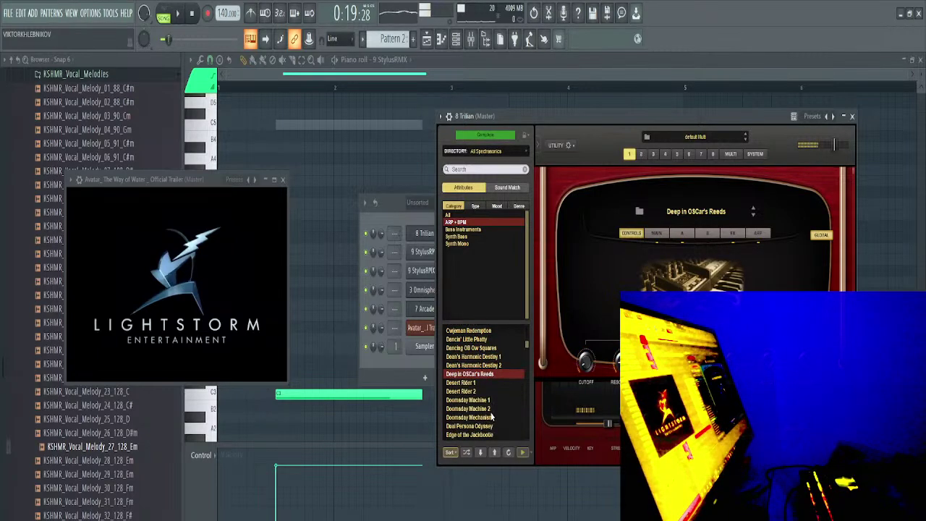
{"action": "left_click", "coordinate": [489, 393]}
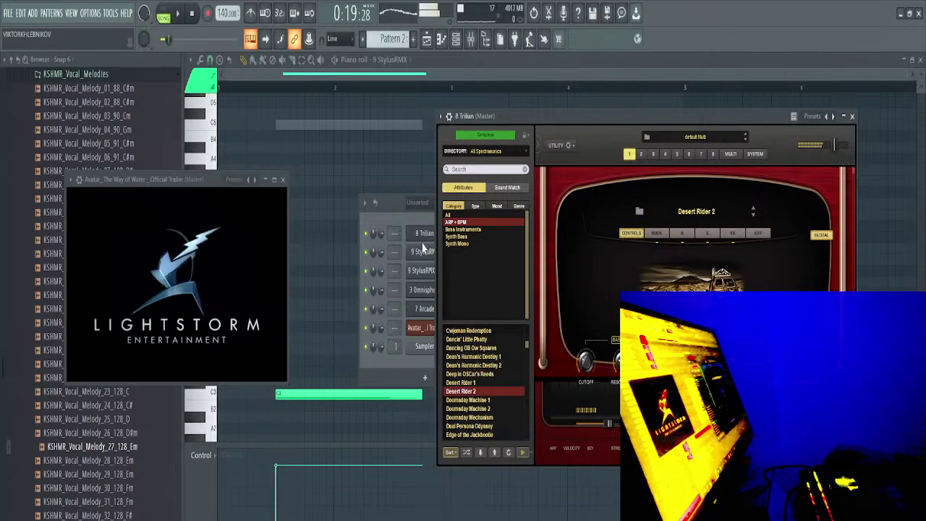
Switch between the StylusRMX and Trilian windows, return to Trilian and select the Doomsday Mechanism patch
{"action": "left_click", "coordinate": [424, 234]}
{"action": "left_click", "coordinate": [424, 234]}
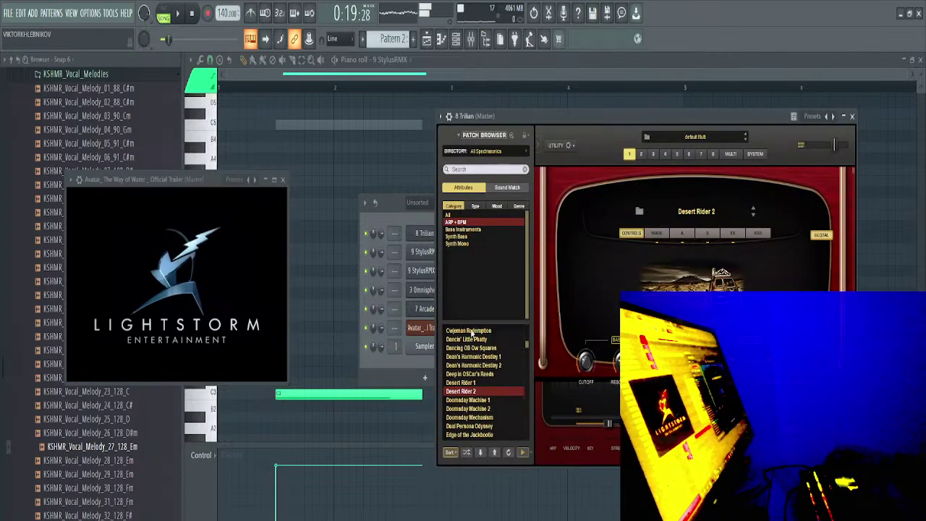
{"action": "left_click", "coordinate": [421, 269]}
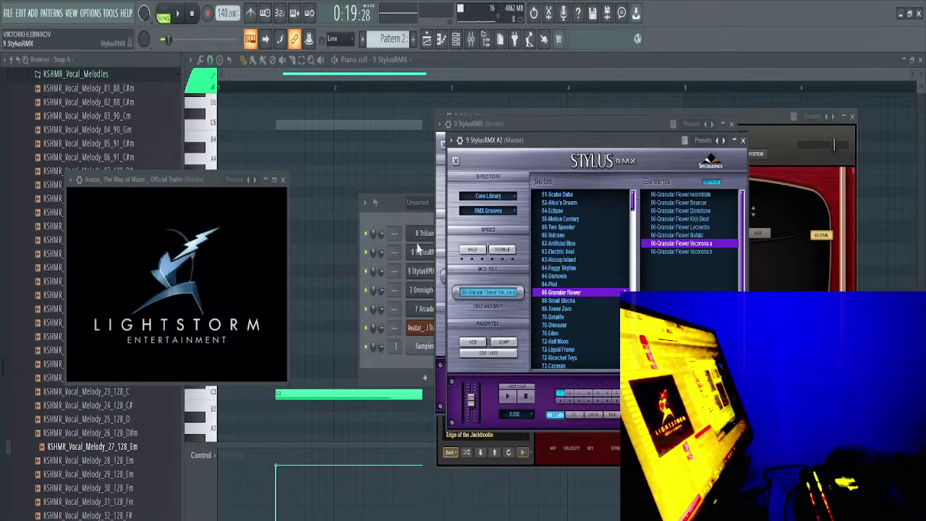
{"action": "left_click", "coordinate": [423, 234]}
{"action": "left_click", "coordinate": [469, 417]}
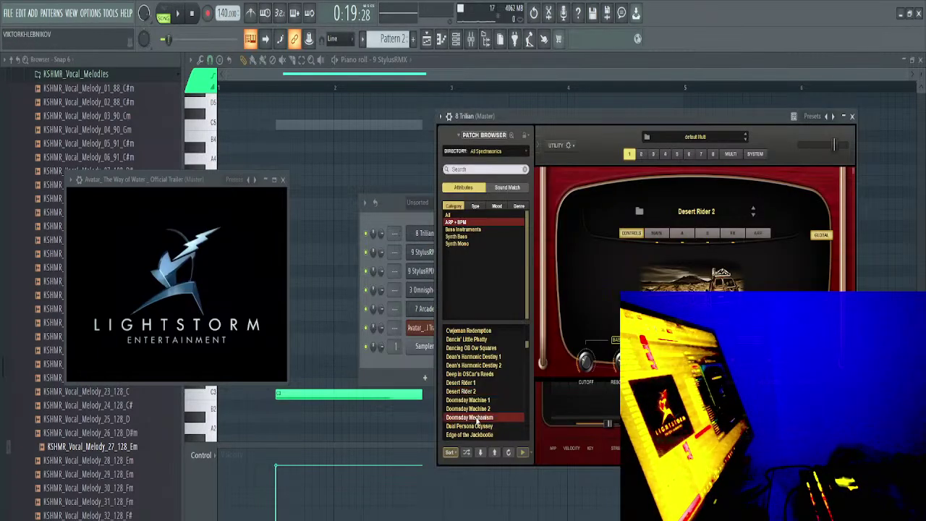
Audition the Trilian patches Doomsday Mechanism, Dual Persona Odyssey and Eighties SH-101, ending on Electric Train Trip 2
{"action": "key", "text": "space"}
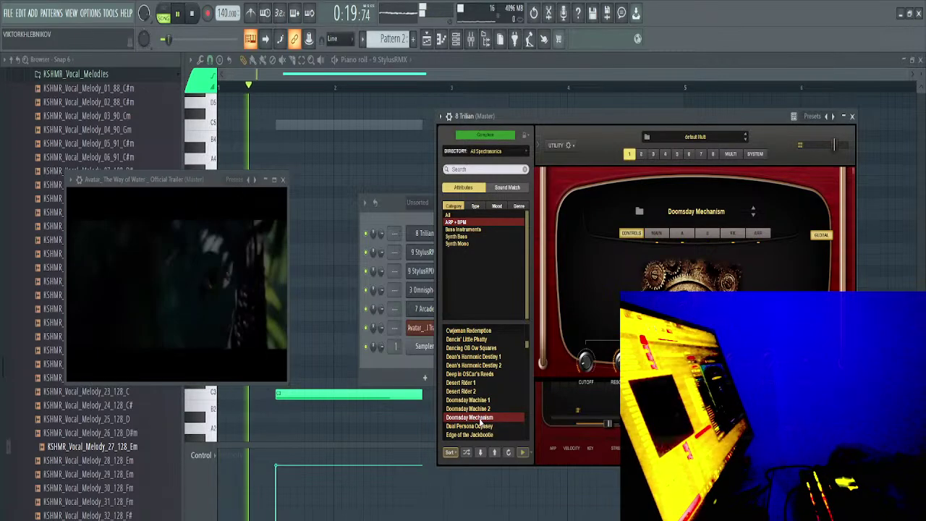
{"action": "left_click", "coordinate": [477, 427]}
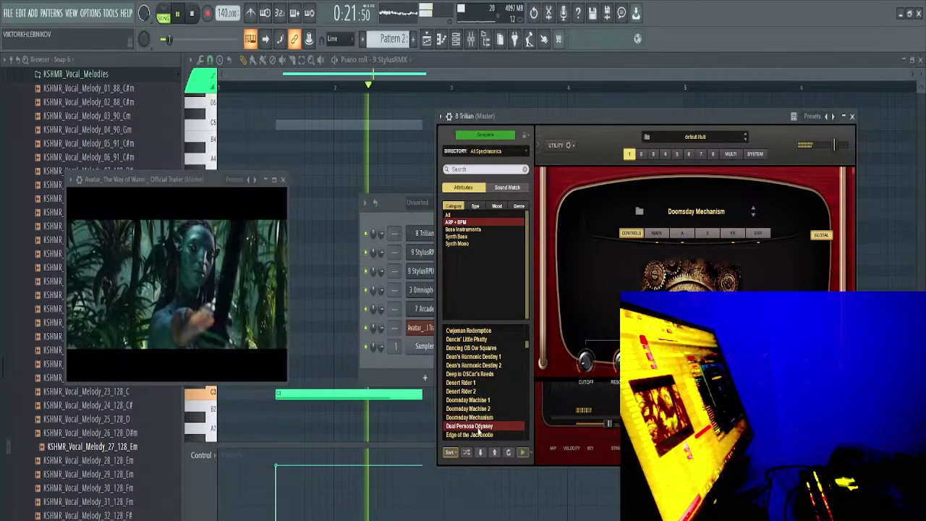
{"action": "scroll", "coordinate": [487, 416], "scroll_direction": "down", "scroll_amount": 1}
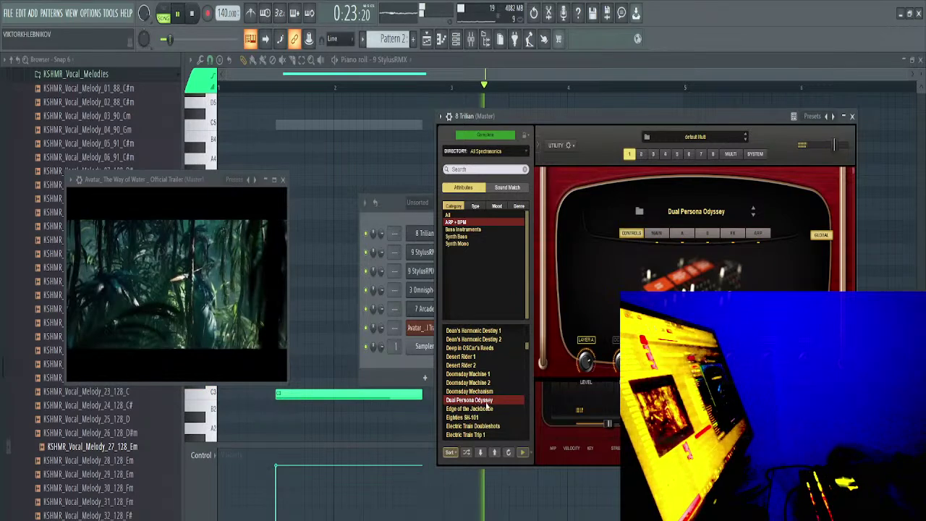
{"action": "left_click", "coordinate": [487, 418]}
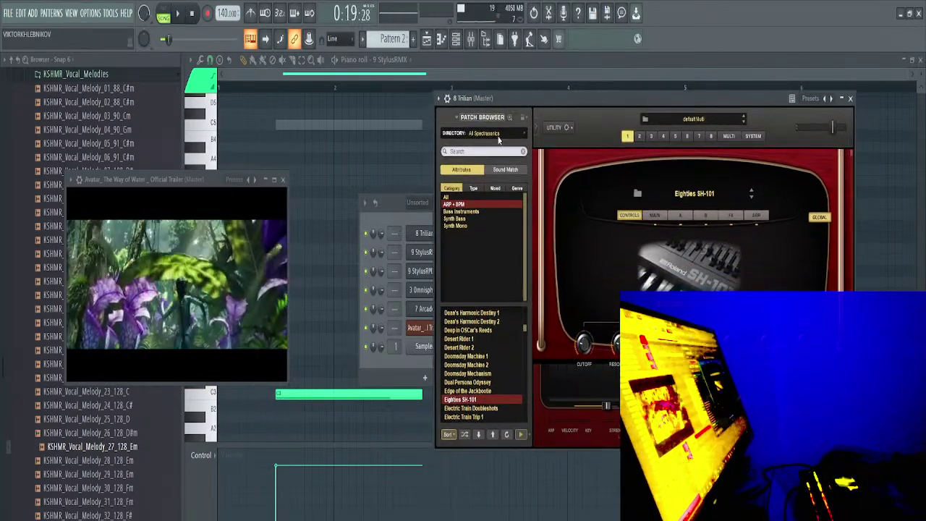
{"action": "left_click", "coordinate": [474, 382]}
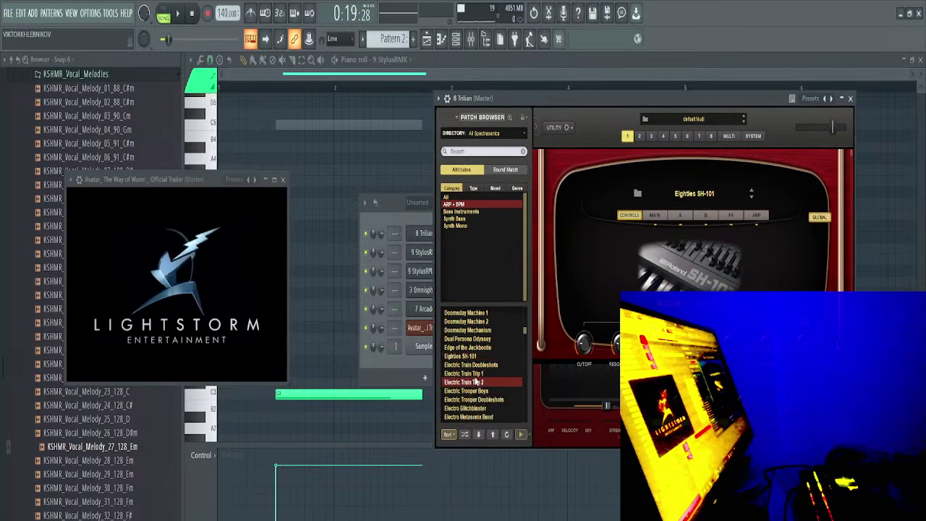
Close the Trilian window and both StylusRMX windows
{"action": "left_click", "coordinate": [850, 98]}
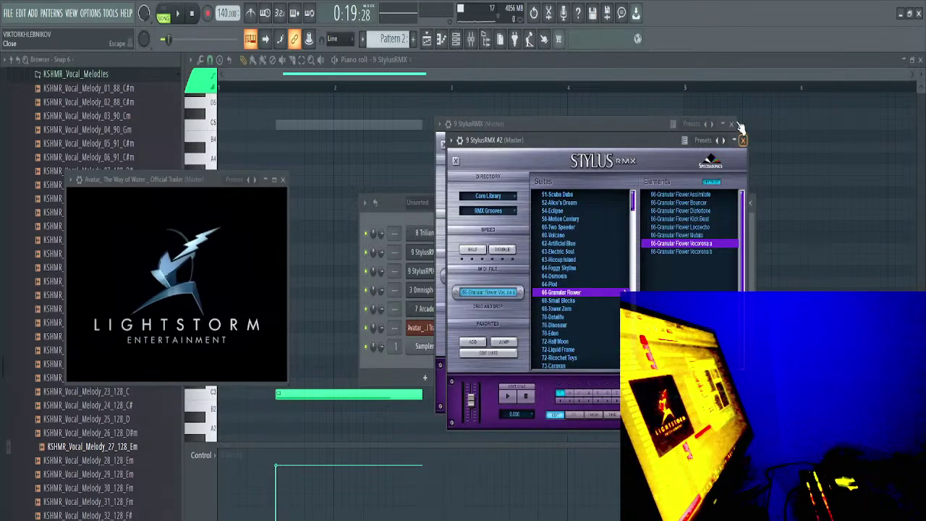
{"action": "left_click", "coordinate": [743, 139]}
{"action": "left_click", "coordinate": [732, 124]}
Insert a Keyscape instrument channel and load its LA Custom C7 - Cinematic patch
{"action": "right_click", "coordinate": [438, 233]}
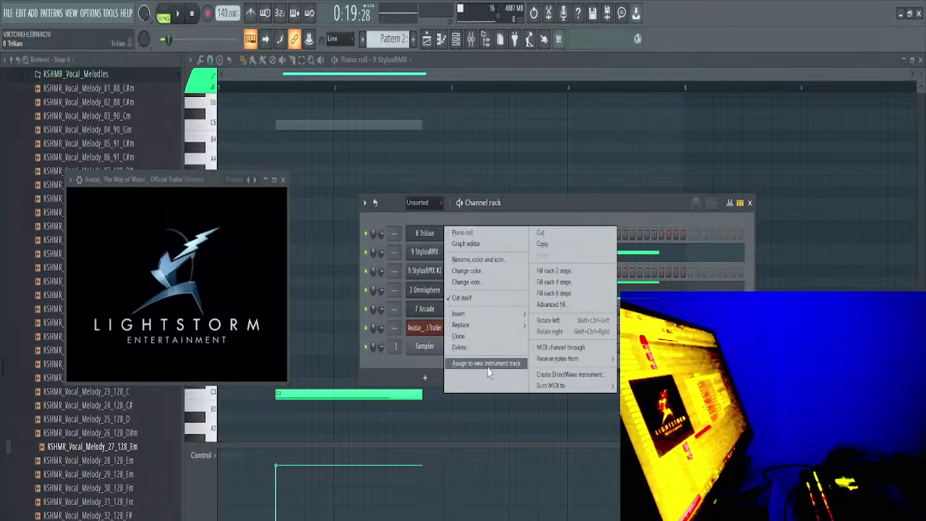
{"action": "mouse_move", "coordinate": [458, 313]}
{"action": "left_click", "coordinate": [551, 391]}
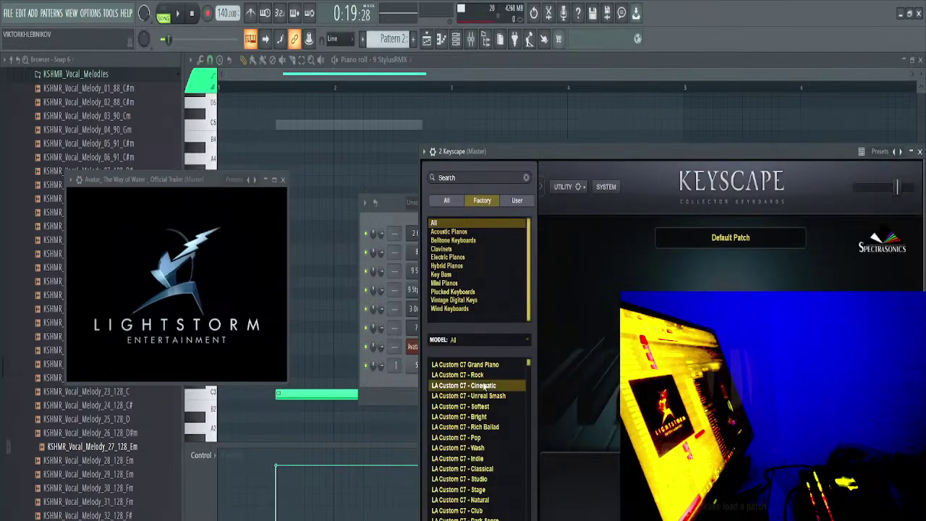
{"action": "left_click", "coordinate": [484, 386]}
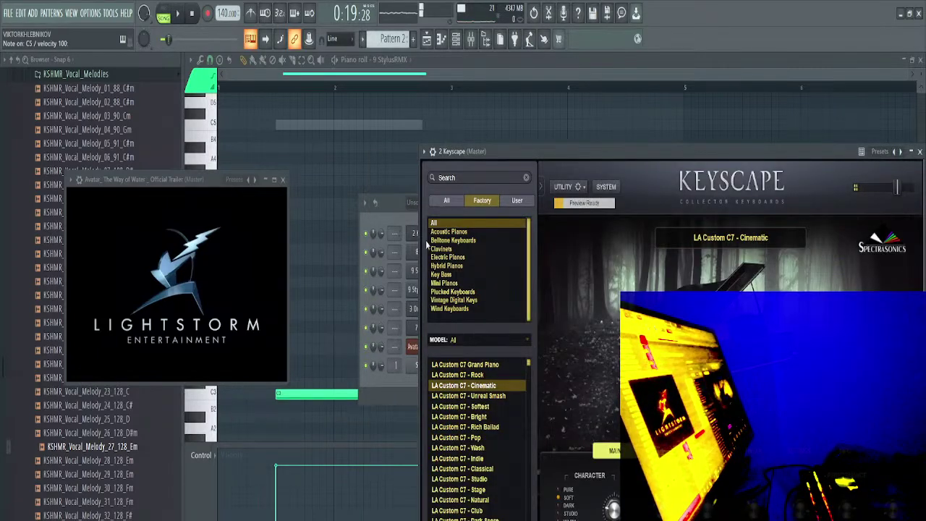
Draw a C#5 note in the Keyscape piano roll, halfway through bar 1, and shorten it to one beat
{"action": "left_click", "coordinate": [403, 220]}
{"action": "right_click", "coordinate": [441, 235]}
{"action": "left_click", "coordinate": [442, 235]}
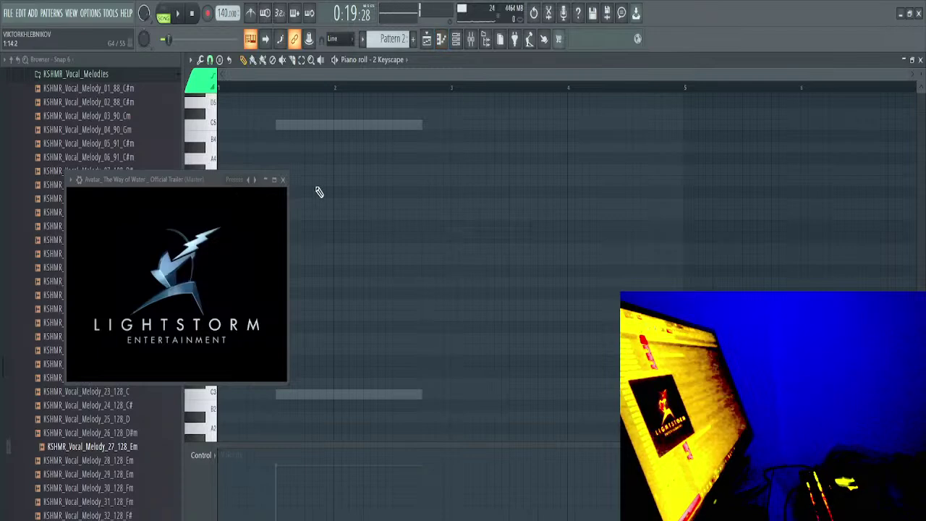
{"action": "scroll", "coordinate": [340, 240], "scroll_direction": "up", "scroll_amount": 1}
{"action": "key", "text": "space"}
{"action": "key", "text": "space"}
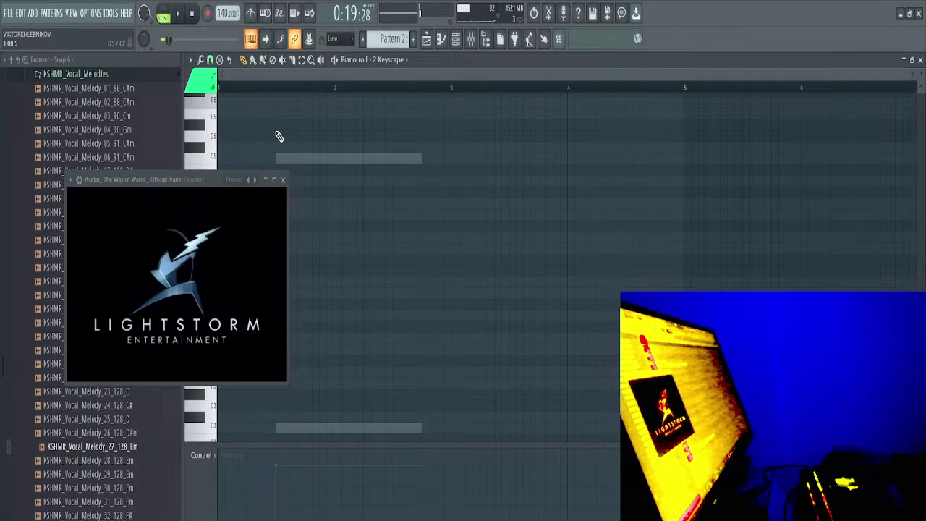
{"action": "left_click", "coordinate": [275, 104]}
{"action": "left_click_drag", "start_coordinate": [275, 104], "coordinate": [277, 260]}
{"action": "left_click_drag", "start_coordinate": [190, 186], "coordinate": [727, 119]}
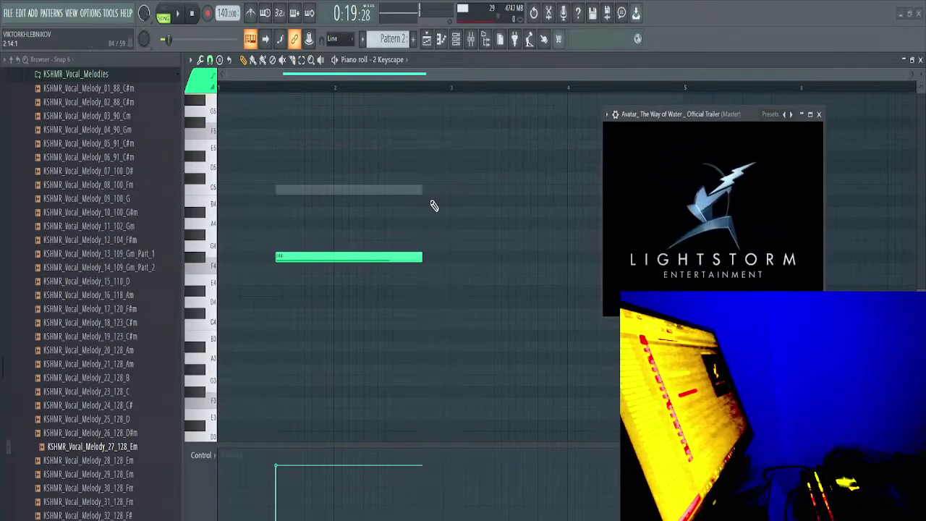
{"action": "left_click_drag", "start_coordinate": [343, 256], "coordinate": [314, 180]}
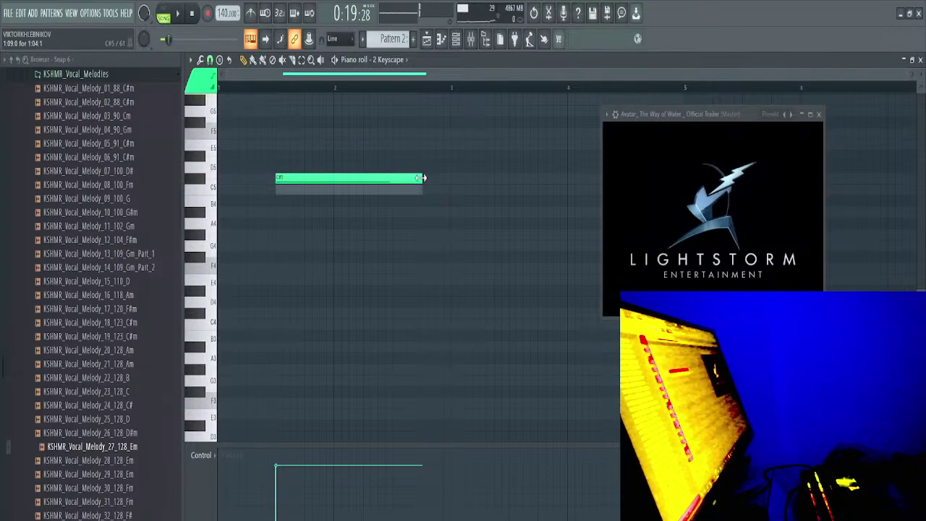
{"action": "left_click_drag", "start_coordinate": [422, 178], "coordinate": [323, 178]}
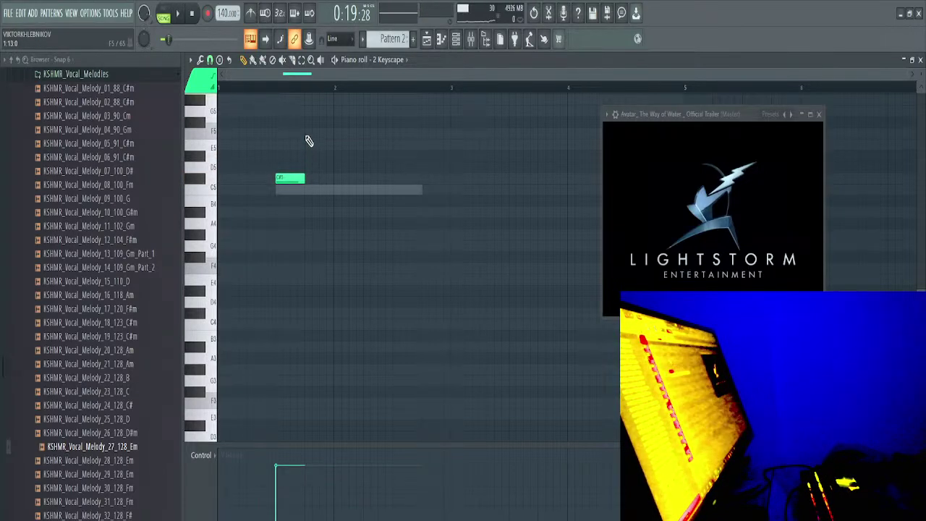
Add a one-beat F#5 note directly after the C#5 note and play the section back
{"action": "left_click", "coordinate": [305, 122]}
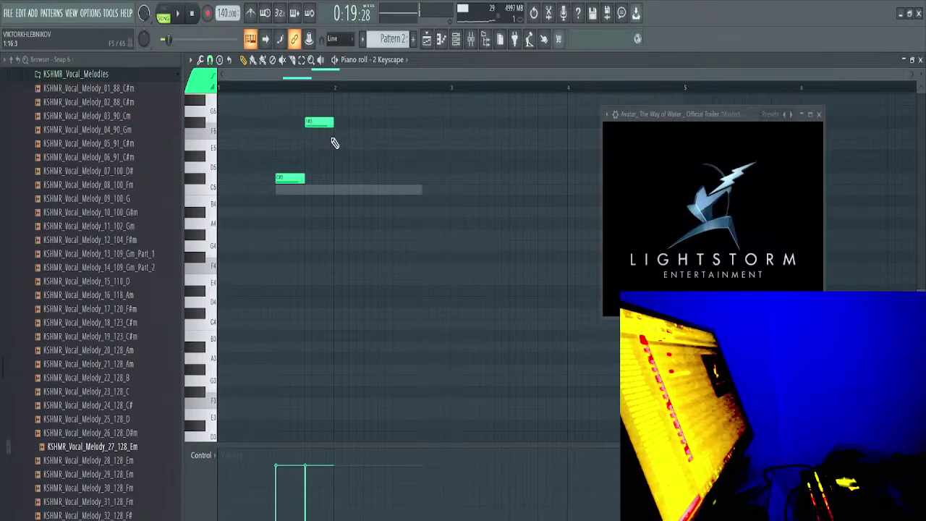
{"action": "left_click", "coordinate": [335, 136]}
{"action": "right_click", "coordinate": [358, 135]}
{"action": "key", "text": "space"}
{"action": "scroll", "coordinate": [280, 181], "scroll_direction": "up", "scroll_amount": 2}
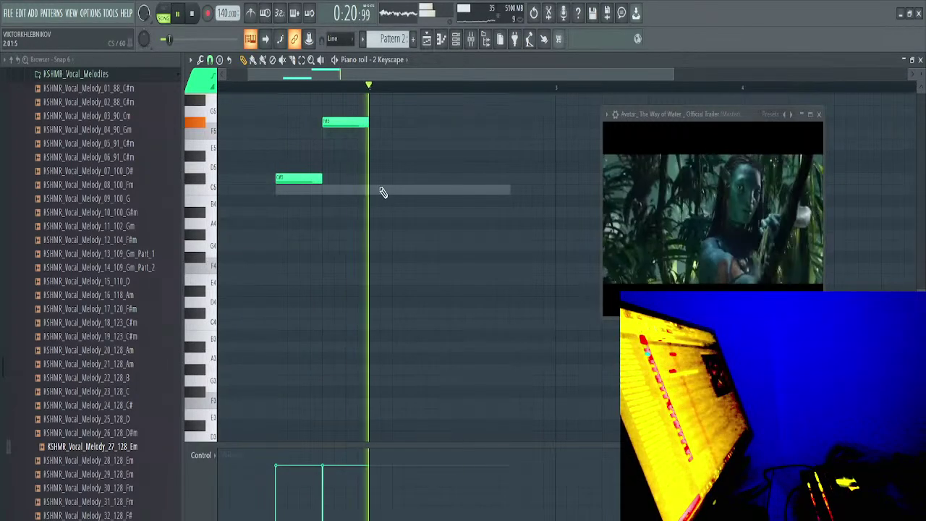
{"action": "key", "text": "space"}
{"action": "key", "text": "space"}
Delete both Keyscape notes and play the section without them, with the channel rack shown
{"action": "right_click", "coordinate": [357, 122]}
{"action": "right_click", "coordinate": [313, 179]}
{"action": "key", "text": "space"}
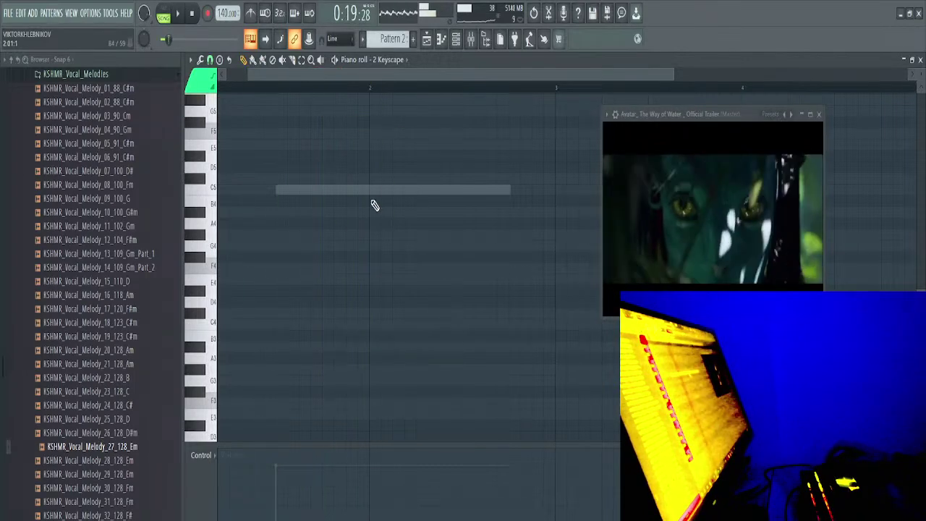
{"action": "key", "text": "space"}
{"action": "left_click", "coordinate": [456, 40]}
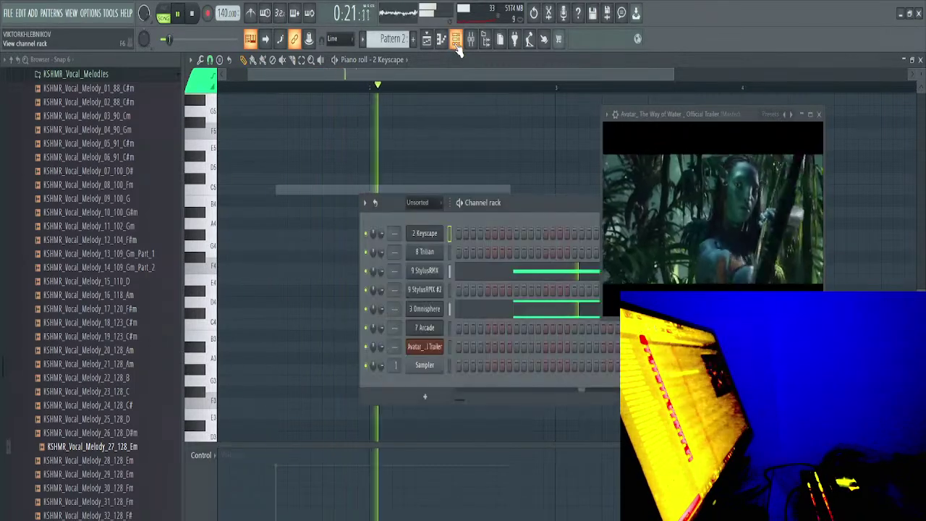
{"action": "key", "text": "space"}
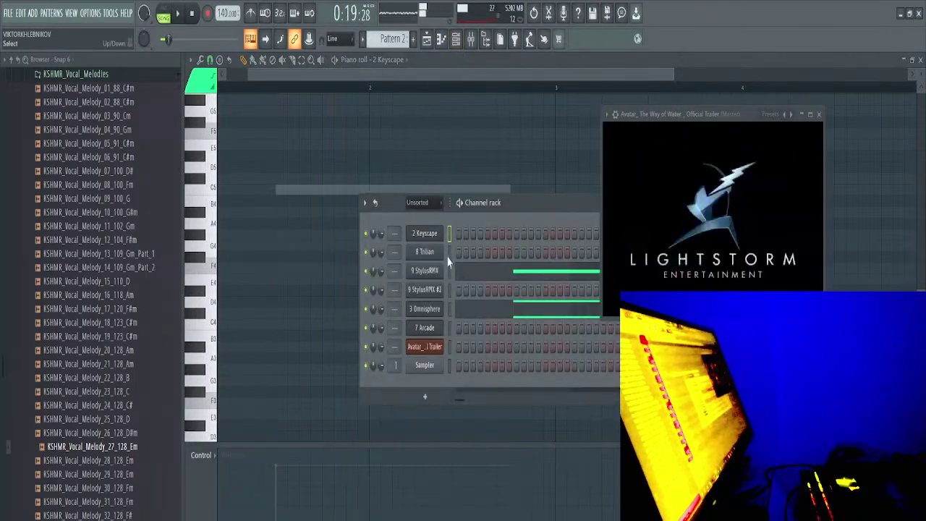
Audition KSHMR_Vocal_Melody_21_128_Am and look through the sample pack folders below it
{"action": "left_click", "coordinate": [142, 294]}
{"action": "scroll", "coordinate": [141, 371], "scroll_direction": "down", "scroll_amount": 10}
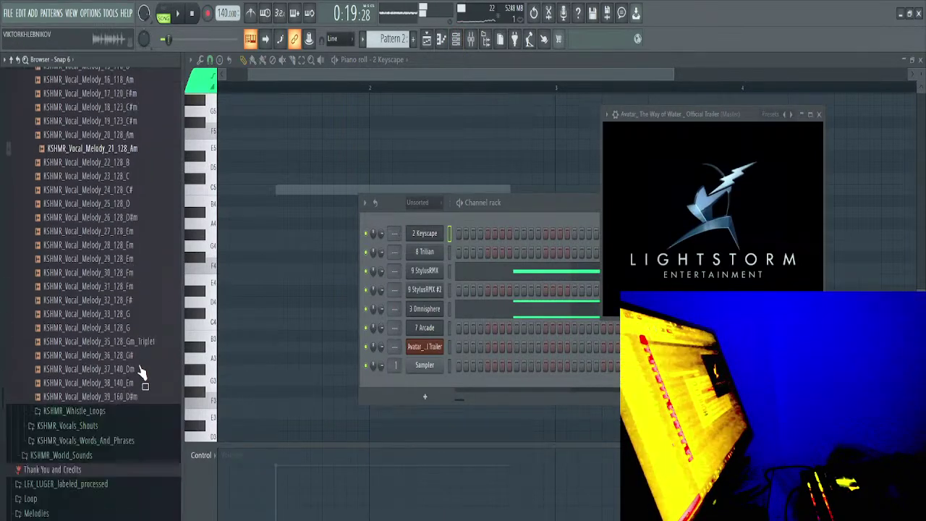
{"action": "scroll", "coordinate": [145, 348], "scroll_direction": "down", "scroll_amount": 3}
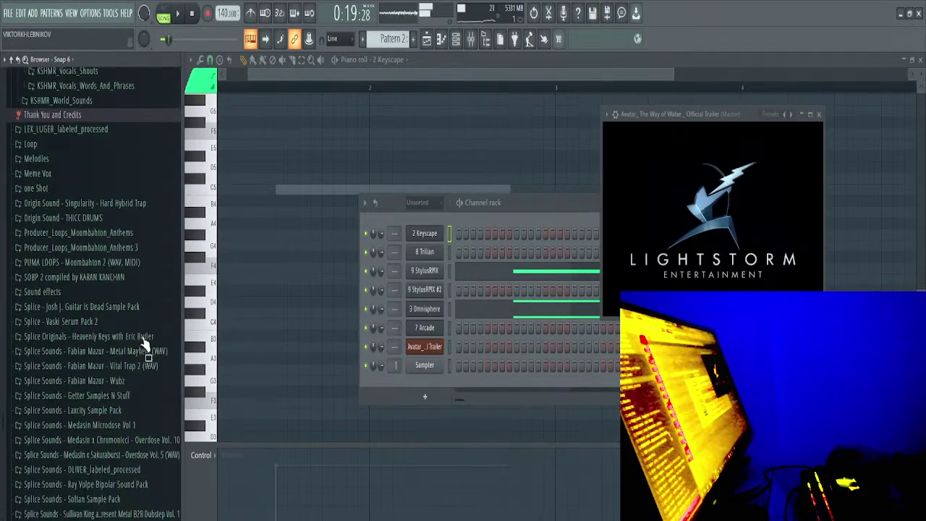
{"action": "scroll", "coordinate": [138, 376], "scroll_direction": "down", "scroll_amount": 5}
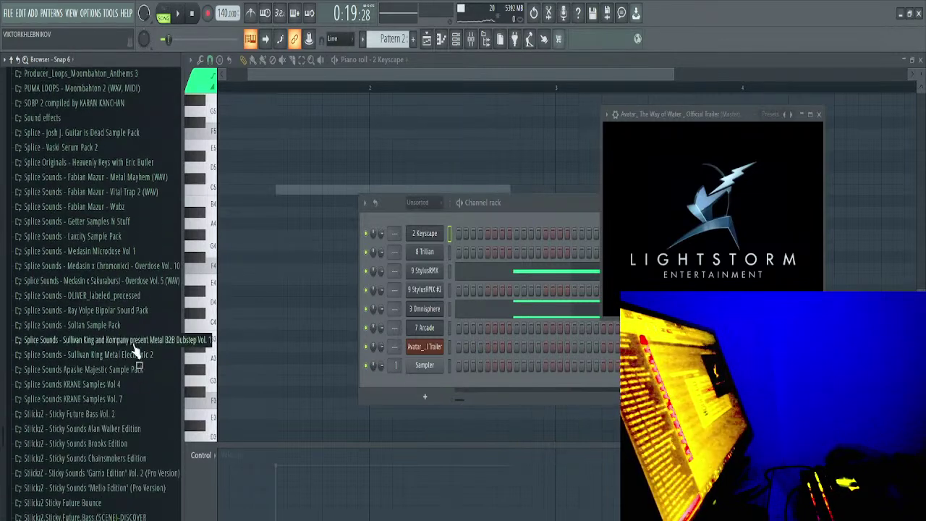
Open the Loops_n_Clips drum folder of KRANE Samples Vol. 4 and audition KRANE_140_OldWays_FastTrapHats and KRANE_146_17_WeirdPercLoop
{"action": "left_click", "coordinate": [138, 385]}
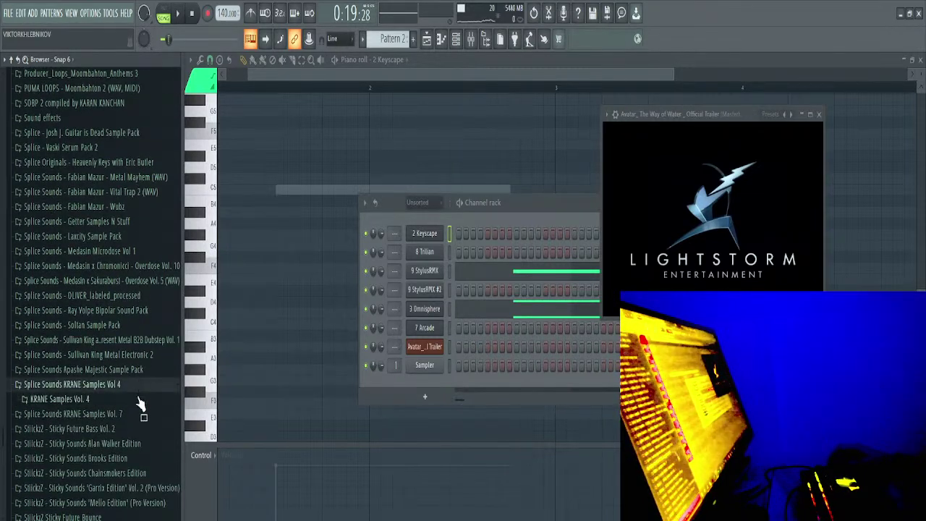
{"action": "left_click", "coordinate": [126, 401]}
{"action": "left_click", "coordinate": [116, 416]}
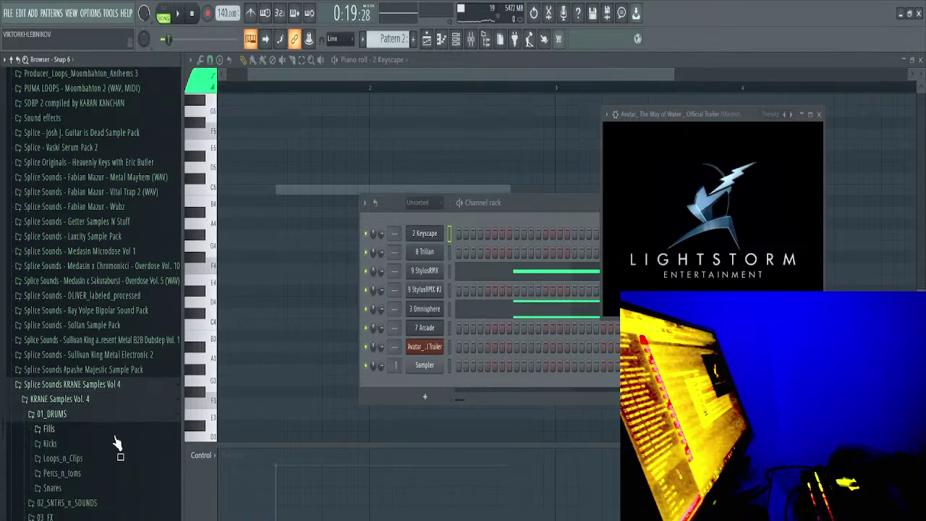
{"action": "left_click", "coordinate": [115, 458]}
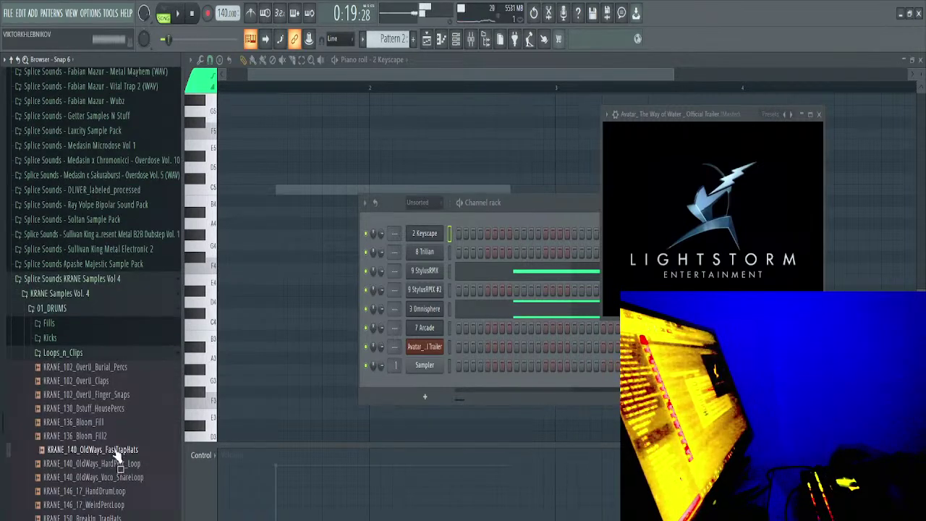
{"action": "scroll", "coordinate": [123, 419], "scroll_direction": "down", "scroll_amount": 5}
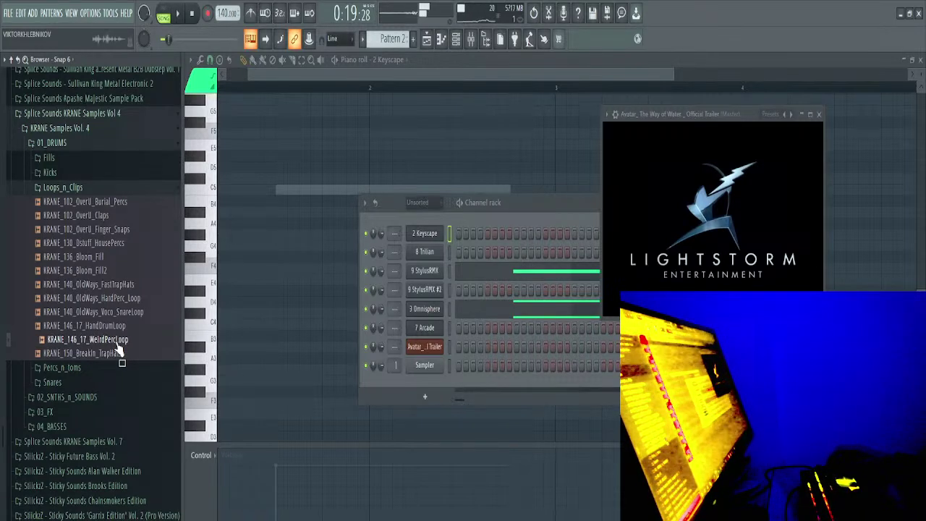
Place KRANE_Bloom_AiryImpact from the 03_FX folder on Track 9 at 12:13:0 and play the section back
{"action": "left_click", "coordinate": [100, 414]}
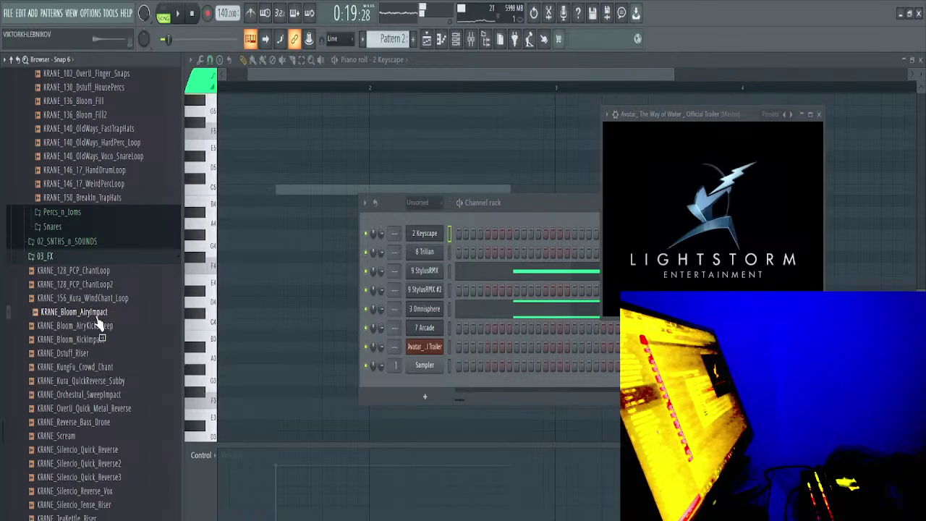
{"action": "left_click_drag", "start_coordinate": [230, 299], "coordinate": [501, 306]}
{"action": "key", "text": "space"}
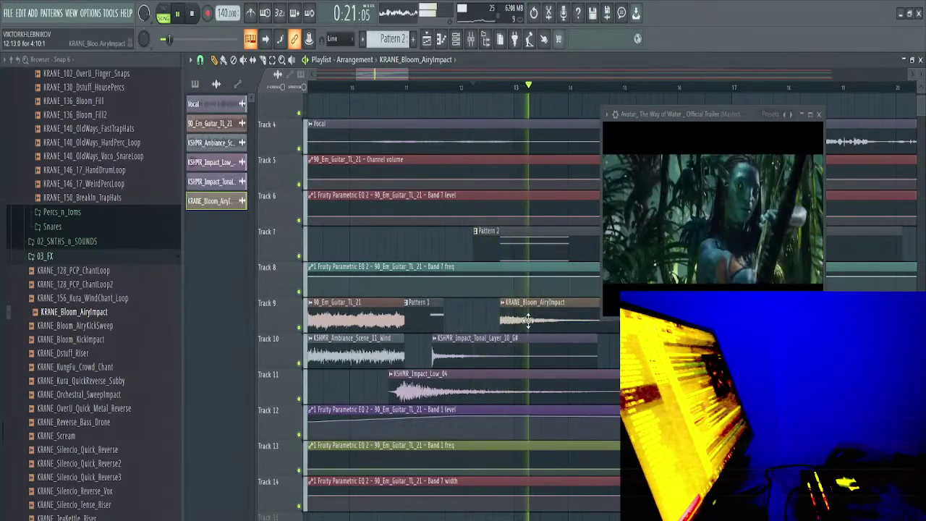
{"action": "key", "text": "space"}
Check the AiryImpact clip's sample settings, remove the Pattern 2 clip from Track 7 and play the section back
{"action": "double_click", "coordinate": [529, 321]}
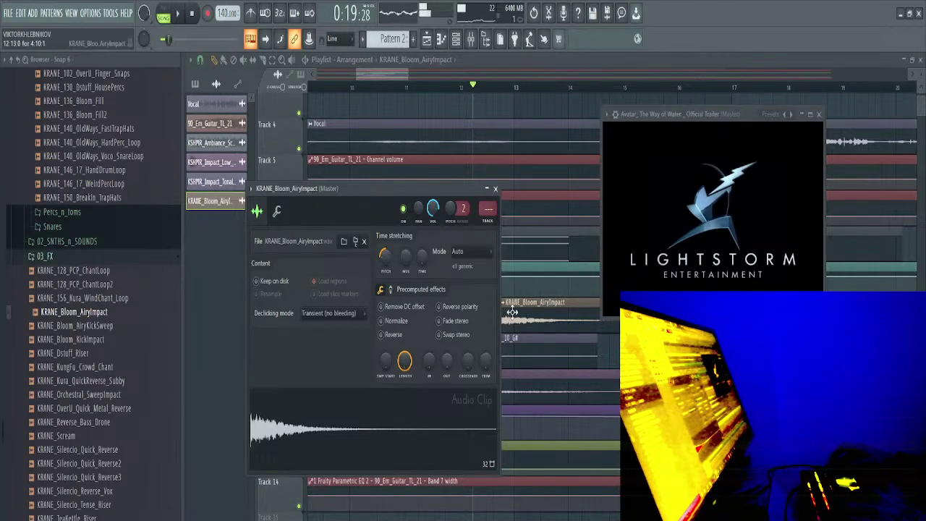
{"action": "key", "text": "Escape"}
{"action": "key", "text": "space"}
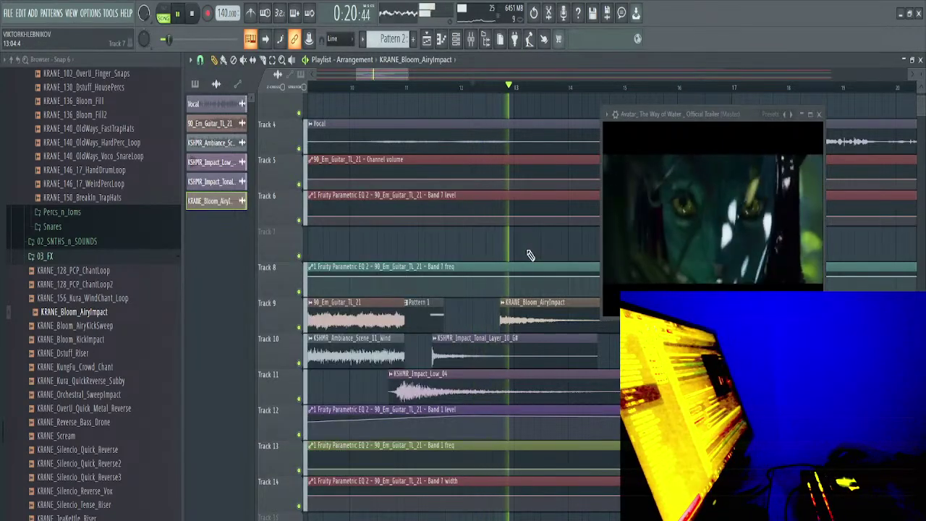
{"action": "scroll", "coordinate": [500, 260], "scroll_direction": "down", "scroll_amount": 2}
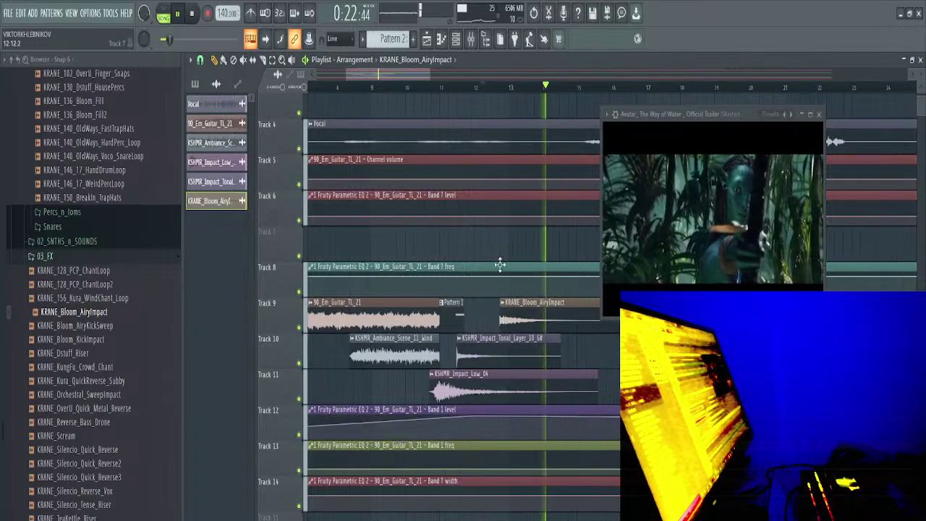
{"action": "key", "text": "space"}
Slice the KSHMR_Impact_Tonal_Layer_10_G# and KSHMR_Impact_Low_04 clips at the playhead in bar 12 and delete their tails
{"action": "scroll", "coordinate": [492, 354], "scroll_direction": "up", "scroll_amount": 2}
{"action": "left_click_drag", "start_coordinate": [483, 340], "coordinate": [484, 410]}
{"action": "key", "text": "d"}
{"action": "left_click", "coordinate": [506, 386]}
{"action": "left_click", "coordinate": [506, 365]}
{"action": "scroll", "coordinate": [506, 361], "scroll_direction": "down", "scroll_amount": 3}
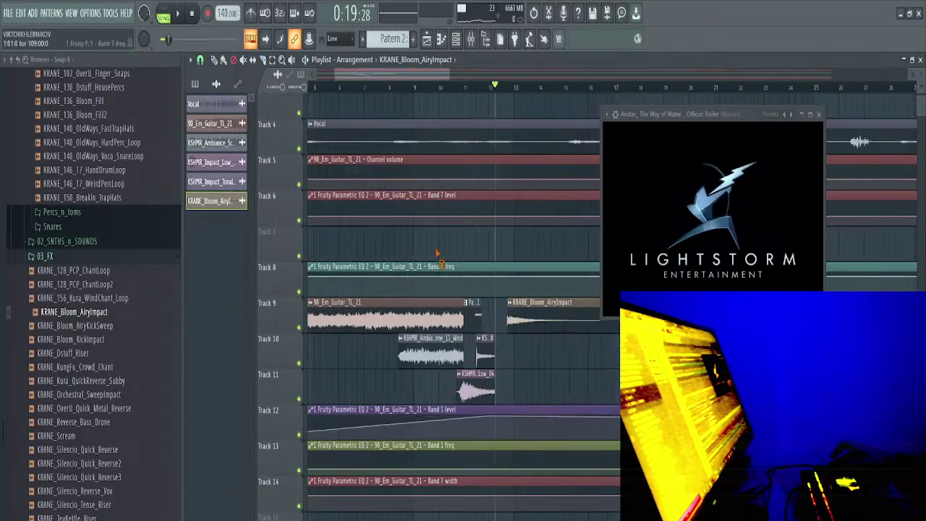
Create a new empty pattern and insert a Nexus instrument above Keyscape in the channel rack
{"action": "key", "text": "space"}
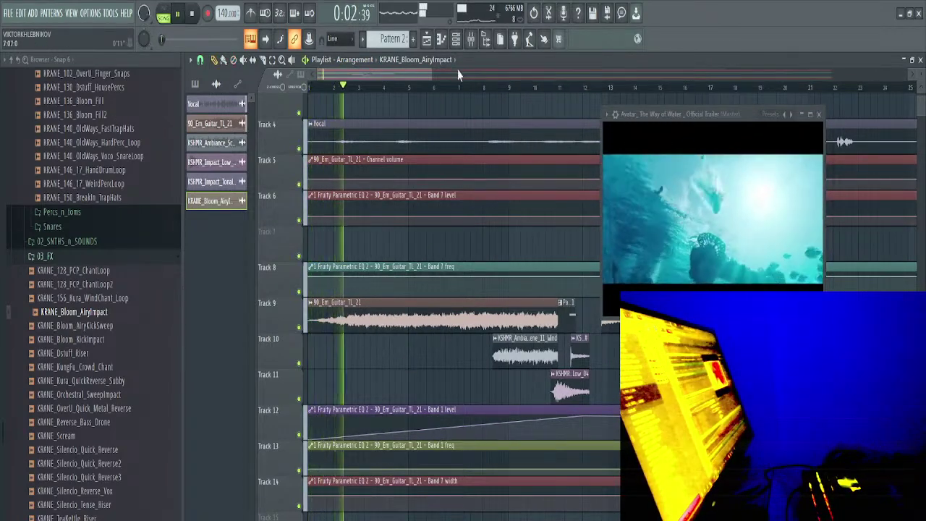
{"action": "left_click", "coordinate": [457, 41]}
{"action": "left_click", "coordinate": [425, 204]}
{"action": "left_click", "coordinate": [425, 257]}
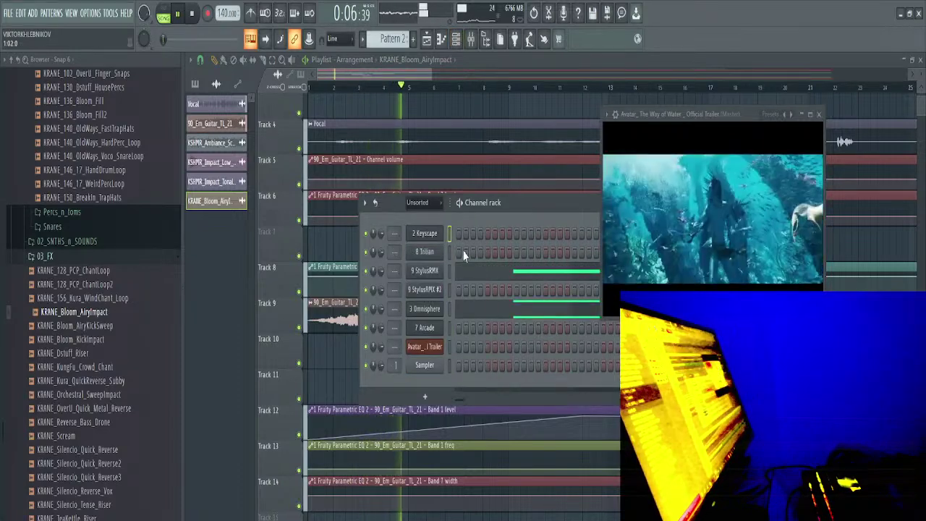
{"action": "key", "text": "F4"}
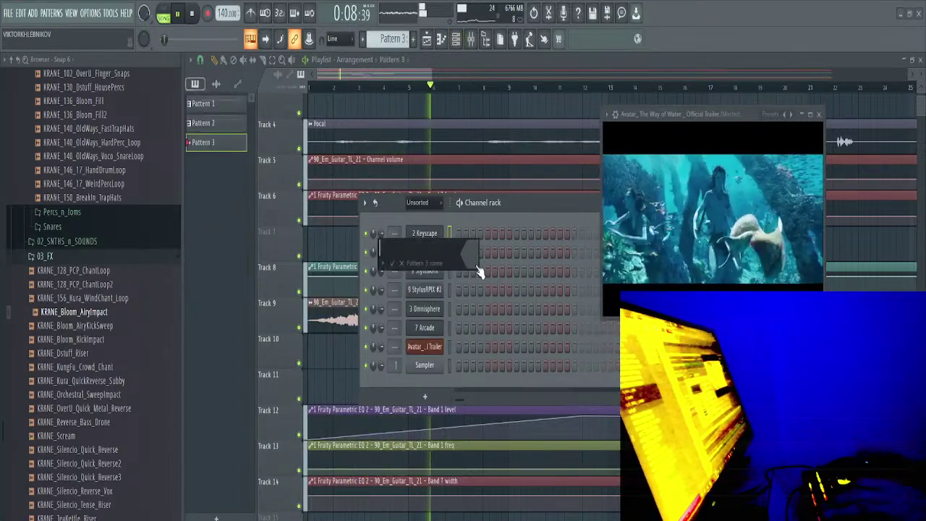
{"action": "right_click", "coordinate": [435, 233]}
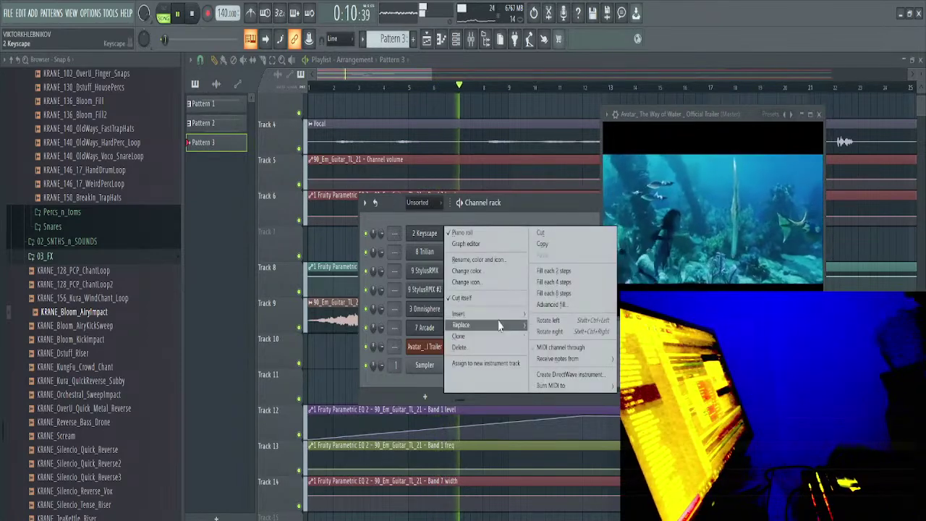
{"action": "mouse_move", "coordinate": [496, 321]}
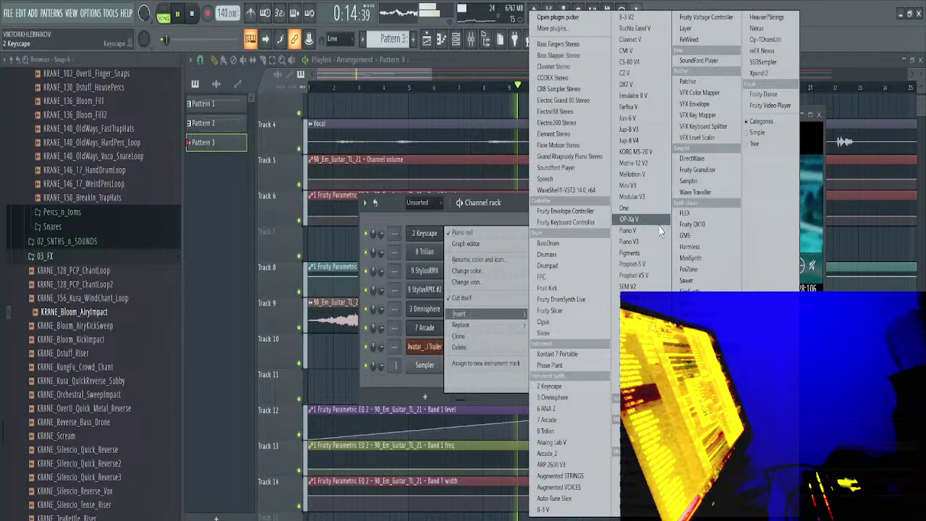
{"action": "left_click", "coordinate": [757, 27]}
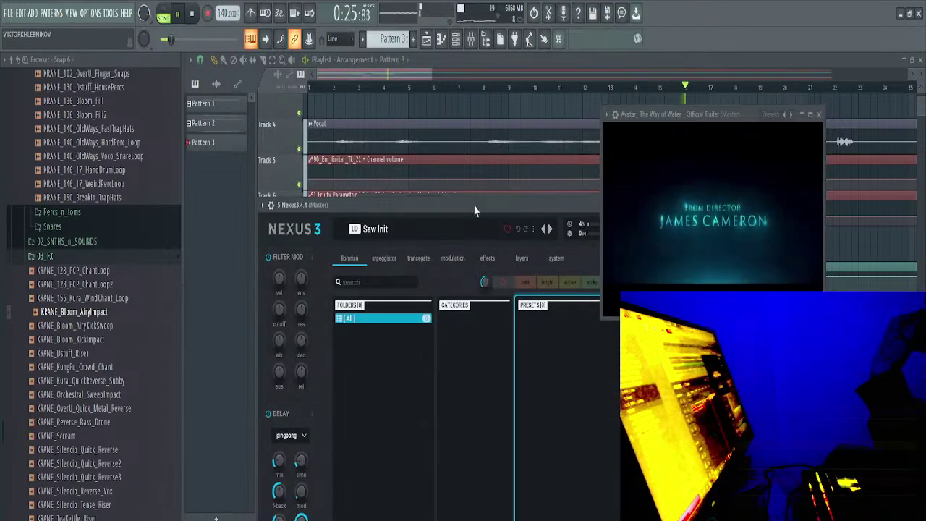
{"action": "left_click_drag", "start_coordinate": [468, 210], "coordinate": [376, 73]}
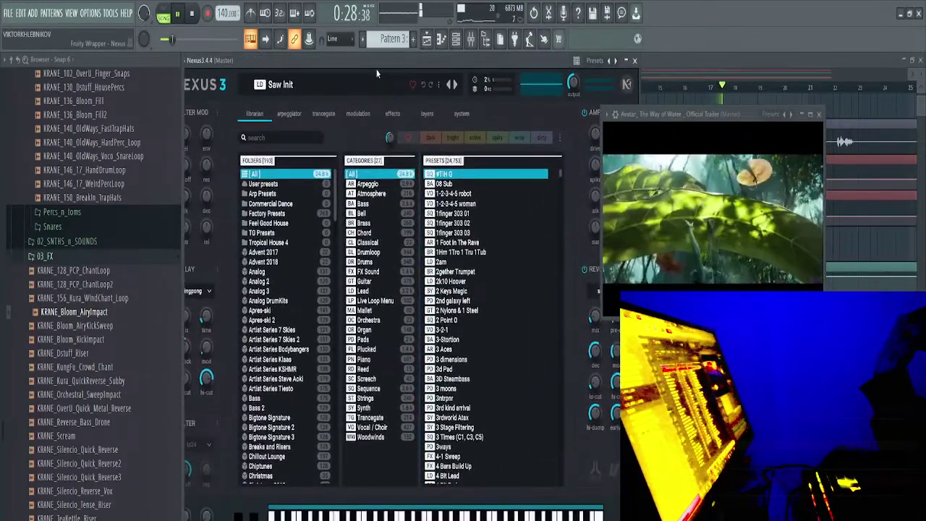
Load the Camisra Organ 1 preset from the Organ category in Nexus
{"action": "left_click", "coordinate": [364, 330]}
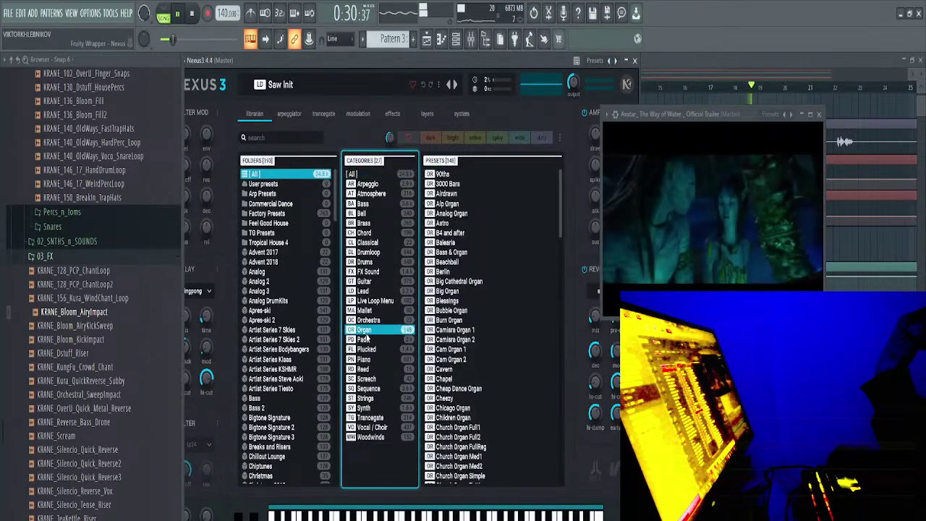
{"action": "left_click", "coordinate": [452, 331]}
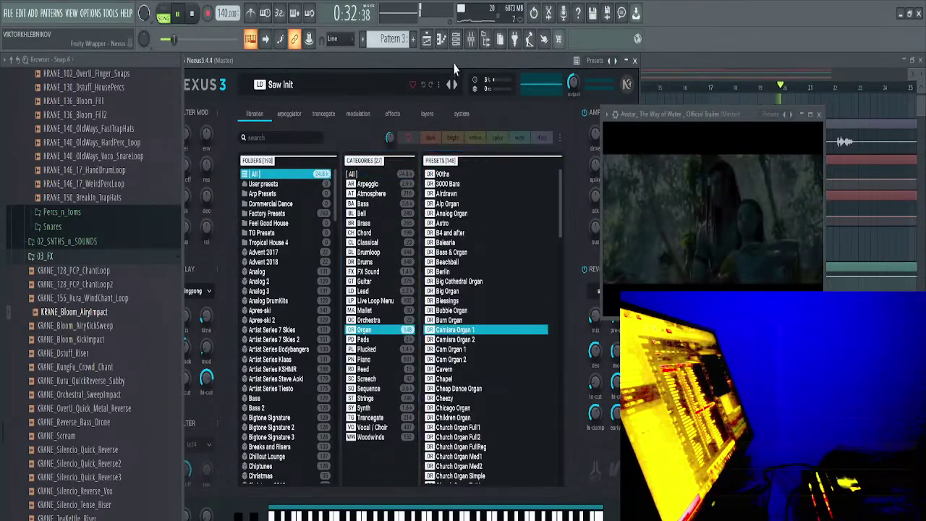
{"action": "double_click", "coordinate": [458, 331]}
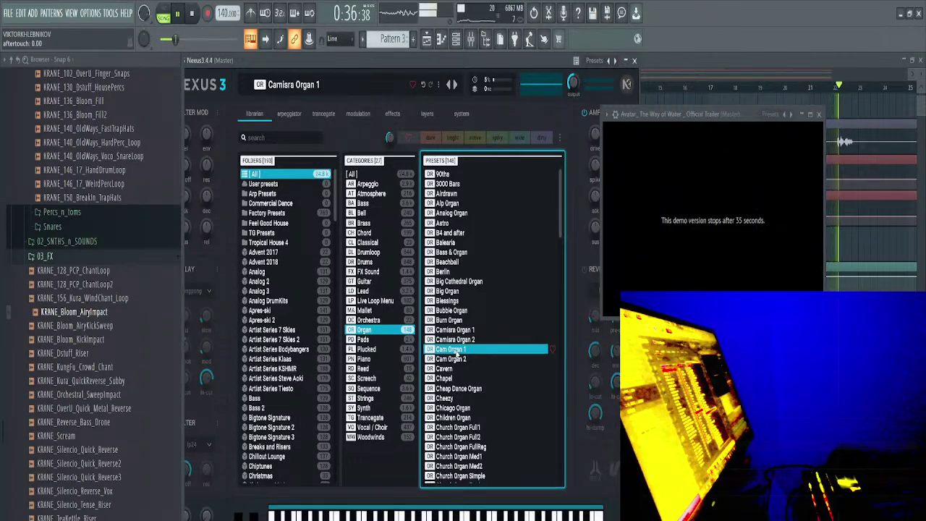
{"action": "left_click", "coordinate": [457, 323]}
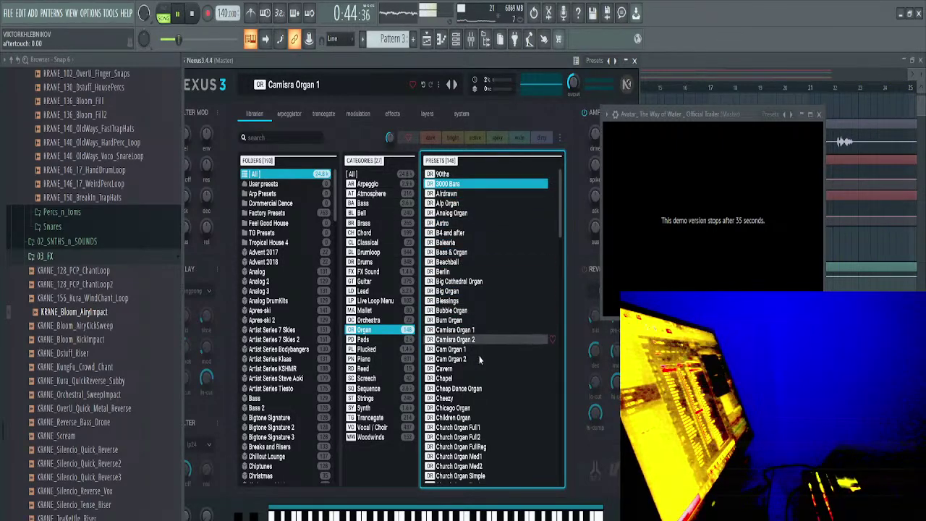
Audition presets further down the Organ list in Nexus and load Euro Organ 2
{"action": "scroll", "coordinate": [478, 348], "scroll_direction": "down", "scroll_amount": 6}
{"action": "left_click", "coordinate": [471, 400]}
{"action": "left_click", "coordinate": [474, 440]}
{"action": "left_click", "coordinate": [478, 468]}
{"action": "scroll", "coordinate": [474, 434], "scroll_direction": "down", "scroll_amount": 3}
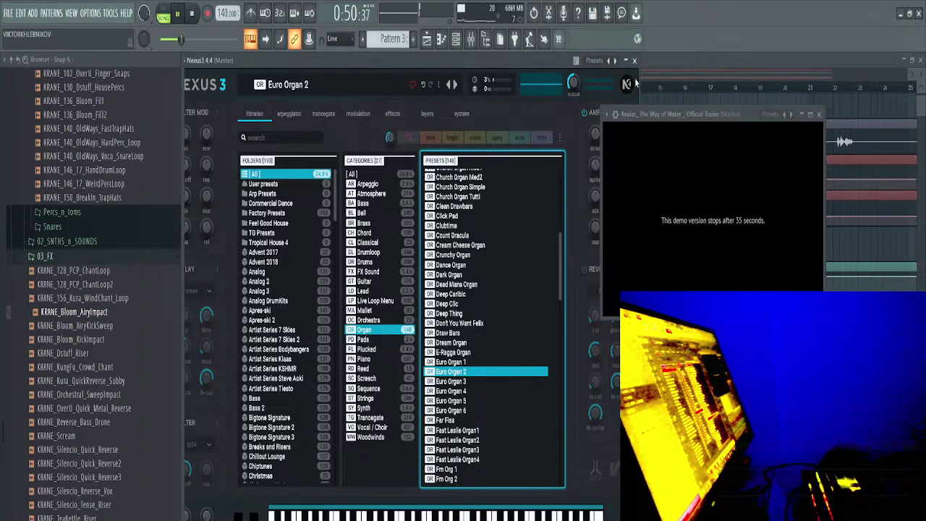
Close the Nexus window and open the piano roll of its channel for Pattern 3
{"action": "left_click", "coordinate": [635, 61]}
{"action": "right_click", "coordinate": [434, 234]}
{"action": "left_click", "coordinate": [460, 234]}
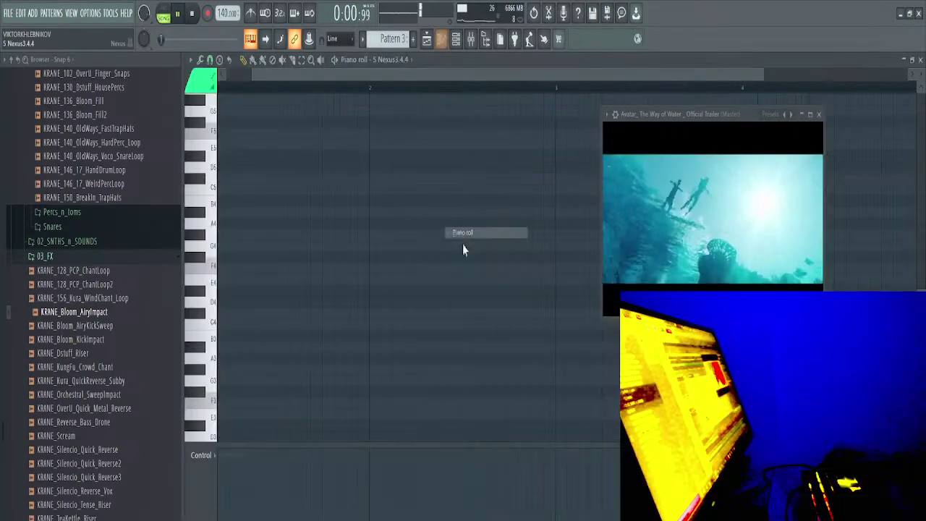
{"action": "scroll", "coordinate": [434, 277], "scroll_direction": "down", "scroll_amount": 2}
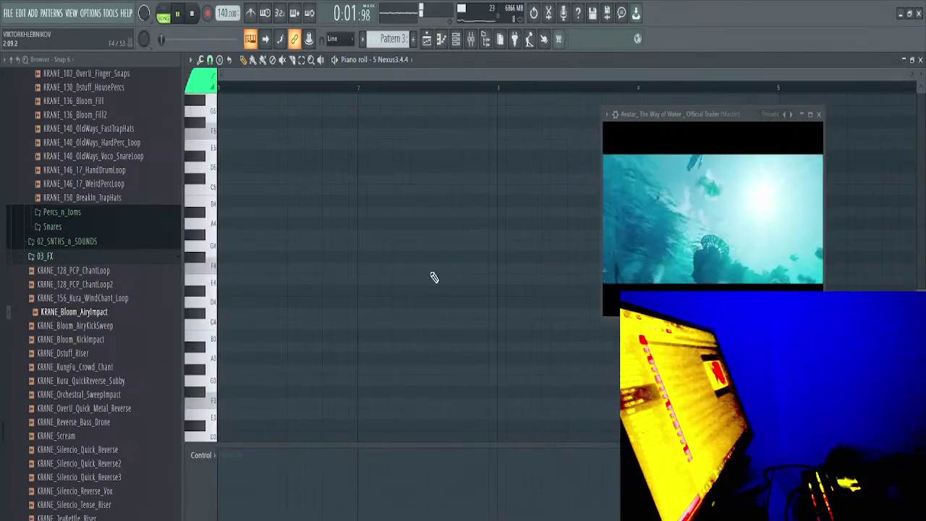
Return to the playlist and play the arrangement from about bar 13 to find the next cue in the trailer
{"action": "left_click", "coordinate": [427, 39]}
{"action": "scroll", "coordinate": [490, 239], "scroll_direction": "down", "scroll_amount": 2}
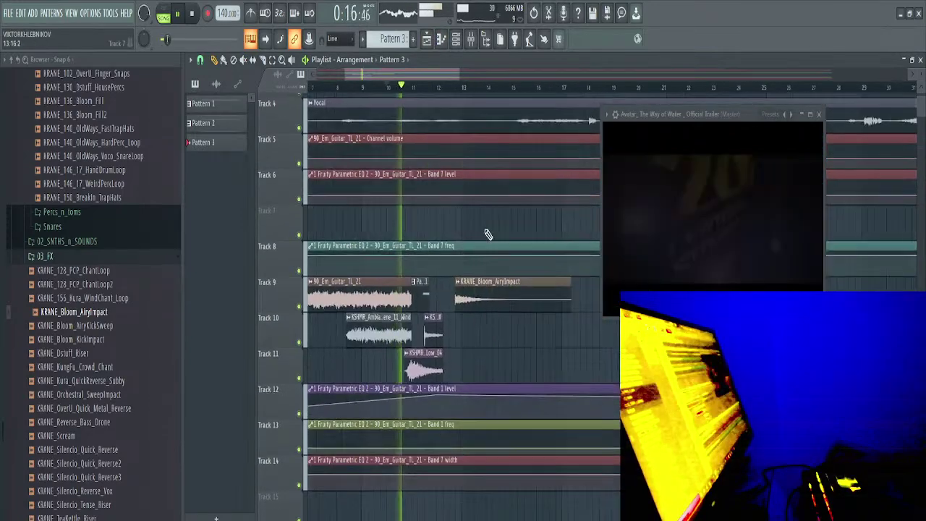
{"action": "left_click", "coordinate": [469, 93]}
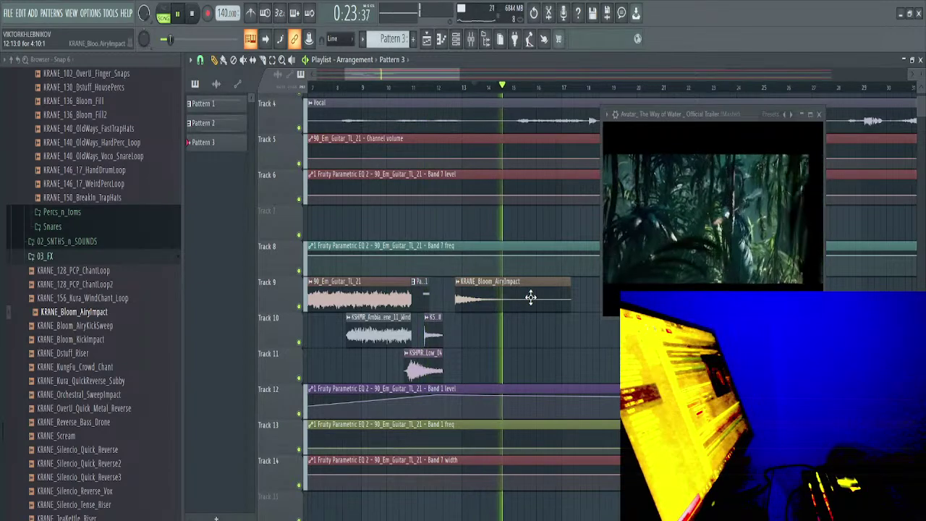
{"action": "left_click_drag", "start_coordinate": [546, 306], "coordinate": [481, 305]}
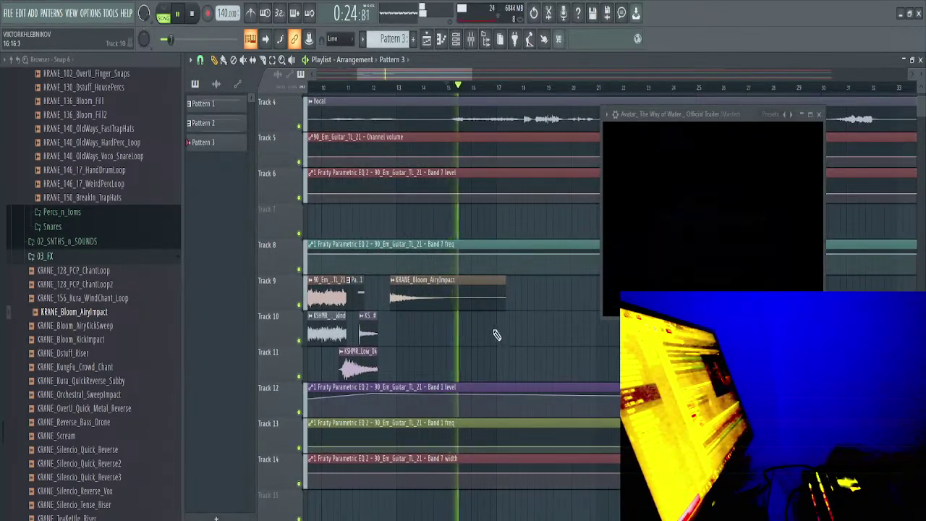
Create a new pattern and place its clip on Track 10 at 15:05:0
{"action": "key", "text": "space"}
{"action": "key", "text": "F4"}
{"action": "key", "text": "Return"}
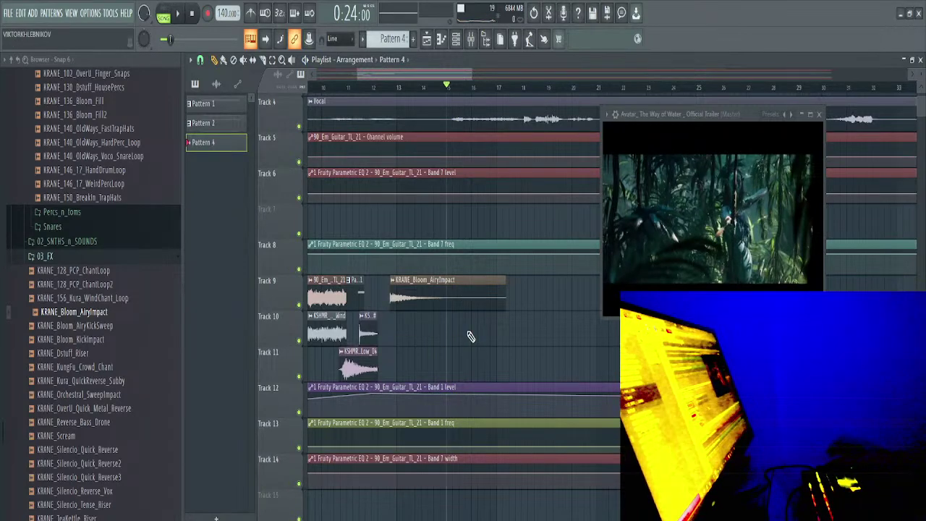
{"action": "key", "text": "space"}
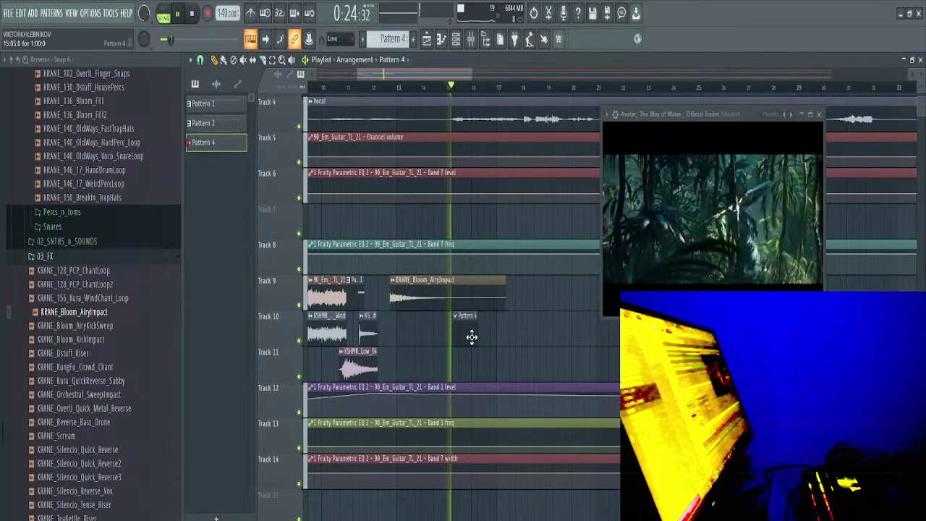
{"action": "scroll", "coordinate": [462, 336], "scroll_direction": "up", "scroll_amount": 2}
Open the Nexus channel's piano roll for Pattern 4 and draw a short F#5 note near the end of bar 1
{"action": "key", "text": "F6"}
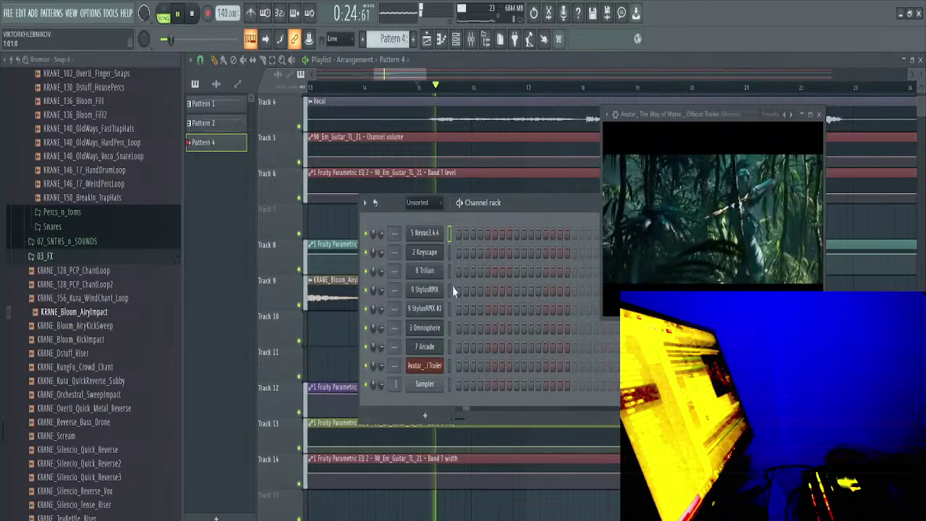
{"action": "key", "text": "space"}
{"action": "right_click", "coordinate": [444, 231]}
{"action": "left_click", "coordinate": [458, 233]}
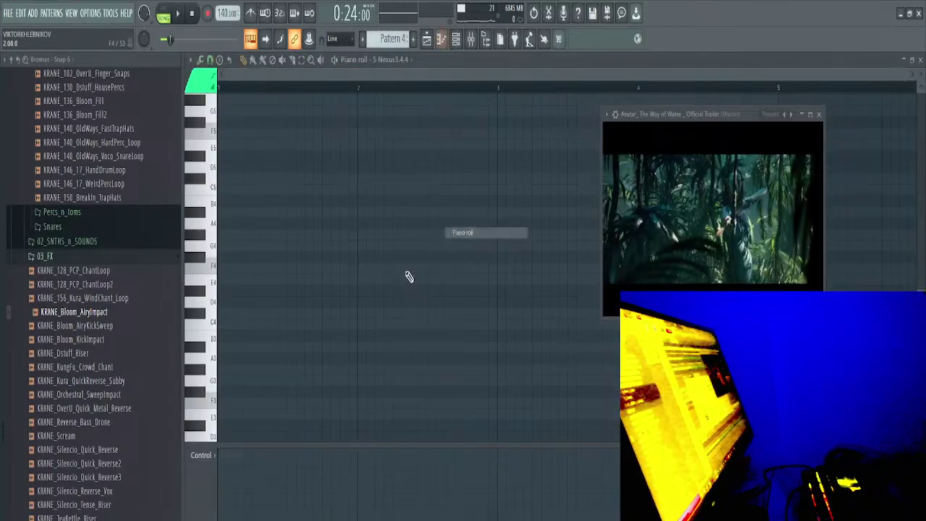
{"action": "scroll", "coordinate": [349, 224], "scroll_direction": "up", "scroll_amount": 3}
{"action": "left_click_drag", "start_coordinate": [359, 188], "coordinate": [316, 252]}
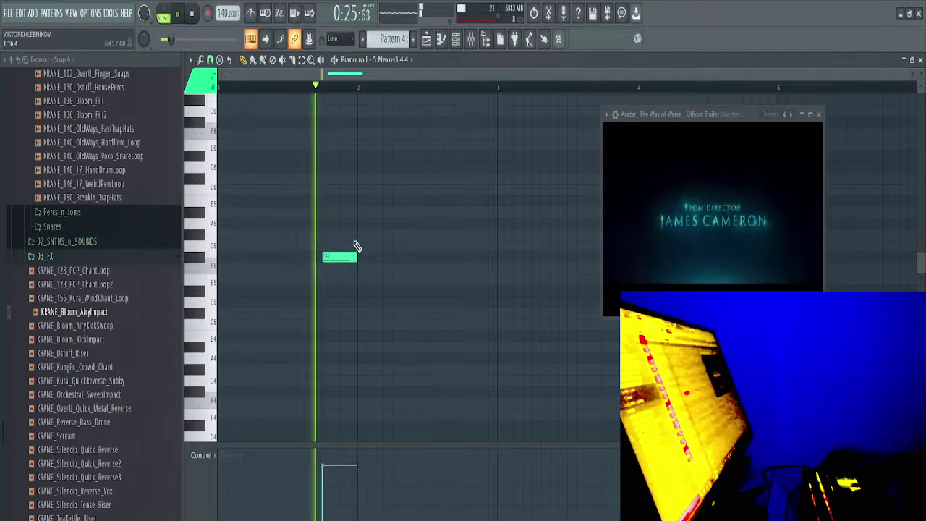
Move the note to D#5 at 1:09:0 and lengthen it to 1:04:0, playing it back against the trailer
{"action": "key", "text": "space"}
{"action": "left_click_drag", "start_coordinate": [344, 258], "coordinate": [310, 259]}
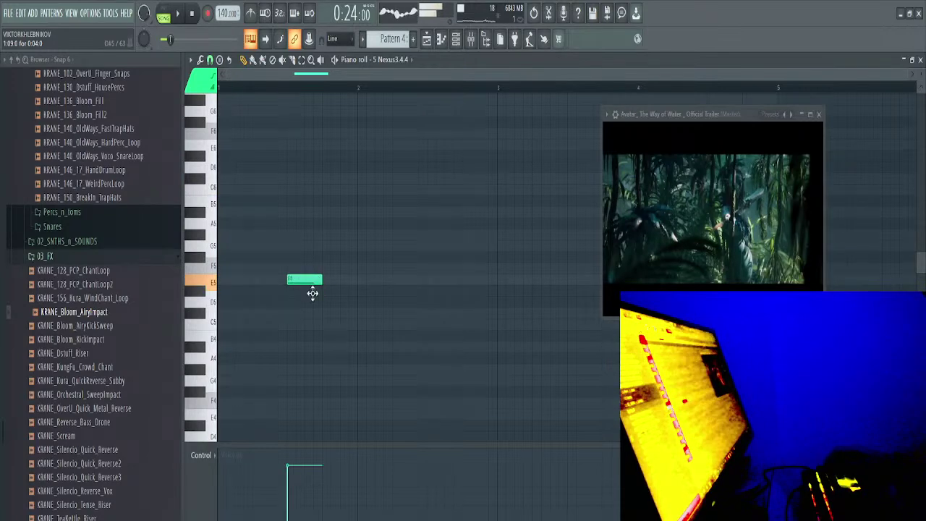
{"action": "key", "text": "space"}
{"action": "left_click_drag", "start_coordinate": [322, 295], "coordinate": [387, 294]}
{"action": "key", "text": "space"}
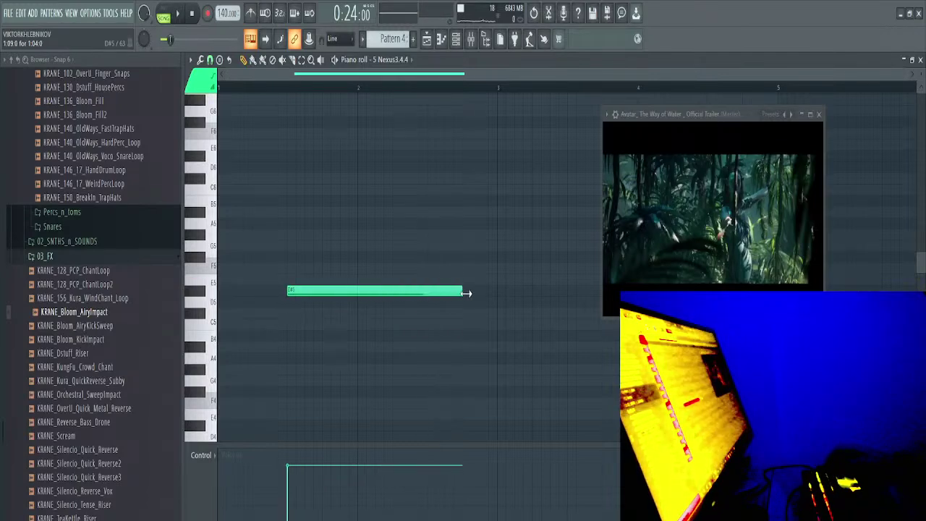
{"action": "left_click_drag", "start_coordinate": [490, 294], "coordinate": [499, 293]}
Reopen Nexus and audition further Organ presets, from Euro Organ 3 through Fm Org 1 and Hamm On D 2 to Holy Organ
{"action": "right_click", "coordinate": [379, 58]}
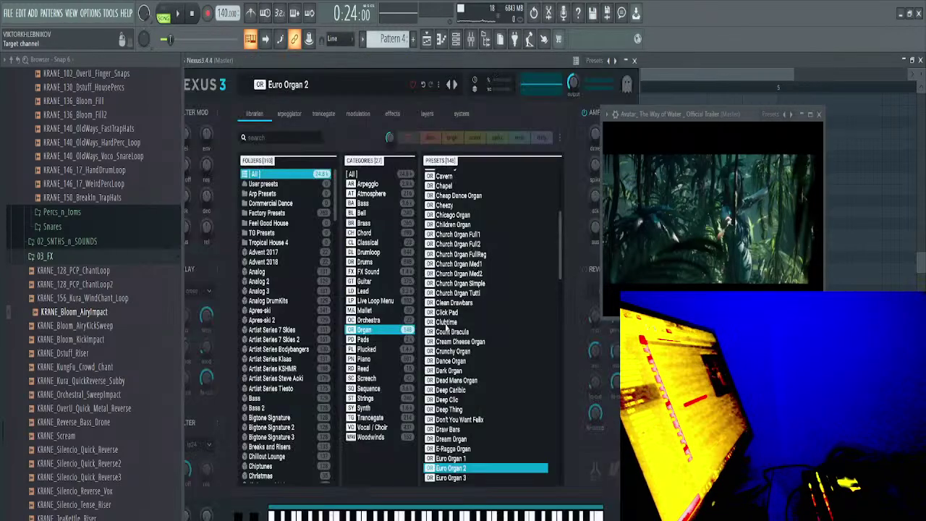
{"action": "scroll", "coordinate": [477, 456], "scroll_direction": "down", "scroll_amount": 4}
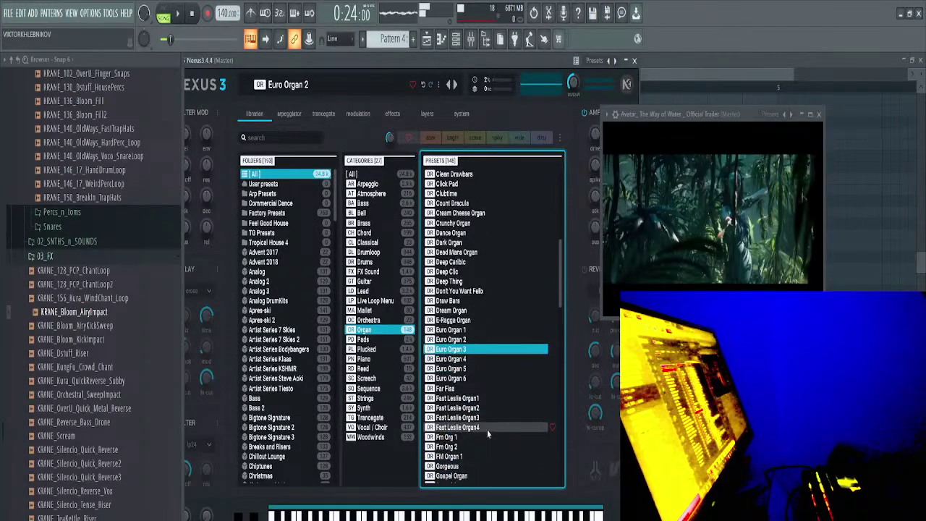
{"action": "key", "text": "Down"}
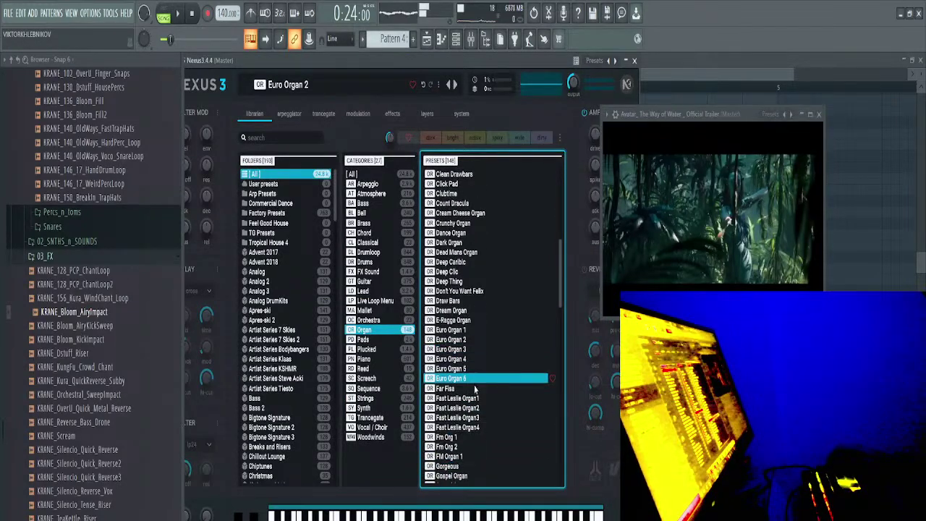
{"action": "key", "text": "Down"}
{"action": "key", "text": "Down"}
{"action": "key", "text": "Down"}
{"action": "key", "text": "Down"}
{"action": "key", "text": "Down"}
{"action": "key", "text": "Down"}
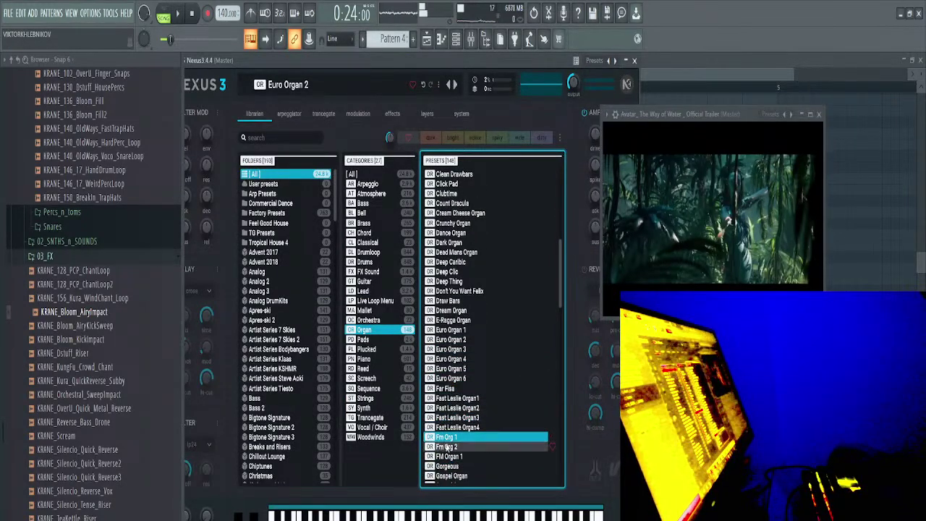
{"action": "left_click", "coordinate": [476, 467]}
{"action": "scroll", "coordinate": [479, 434], "scroll_direction": "down", "scroll_amount": 4}
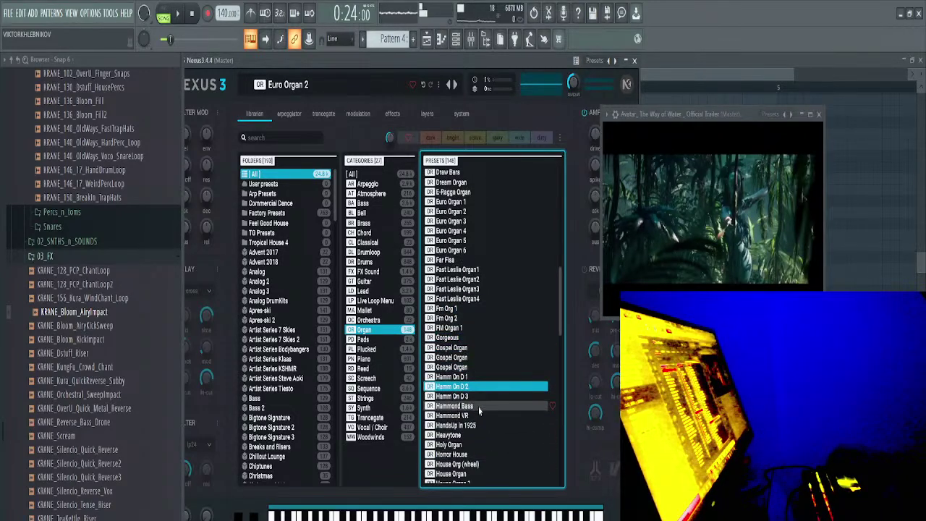
{"action": "left_click", "coordinate": [479, 407]}
{"action": "left_click", "coordinate": [472, 446]}
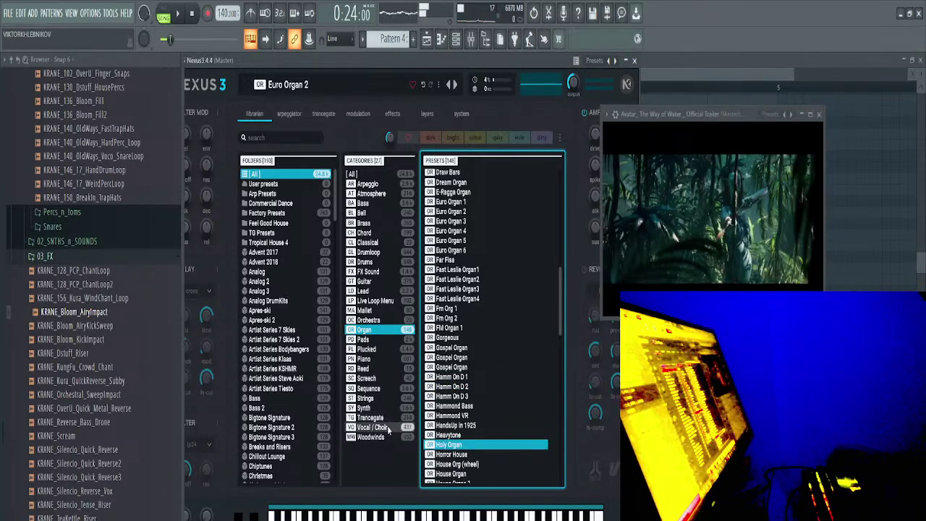
Switch Nexus to the Vocal / Choir category and audition presets such as Alpine Voice, Andro Tek and Binary Golden Tone
{"action": "left_click", "coordinate": [372, 428]}
{"action": "left_click", "coordinate": [463, 281]}
{"action": "left_click", "coordinate": [471, 253]}
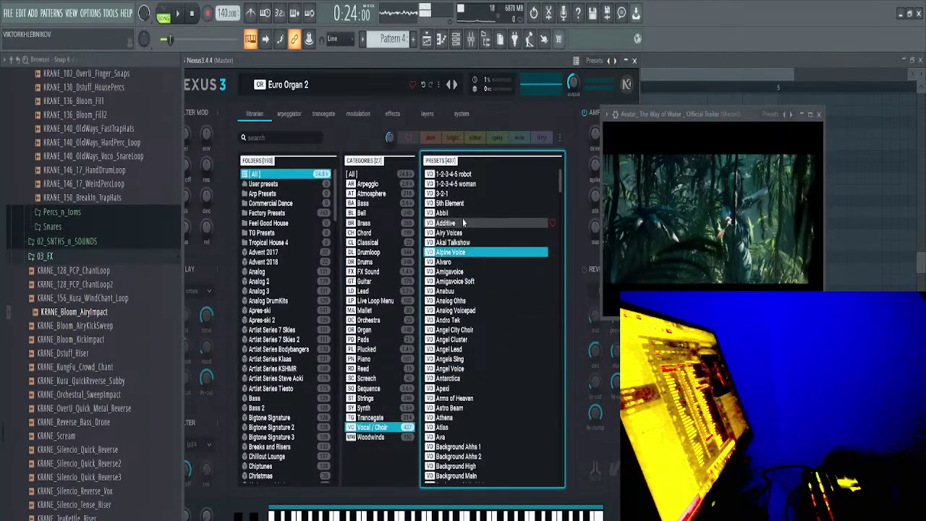
{"action": "left_click", "coordinate": [463, 242]}
{"action": "left_click", "coordinate": [463, 185]}
{"action": "left_click", "coordinate": [469, 321]}
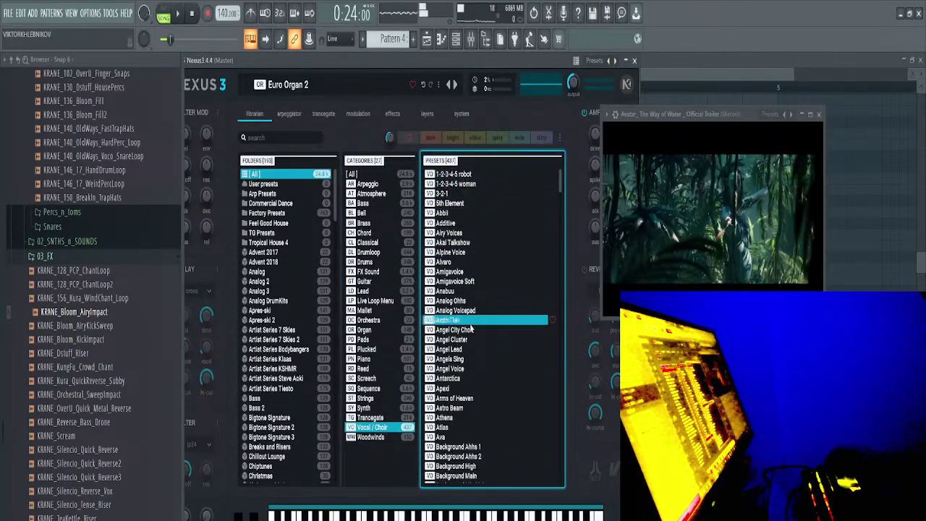
{"action": "left_click", "coordinate": [469, 359]}
{"action": "left_click", "coordinate": [469, 399]}
{"action": "scroll", "coordinate": [471, 362], "scroll_direction": "down", "scroll_amount": 4}
{"action": "left_click", "coordinate": [470, 328]}
{"action": "left_click", "coordinate": [475, 366]}
{"action": "left_click", "coordinate": [474, 395]}
{"action": "left_click", "coordinate": [478, 416]}
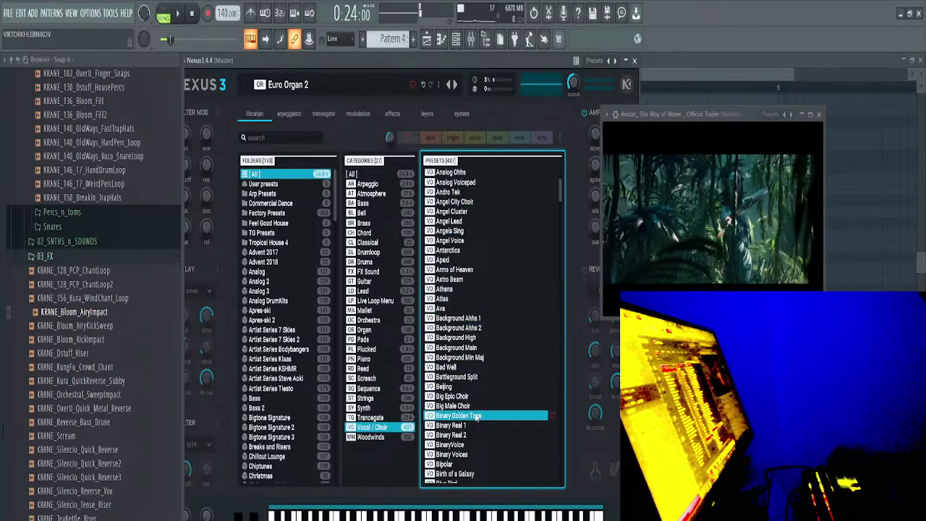
Load the Big Epic Choir preset, move the Nexus window off the note and play the section back
{"action": "left_click", "coordinate": [475, 398]}
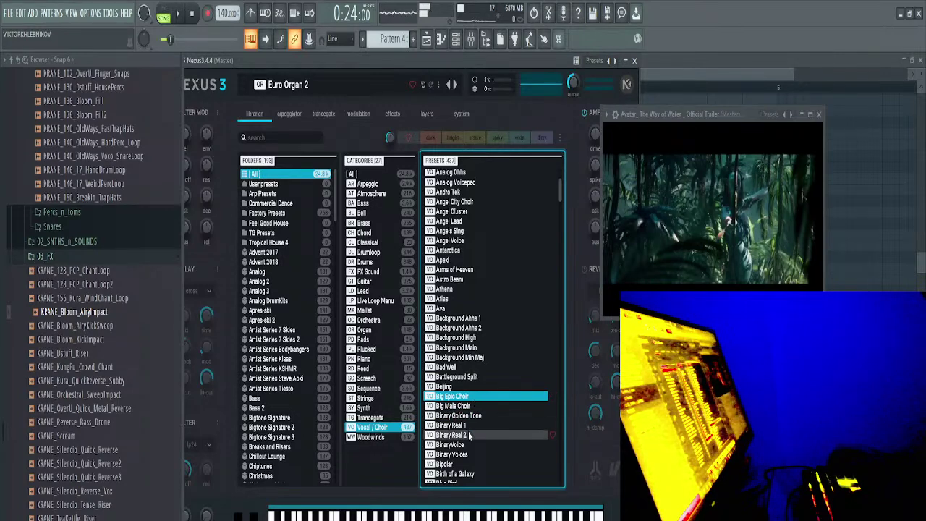
{"action": "left_click_drag", "start_coordinate": [553, 61], "coordinate": [815, 200]}
{"action": "key", "text": "space"}
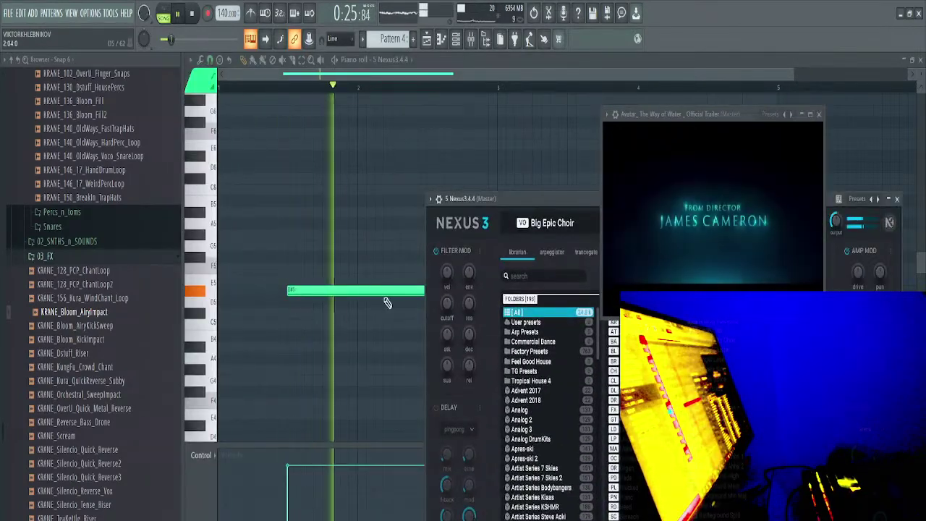
Play the choir back against the trailer and try shortening the D#5 note to end at bar 2
{"action": "key", "text": "space"}
{"action": "key", "text": "space"}
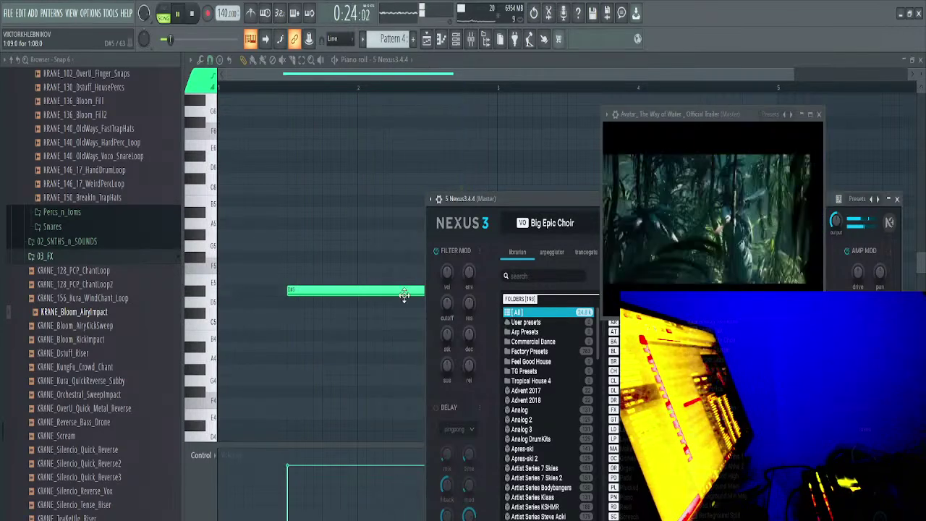
{"action": "scroll", "coordinate": [376, 292], "scroll_direction": "down", "scroll_amount": 1}
{"action": "key", "text": "space"}
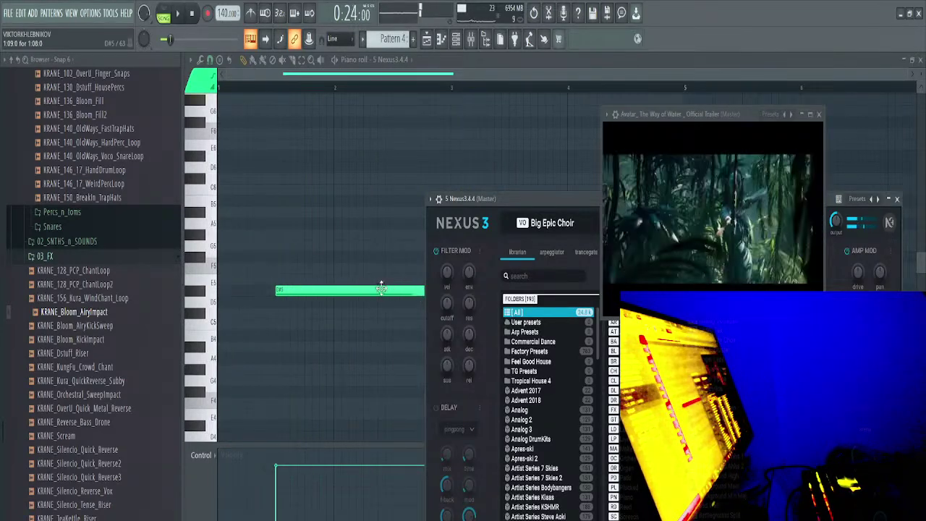
{"action": "left_click", "coordinate": [383, 290]}
{"action": "key", "text": "ctrl+a"}
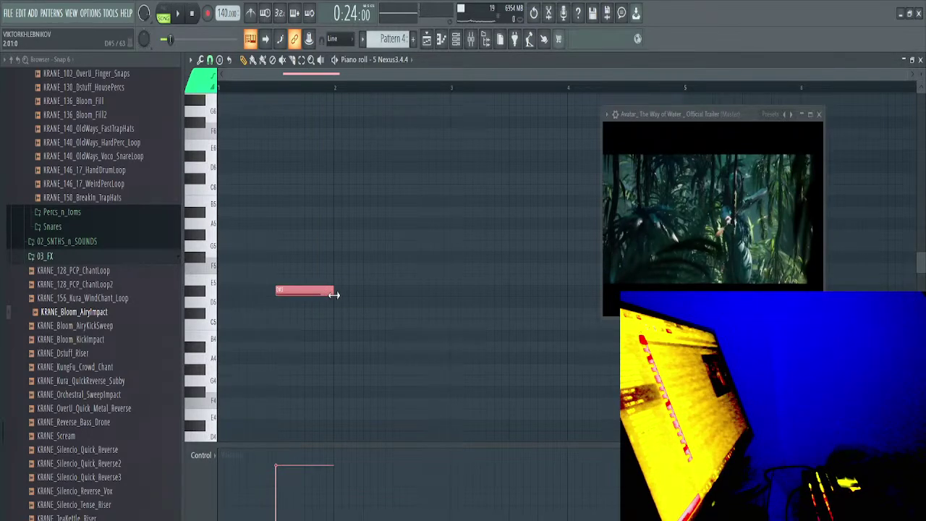
{"action": "key", "text": "space"}
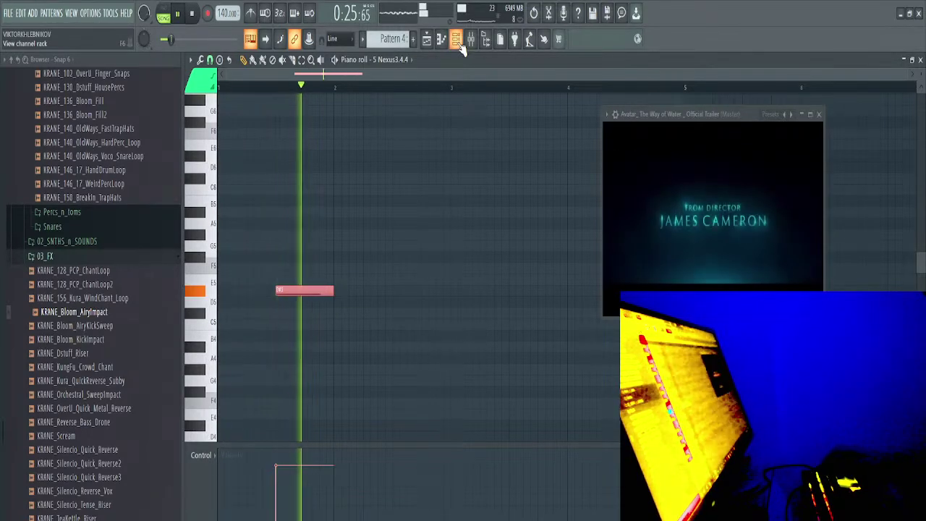
{"action": "key", "text": "space"}
{"action": "key", "text": "space"}
Set the D#5 choir note's length to 1:00:0, first playing it back extended to bar 3
{"action": "left_click_drag", "start_coordinate": [333, 291], "coordinate": [450, 291]}
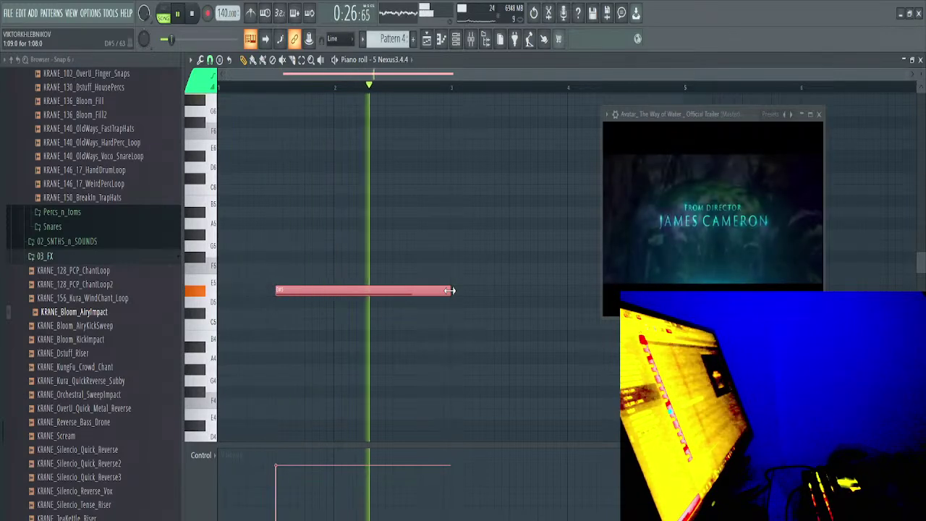
{"action": "key", "text": "space"}
{"action": "left_click_drag", "start_coordinate": [450, 291], "coordinate": [400, 291]}
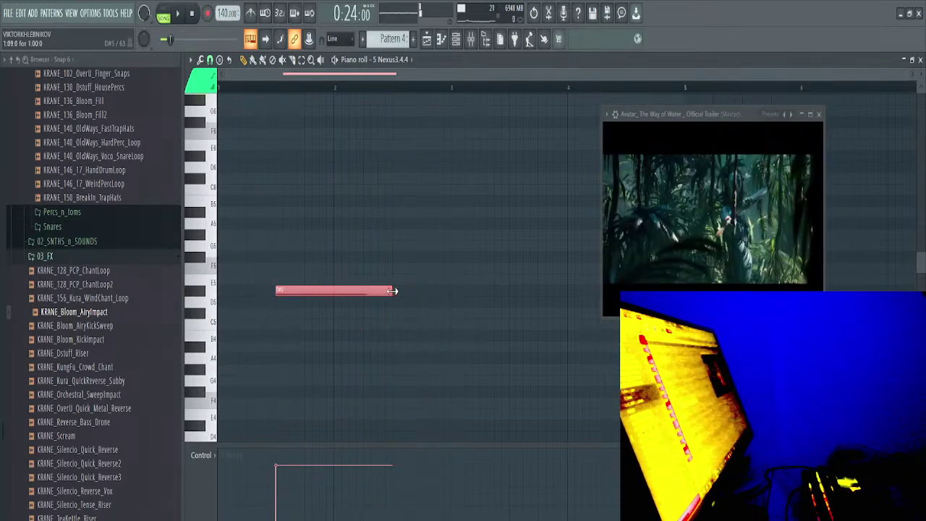
Clone the Nexus channel in the channel rack, open the clone and move its window clear of the trailer video
{"action": "left_click", "coordinate": [456, 40]}
{"action": "right_click", "coordinate": [437, 239]}
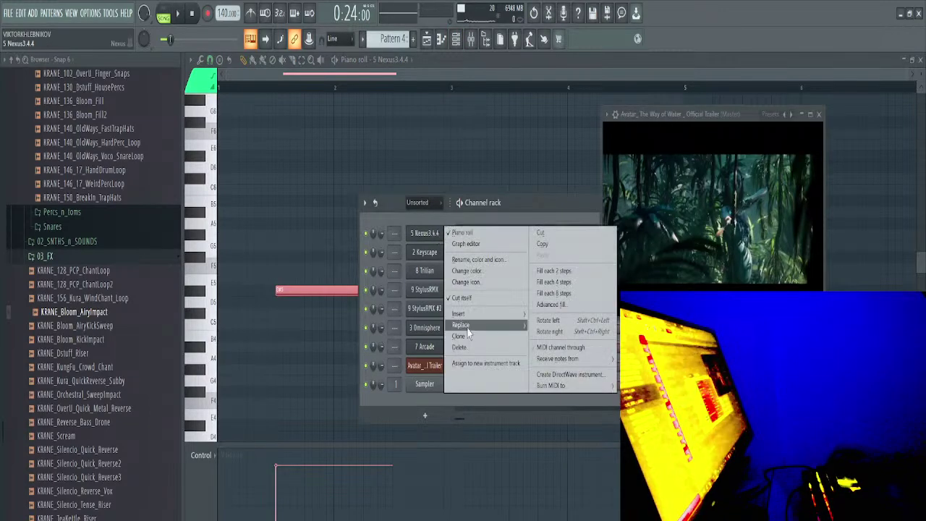
{"action": "left_click", "coordinate": [434, 233]}
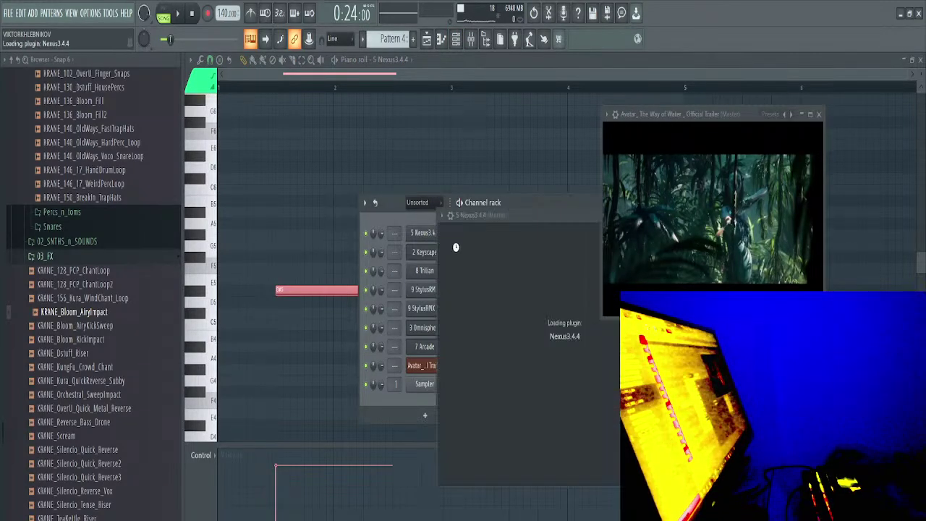
{"action": "left_click_drag", "start_coordinate": [530, 219], "coordinate": [263, 90]}
Browse the Chord category in the cloned Nexus and pick presets such as Backing Stab 2 and Black Stab
{"action": "left_click", "coordinate": [371, 258]}
{"action": "left_click", "coordinate": [487, 259]}
{"action": "left_click", "coordinate": [489, 298]}
{"action": "left_click", "coordinate": [479, 298]}
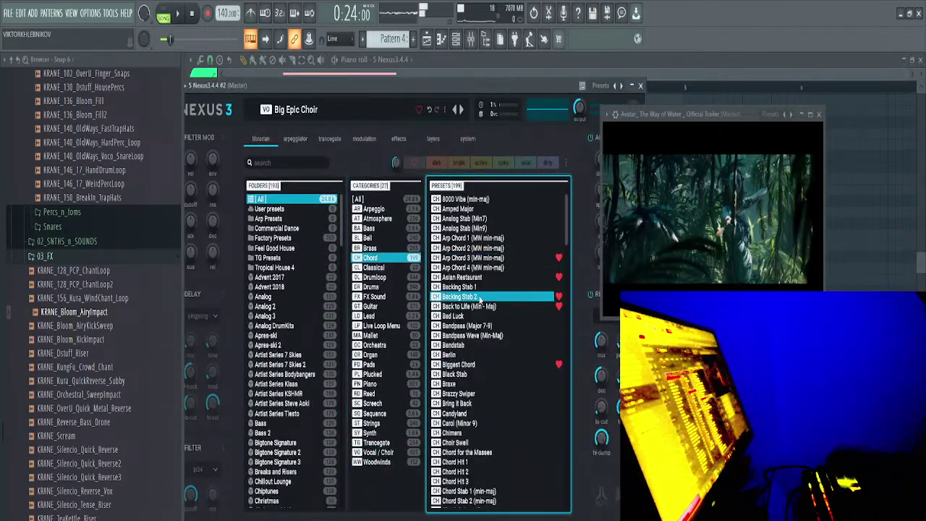
{"action": "left_click", "coordinate": [467, 375]}
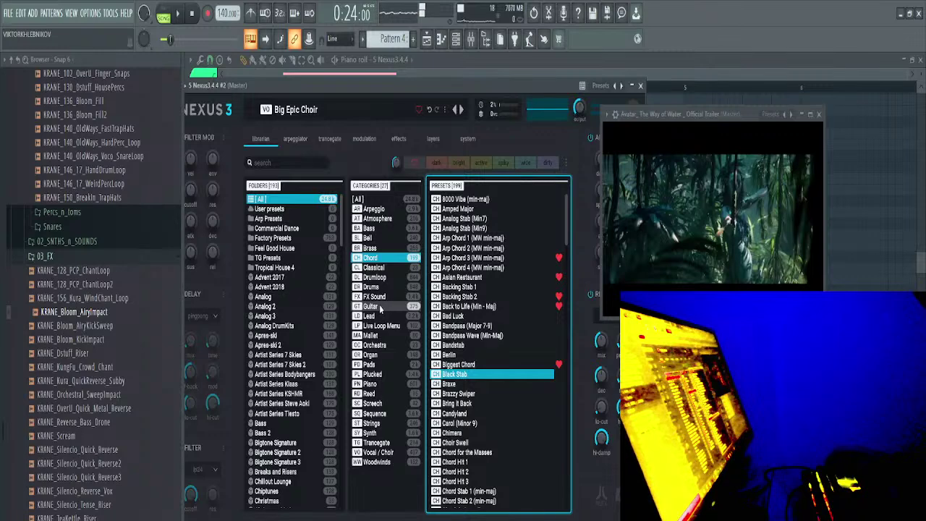
Load the Amped Guitar 2 preset from the Guitar category in Nexus and close the plugin window
{"action": "left_click", "coordinate": [380, 307]}
{"action": "left_click", "coordinate": [474, 335]}
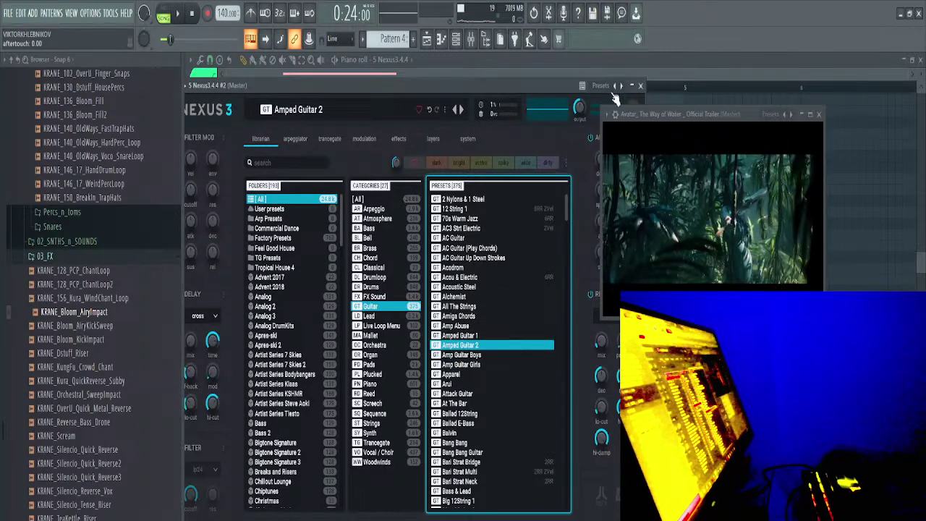
{"action": "left_click", "coordinate": [642, 87]}
Place a G5 note near the end of bar 2 in the piano roll and shorten it to about two steps
{"action": "key", "text": "space"}
{"action": "right_click", "coordinate": [439, 255]}
{"action": "left_click", "coordinate": [471, 253]}
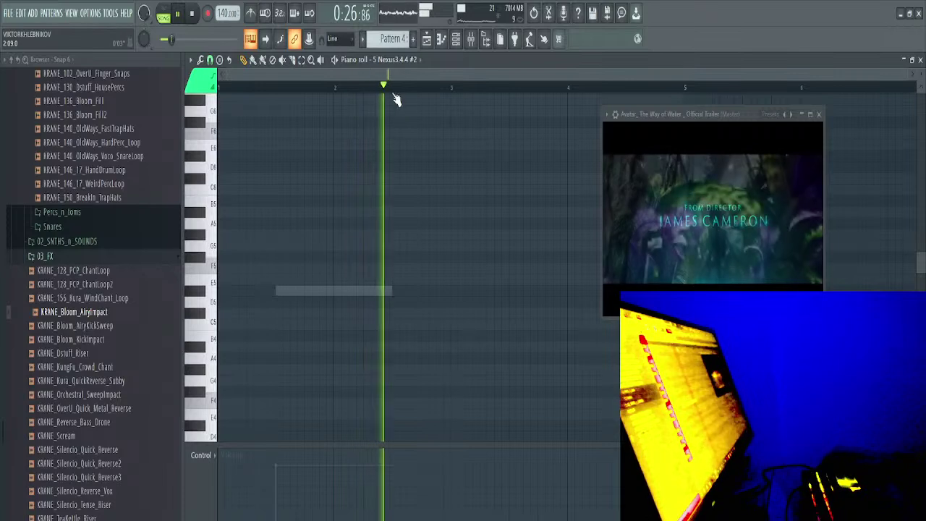
{"action": "key", "text": "space"}
{"action": "left_click", "coordinate": [414, 190]}
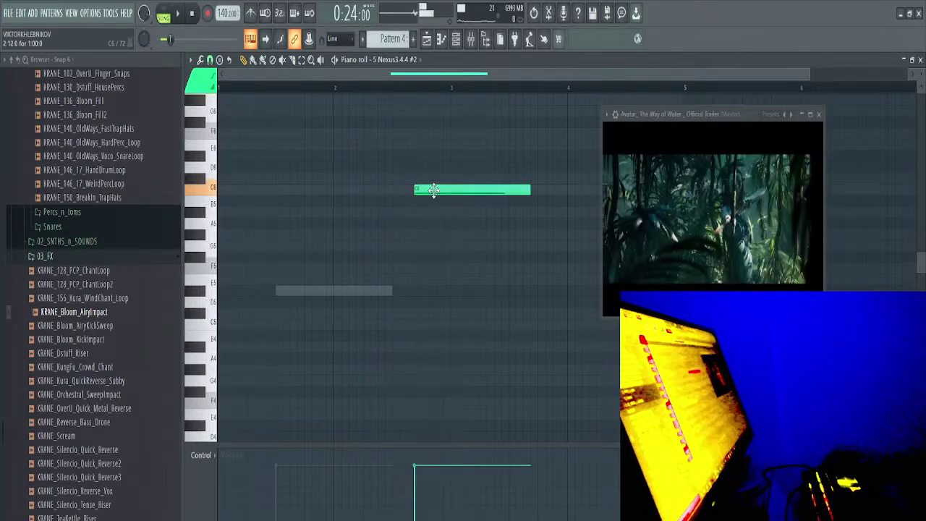
{"action": "left_click_drag", "start_coordinate": [415, 194], "coordinate": [424, 244]}
{"action": "key", "text": "space"}
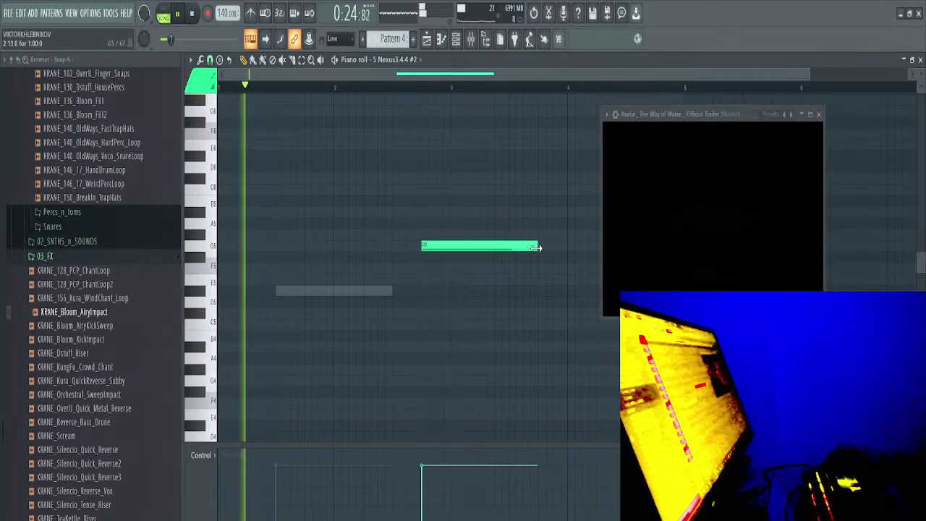
{"action": "right_click", "coordinate": [423, 244]}
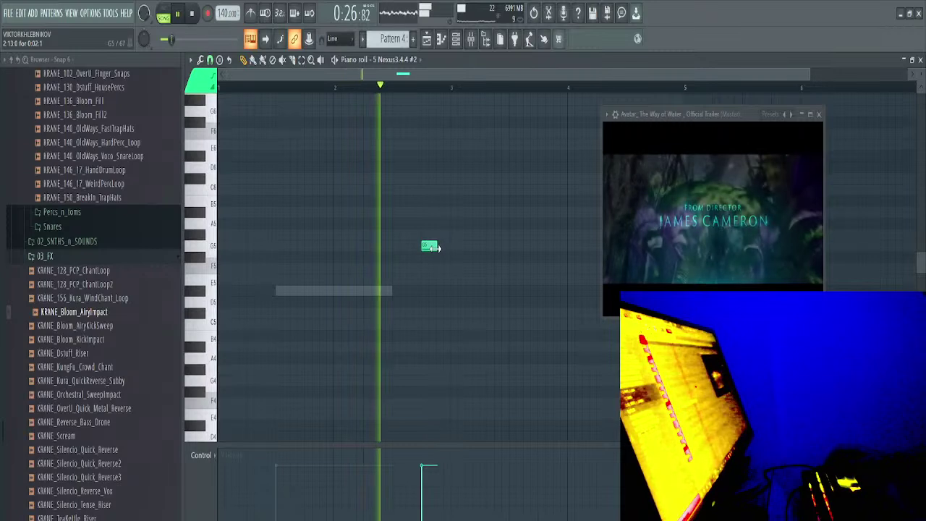
Try an A#5 note just after the G5 note, remove it, and replay the passage
{"action": "left_click", "coordinate": [436, 212]}
{"action": "right_click", "coordinate": [436, 211]}
{"action": "key", "text": "space"}
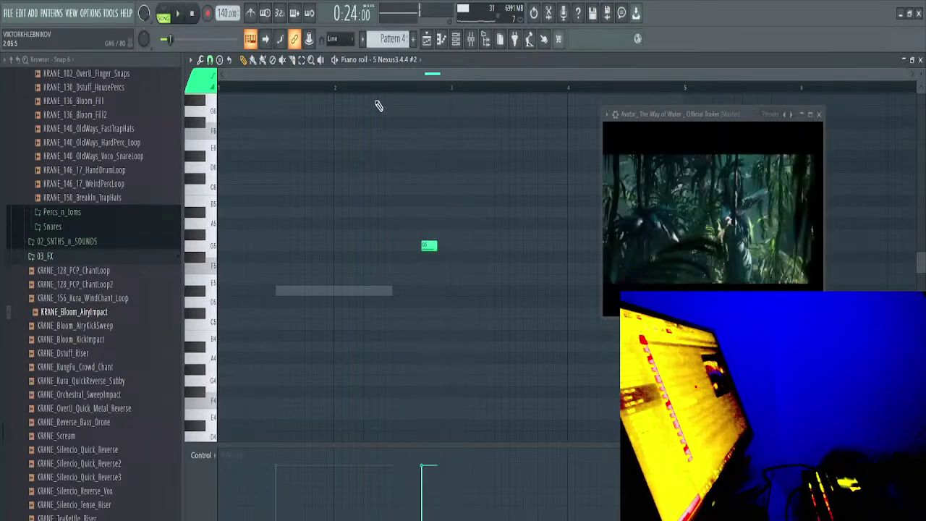
{"action": "key", "text": "space"}
{"action": "key", "text": "space"}
{"action": "key", "text": "space"}
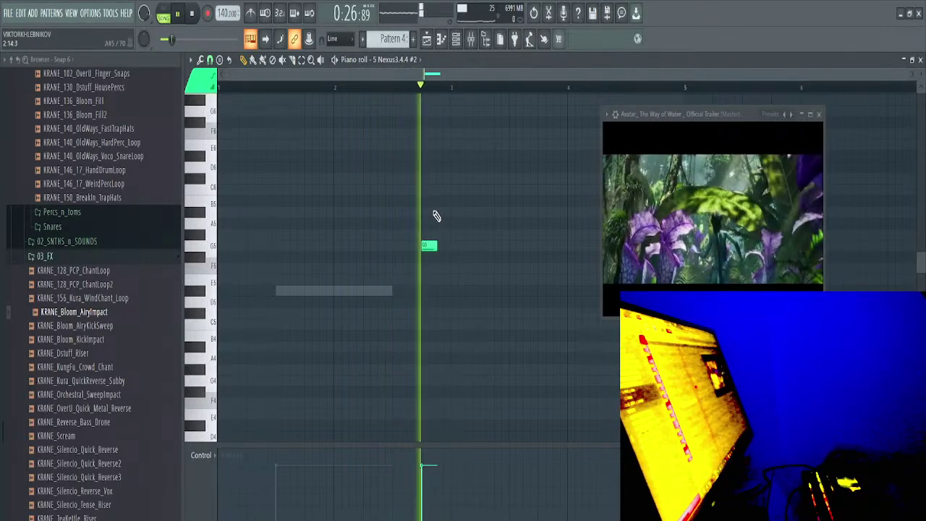
Add short A#5 and C6 notes stepping up after the G5 note, audition them, and delete both
{"action": "left_click", "coordinate": [440, 211]}
{"action": "key", "text": "space"}
{"action": "key", "text": "space"}
{"action": "key", "text": "space"}
{"action": "key", "text": "space"}
{"action": "left_click", "coordinate": [457, 188]}
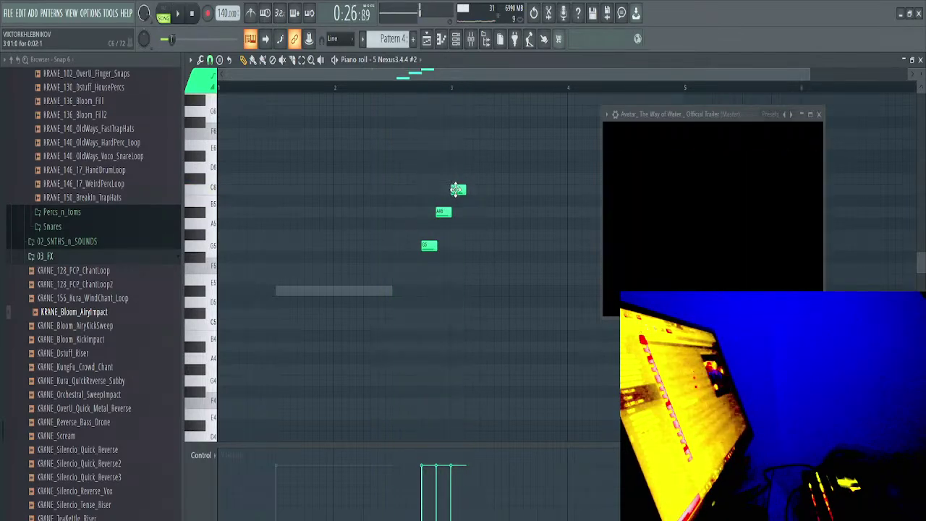
{"action": "key", "text": "space"}
{"action": "right_click", "coordinate": [458, 189]}
{"action": "right_click", "coordinate": [443, 212]}
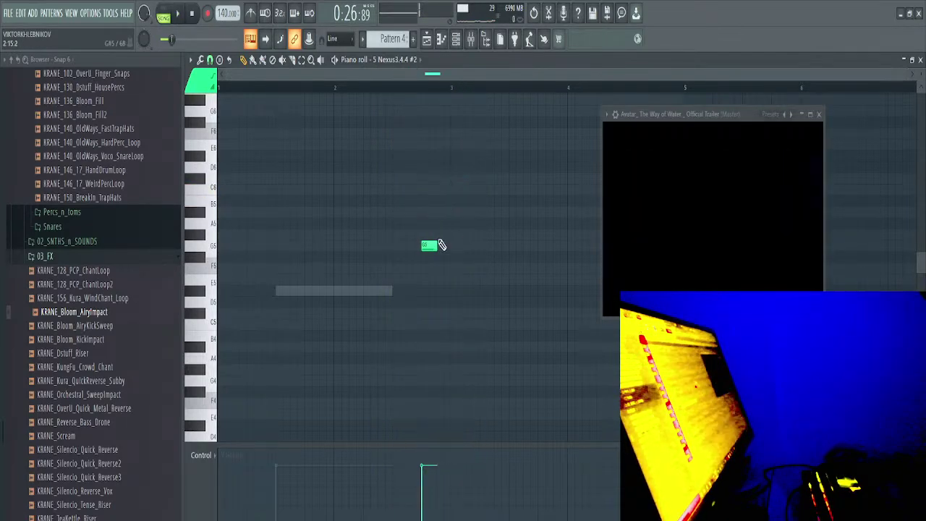
Stack G4, G5 and C6 notes near the end of bar 2 and lengthen all three well into bar 3
{"action": "scroll", "coordinate": [435, 247], "scroll_direction": "up", "scroll_amount": 2}
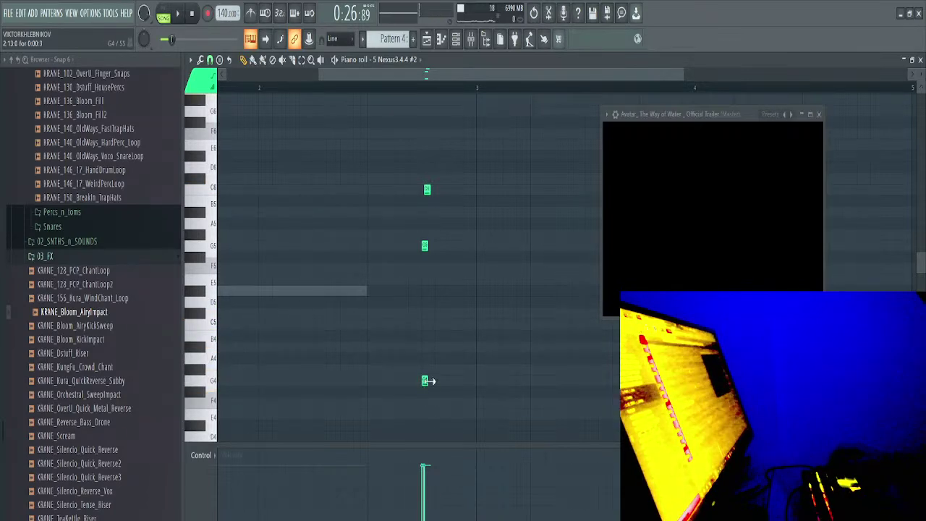
{"action": "key", "text": "space"}
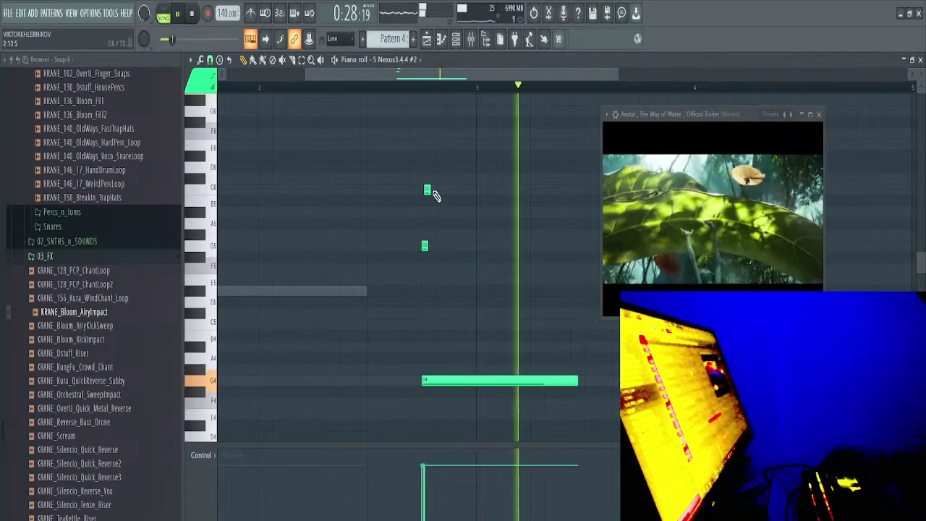
{"action": "left_click_drag", "start_coordinate": [430, 189], "coordinate": [564, 188]}
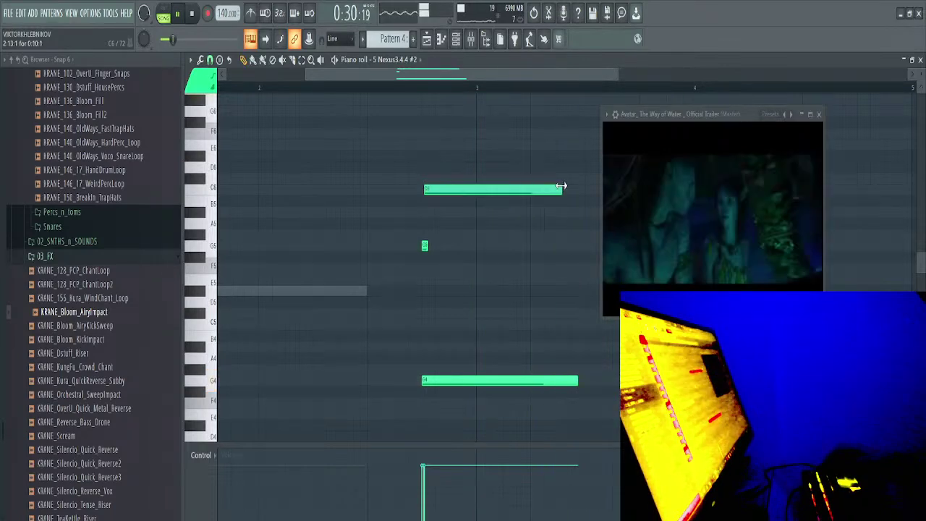
{"action": "left_click_drag", "start_coordinate": [428, 246], "coordinate": [590, 245]}
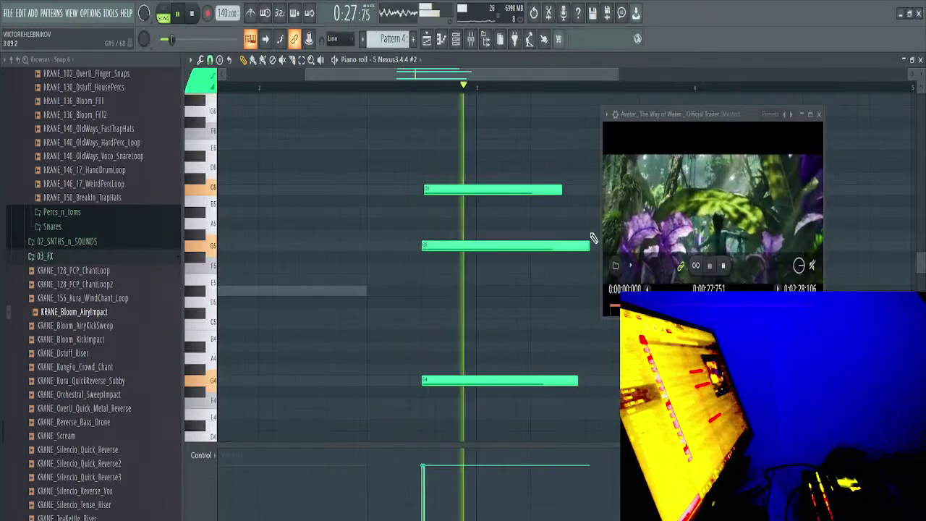
Add a D#6 note ahead of the three-note chord and shorten it to about one beat
{"action": "left_click", "coordinate": [355, 155]}
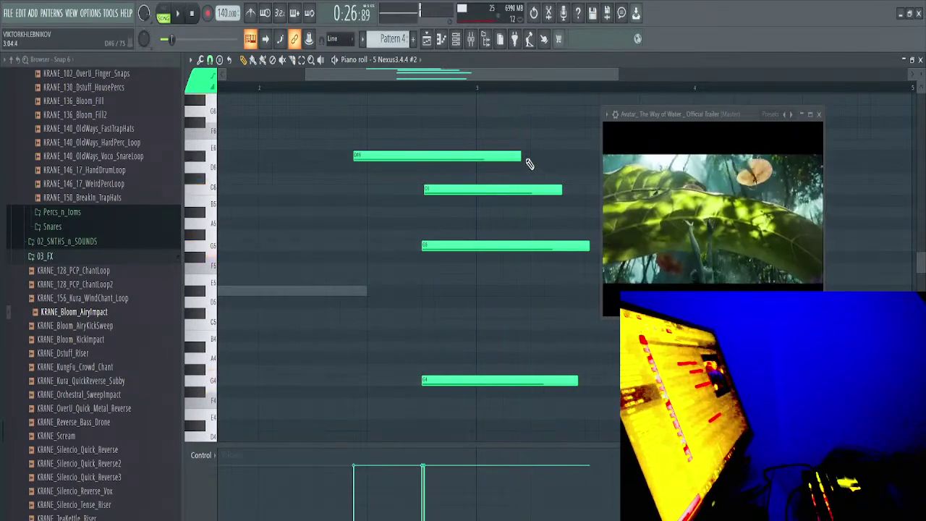
{"action": "left_click_drag", "start_coordinate": [523, 156], "coordinate": [408, 156]}
{"action": "key", "text": "space"}
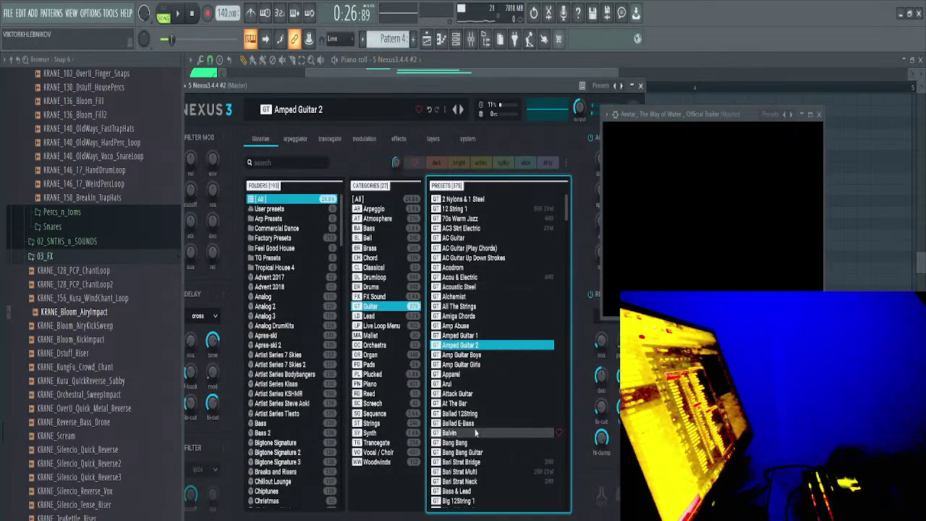
Audition Guitar presets in Nexus, including Bari Strat Bridge, Amiga Chords and Bang Bang
{"action": "left_click", "coordinate": [471, 423]}
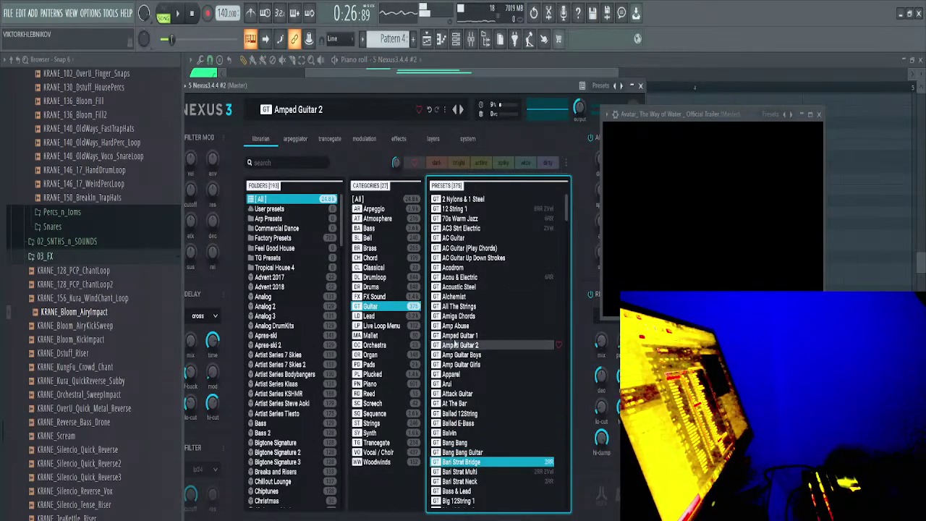
{"action": "left_click", "coordinate": [455, 345]}
{"action": "left_click", "coordinate": [456, 325]}
{"action": "left_click", "coordinate": [456, 296]}
{"action": "left_click", "coordinate": [474, 316]}
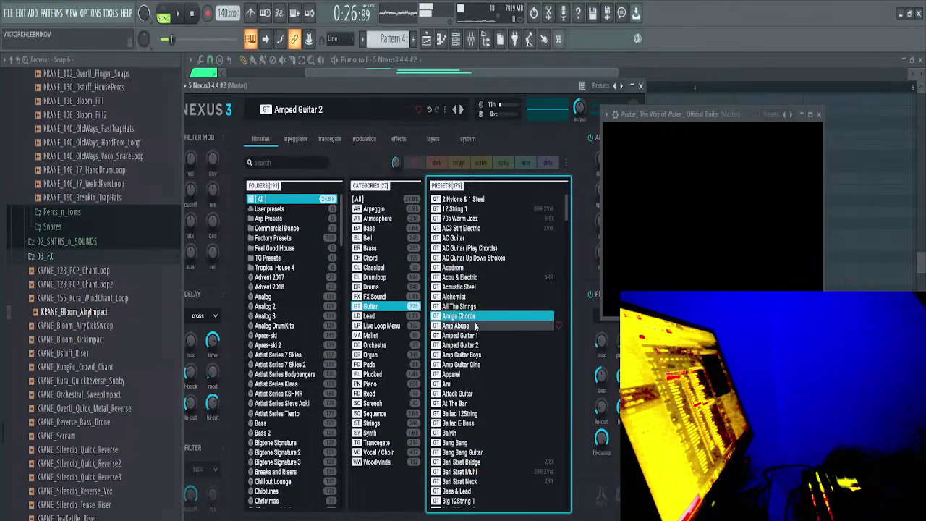
{"action": "left_click", "coordinate": [463, 238]}
{"action": "left_click", "coordinate": [478, 374]}
{"action": "left_click", "coordinate": [485, 442]}
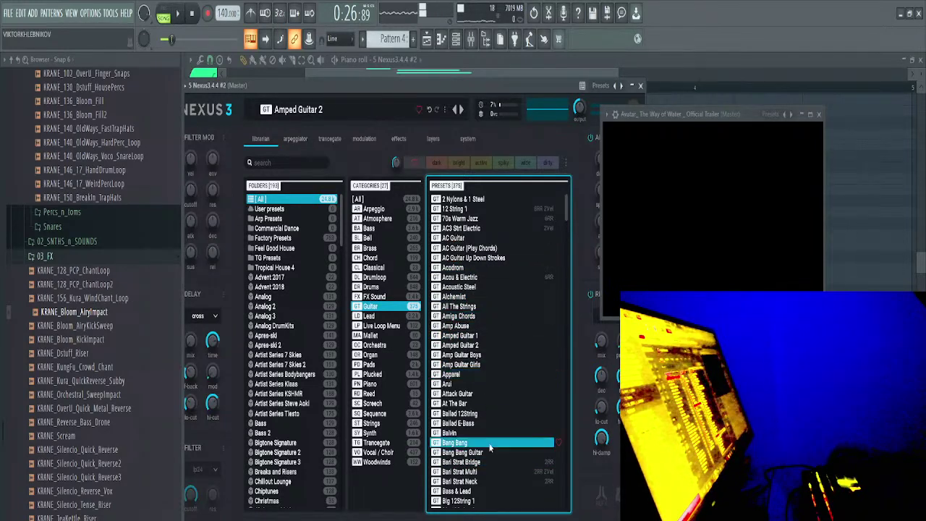
Load the Cabbage Fever guitar preset, close the plugin window, and play the notes with it
{"action": "scroll", "coordinate": [479, 441], "scroll_direction": "down", "scroll_amount": 3}
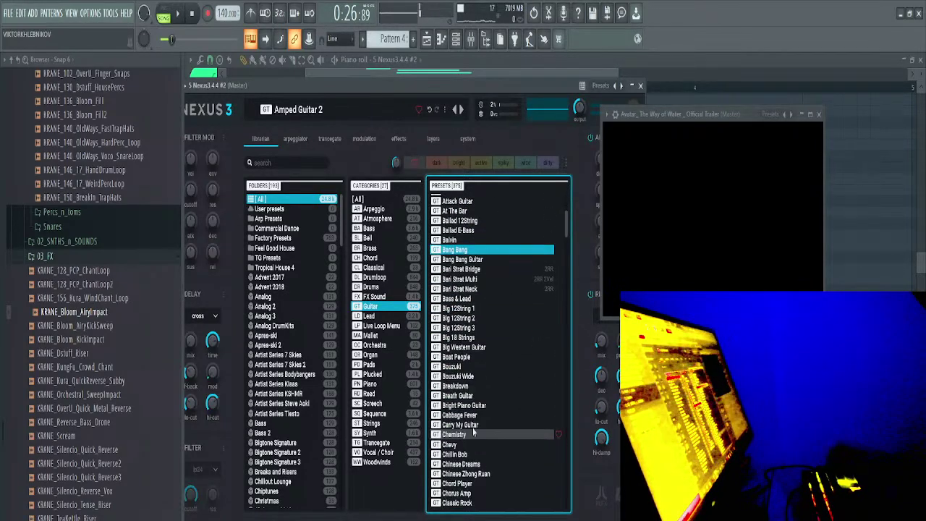
{"action": "left_click", "coordinate": [474, 416]}
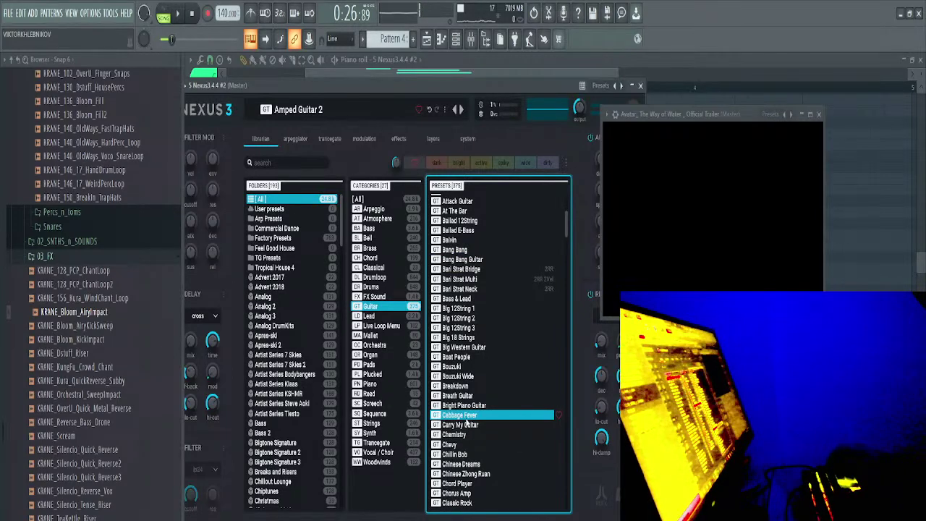
{"action": "left_click", "coordinate": [641, 86]}
{"action": "key", "text": "space"}
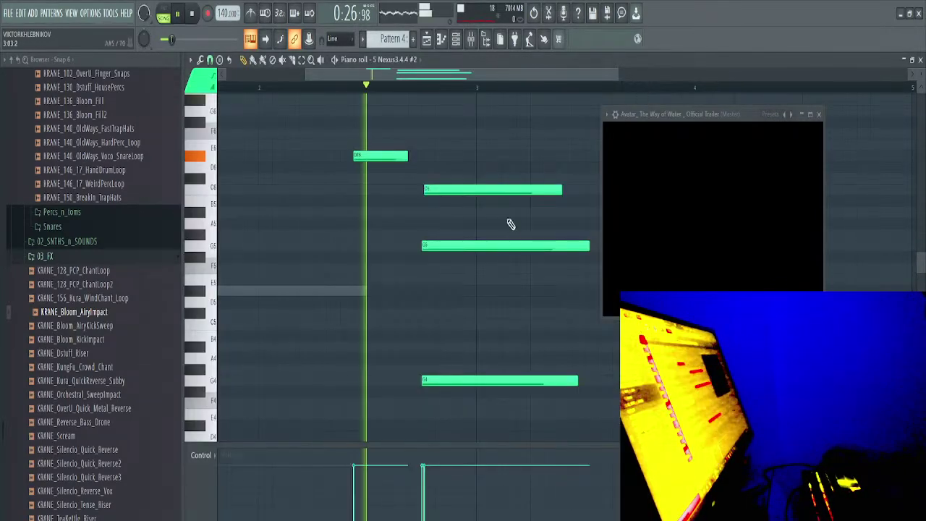
{"action": "key", "text": "space"}
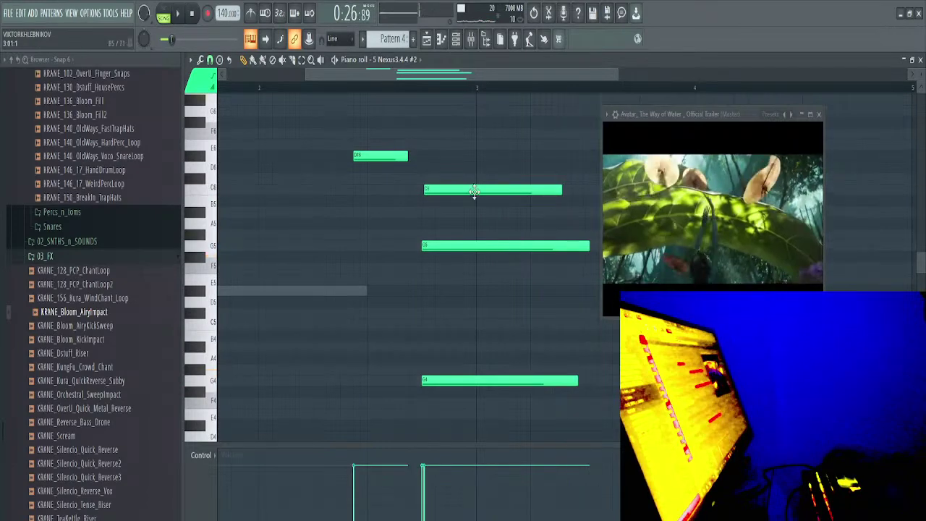
{"action": "key", "text": "space"}
Reopen Nexus and audition presets in the Pads category, including Accidence
{"action": "right_click", "coordinate": [407, 63]}
{"action": "key", "text": "space"}
{"action": "left_click", "coordinate": [380, 356]}
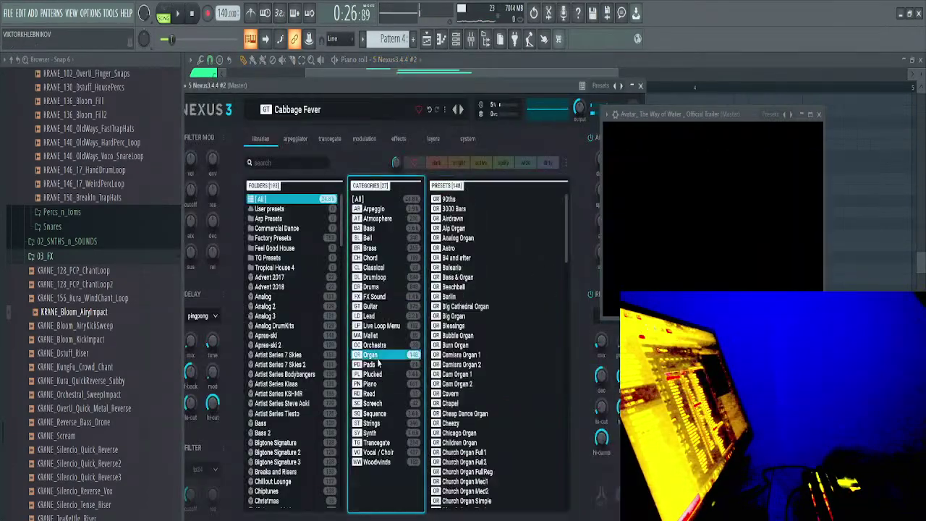
{"action": "left_click", "coordinate": [378, 364]}
{"action": "left_click", "coordinate": [475, 423]}
{"action": "left_click", "coordinate": [476, 472]}
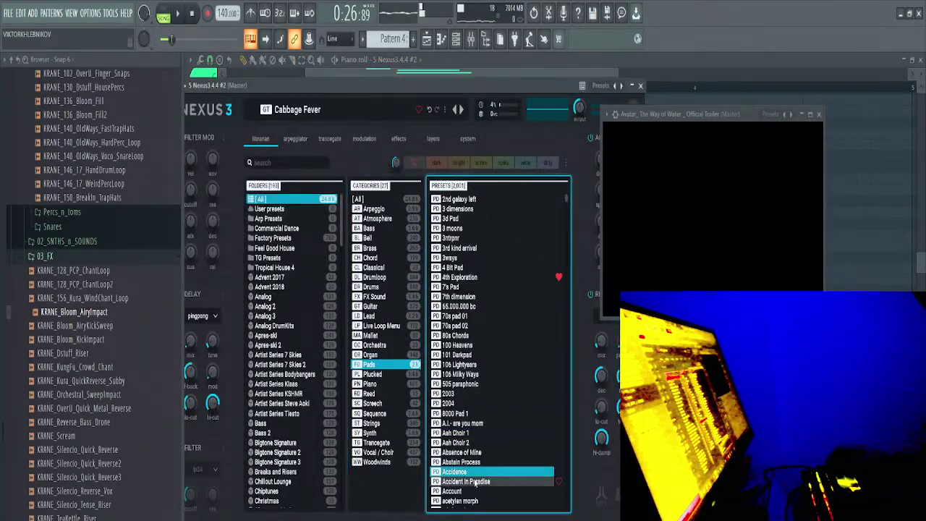
{"action": "scroll", "coordinate": [487, 492], "scroll_direction": "down", "scroll_amount": 8}
Audition Synth presets in Nexus, load 80s MIDI Lead, and close the plugin window during playback
{"action": "left_click", "coordinate": [380, 434]}
{"action": "left_click", "coordinate": [501, 434]}
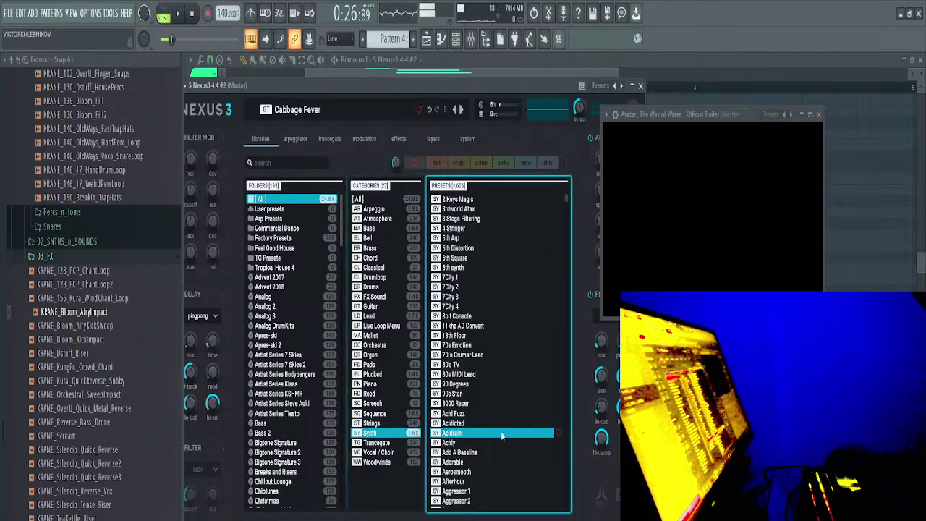
{"action": "left_click", "coordinate": [488, 375]}
{"action": "key", "text": "space"}
{"action": "left_click", "coordinate": [641, 85]}
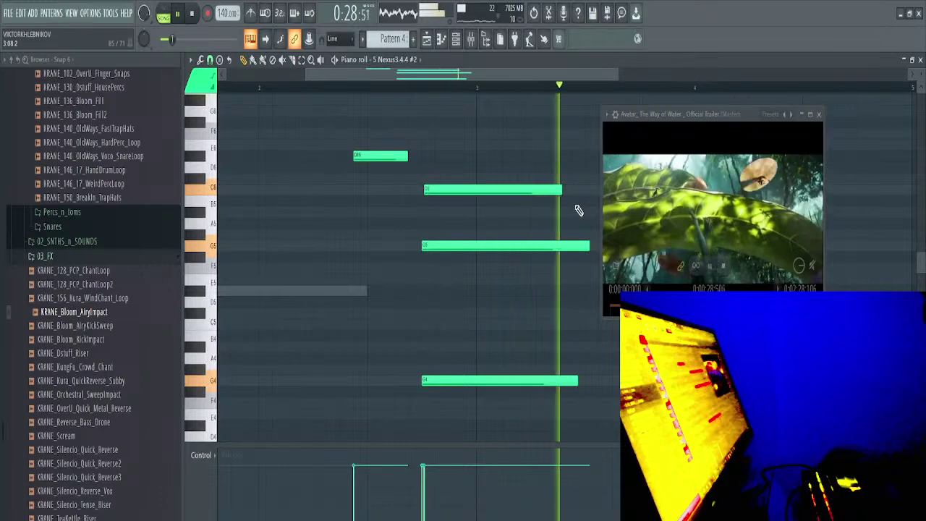
Try one-beat D#6 and G6 notes above the chord in bar 3, play them, and delete both
{"action": "left_click", "coordinate": [501, 144]}
{"action": "key", "text": "space"}
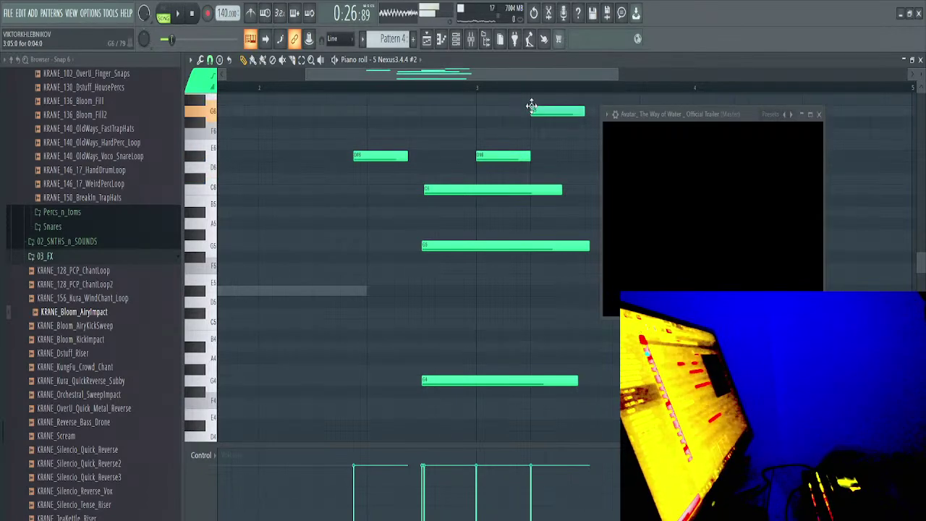
{"action": "key", "text": "space"}
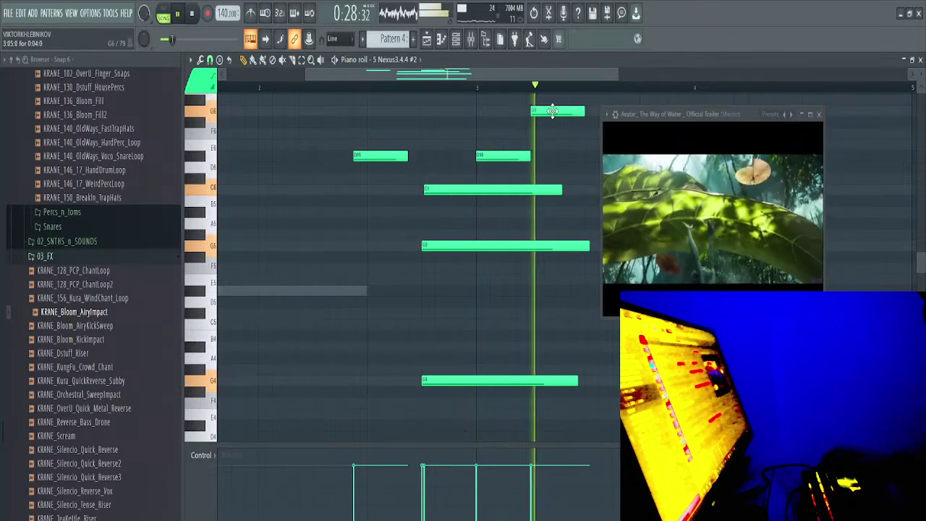
{"action": "right_click", "coordinate": [550, 110]}
{"action": "right_click", "coordinate": [516, 155]}
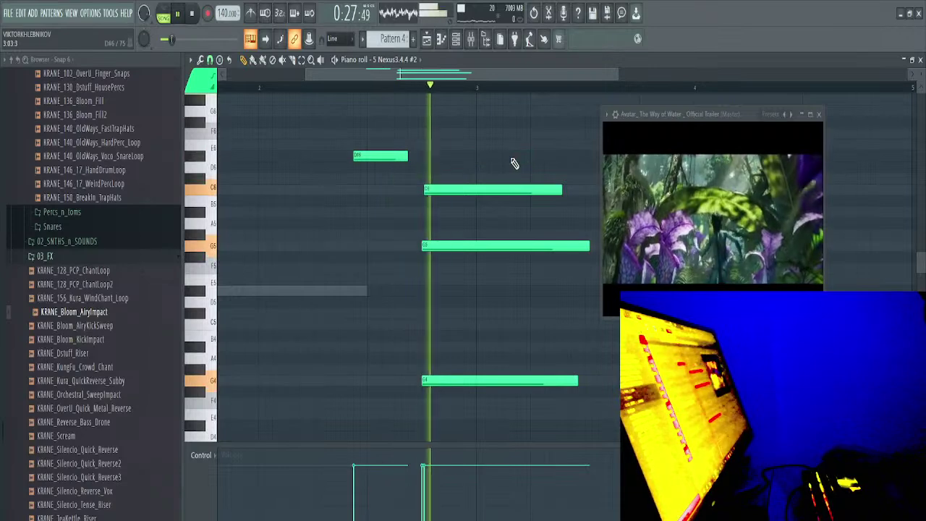
Move the Avatar trailer video window away from the later bars, over the sample browser, and play the pattern
{"action": "scroll", "coordinate": [477, 223], "scroll_direction": "down", "scroll_amount": 3}
{"action": "key", "text": "space"}
{"action": "left_click_drag", "start_coordinate": [670, 116], "coordinate": [139, 142]}
{"action": "key", "text": "space"}
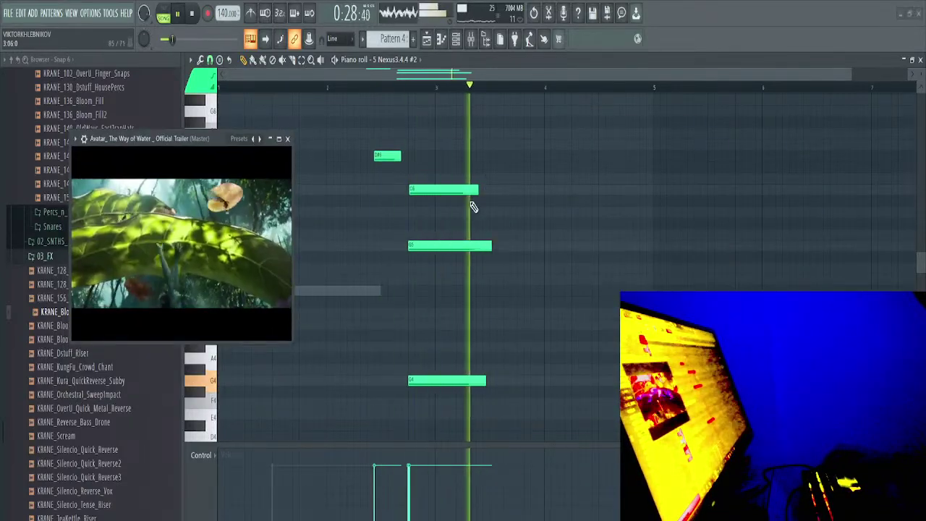
Place a one-beat C#6 note at the end of bar 3 and play the pattern from bar 1
{"action": "key", "text": "space"}
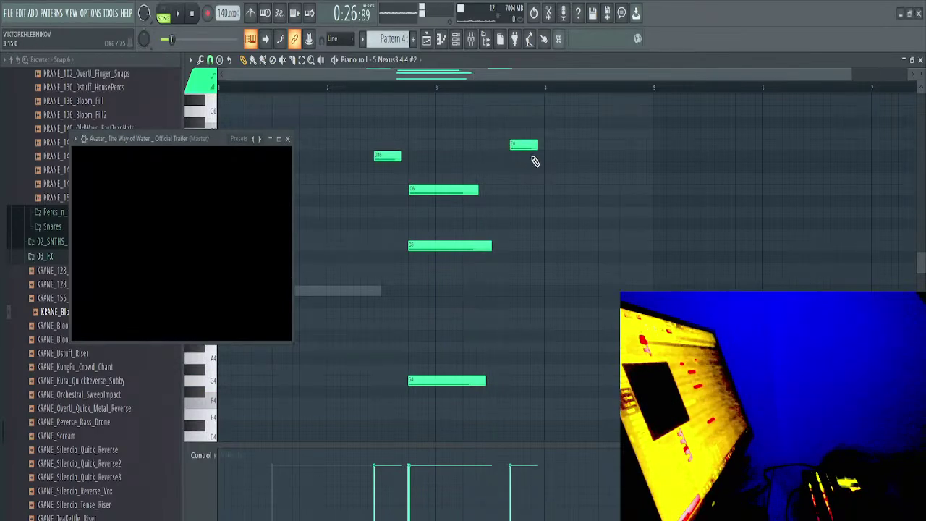
{"action": "left_click", "coordinate": [382, 93]}
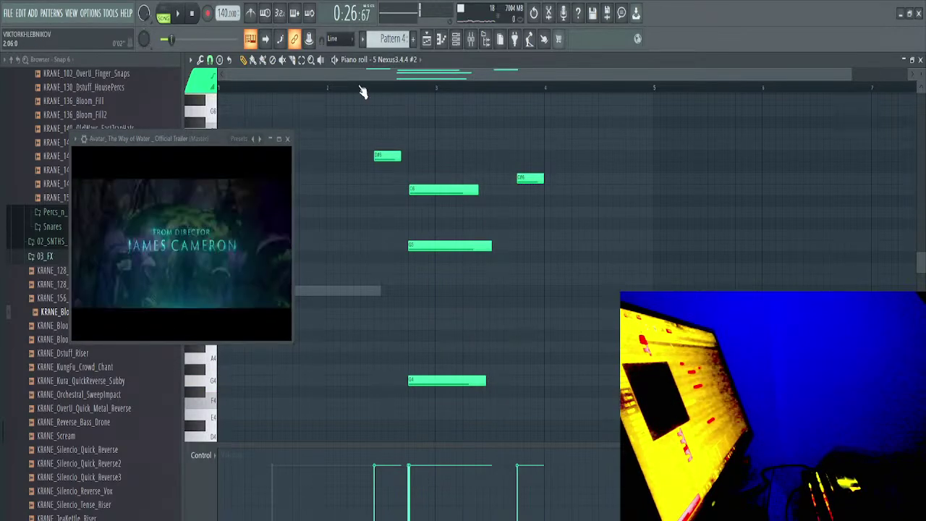
{"action": "left_click", "coordinate": [258, 93]}
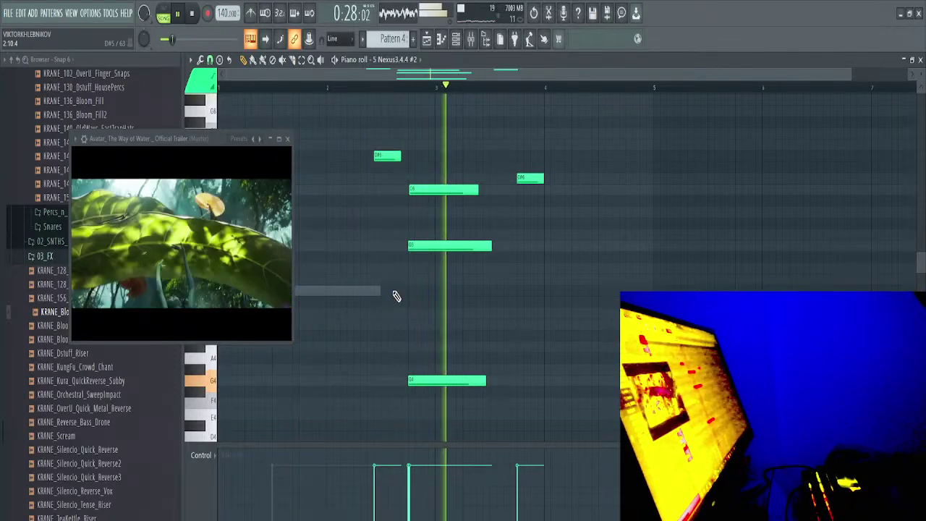
Select the G4, G5 and C6 chord, move it to start at bar 3, and play it back
{"action": "key", "text": "space"}
{"action": "left_click_drag", "start_coordinate": [447, 161], "coordinate": [472, 382]}
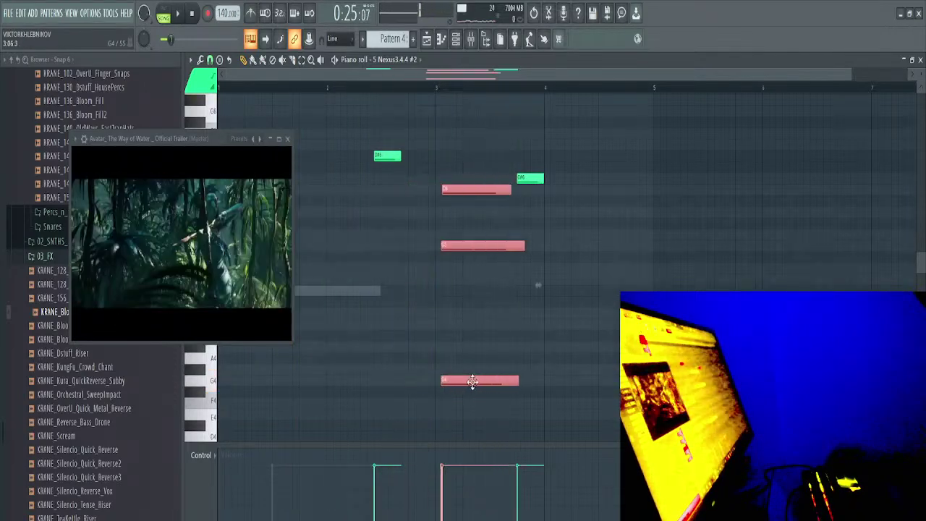
{"action": "key", "text": "space"}
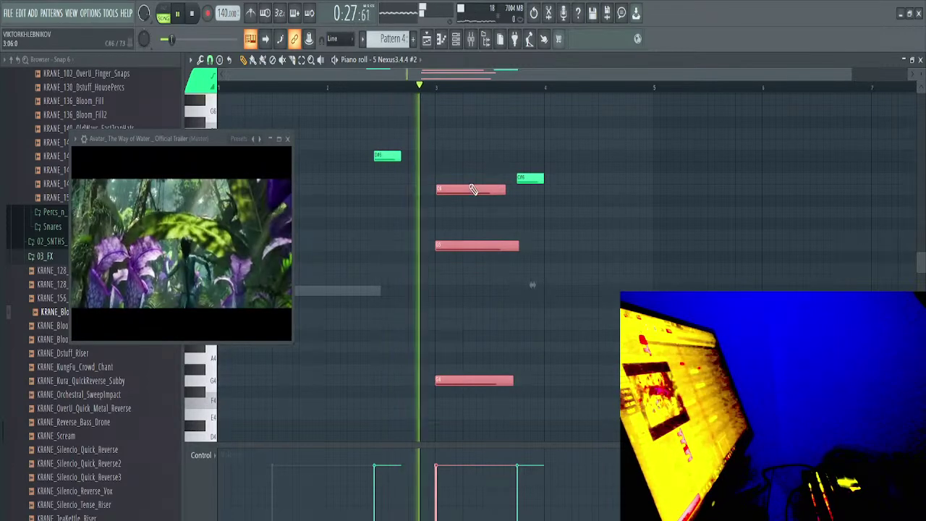
Delete the C6 and C#6 notes from bar 3, and replace the D#6 note with one ending at bar 3
{"action": "right_click", "coordinate": [489, 188]}
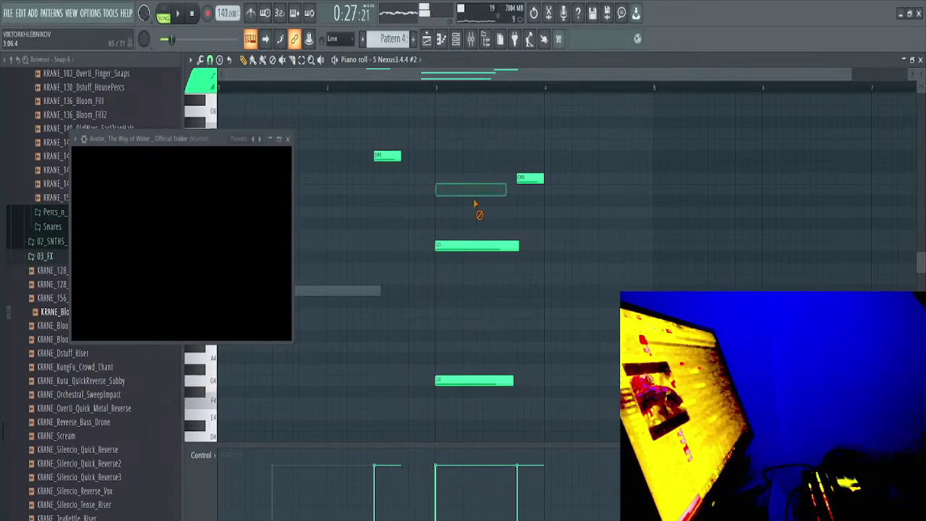
{"action": "right_click", "coordinate": [531, 178]}
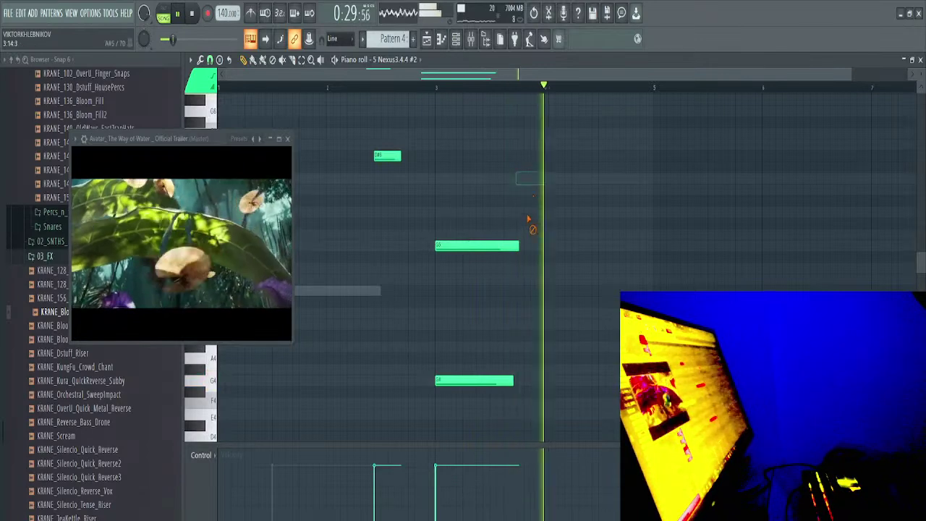
{"action": "right_click", "coordinate": [384, 156]}
{"action": "left_click", "coordinate": [382, 157]}
{"action": "left_click_drag", "start_coordinate": [408, 157], "coordinate": [438, 166]}
{"action": "key", "text": "space"}
Move the trailer window aside and expand the Serum folder of the Sullivan King and Kompany Metal B2B Dubstep Vol. 1 pack in the browser
{"action": "left_click_drag", "start_coordinate": [167, 141], "coordinate": [325, 118]}
{"action": "left_click", "coordinate": [97, 259]}
{"action": "scroll", "coordinate": [101, 289], "scroll_direction": "up", "scroll_amount": 8}
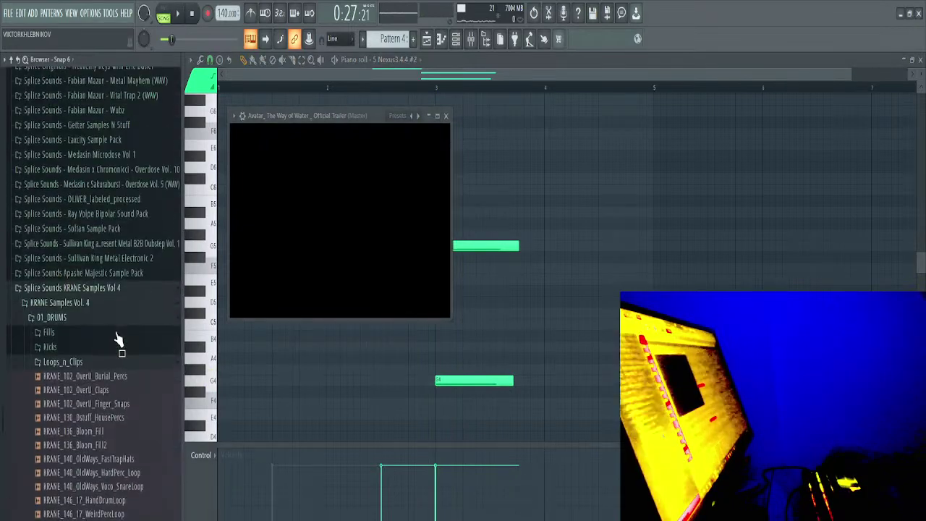
{"action": "scroll", "coordinate": [116, 338], "scroll_direction": "down", "scroll_amount": 6}
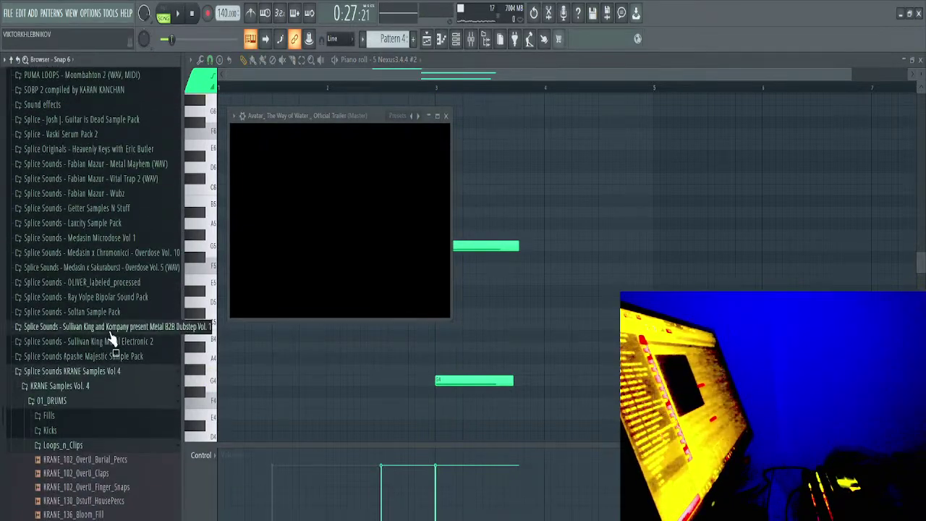
{"action": "left_click", "coordinate": [110, 333]}
{"action": "left_click", "coordinate": [80, 274]}
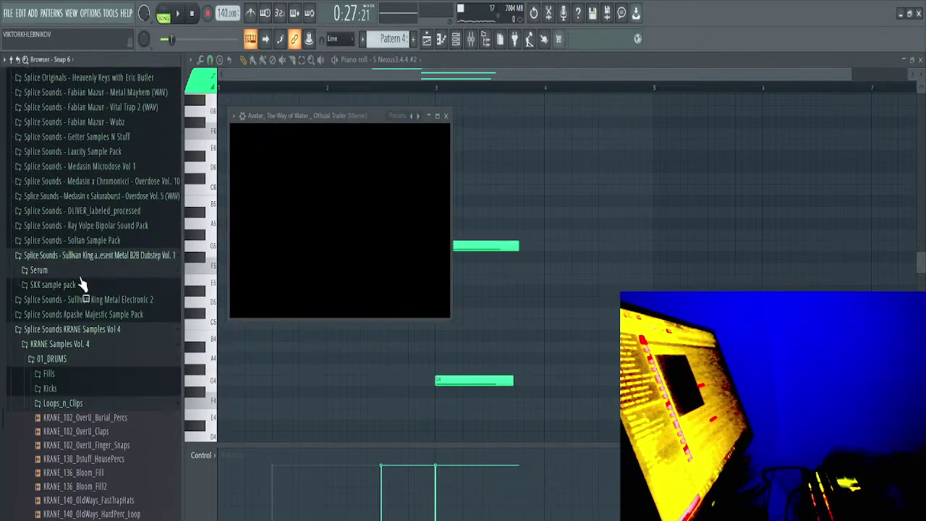
{"action": "left_click", "coordinate": [82, 287]}
{"action": "left_click", "coordinate": [82, 273]}
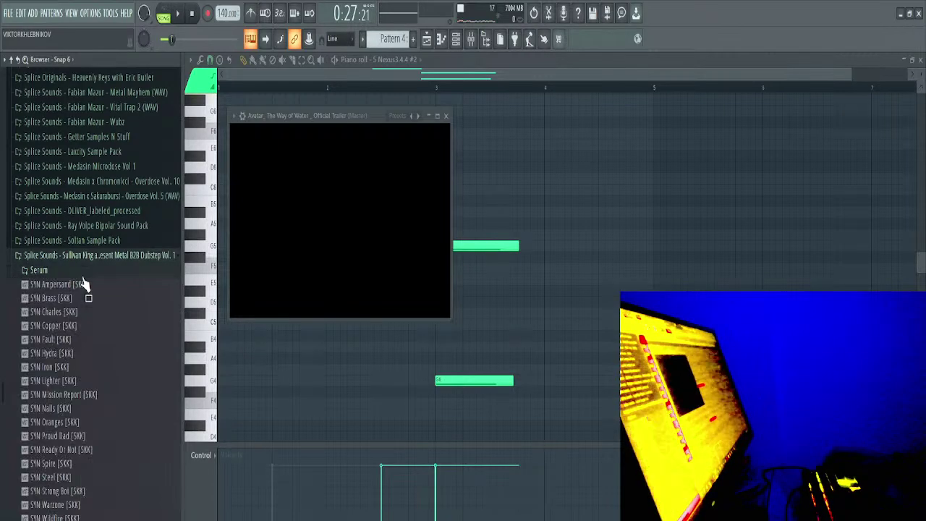
Show the channel rack, move the trailer window off it, and insert a Serum channel above the second Nexus channel
{"action": "left_click", "coordinate": [456, 39]}
{"action": "left_click_drag", "start_coordinate": [364, 120], "coordinate": [196, 194]}
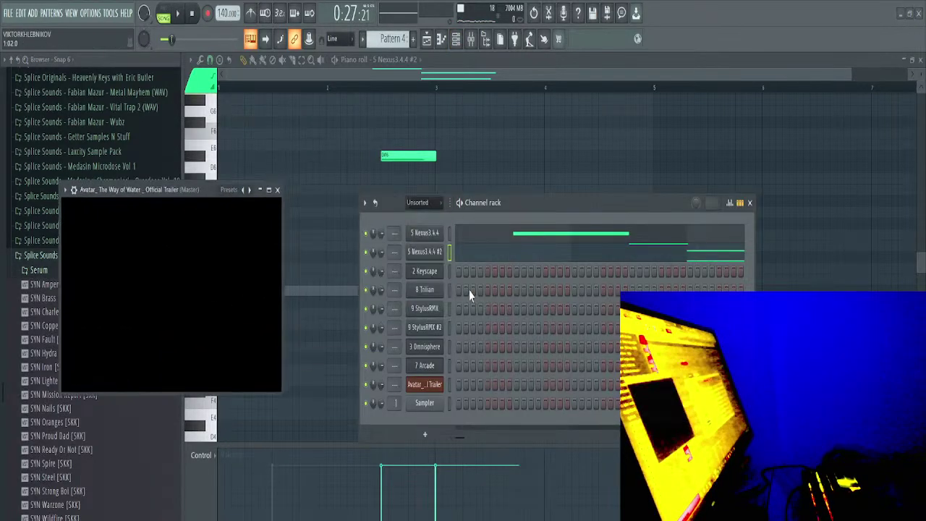
{"action": "right_click", "coordinate": [437, 257]}
{"action": "mouse_move", "coordinate": [482, 335]}
{"action": "left_click", "coordinate": [572, 353]}
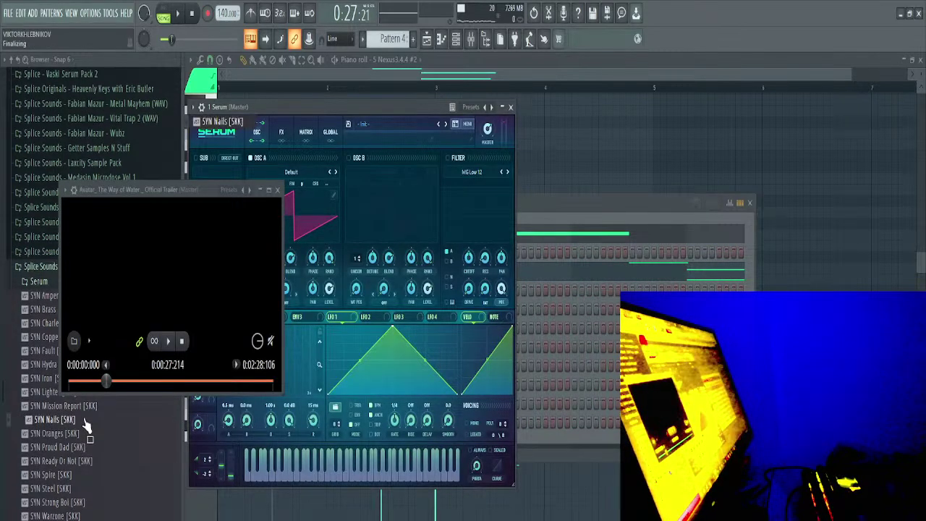
Move the Serum window away from the browser, load the SYN Hydra and SYN Brass presets in turn, and play the pattern
{"action": "left_click_drag", "start_coordinate": [384, 118], "coordinate": [585, 135]}
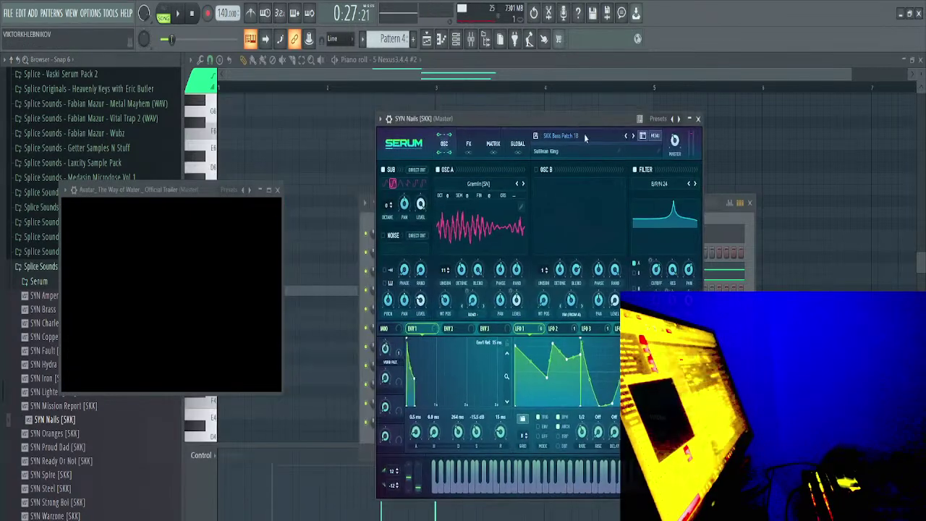
{"action": "left_click", "coordinate": [39, 323]}
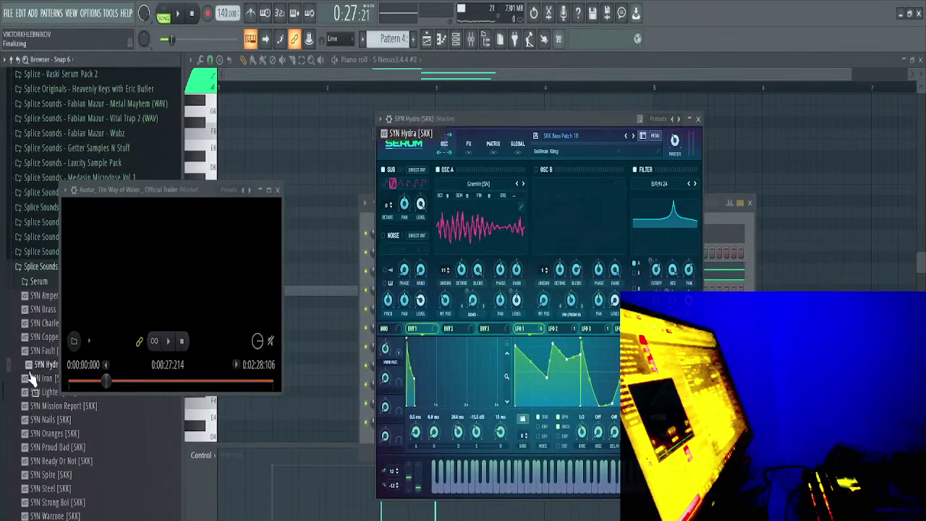
{"action": "left_click", "coordinate": [35, 311]}
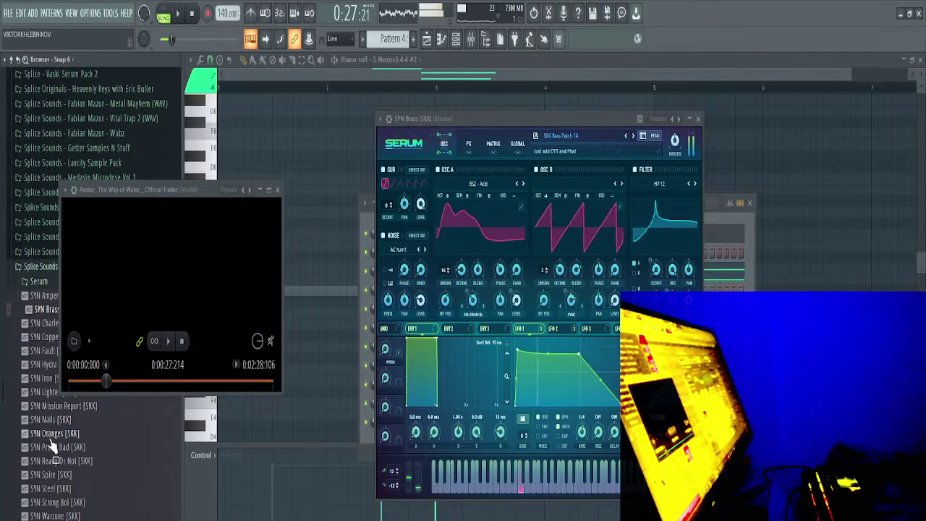
{"action": "key", "text": "space"}
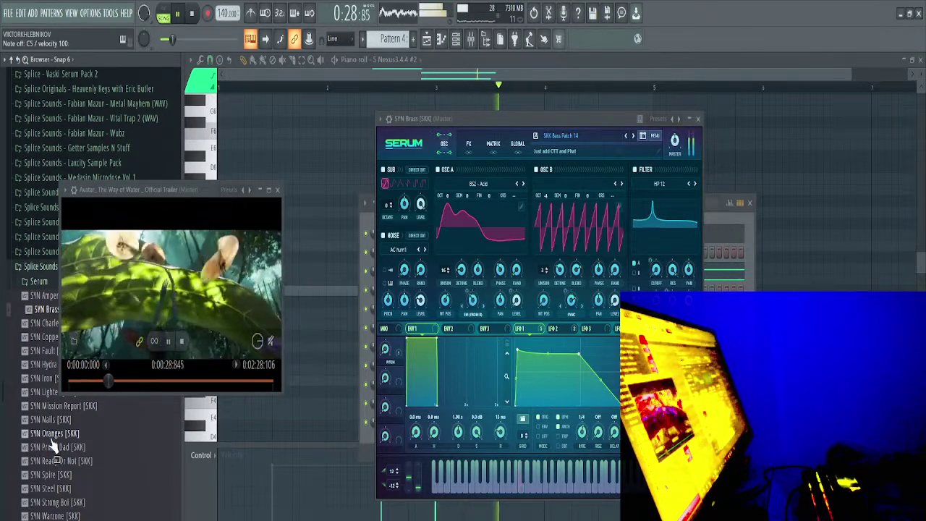
{"action": "key", "text": "space"}
Try the V_RIOT_serum_bass_big_detune preset from the Splice Virtual Riot user folder in Serum
{"action": "left_click", "coordinate": [576, 139]}
{"action": "mouse_move", "coordinate": [579, 248]}
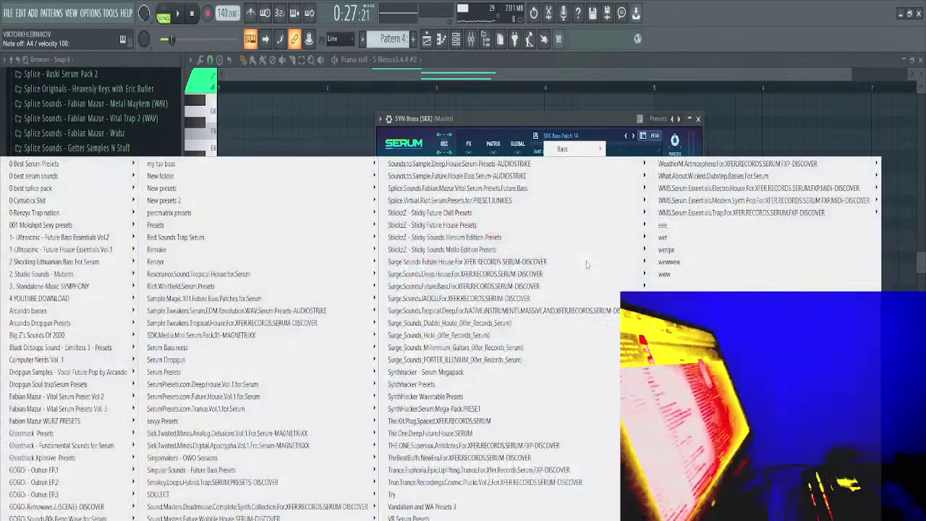
{"action": "mouse_move", "coordinate": [464, 204]}
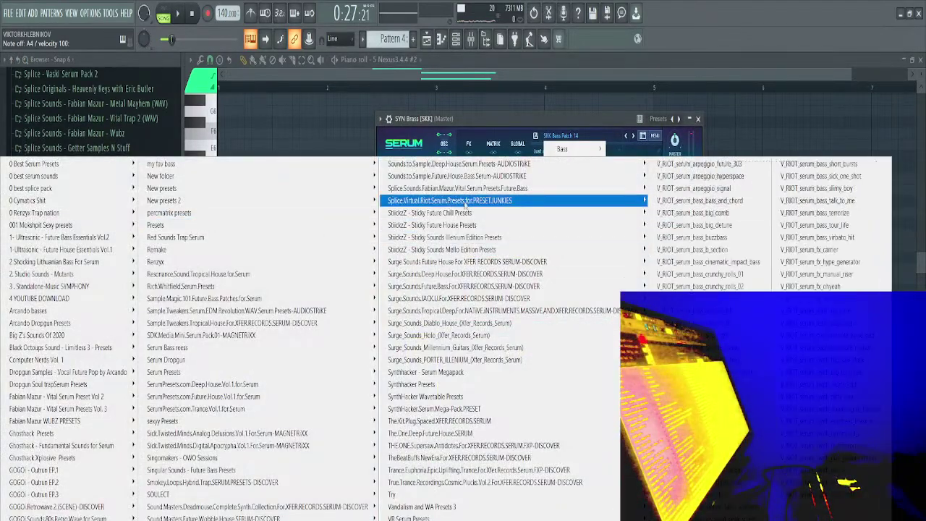
{"action": "left_click", "coordinate": [718, 226]}
Load the BA - 80's AF preset from the Black Octopus Sound - Limitless 3 user folder into Serum and close its window
{"action": "left_click", "coordinate": [576, 138]}
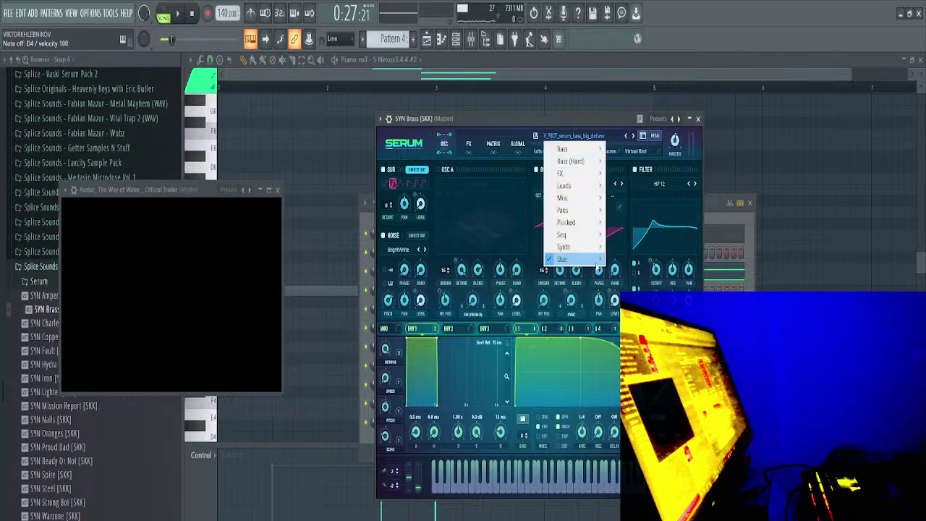
{"action": "mouse_move", "coordinate": [586, 261]}
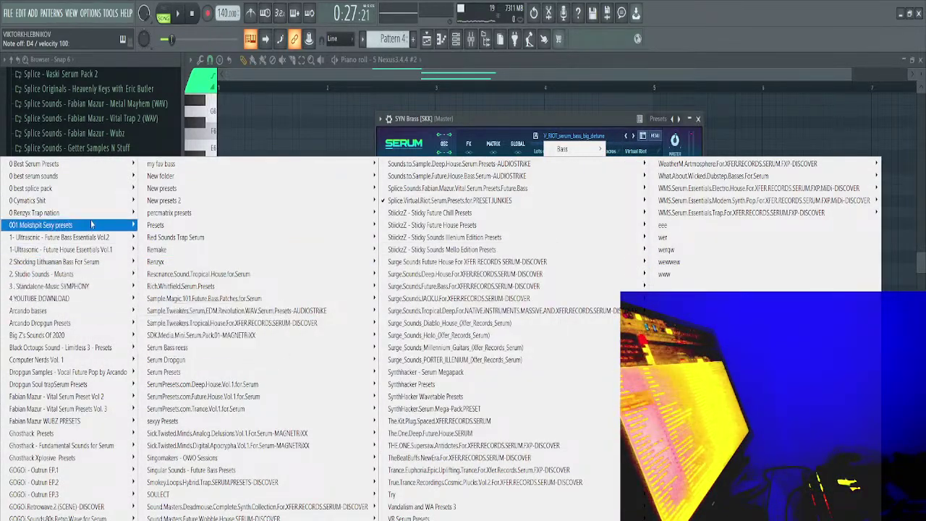
{"action": "mouse_move", "coordinate": [94, 351]}
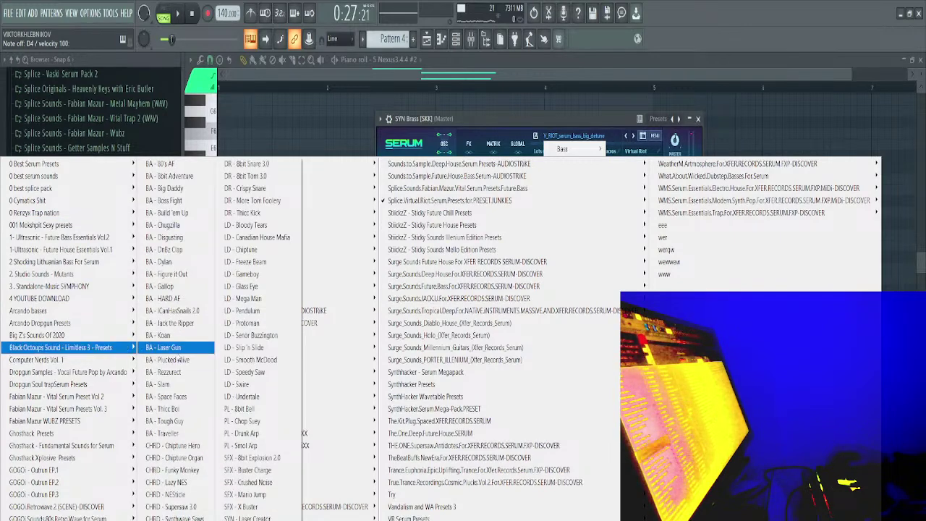
{"action": "left_click", "coordinate": [165, 164]}
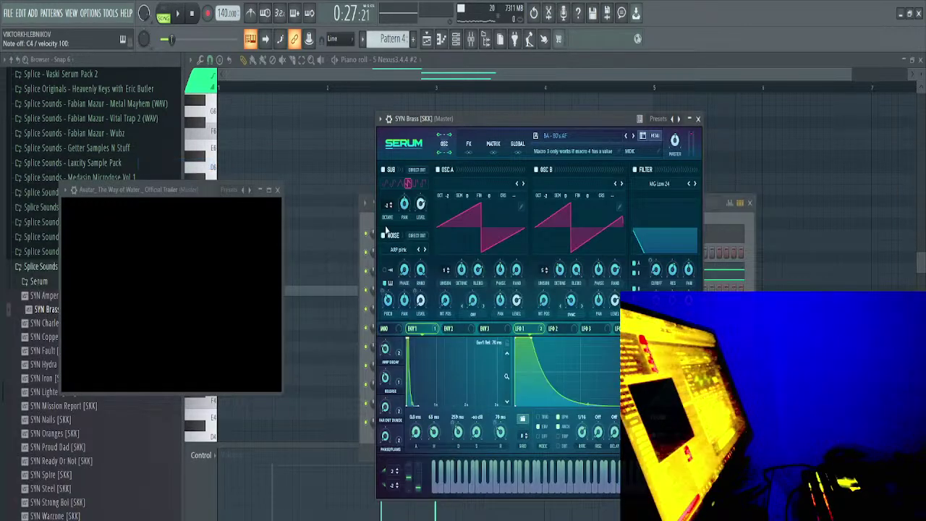
{"action": "left_click", "coordinate": [592, 136]}
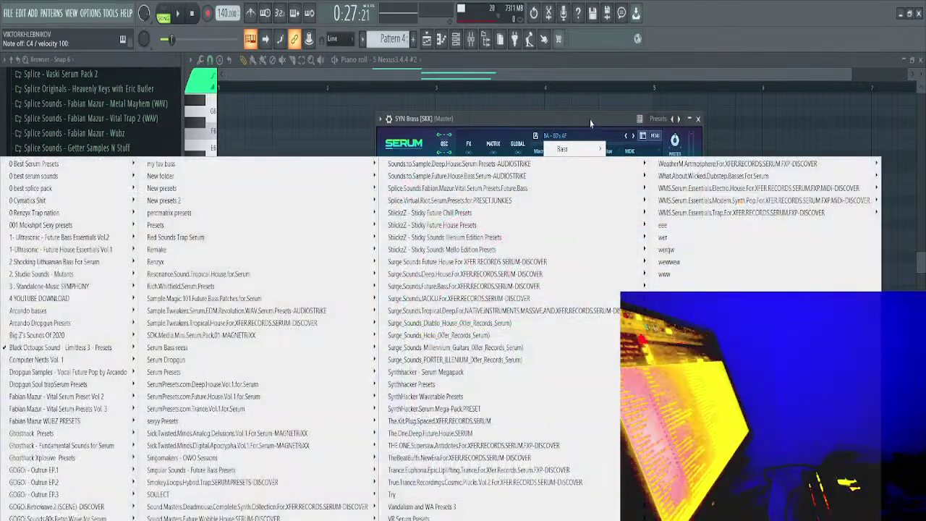
{"action": "left_click", "coordinate": [590, 124]}
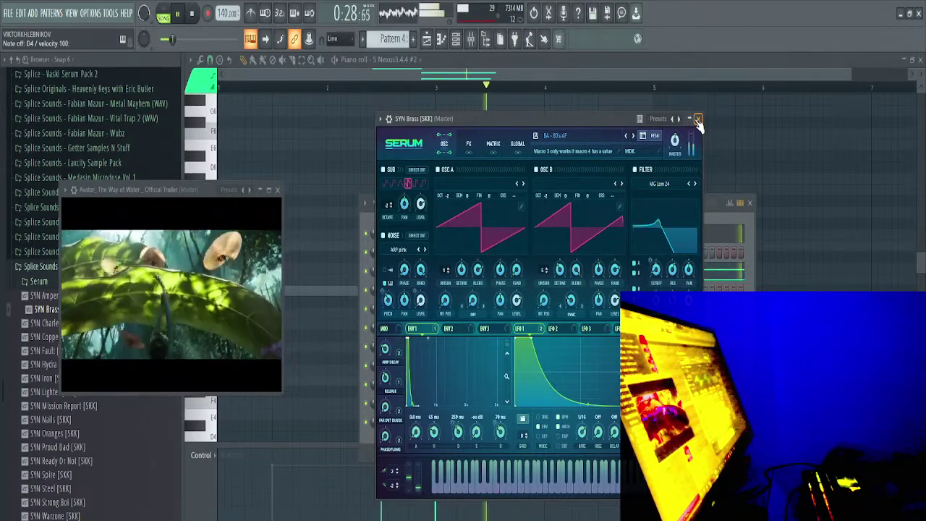
{"action": "left_click", "coordinate": [698, 119]}
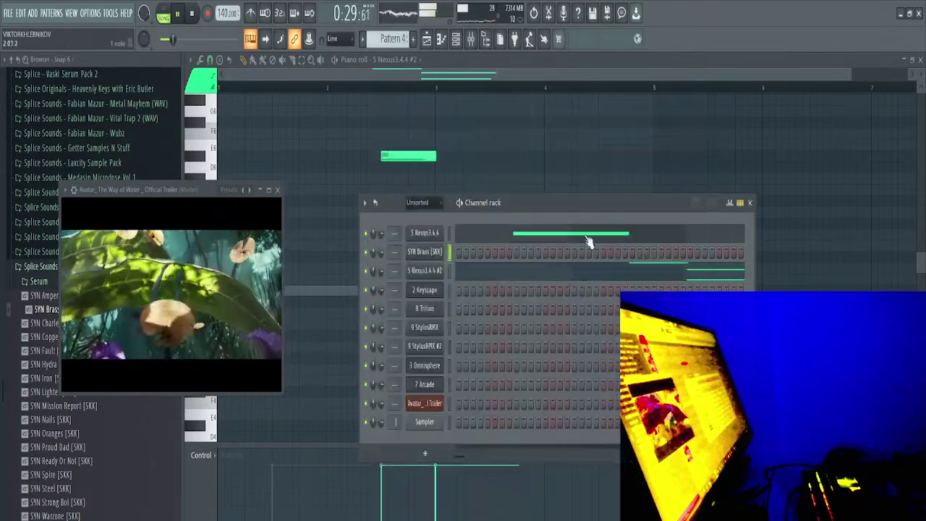
Open the SYN Brass channel's piano roll, place a short G4 note at the start of bar 3, and play the pattern
{"action": "right_click", "coordinate": [436, 256]}
{"action": "left_click", "coordinate": [459, 254]}
{"action": "key", "text": "space"}
{"action": "key", "text": "space"}
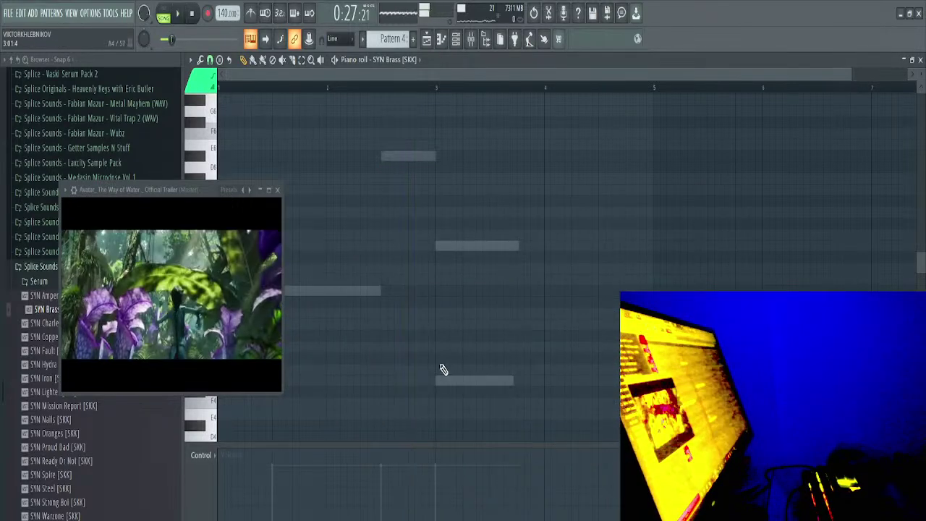
{"action": "key", "text": "space"}
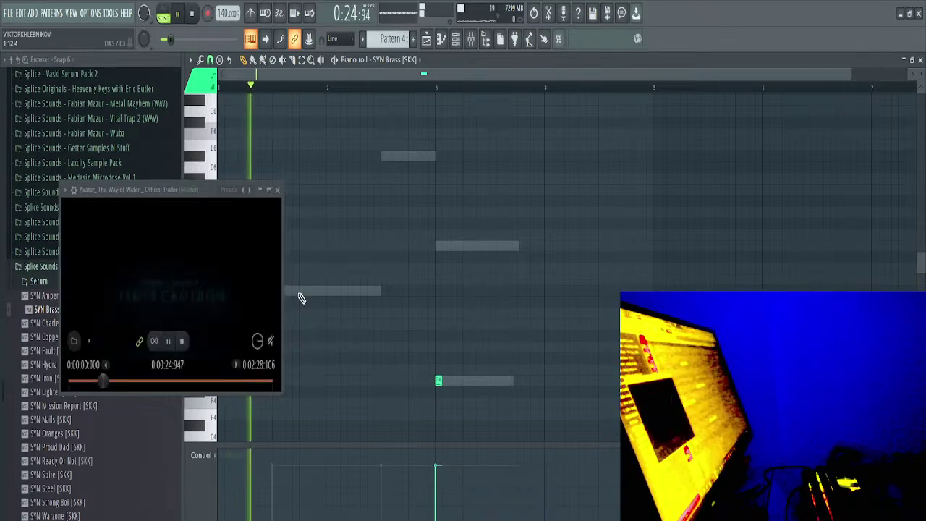
Try short D#5 notes in the first half of bar 2, play the pattern, and delete them
{"action": "scroll", "coordinate": [300, 292], "scroll_direction": "up", "scroll_amount": 2, "text": "ctrl"}
{"action": "right_click", "coordinate": [322, 293]}
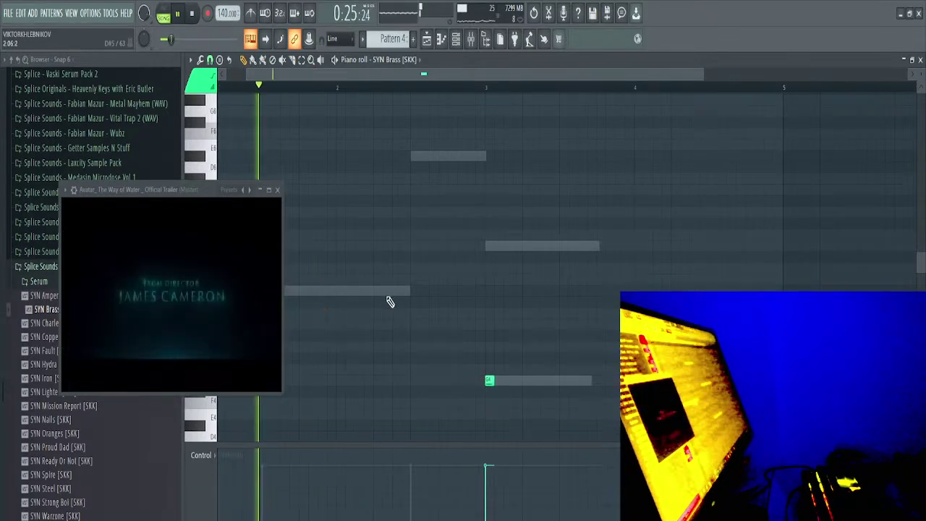
{"action": "left_click", "coordinate": [377, 293]}
{"action": "left_click", "coordinate": [416, 293]}
{"action": "right_click", "coordinate": [416, 292]}
{"action": "left_click_drag", "start_coordinate": [383, 291], "coordinate": [413, 291]}
{"action": "key", "text": "space"}
{"action": "right_click", "coordinate": [396, 291]}
Reopen the SYN Brass channel's Serum, step forward to the BA - Boss Fight preset, and return to the piano roll
{"action": "right_click", "coordinate": [390, 58]}
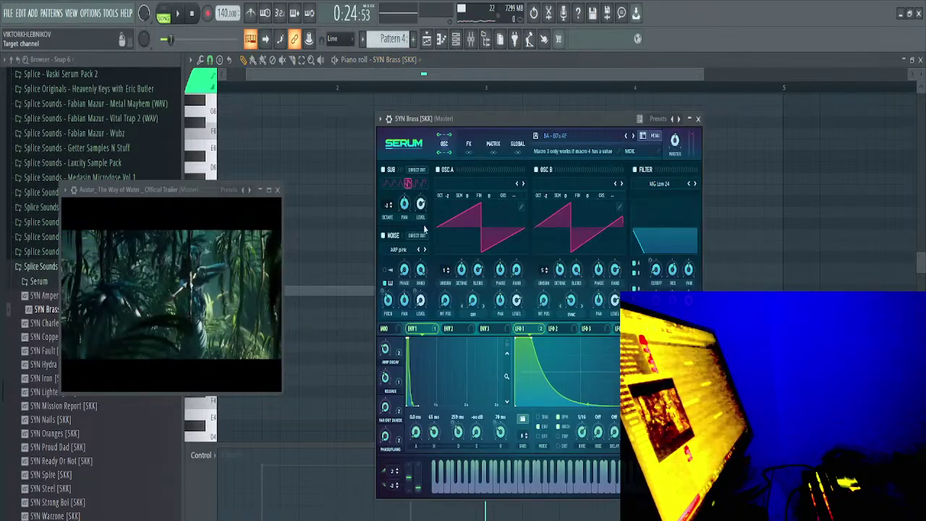
{"action": "left_click", "coordinate": [633, 136]}
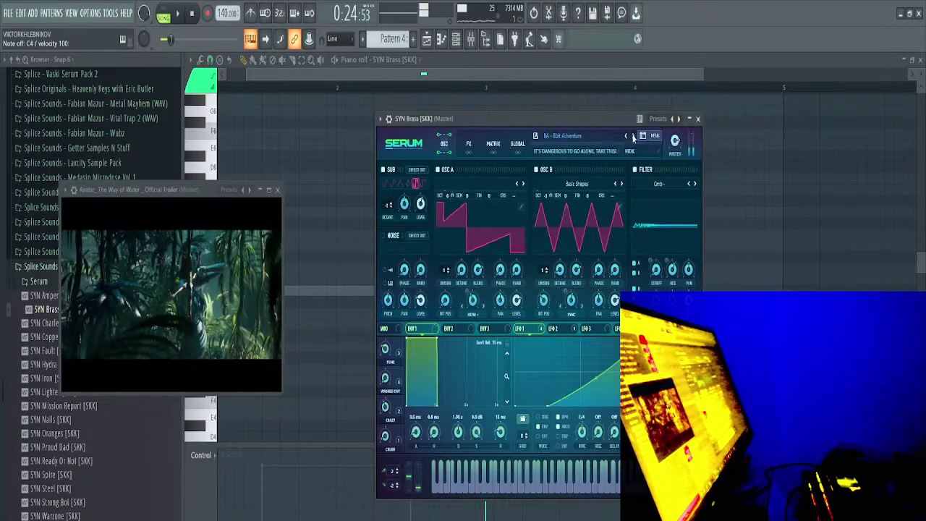
{"action": "left_click", "coordinate": [633, 136]}
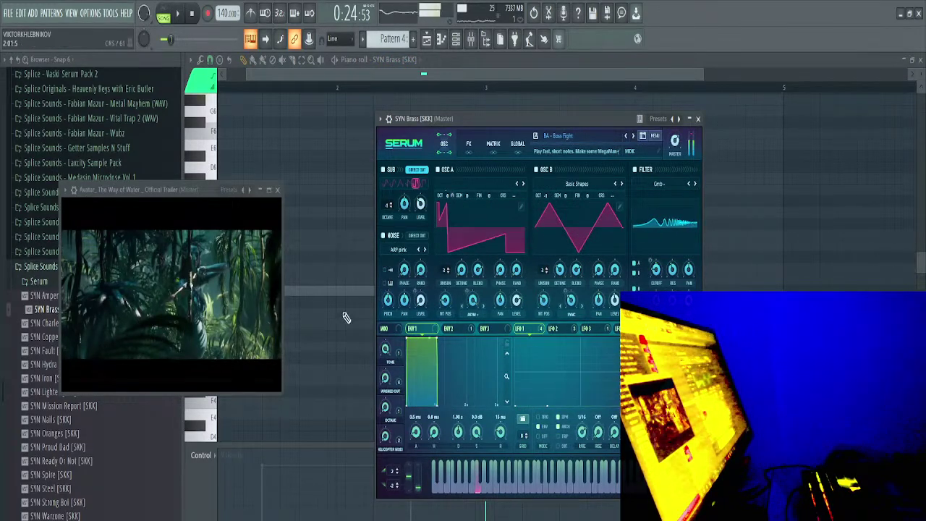
{"action": "left_click", "coordinate": [337, 292]}
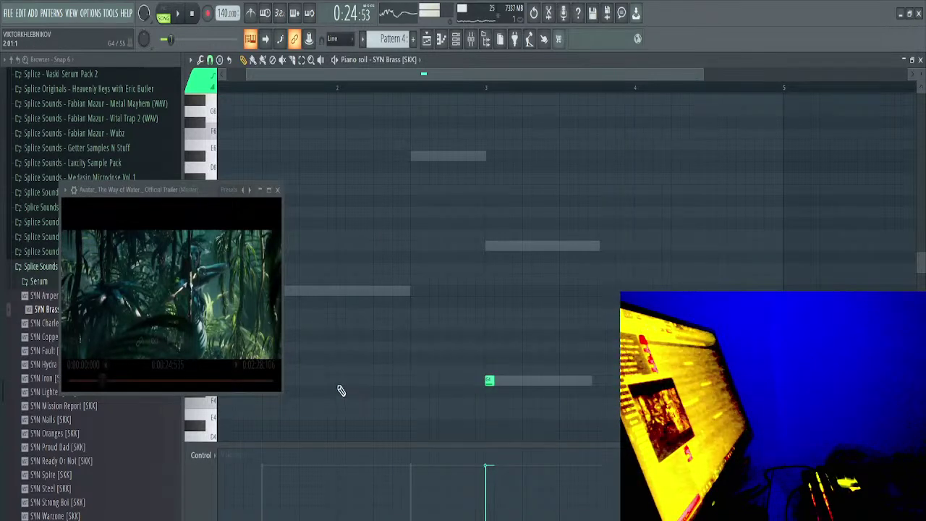
Move the trailer window over the later bars, place a one-beat C4 note on bar 1's last beat, and play it
{"action": "scroll", "coordinate": [343, 376], "scroll_direction": "down", "scroll_amount": 3}
{"action": "left_click_drag", "start_coordinate": [183, 212], "coordinate": [595, 192]}
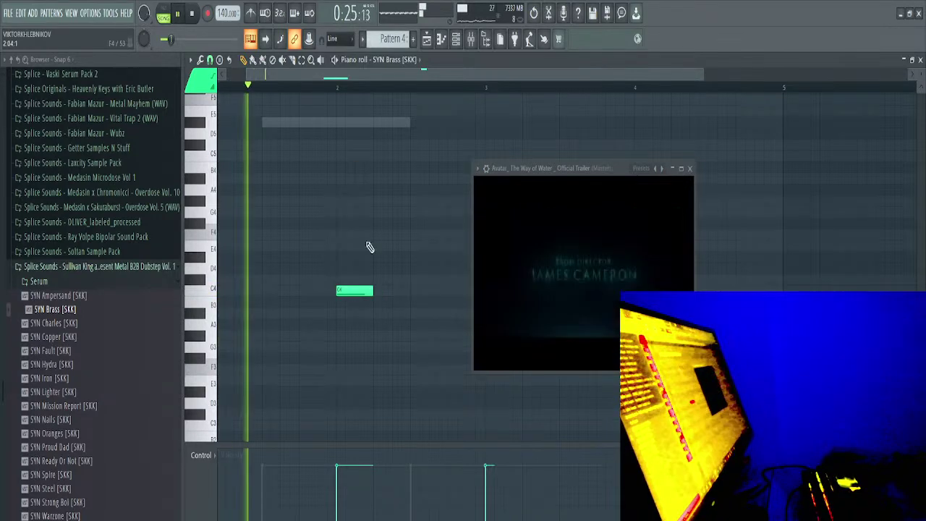
{"action": "key", "text": "space"}
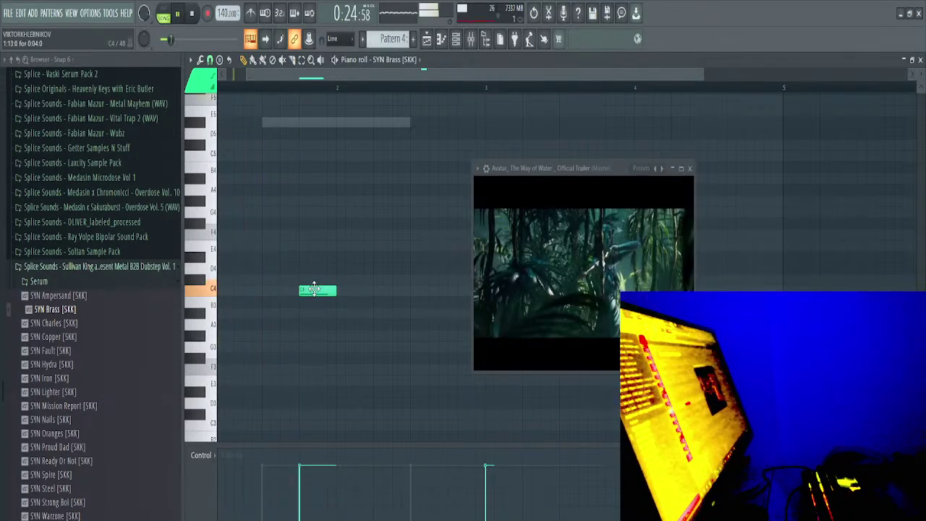
{"action": "key", "text": "space"}
Lengthen the C4 note to about three beats, from bar 1's last beat to the middle of bar 2, while playing the pattern
{"action": "left_click_drag", "start_coordinate": [335, 290], "coordinate": [380, 292]}
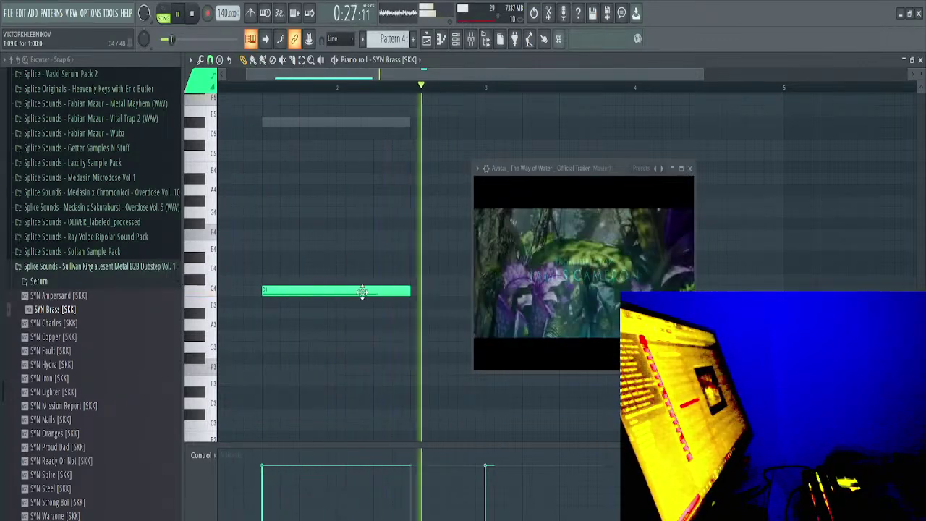
{"action": "left_click_drag", "start_coordinate": [365, 292], "coordinate": [400, 293]}
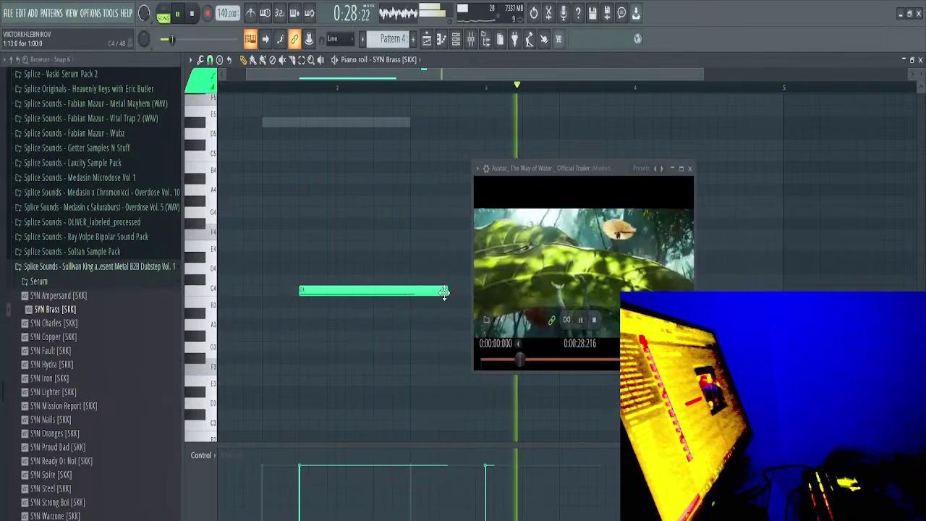
{"action": "left_click_drag", "start_coordinate": [445, 292], "coordinate": [409, 291]}
{"action": "key", "text": "space"}
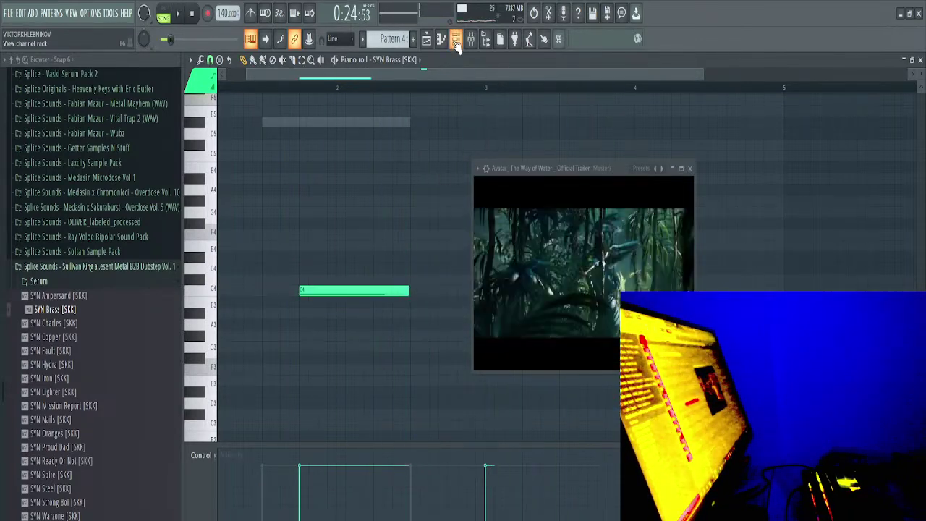
Open the 8 Trilian channel's instrument from the channel rack and move its window over the piano roll
{"action": "left_click", "coordinate": [456, 40]}
{"action": "left_click_drag", "start_coordinate": [395, 208], "coordinate": [181, 228]}
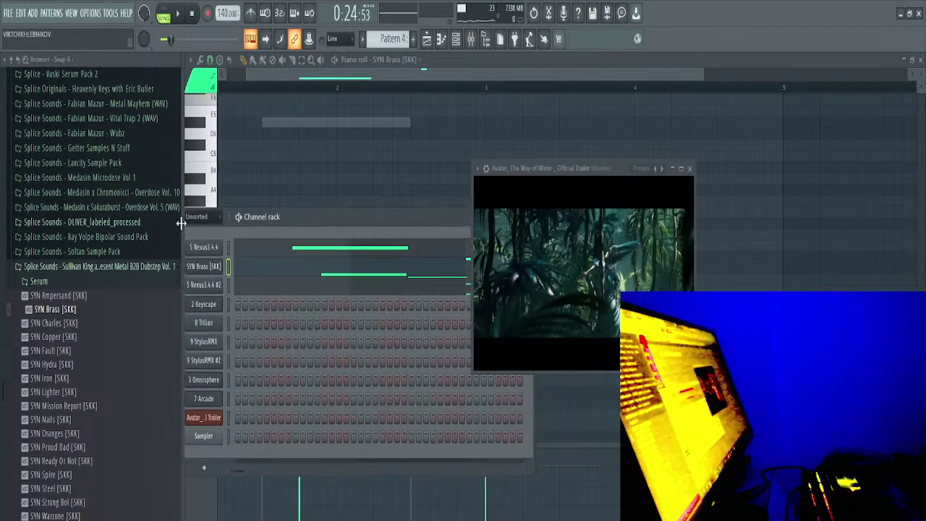
{"action": "left_click_drag", "start_coordinate": [273, 221], "coordinate": [349, 235]}
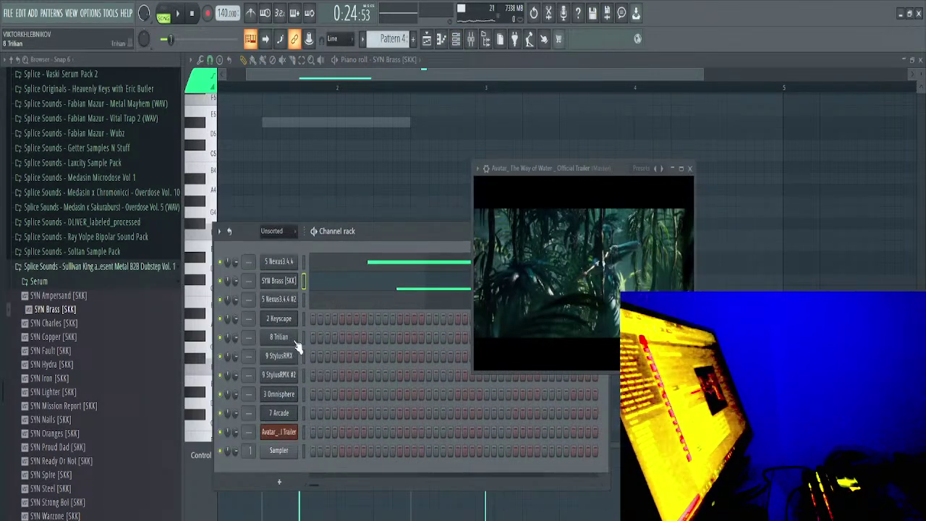
{"action": "left_click", "coordinate": [293, 340]}
{"action": "left_click_drag", "start_coordinate": [509, 105], "coordinate": [331, 166]}
Load the XTRA - Patitucci 6-str All Fingers patch from Trilian's Bass Instruments category and move the window aside
{"action": "left_click", "coordinate": [284, 274]}
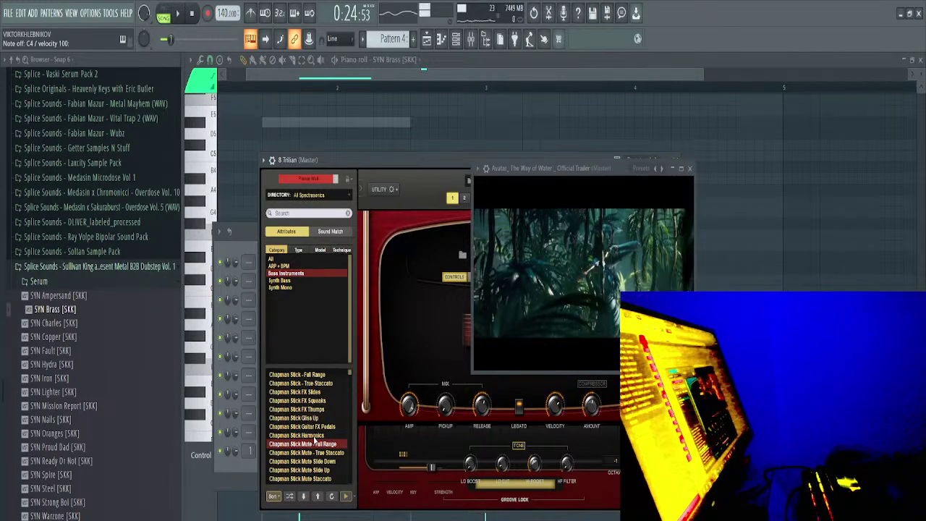
{"action": "left_click_drag", "start_coordinate": [351, 380], "coordinate": [347, 487]}
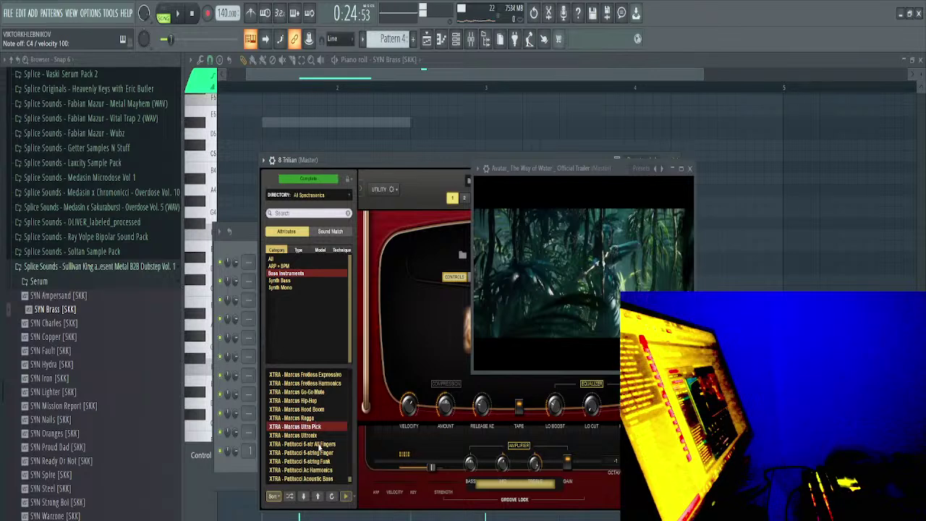
{"action": "left_click", "coordinate": [318, 444]}
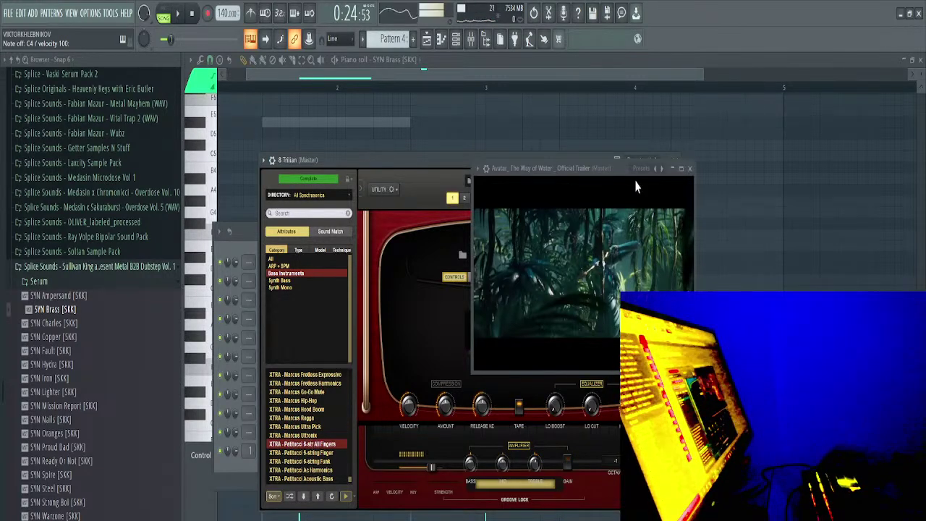
{"action": "left_click_drag", "start_coordinate": [376, 159], "coordinate": [634, 186]}
{"action": "right_click", "coordinate": [287, 283]}
{"action": "left_click", "coordinate": [324, 281]}
{"action": "right_click", "coordinate": [280, 283]}
{"action": "left_click", "coordinate": [324, 282]}
{"action": "left_click_drag", "start_coordinate": [399, 198], "coordinate": [425, 168]}
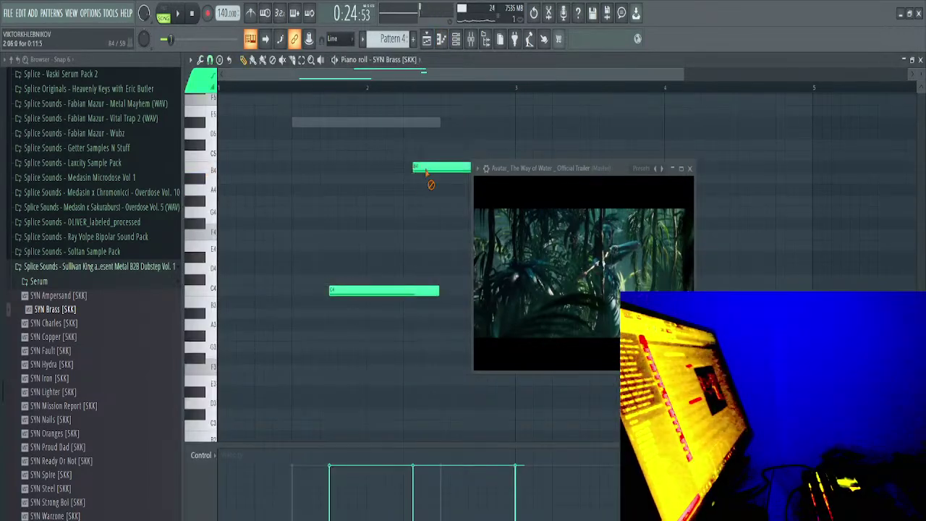
{"action": "left_click", "coordinate": [394, 61]}
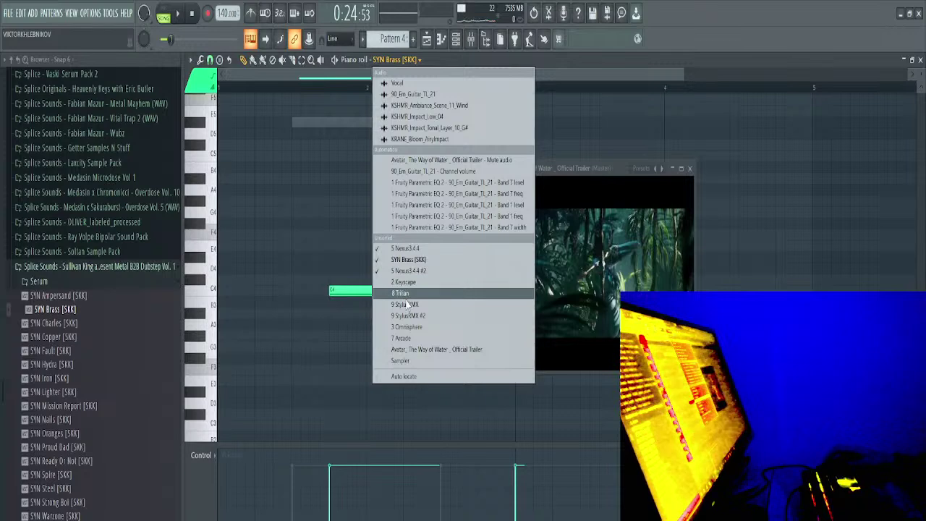
{"action": "left_click", "coordinate": [407, 305]}
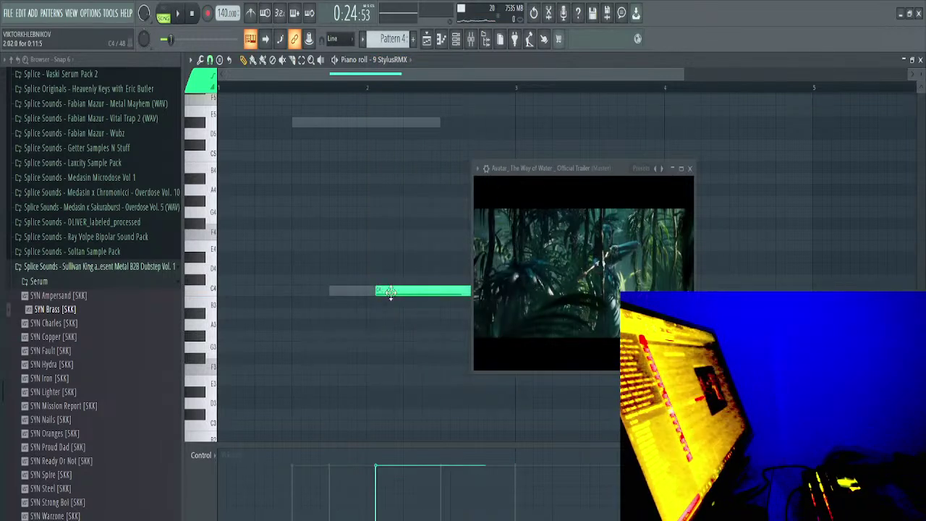
Switch the piano roll to 8 Trilian, place a B3 note from the middle of bar 2, play it, and move the trailer window off the notes
{"action": "left_click", "coordinate": [394, 61]}
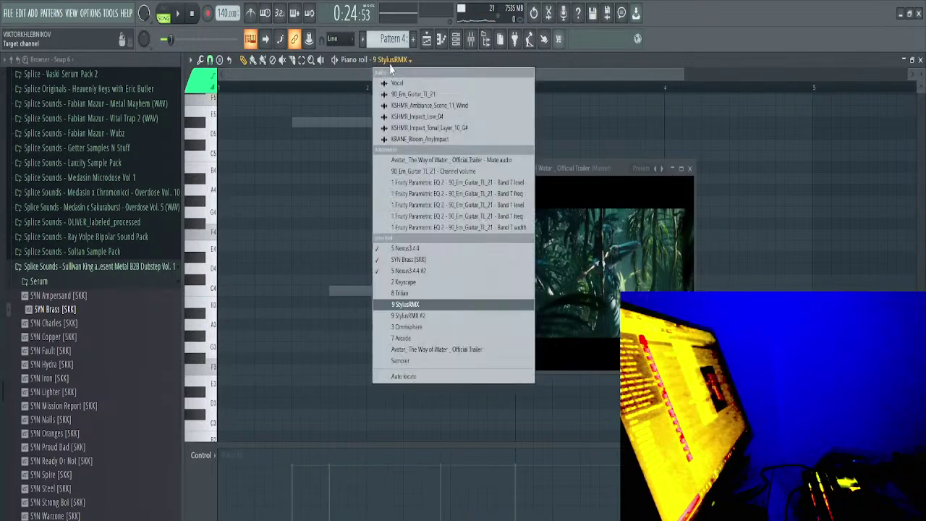
{"action": "left_click", "coordinate": [412, 298]}
{"action": "left_click_drag", "start_coordinate": [440, 271], "coordinate": [448, 331]}
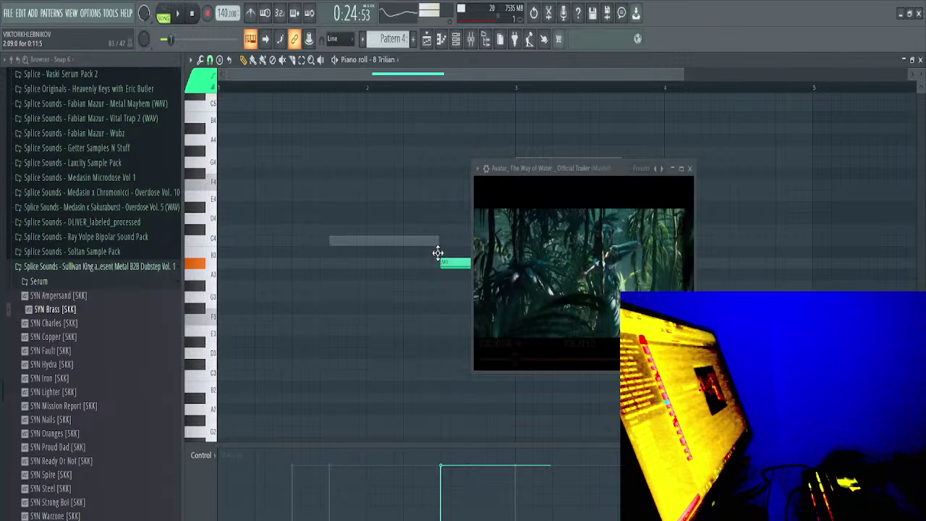
{"action": "key", "text": "space"}
{"action": "scroll", "coordinate": [431, 268], "scroll_direction": "down", "scroll_amount": 2}
{"action": "left_click_drag", "start_coordinate": [545, 169], "coordinate": [124, 143]}
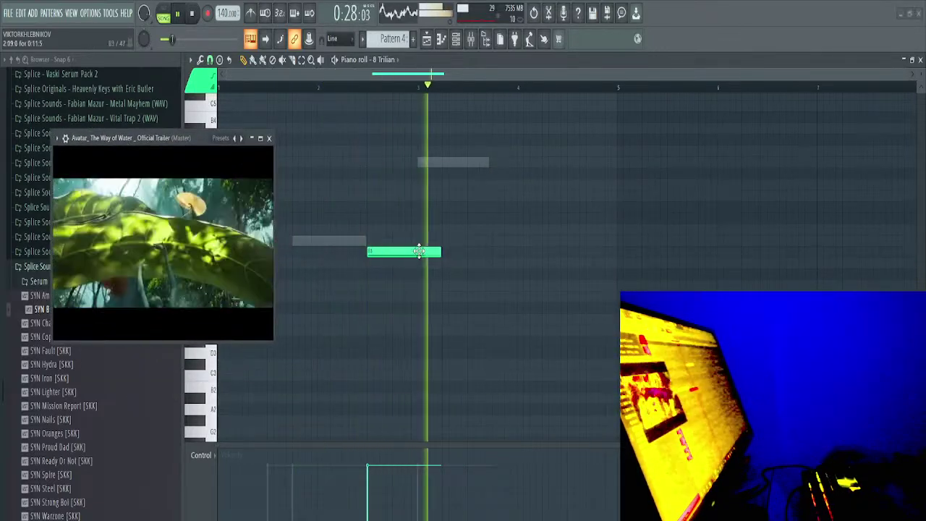
Shorten the B3 note to one beat, add a one-beat A#3 note on bar 2's last beat, and play the pattern
{"action": "mouse_move", "coordinate": [415, 250]}
{"action": "left_mouse_down"}
{"action": "mouse_move", "coordinate": [426, 250]}
{"action": "mouse_move", "coordinate": [357, 249]}
{"action": "mouse_move", "coordinate": [410, 251]}
{"action": "left_mouse_up"}
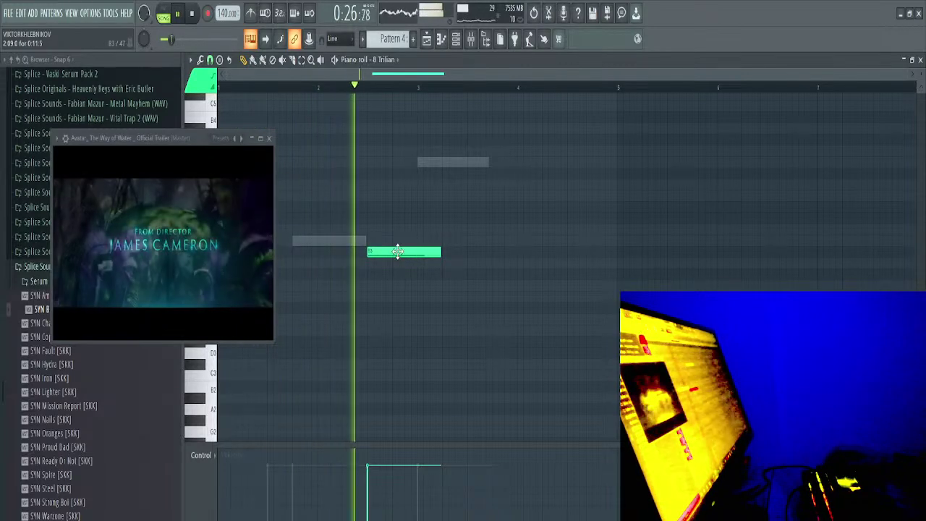
{"action": "left_click_drag", "start_coordinate": [439, 252], "coordinate": [392, 253]}
{"action": "key", "text": "space"}
{"action": "left_click", "coordinate": [391, 104]}
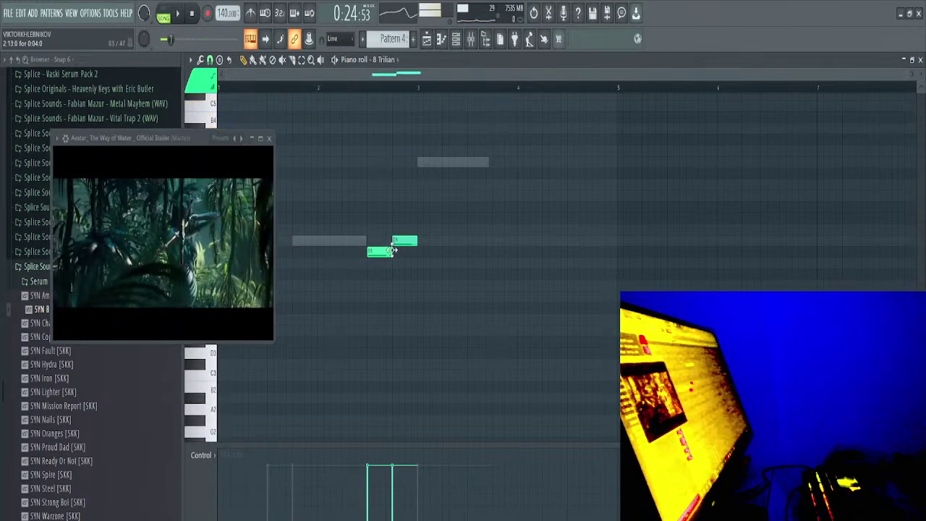
{"action": "key", "text": "space"}
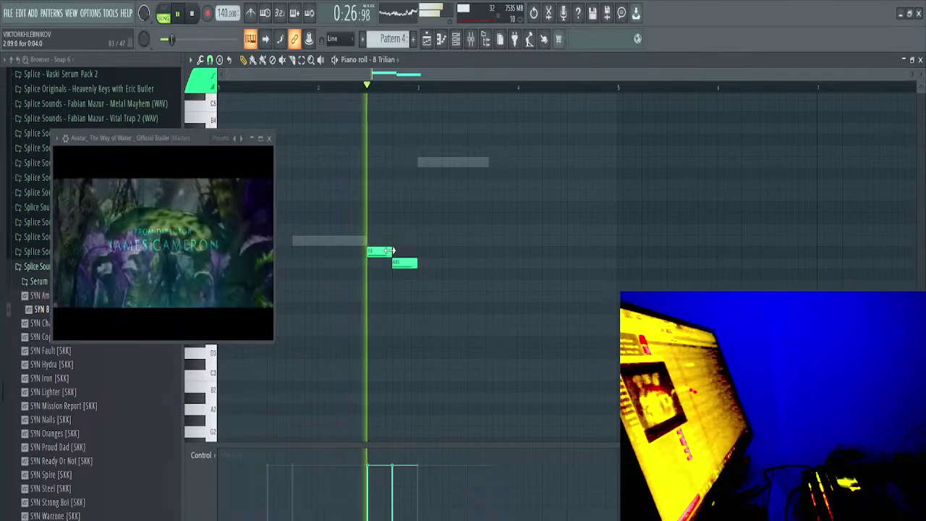
{"action": "key", "text": "space"}
{"action": "key", "text": "space"}
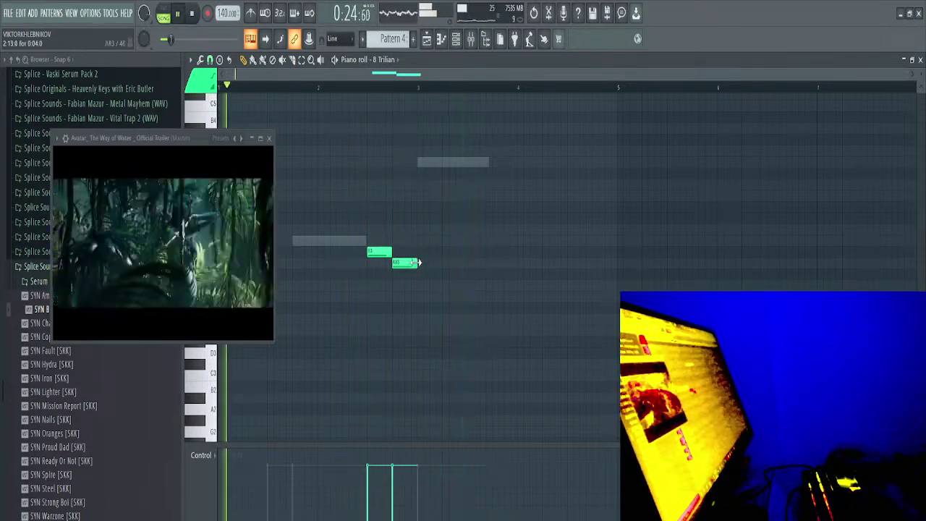
Open the 5 Nexus3.4.4 #2 instrument, try the Synth presets from Add A Bassline to Agression, and return to the piano roll
{"action": "right_click", "coordinate": [436, 164]}
{"action": "right_click", "coordinate": [436, 164]}
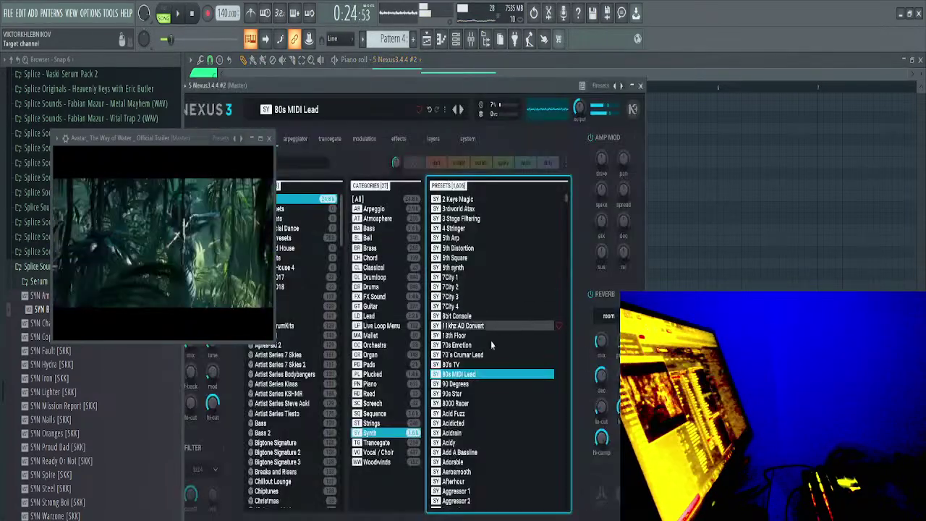
{"action": "left_click", "coordinate": [470, 413]}
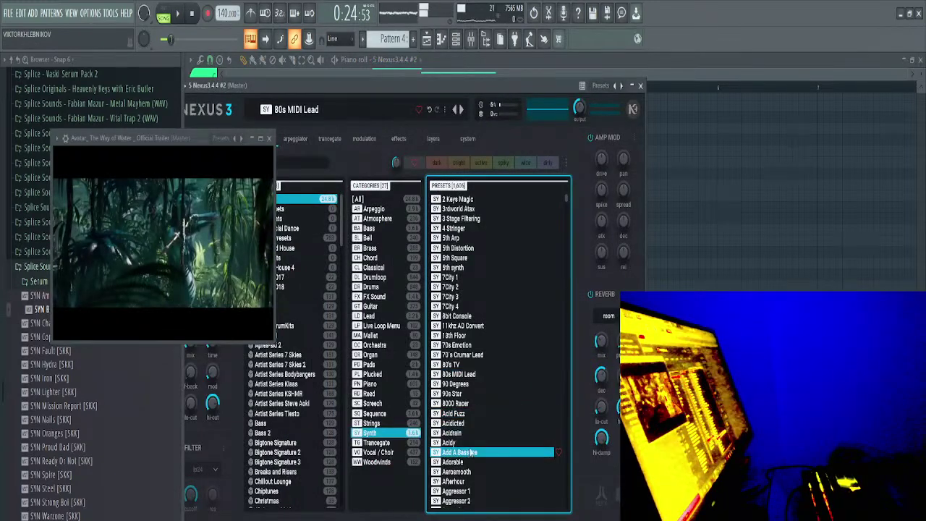
{"action": "scroll", "coordinate": [472, 453], "scroll_direction": "down", "scroll_amount": 4}
{"action": "left_click", "coordinate": [469, 364]}
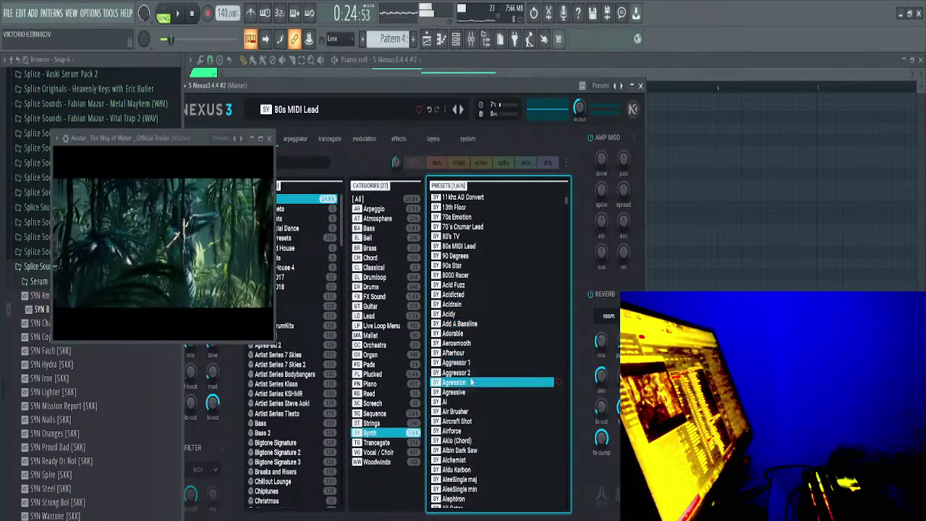
{"action": "left_click", "coordinate": [471, 391]}
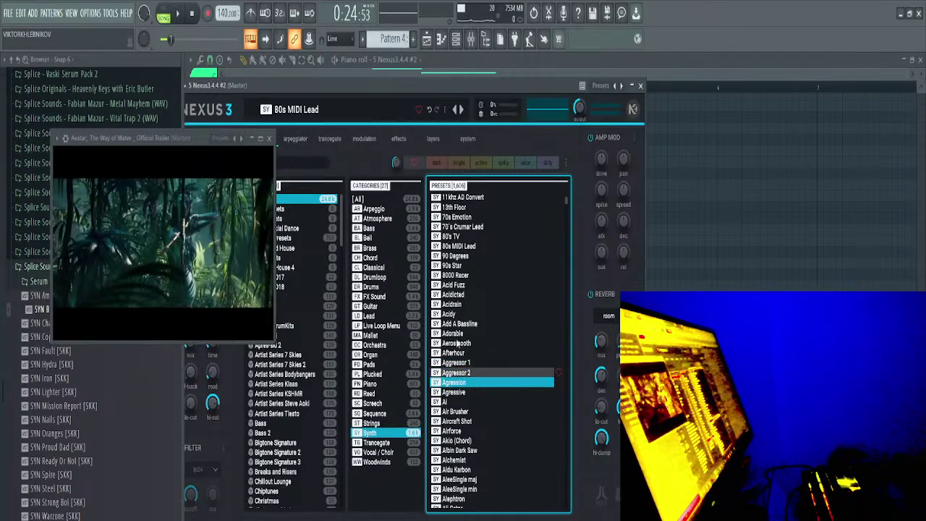
{"action": "left_click_drag", "start_coordinate": [430, 87], "coordinate": [390, 107]}
{"action": "left_click", "coordinate": [315, 90]}
Shorten the second Nexus's D#6 note to about one beat and lengthen its bar 3 G4 and G5 notes to nearly two bars while playing
{"action": "key", "text": "space"}
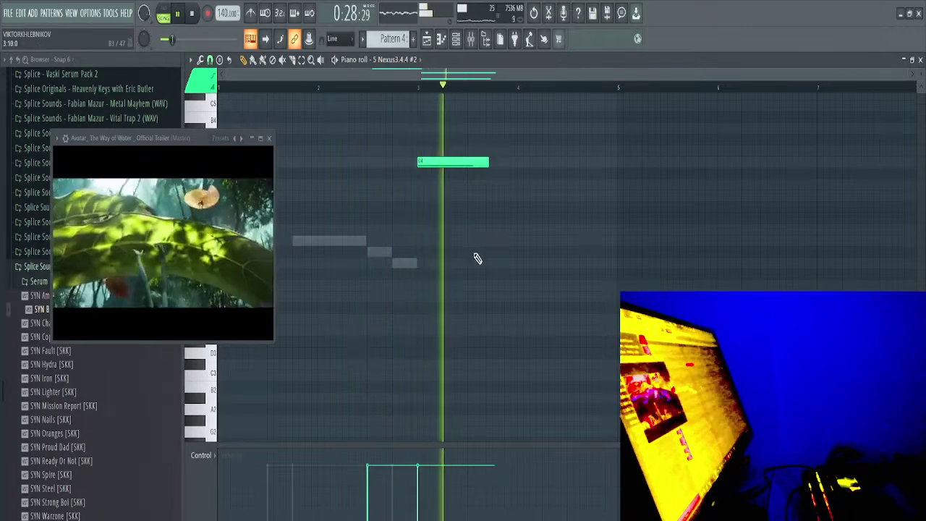
{"action": "scroll", "coordinate": [475, 259], "scroll_direction": "up", "scroll_amount": 8}
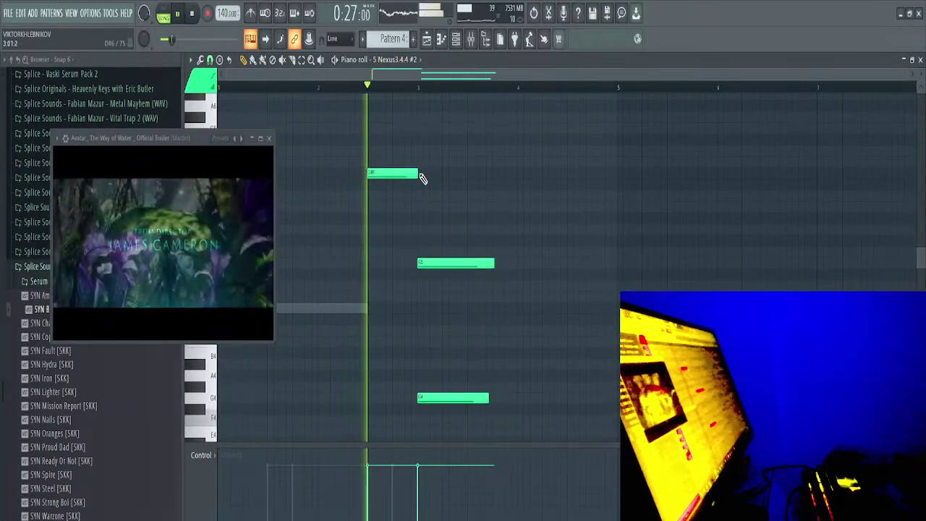
{"action": "left_click_drag", "start_coordinate": [417, 174], "coordinate": [391, 174]}
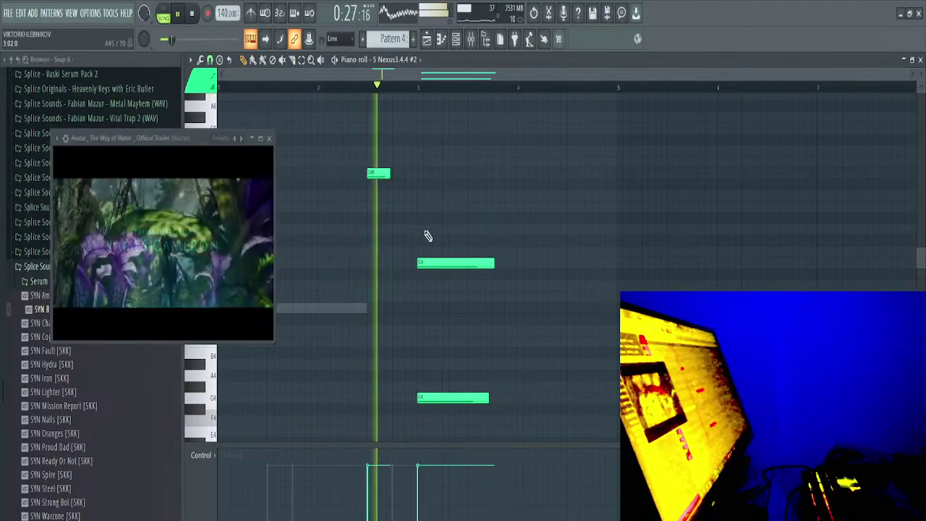
{"action": "scroll", "coordinate": [470, 244], "scroll_direction": "down", "scroll_amount": 5}
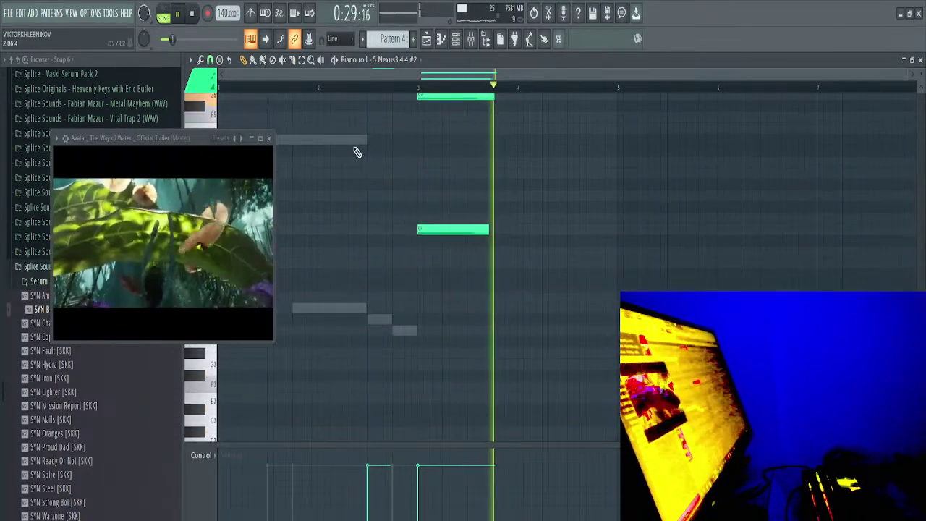
{"action": "scroll", "coordinate": [492, 249], "scroll_direction": "up", "scroll_amount": 4}
{"action": "left_click_drag", "start_coordinate": [490, 193], "coordinate": [480, 390]}
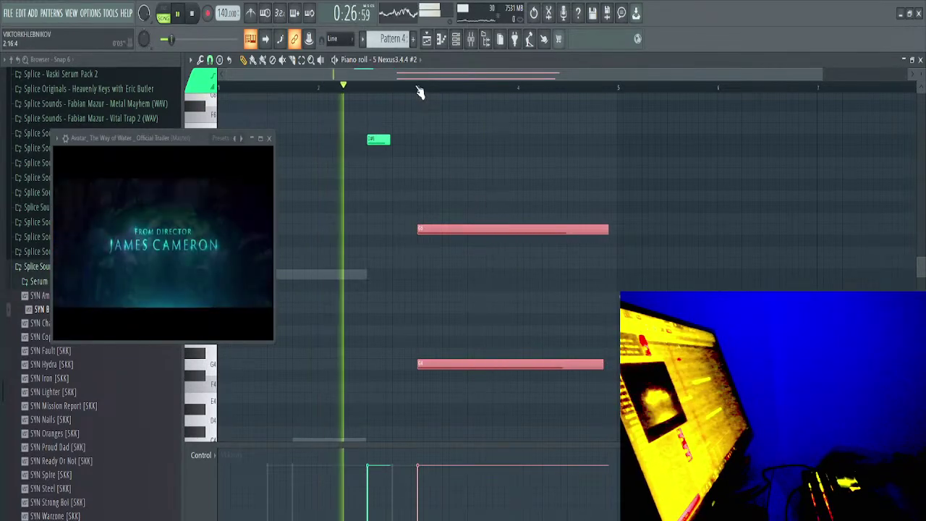
Return to the Trilian part, shorten the B3 note to one step, and repeat it to fill bar 2's third beat
{"action": "scroll", "coordinate": [434, 337], "scroll_direction": "down", "scroll_amount": 4}
{"action": "right_click", "coordinate": [405, 335]}
{"action": "key", "text": "space"}
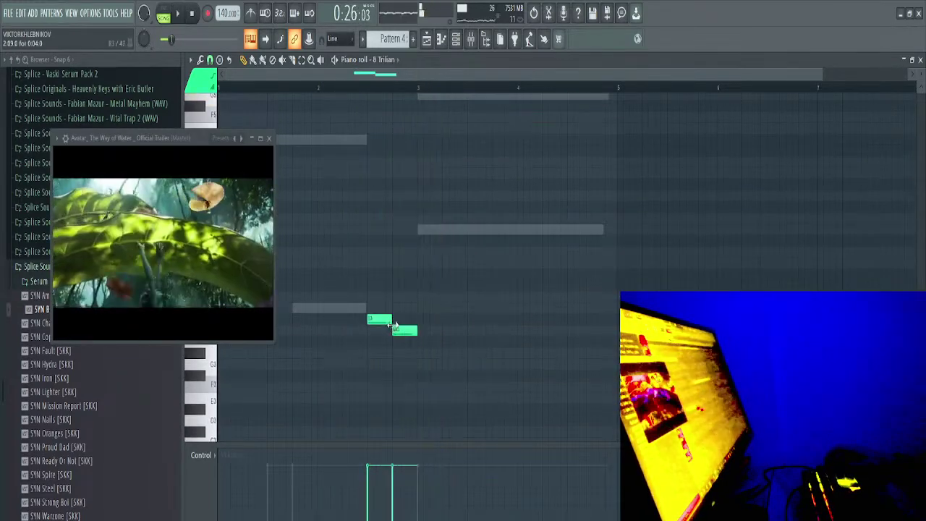
{"action": "left_click_drag", "start_coordinate": [391, 321], "coordinate": [353, 321]}
{"action": "scroll", "coordinate": [376, 334], "scroll_direction": "up", "scroll_amount": 2}
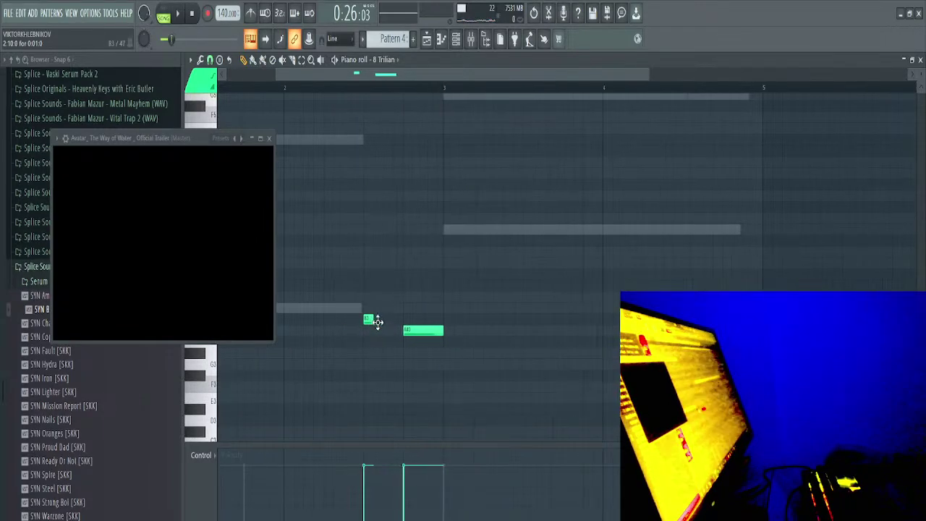
Route the 8 Trilian channel to the SYN Brass mixer insert 15 and move the channel rack aside
{"action": "left_click", "coordinate": [386, 64]}
{"action": "left_click_drag", "start_coordinate": [639, 192], "coordinate": [440, 178]}
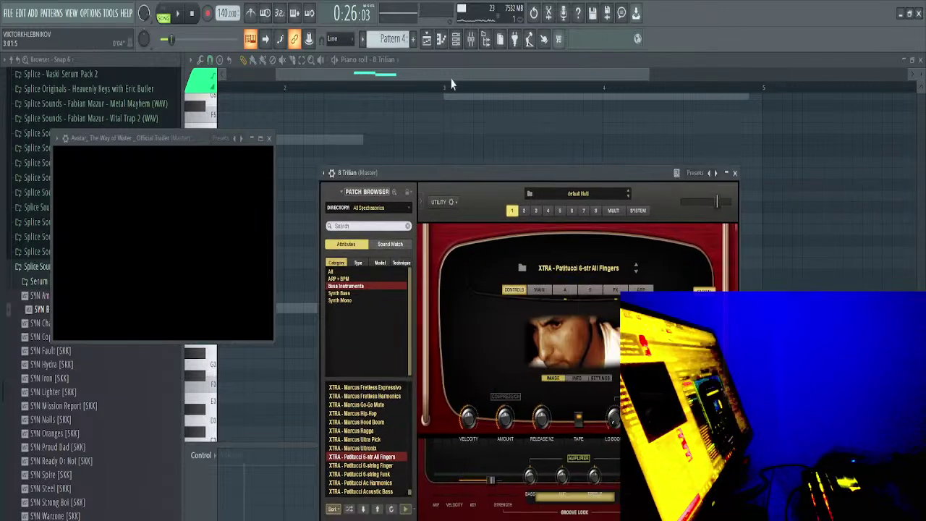
{"action": "left_click", "coordinate": [472, 41]}
{"action": "key", "text": "ctrl+l"}
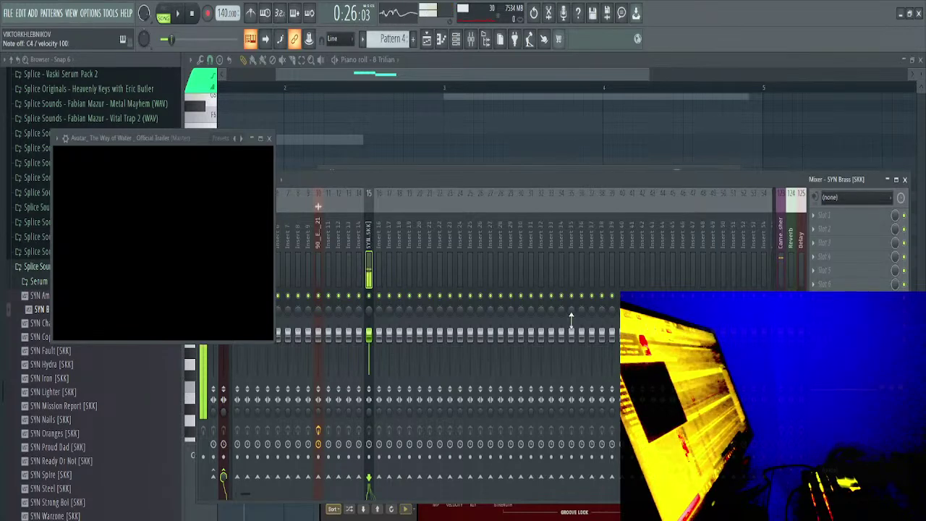
{"action": "left_click", "coordinate": [456, 41]}
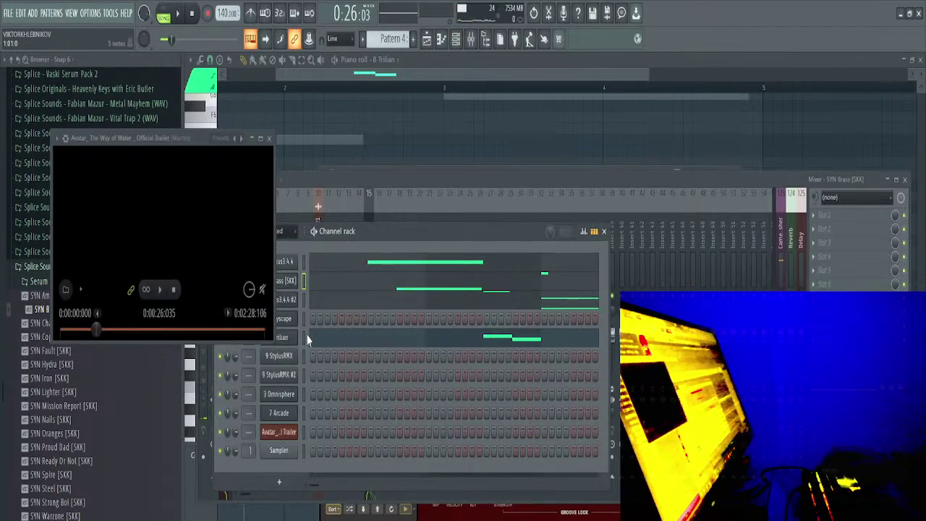
{"action": "left_click", "coordinate": [368, 217]}
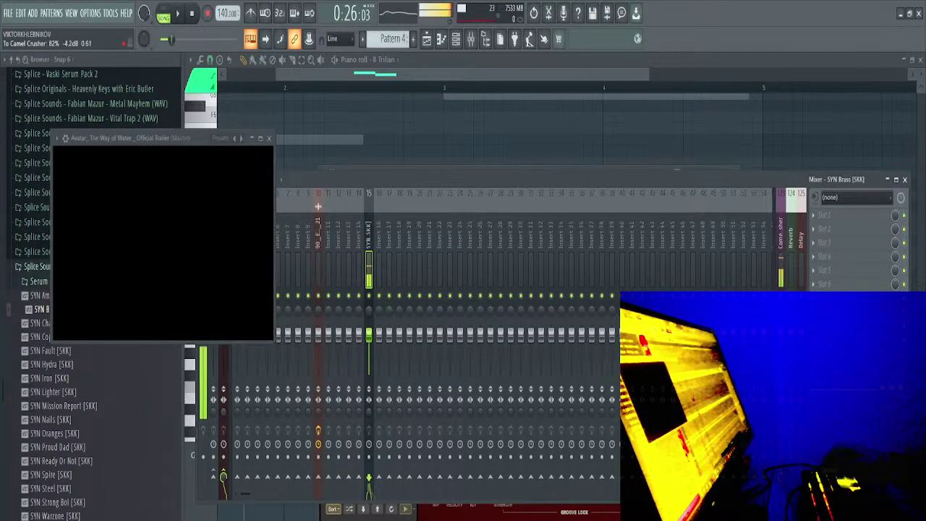
{"action": "left_click", "coordinate": [456, 41]}
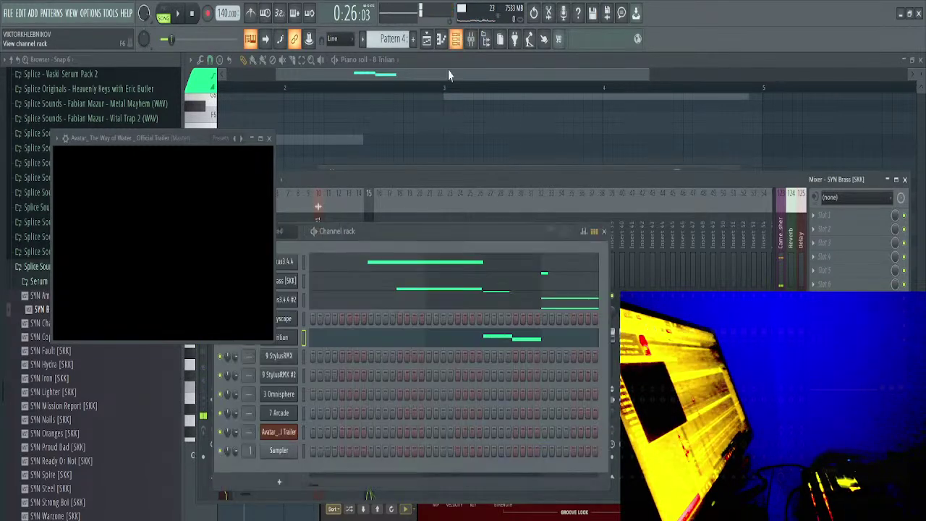
{"action": "left_click_drag", "start_coordinate": [379, 239], "coordinate": [586, 227]}
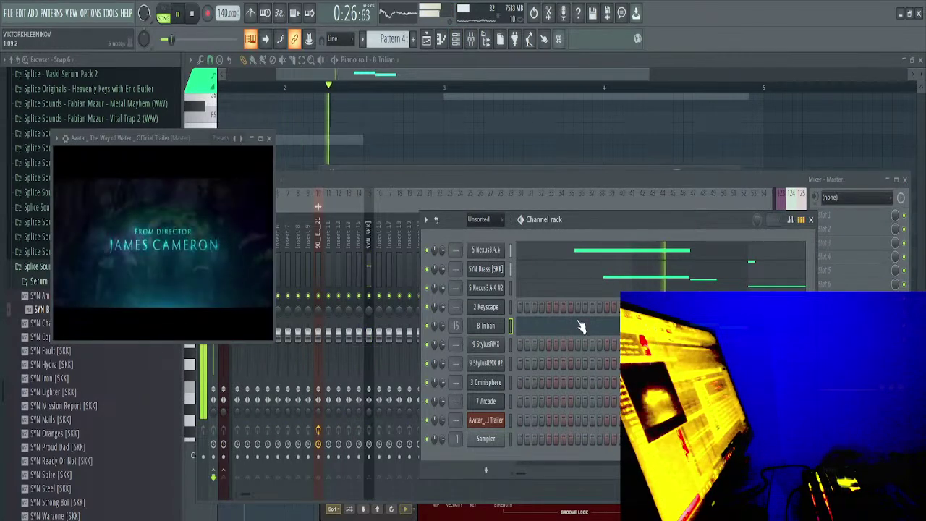
Return to the Trilian piano roll, shorten the A#3 note to half a beat, and play the pattern
{"action": "left_click", "coordinate": [510, 85]}
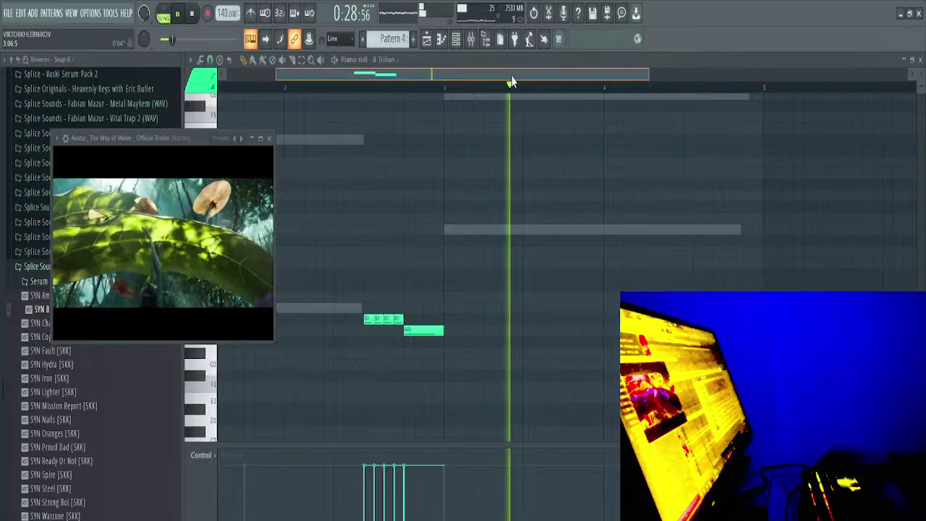
{"action": "left_click_drag", "start_coordinate": [443, 330], "coordinate": [427, 329]}
{"action": "key", "text": "space"}
{"action": "key", "text": "space"}
Place a G3 bass note at the start of bar 3 and lengthen it to one bar while playing the pattern
{"action": "left_click_drag", "start_coordinate": [443, 231], "coordinate": [451, 205]}
{"action": "key", "text": "space"}
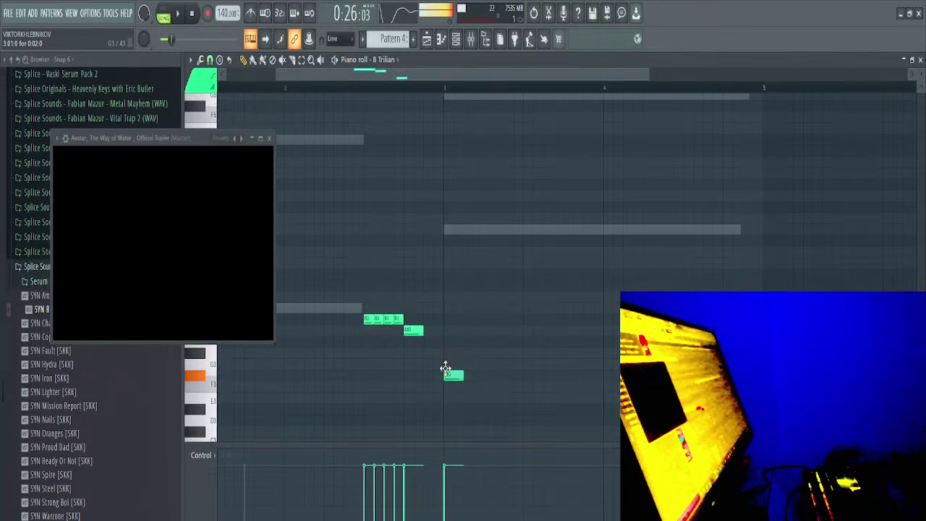
{"action": "left_click_drag", "start_coordinate": [463, 364], "coordinate": [605, 371]}
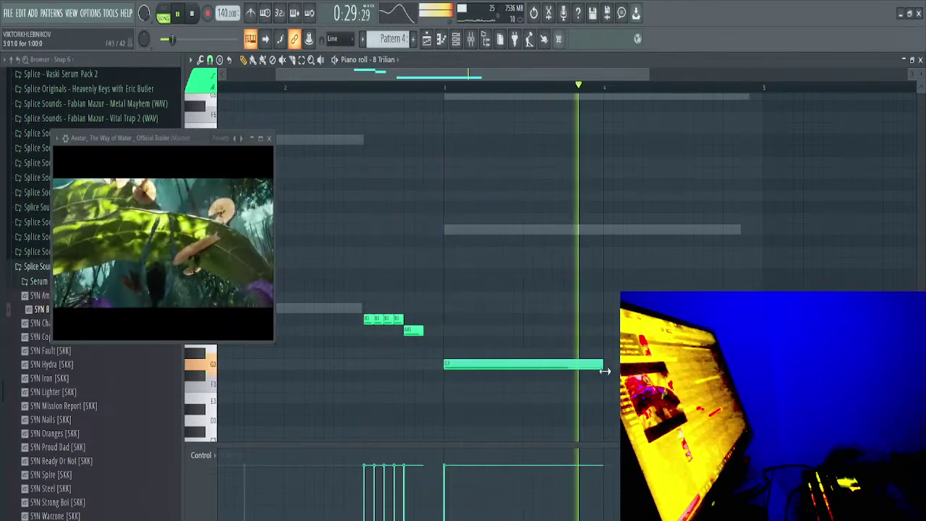
Try a C4 bass note from the middle of bar 4 and play the pattern with it
{"action": "left_click", "coordinate": [613, 321]}
{"action": "left_click_drag", "start_coordinate": [612, 324], "coordinate": [691, 311]}
{"action": "key", "text": "space"}
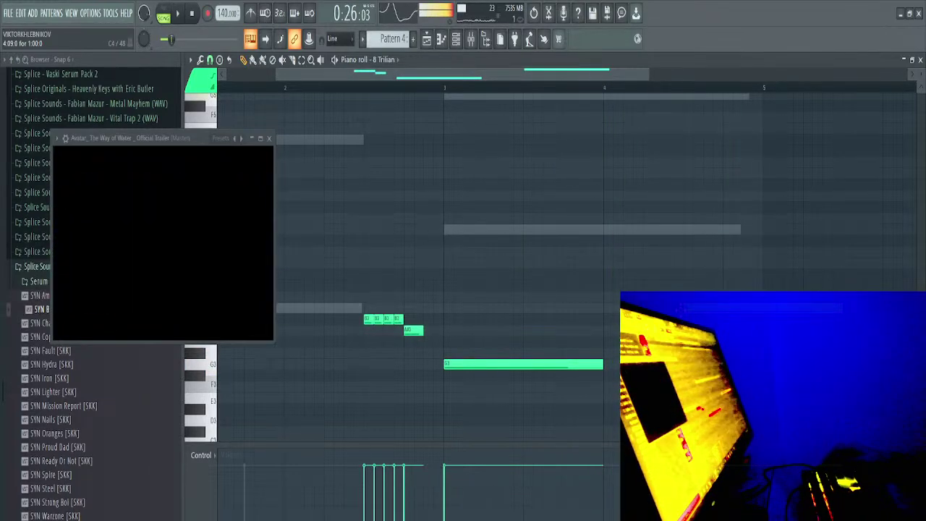
{"action": "key", "text": "space"}
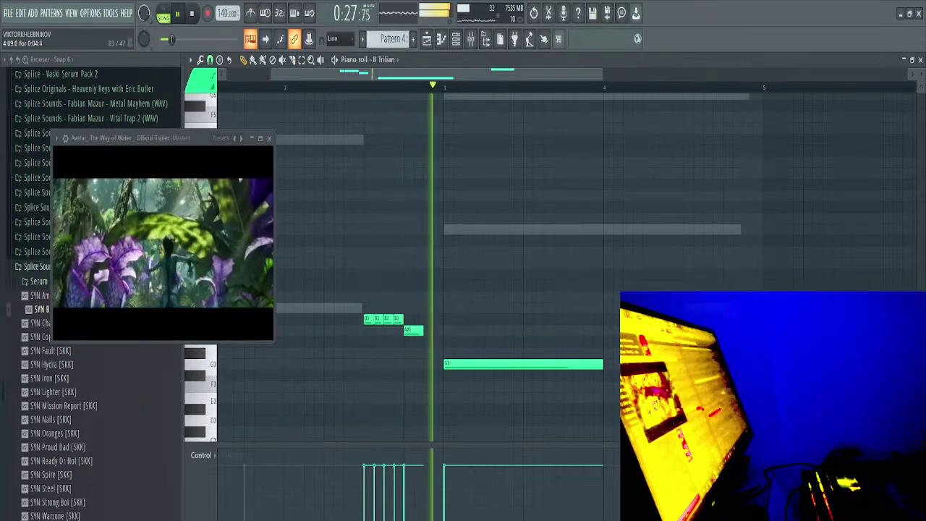
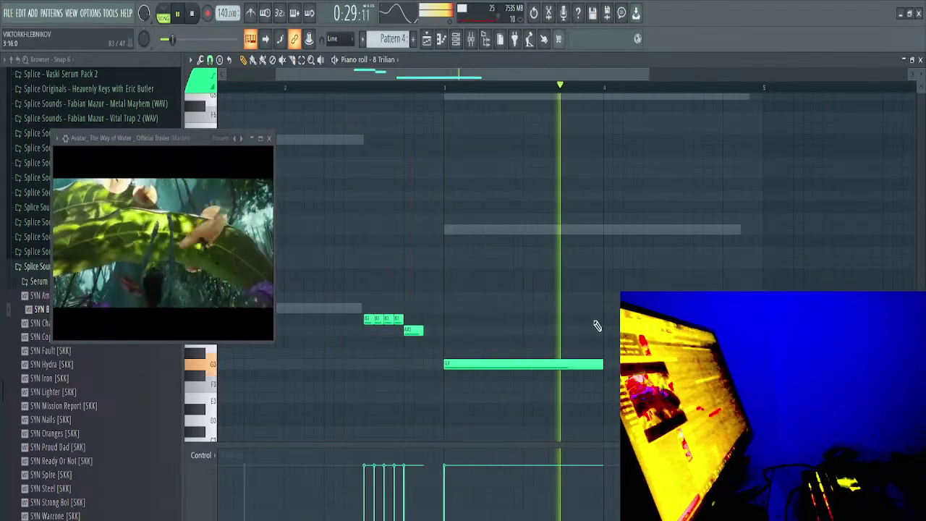
{"action": "scroll", "coordinate": [561, 318], "scroll_direction": "down", "scroll_amount": 3}
{"action": "scroll", "coordinate": [489, 299], "scroll_direction": "up", "scroll_amount": 4}
Switch to the 5 Nexus3.4.4 #2 part, select its two bar 3 notes, and load the All Frequency Hail preset
{"action": "right_click", "coordinate": [483, 266]}
{"action": "right_click", "coordinate": [482, 266]}
{"action": "left_click_drag", "start_coordinate": [516, 226], "coordinate": [522, 445]}
{"action": "right_click", "coordinate": [412, 66]}
{"action": "left_click", "coordinate": [467, 451]}
{"action": "scroll", "coordinate": [467, 480], "scroll_direction": "down", "scroll_amount": 5}
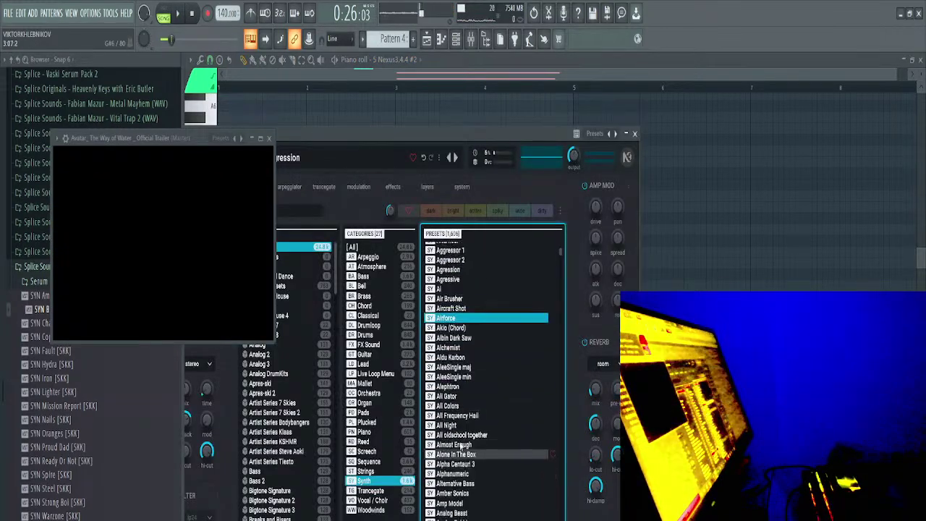
{"action": "left_click", "coordinate": [464, 416]}
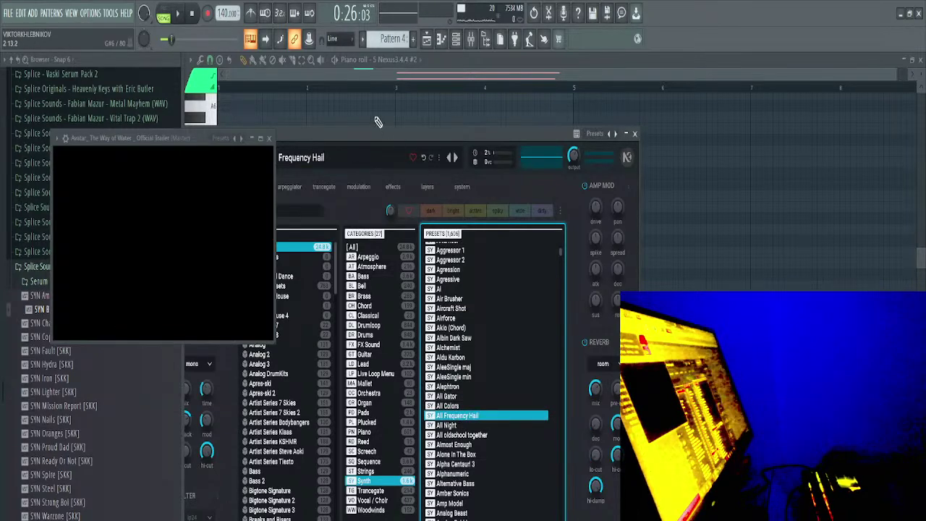
During playback, shorten the selected G4 and G5 notes in bar 3 to one bar and delete bar 2's D#6 note
{"action": "left_click", "coordinate": [368, 91]}
{"action": "key", "text": "space"}
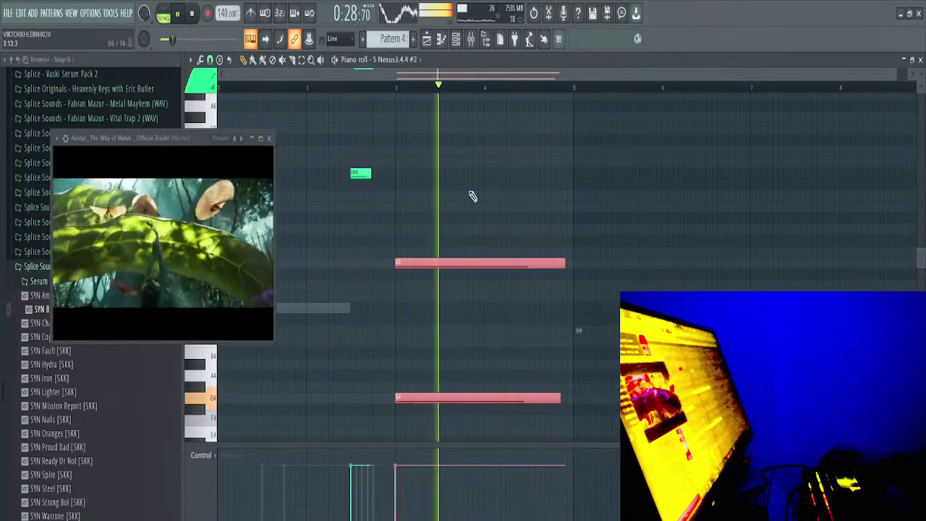
{"action": "left_click_drag", "start_coordinate": [536, 214], "coordinate": [481, 396]}
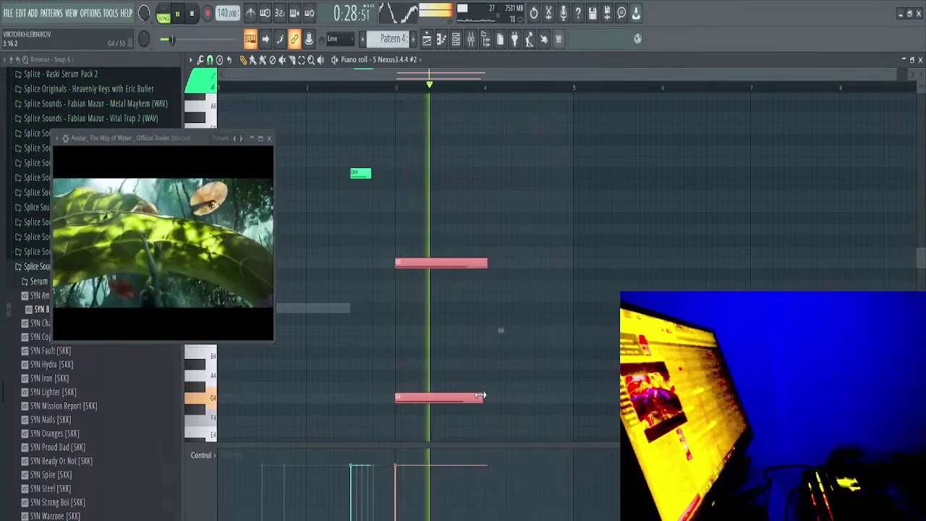
{"action": "scroll", "coordinate": [405, 304], "scroll_direction": "down", "scroll_amount": 2}
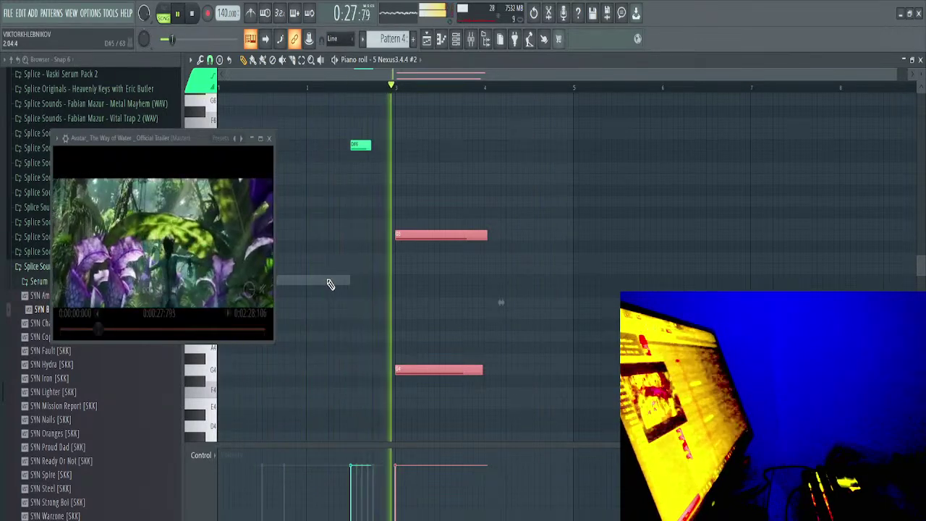
{"action": "right_click", "coordinate": [365, 145]}
Add a G4 note starting in bar 1's second beat and extend it to the middle of bar 2
{"action": "key", "text": "space"}
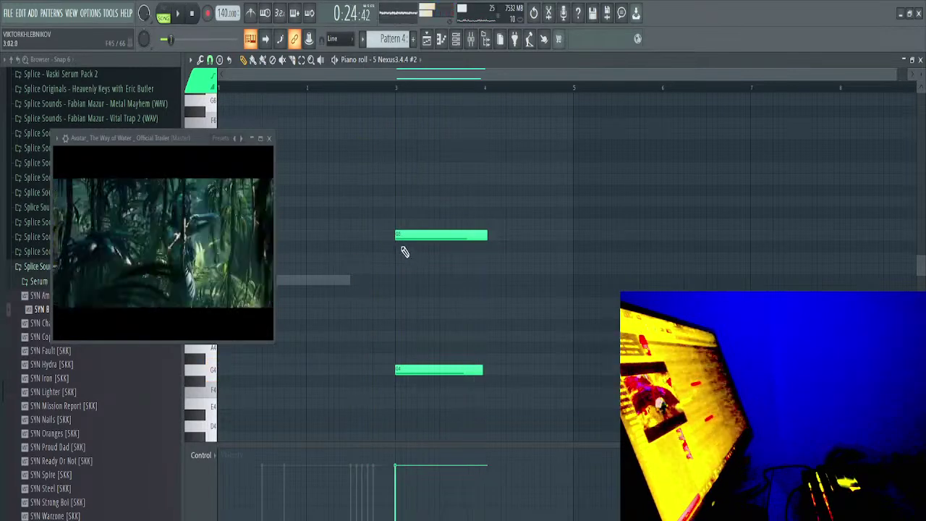
{"action": "left_click_drag", "start_coordinate": [220, 285], "coordinate": [251, 354]}
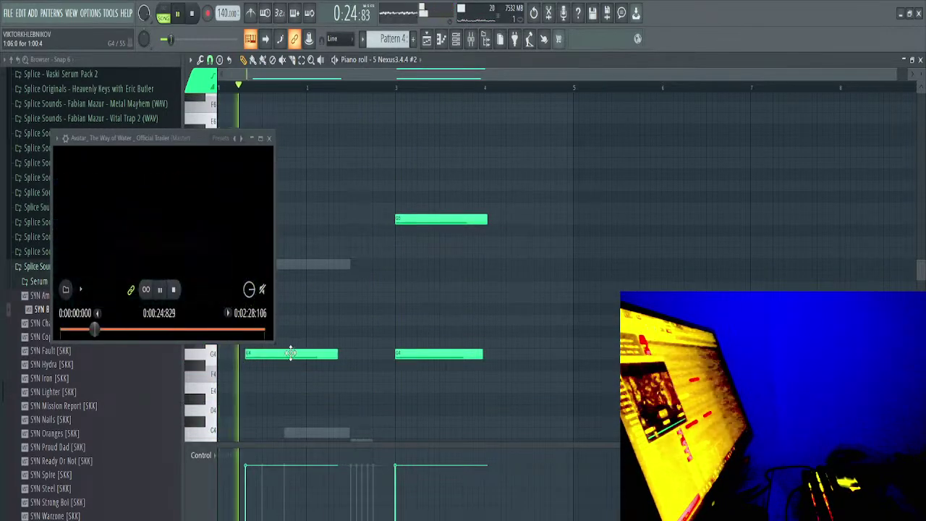
{"action": "left_click_drag", "start_coordinate": [336, 358], "coordinate": [351, 354]}
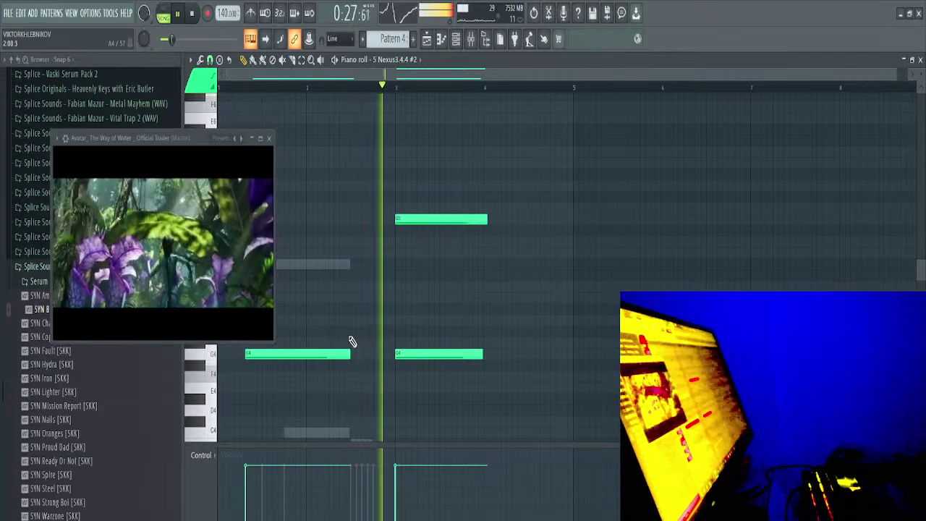
Return to the 8 Trilian part and replace the repeated short B3 notes in bar 2 with one half-beat-or-longer B3 note
{"action": "scroll", "coordinate": [354, 343], "scroll_direction": "down", "scroll_amount": 3}
{"action": "right_click", "coordinate": [362, 344]}
{"action": "right_click", "coordinate": [363, 345]}
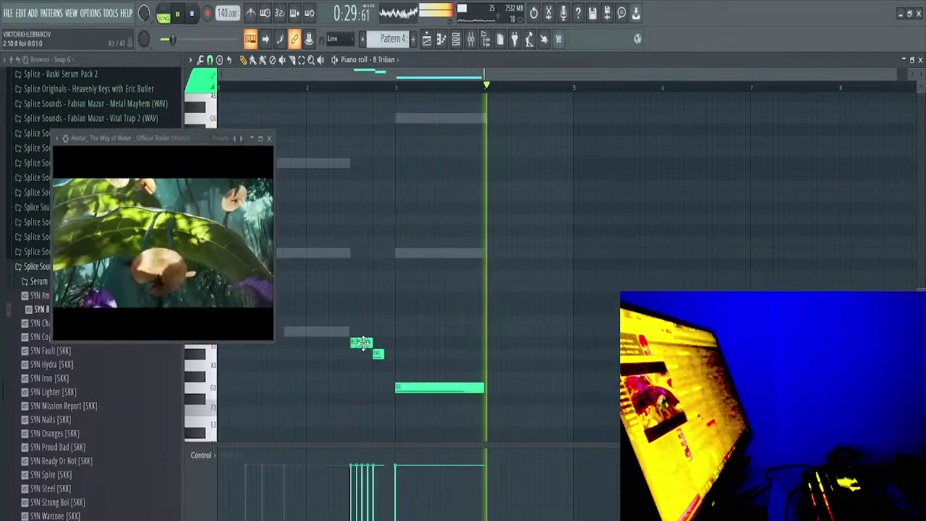
{"action": "key", "text": "space"}
{"action": "right_click", "coordinate": [368, 346]}
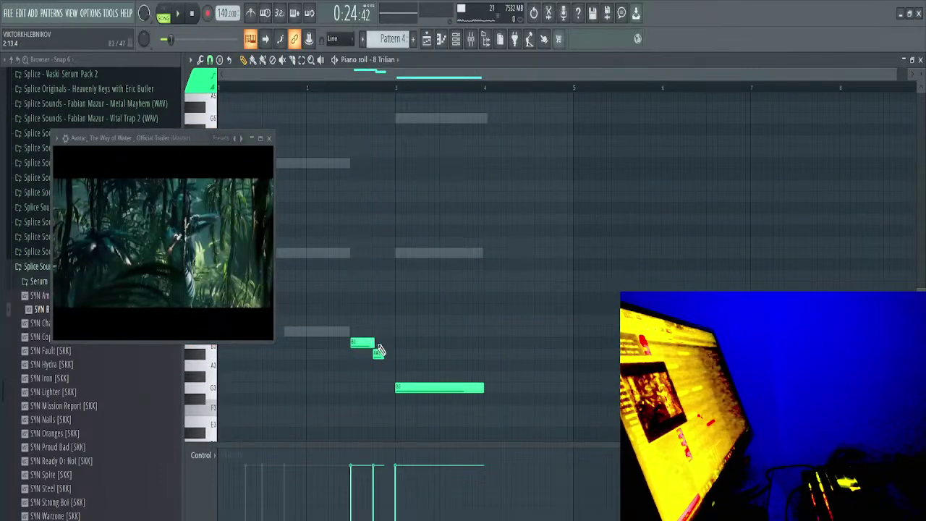
Try a longer B3 note from bar 2's second beat, then clear all B3 and A#3 notes from that bar
{"action": "key", "text": "space"}
{"action": "mouse_move", "coordinate": [374, 344]}
{"action": "left_mouse_down"}
{"action": "mouse_move", "coordinate": [393, 345]}
{"action": "mouse_move", "coordinate": [356, 343]}
{"action": "left_mouse_up"}
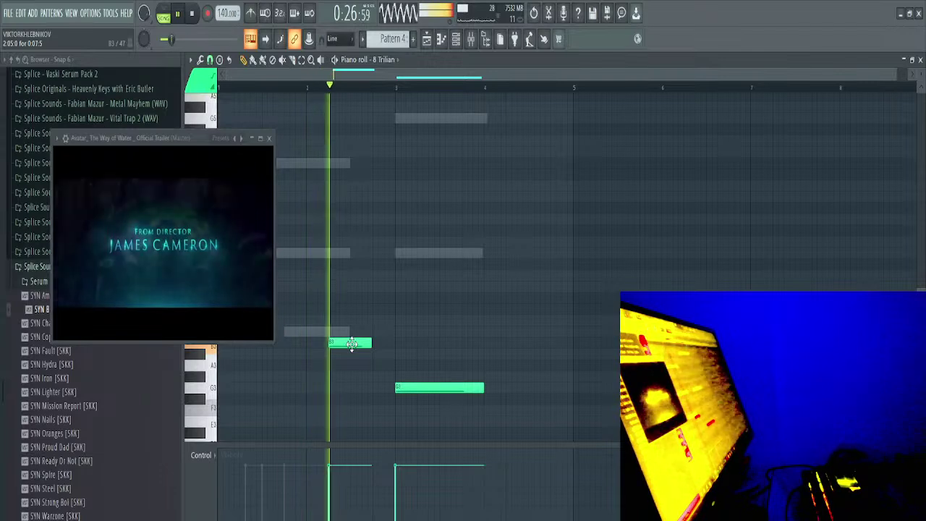
{"action": "left_click_drag", "start_coordinate": [367, 344], "coordinate": [349, 344]}
{"action": "right_click", "coordinate": [349, 344]}
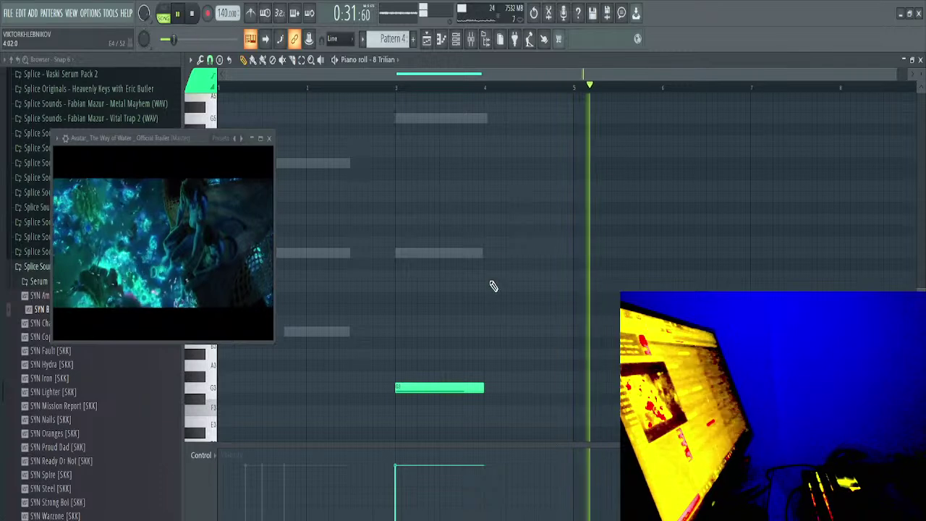
{"action": "key", "text": "space"}
Insert a Phase Plant instrument channel into the channel rack
{"action": "key", "text": "F6"}
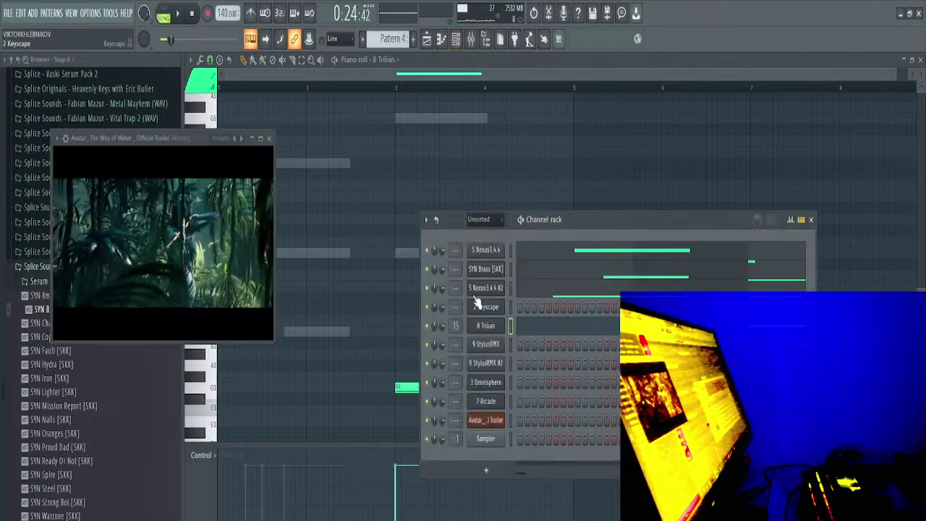
{"action": "right_click", "coordinate": [492, 335]}
{"action": "mouse_move", "coordinate": [538, 410]}
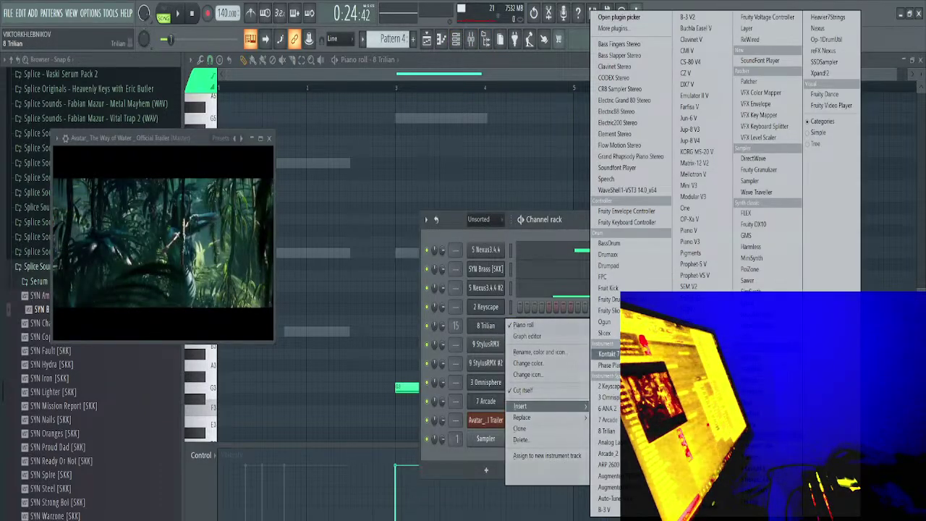
{"action": "left_click", "coordinate": [623, 365]}
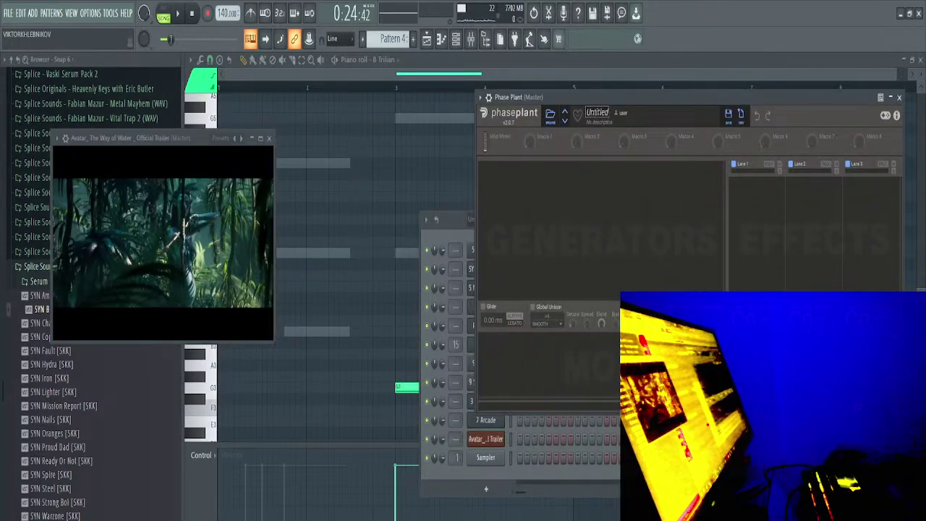
Browse Phase Plant's factory presets and list the Pads folder
{"action": "left_click", "coordinate": [551, 118]}
{"action": "left_click", "coordinate": [500, 249]}
{"action": "left_click", "coordinate": [498, 268]}
{"action": "left_click", "coordinate": [501, 288]}
{"action": "left_click", "coordinate": [501, 296]}
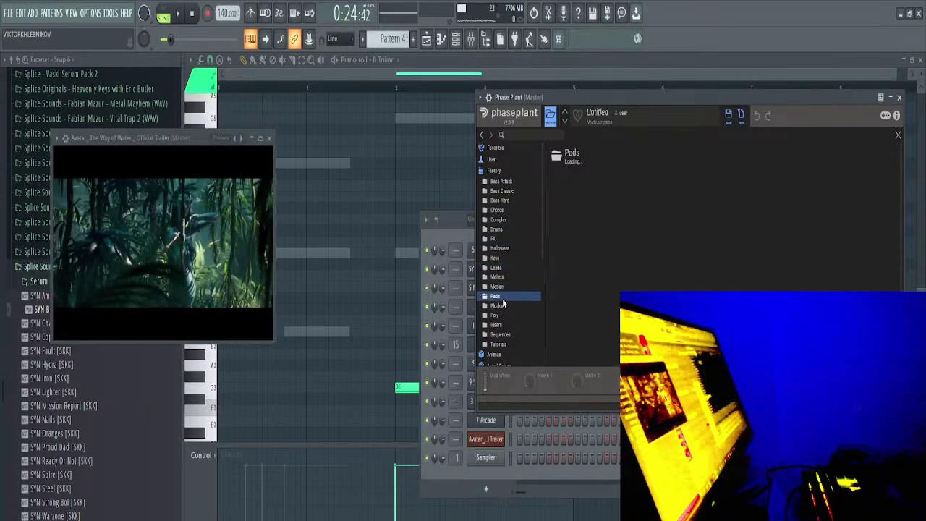
Audition the Atmos Tealeaf, Blurr and Chronosampler pads, load Fizzy Pulse Pad, and move the Phase Plant window aside
{"action": "left_click", "coordinate": [603, 188]}
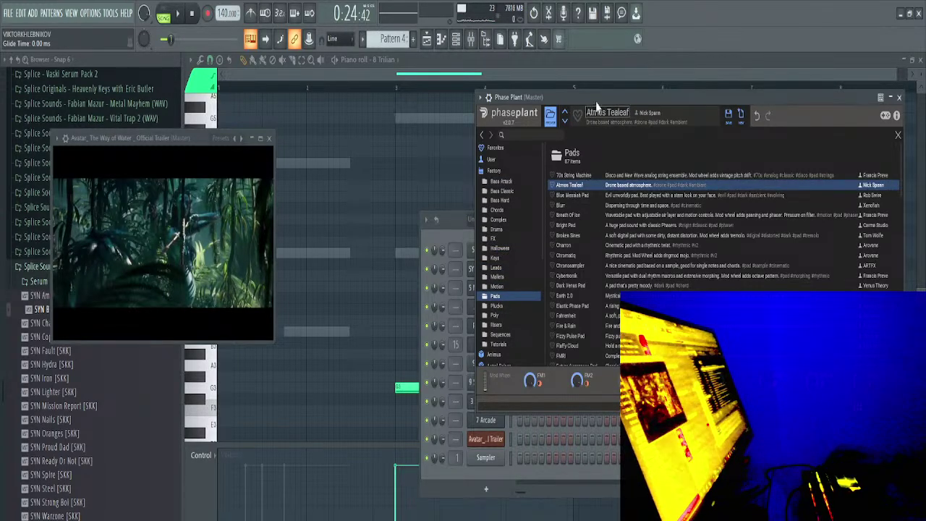
{"action": "left_click", "coordinate": [579, 206]}
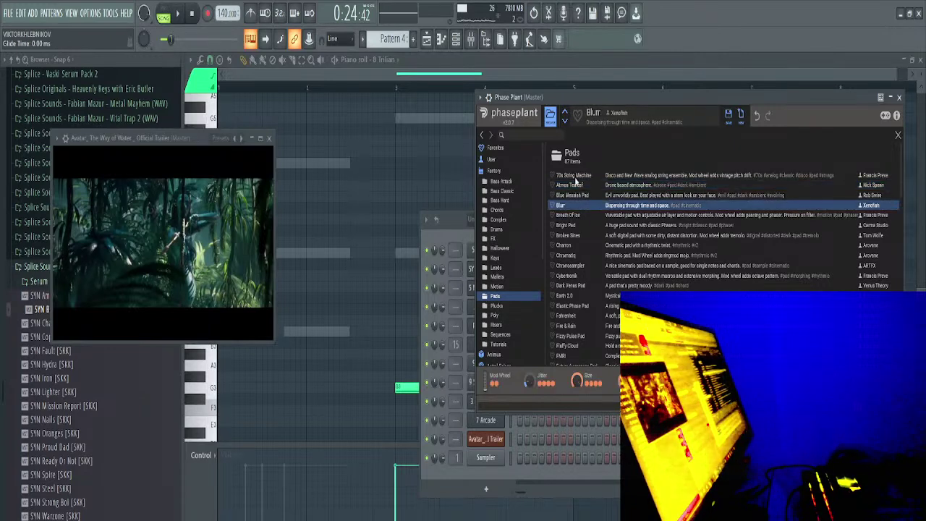
{"action": "left_click", "coordinate": [568, 266]}
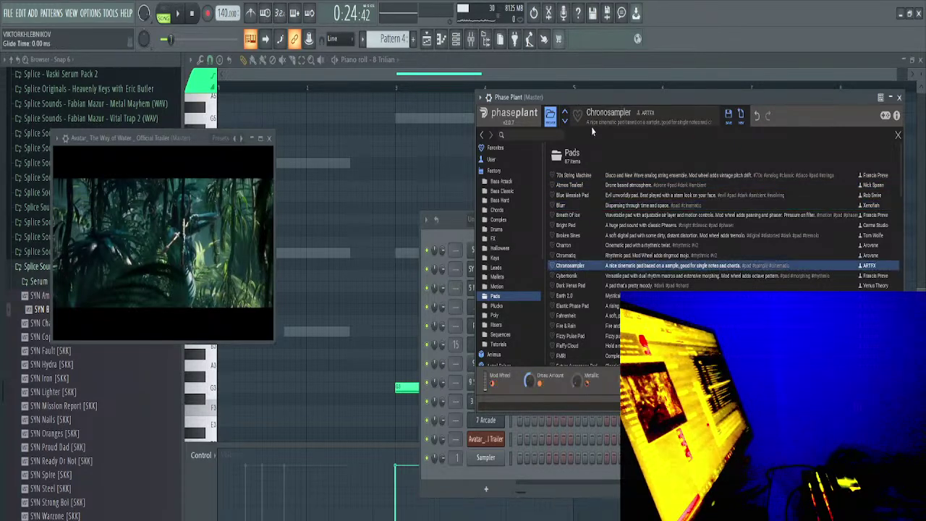
{"action": "left_click", "coordinate": [575, 337]}
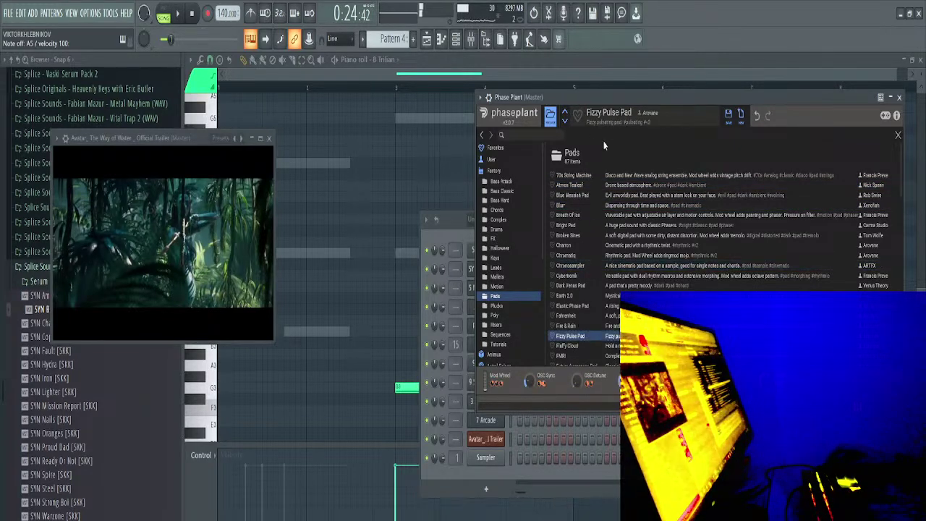
{"action": "left_click_drag", "start_coordinate": [577, 97], "coordinate": [821, 141]}
Clone the 5 Nexus3.4.4 #2 channel and list the Drums presets in the clone's Nexus library
{"action": "left_click", "coordinate": [496, 288]}
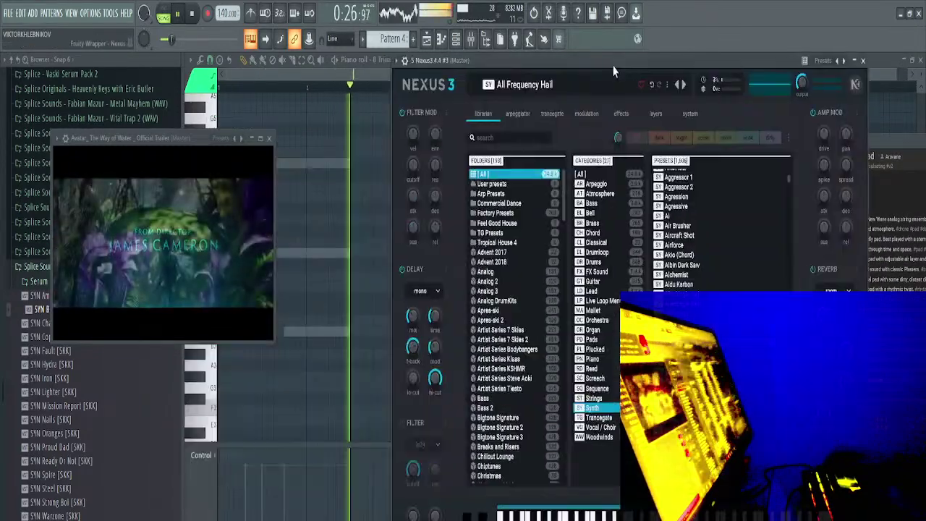
{"action": "left_click", "coordinate": [593, 281]}
{"action": "left_click", "coordinate": [593, 262]}
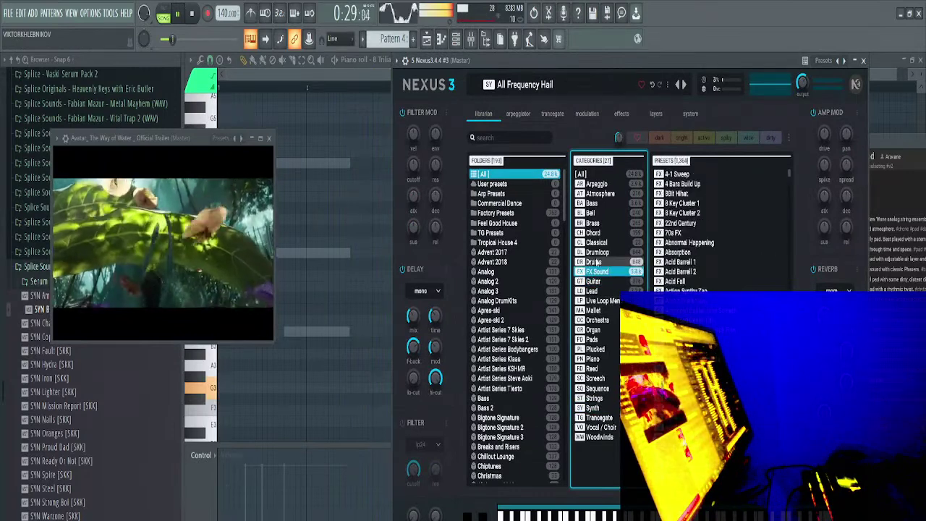
Audition Nexus drum presets, including 90s Dancefloor Kit and Action Set 3
{"action": "left_click", "coordinate": [680, 271]}
{"action": "left_click", "coordinate": [694, 225]}
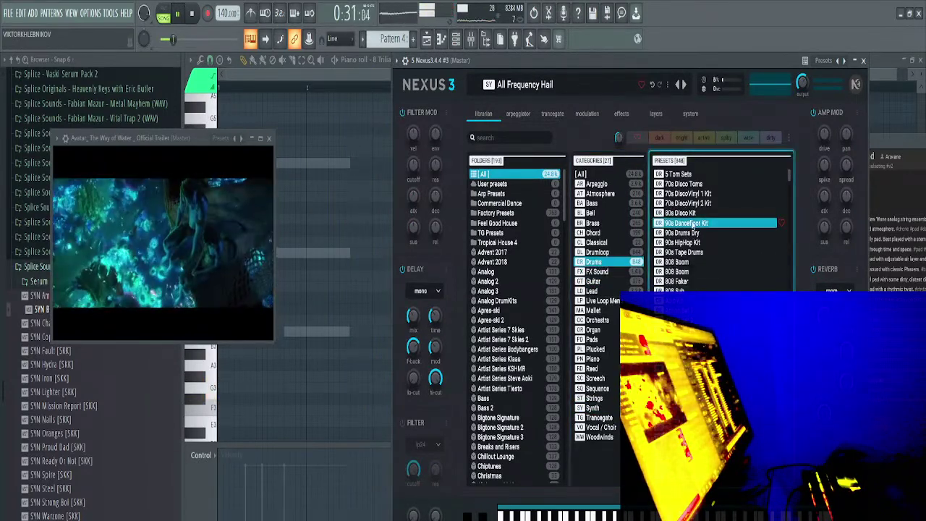
{"action": "left_click", "coordinate": [687, 185]}
{"action": "left_click", "coordinate": [681, 243]}
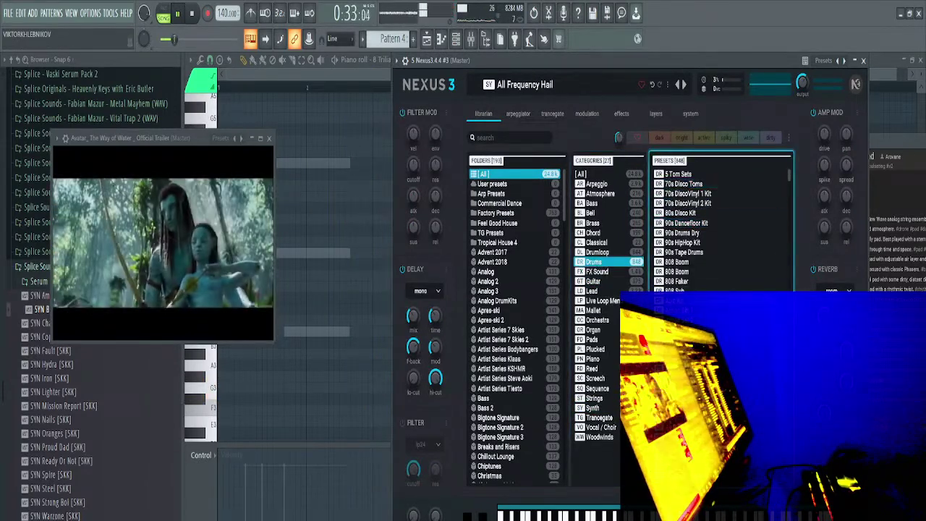
{"action": "scroll", "coordinate": [677, 231], "scroll_direction": "down", "scroll_amount": 5}
{"action": "left_click", "coordinate": [675, 220]}
{"action": "left_click", "coordinate": [677, 202]}
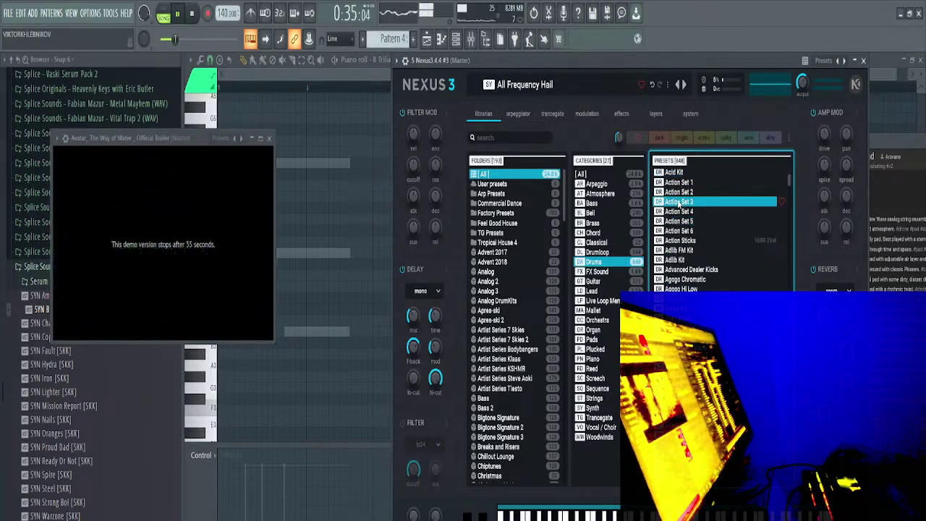
Continue through the Nexus drum presets from Action Set 5 to All Cymbals Menu
{"action": "left_click", "coordinate": [679, 220]}
{"action": "left_click", "coordinate": [680, 240]}
{"action": "left_click", "coordinate": [688, 279]}
{"action": "scroll", "coordinate": [692, 264], "scroll_direction": "down", "scroll_amount": 2}
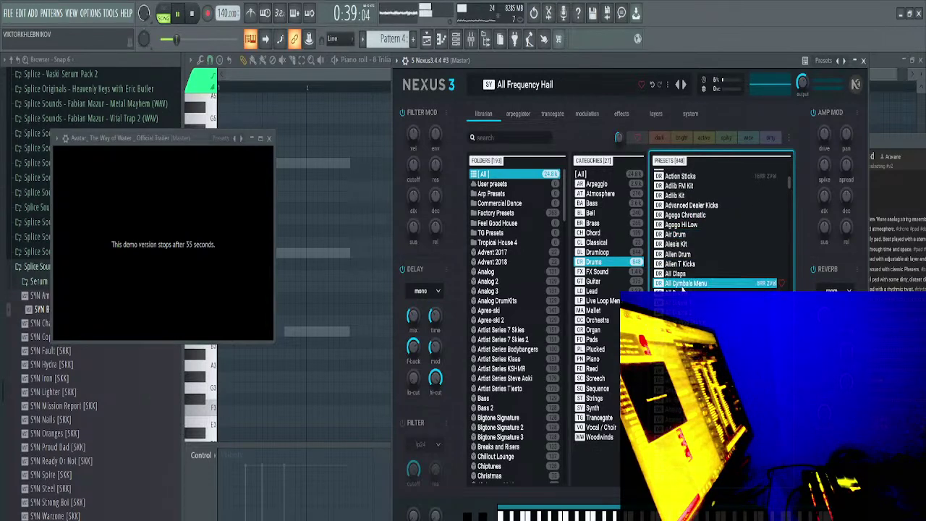
{"action": "scroll", "coordinate": [687, 322], "scroll_direction": "down", "scroll_amount": 3}
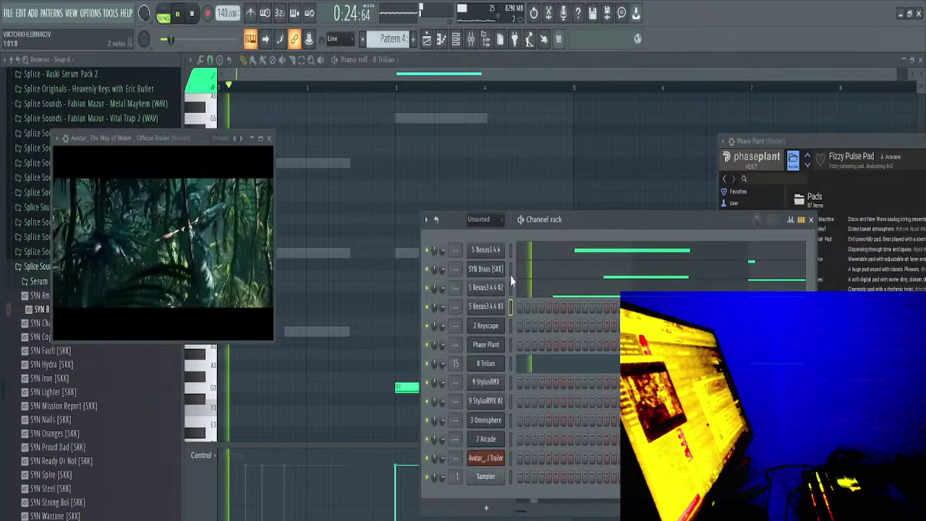
Open the piano roll of the 5 Nexus3.4.4 #3 channel and stop playback
{"action": "right_click", "coordinate": [505, 303]}
{"action": "left_click", "coordinate": [539, 307]}
{"action": "key", "text": "space"}
Try a short Nexus #3 note in bar 1's second beat on D#3 and F3, and undo it
{"action": "left_click", "coordinate": [357, 332]}
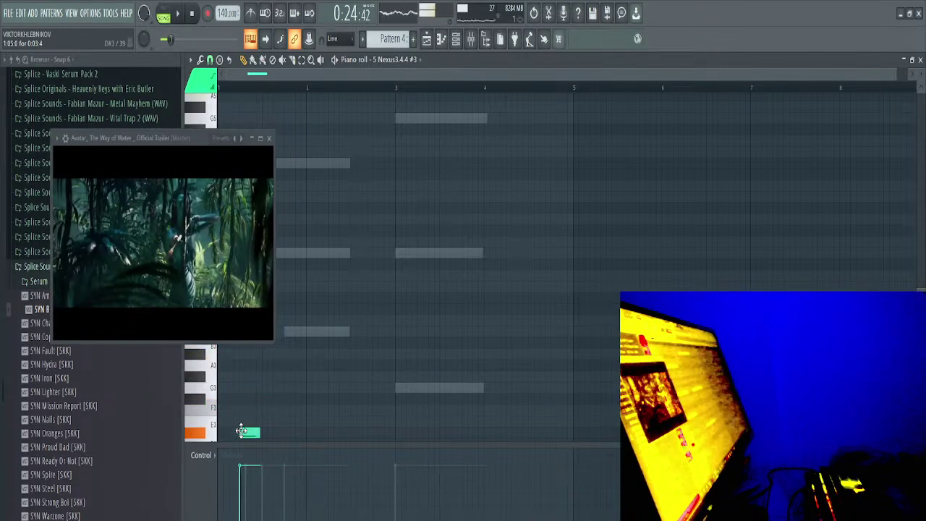
{"action": "key", "text": "space"}
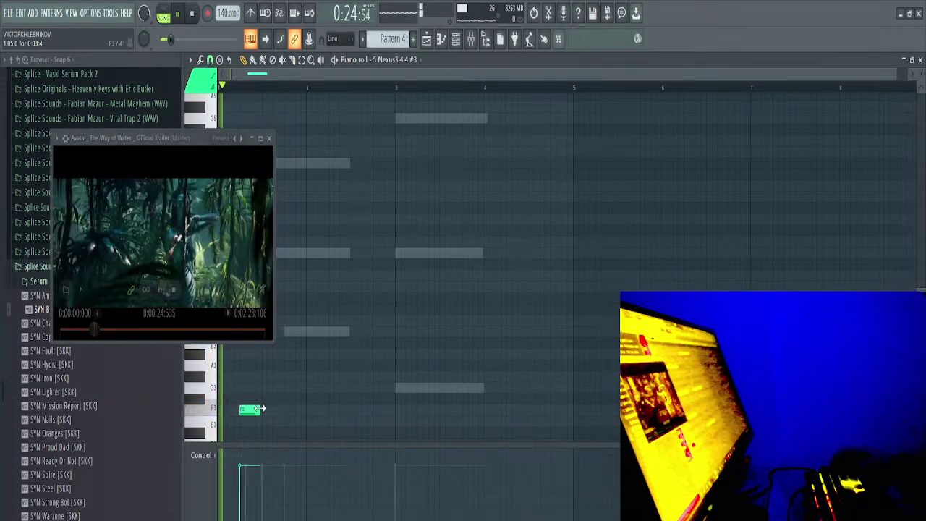
{"action": "key", "text": "ctrl+z"}
Try a short F3 note in the middle of bar 2 during playback, and delete it
{"action": "key", "text": "space"}
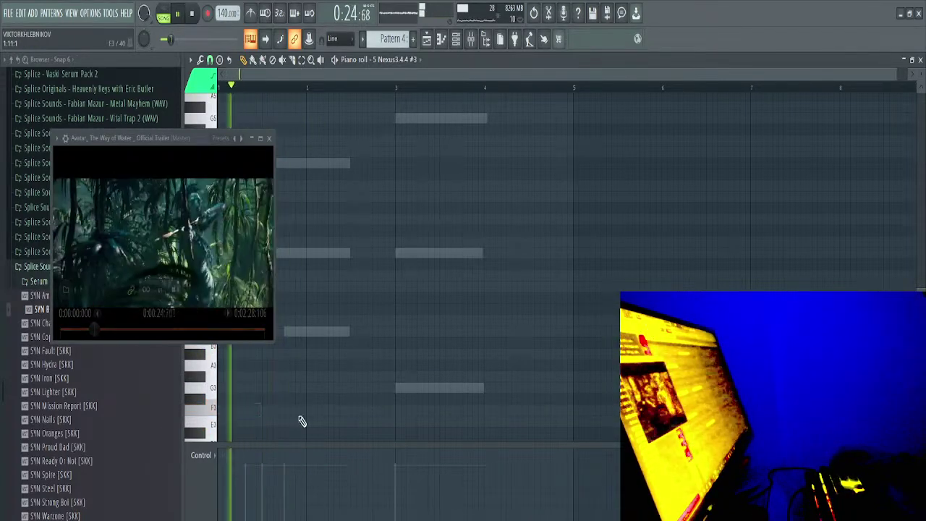
{"action": "left_click", "coordinate": [355, 410]}
{"action": "scroll", "coordinate": [353, 410], "scroll_direction": "up", "scroll_amount": 2}
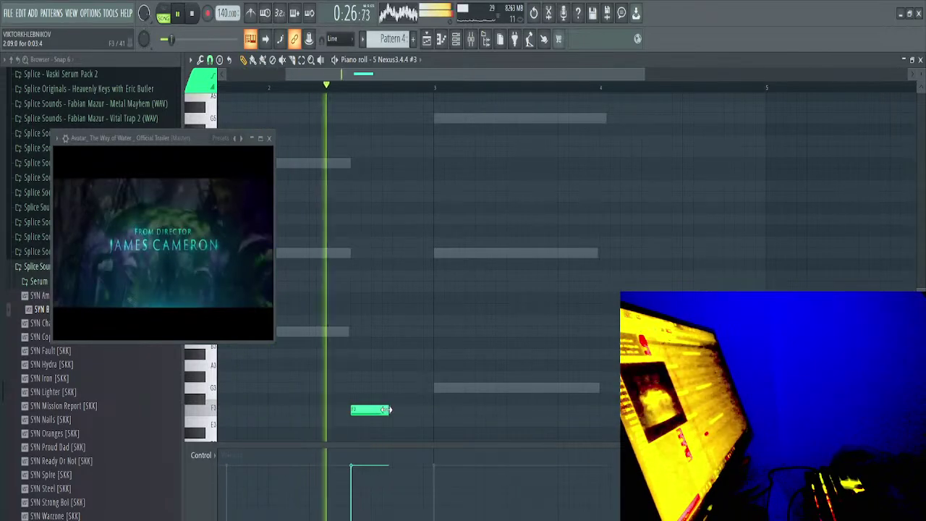
{"action": "right_click", "coordinate": [371, 411]}
{"action": "key", "text": "space"}
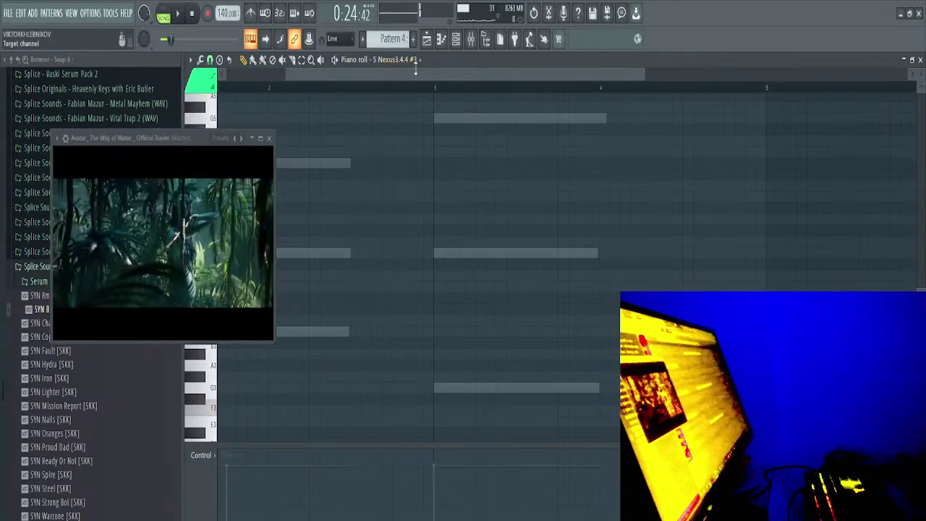
Browse the Synth and Live Loop preset categories in the Nexus #3 plugin, and close the plugin
{"action": "right_click", "coordinate": [416, 63]}
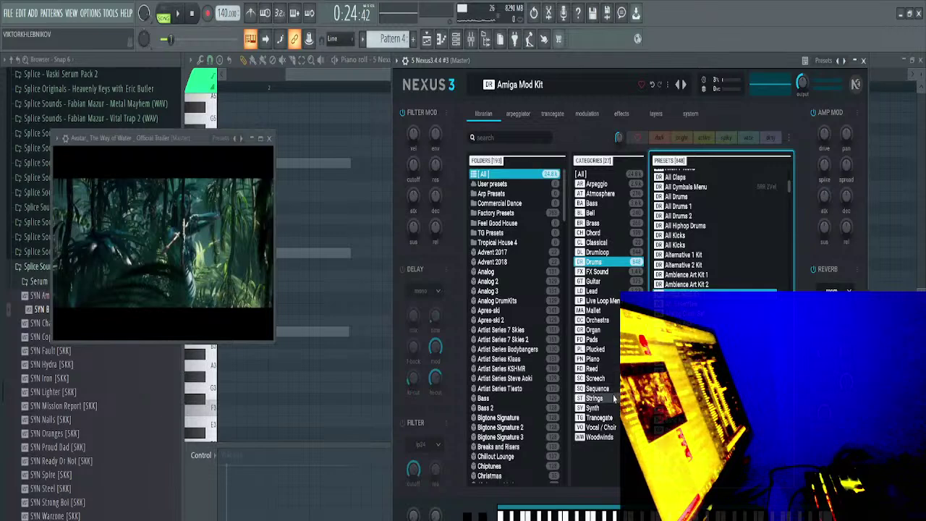
{"action": "left_click", "coordinate": [595, 408]}
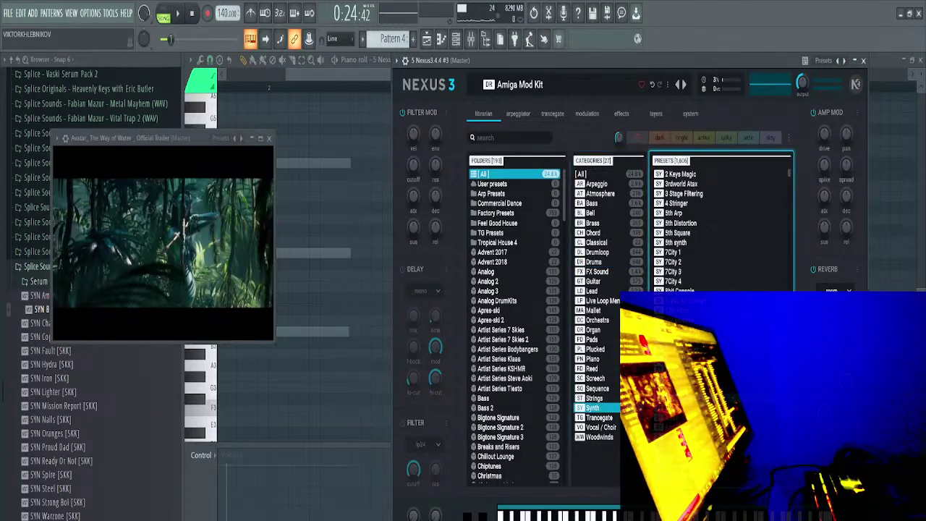
{"action": "scroll", "coordinate": [713, 244], "scroll_direction": "down", "scroll_amount": 4}
{"action": "left_click", "coordinate": [681, 244]}
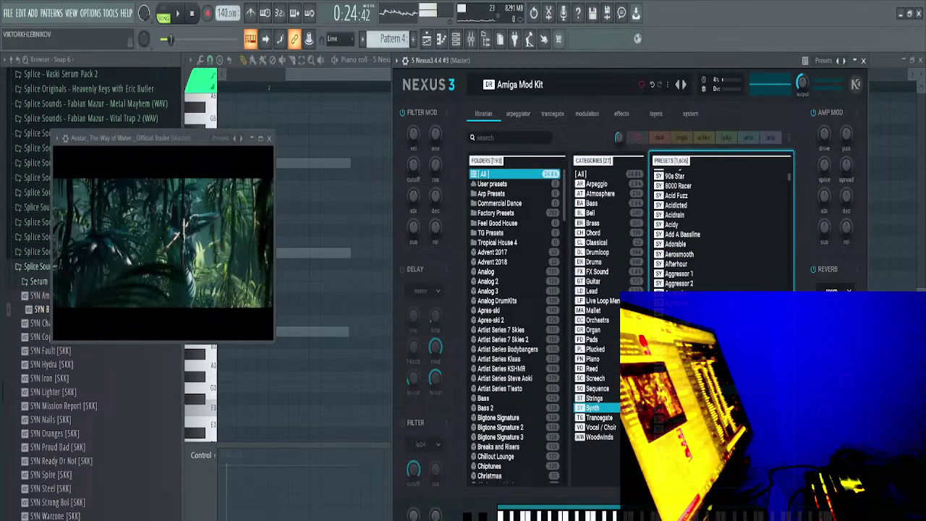
{"action": "scroll", "coordinate": [713, 232], "scroll_direction": "down", "scroll_amount": 5}
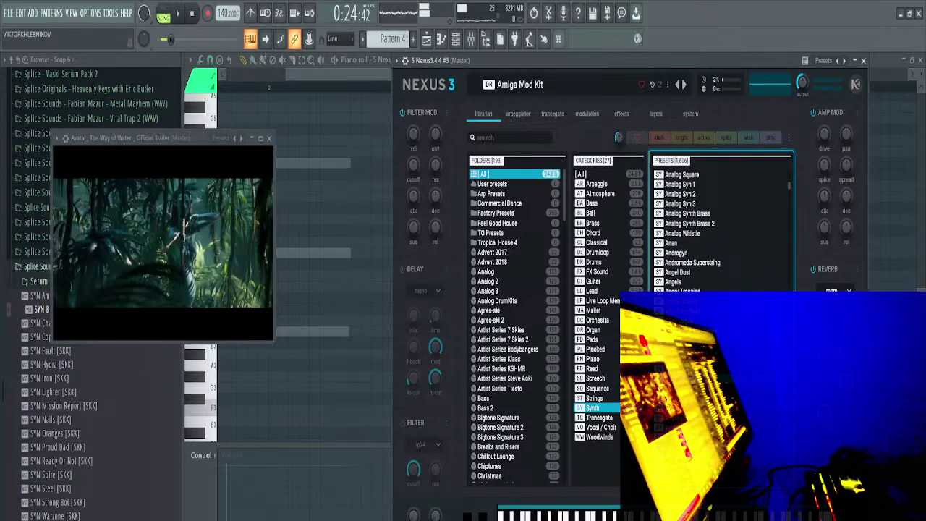
{"action": "scroll", "coordinate": [723, 230], "scroll_direction": "down", "scroll_amount": 3}
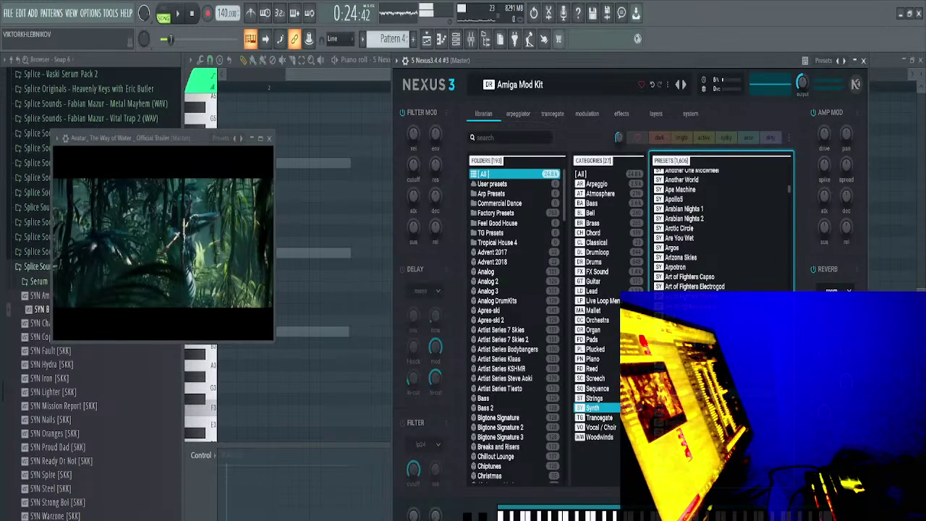
{"action": "left_click", "coordinate": [597, 300]}
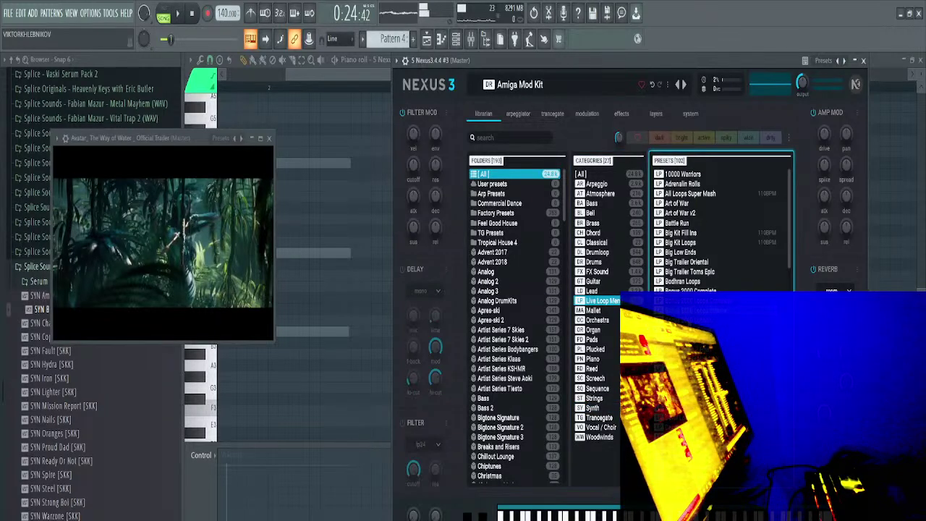
{"action": "left_click", "coordinate": [856, 62]}
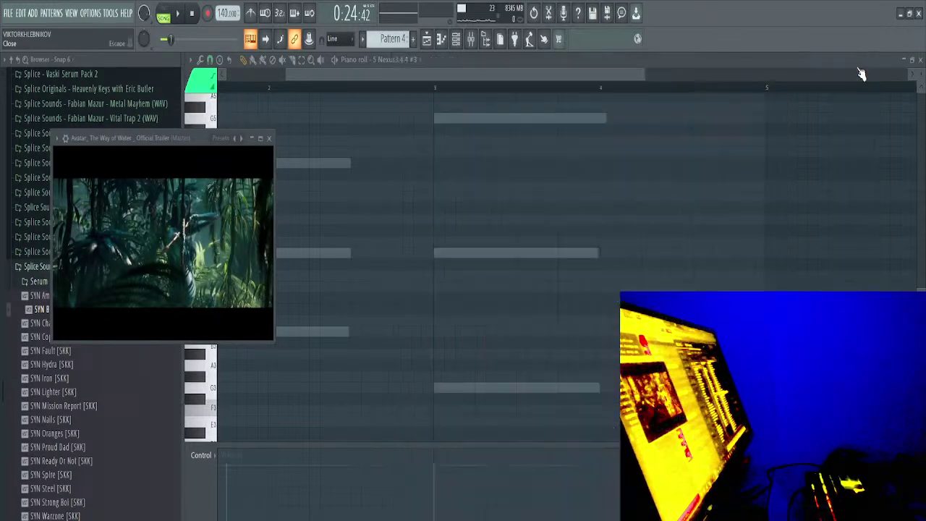
Reopen the Nexus #3 piano roll from the channel rack and move the trailer video window clear of the notes
{"action": "key", "text": "space"}
{"action": "left_click", "coordinate": [468, 40]}
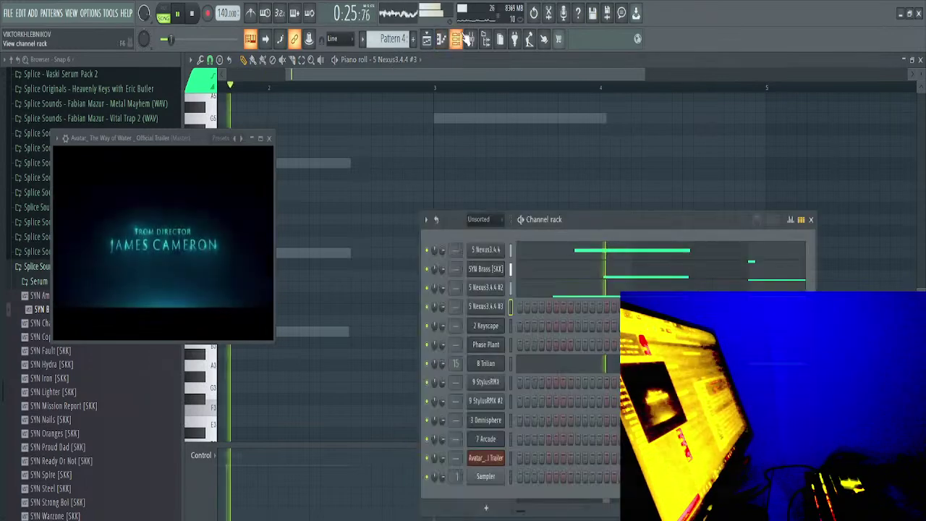
{"action": "key", "text": "space"}
{"action": "right_click", "coordinate": [497, 307]}
{"action": "left_click", "coordinate": [522, 307]}
{"action": "right_click", "coordinate": [496, 311]}
{"action": "left_click", "coordinate": [523, 307]}
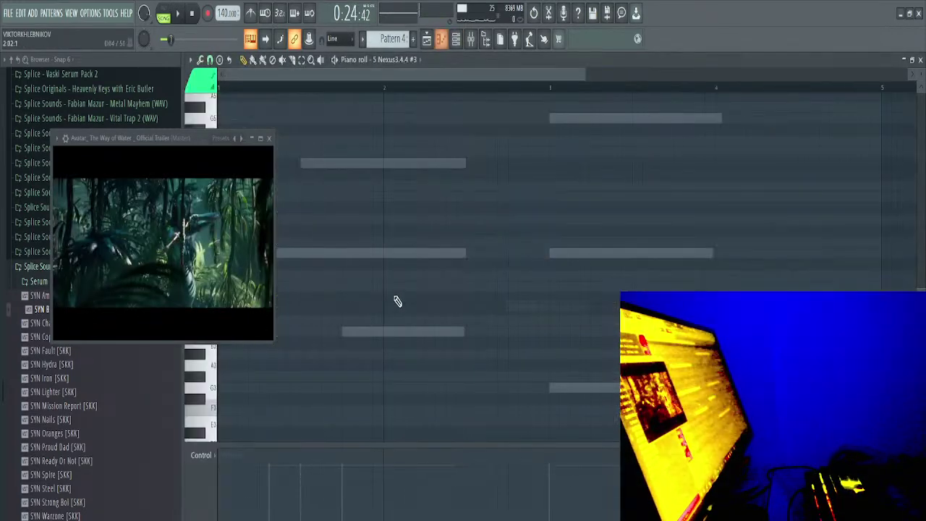
{"action": "left_click_drag", "start_coordinate": [165, 142], "coordinate": [171, 263]}
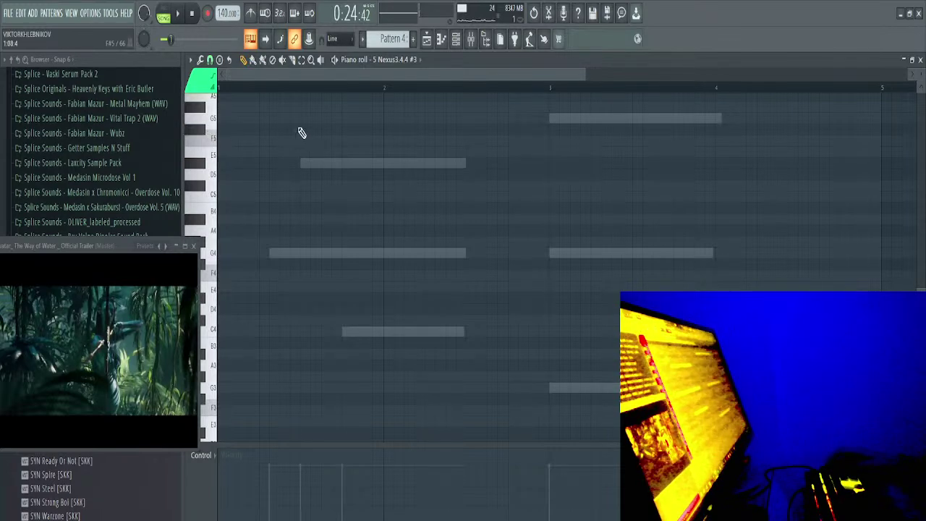
Add an F#5 note on Nexus #3 from the middle of bar 2 to the start of bar 3, and replay the pattern
{"action": "key", "text": "space"}
{"action": "left_click_drag", "start_coordinate": [504, 131], "coordinate": [550, 128]}
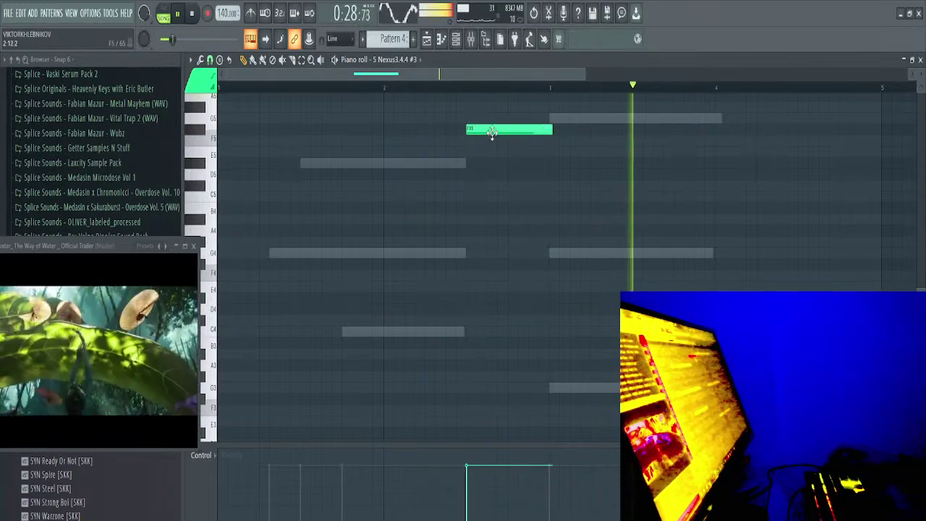
{"action": "key", "text": "space"}
{"action": "key", "text": "space"}
Route the Nexus #3 channel to mixer insert 19 and restart playback
{"action": "left_click", "coordinate": [456, 42]}
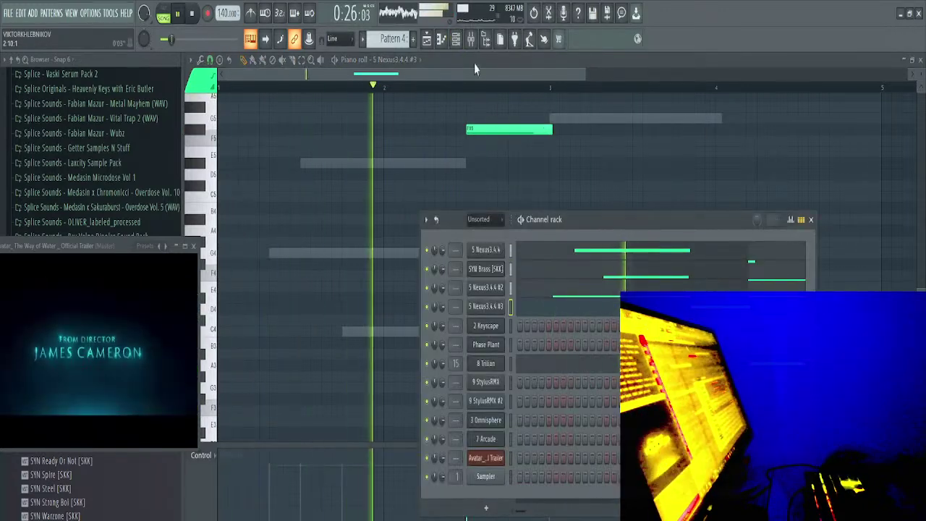
{"action": "left_click", "coordinate": [470, 39]}
{"action": "left_click", "coordinate": [409, 267]}
{"action": "key", "text": "space"}
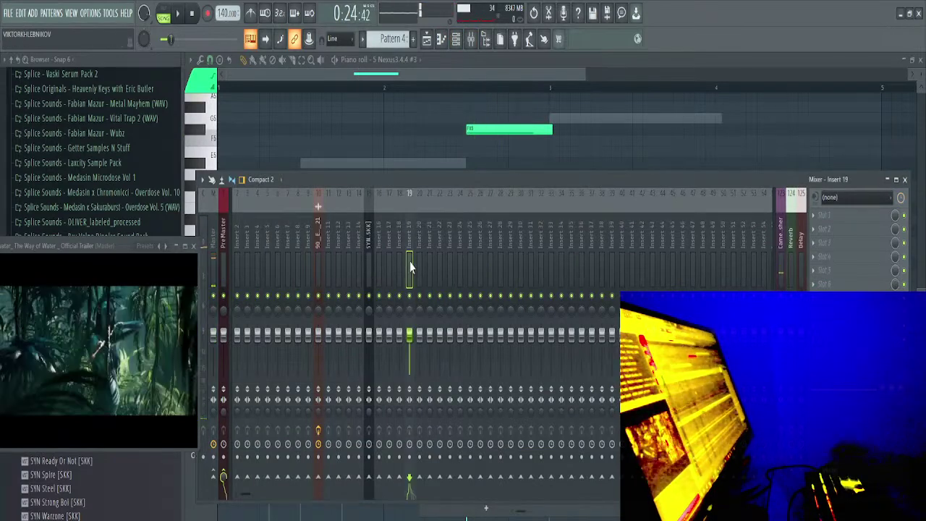
{"action": "key", "text": "space"}
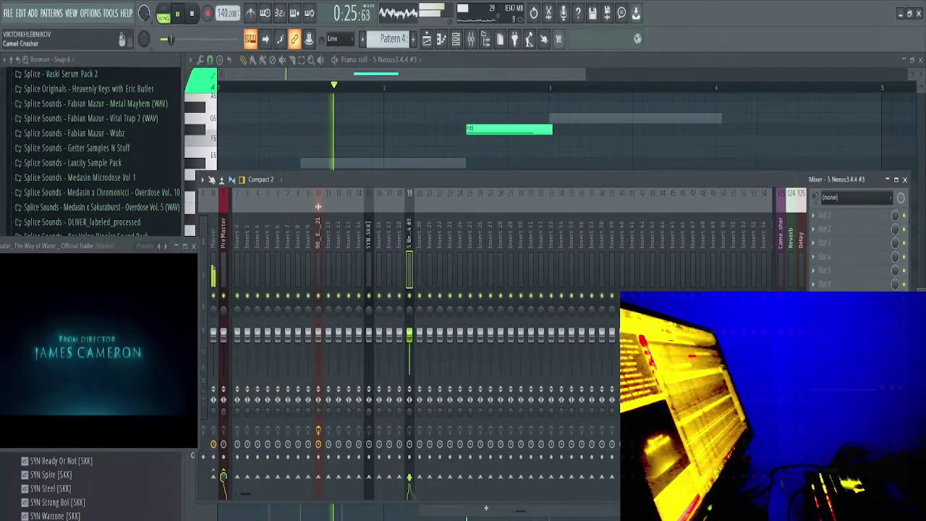
Extend the Nexus #3 F#5 note to the end of bar 4 and replay the pattern
{"action": "left_click_drag", "start_coordinate": [552, 130], "coordinate": [725, 129]}
{"action": "left_click_drag", "start_coordinate": [823, 125], "coordinate": [883, 127]}
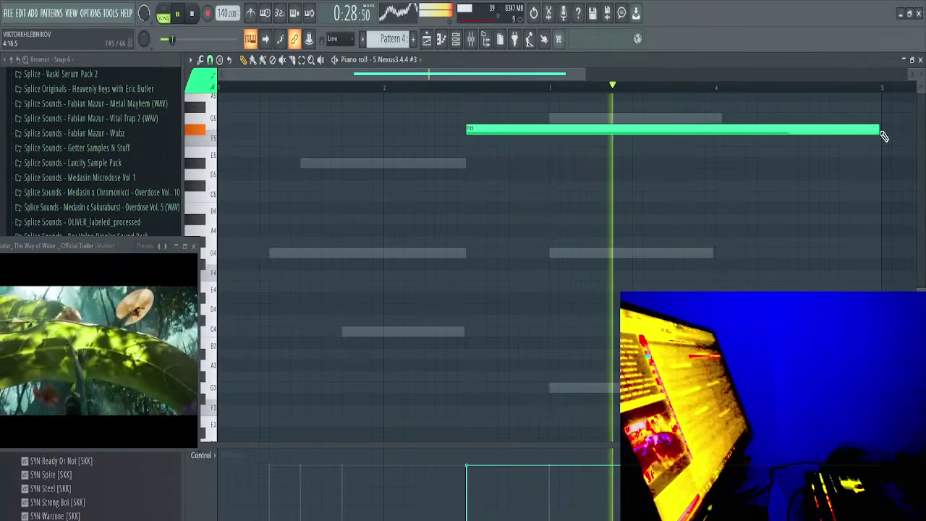
{"action": "key", "text": "space"}
{"action": "key", "text": "space"}
Insert Fruity Parametric EQ 2 on the Nexus #3 mixer track and boost bands 2, 3, 5 and 7, with band 3 at about 2.7 dB
{"action": "left_click", "coordinate": [475, 43]}
{"action": "left_click", "coordinate": [851, 228]}
{"action": "left_click", "coordinate": [464, 313]}
{"action": "mouse_move", "coordinate": [344, 231]}
{"action": "left_mouse_down"}
{"action": "mouse_move", "coordinate": [344, 193]}
{"action": "mouse_move", "coordinate": [346, 228]}
{"action": "left_mouse_up"}
{"action": "left_click_drag", "start_coordinate": [292, 231], "coordinate": [266, 221]}
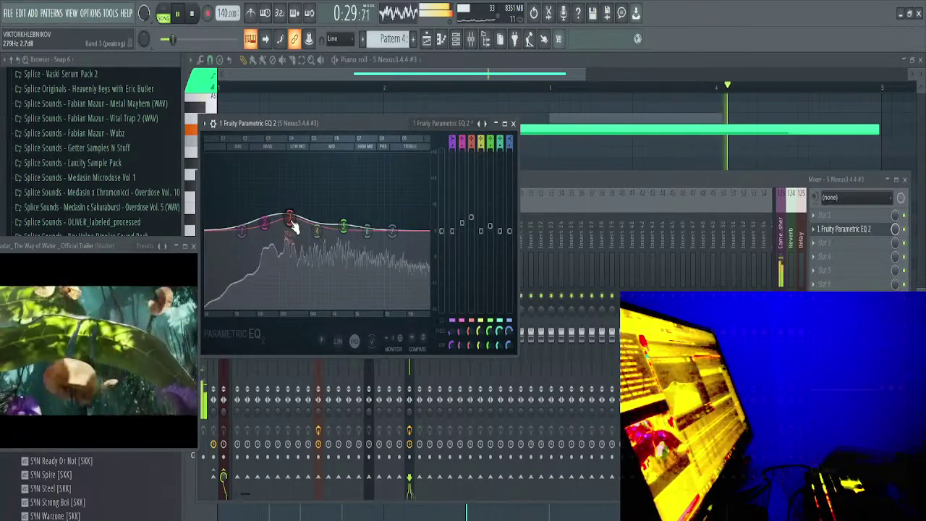
{"action": "left_click_drag", "start_coordinate": [391, 231], "coordinate": [392, 203]}
{"action": "key", "text": "space"}
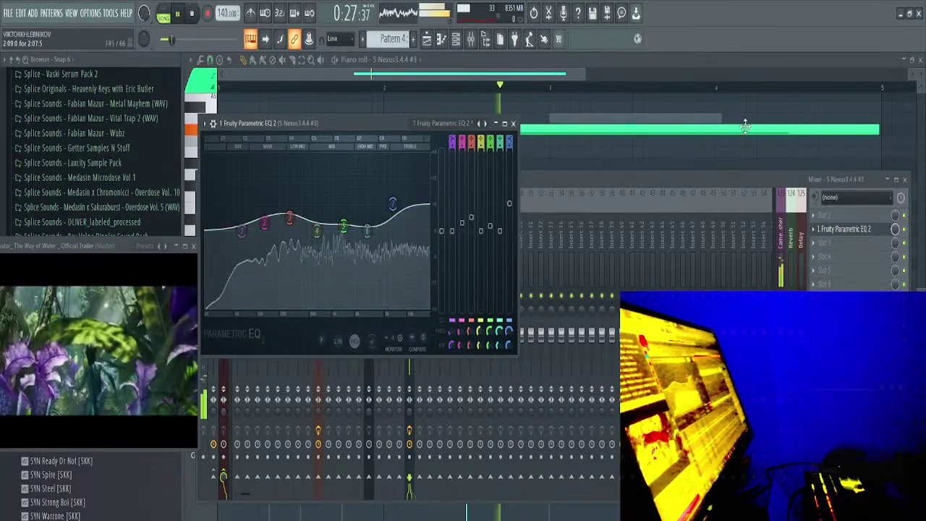
Shorten the Nexus #3 F#5 note to end at the start of bar 4, and replay the pattern
{"action": "left_click", "coordinate": [572, 78]}
{"action": "scroll", "coordinate": [617, 249], "scroll_direction": "down", "scroll_amount": 2}
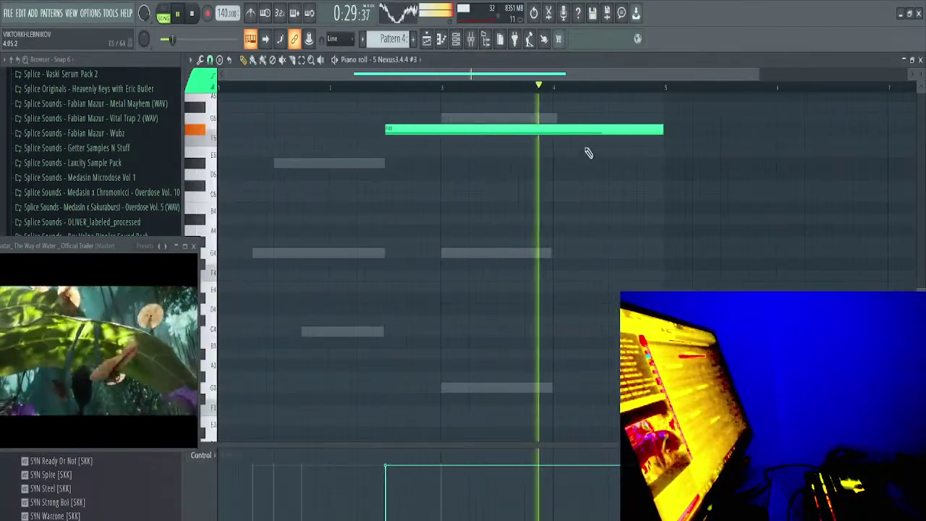
{"action": "left_click_drag", "start_coordinate": [662, 129], "coordinate": [567, 131]}
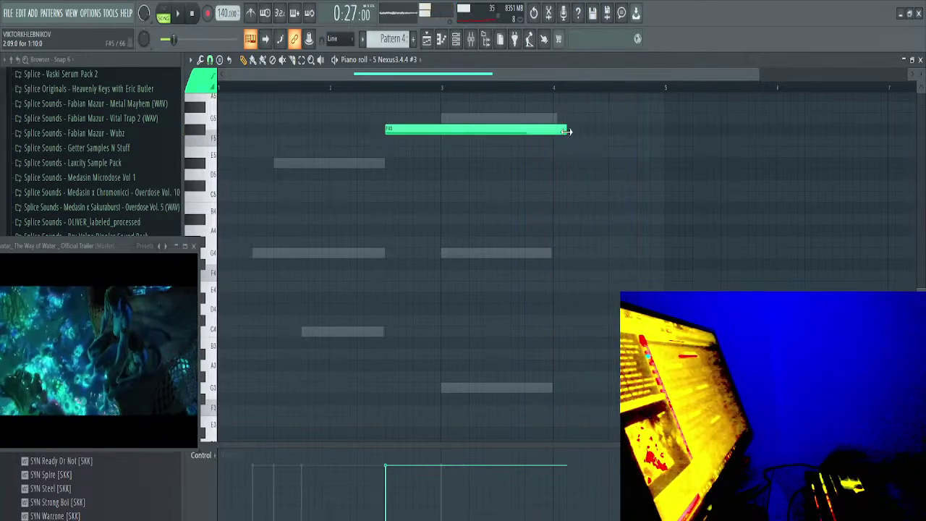
{"action": "key", "text": "space"}
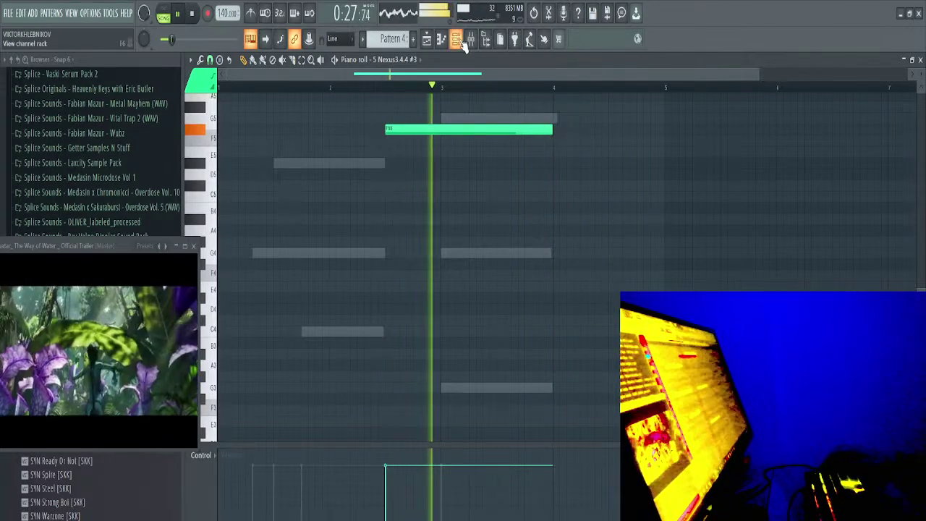
Open the playlist and audition the 90_Em_Guitar_TL_21 clip on track 9
{"action": "key", "text": "F6"}
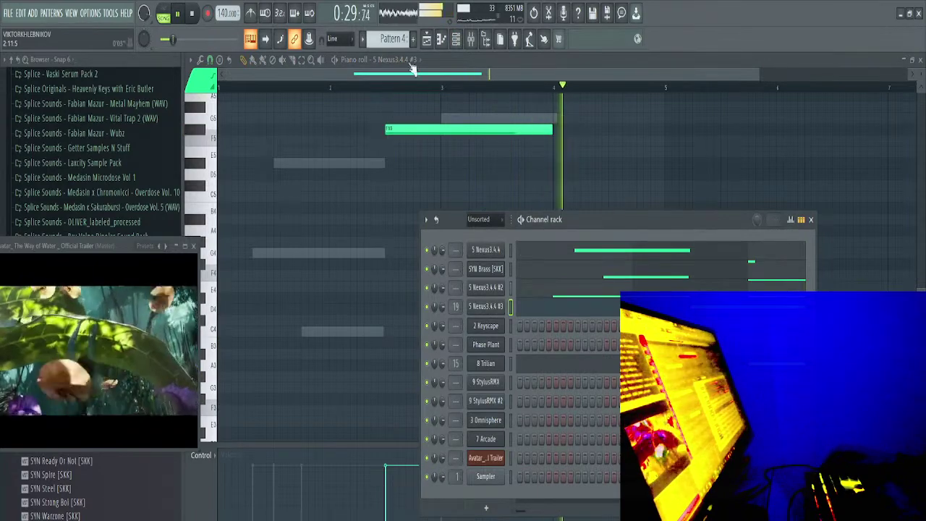
{"action": "left_click", "coordinate": [428, 40]}
{"action": "key", "text": "space"}
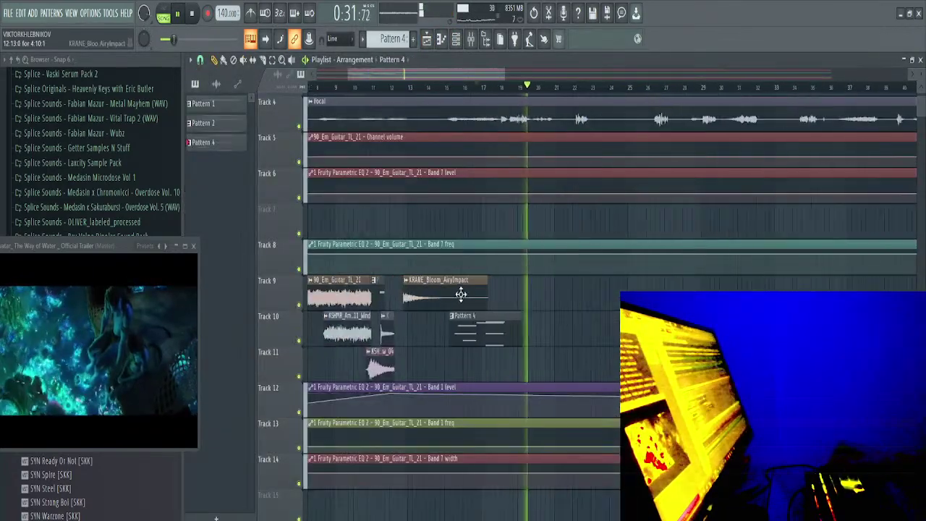
{"action": "left_click", "coordinate": [343, 294]}
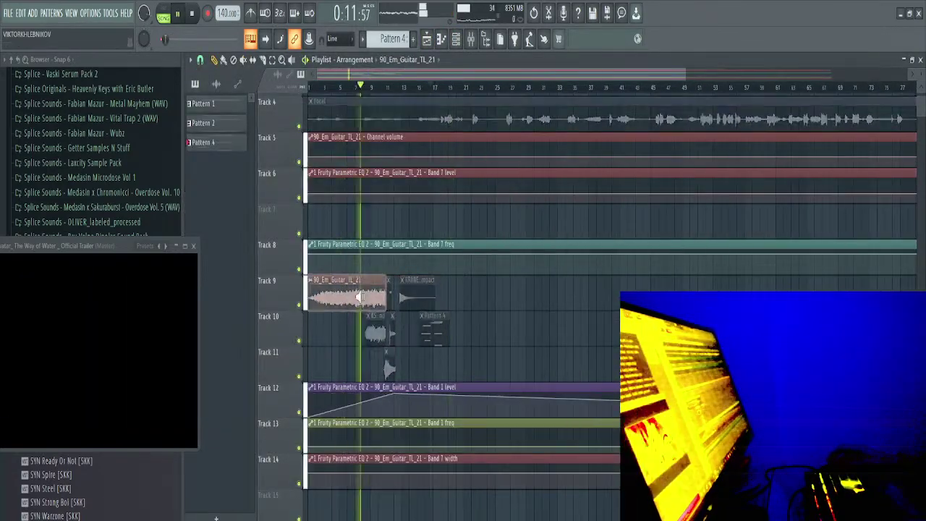
{"action": "key", "text": "space"}
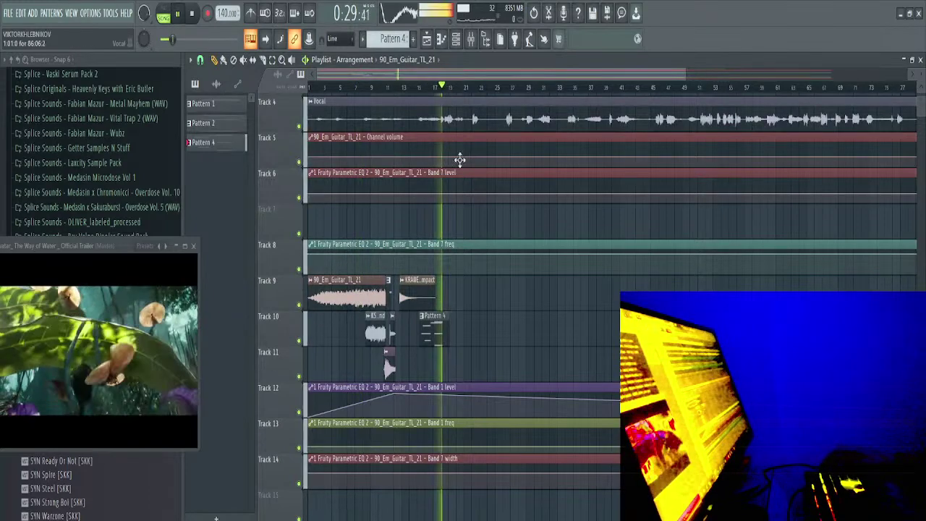
Play the arrangement from bar 11 to review the clips around KRANE_Bloom_AiryImpact and Pattern 4
{"action": "scroll", "coordinate": [413, 317], "scroll_direction": "up", "scroll_amount": 2}
{"action": "left_click", "coordinate": [374, 90]}
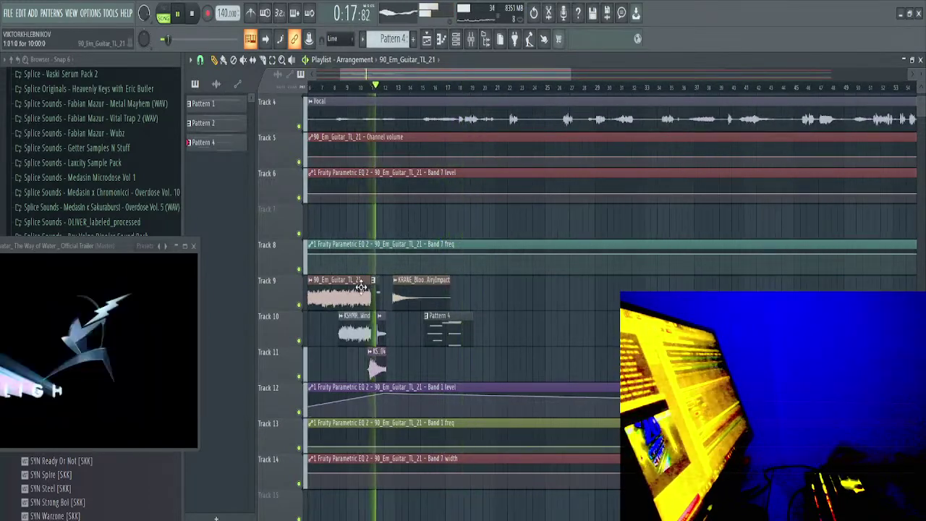
{"action": "scroll", "coordinate": [379, 293], "scroll_direction": "up", "scroll_amount": 2}
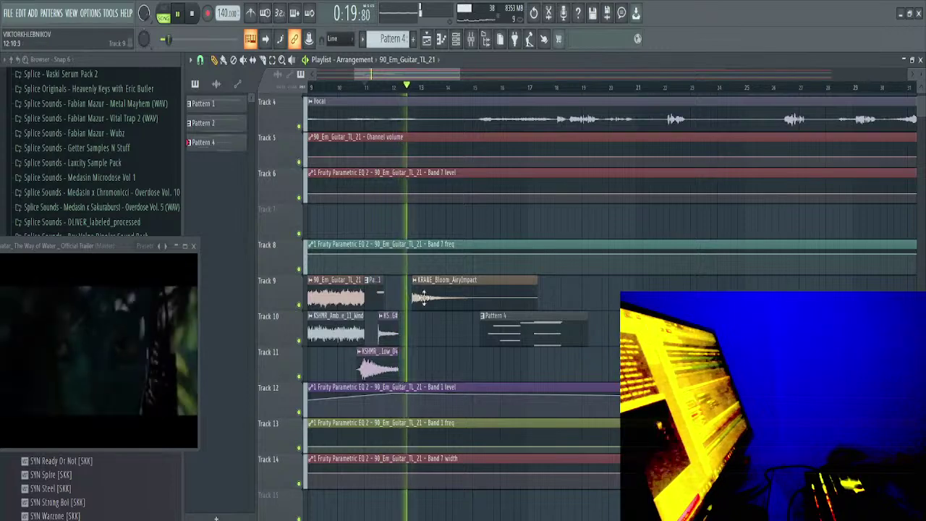
{"action": "left_click", "coordinate": [448, 296]}
{"action": "left_click_drag", "start_coordinate": [461, 307], "coordinate": [552, 245]}
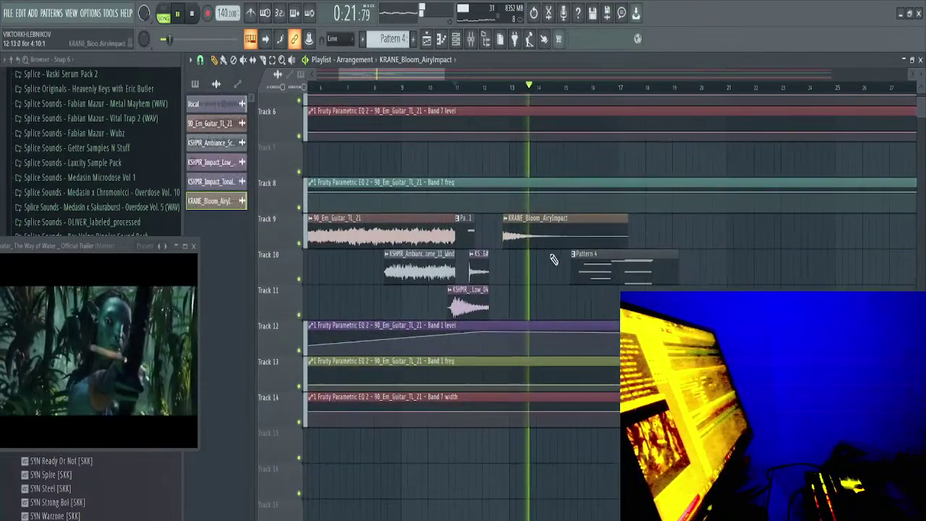
{"action": "key", "text": "space"}
{"action": "key", "text": "space"}
{"action": "left_click_drag", "start_coordinate": [513, 317], "coordinate": [612, 224]}
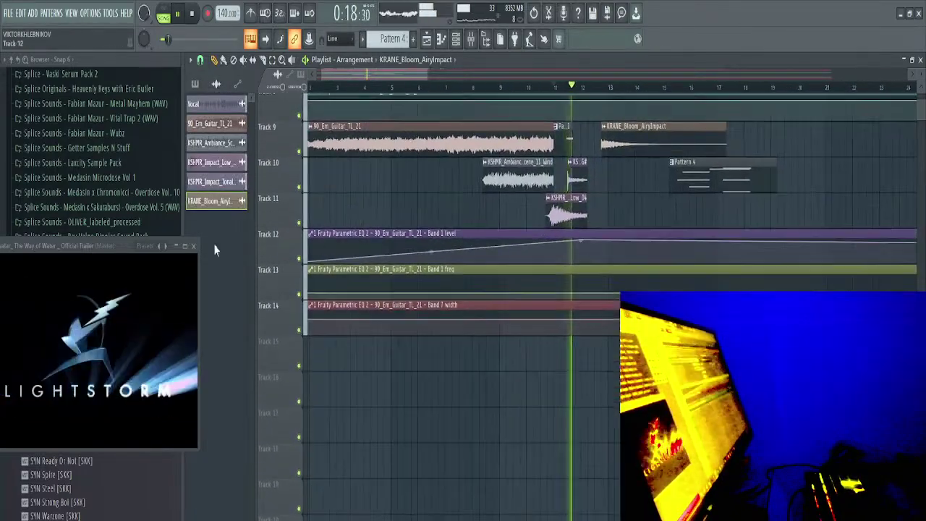
Move the trailer video window over the playlist, collapse the open sample-pack folders in the browser, and stop playback
{"action": "left_click_drag", "start_coordinate": [82, 246], "coordinate": [373, 134]}
{"action": "left_click", "coordinate": [91, 272]}
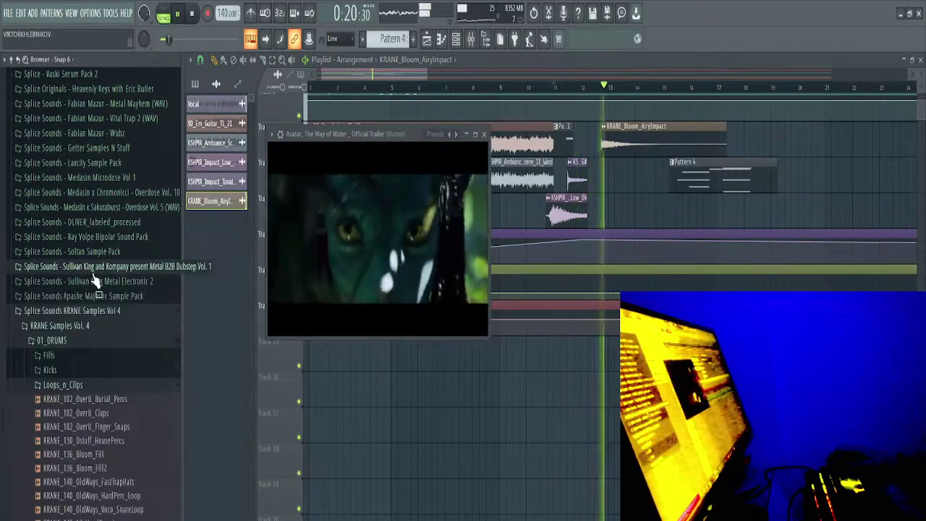
{"action": "scroll", "coordinate": [92, 279], "scroll_direction": "down", "scroll_amount": 5}
{"action": "left_click", "coordinate": [75, 163]}
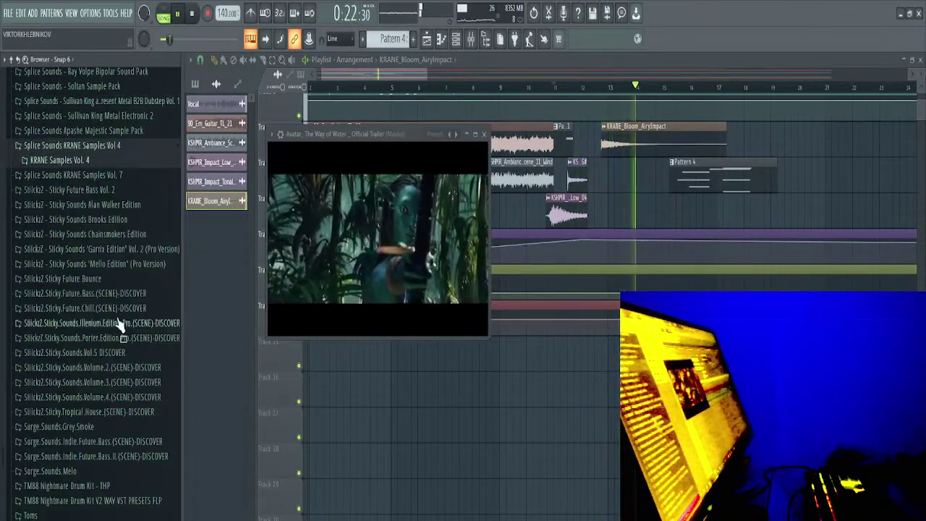
{"action": "scroll", "coordinate": [120, 324], "scroll_direction": "down", "scroll_amount": 5}
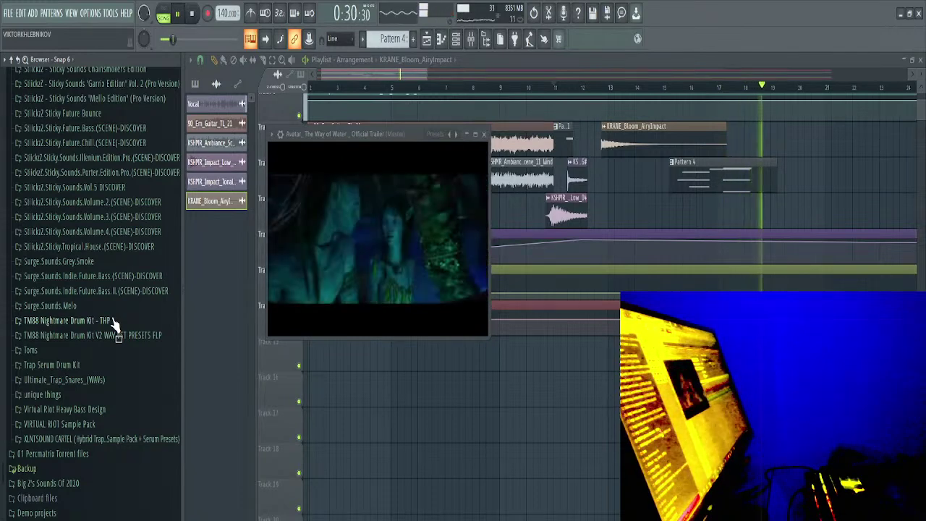
{"action": "key", "text": "space"}
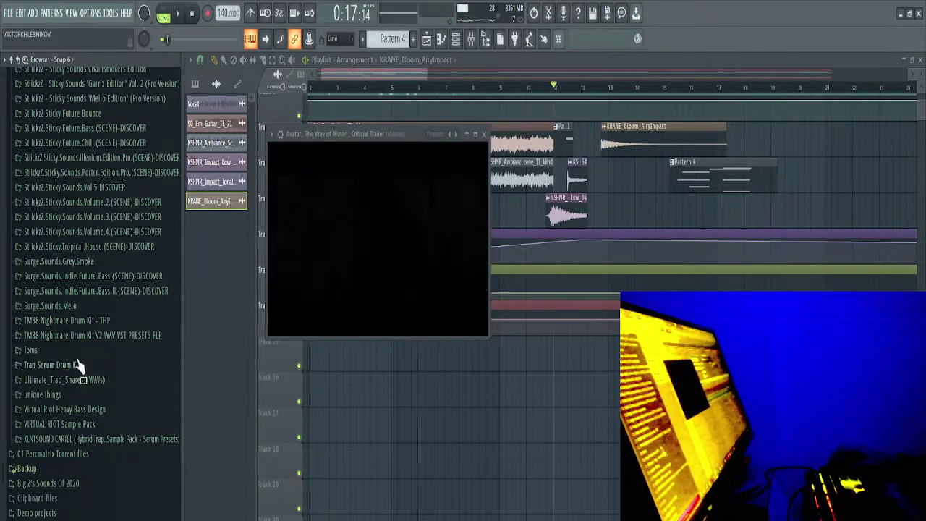
Browse the Toms and XLNTSOUND-Cartel 808s samples and place XLNT-Cartel Medium Well 808 [ G ] on track 15 at 11:09
{"action": "left_click", "coordinate": [73, 353]}
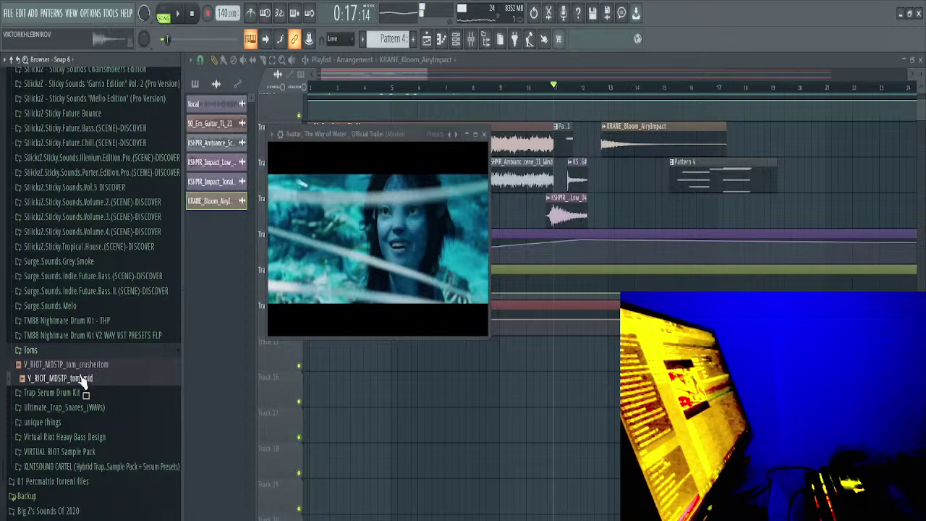
{"action": "scroll", "coordinate": [86, 368], "scroll_direction": "down", "scroll_amount": 5}
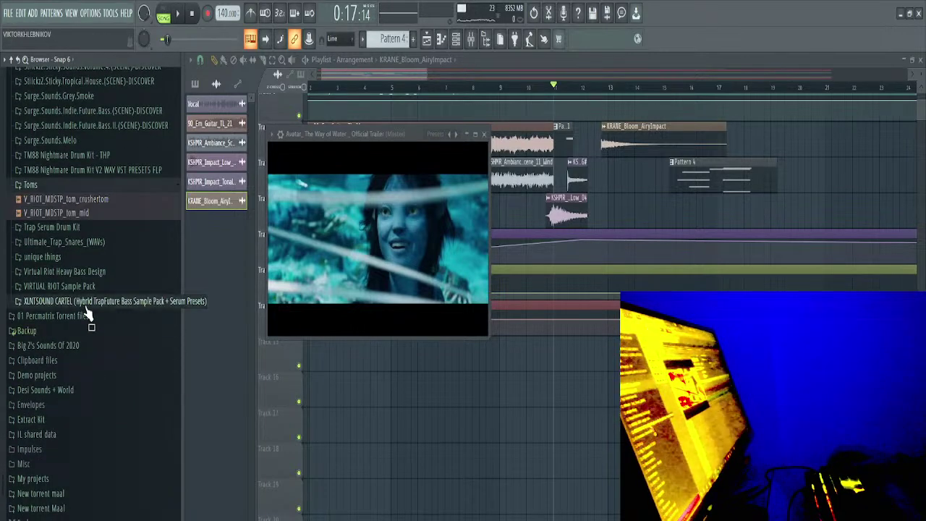
{"action": "left_click", "coordinate": [86, 302]}
{"action": "left_click", "coordinate": [98, 356]}
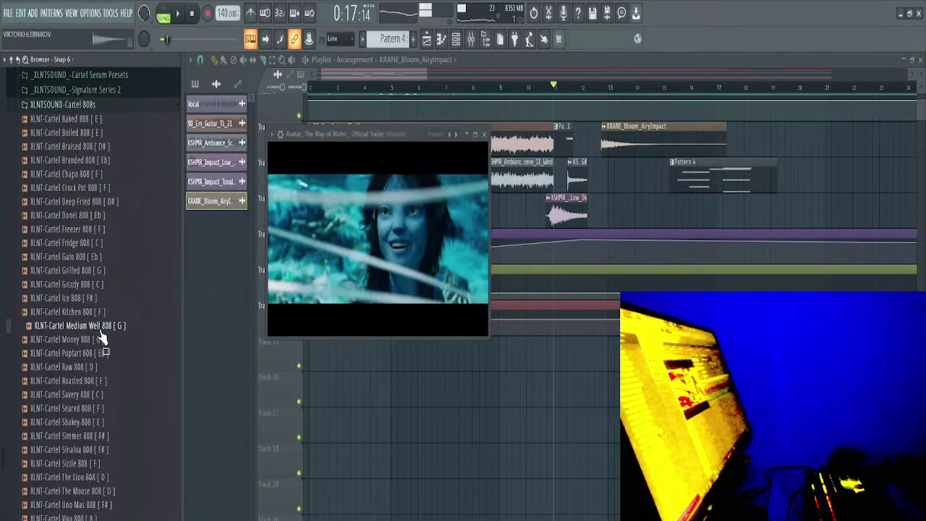
{"action": "left_click", "coordinate": [102, 352]}
{"action": "left_click_drag", "start_coordinate": [106, 338], "coordinate": [552, 395]}
{"action": "left_click", "coordinate": [578, 350]}
Play the arrangement from bar 11 with the new 808 hit and move the trailer video window clear of the clips
{"action": "key", "text": "space"}
{"action": "scroll", "coordinate": [585, 351], "scroll_direction": "up", "scroll_amount": 3}
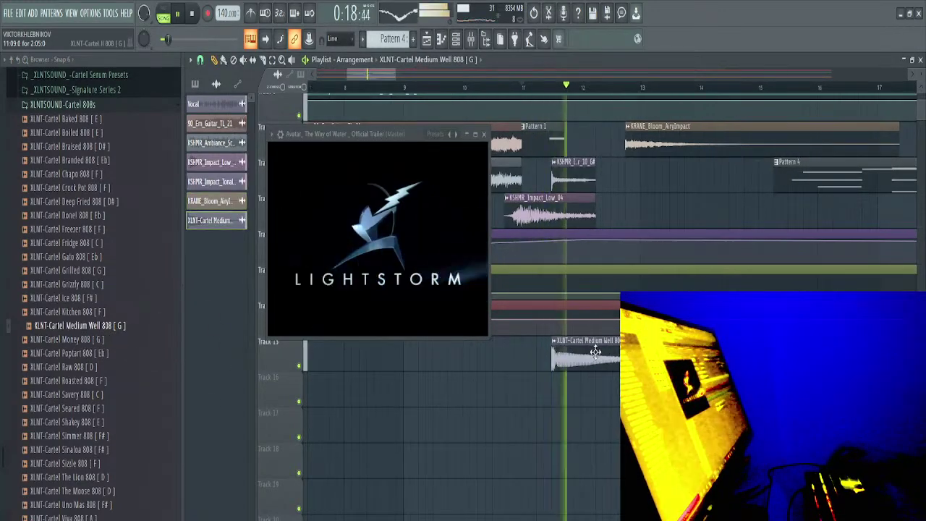
{"action": "key", "text": "space"}
{"action": "key", "text": "space"}
{"action": "left_click_drag", "start_coordinate": [628, 255], "coordinate": [573, 307]}
{"action": "left_click_drag", "start_coordinate": [366, 136], "coordinate": [184, 257]}
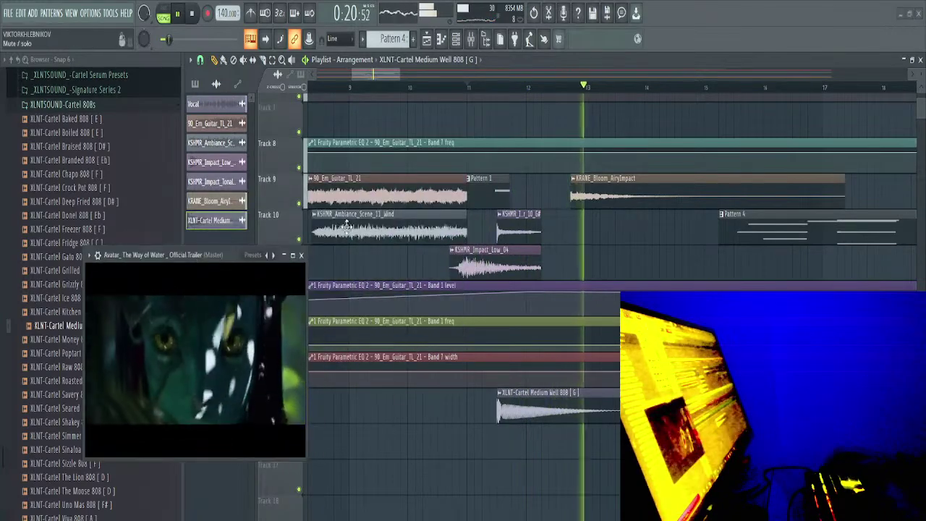
Open the channel rack, show the Unsorted channel group, reposition the rack and stop playback
{"action": "key", "text": "F6"}
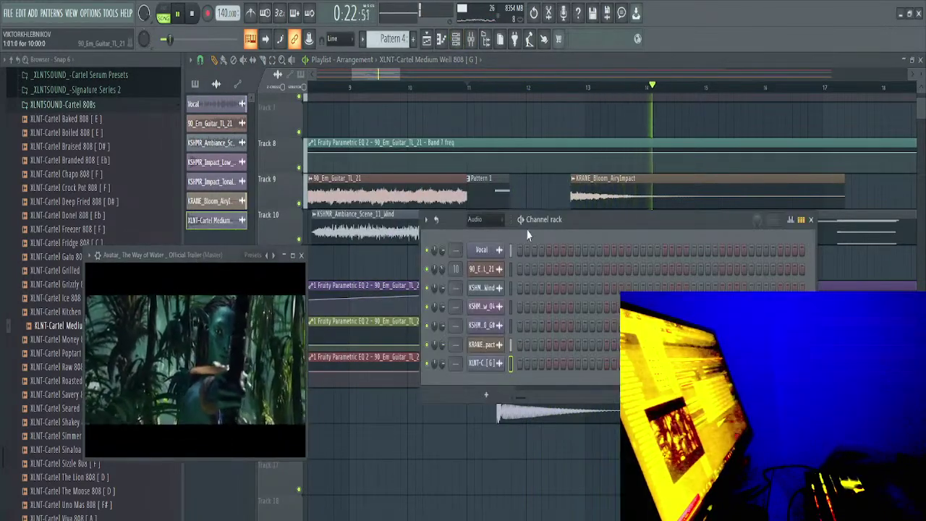
{"action": "left_click", "coordinate": [491, 220]}
{"action": "left_click", "coordinate": [485, 271]}
{"action": "left_click_drag", "start_coordinate": [567, 217], "coordinate": [500, 215]}
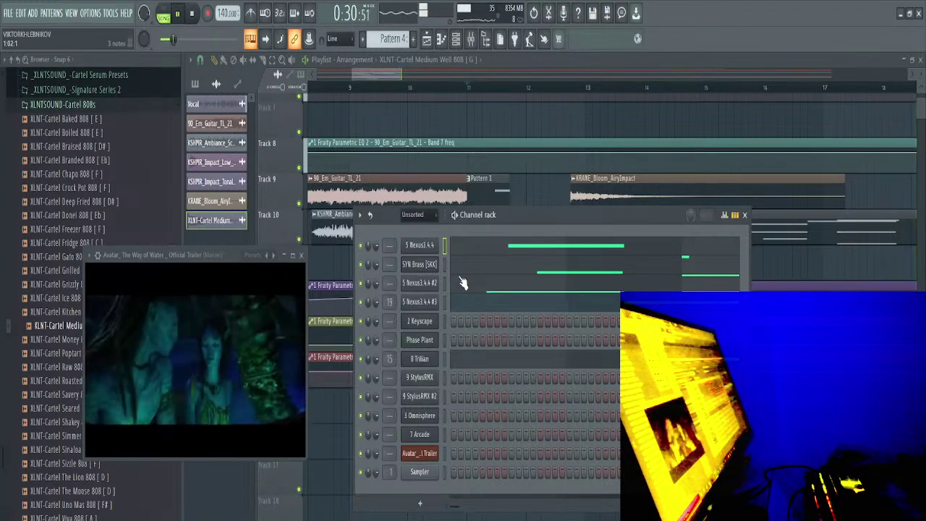
{"action": "key", "text": "space"}
Insert a new Nexus3.4.4 channel beneath the first Nexus channel and move its plugin window up for full view
{"action": "right_click", "coordinate": [429, 326]}
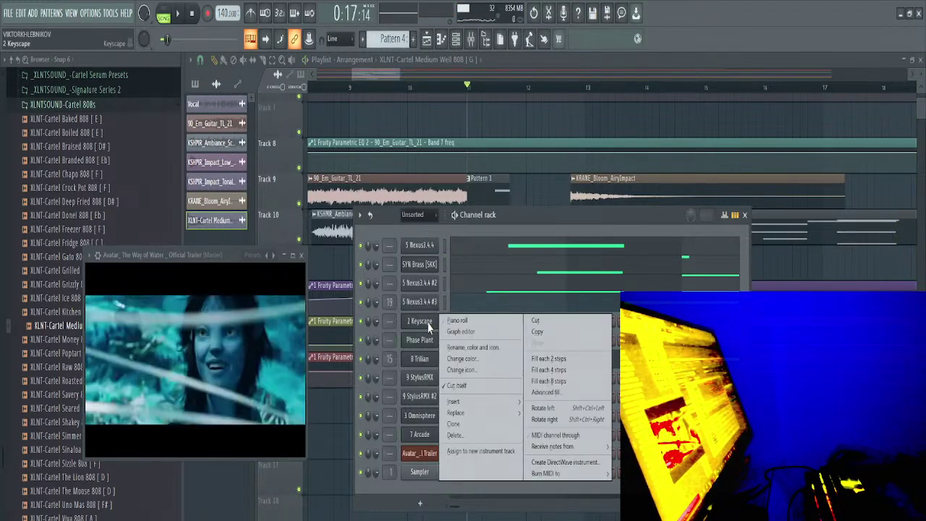
{"action": "mouse_move", "coordinate": [464, 405]}
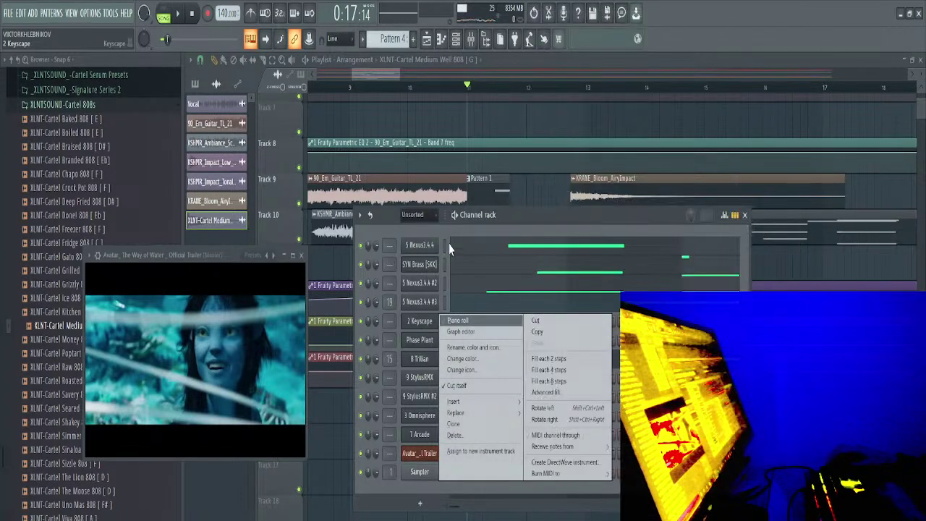
{"action": "left_click", "coordinate": [443, 249]}
{"action": "left_click", "coordinate": [443, 246]}
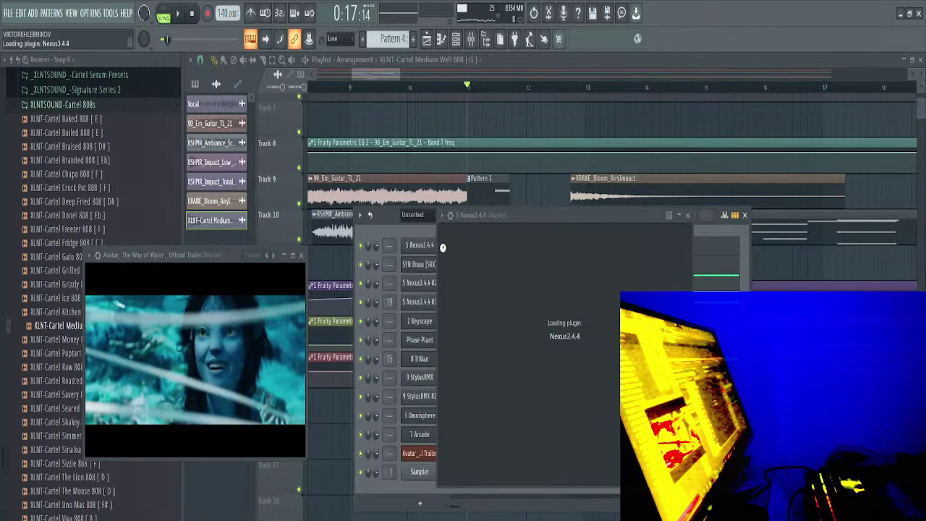
{"action": "left_click_drag", "start_coordinate": [563, 213], "coordinate": [444, 71]}
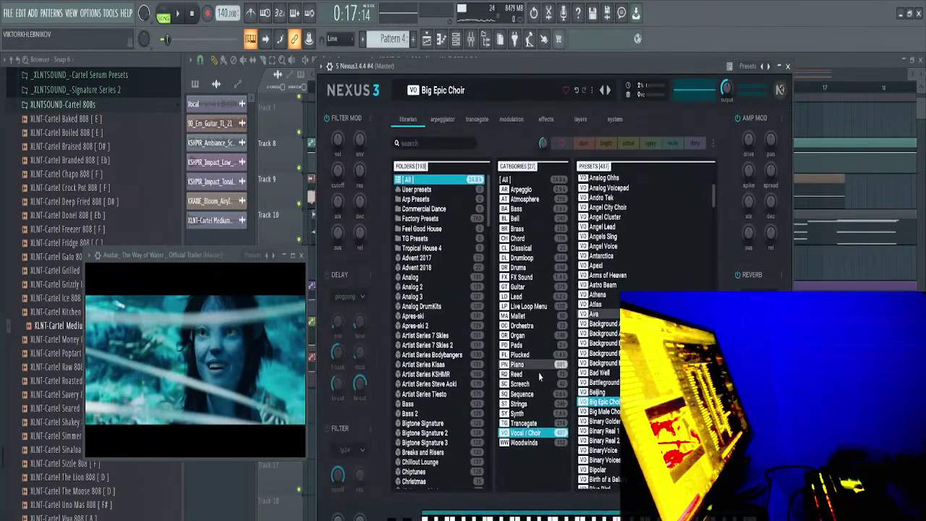
Filter the Nexus presets to the FX Sound category, audition entries from Action Trailer Saw onward and load Arp Accelerator
{"action": "left_click", "coordinate": [526, 347]}
{"action": "left_click", "coordinate": [526, 336]}
{"action": "left_click", "coordinate": [524, 317]}
{"action": "left_click", "coordinate": [524, 297]}
{"action": "left_click", "coordinate": [524, 258]}
{"action": "left_click", "coordinate": [524, 277]}
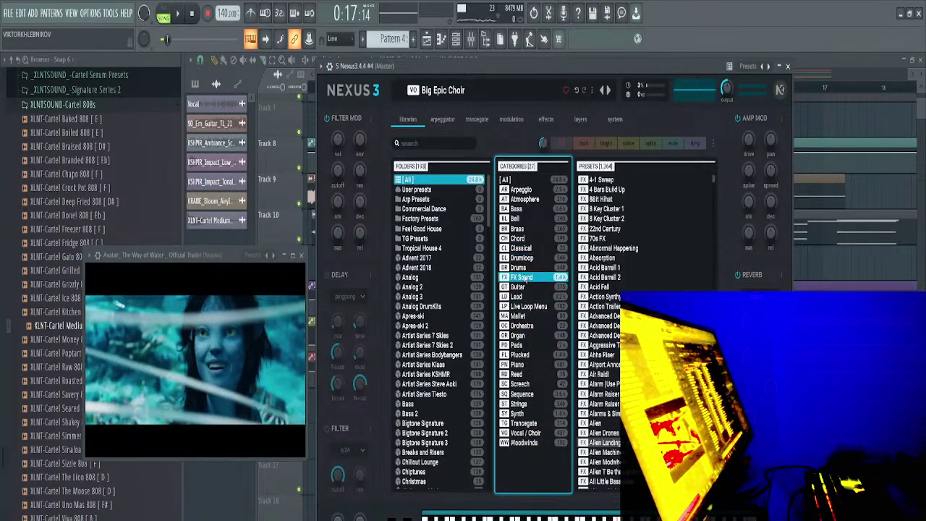
{"action": "left_click", "coordinate": [611, 277]}
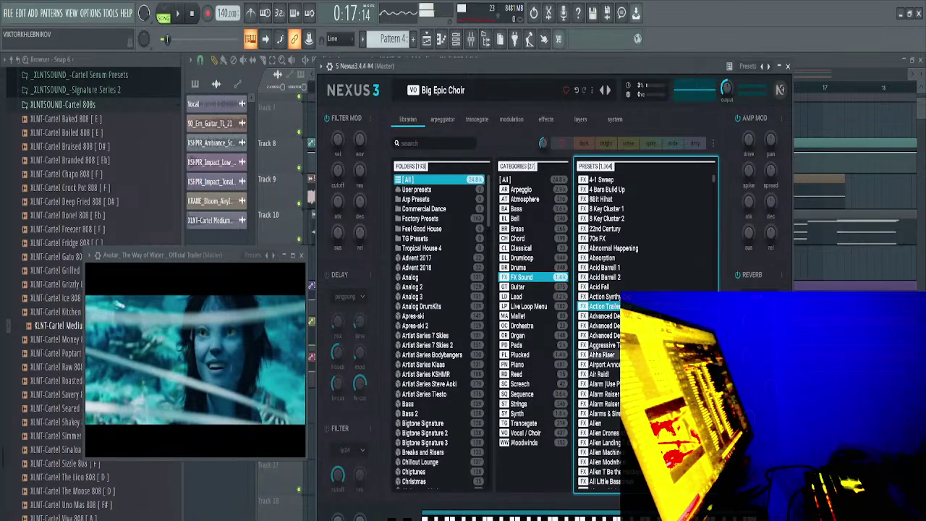
{"action": "scroll", "coordinate": [637, 325], "scroll_direction": "down", "scroll_amount": 4}
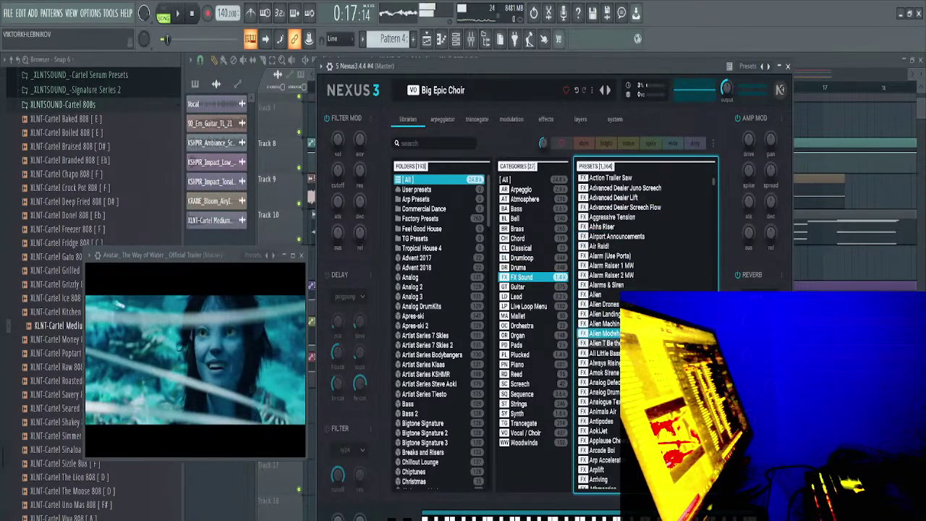
{"action": "scroll", "coordinate": [617, 330], "scroll_direction": "down", "scroll_amount": 3}
{"action": "left_click", "coordinate": [604, 325]}
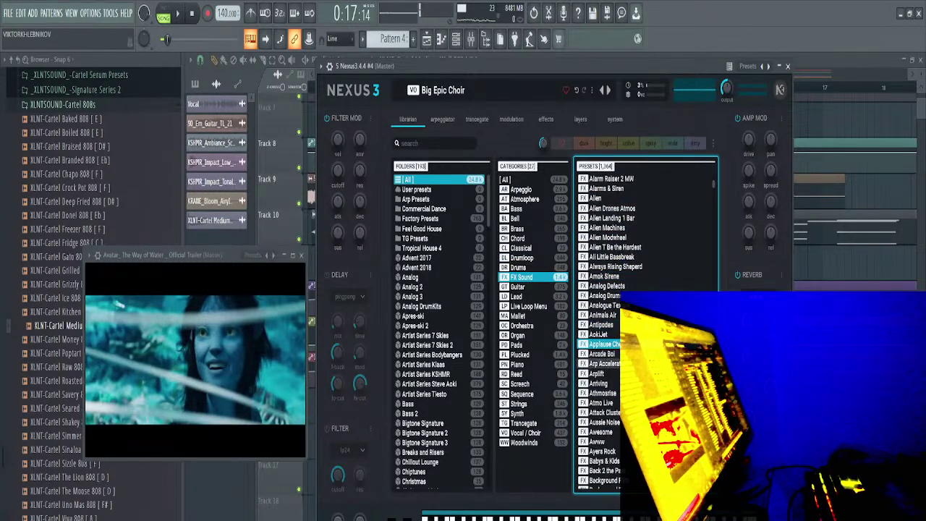
{"action": "scroll", "coordinate": [606, 290], "scroll_direction": "down", "scroll_amount": 4}
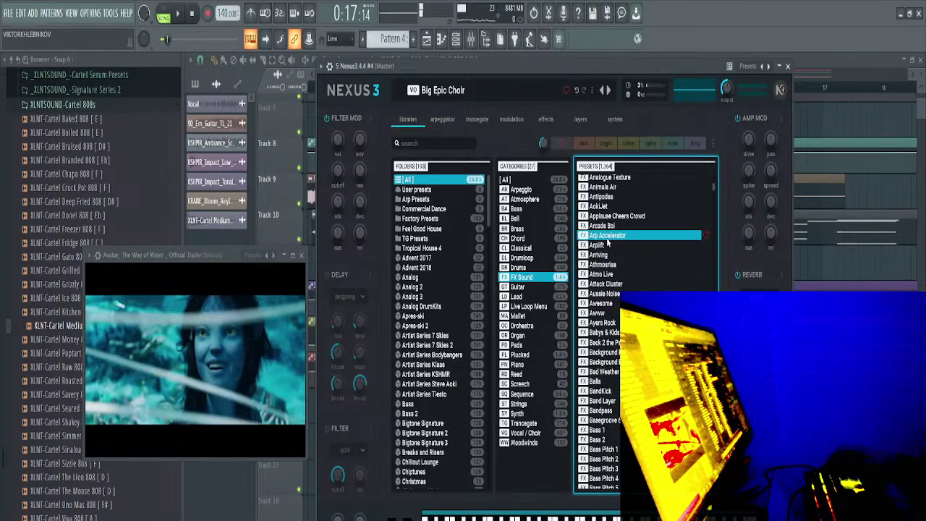
{"action": "scroll", "coordinate": [616, 355], "scroll_direction": "down", "scroll_amount": 2}
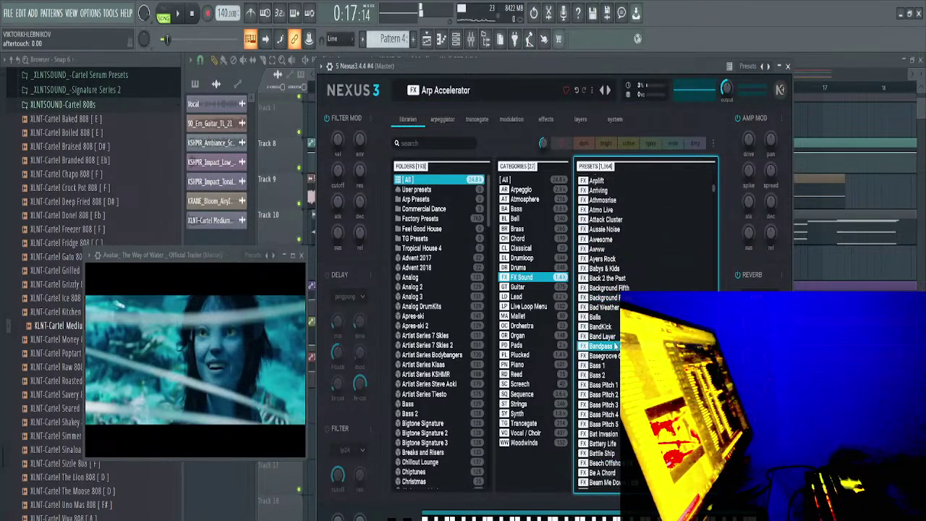
Audition further FX Sound presets down the alphabetical list, through the B and C entries, to find a suitable effect
{"action": "scroll", "coordinate": [605, 289], "scroll_direction": "down", "scroll_amount": 3}
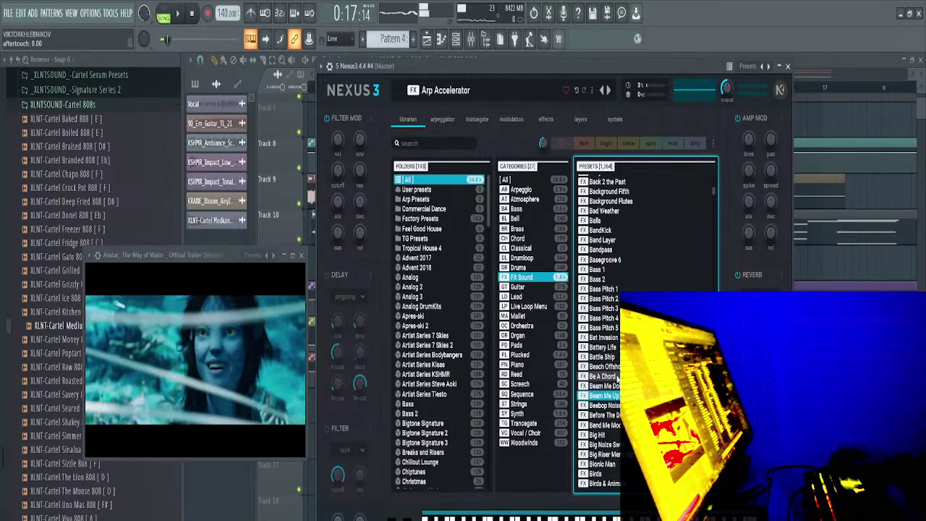
{"action": "scroll", "coordinate": [616, 317], "scroll_direction": "down", "scroll_amount": 4}
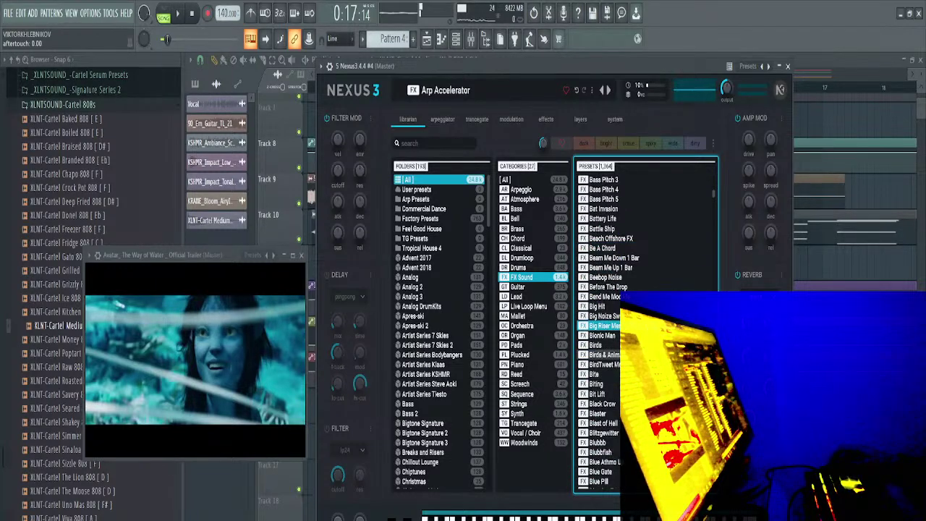
{"action": "scroll", "coordinate": [619, 316], "scroll_direction": "down", "scroll_amount": 2}
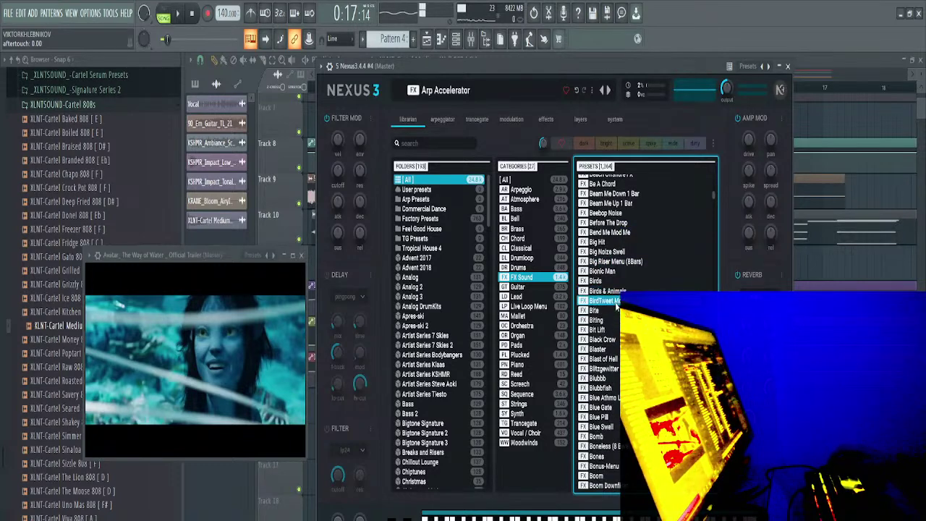
{"action": "scroll", "coordinate": [616, 369], "scroll_direction": "down", "scroll_amount": 3}
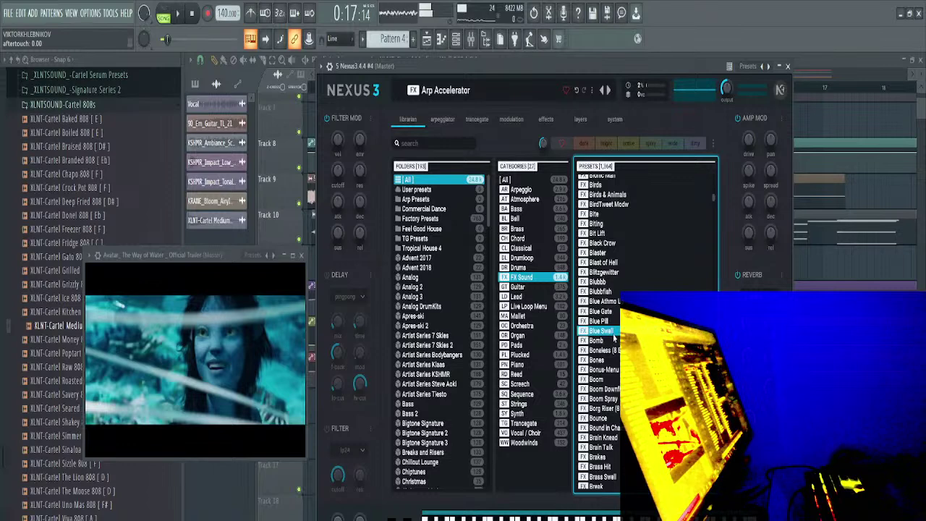
{"action": "scroll", "coordinate": [618, 373], "scroll_direction": "down", "scroll_amount": 2}
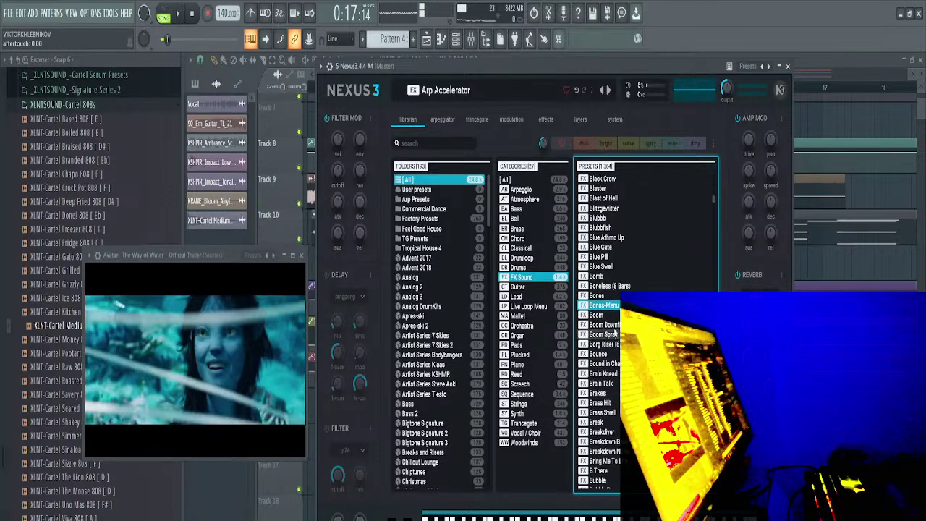
{"action": "scroll", "coordinate": [615, 362], "scroll_direction": "down", "scroll_amount": 4}
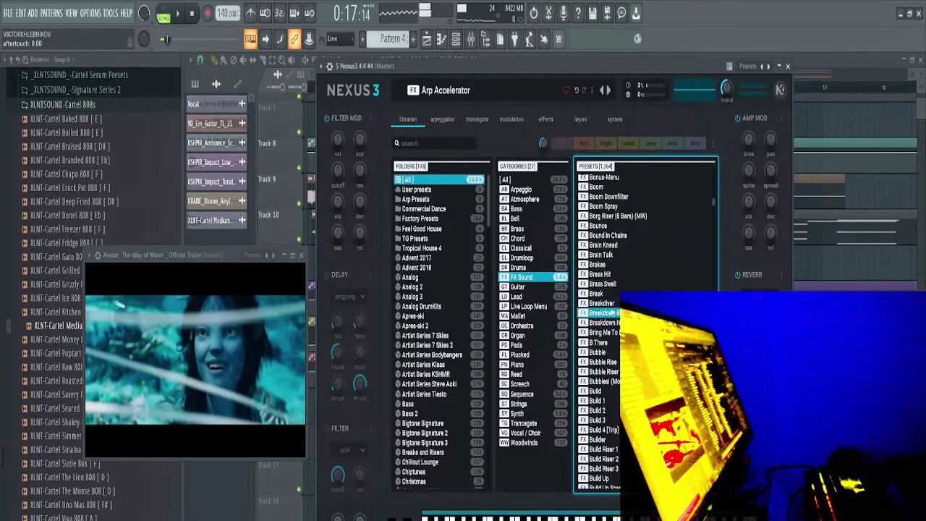
{"action": "scroll", "coordinate": [615, 333], "scroll_direction": "down", "scroll_amount": 4}
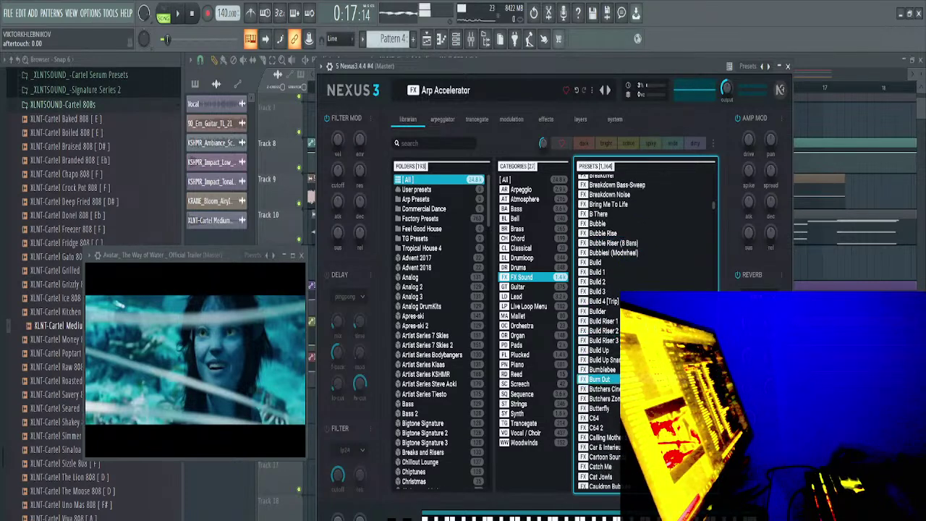
{"action": "scroll", "coordinate": [616, 333], "scroll_direction": "down", "scroll_amount": 5}
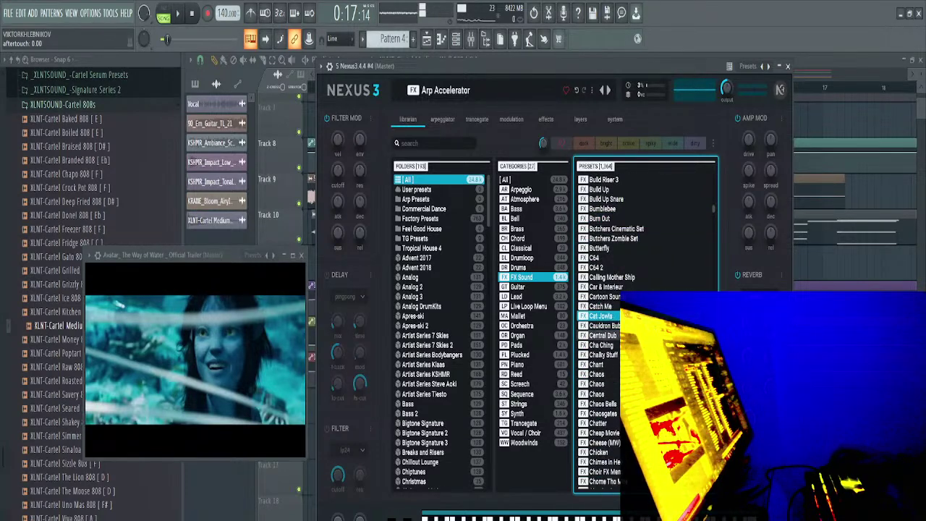
{"action": "scroll", "coordinate": [616, 347], "scroll_direction": "down", "scroll_amount": 3}
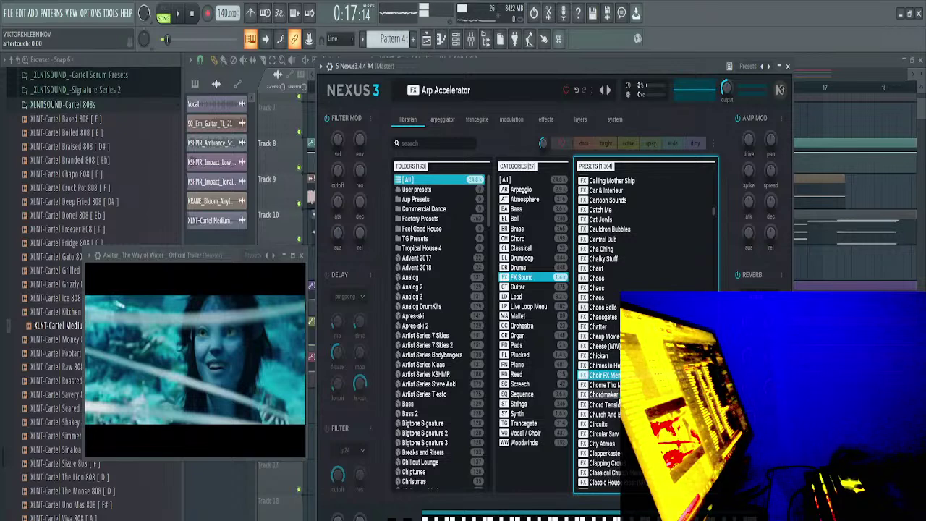
{"action": "scroll", "coordinate": [615, 333], "scroll_direction": "down", "scroll_amount": 4}
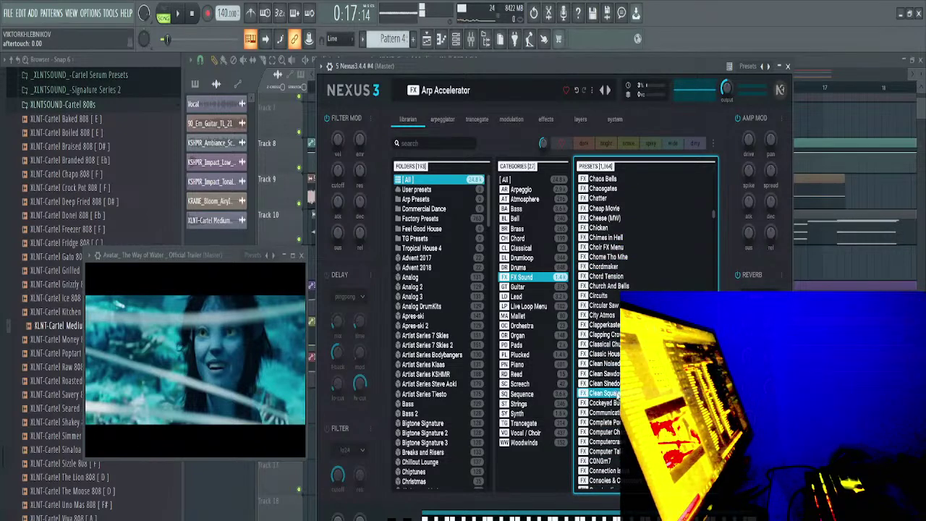
{"action": "scroll", "coordinate": [615, 333], "scroll_direction": "down", "scroll_amount": 3}
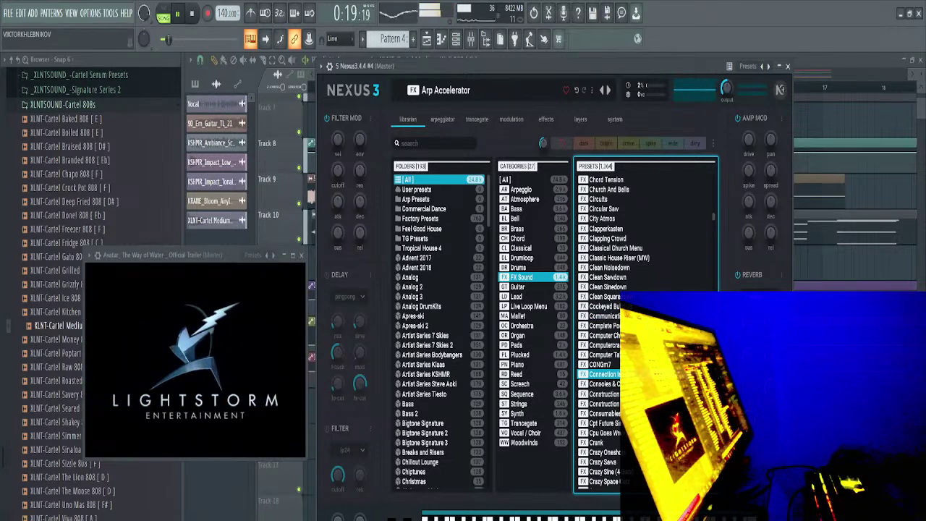
Close the Nexus plugin window, view the piano roll of the Nexus3.4.4 #4 channel in Pattern 4, and return to the playlist
{"action": "left_click", "coordinate": [788, 67]}
{"action": "right_click", "coordinate": [443, 265]}
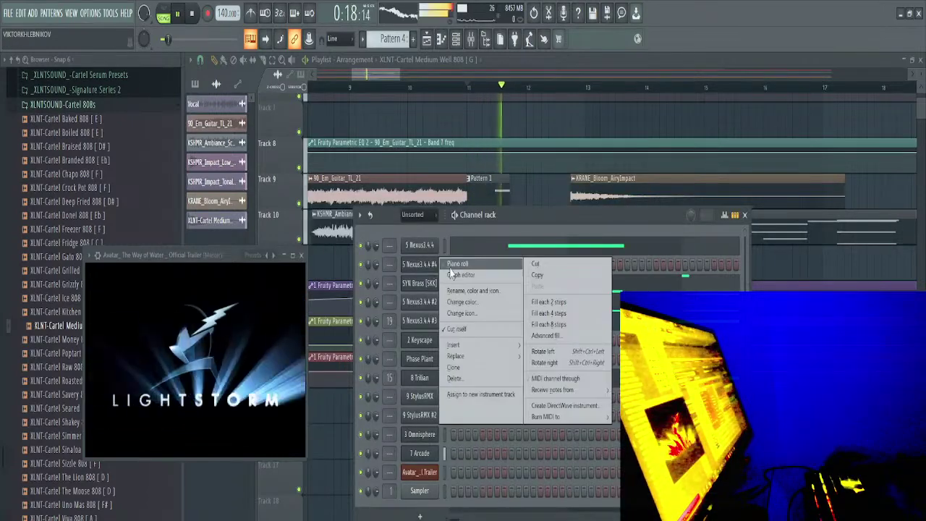
{"action": "left_click", "coordinate": [483, 283]}
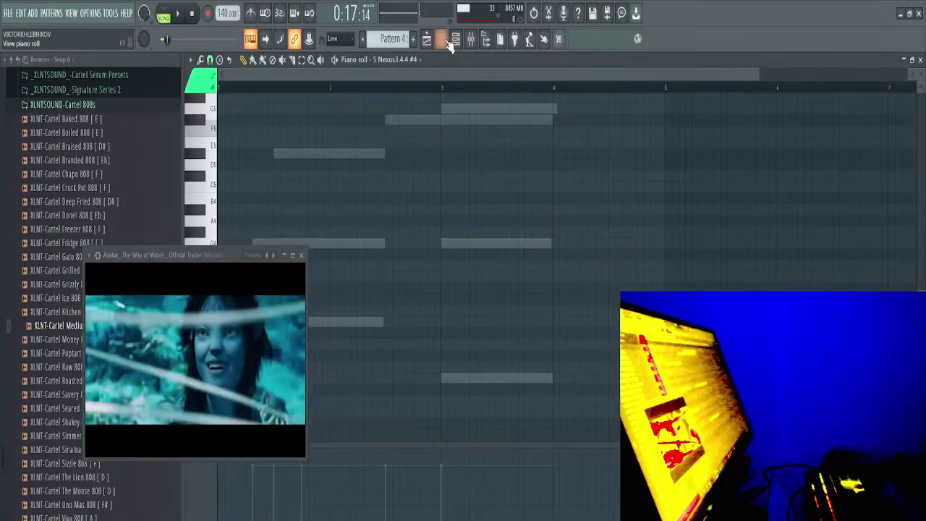
{"action": "left_click", "coordinate": [439, 39]}
Play the arrangement from bar 11 again to review the impact clips and the 808 hit
{"action": "scroll", "coordinate": [506, 188], "scroll_direction": "up", "scroll_amount": 2}
{"action": "key", "text": "space"}
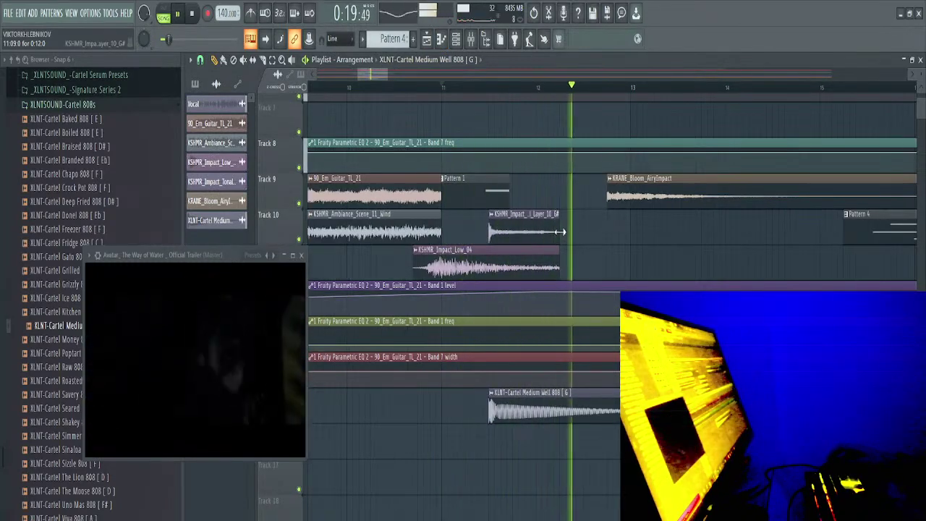
{"action": "key", "text": "space"}
{"action": "key", "text": "space"}
{"action": "key", "text": "space"}
Create Pattern 5, place it on track 7 from 11:09 to bar 13, and open its piano roll for Nexus3.4.4 #4
{"action": "key", "text": "F4"}
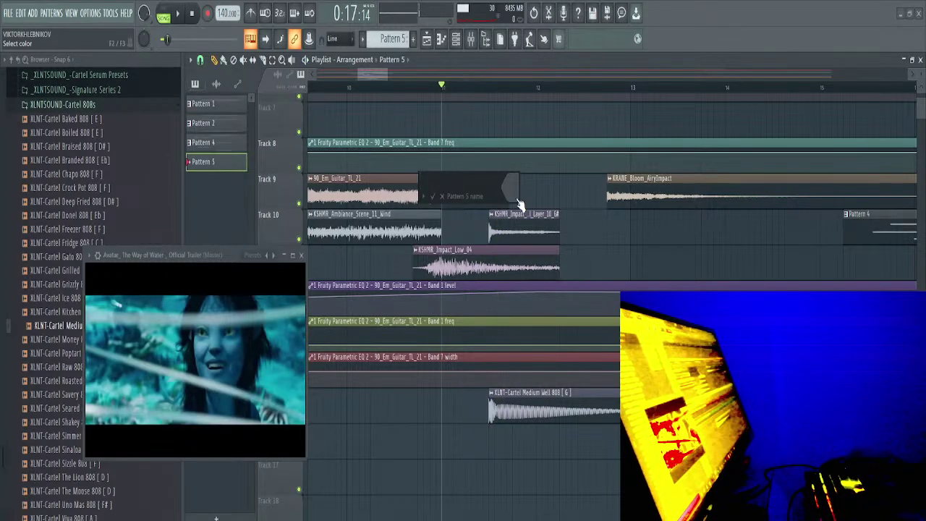
{"action": "left_click", "coordinate": [488, 129]}
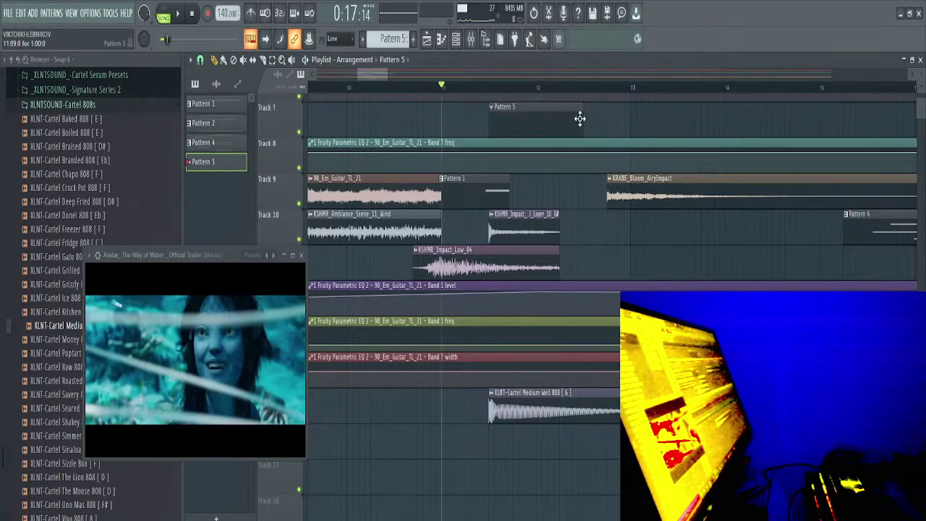
{"action": "left_click_drag", "start_coordinate": [584, 118], "coordinate": [630, 118]}
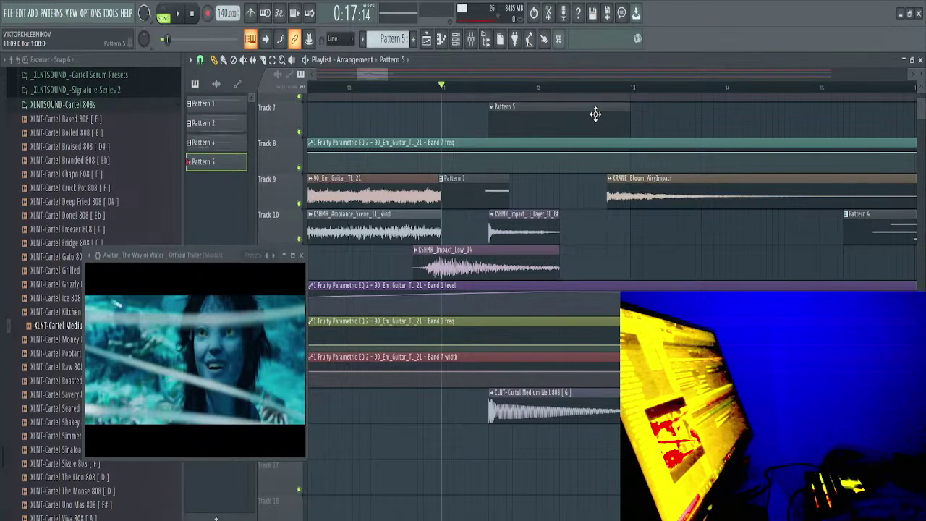
{"action": "double_click", "coordinate": [595, 114]}
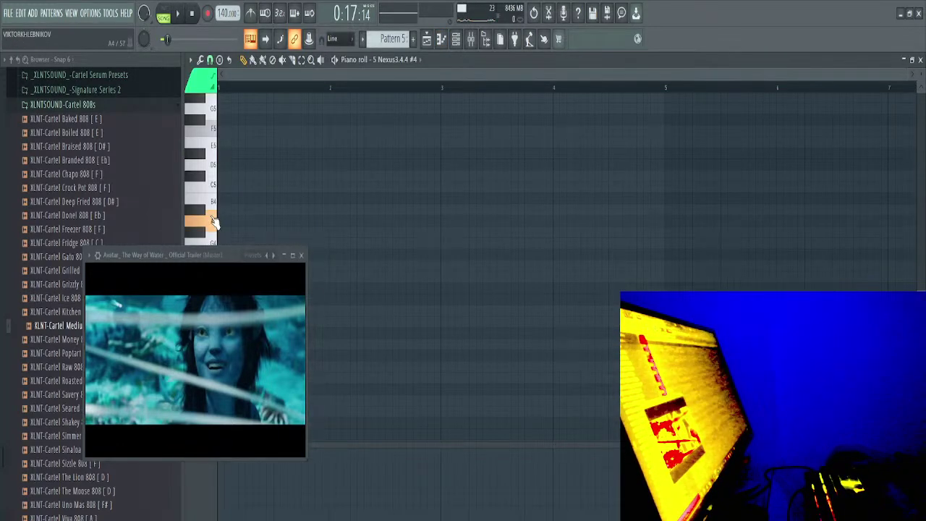
Try a C4 note from 1:09 in Pattern 5, shorten it to half a bar, and shift it to C#4 at 1:05
{"action": "left_click_drag", "start_coordinate": [212, 257], "coordinate": [512, 154]}
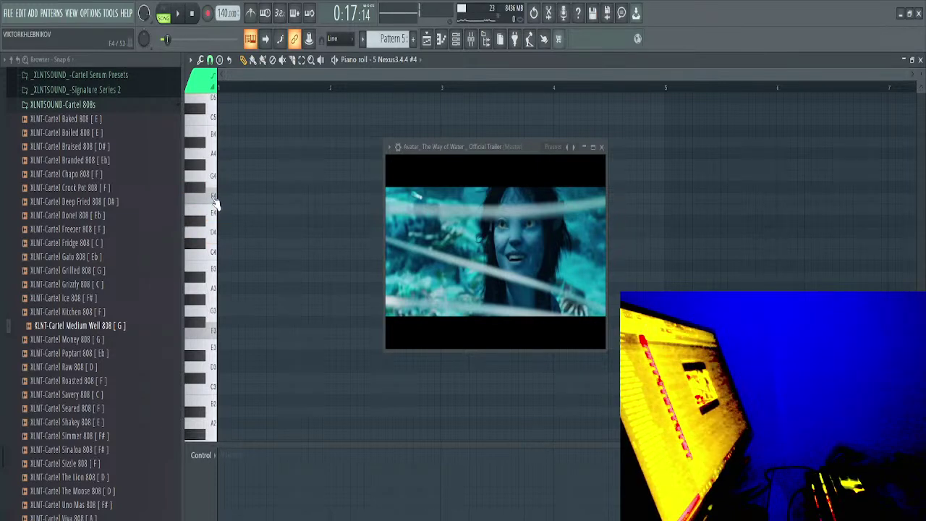
{"action": "scroll", "coordinate": [214, 188], "scroll_direction": "up", "scroll_amount": 3}
{"action": "scroll", "coordinate": [214, 217], "scroll_direction": "down", "scroll_amount": 5}
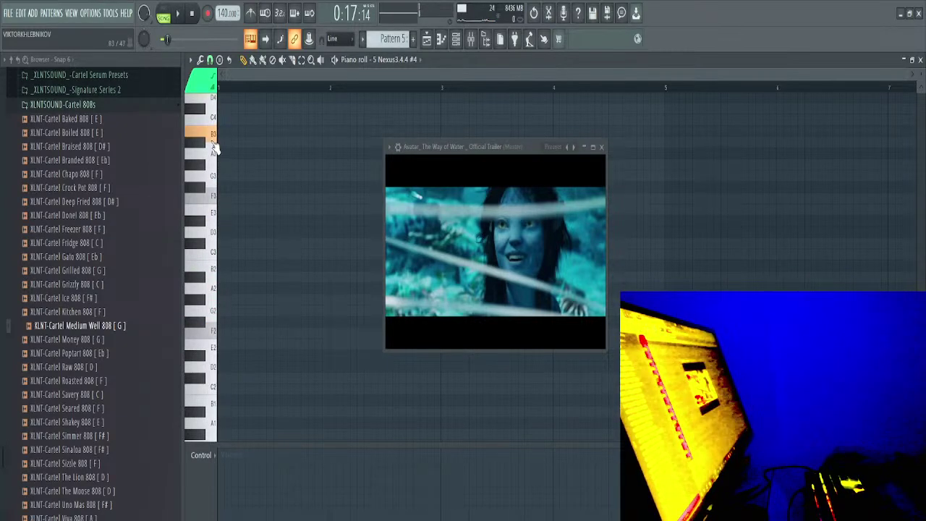
{"action": "key", "text": "space"}
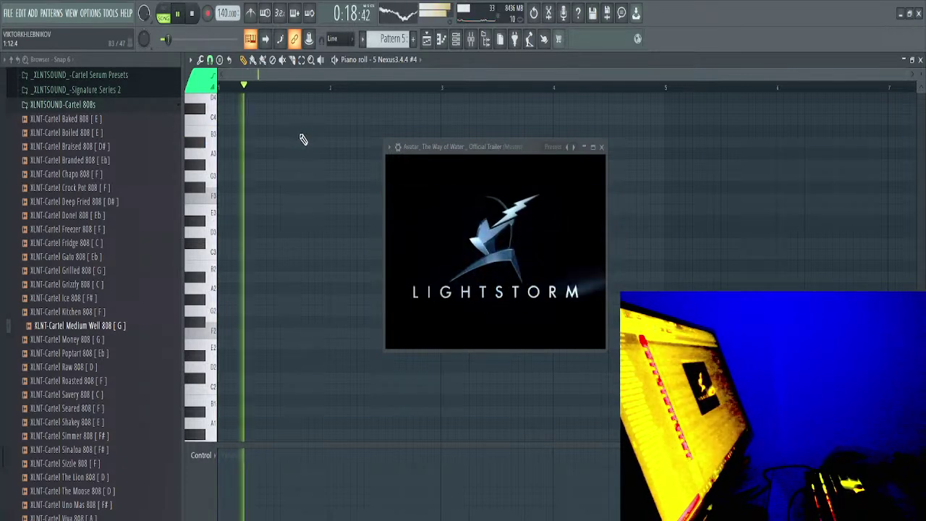
{"action": "key", "text": "space"}
{"action": "left_click", "coordinate": [274, 120]}
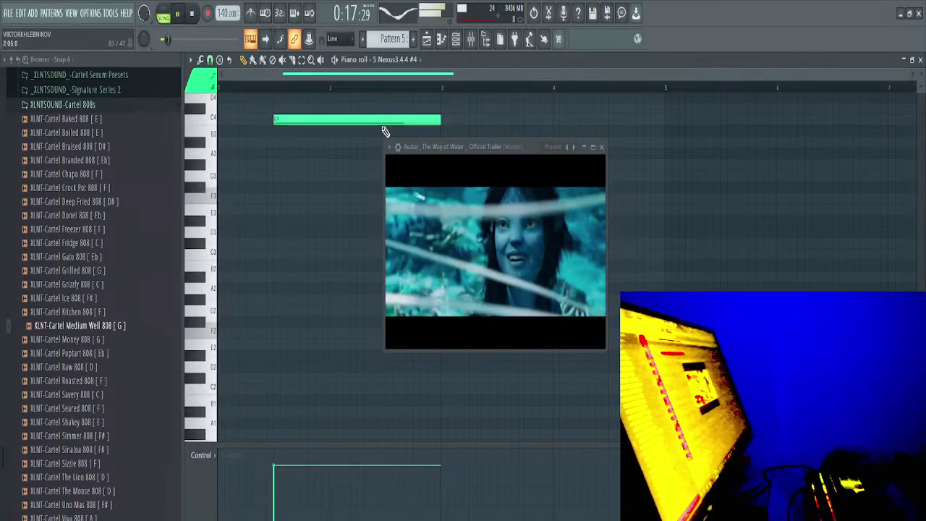
{"action": "key", "text": "space"}
{"action": "left_click_drag", "start_coordinate": [439, 120], "coordinate": [275, 116]}
{"action": "key", "text": "space"}
{"action": "left_click", "coordinate": [300, 115]}
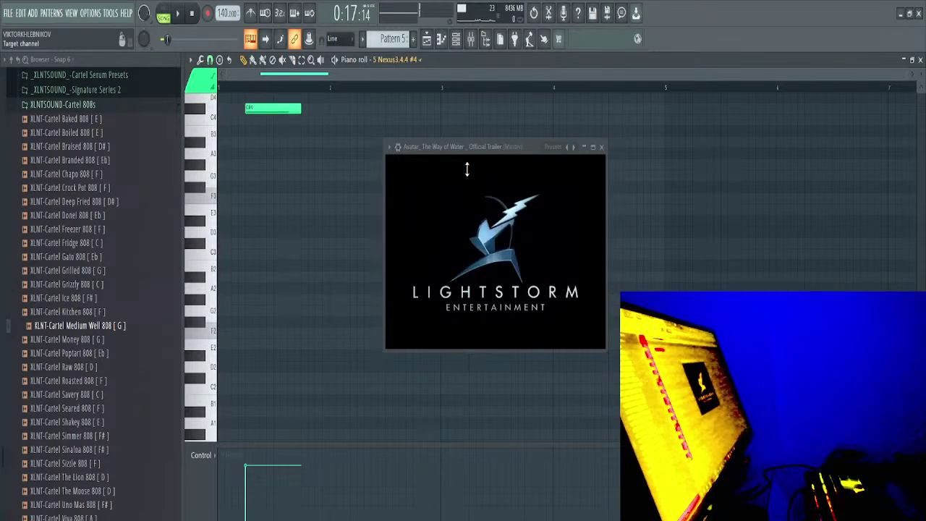
Play Pattern 5 with the short C#4 note moved to the start of bar 1 and to 1:09, and delete it
{"action": "left_click_drag", "start_coordinate": [494, 152], "coordinate": [198, 157]}
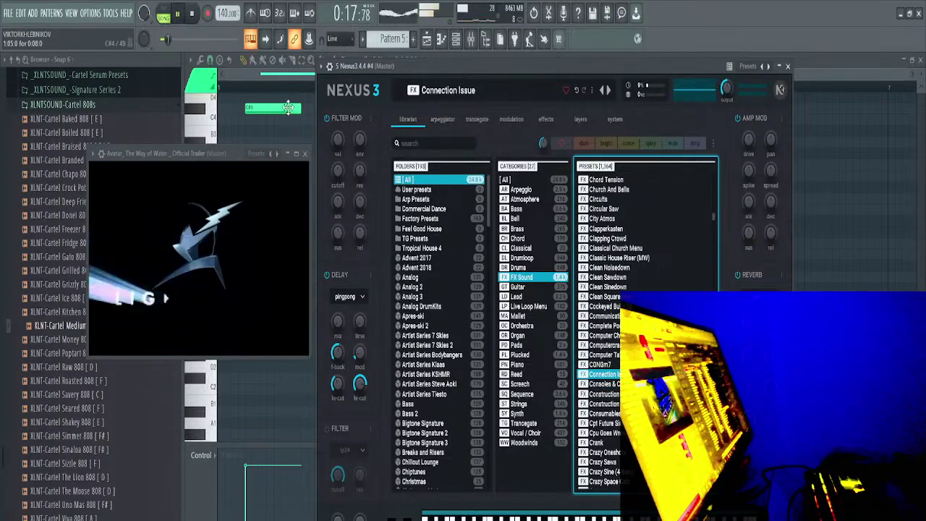
{"action": "left_click_drag", "start_coordinate": [270, 111], "coordinate": [220, 118]}
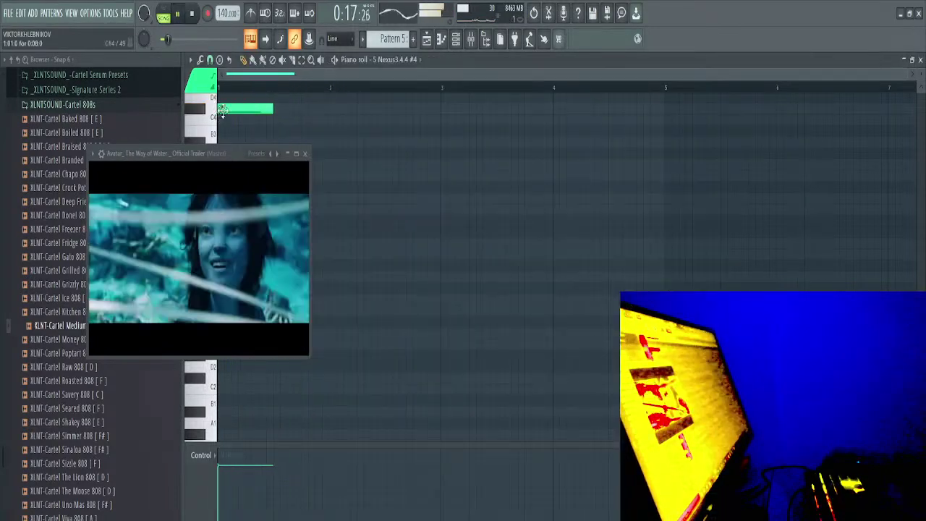
{"action": "key", "text": "space"}
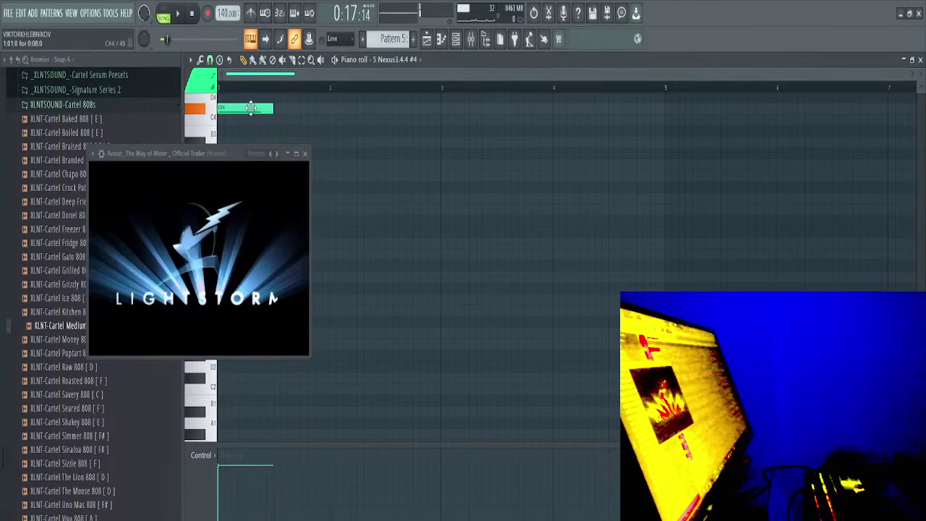
{"action": "key", "text": "space"}
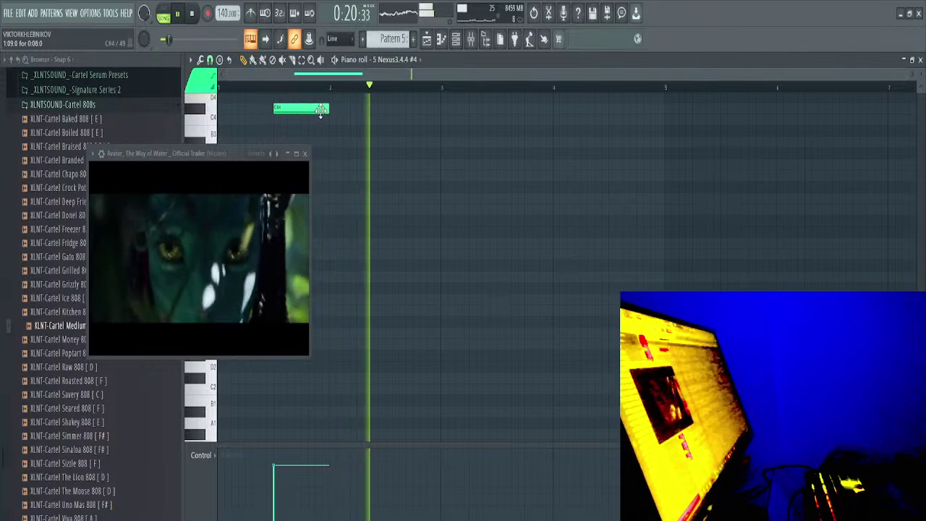
{"action": "right_click", "coordinate": [322, 112]}
Show the channel rack, collapse the XLNTSOUND-Cartel 808s folder, and look through the sample library's Sticky and Splice packs
{"action": "left_click", "coordinate": [458, 40]}
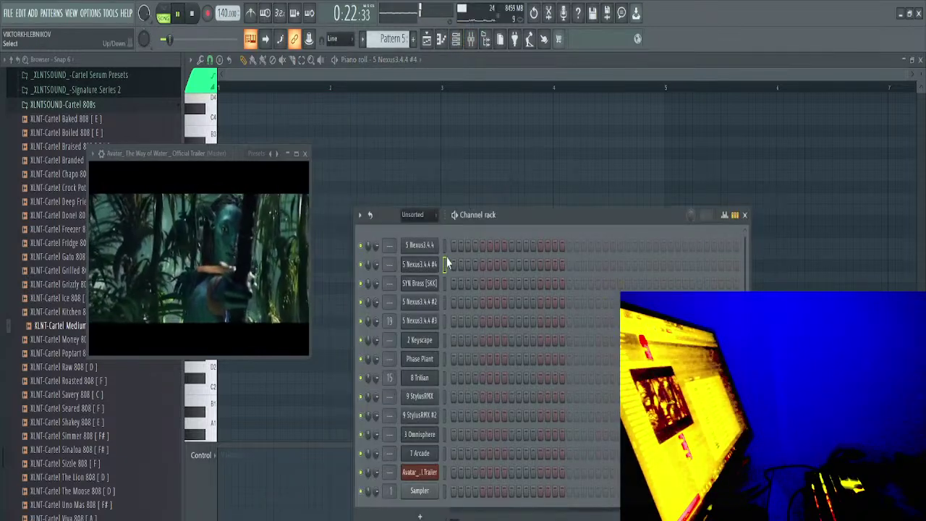
{"action": "left_click", "coordinate": [100, 105]}
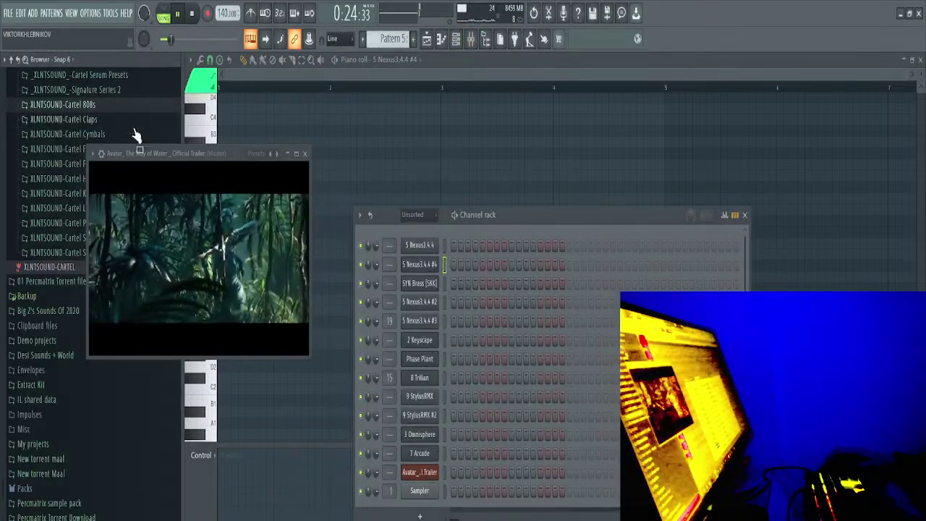
{"action": "left_click_drag", "start_coordinate": [176, 155], "coordinate": [499, 171]}
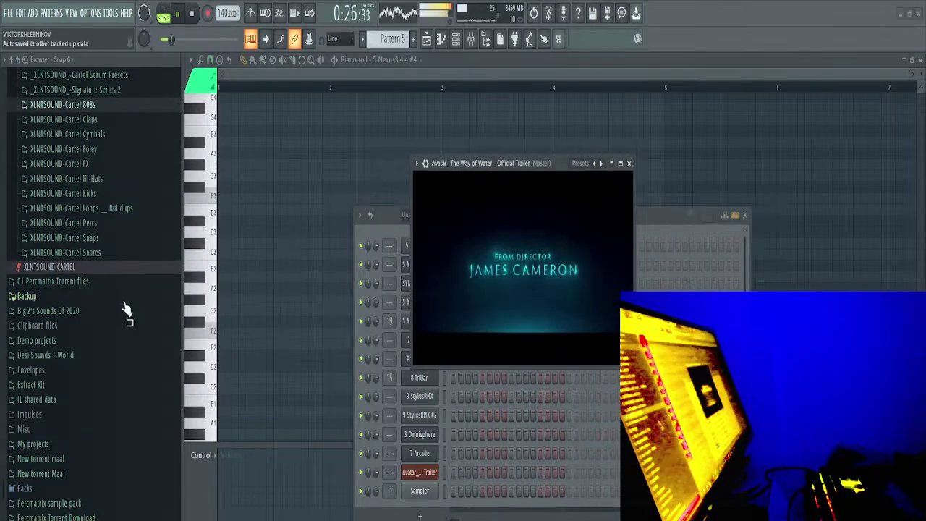
{"action": "scroll", "coordinate": [125, 312], "scroll_direction": "down", "scroll_amount": 3}
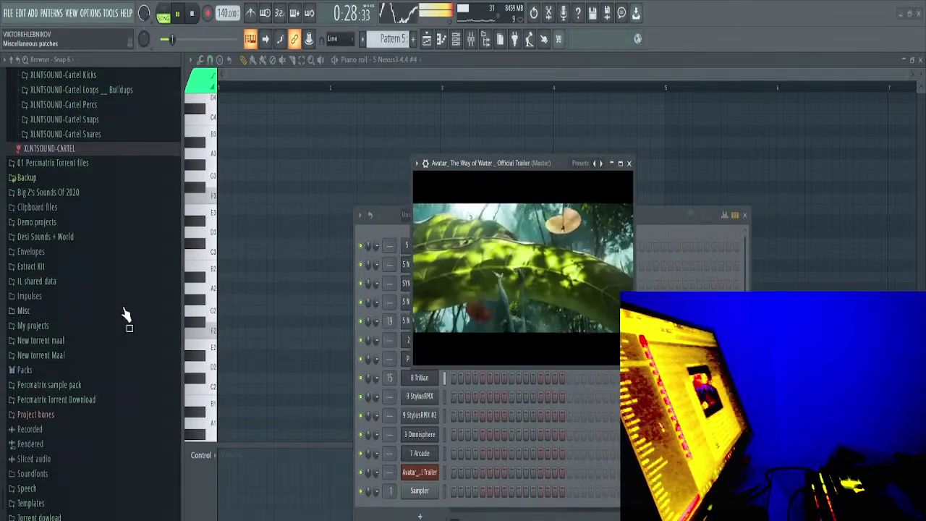
{"action": "scroll", "coordinate": [124, 317], "scroll_direction": "up", "scroll_amount": 6}
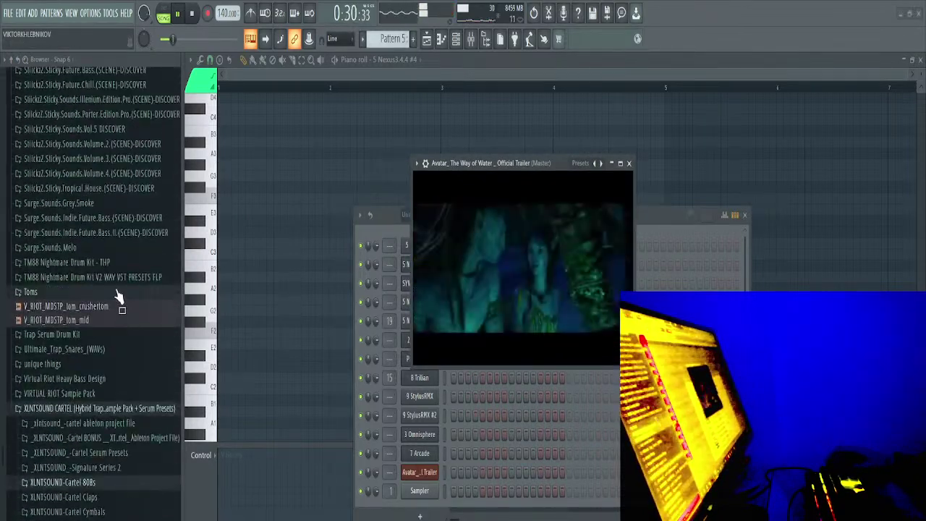
{"action": "scroll", "coordinate": [118, 294], "scroll_direction": "up", "scroll_amount": 6}
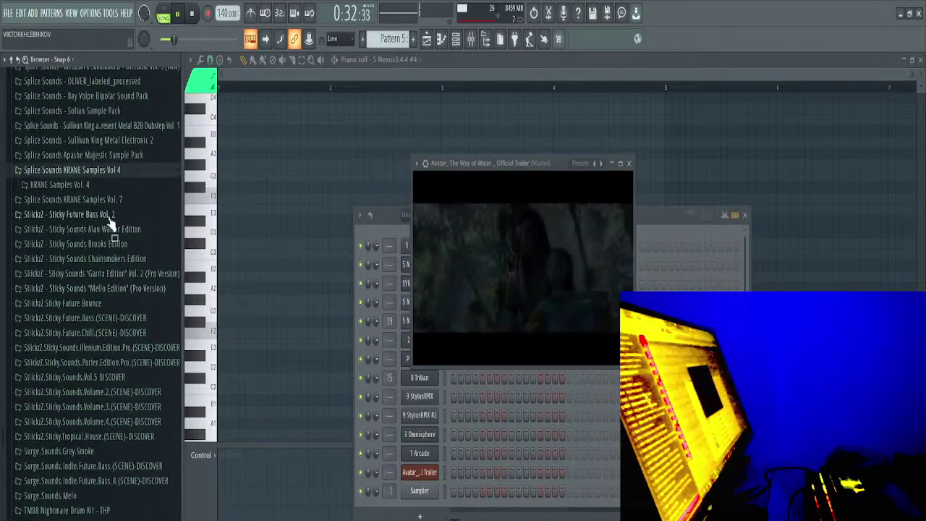
{"action": "left_click", "coordinate": [108, 215]}
{"action": "scroll", "coordinate": [112, 247], "scroll_direction": "up", "scroll_amount": 2}
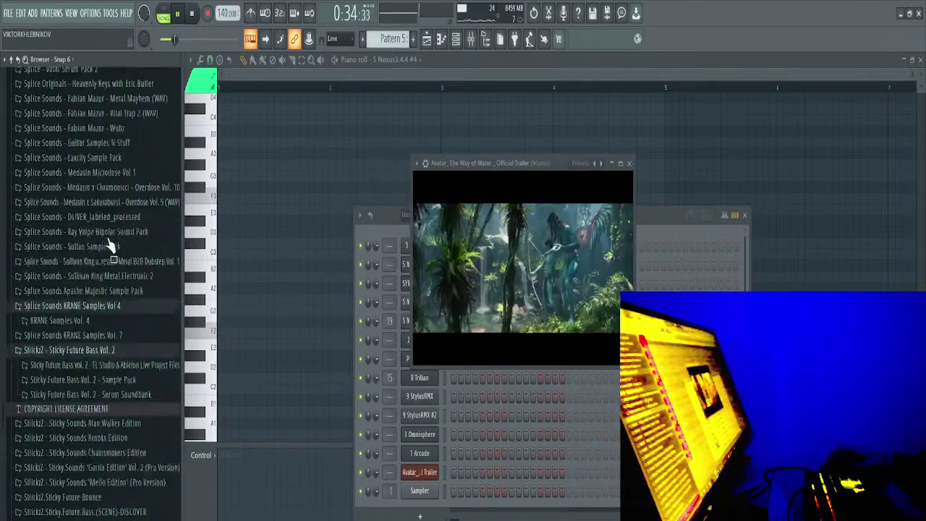
{"action": "scroll", "coordinate": [112, 246], "scroll_direction": "up", "scroll_amount": 6}
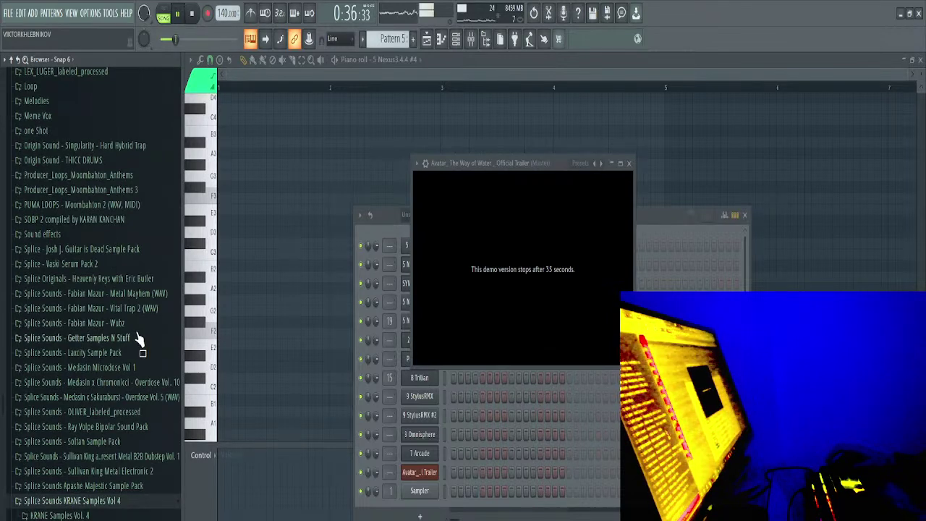
Check the program's edition and licence status in the About settings, and close the settings window
{"action": "mouse_move", "coordinate": [536, 267]}
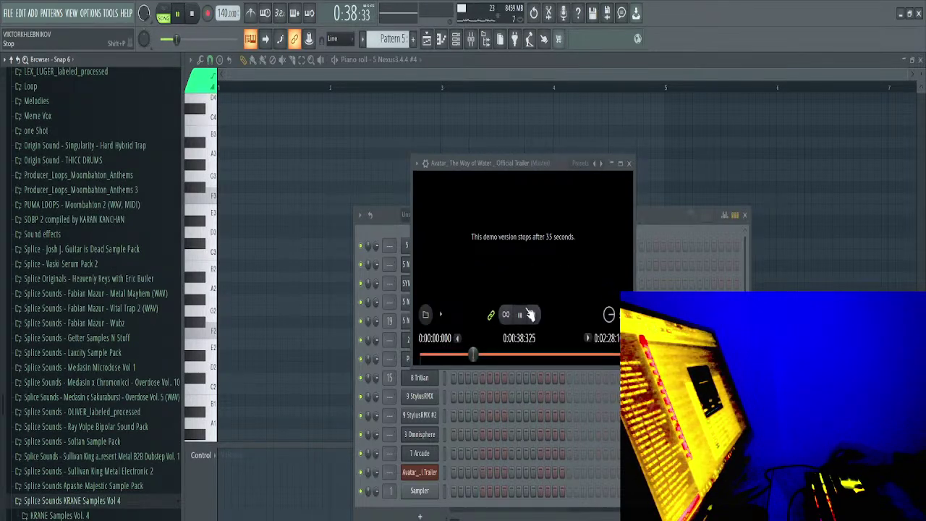
{"action": "left_click", "coordinate": [113, 15]}
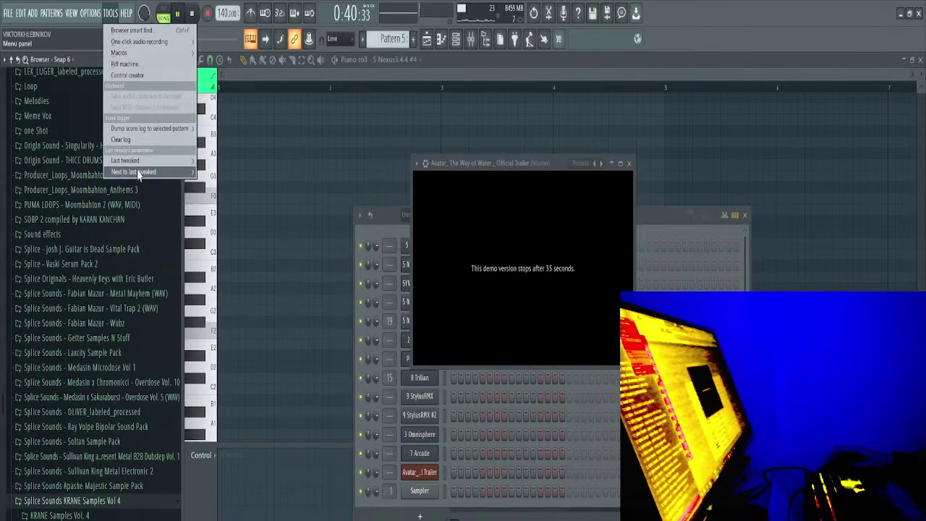
{"action": "mouse_move", "coordinate": [126, 13]}
{"action": "left_click", "coordinate": [135, 208]}
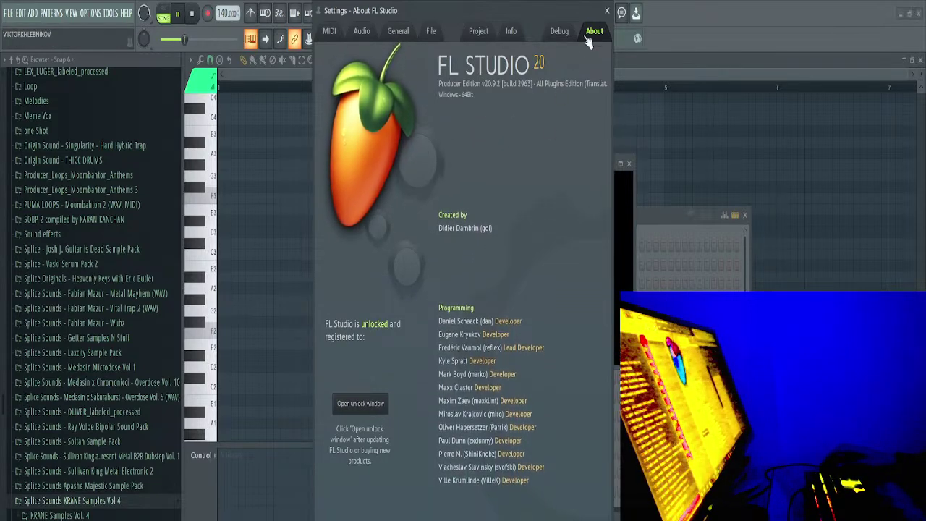
{"action": "left_click", "coordinate": [607, 11]}
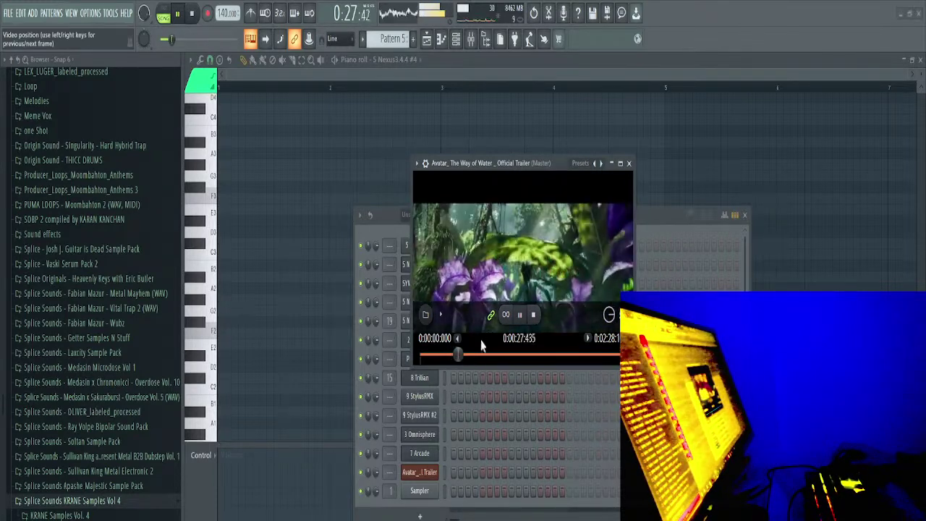
Audition the ELK_WUBZ break theme loops in the Splice Sounds - Fabian Mazur - Wubz sample pack
{"action": "left_click_drag", "start_coordinate": [512, 171], "coordinate": [270, 209]}
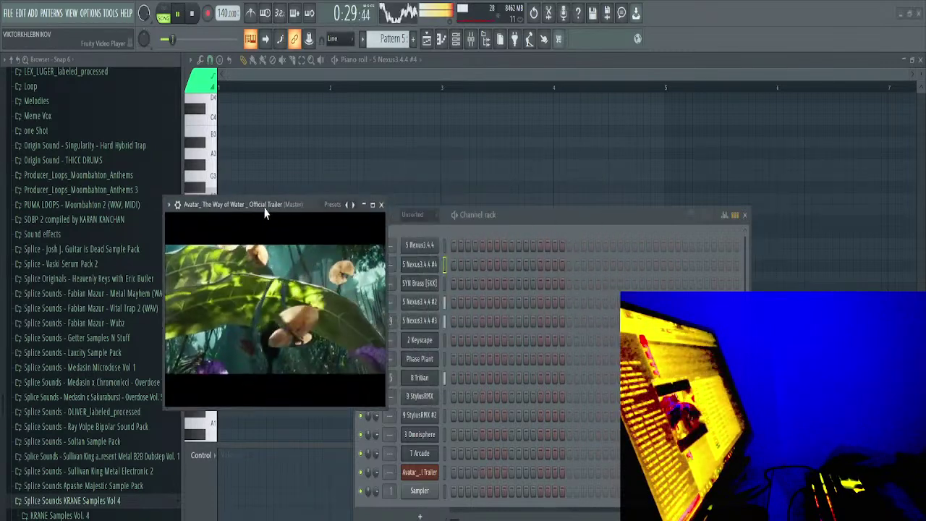
{"action": "left_click", "coordinate": [123, 324]}
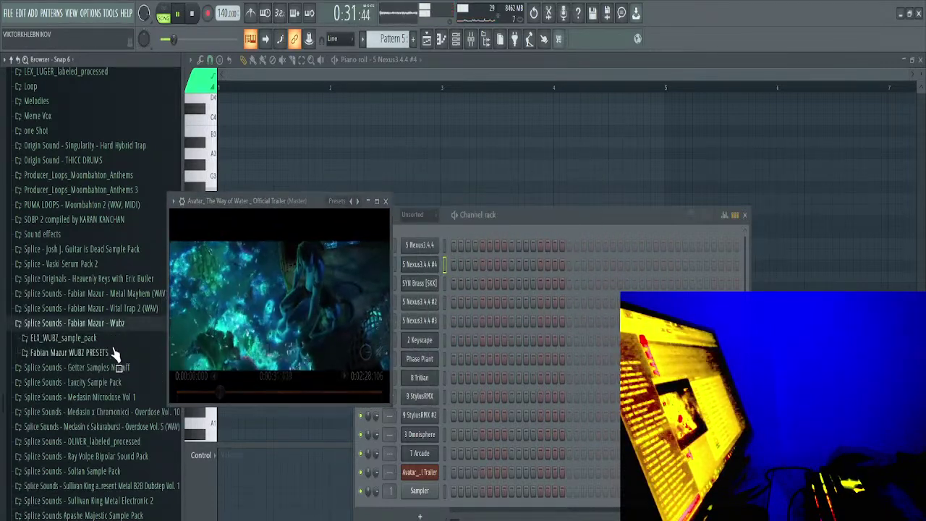
{"action": "left_click", "coordinate": [114, 338]}
{"action": "left_click", "coordinate": [104, 352]}
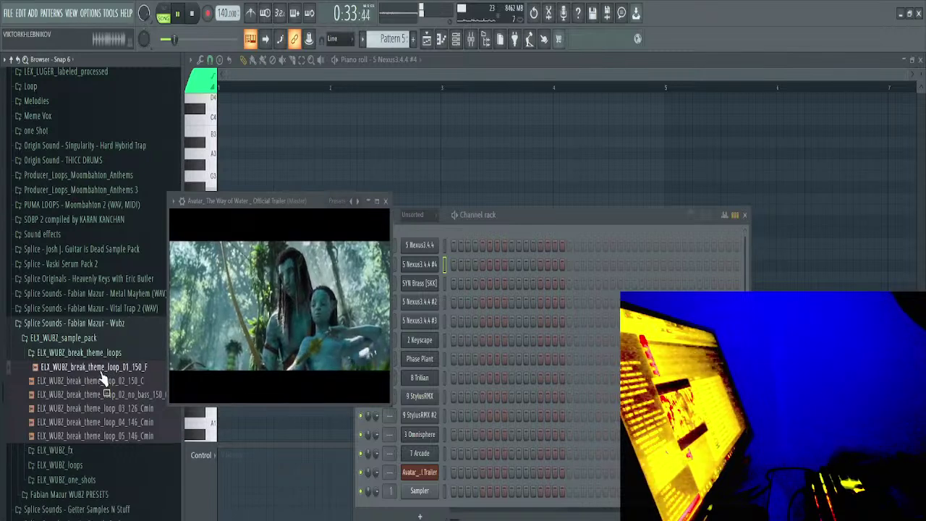
{"action": "left_click", "coordinate": [116, 395]}
{"action": "left_click", "coordinate": [127, 436]}
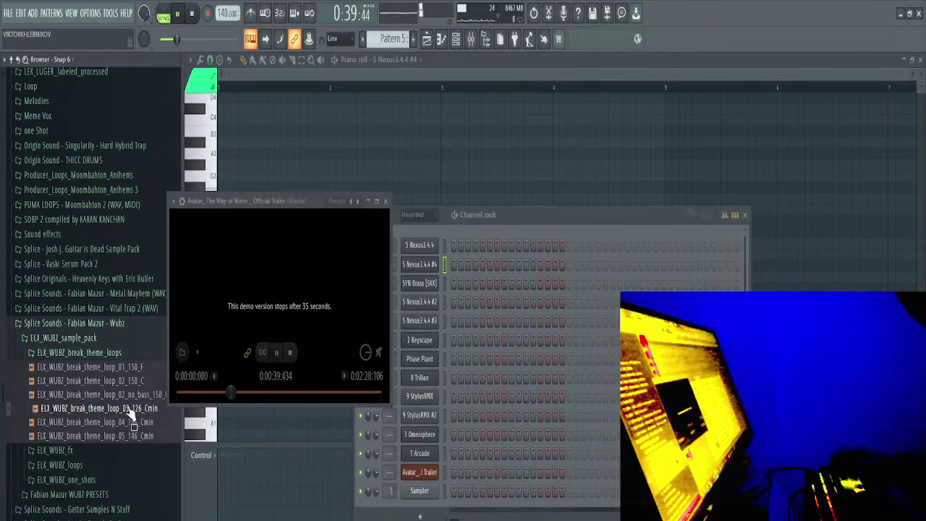
Add the FLANGED ARP BASS loop from Dreamhour's BEDROOM to track 16, play it at bar 11, and move it to bar 13
{"action": "left_click", "coordinate": [101, 220]}
{"action": "left_click", "coordinate": [107, 251]}
{"action": "left_click", "coordinate": [107, 267]}
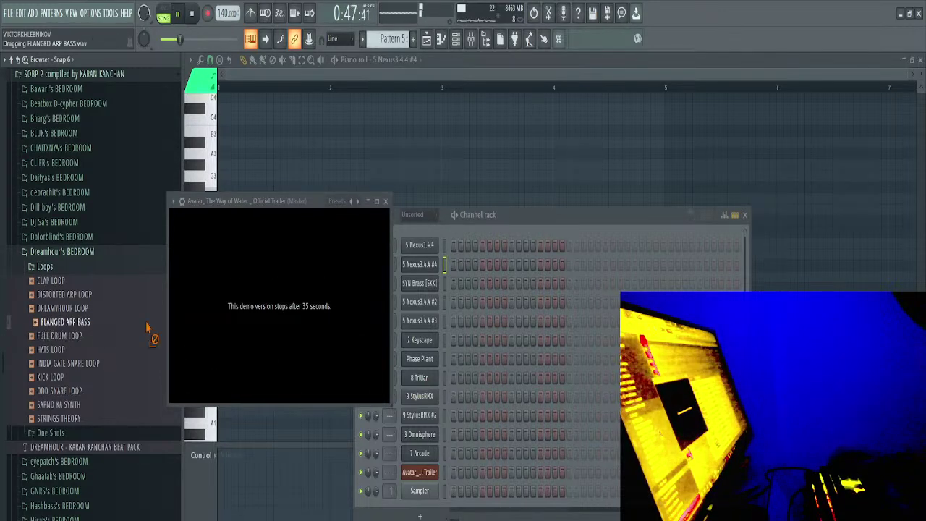
{"action": "left_click_drag", "start_coordinate": [521, 63], "coordinate": [444, 454]}
{"action": "double_click", "coordinate": [495, 447]}
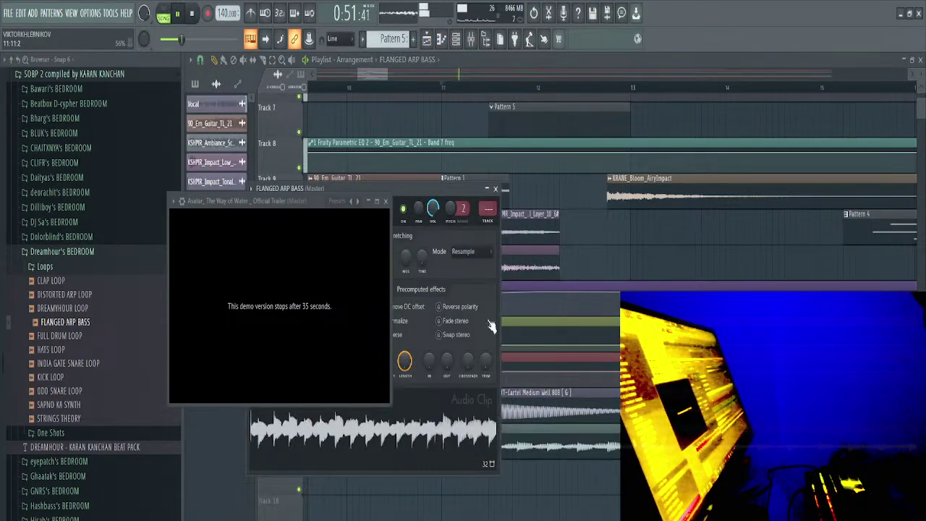
{"action": "left_click", "coordinate": [411, 90]}
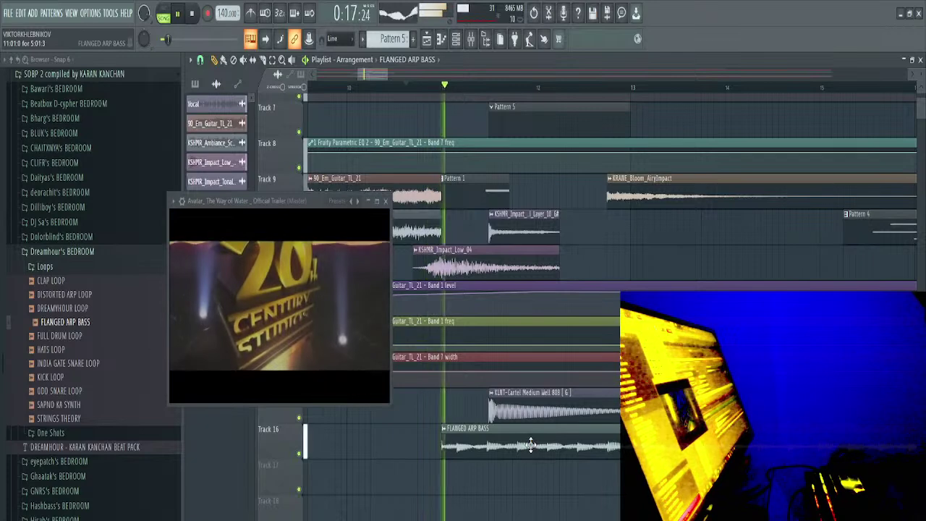
{"action": "left_click_drag", "start_coordinate": [530, 446], "coordinate": [673, 446]}
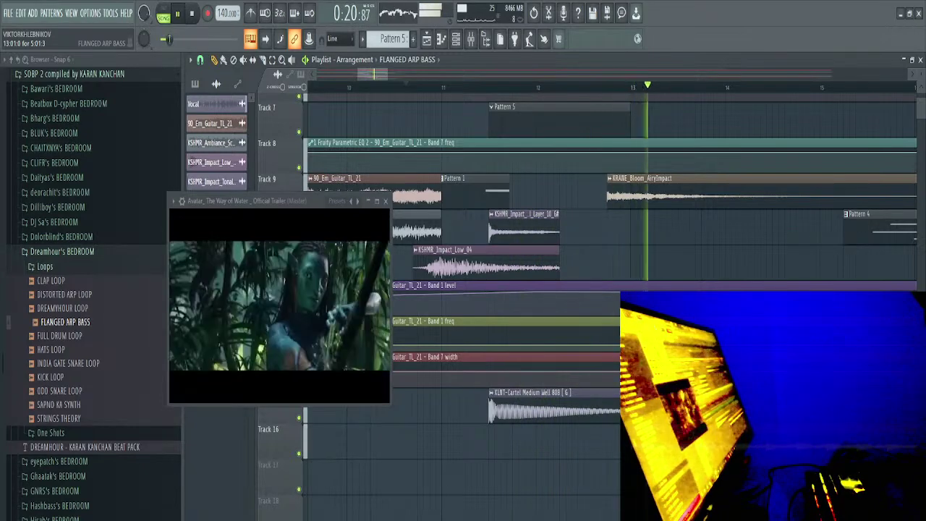
Collapse the Dreamhour's BEDROOM folder, show the channel rack, and audition the KSHMR_Breathing samples in the KSHMR_Vocals_FX folder
{"action": "left_click", "coordinate": [112, 255]}
{"action": "left_click", "coordinate": [457, 40]}
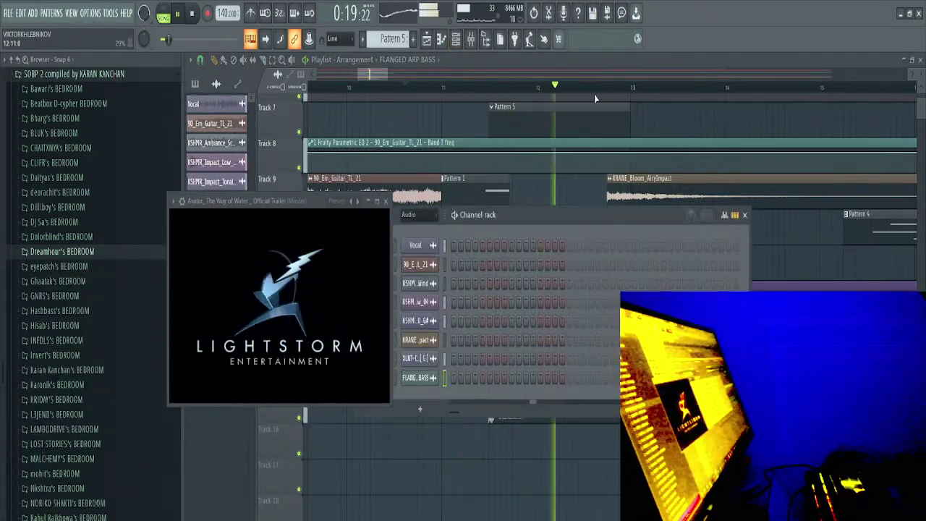
{"action": "scroll", "coordinate": [105, 220], "scroll_direction": "down", "scroll_amount": 15}
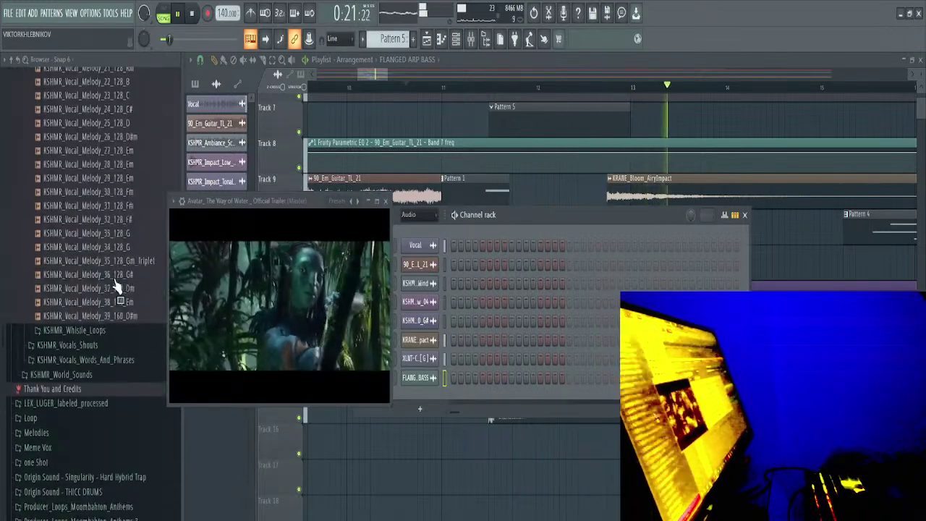
{"action": "left_click", "coordinate": [119, 264]}
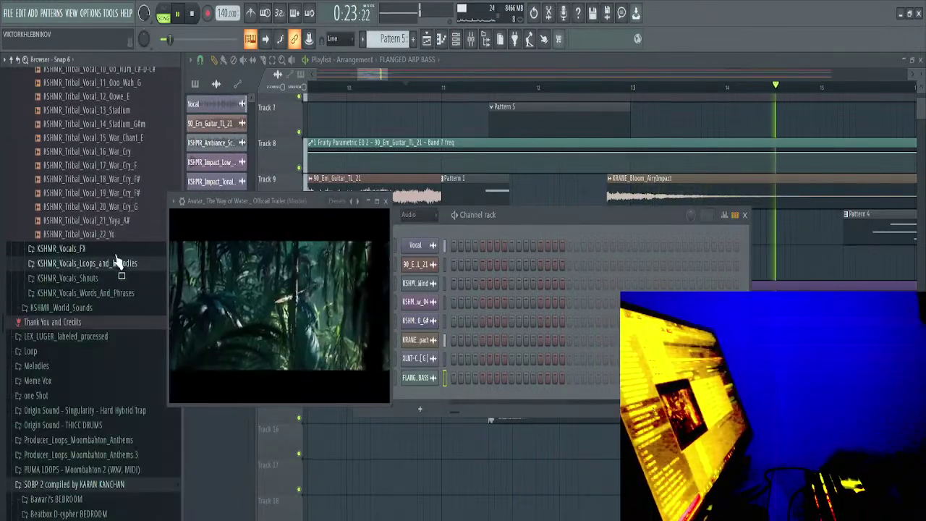
{"action": "left_click", "coordinate": [116, 250]}
{"action": "left_click", "coordinate": [116, 278]}
{"action": "left_click", "coordinate": [114, 266]}
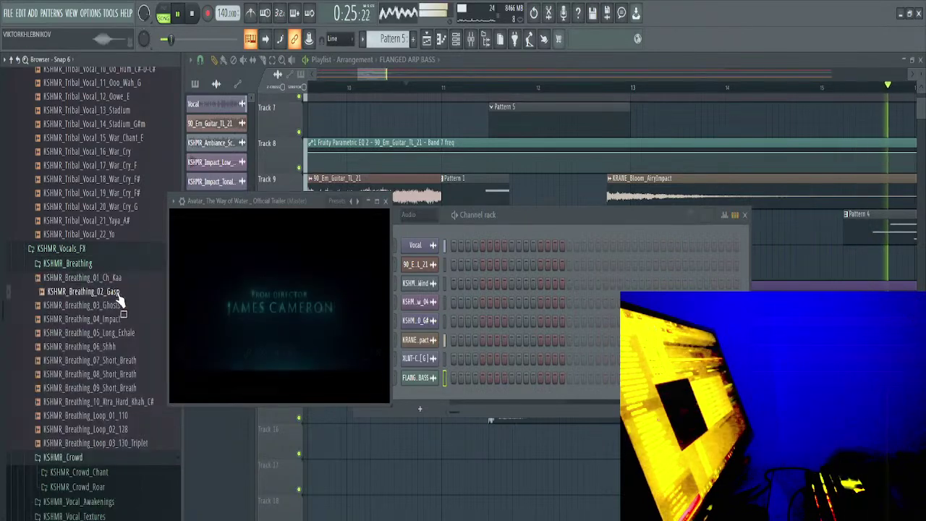
{"action": "left_click", "coordinate": [126, 332]}
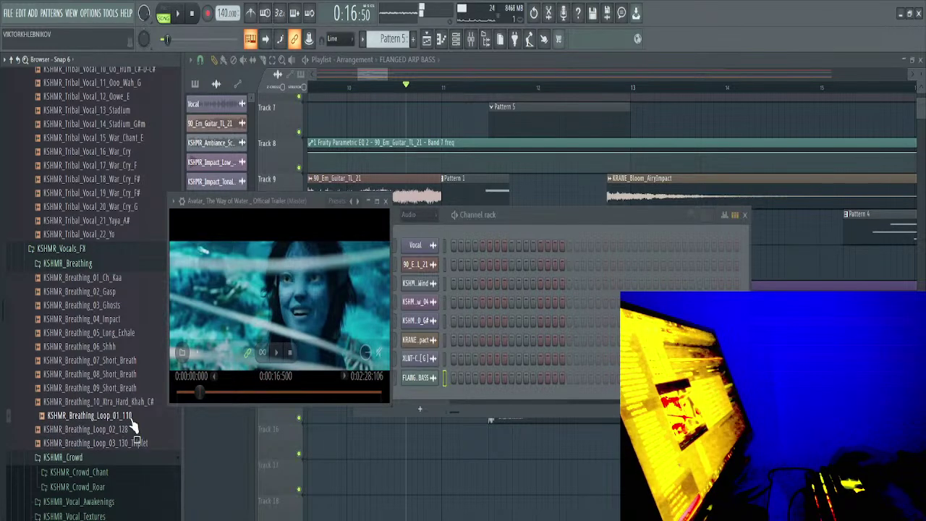
Add KSHMR_Breathing_Loop_01_110 to the playlist, aligned with the start of KRANE_Bloom_AiryImpact, move it to track 11, and play it
{"action": "scroll", "coordinate": [135, 437], "scroll_direction": "down", "scroll_amount": 5}
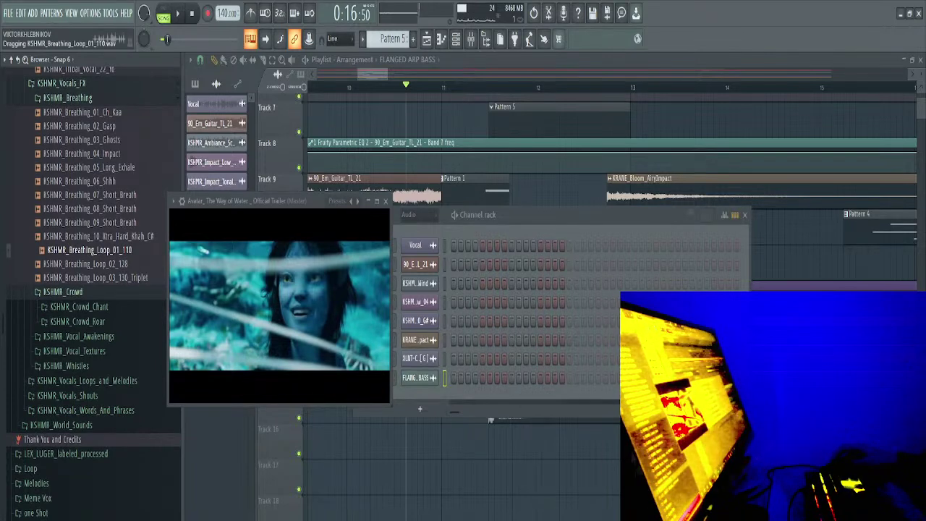
{"action": "left_click_drag", "start_coordinate": [611, 462], "coordinate": [649, 209]}
{"action": "left_click", "coordinate": [605, 88]}
{"action": "scroll", "coordinate": [684, 217], "scroll_direction": "up", "scroll_amount": 3}
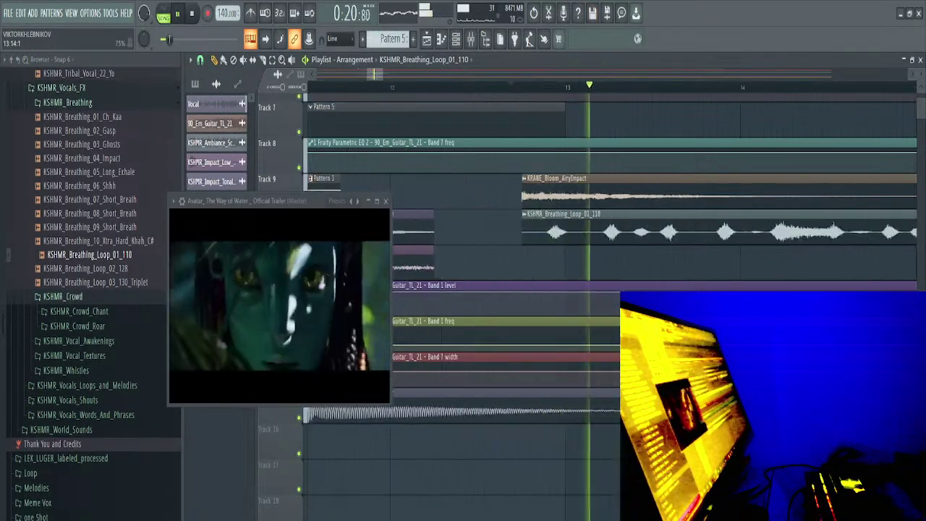
{"action": "scroll", "coordinate": [610, 303], "scroll_direction": "down", "scroll_amount": 4}
{"action": "left_click_drag", "start_coordinate": [729, 261], "coordinate": [649, 270]}
{"action": "key", "text": "space"}
{"action": "key", "text": "space"}
Trim the breathing loop on track 11 to a length of 1:04:0 and duplicate it at 14:01:0
{"action": "left_click_drag", "start_coordinate": [575, 281], "coordinate": [576, 282]}
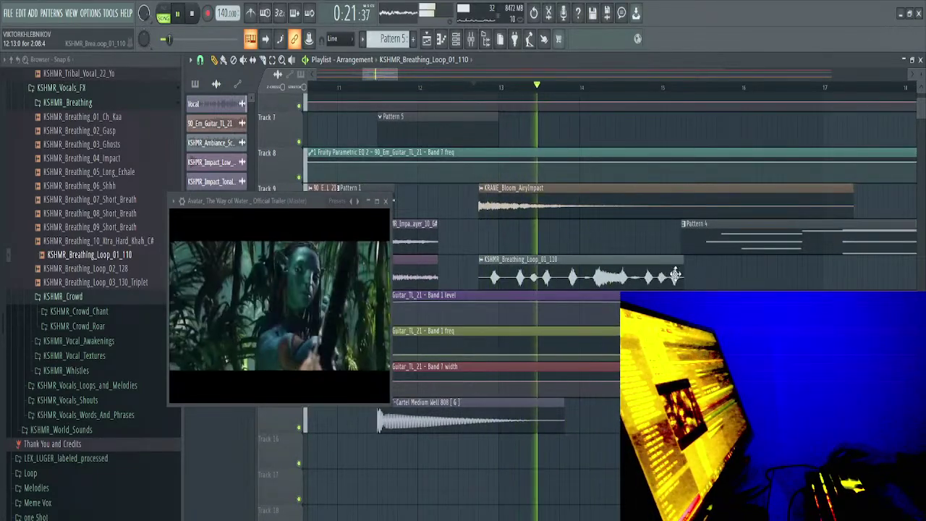
{"action": "mouse_move", "coordinate": [683, 275]}
{"action": "left_mouse_down"}
{"action": "mouse_move", "coordinate": [577, 275]}
{"action": "mouse_move", "coordinate": [645, 271]}
{"action": "mouse_move", "coordinate": [634, 274]}
{"action": "left_mouse_up"}
{"action": "key", "text": "space"}
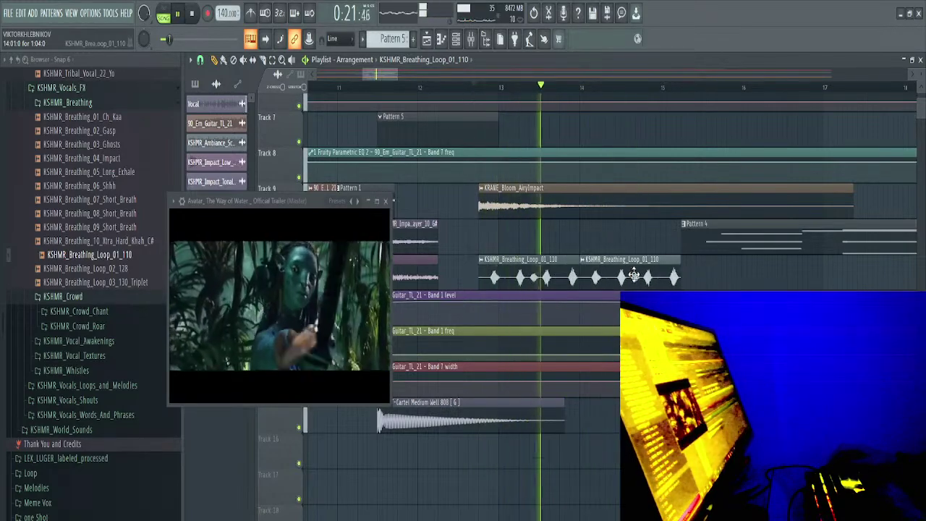
Set the breathing loop's time-stretching mode to Stretch Pro and its pitch shift to +400 cents, and play the result
{"action": "double_click", "coordinate": [635, 274]}
{"action": "key", "text": "space"}
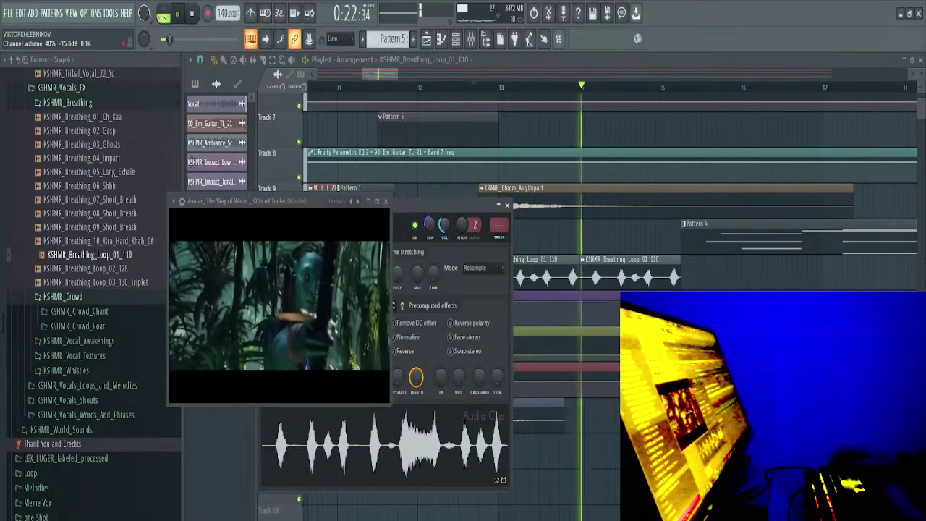
{"action": "left_click", "coordinate": [476, 268]}
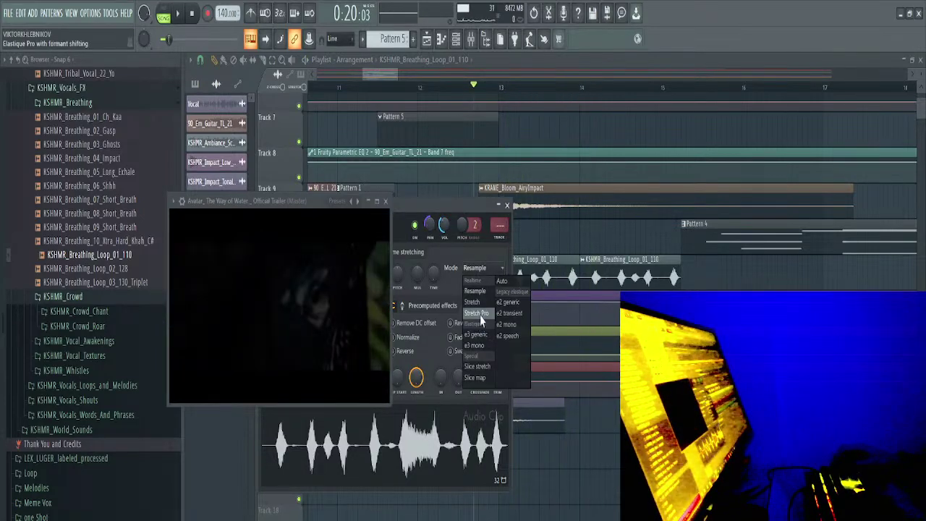
{"action": "left_click", "coordinate": [481, 317]}
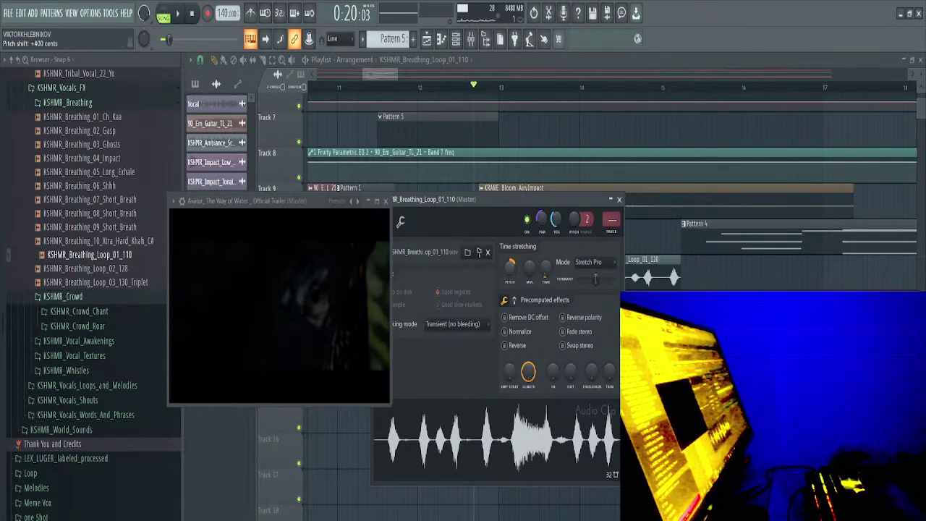
{"action": "left_click", "coordinate": [619, 200]}
{"action": "key", "text": "space"}
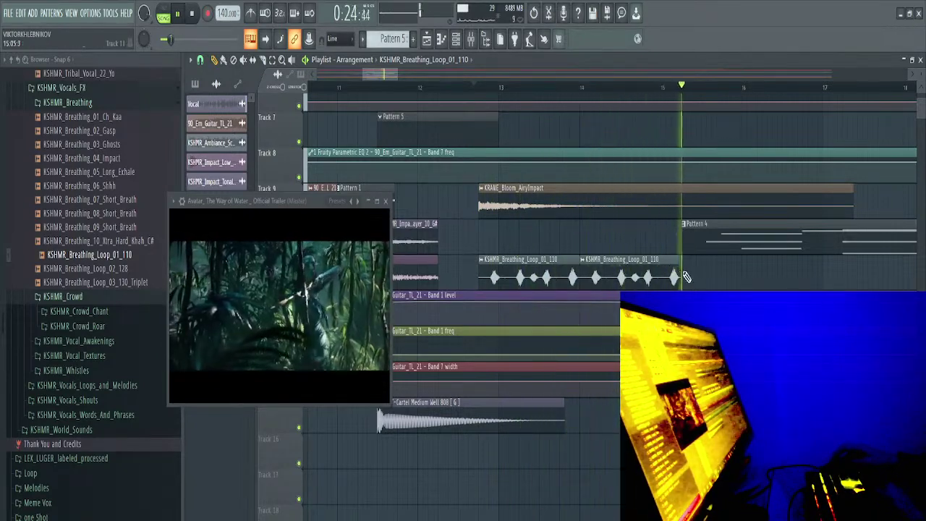
Try different start positions for the second breathing loop clip on track 11, ending at 14:02:0
{"action": "left_click_drag", "start_coordinate": [623, 269], "coordinate": [635, 269]}
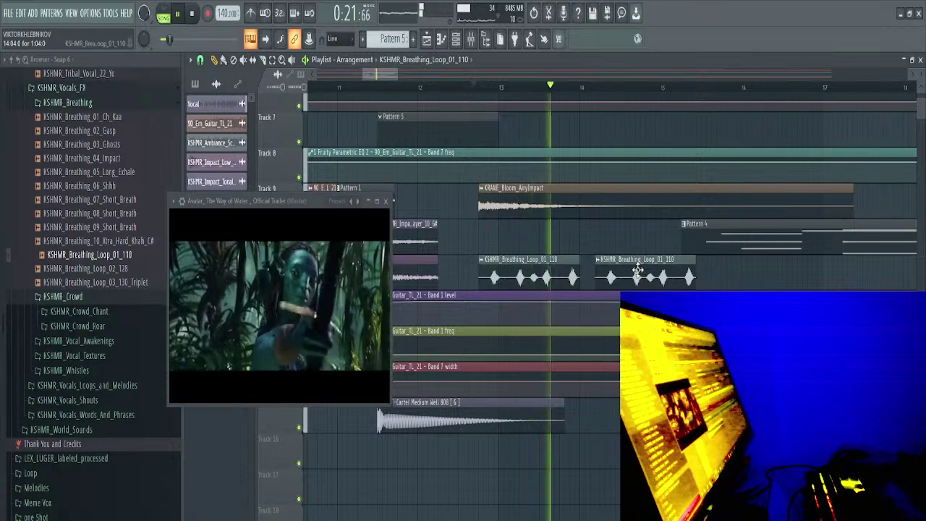
{"action": "left_click_drag", "start_coordinate": [633, 270], "coordinate": [608, 272]}
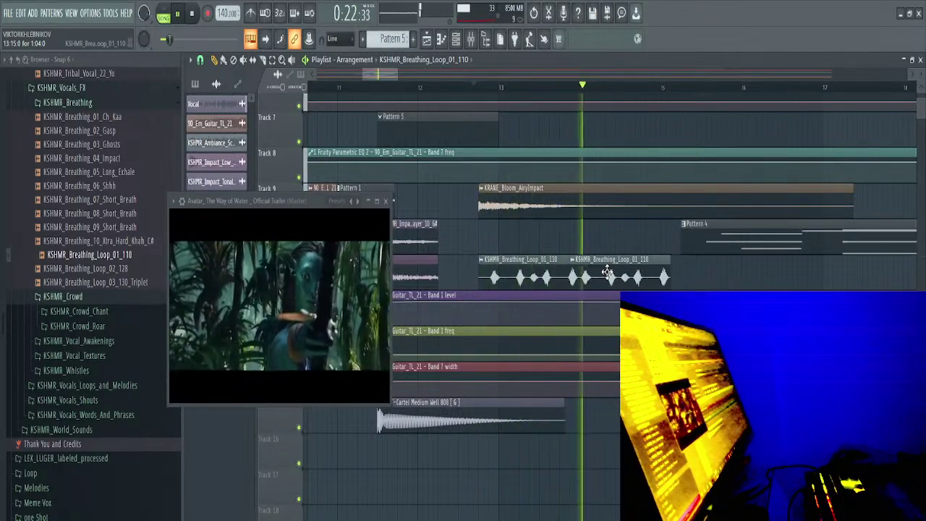
{"action": "left_click_drag", "start_coordinate": [643, 272], "coordinate": [658, 270]}
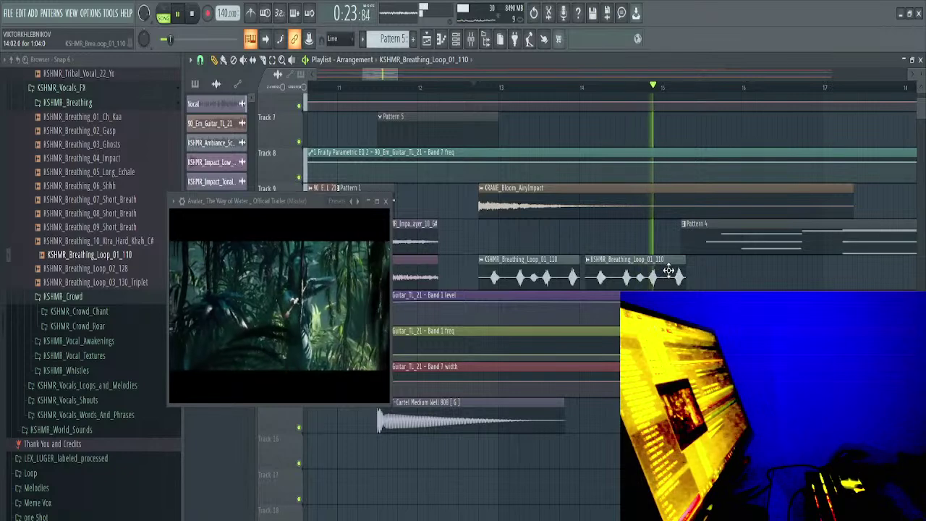
{"action": "scroll", "coordinate": [657, 277], "scroll_direction": "down", "scroll_amount": 3}
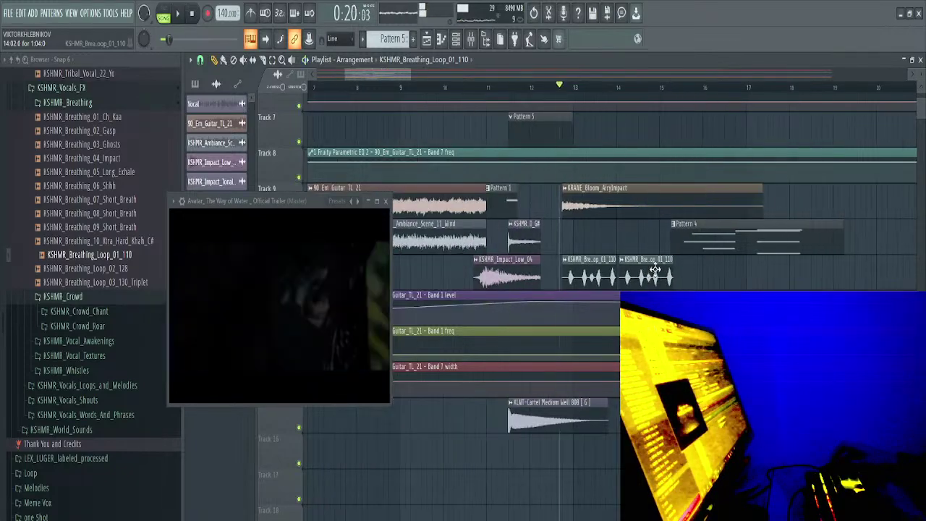
Set the breathing loop's formant shift to +500 cents and replay the section from bar 12
{"action": "double_click", "coordinate": [591, 271]}
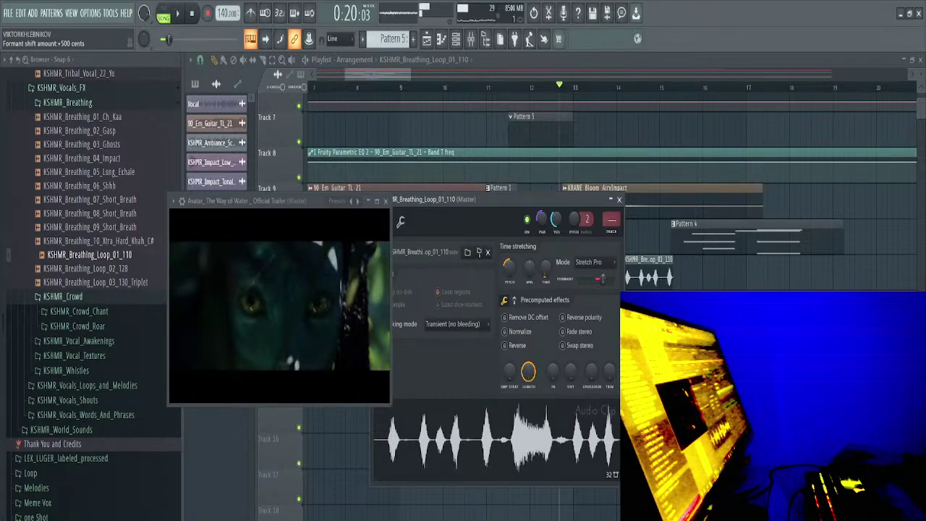
{"action": "left_click", "coordinate": [618, 200]}
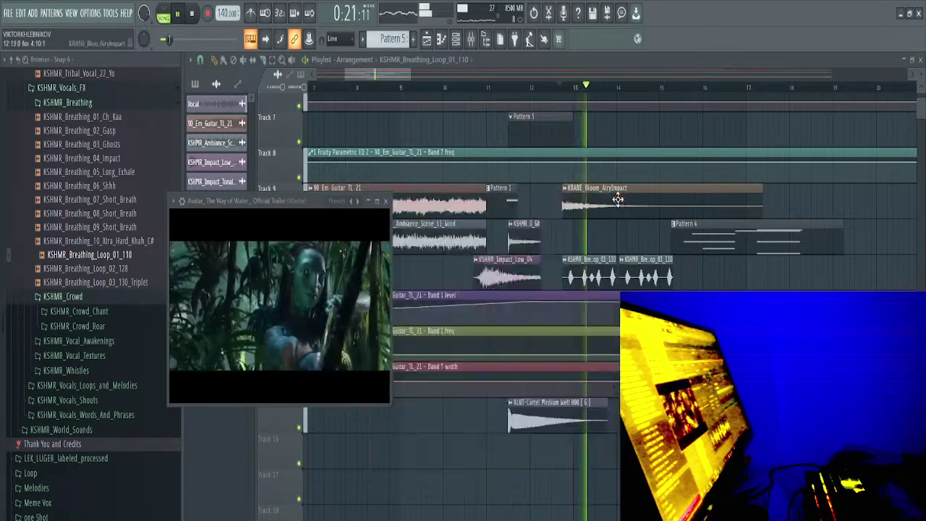
{"action": "double_click", "coordinate": [595, 276]}
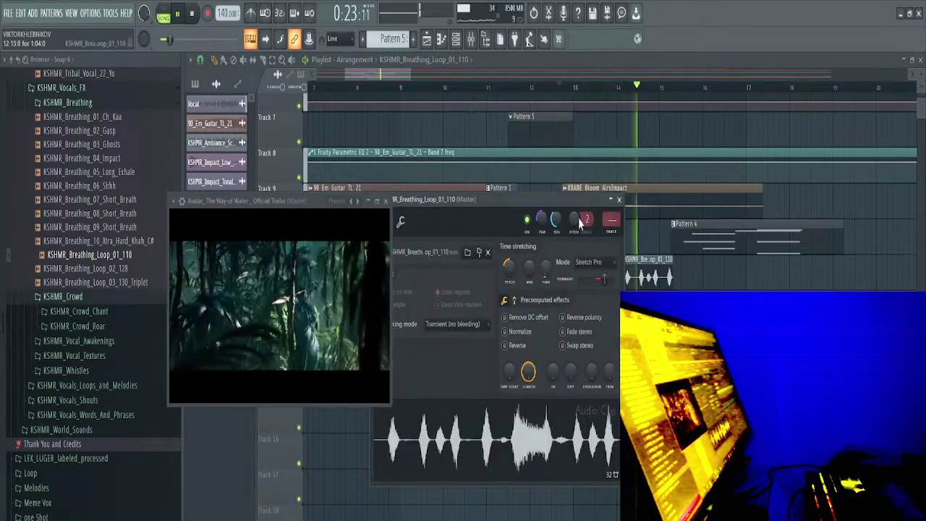
{"action": "left_click", "coordinate": [618, 200]}
{"action": "left_click", "coordinate": [540, 88]}
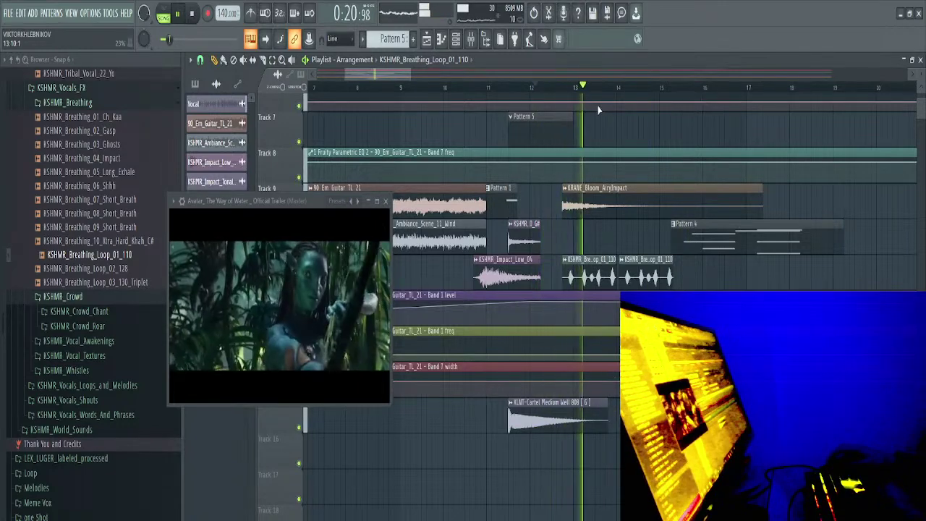
Switch the channel rack to the Unsorted group, move the Pattern 5 clip to 12:13:0, and extend it to 3:04:0
{"action": "left_click", "coordinate": [457, 39]}
{"action": "key", "text": "space"}
{"action": "key", "text": "space"}
{"action": "left_click", "coordinate": [423, 216]}
{"action": "left_click", "coordinate": [413, 266]}
{"action": "left_click_drag", "start_coordinate": [500, 227], "coordinate": [706, 218]}
{"action": "left_click_drag", "start_coordinate": [553, 121], "coordinate": [713, 128]}
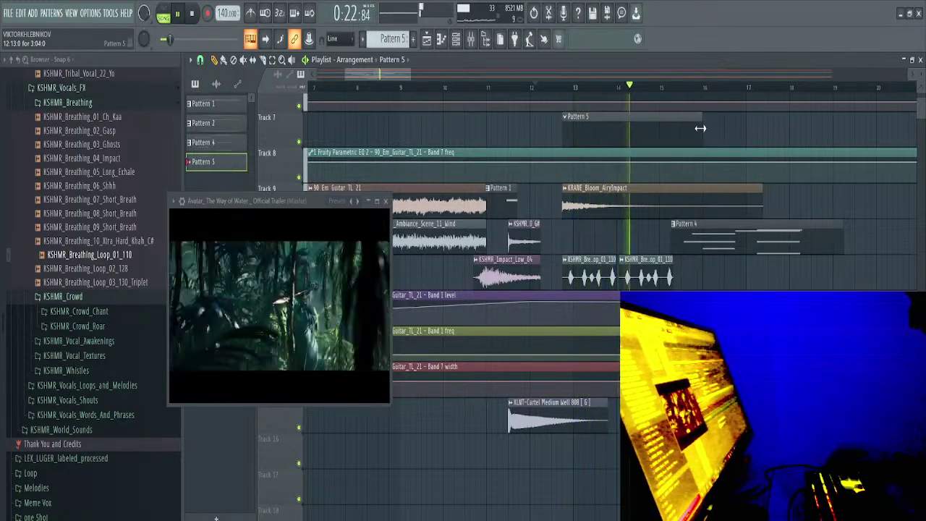
Delete the second breathing loop clip from track 11 and replay the section
{"action": "right_click", "coordinate": [664, 272]}
{"action": "key", "text": "space"}
{"action": "key", "text": "space"}
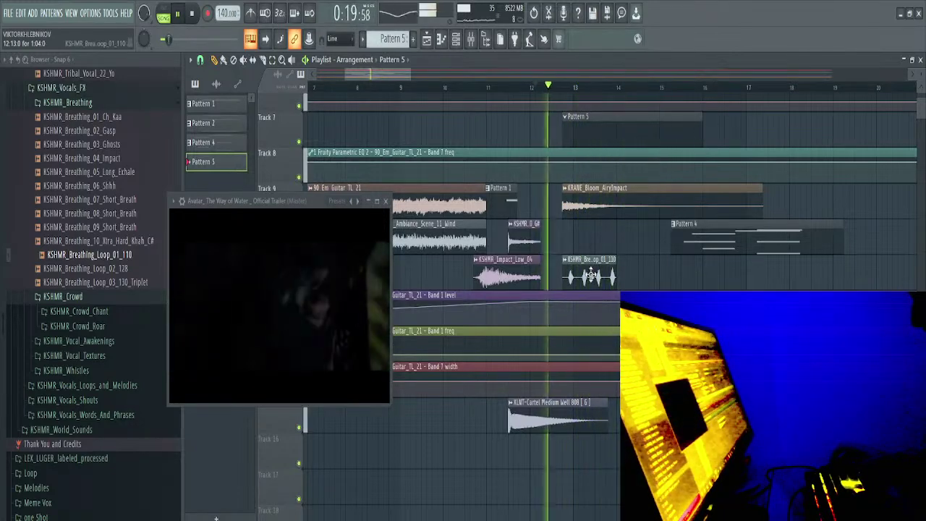
Insert a Kontakt 5 instrument channel into the channel rack and move its window clear of the trailer video
{"action": "key", "text": "F6"}
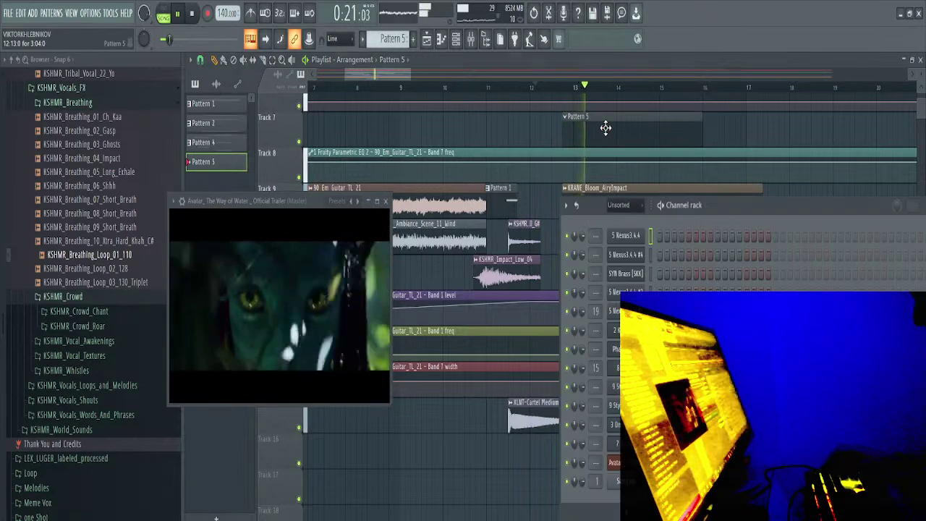
{"action": "right_click", "coordinate": [635, 239]}
{"action": "mouse_move", "coordinate": [668, 304]}
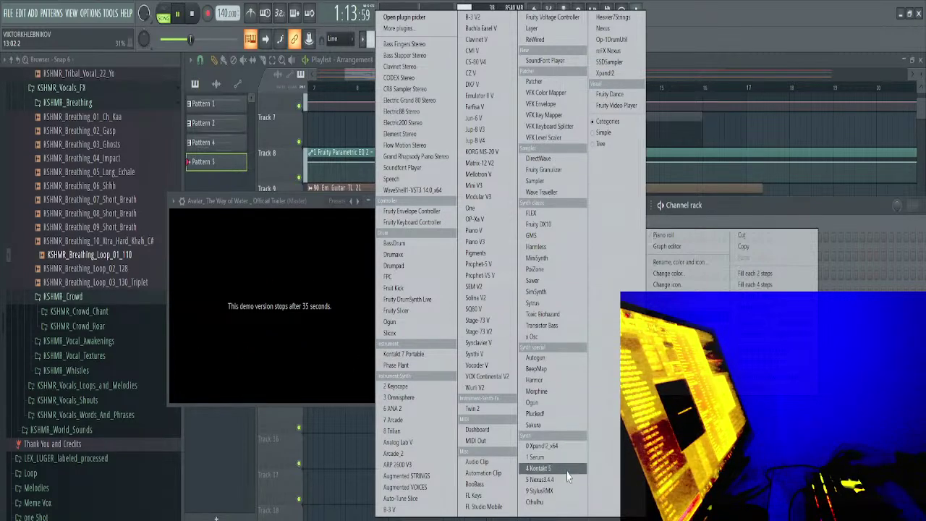
{"action": "left_click", "coordinate": [539, 468]}
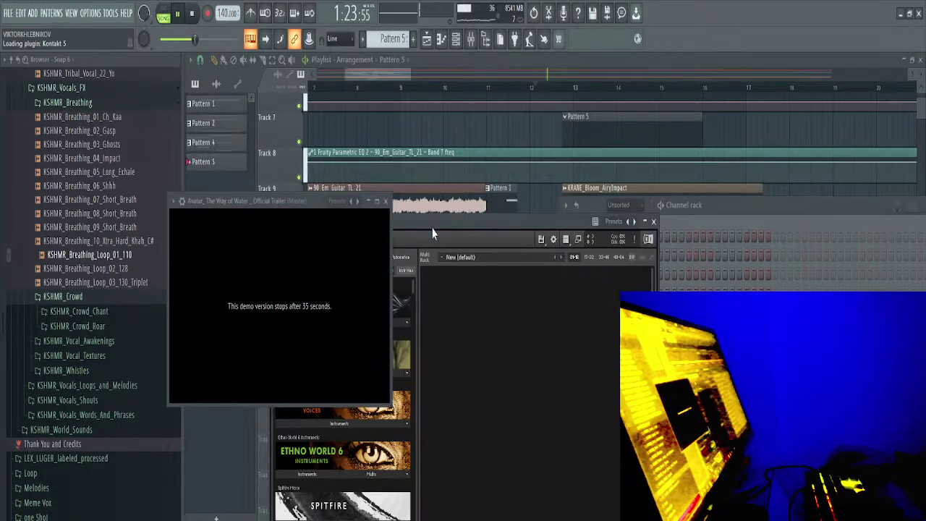
{"action": "left_click_drag", "start_coordinate": [432, 228], "coordinate": [580, 74]}
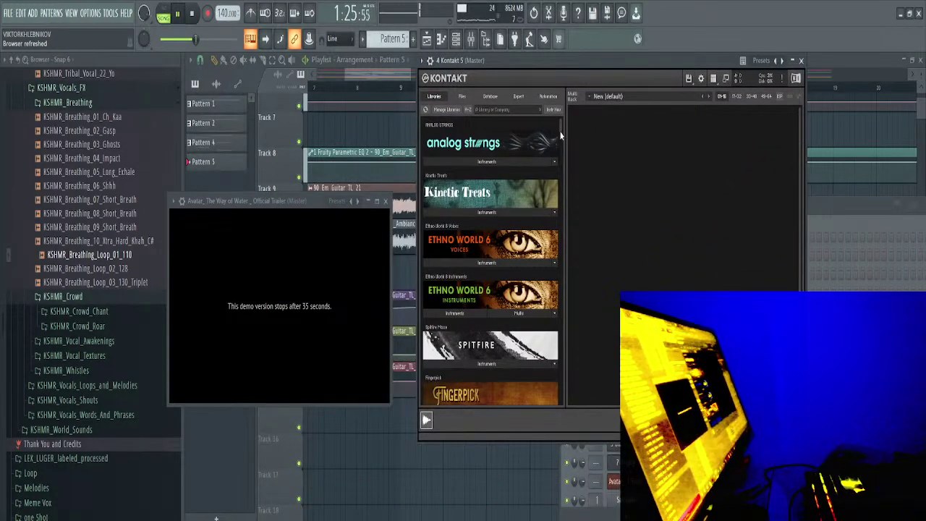
Stop playback and load the SUBSTANCE instrument from Kontakt's library list into the rack
{"action": "key", "text": "space"}
{"action": "scroll", "coordinate": [559, 134], "scroll_direction": "down", "scroll_amount": 15}
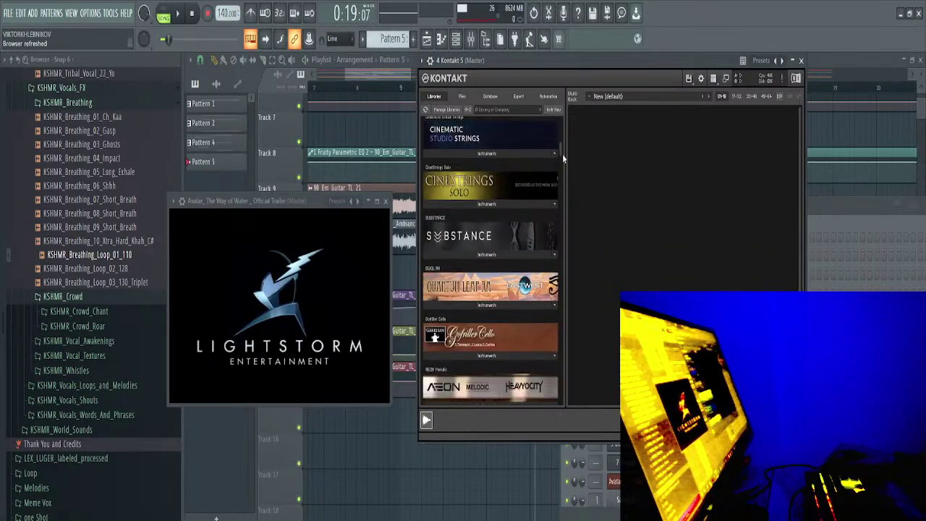
{"action": "scroll", "coordinate": [521, 211], "scroll_direction": "up", "scroll_amount": 2}
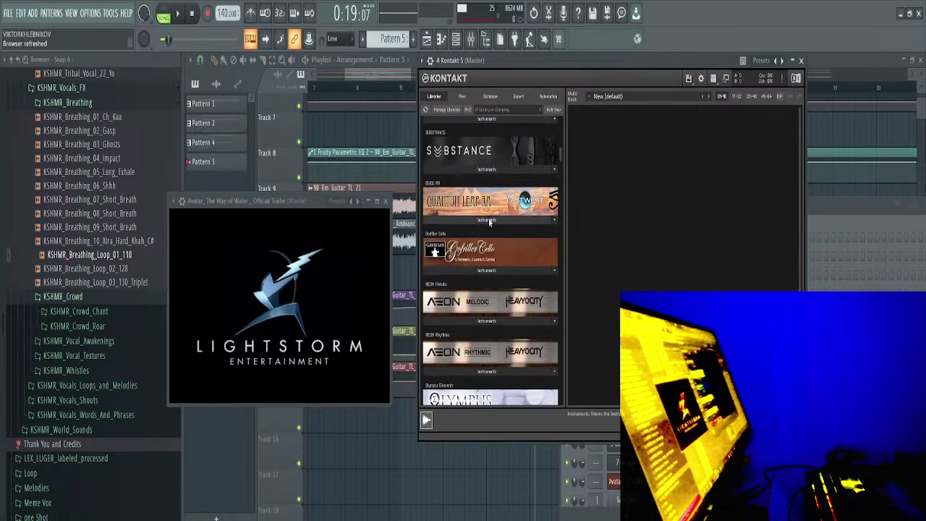
{"action": "left_click", "coordinate": [479, 173]}
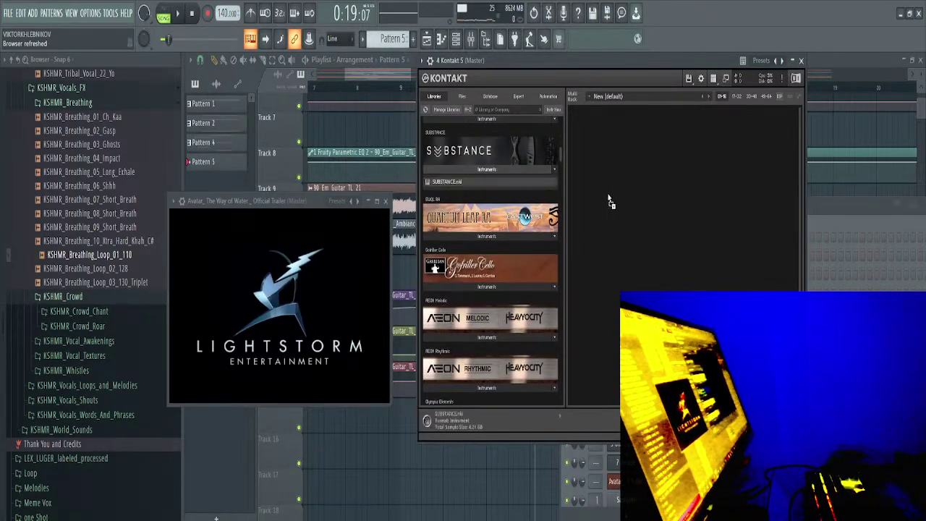
{"action": "left_click_drag", "start_coordinate": [628, 203], "coordinate": [629, 202]}
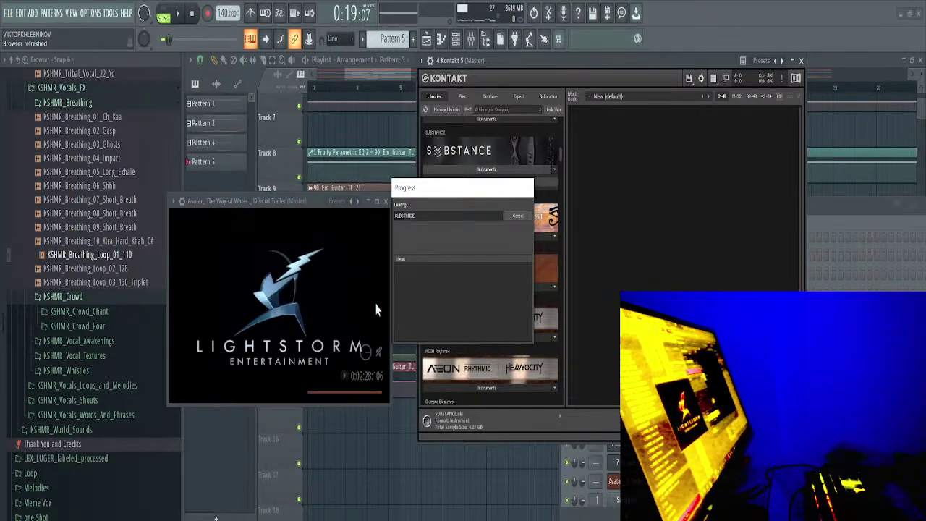
Switch to YouTube Studio in the web browser, unmute the live stream preview, and seek back in it to check the stream
{"action": "left_click", "coordinate": [298, 519]}
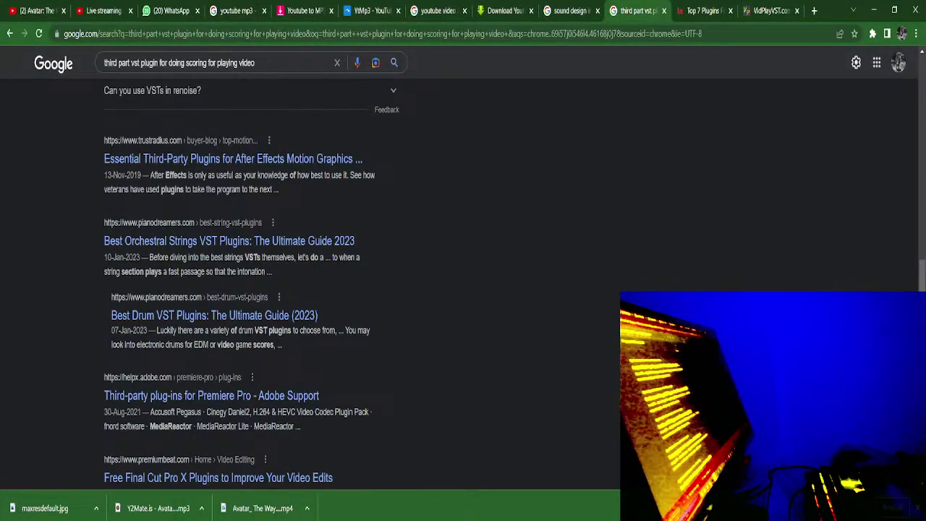
{"action": "left_click", "coordinate": [102, 10]}
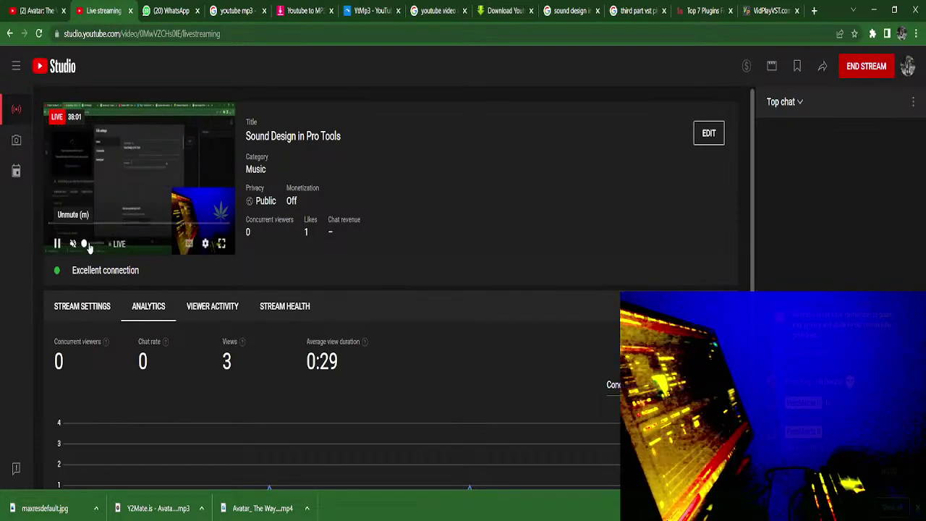
{"action": "left_click", "coordinate": [89, 247]}
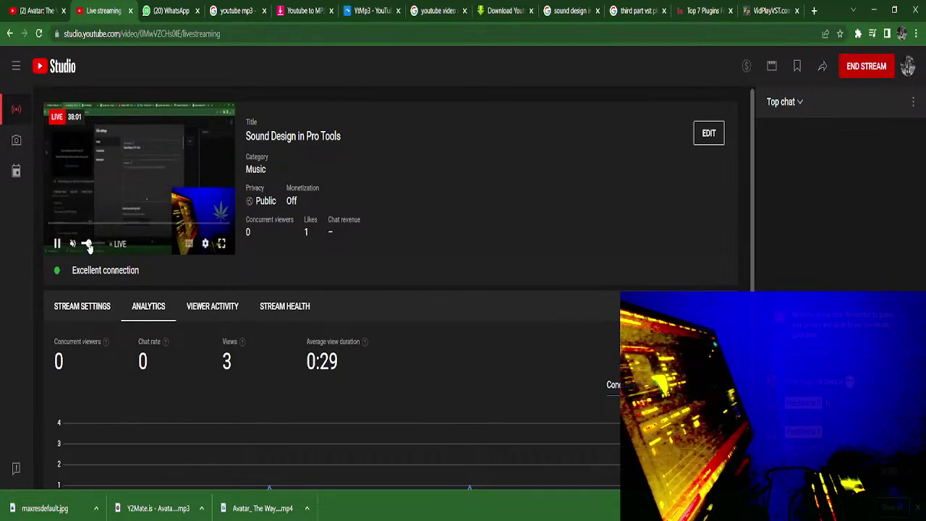
{"action": "left_click", "coordinate": [145, 223]}
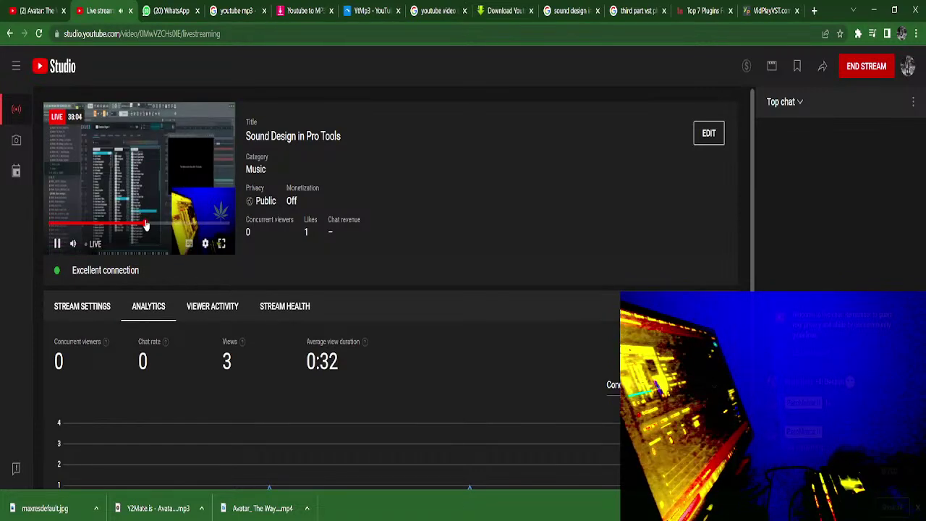
Seek forward in the live stream preview, mute it, and switch back to FL Studio
{"action": "left_click", "coordinate": [158, 224]}
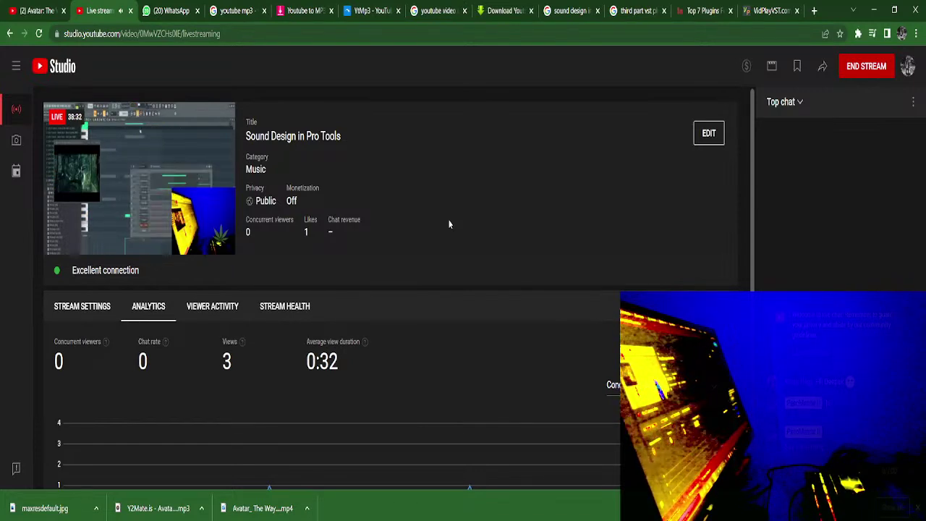
{"action": "mouse_move", "coordinate": [72, 248]}
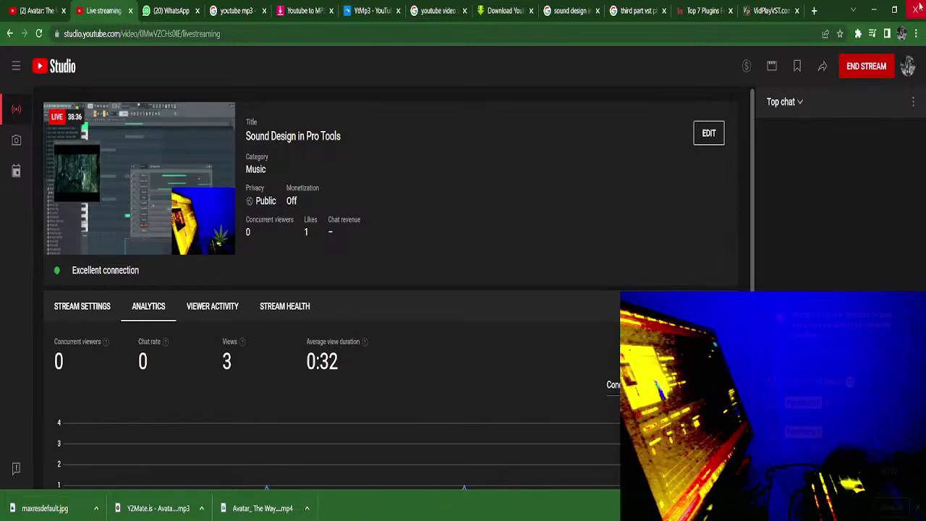
{"action": "left_click", "coordinate": [874, 11]}
Open SUBSTANCE's preset menu and audition the 012. On the Run and 016. Voice Box Arps presets
{"action": "key", "text": "z"}
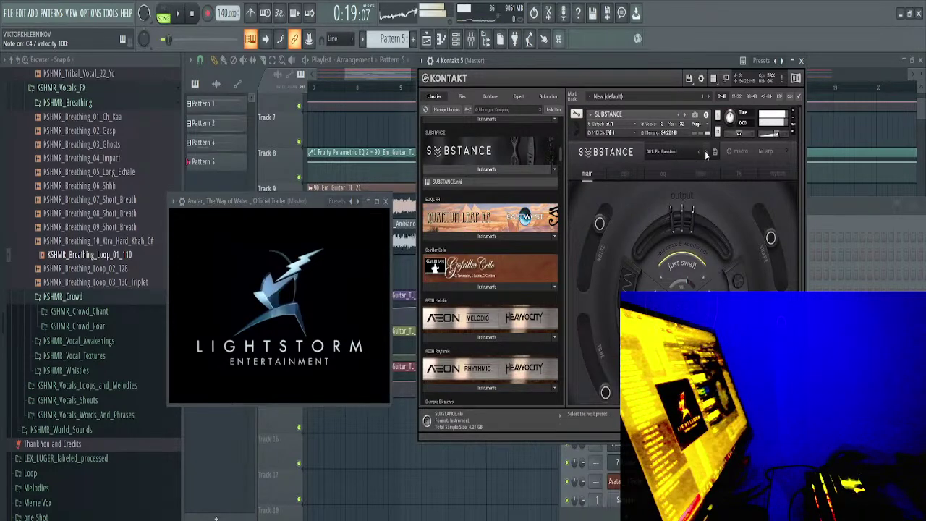
{"action": "left_click", "coordinate": [666, 153]}
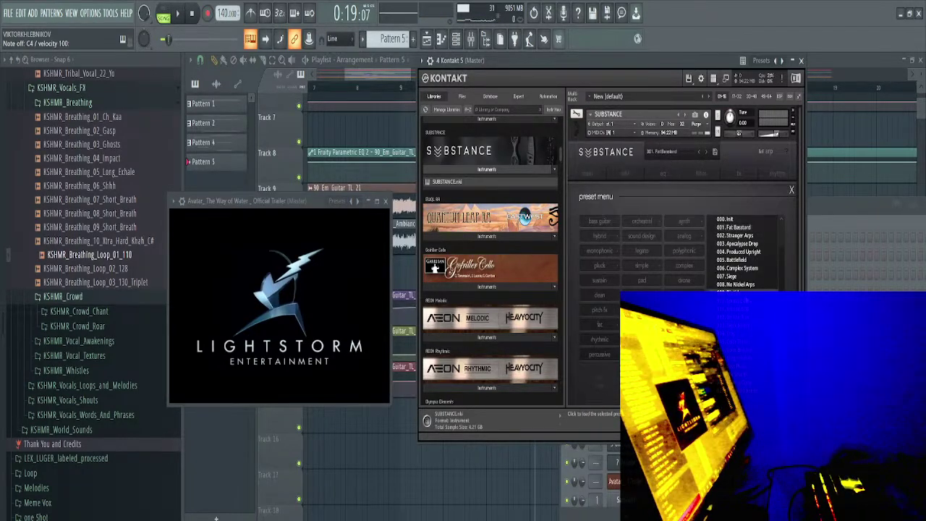
{"action": "left_click", "coordinate": [748, 317]}
{"action": "key", "text": "z"}
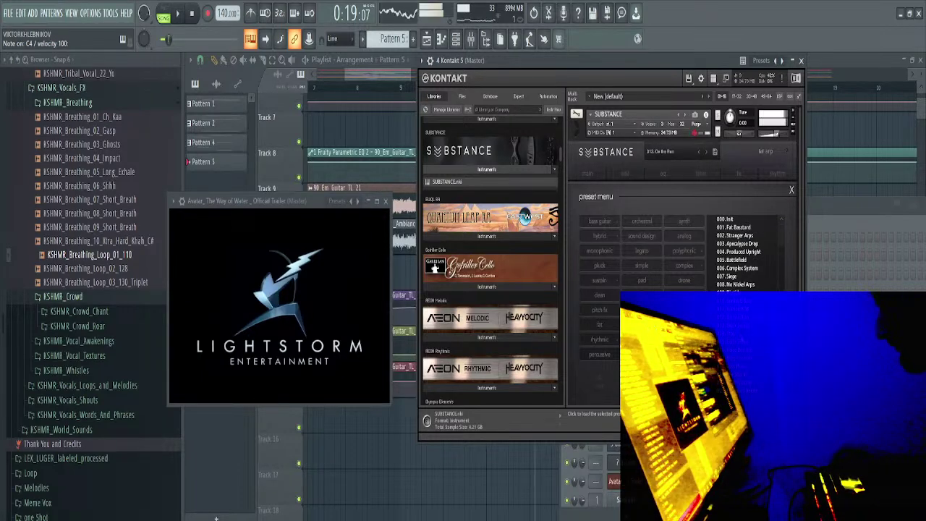
{"action": "left_click", "coordinate": [748, 326]}
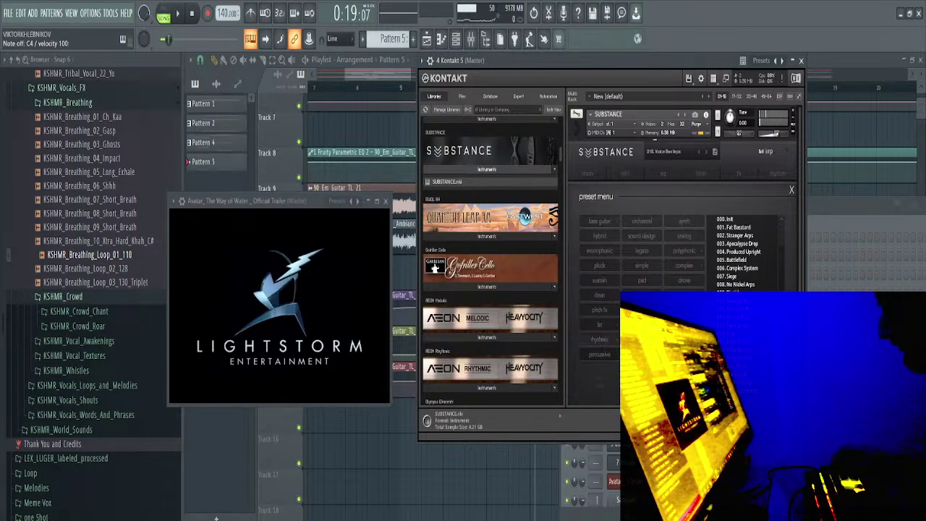
Filter the SUBSTANCE presets by rhythmic and audition those from 034. Run Like Floyd back to 002. Stranger Arps
{"action": "left_click", "coordinate": [595, 343]}
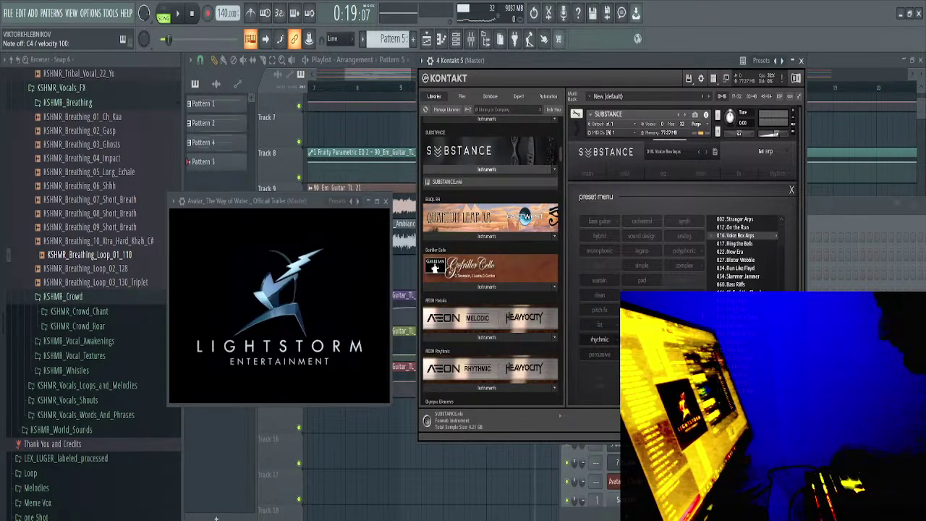
{"action": "left_click", "coordinate": [737, 268]}
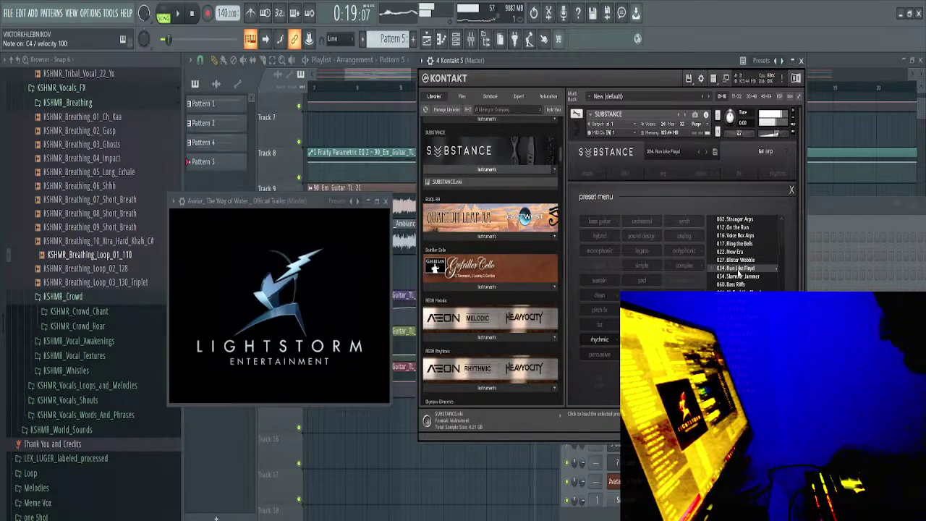
{"action": "left_click", "coordinate": [737, 260]}
{"action": "left_click", "coordinate": [737, 252]}
{"action": "left_click", "coordinate": [738, 243]}
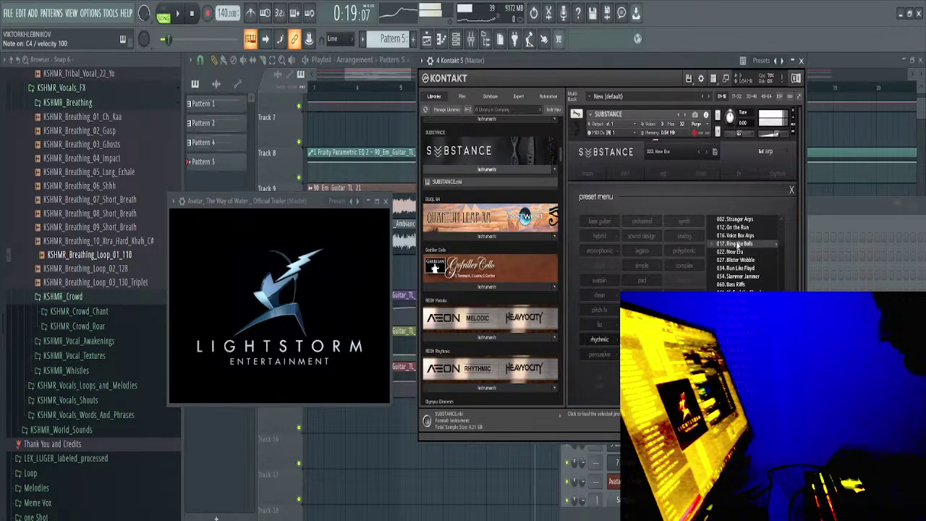
{"action": "left_click", "coordinate": [737, 235]}
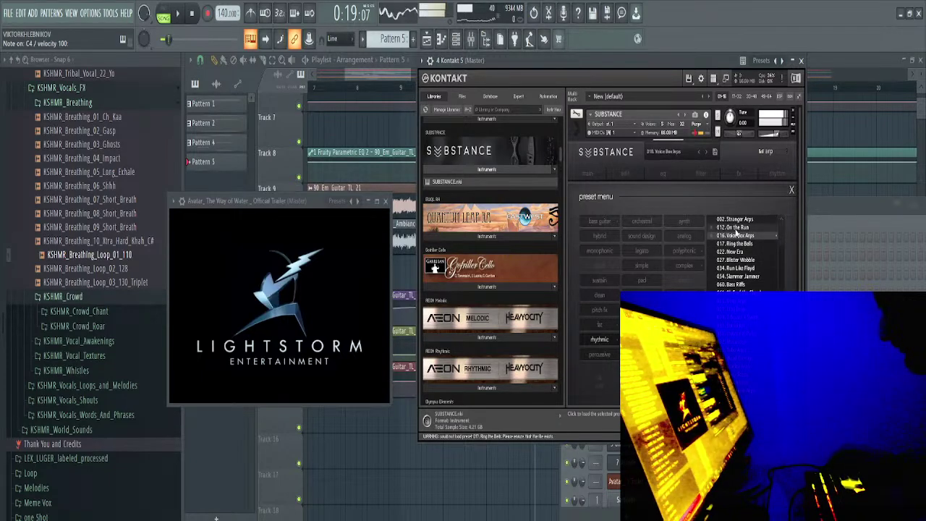
{"action": "left_click", "coordinate": [737, 228]}
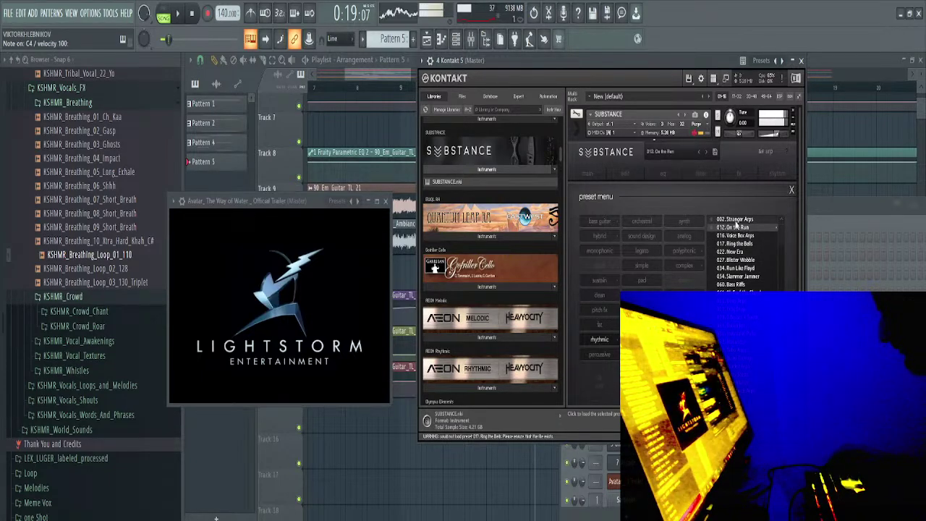
{"action": "left_click", "coordinate": [736, 221]}
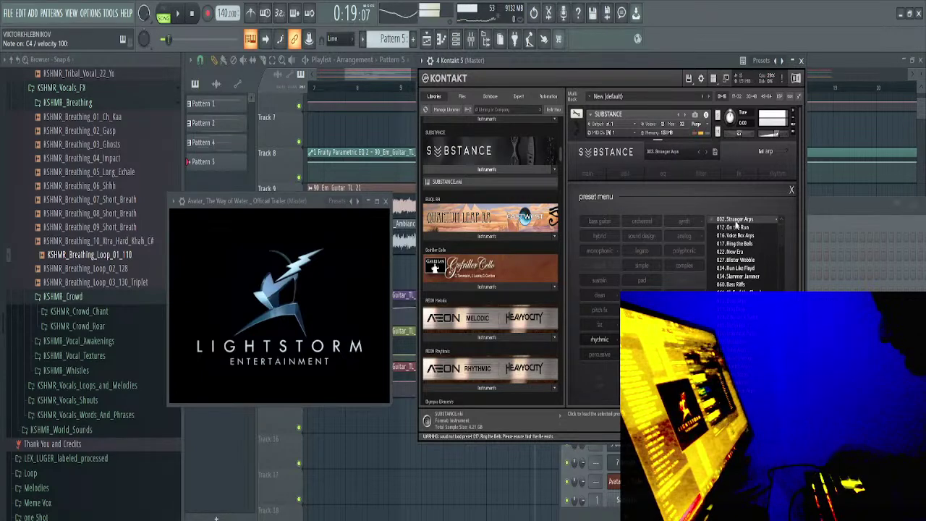
Audition further rhythmic presets from 054. Slammer Jammer and 060. Bass Riffs down past 065. Deep Arps
{"action": "left_click", "coordinate": [738, 276]}
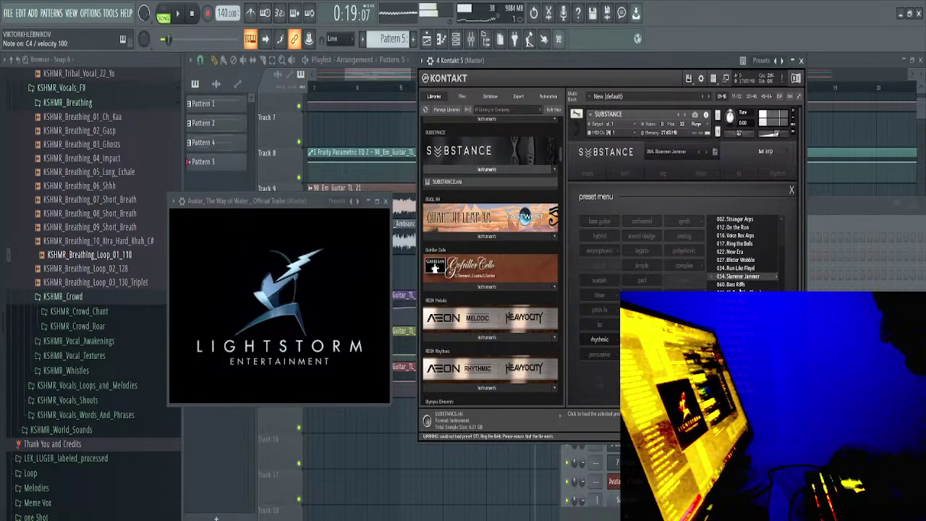
{"action": "left_click", "coordinate": [740, 286]}
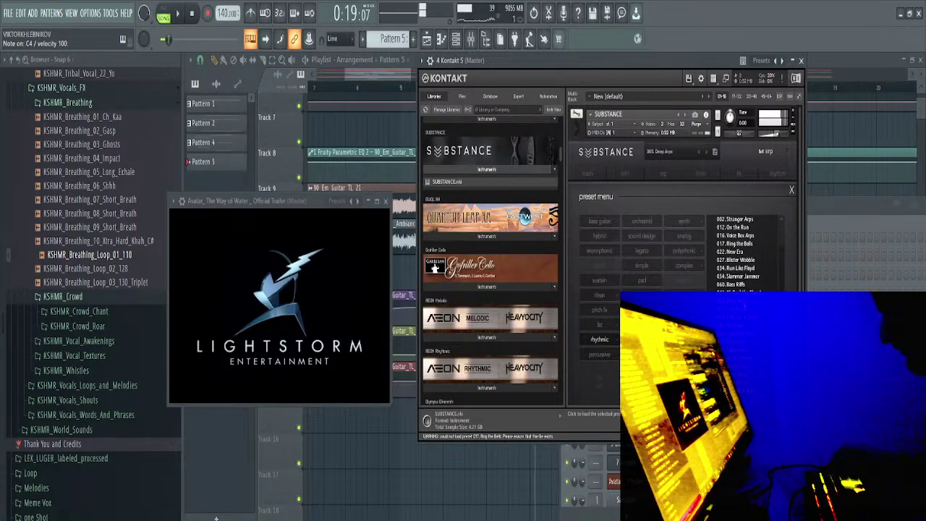
{"action": "scroll", "coordinate": [745, 268], "scroll_direction": "down", "scroll_amount": 1}
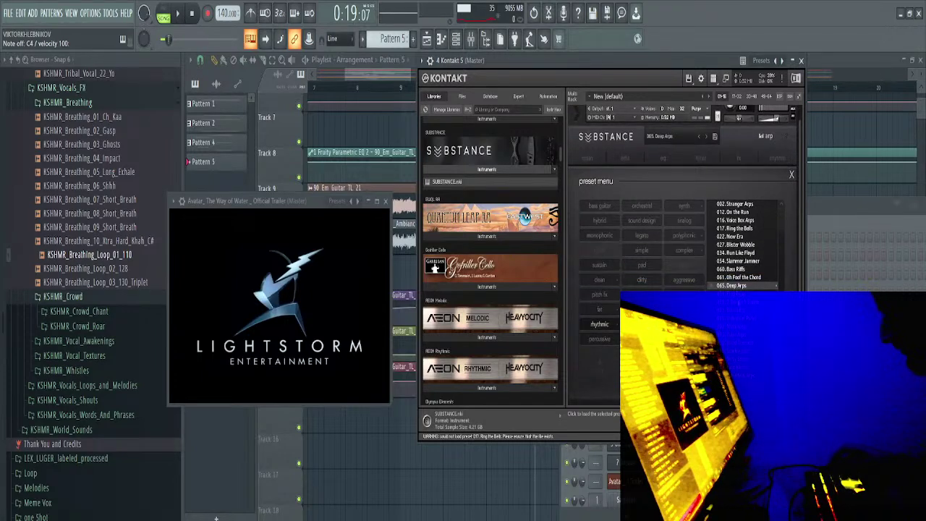
{"action": "left_click", "coordinate": [746, 319]}
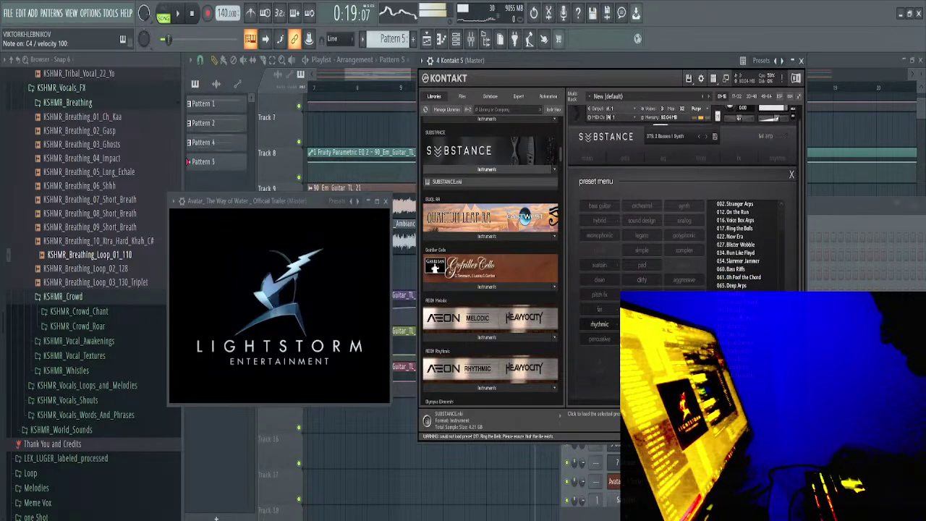
Close the Kontakt window, open the Kontakt 5 channel's piano roll for Pattern 5, and shift the trailer video aside
{"action": "left_click", "coordinate": [801, 60]}
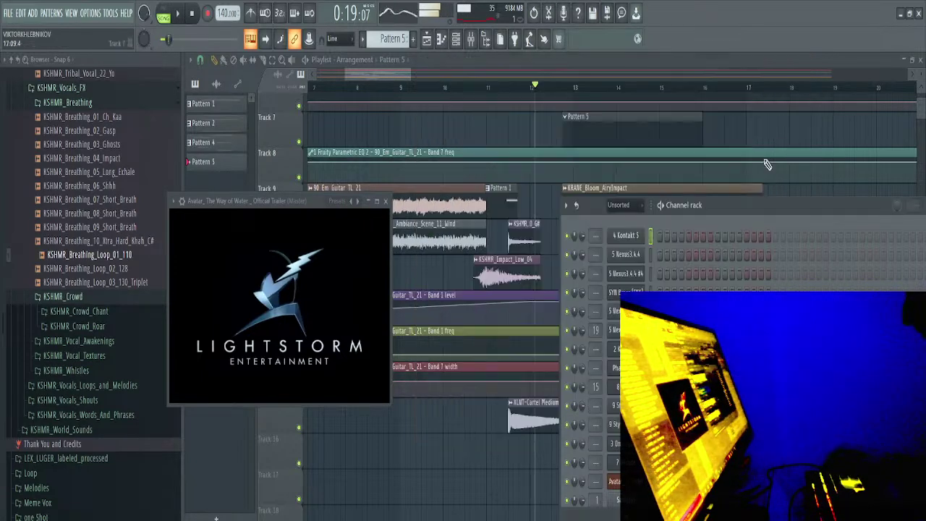
{"action": "right_click", "coordinate": [639, 238]}
{"action": "left_click", "coordinate": [658, 238]}
{"action": "key", "text": "space"}
{"action": "left_click_drag", "start_coordinate": [288, 205], "coordinate": [130, 175]}
{"action": "key", "text": "space"}
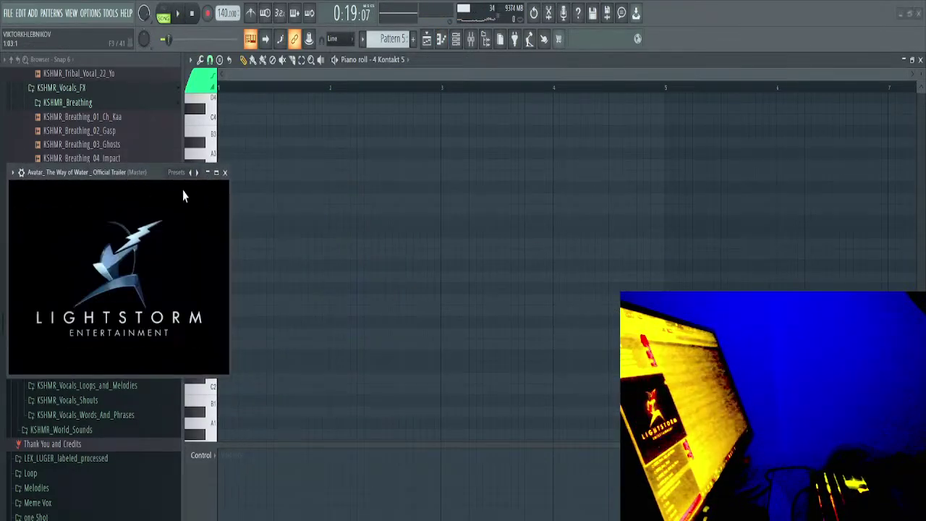
Audition pitches around C5 on the piano roll keyboard and move the trailer video clear of the keys
{"action": "left_click", "coordinate": [271, 243]}
{"action": "right_click", "coordinate": [256, 246]}
{"action": "scroll", "coordinate": [251, 221], "scroll_direction": "up", "scroll_amount": 4}
{"action": "left_click", "coordinate": [216, 141]}
{"action": "left_click", "coordinate": [216, 126]}
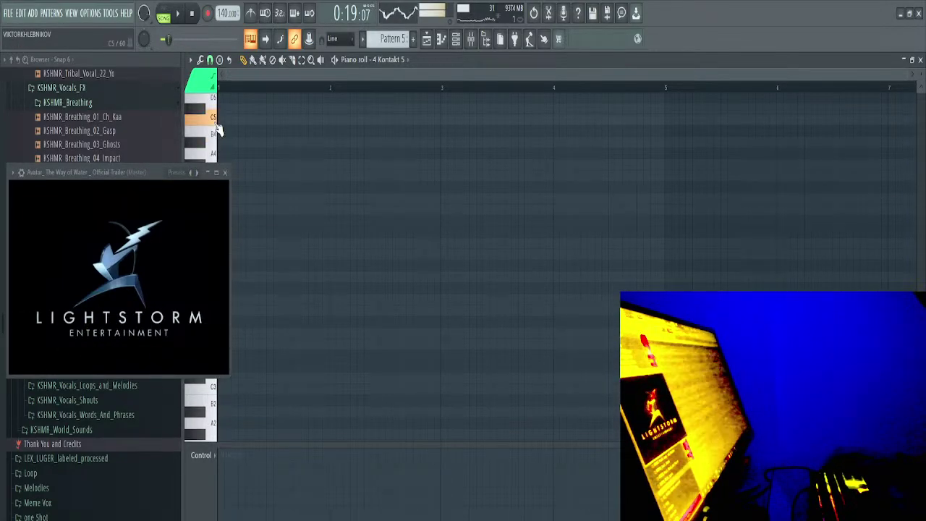
{"action": "left_click_drag", "start_coordinate": [161, 173], "coordinate": [553, 125]}
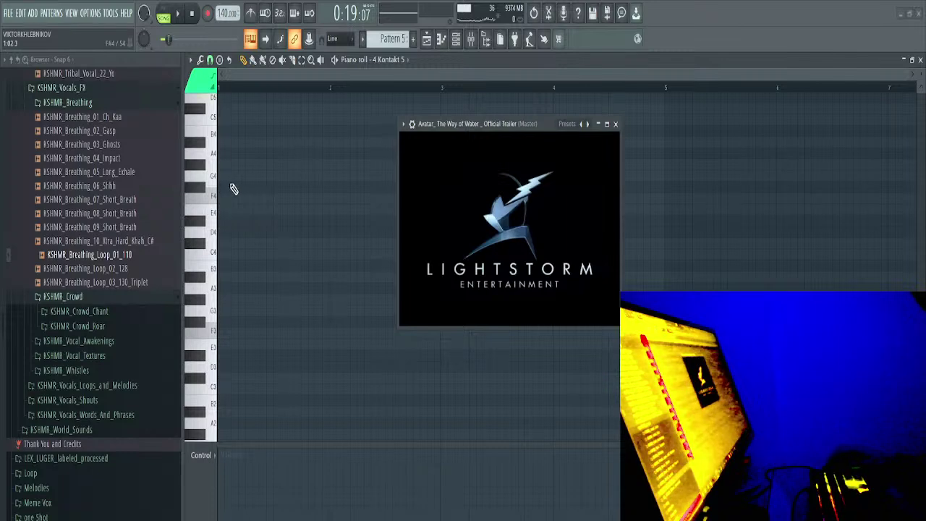
Place a half-bar F#4 note at bar 1 and play it against the trailer
{"action": "left_click", "coordinate": [230, 190]}
{"action": "left_click", "coordinate": [198, 186]}
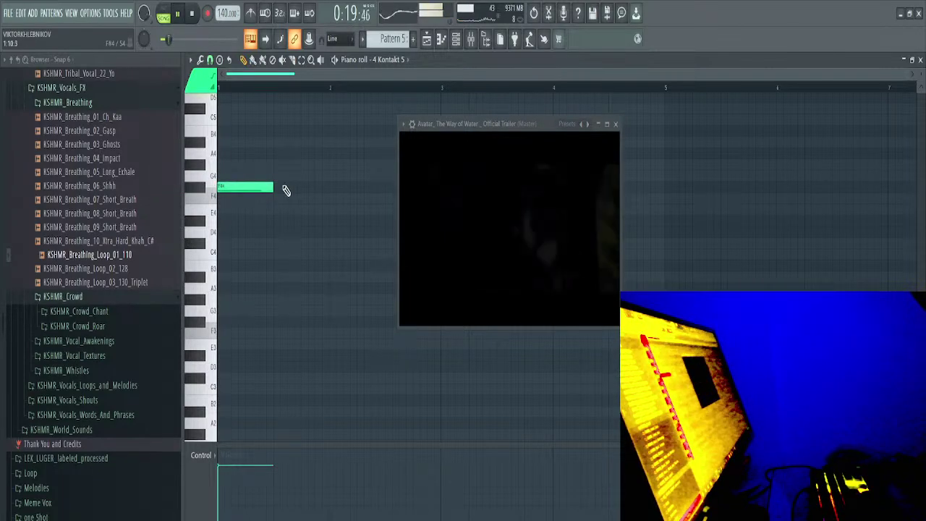
{"action": "key", "text": "space"}
{"action": "key", "text": "space"}
Try lower pitches for the half-bar opening note, deleting each trial note including F#4
{"action": "left_click_drag", "start_coordinate": [255, 190], "coordinate": [241, 200]}
{"action": "right_click", "coordinate": [234, 201]}
{"action": "left_click", "coordinate": [229, 210]}
{"action": "right_click", "coordinate": [231, 210]}
{"action": "left_click", "coordinate": [231, 223]}
{"action": "right_click", "coordinate": [230, 221]}
{"action": "left_click", "coordinate": [228, 189]}
{"action": "right_click", "coordinate": [240, 186]}
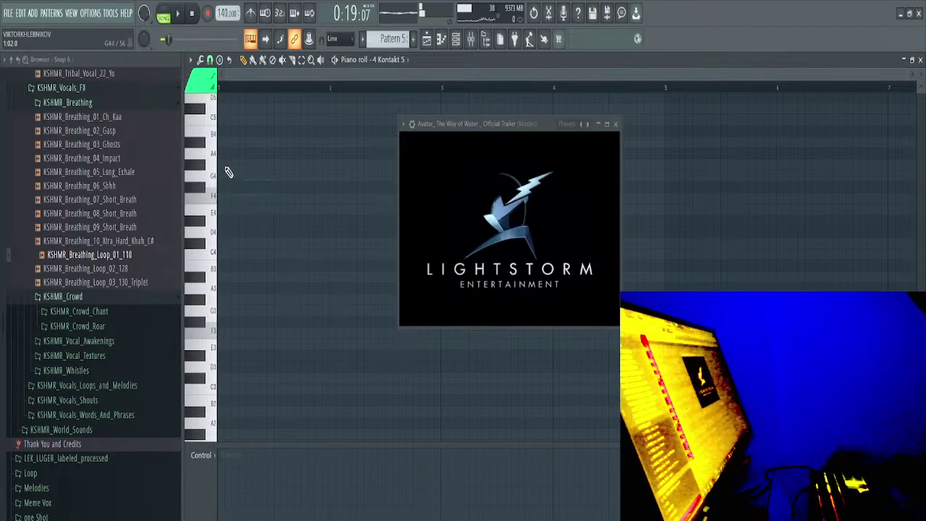
Try a C4 note at bar 1 against the trailer, lengthen it to one bar, and delete it
{"action": "left_click", "coordinate": [244, 255]}
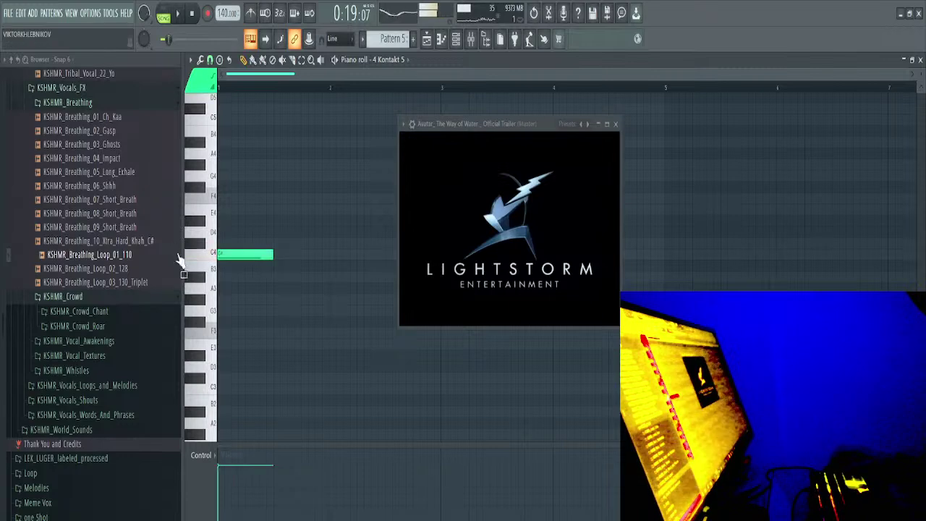
{"action": "key", "text": "space"}
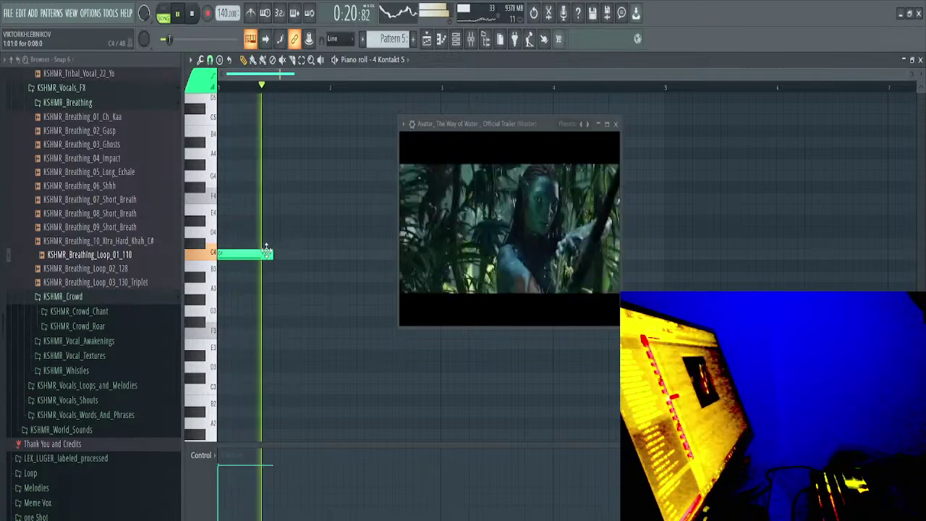
{"action": "left_click_drag", "start_coordinate": [274, 254], "coordinate": [324, 255]}
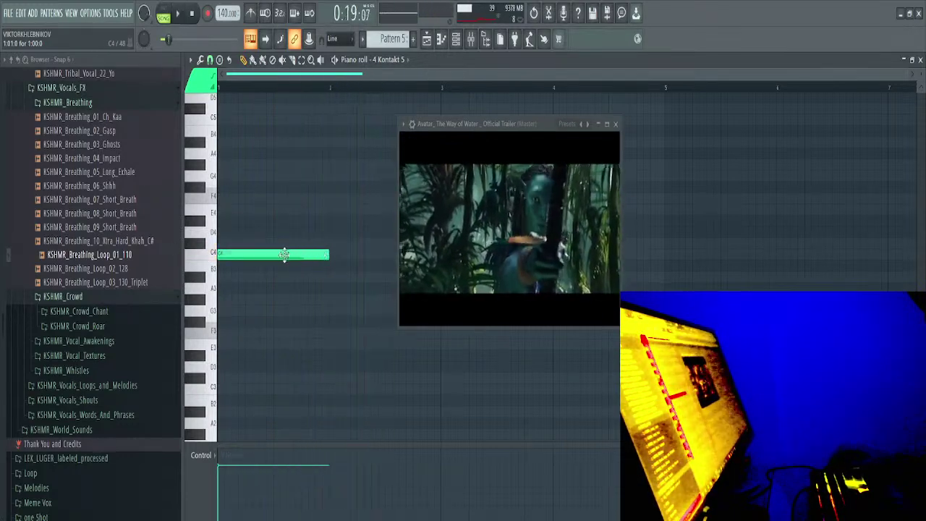
{"action": "right_click", "coordinate": [299, 254]}
Try a one-bar D#4 note at bar 1 against the trailer and delete it
{"action": "left_click", "coordinate": [241, 222]}
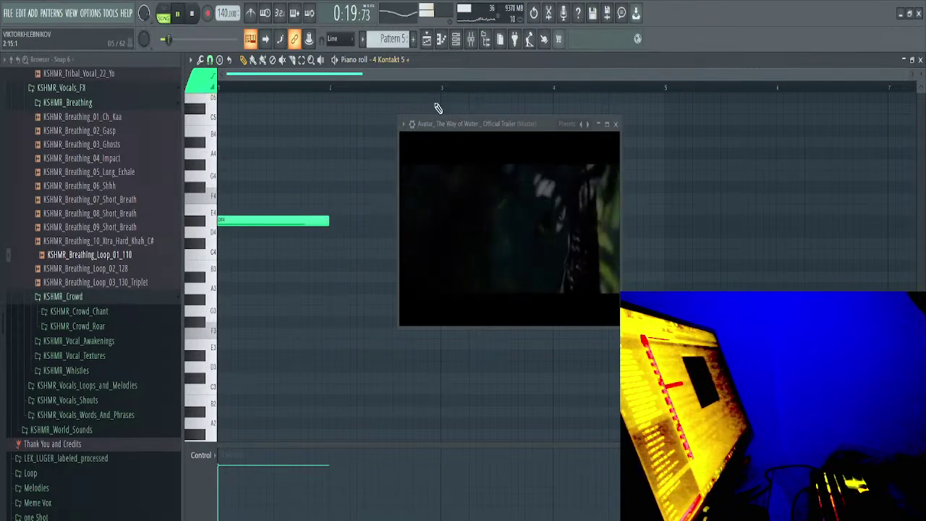
{"action": "key", "text": "space"}
{"action": "key", "text": "space"}
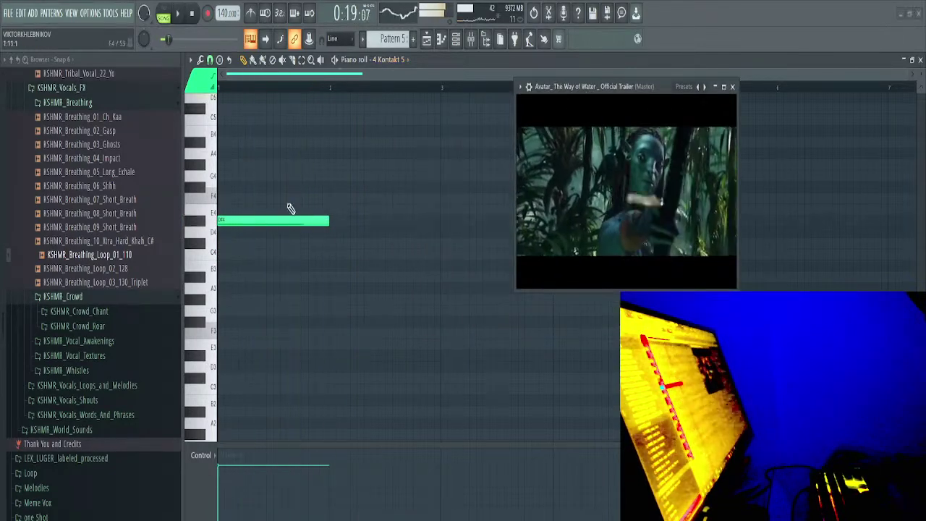
{"action": "right_click", "coordinate": [251, 221]}
Try one-bar notes at D4, C#4 and D#4 in turn, deleting each one
{"action": "left_click", "coordinate": [199, 232]}
{"action": "left_click", "coordinate": [220, 233]}
{"action": "right_click", "coordinate": [228, 236]}
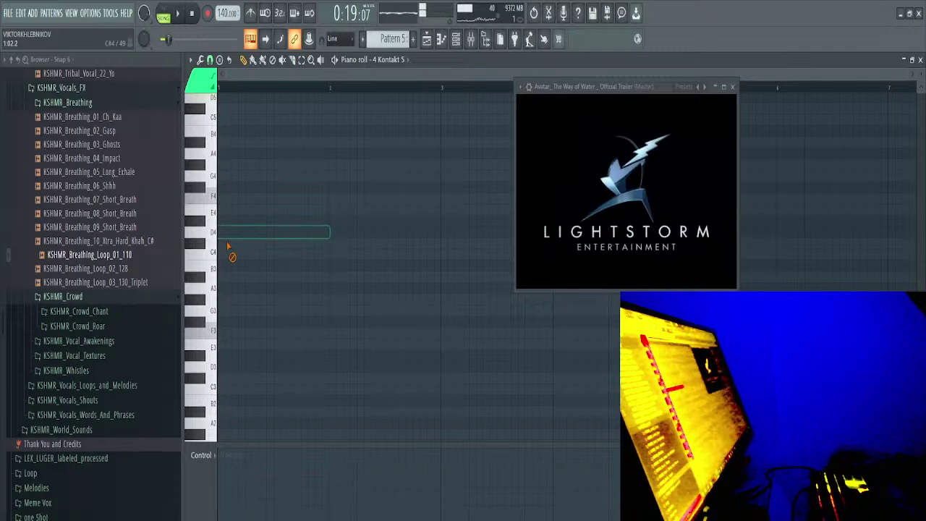
{"action": "left_click", "coordinate": [222, 246]}
{"action": "right_click", "coordinate": [239, 242]}
{"action": "left_click", "coordinate": [242, 222]}
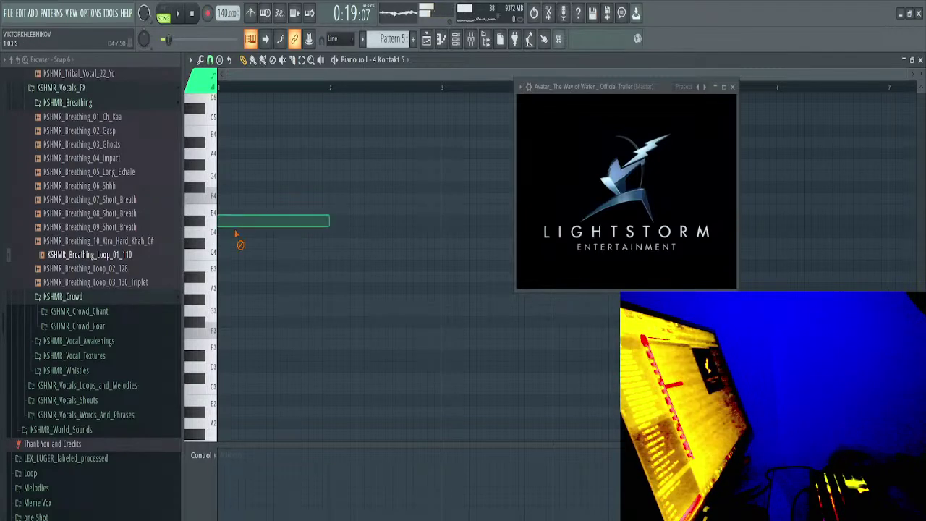
{"action": "right_click", "coordinate": [244, 220]}
Place a one-bar F#4 note at bar 1, play it against the trailer, and bring up the channel rack
{"action": "left_click", "coordinate": [242, 187]}
{"action": "key", "text": "space"}
{"action": "left_click", "coordinate": [458, 38]}
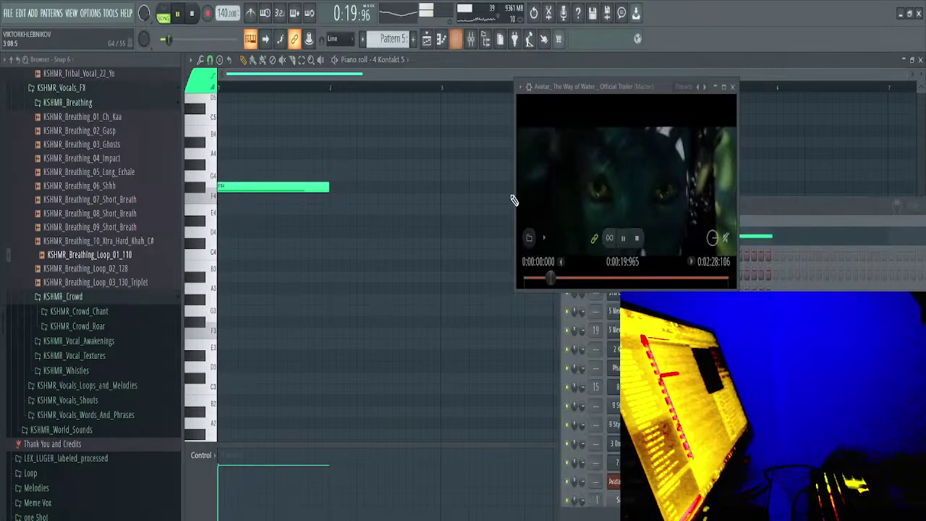
{"action": "left_click_drag", "start_coordinate": [616, 87], "coordinate": [509, 76]}
{"action": "key", "text": "space"}
Reopen the Kontakt window, load SUBSTANCE's 034. Run Like Floyd preset, and audition it
{"action": "left_click", "coordinate": [637, 238]}
{"action": "left_click", "coordinate": [700, 152]}
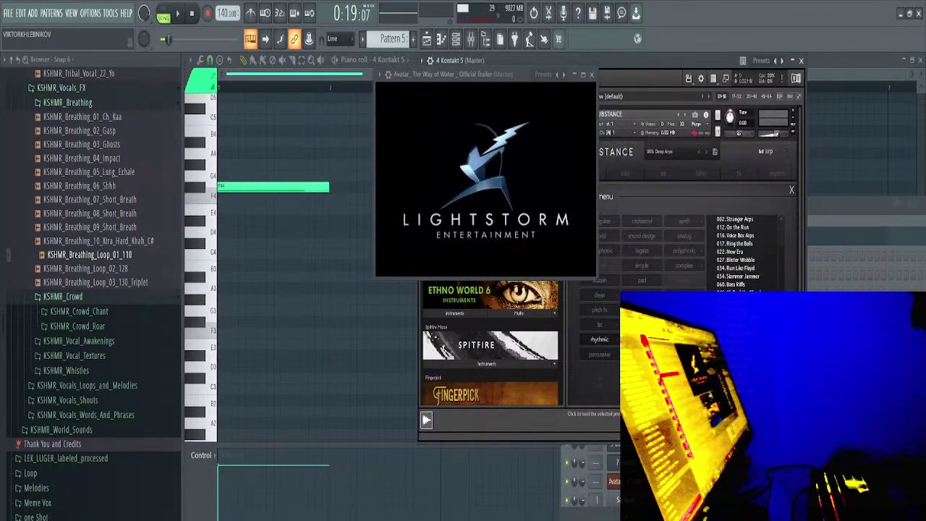
{"action": "key", "text": "z"}
{"action": "left_click", "coordinate": [740, 293]}
{"action": "key", "text": "z"}
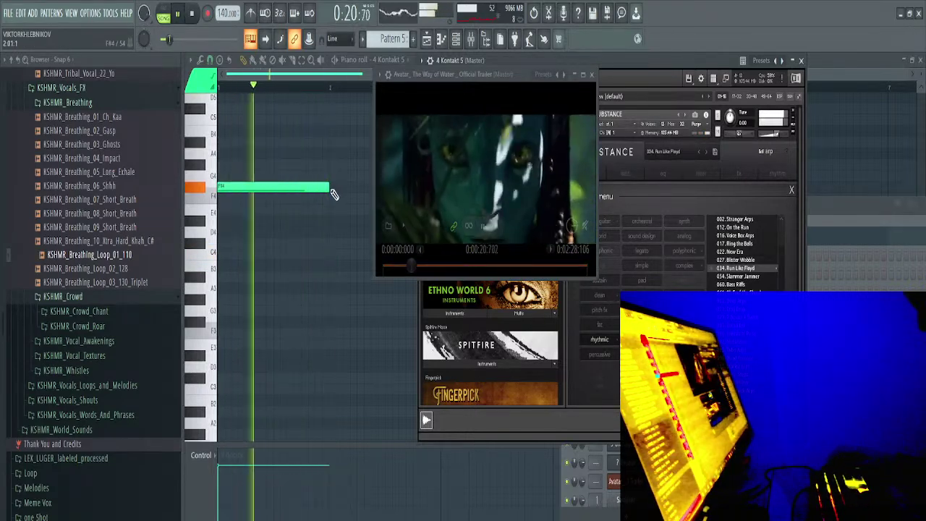
Lengthen the F#4 note to two bars with the trailer video moved clear of it, and reopen the Kontakt window
{"action": "left_click_drag", "start_coordinate": [330, 189], "coordinate": [397, 188]}
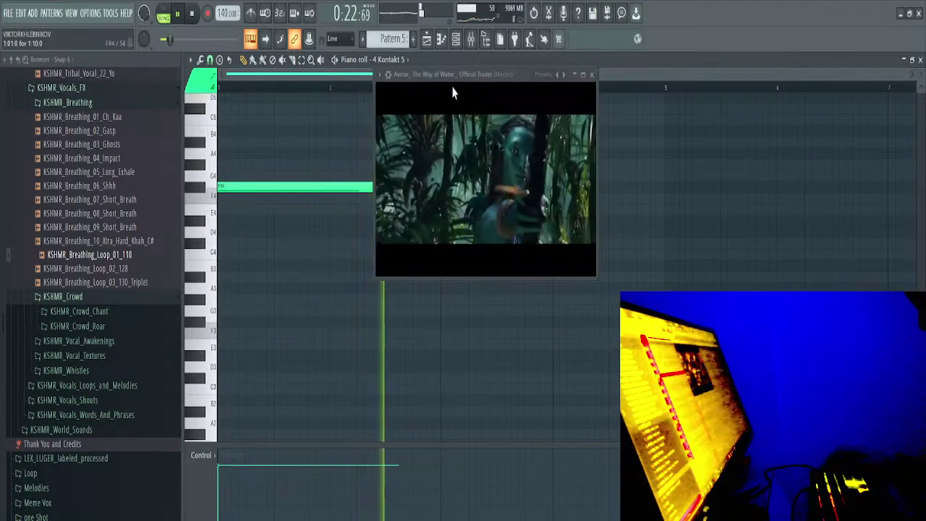
{"action": "left_click_drag", "start_coordinate": [448, 78], "coordinate": [558, 87]}
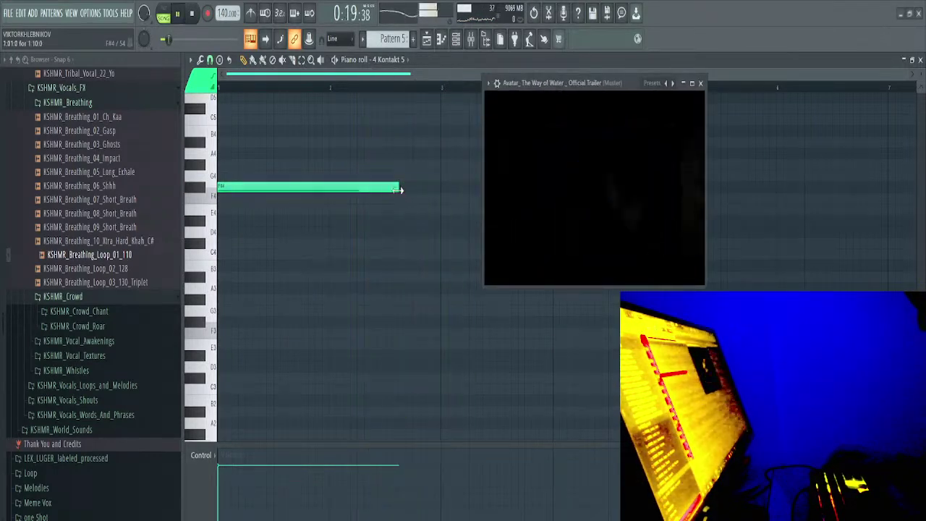
{"action": "left_click_drag", "start_coordinate": [399, 189], "coordinate": [440, 189]}
{"action": "right_click", "coordinate": [392, 61]}
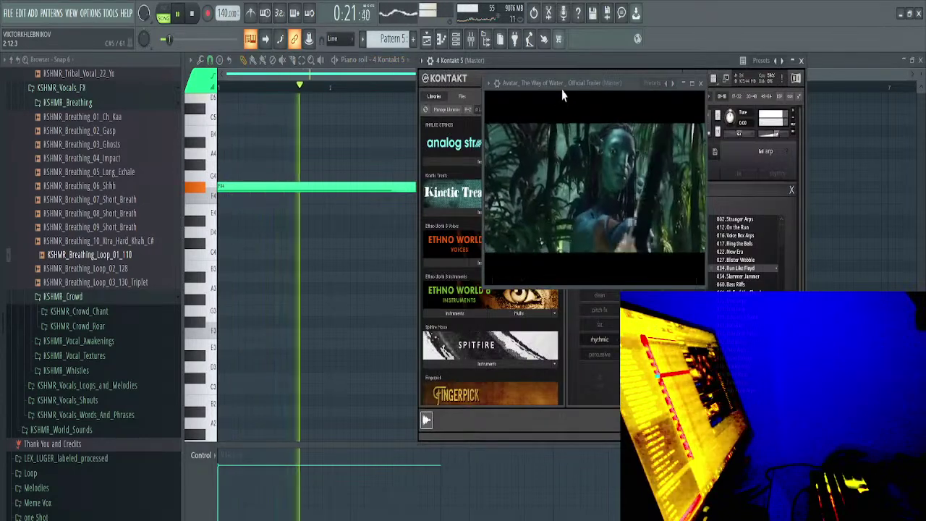
Try SUBSTANCE's 002. Stranger Arps preset, load 016. Voice Box Arps, and play it against the trailer with the video moved clear of Kontakt
{"action": "left_click_drag", "start_coordinate": [562, 87], "coordinate": [330, 120]}
{"action": "key", "text": "space"}
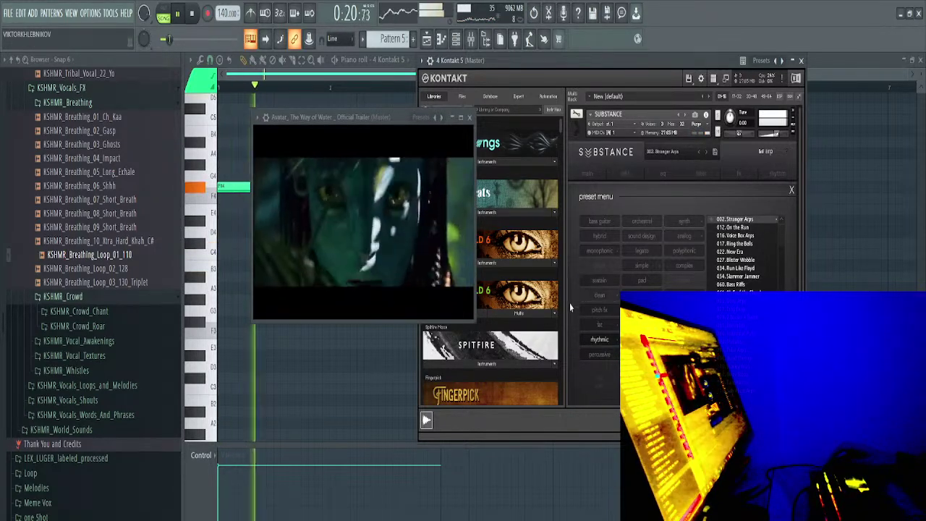
{"action": "key", "text": "space"}
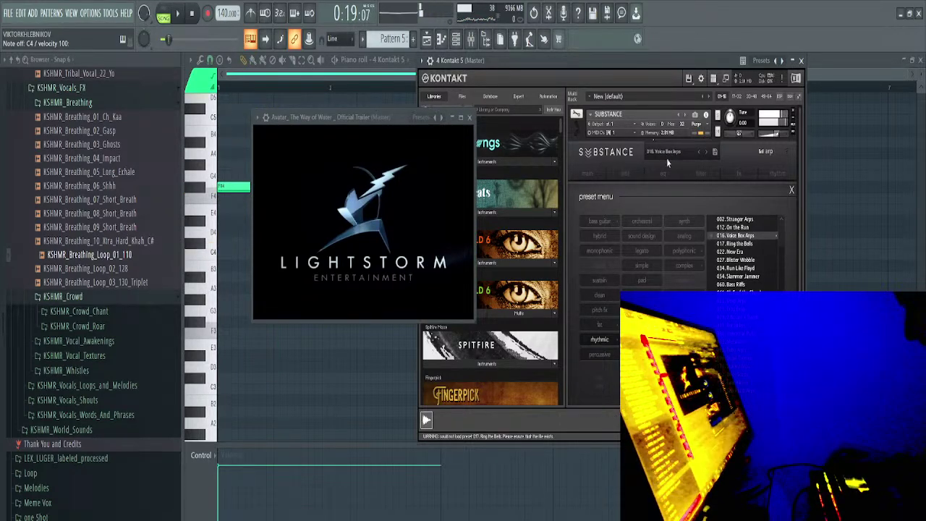
{"action": "key", "text": "space"}
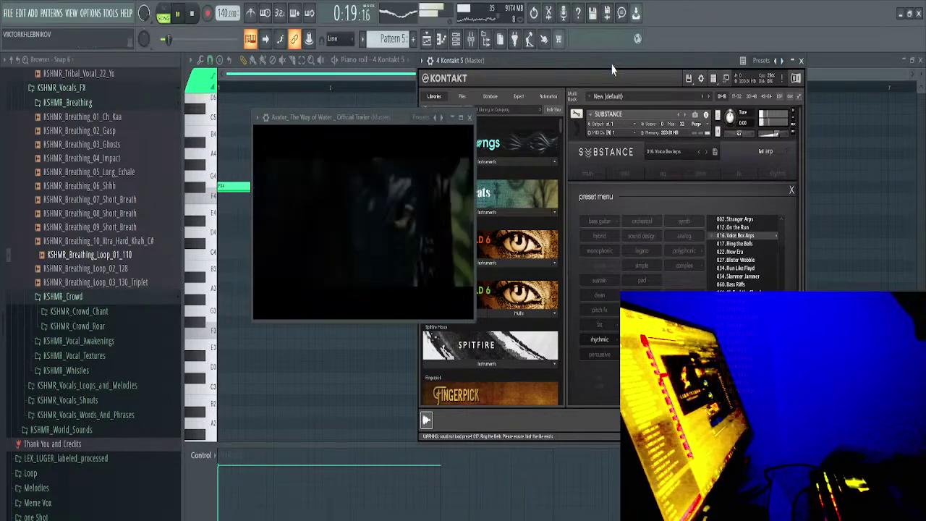
{"action": "left_click_drag", "start_coordinate": [352, 118], "coordinate": [344, 241]}
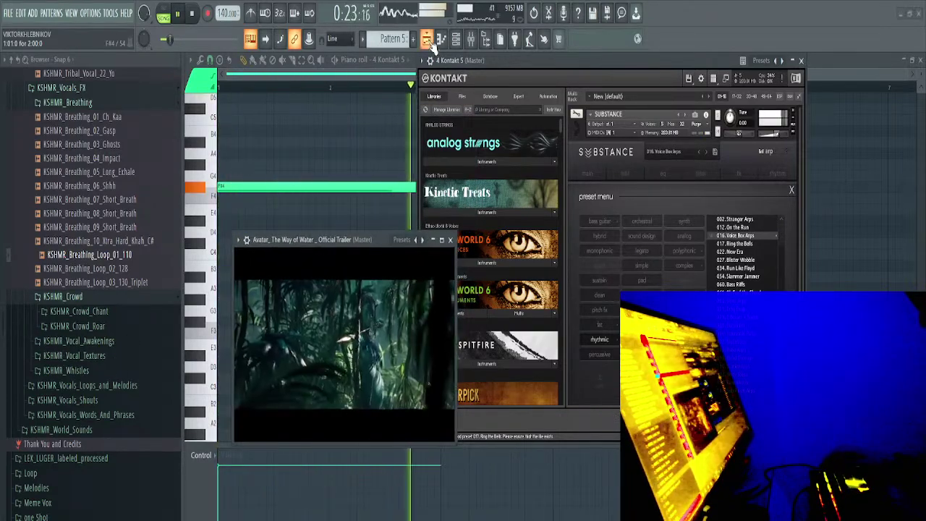
Route the KSHMR_Breathing_Loop_01_110 clip to its own mixer track and add Fruity Reeverb 2 with the wet level at 125%
{"action": "left_click", "coordinate": [430, 42]}
{"action": "key", "text": "space"}
{"action": "key", "text": "space"}
{"action": "double_click", "coordinate": [576, 266]}
{"action": "key", "text": "space"}
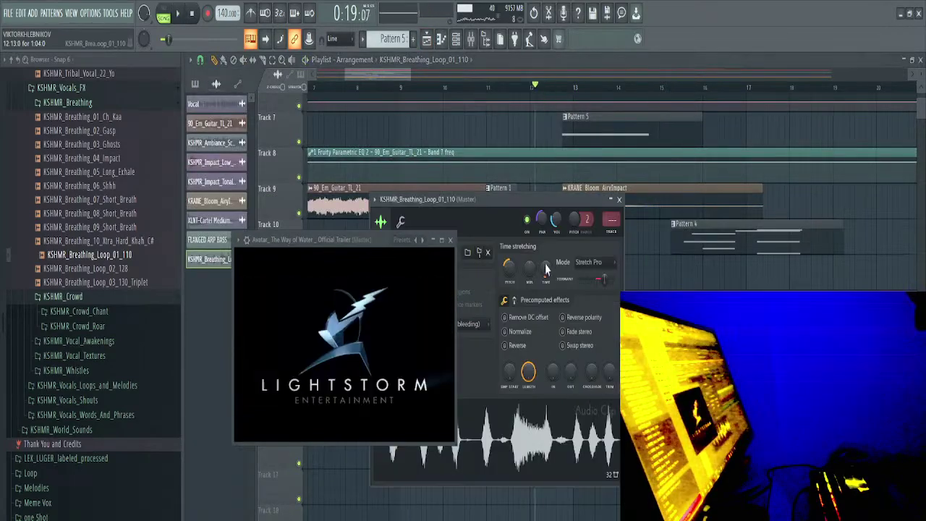
{"action": "left_click", "coordinate": [614, 233]}
{"action": "left_click", "coordinate": [854, 270]}
{"action": "left_click", "coordinate": [843, 244]}
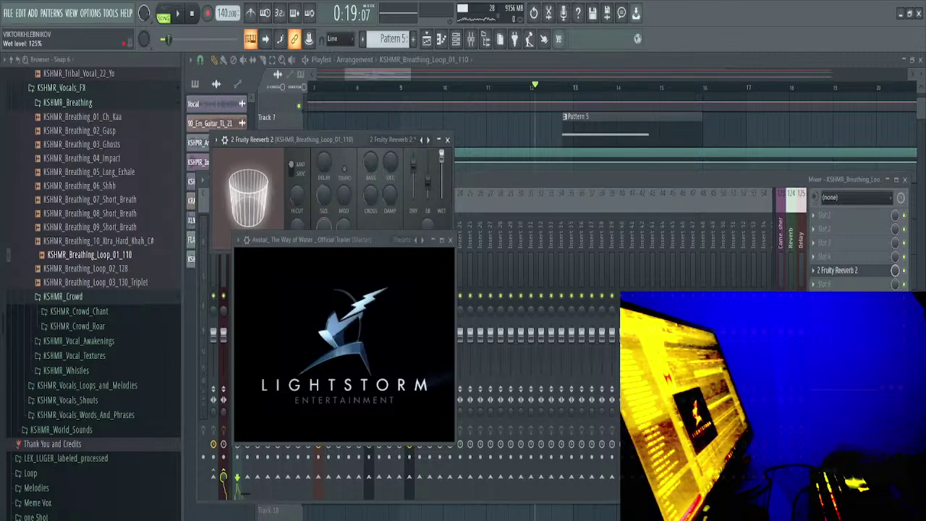
Set the breathing loop reverb's dry level to 35% during playback, and replay the section in the playlist
{"action": "key", "text": "space"}
{"action": "left_click_drag", "start_coordinate": [417, 169], "coordinate": [416, 200]}
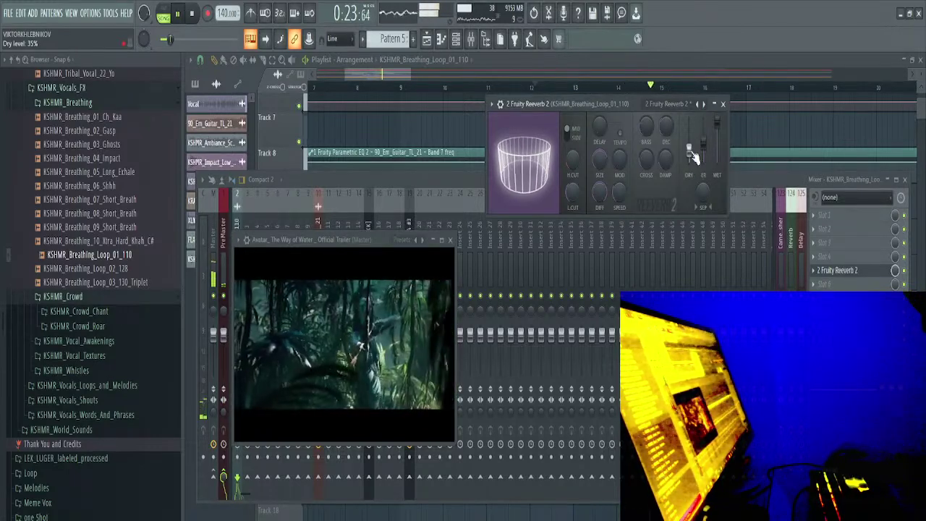
{"action": "left_click", "coordinate": [539, 87]}
{"action": "left_click", "coordinate": [405, 80]}
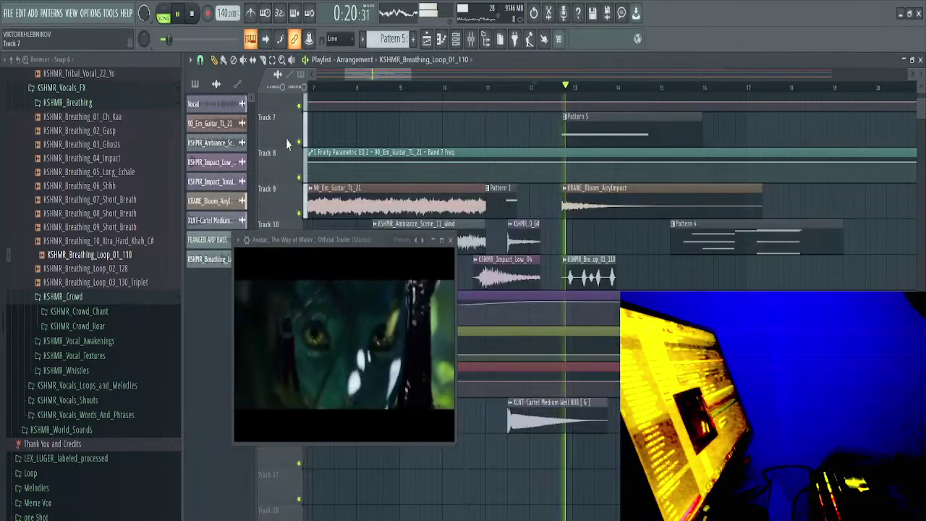
Browse KSHMR_World_Sounds to the KSHMR_India folder and audition its sitar samples
{"action": "left_click", "coordinate": [58, 103]}
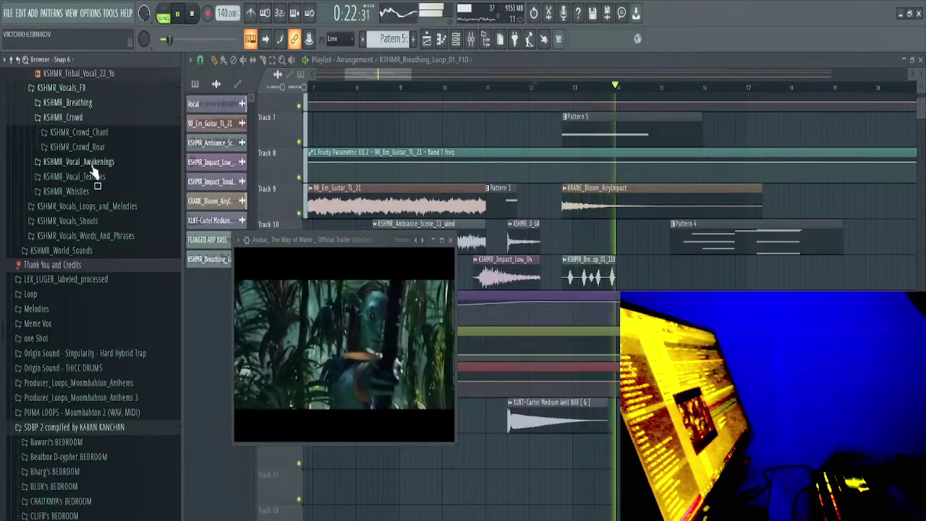
{"action": "left_click", "coordinate": [97, 253]}
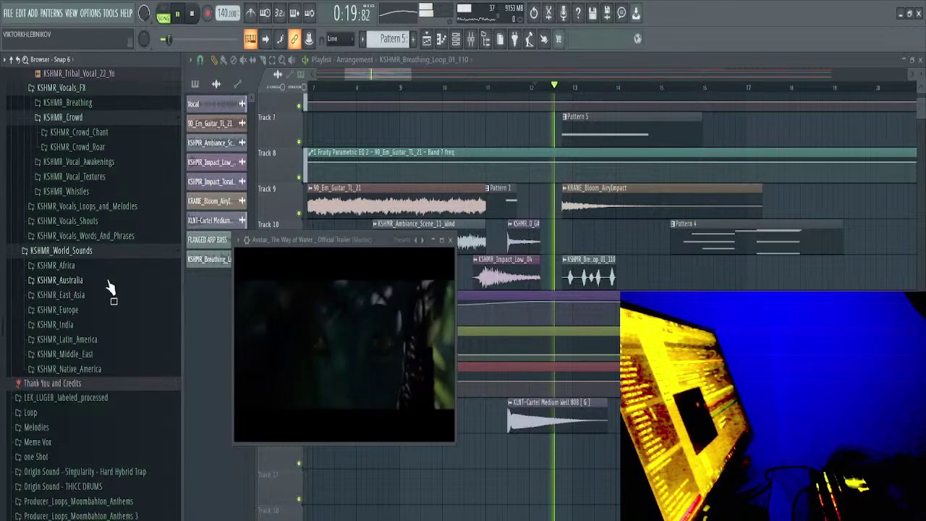
{"action": "scroll", "coordinate": [96, 264], "scroll_direction": "down", "scroll_amount": 2}
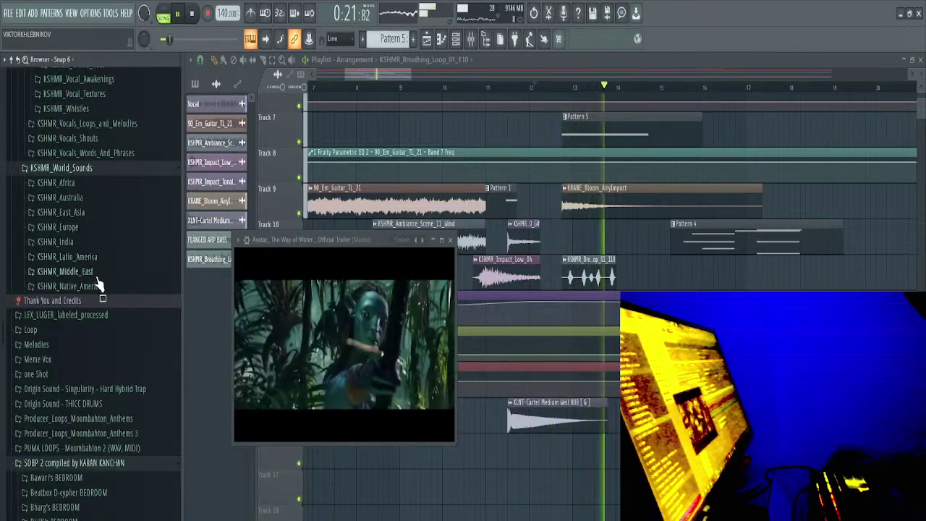
{"action": "left_click", "coordinate": [81, 197]}
{"action": "left_click", "coordinate": [92, 281]}
{"action": "scroll", "coordinate": [89, 279], "scroll_direction": "down", "scroll_amount": 3}
{"action": "left_click", "coordinate": [90, 262]}
{"action": "left_click", "coordinate": [95, 270]}
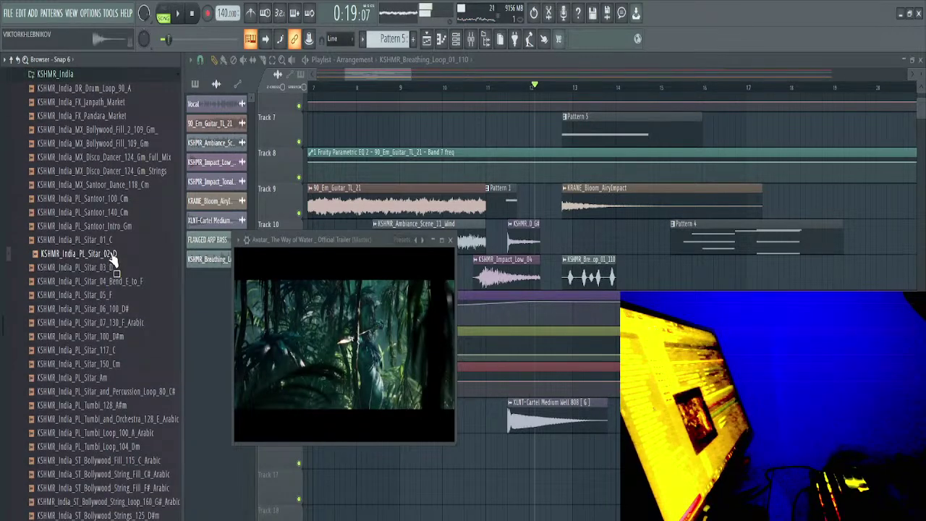
Place KSHMR_India_PL_Sitar_02_D in the playlist at bar 15, in the row just below Pattern 4, and play it back
{"action": "left_click_drag", "start_coordinate": [114, 258], "coordinate": [666, 301]}
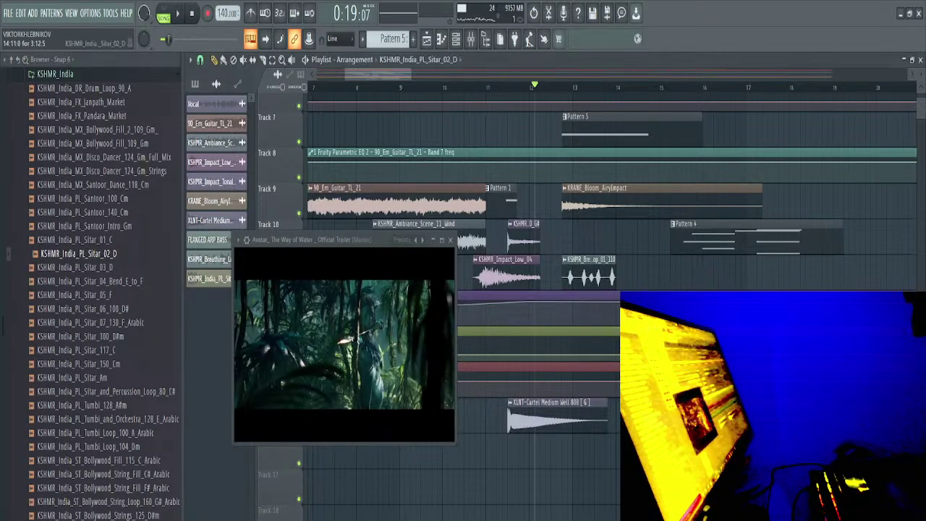
{"action": "scroll", "coordinate": [666, 417], "scroll_direction": "up", "scroll_amount": 3}
{"action": "right_click", "coordinate": [665, 416], "text": "alt"}
{"action": "right_click", "coordinate": [658, 416], "text": "alt"}
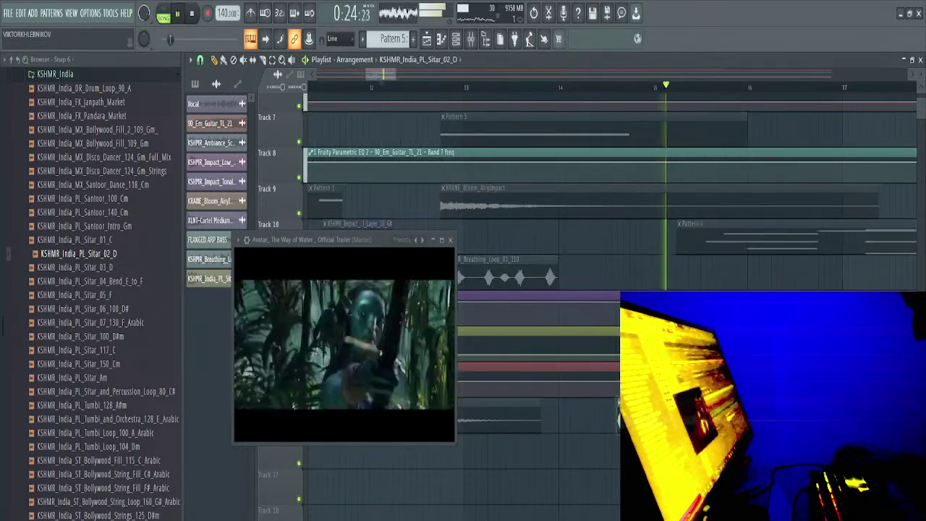
{"action": "key", "text": "c"}
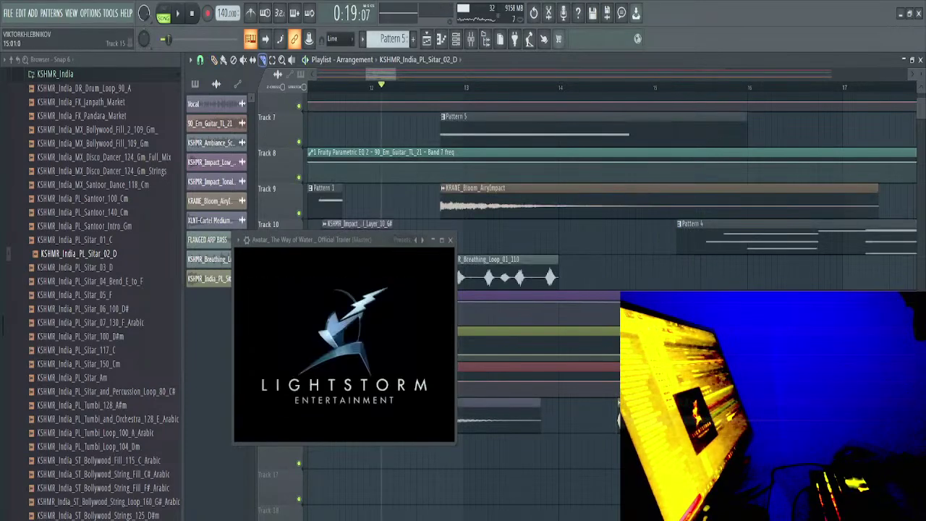
{"action": "key", "text": "space"}
{"action": "left_click_drag", "start_coordinate": [679, 416], "coordinate": [680, 283]}
Set the sitar sample's time stretching mode to Auto and route it to a free mixer track
{"action": "double_click", "coordinate": [681, 283]}
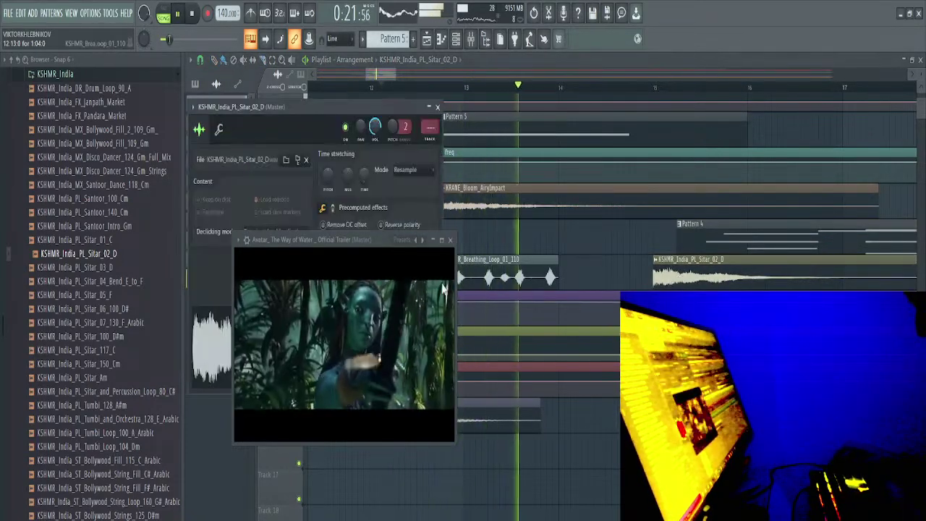
{"action": "left_click_drag", "start_coordinate": [292, 132], "coordinate": [617, 123]}
{"action": "key", "text": "space"}
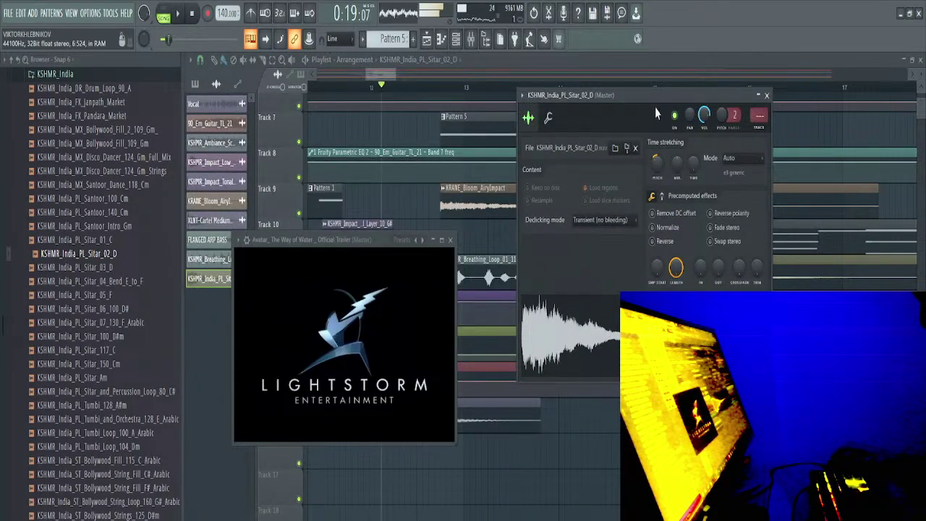
{"action": "left_click_drag", "start_coordinate": [652, 100], "coordinate": [573, 177]}
{"action": "left_click", "coordinate": [679, 201]}
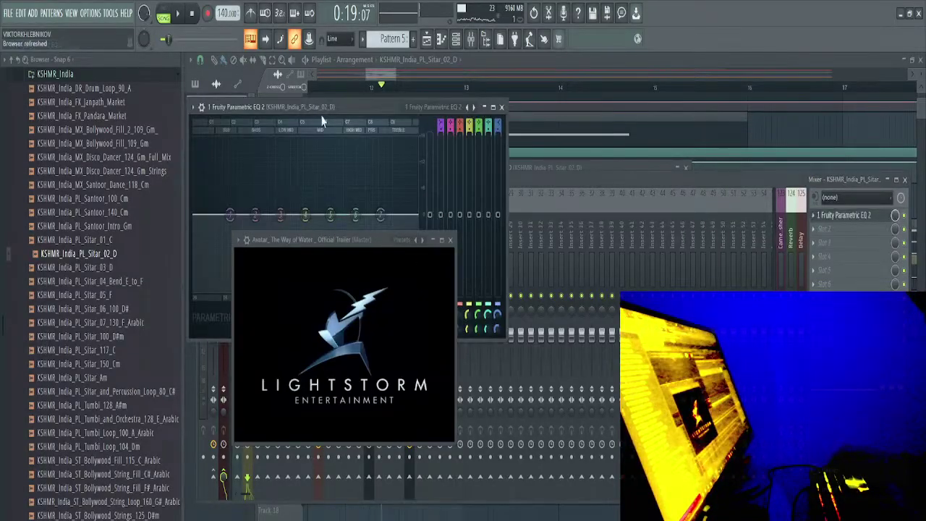
Shape the sitar in Fruity Parametric EQ 2 with a band 1 low cut and band 7 at -18.0 dB, 2050 Hz, during playback
{"action": "left_click_drag", "start_coordinate": [318, 106], "coordinate": [684, 106]}
{"action": "key", "text": "space"}
{"action": "left_click_drag", "start_coordinate": [599, 211], "coordinate": [671, 287]}
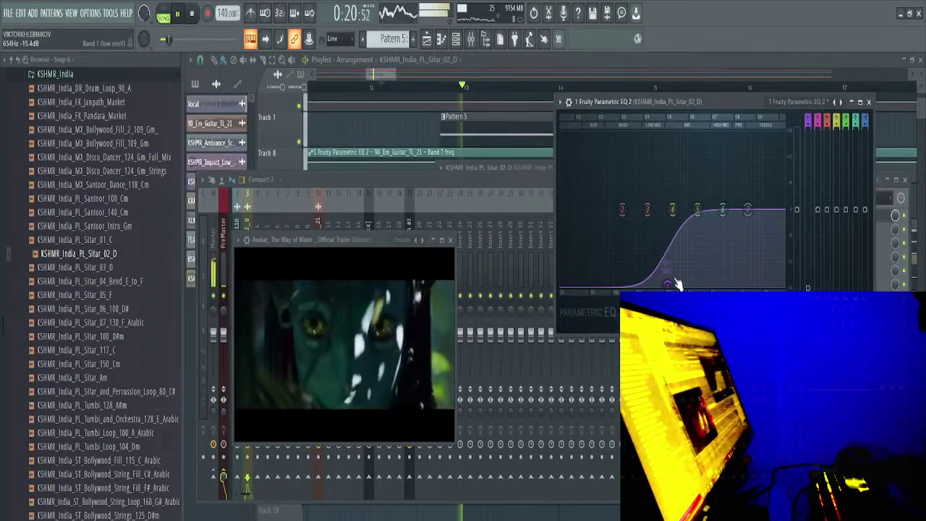
{"action": "left_click_drag", "start_coordinate": [758, 230], "coordinate": [711, 284]}
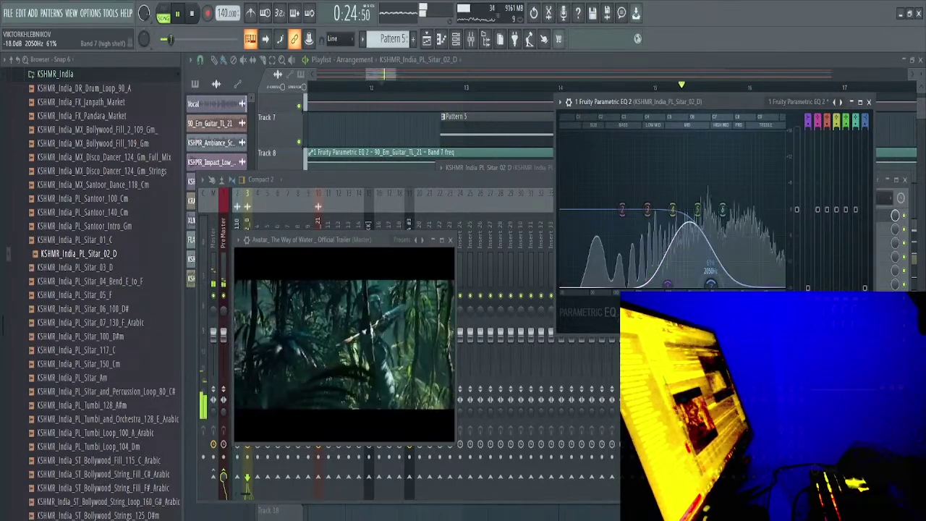
{"action": "left_click", "coordinate": [388, 74]}
{"action": "left_click", "coordinate": [388, 74]}
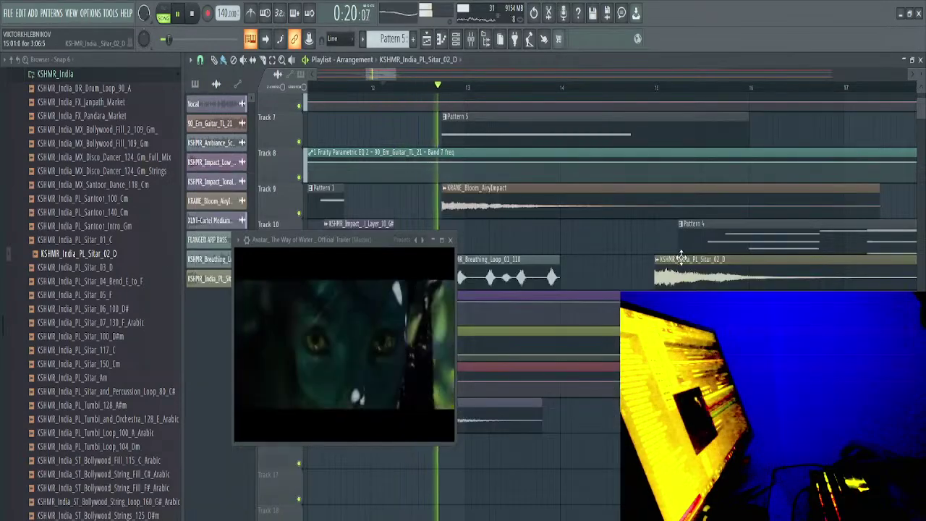
Try the sitar clip earlier at about 14:05, playing it against the trailer from bar 14
{"action": "scroll", "coordinate": [655, 231], "scroll_direction": "up", "scroll_amount": 2}
{"action": "left_click", "coordinate": [503, 87]}
{"action": "scroll", "coordinate": [647, 278], "scroll_direction": "up", "scroll_amount": 2}
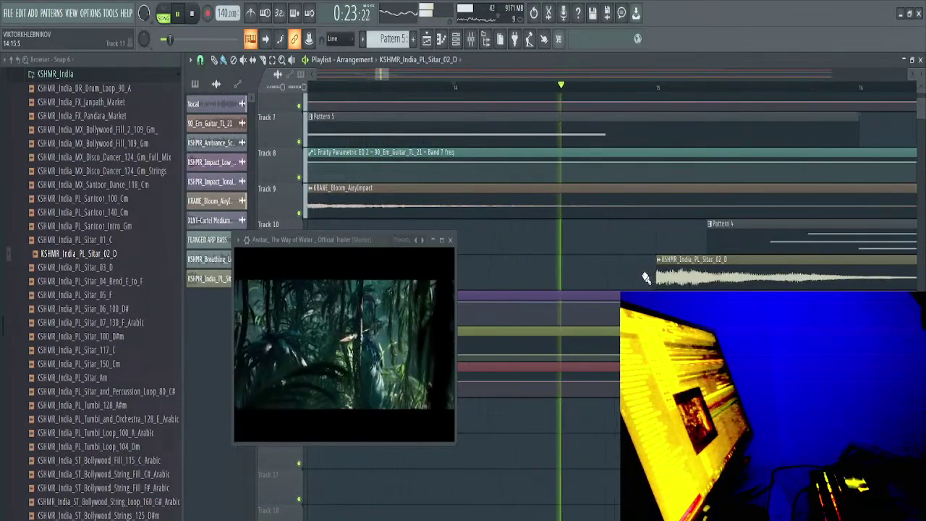
{"action": "key", "text": "space"}
{"action": "left_click_drag", "start_coordinate": [696, 281], "coordinate": [546, 281]}
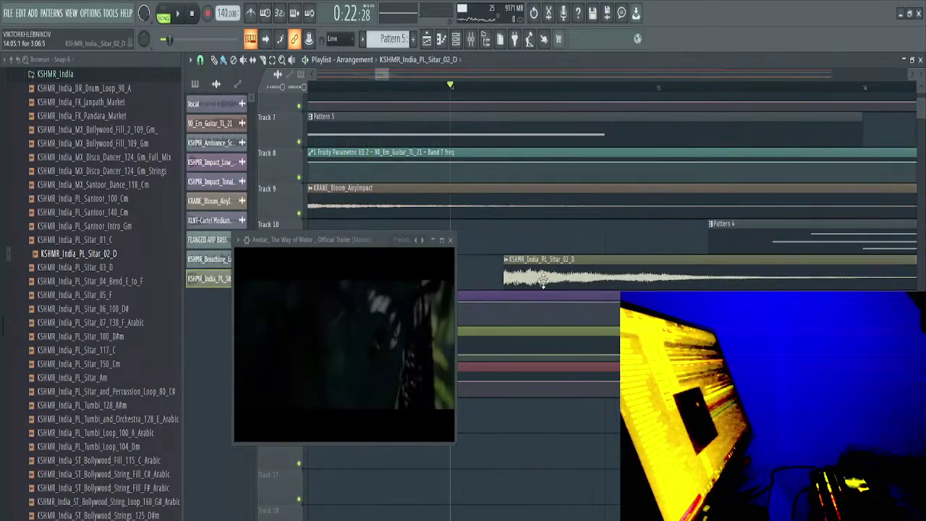
{"action": "key", "text": "space"}
{"action": "key", "text": "space"}
{"action": "key", "text": "space"}
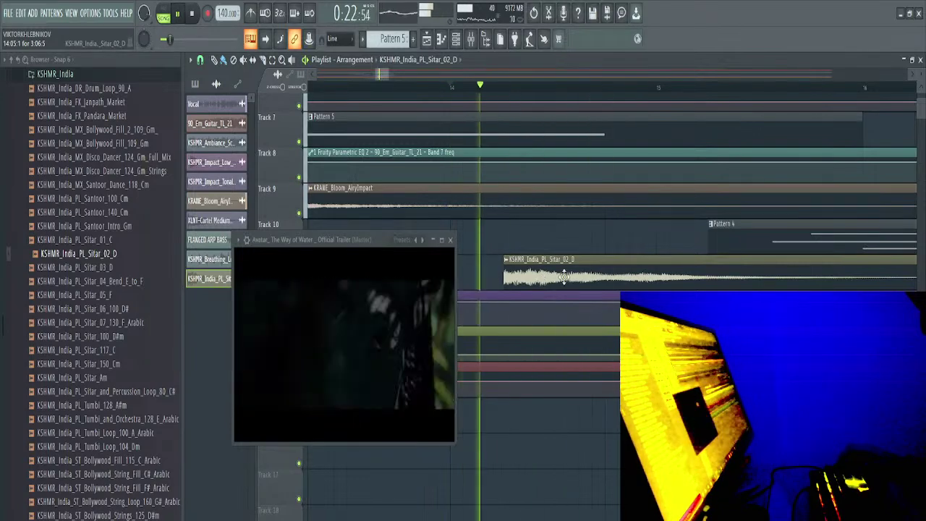
Try the sitar clip at 14:11 and 14:15 in turn, playing each position against the trailer
{"action": "left_click_drag", "start_coordinate": [576, 282], "coordinate": [641, 280]}
{"action": "key", "text": "space"}
{"action": "key", "text": "space"}
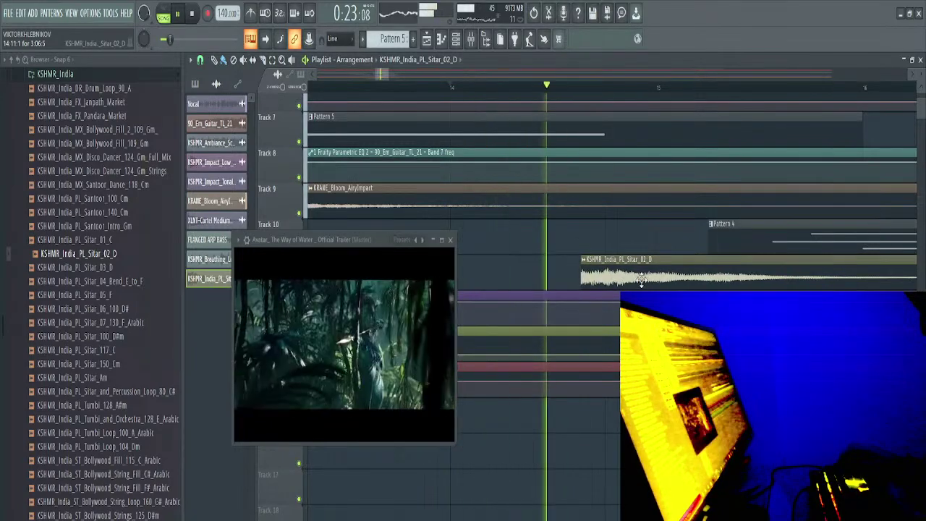
{"action": "left_click_drag", "start_coordinate": [641, 282], "coordinate": [682, 277]}
{"action": "key", "text": "space"}
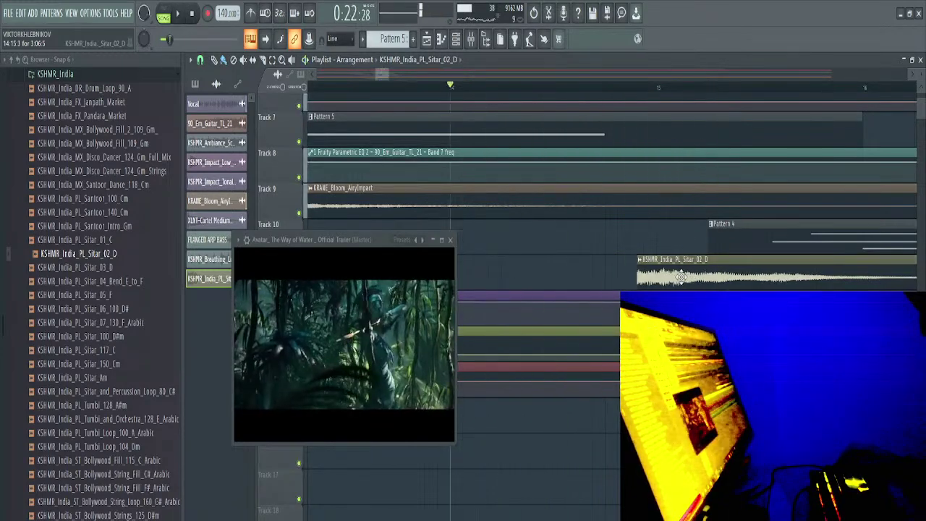
Move the sitar clip to about 15:04, aligned with the start of Pattern 4, while checking it against the trailer
{"action": "left_click_drag", "start_coordinate": [681, 277], "coordinate": [701, 278]}
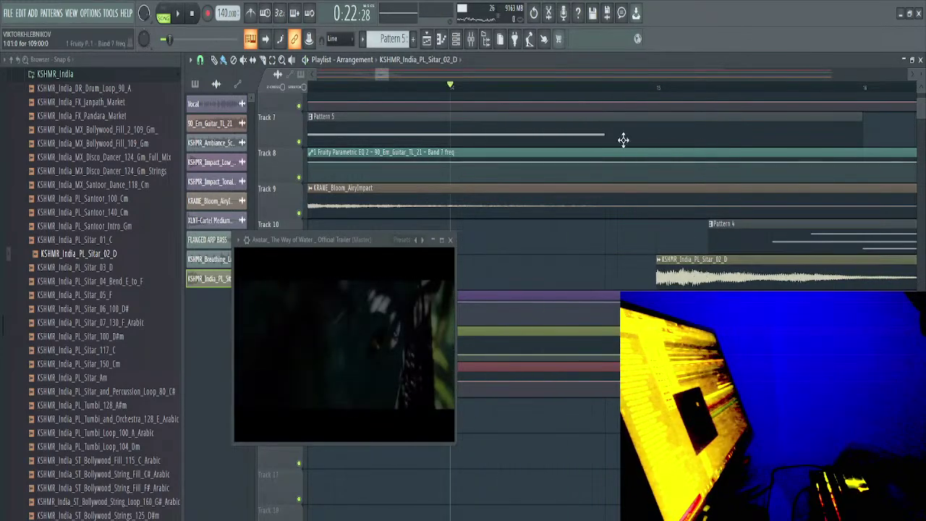
{"action": "key", "text": "space"}
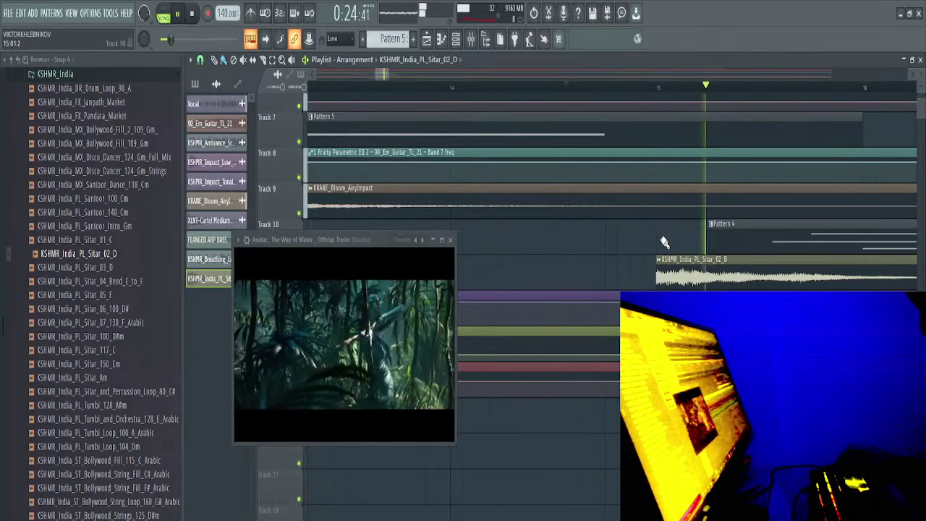
{"action": "left_click_drag", "start_coordinate": [697, 257], "coordinate": [743, 274]}
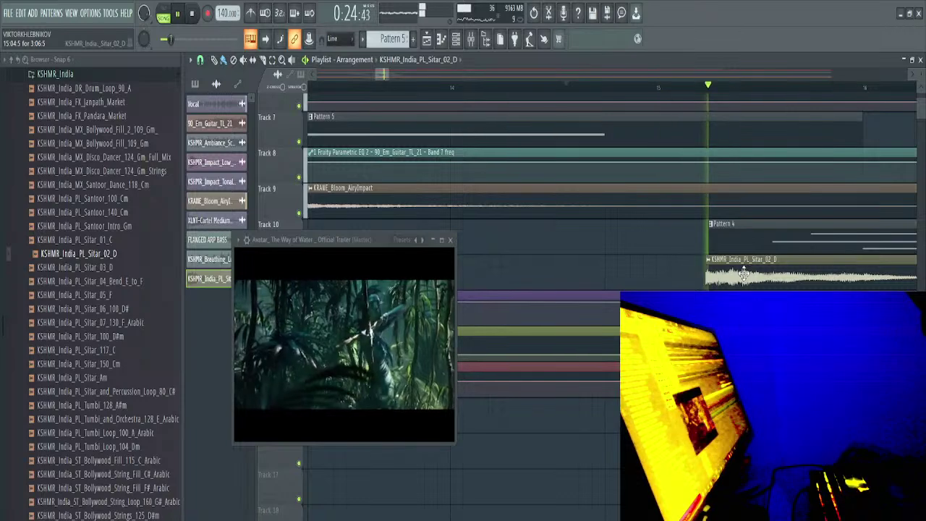
Shift the sitar sample's pitch by about -570 cents and raise the low cut in its Fruity Parametric EQ 2
{"action": "double_click", "coordinate": [749, 273]}
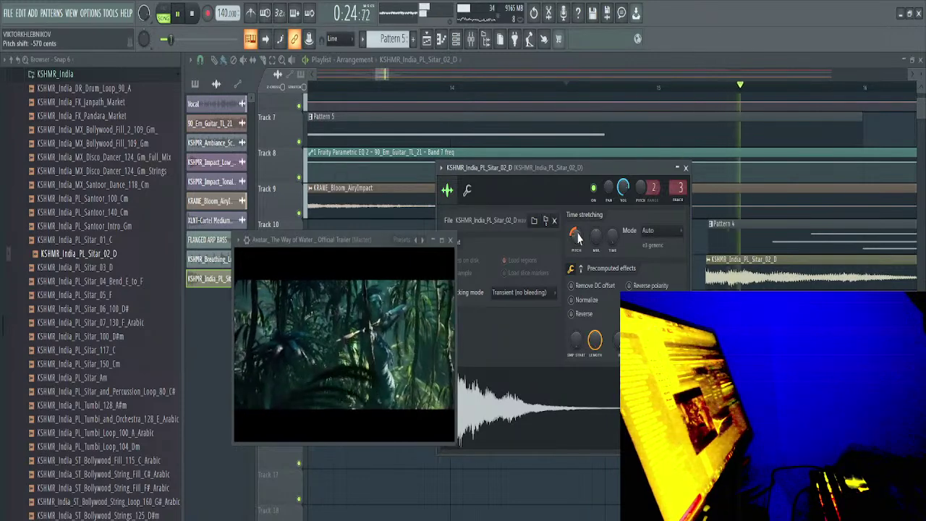
{"action": "left_click", "coordinate": [680, 188]}
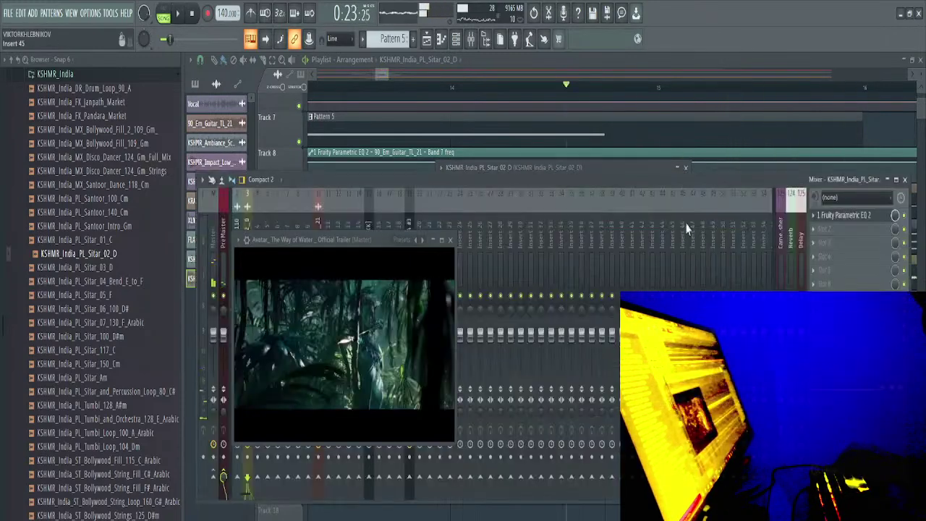
{"action": "left_click", "coordinate": [847, 216]}
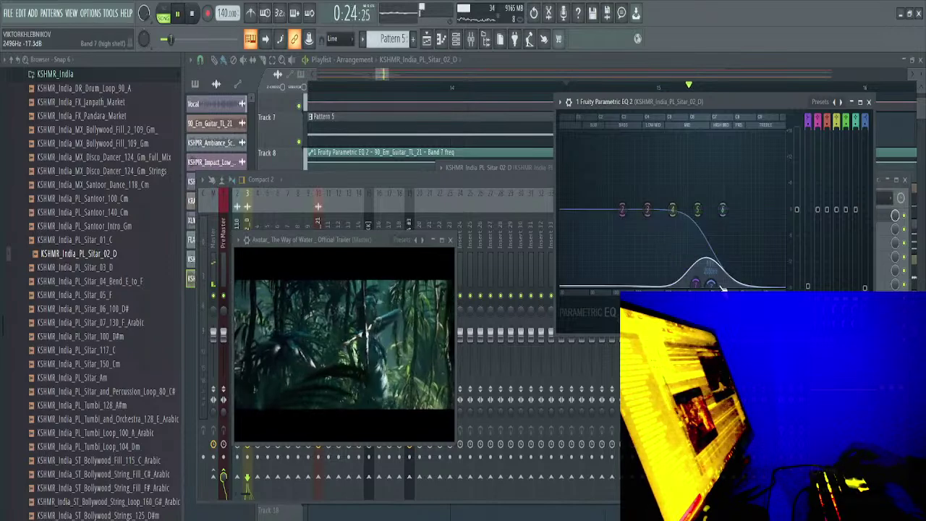
{"action": "left_click", "coordinate": [294, 137]}
Play the arrangement on past bar 17 and open Pattern 4's Nexus notes in the piano roll
{"action": "scroll", "coordinate": [565, 196], "scroll_direction": "down", "scroll_amount": 4}
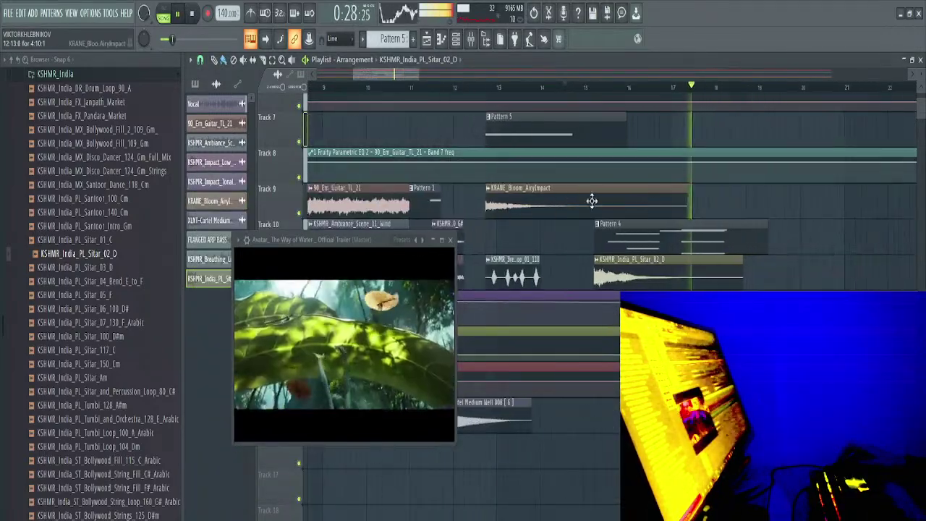
{"action": "scroll", "coordinate": [655, 212], "scroll_direction": "down", "scroll_amount": 2}
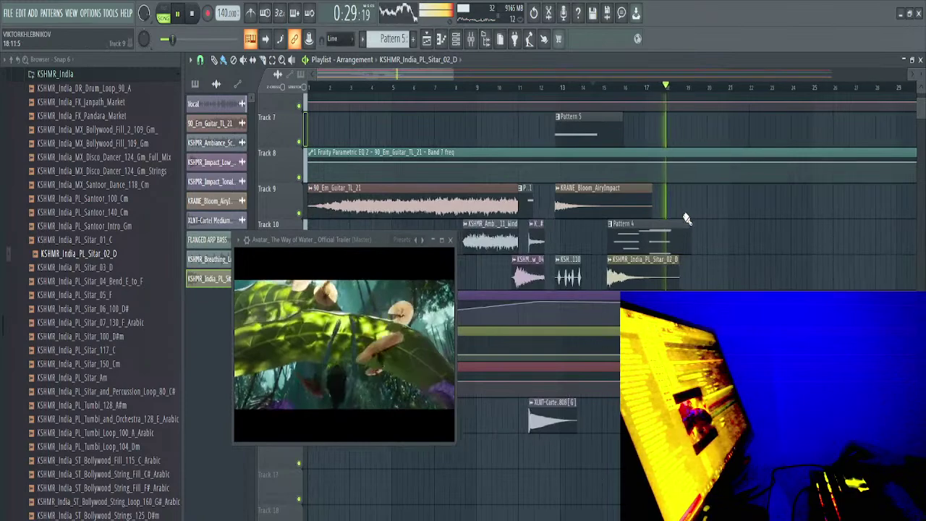
{"action": "double_click", "coordinate": [650, 235]}
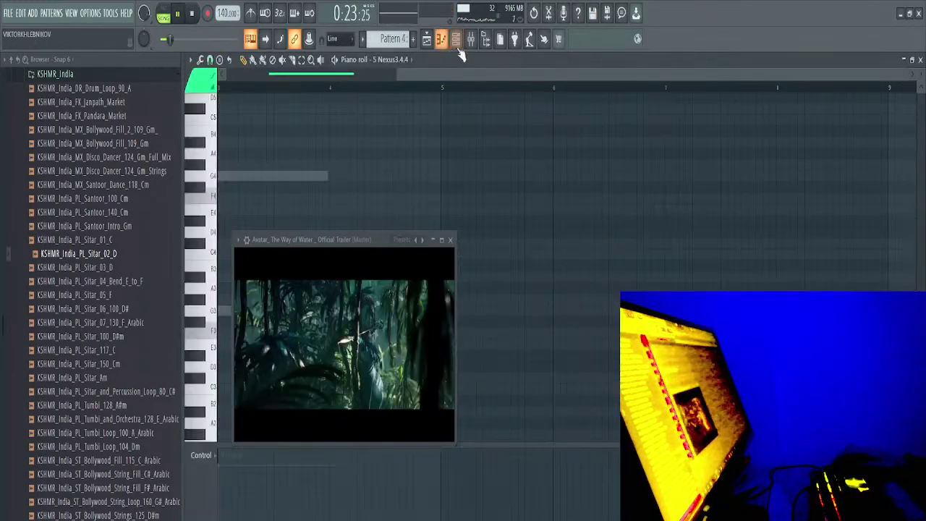
Open the 5 Nexus3.4.4 #2 synth (All Frequency Hail) from the channel rack and set its reverb mix to 38
{"action": "left_click", "coordinate": [457, 39]}
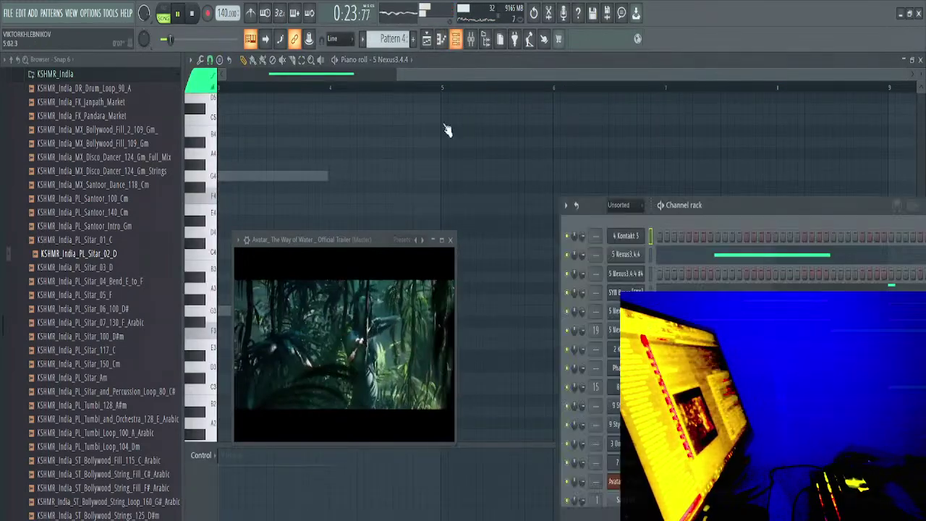
{"action": "left_click_drag", "start_coordinate": [336, 240], "coordinate": [198, 202]}
{"action": "left_click_drag", "start_coordinate": [718, 205], "coordinate": [471, 134]}
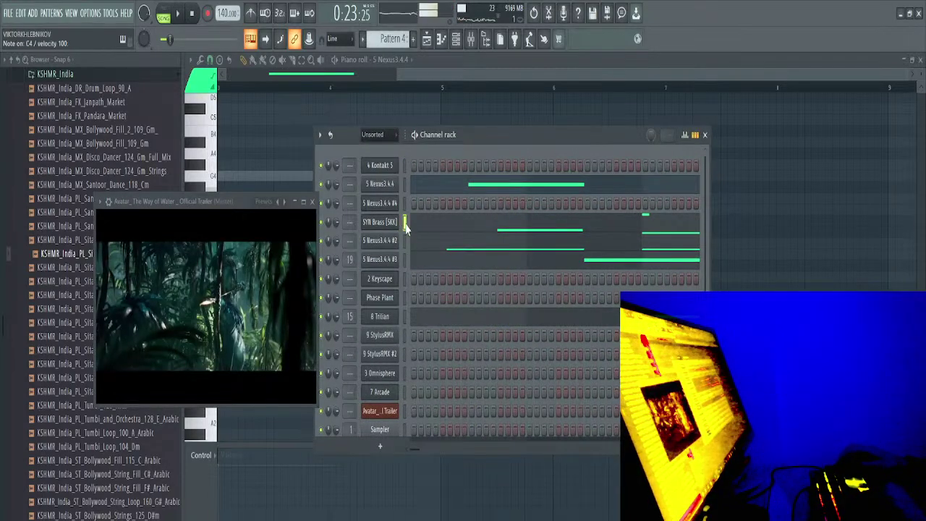
{"action": "left_click", "coordinate": [391, 245]}
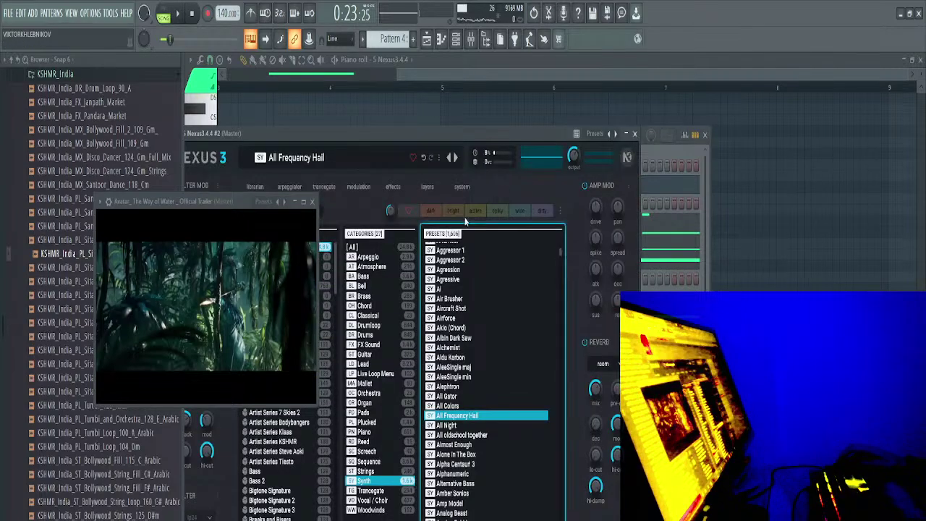
{"action": "left_click_drag", "start_coordinate": [445, 139], "coordinate": [631, 58]}
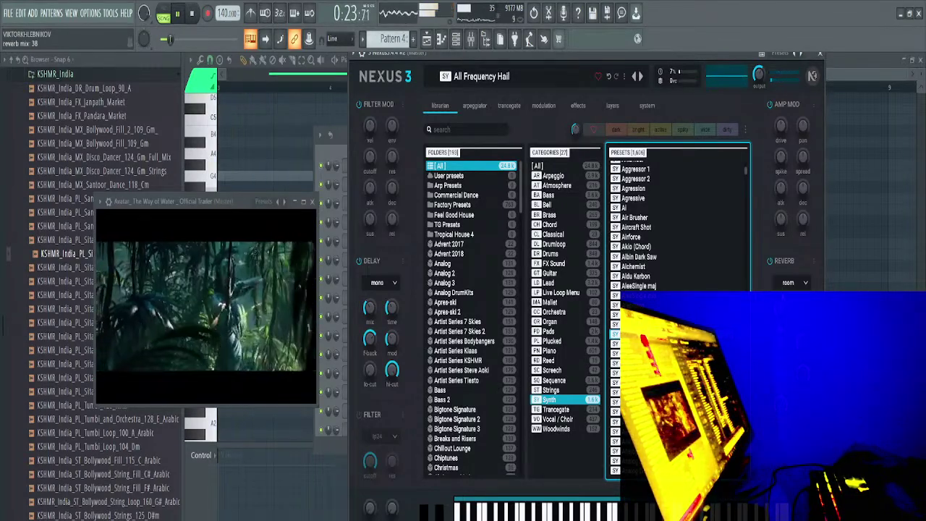
{"action": "left_click", "coordinate": [820, 55]}
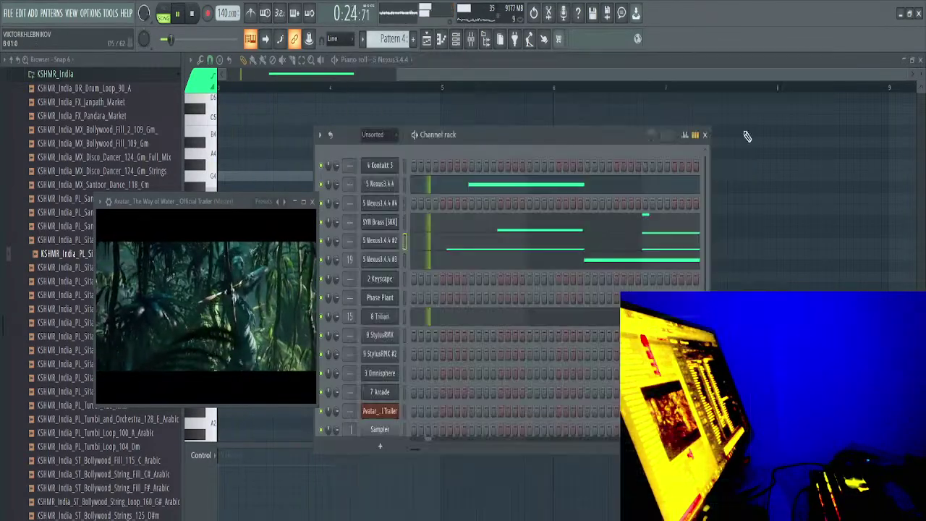
Delete the G4 note at bar 3 from Pattern 4's 5 Nexus3.4.4 #2 part and check the 8 Trilian note in playback
{"action": "left_click", "coordinate": [540, 243]}
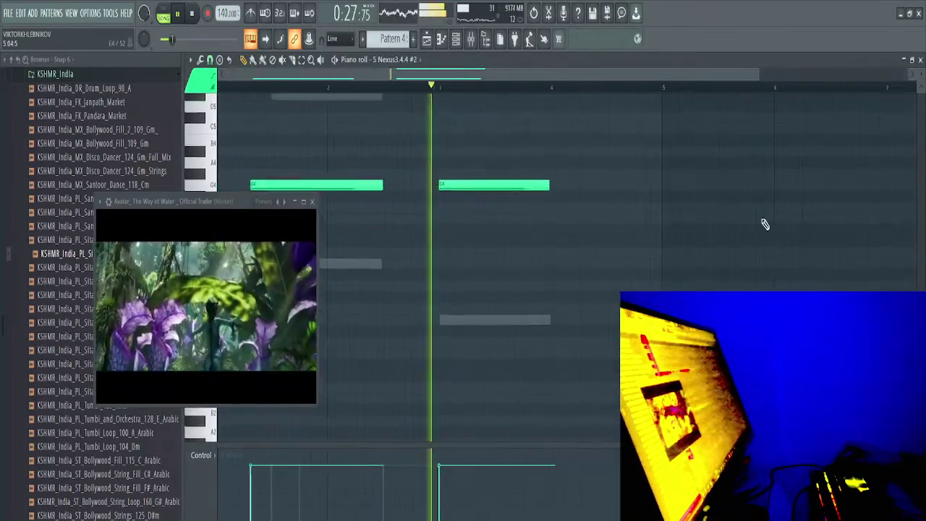
{"action": "right_click", "coordinate": [500, 186]}
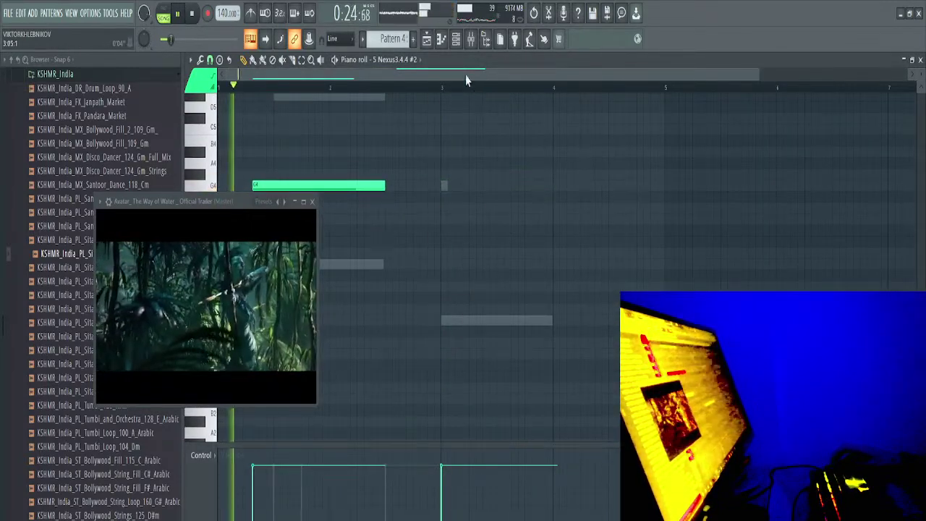
{"action": "double_click", "coordinate": [479, 320]}
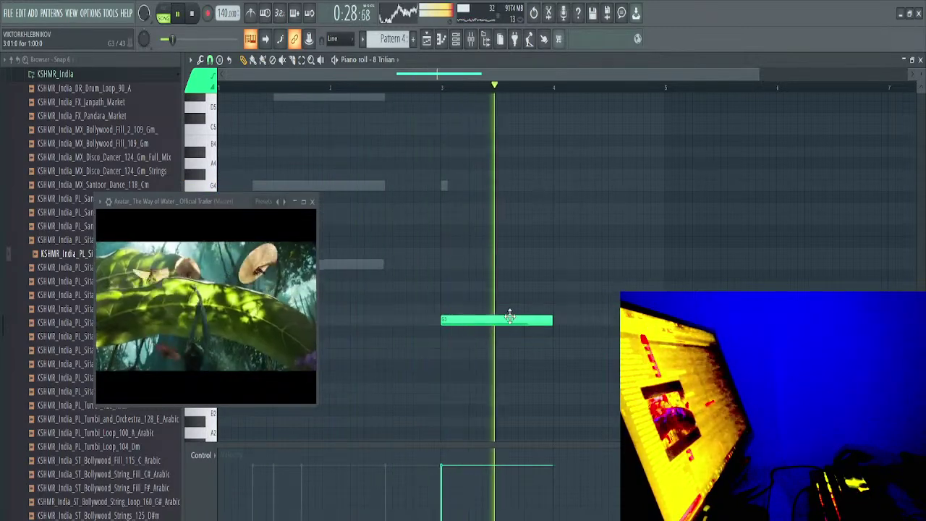
{"action": "key", "text": "space"}
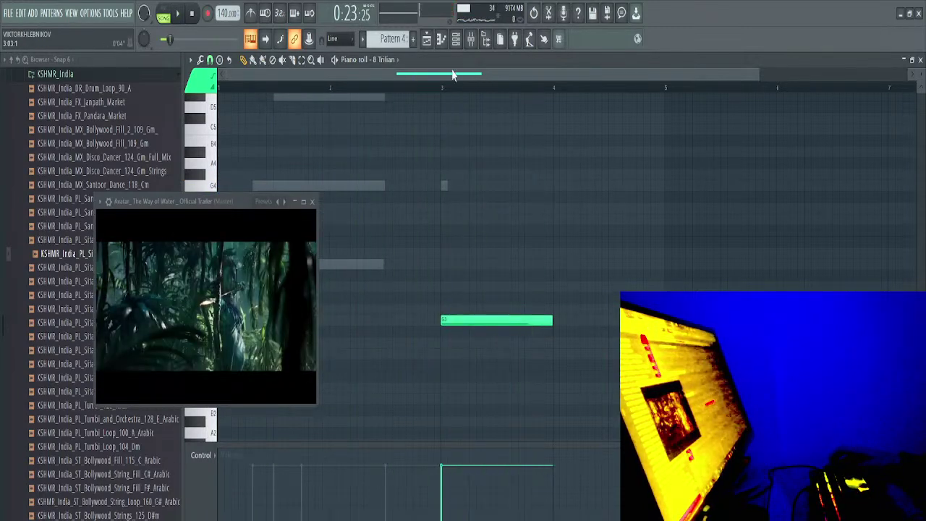
Check the SYN Brass and Nexus #3 notes, and delete the G5 note at bar 3 from the 5 Nexus3.4.4 #2 part
{"action": "left_click", "coordinate": [456, 44]}
{"action": "left_click", "coordinate": [530, 229]}
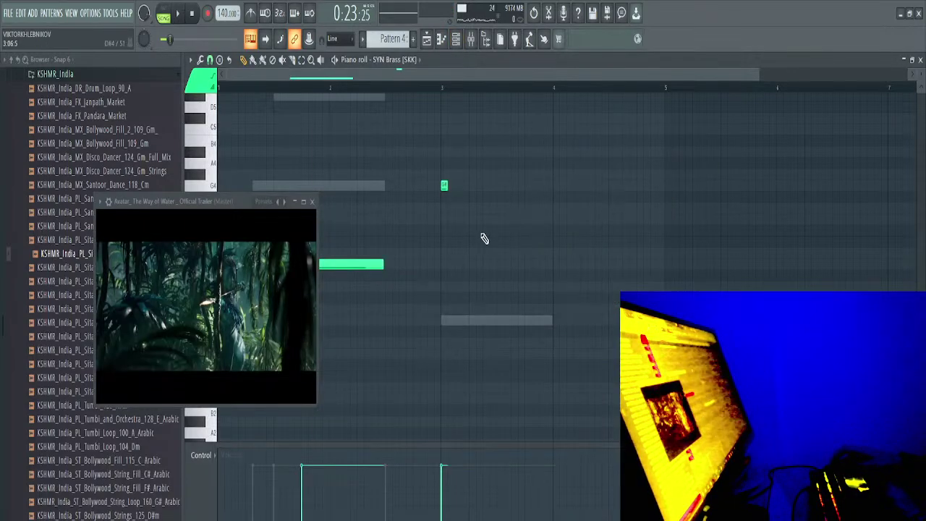
{"action": "scroll", "coordinate": [463, 228], "scroll_direction": "up", "scroll_amount": 3}
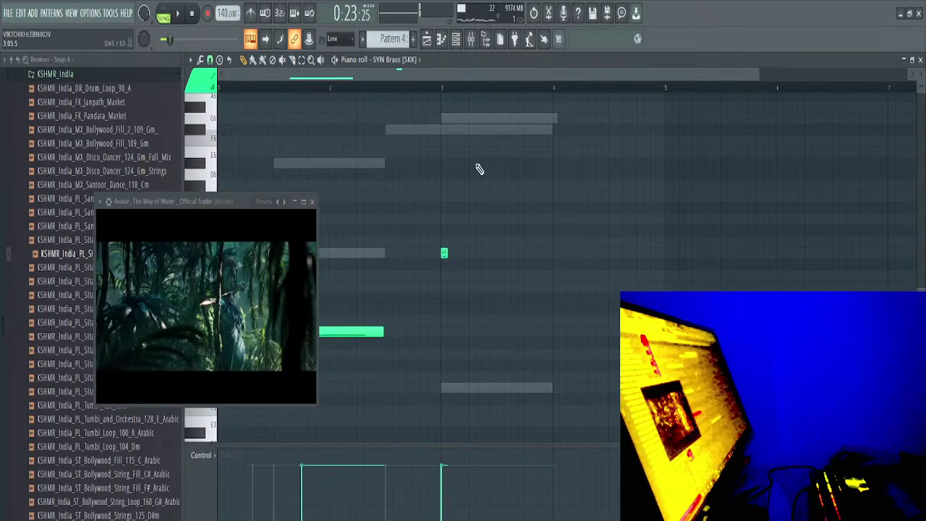
{"action": "double_click", "coordinate": [474, 131]}
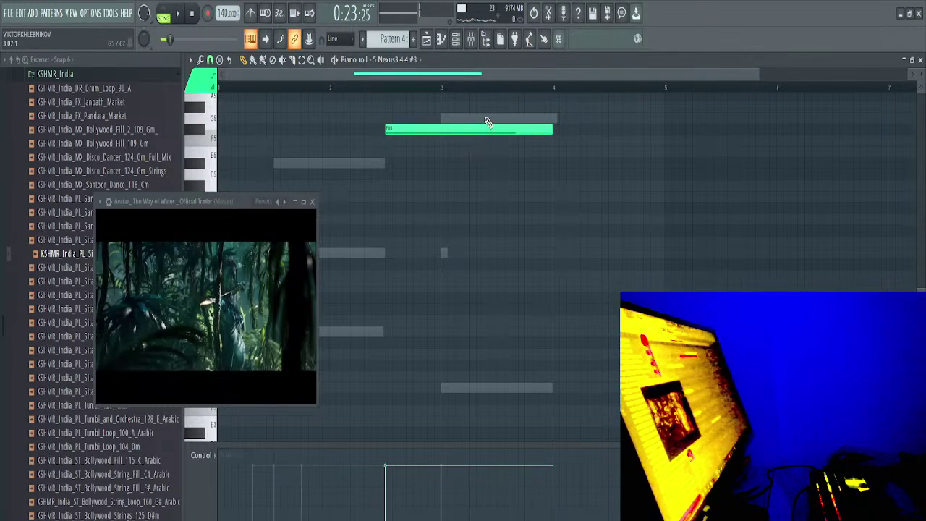
{"action": "double_click", "coordinate": [485, 118]}
{"action": "right_click", "coordinate": [485, 118]}
{"action": "key", "text": "space"}
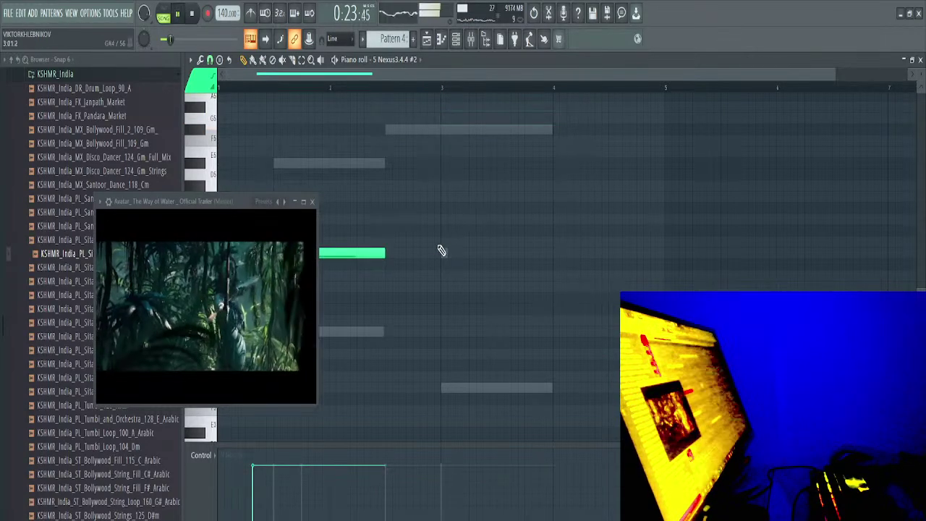
{"action": "right_click", "coordinate": [399, 62]}
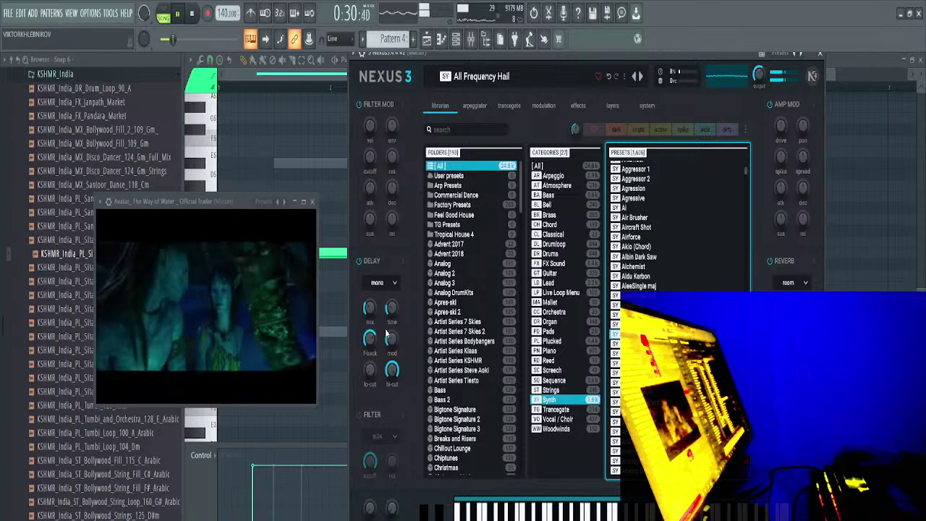
Cut off the tail of the KSHMR_India_PL_Sitar_02_D clip in the playlist so it ends around the middle of bar 17
{"action": "left_click", "coordinate": [426, 39]}
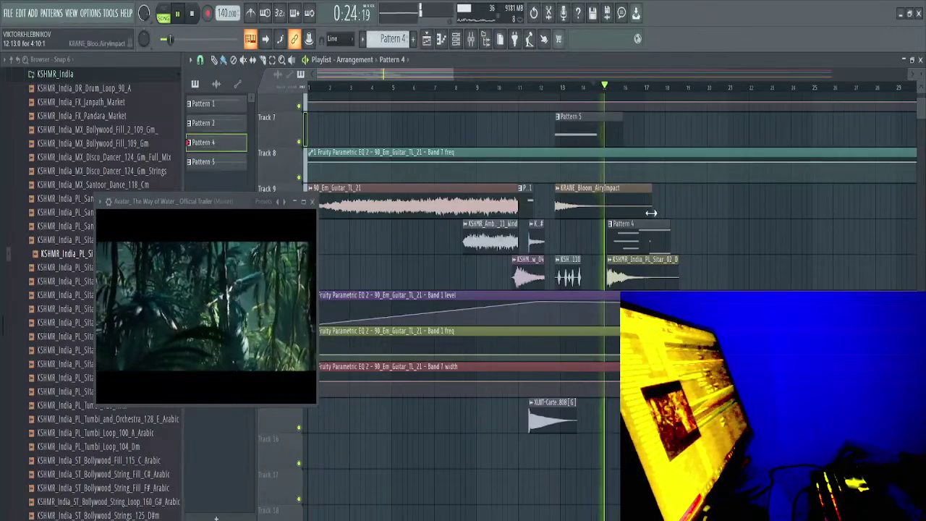
{"action": "scroll", "coordinate": [692, 246], "scroll_direction": "up", "scroll_amount": 2}
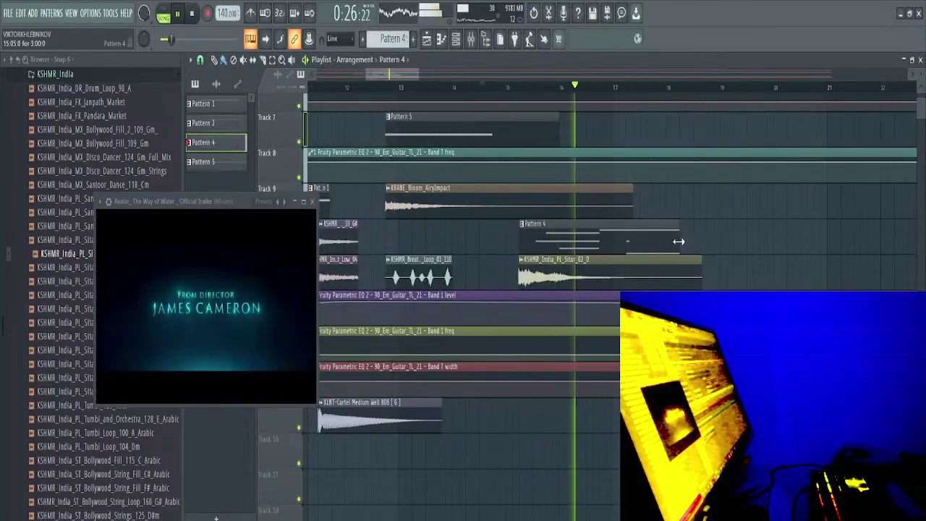
{"action": "right_click", "coordinate": [660, 281]}
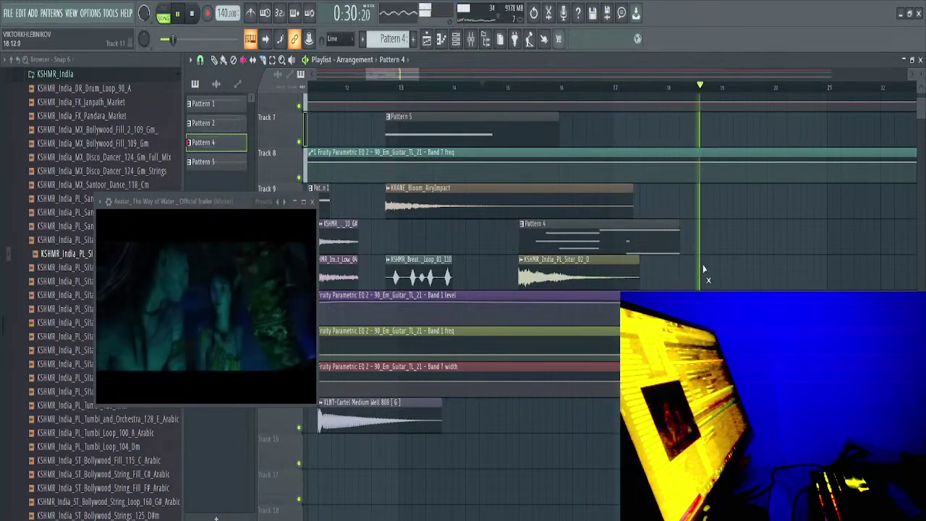
{"action": "left_click_drag", "start_coordinate": [702, 270], "coordinate": [584, 265]}
{"action": "key", "text": "space"}
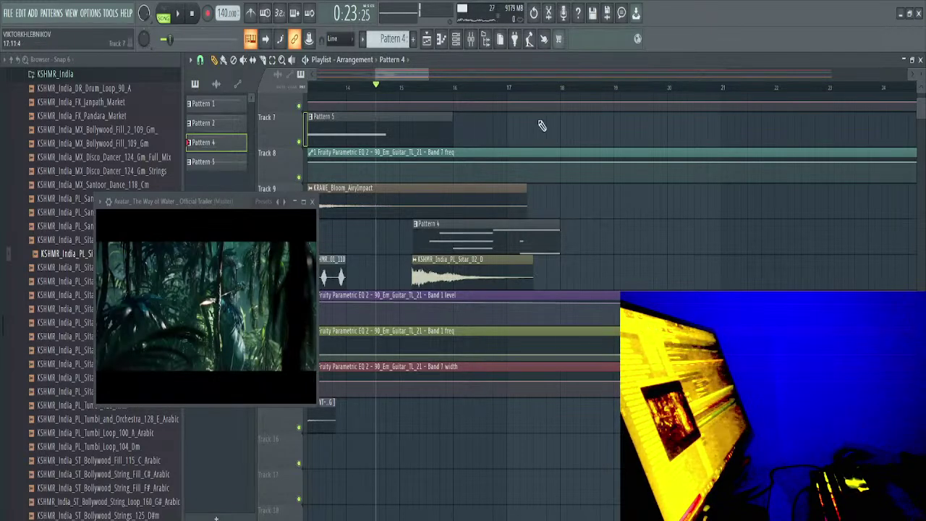
Extend the Pattern 4 clip so it ends just after the start of bar 18, fine-tuning its end against playback
{"action": "key", "text": "space"}
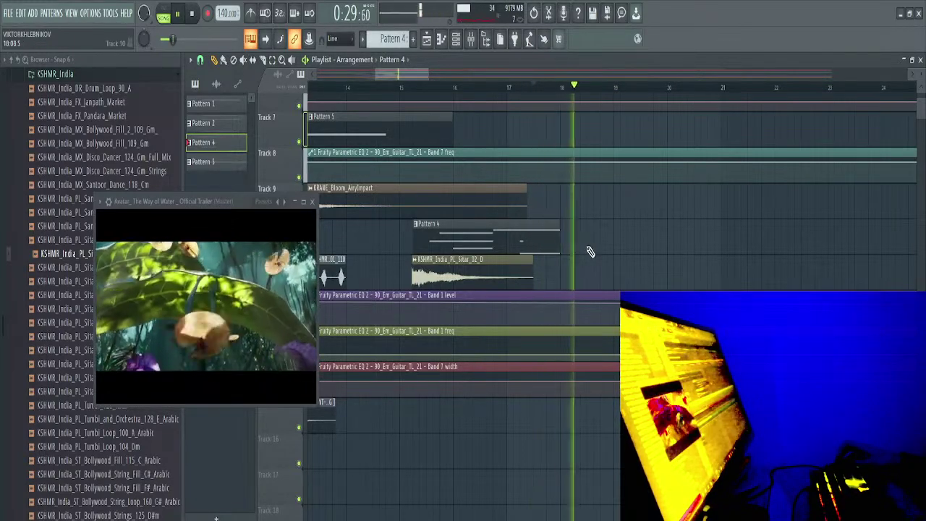
{"action": "left_click_drag", "start_coordinate": [560, 237], "coordinate": [573, 237]}
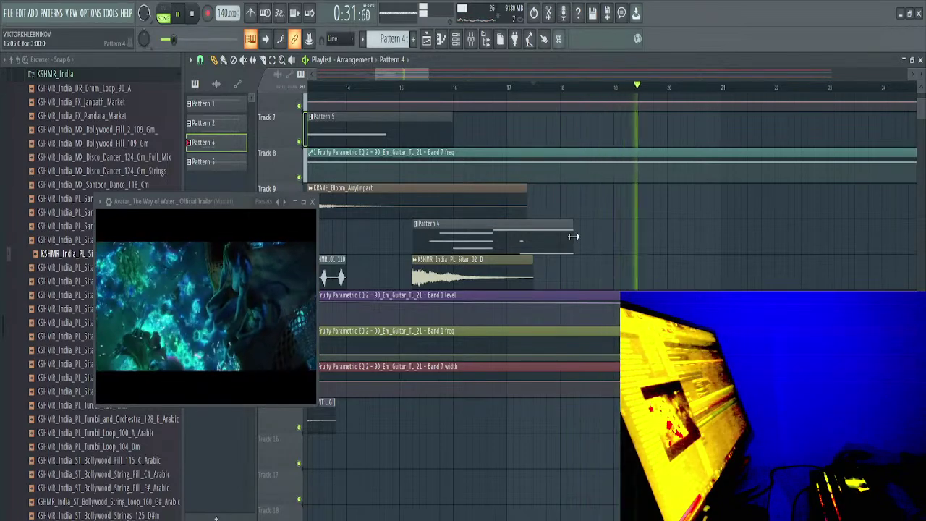
{"action": "scroll", "coordinate": [590, 247], "scroll_direction": "up", "scroll_amount": 5}
{"action": "key", "text": "space"}
{"action": "key", "text": "space"}
{"action": "scroll", "coordinate": [576, 327], "scroll_direction": "up", "scroll_amount": 5}
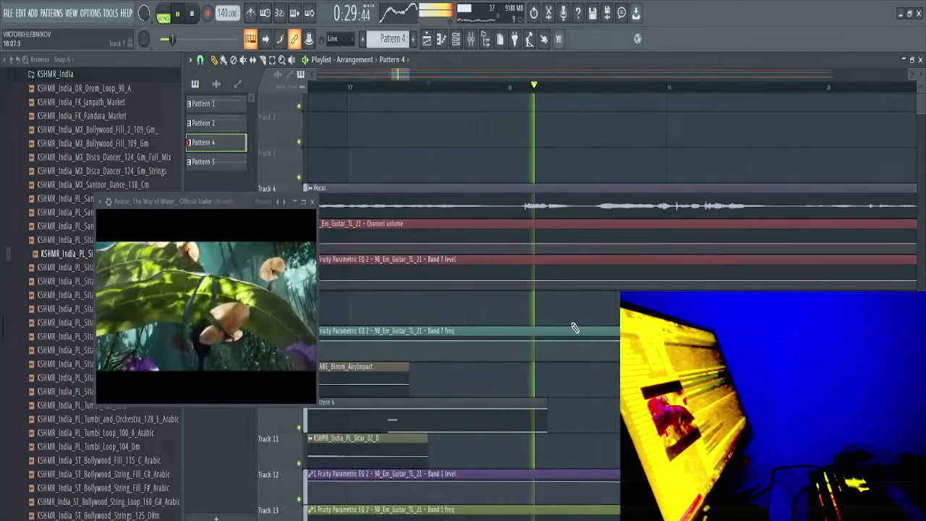
{"action": "left_click_drag", "start_coordinate": [539, 402], "coordinate": [505, 402]}
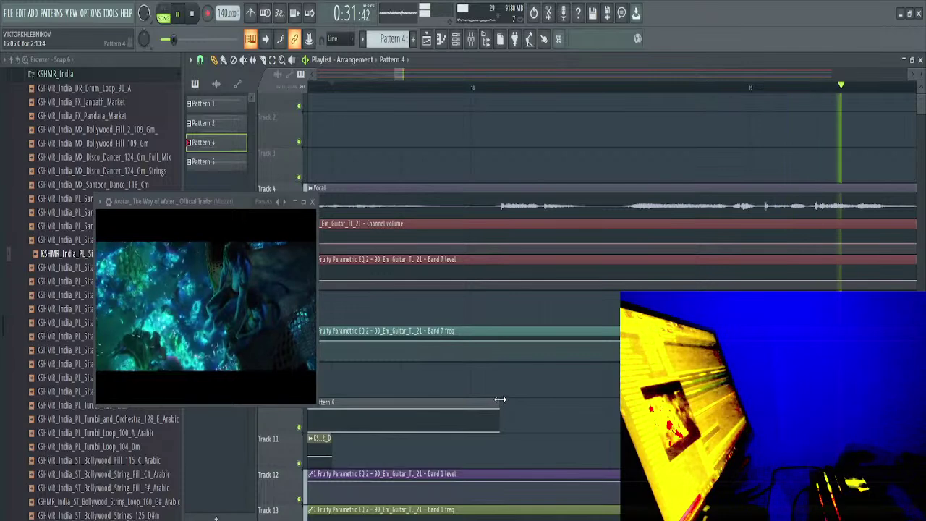
{"action": "key", "text": "space"}
{"action": "key", "text": "space"}
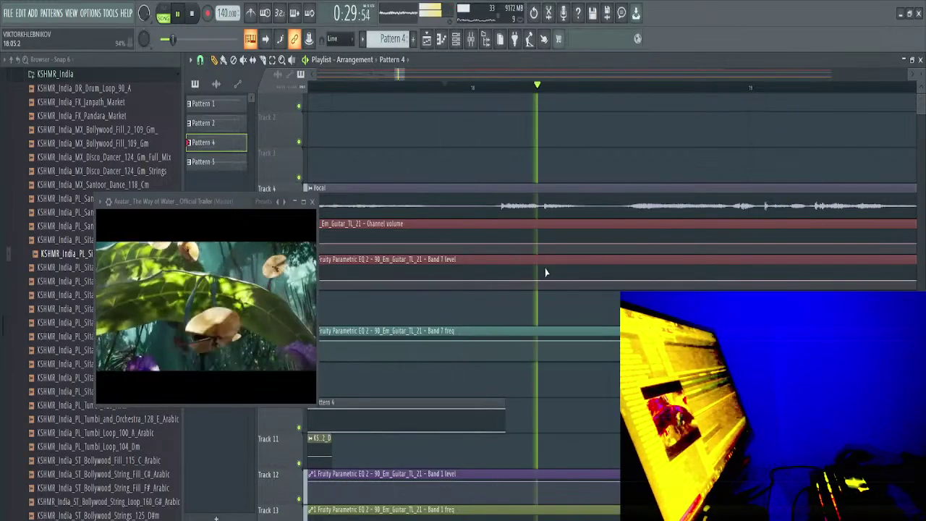
Play the whole arrangement from the beginning against the trailer to review the score so far
{"action": "scroll", "coordinate": [597, 244], "scroll_direction": "down", "scroll_amount": 5}
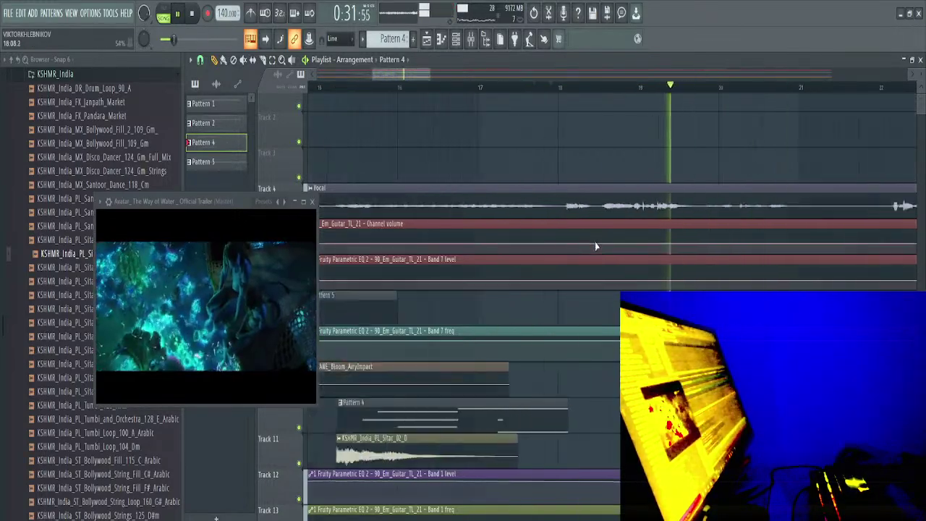
{"action": "left_click_drag", "start_coordinate": [359, 89], "coordinate": [80, 82]}
{"action": "key", "text": "space"}
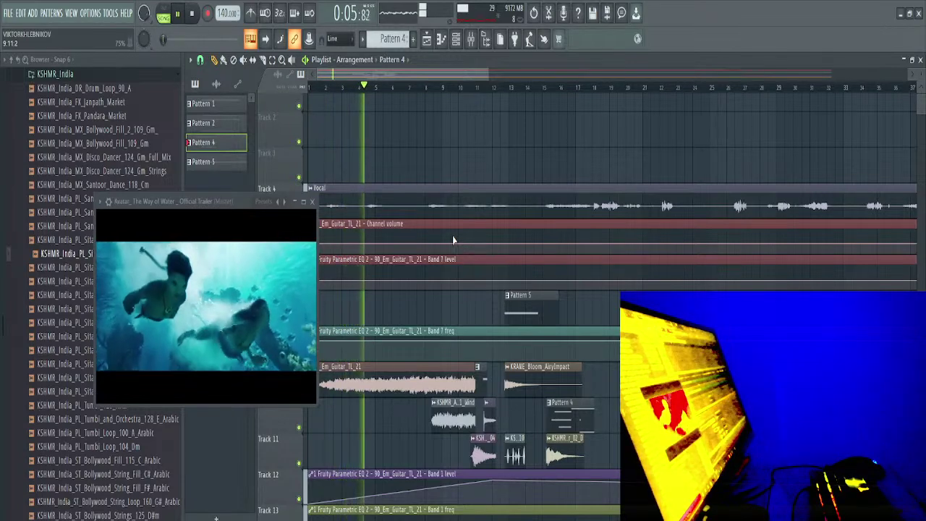
{"action": "key", "text": "space"}
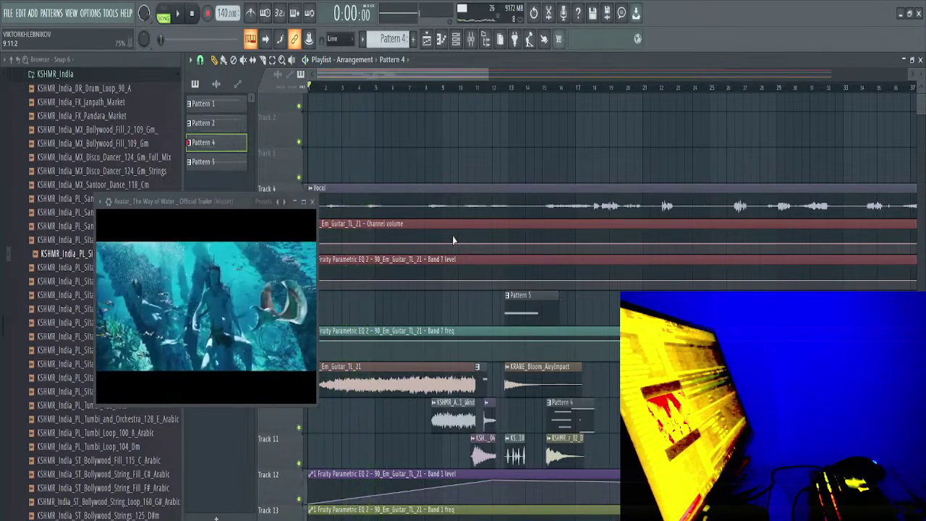
{"action": "scroll", "coordinate": [507, 228], "scroll_direction": "down", "scroll_amount": 4}
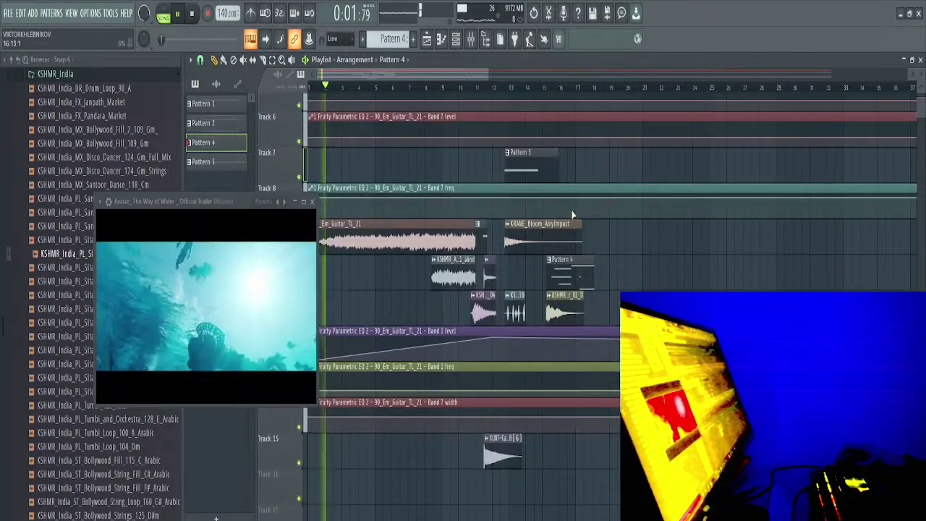
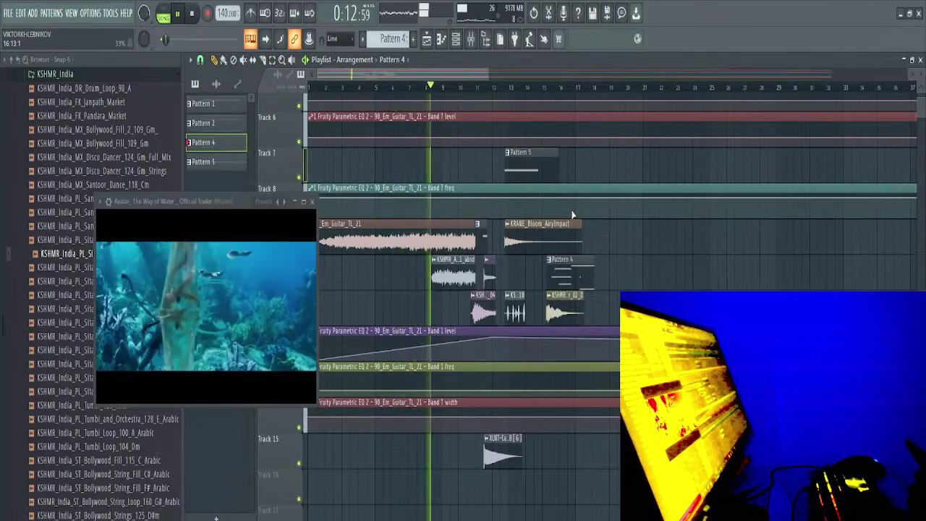
{"action": "key", "text": "space"}
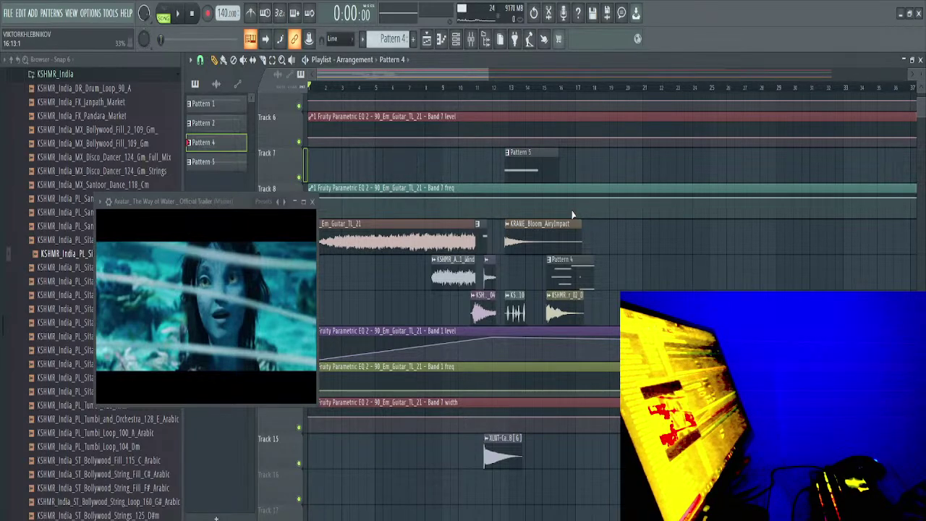
{"action": "key", "text": "space"}
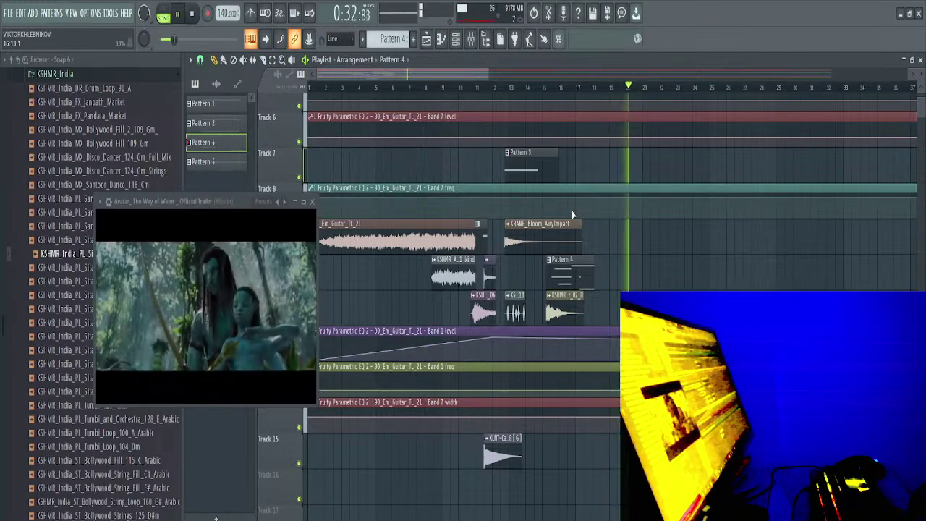
{"action": "key", "text": "space"}
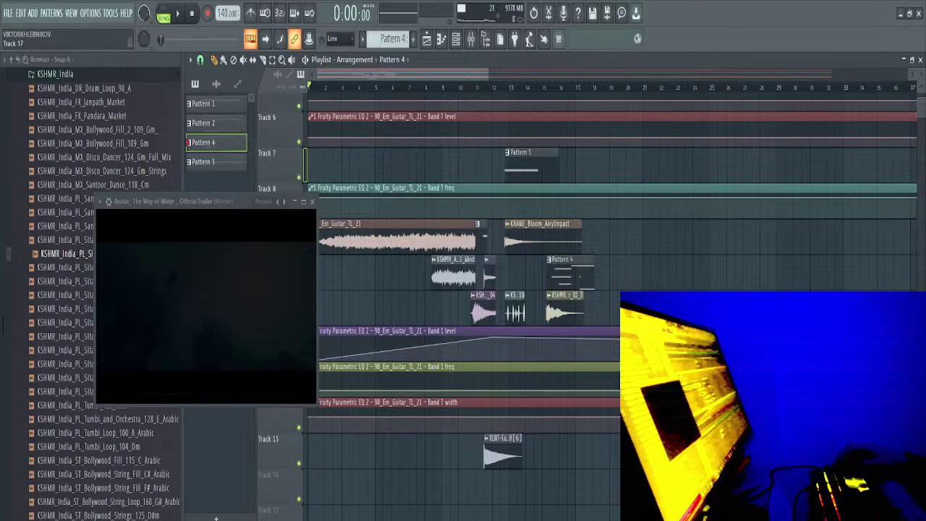
{"action": "key", "text": "alt+Tab"}
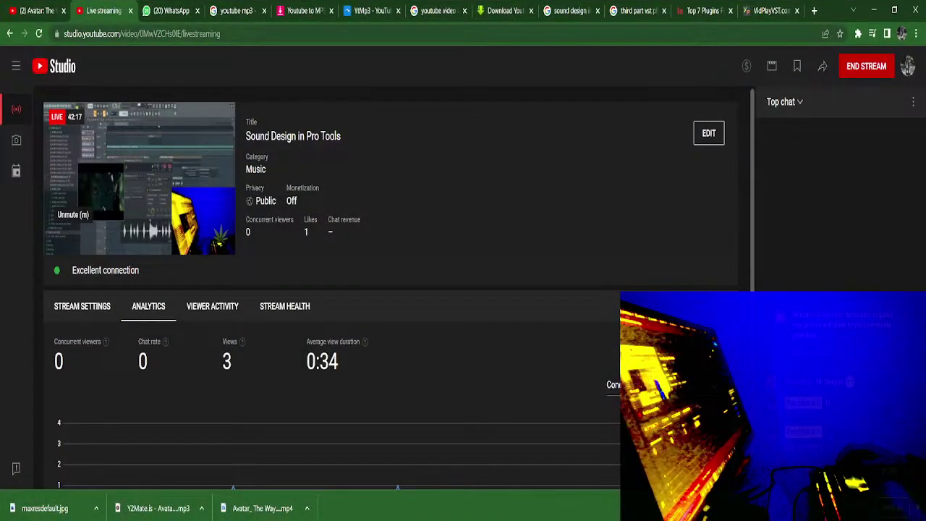
{"action": "key", "text": "alt+Tab"}
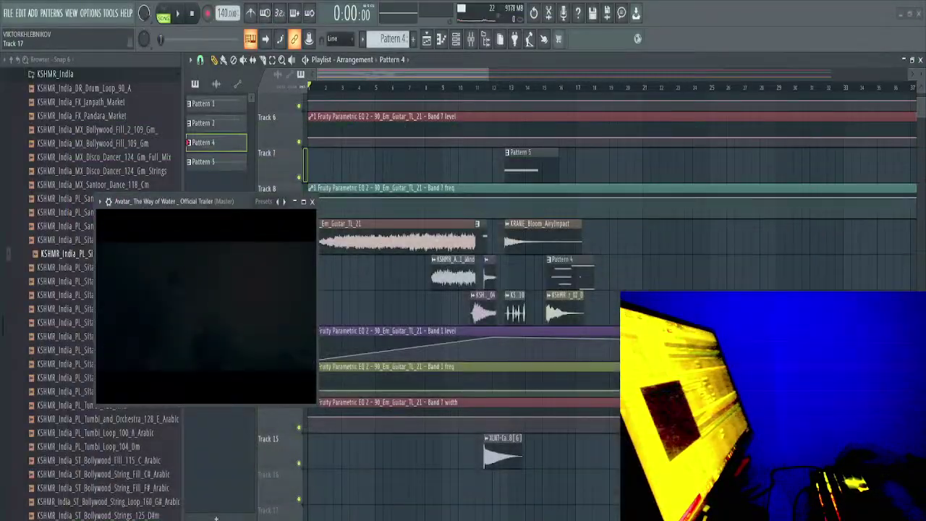
Save the project as an FL Studio song file in the Avatar 2 folder under Sound Design on drive G, and close the trailer video window
{"action": "left_click", "coordinate": [9, 12]}
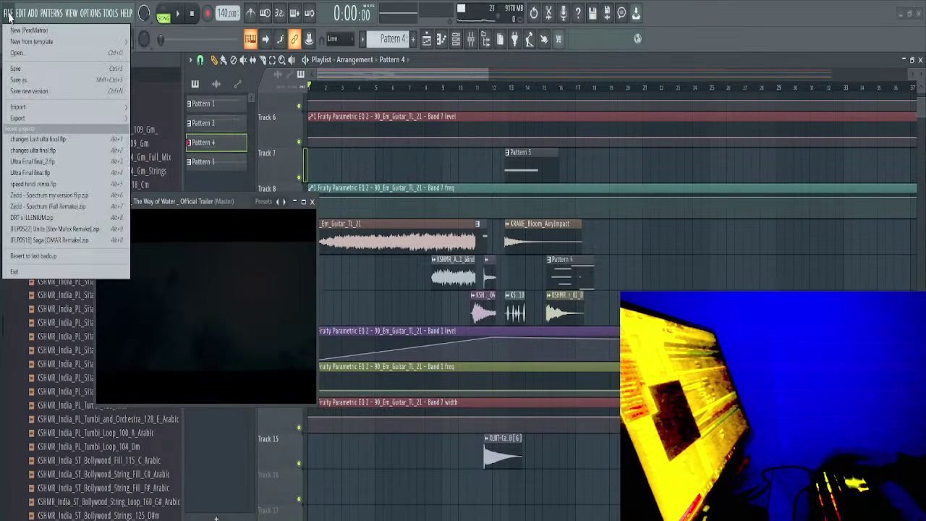
{"action": "left_click", "coordinate": [22, 81]}
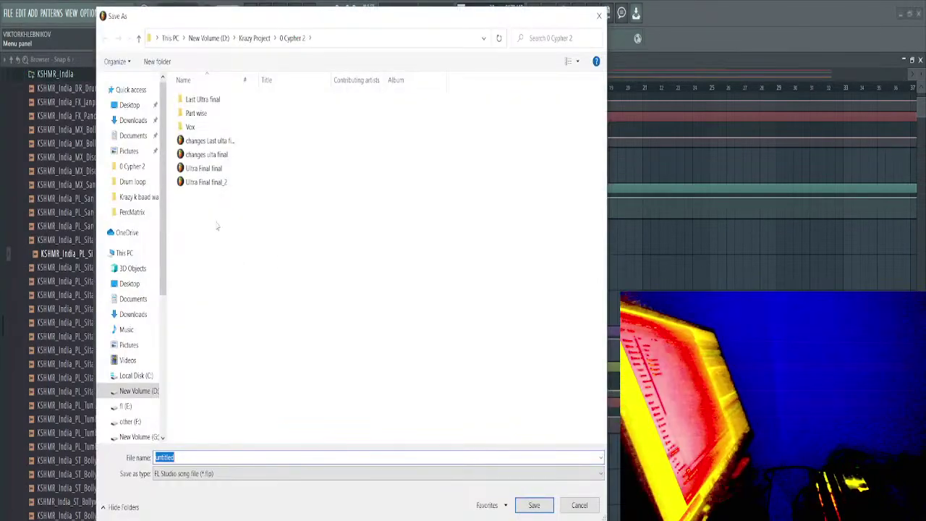
{"action": "left_click", "coordinate": [145, 391]}
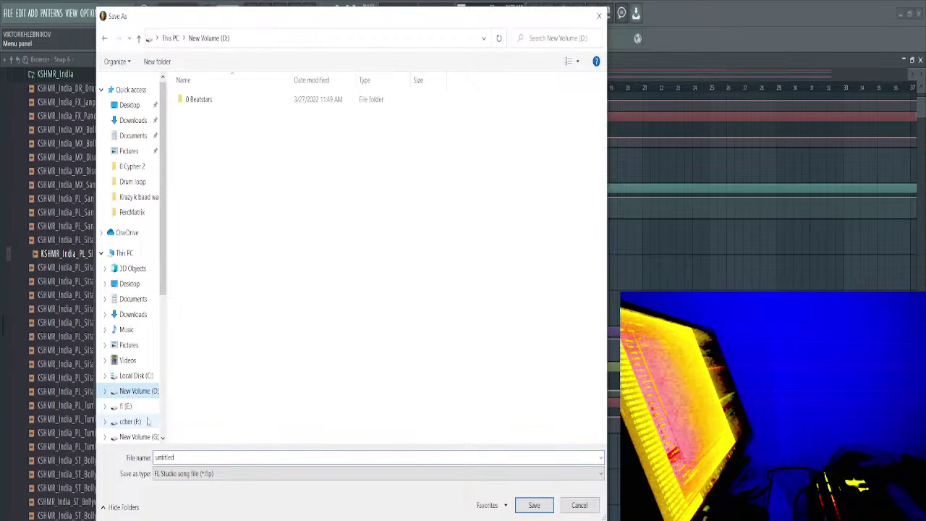
{"action": "left_click", "coordinate": [137, 421]}
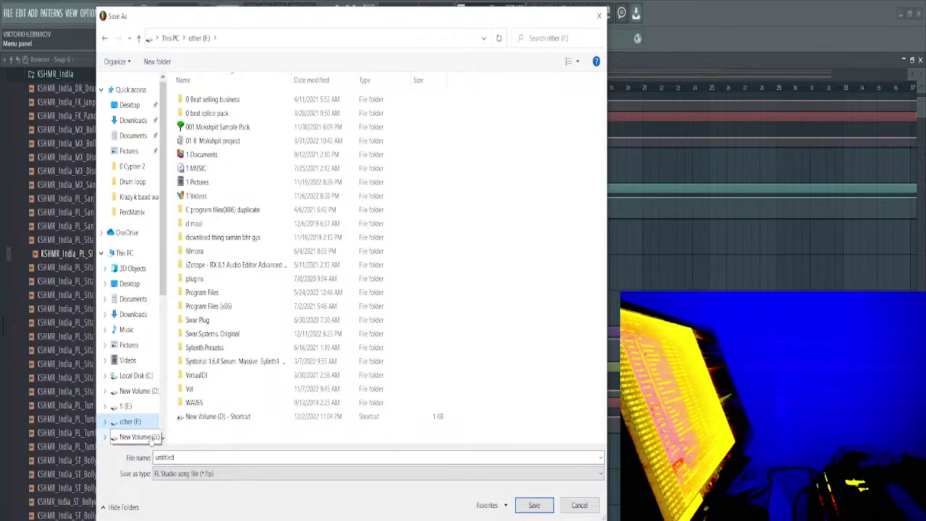
{"action": "left_click", "coordinate": [139, 437]}
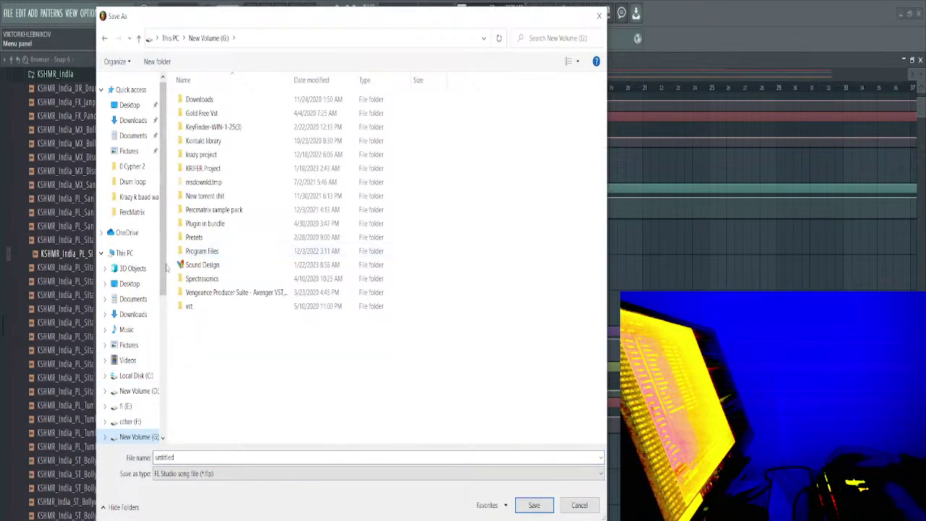
{"action": "left_click", "coordinate": [217, 265]}
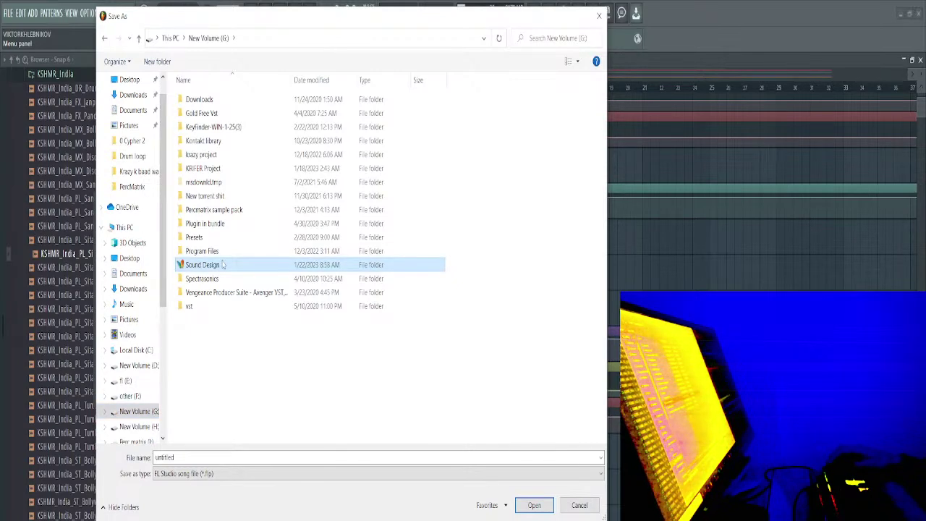
{"action": "double_click", "coordinate": [223, 265]}
{"action": "double_click", "coordinate": [215, 99]}
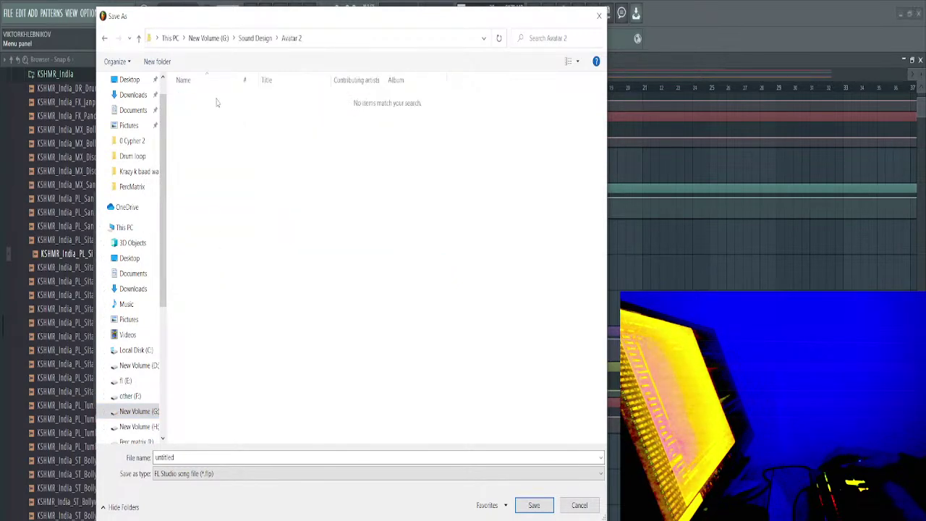
{"action": "left_click", "coordinate": [534, 505]}
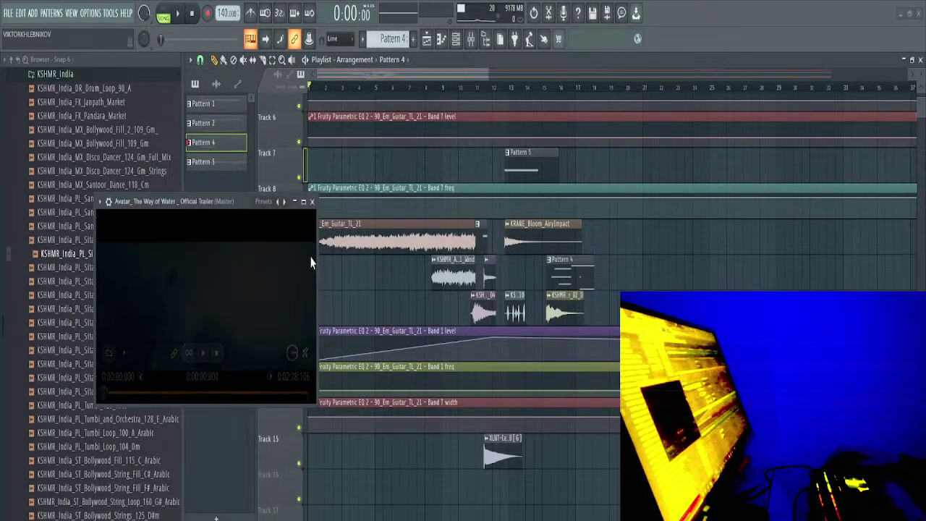
{"action": "left_click", "coordinate": [313, 203]}
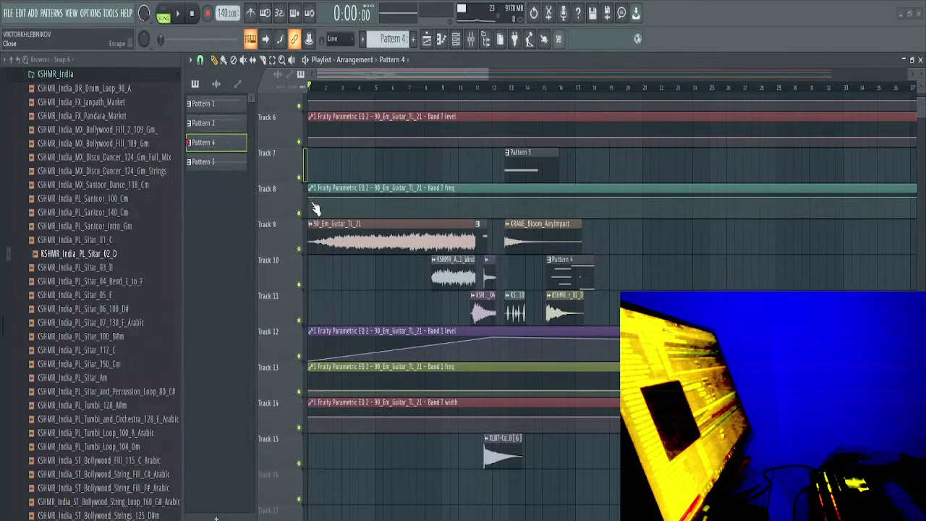
Switch to the 97 BPM project and look over its playlist tracks around bars 264 to 280 during playback
{"action": "left_click", "coordinate": [135, 189]}
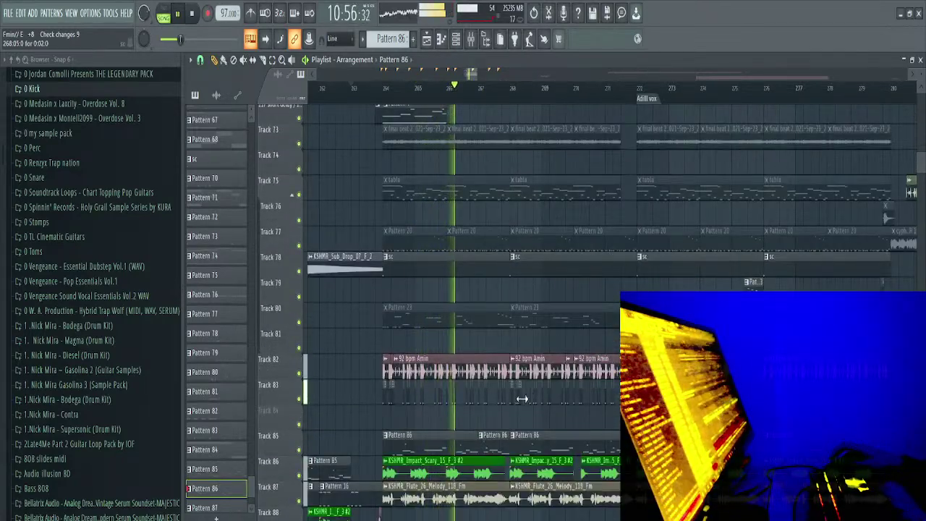
{"action": "scroll", "coordinate": [529, 394], "scroll_direction": "down", "scroll_amount": 5}
{"action": "scroll", "coordinate": [522, 399], "scroll_direction": "down", "scroll_amount": 4}
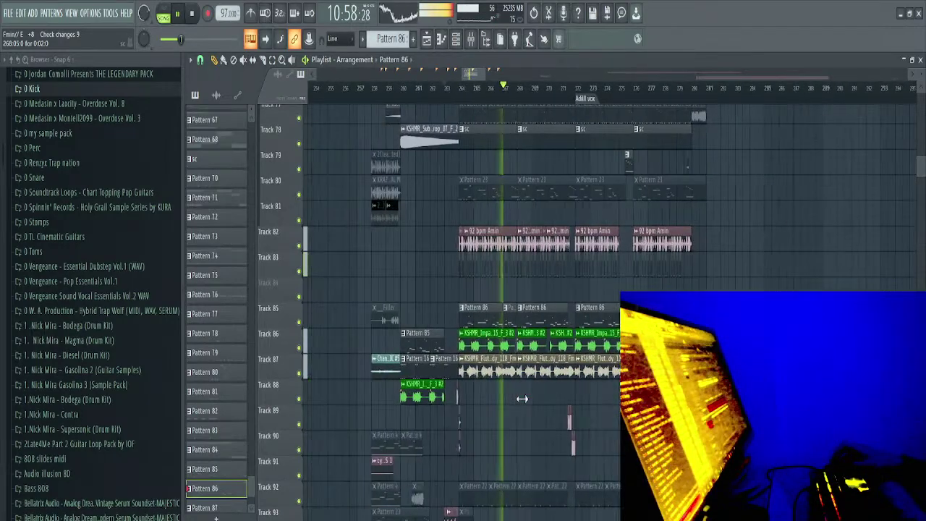
{"action": "scroll", "coordinate": [522, 399], "scroll_direction": "up", "scroll_amount": 2}
{"action": "scroll", "coordinate": [523, 398], "scroll_direction": "up", "scroll_amount": 1}
{"action": "scroll", "coordinate": [523, 399], "scroll_direction": "down", "scroll_amount": 3}
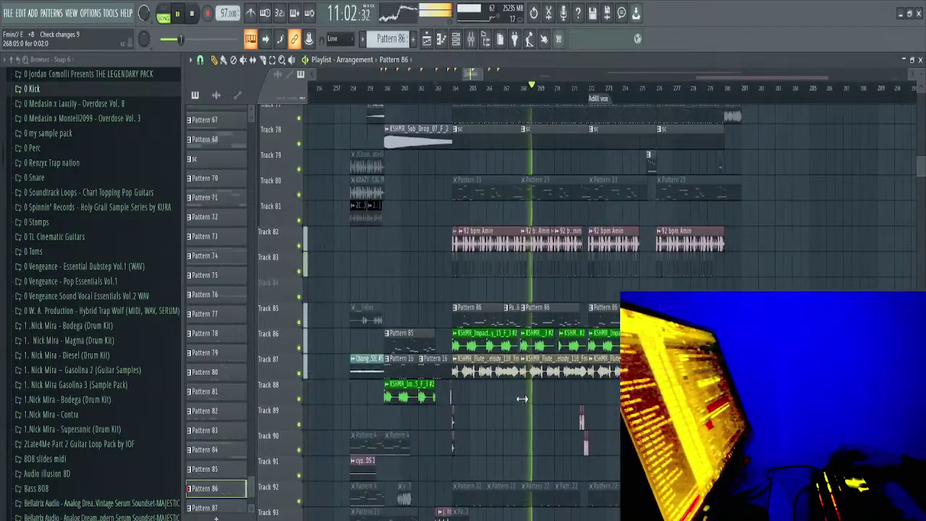
Play the arrangement from about bar 258, where the section's first clips begin, and stop playback
{"action": "left_click", "coordinate": [429, 89]}
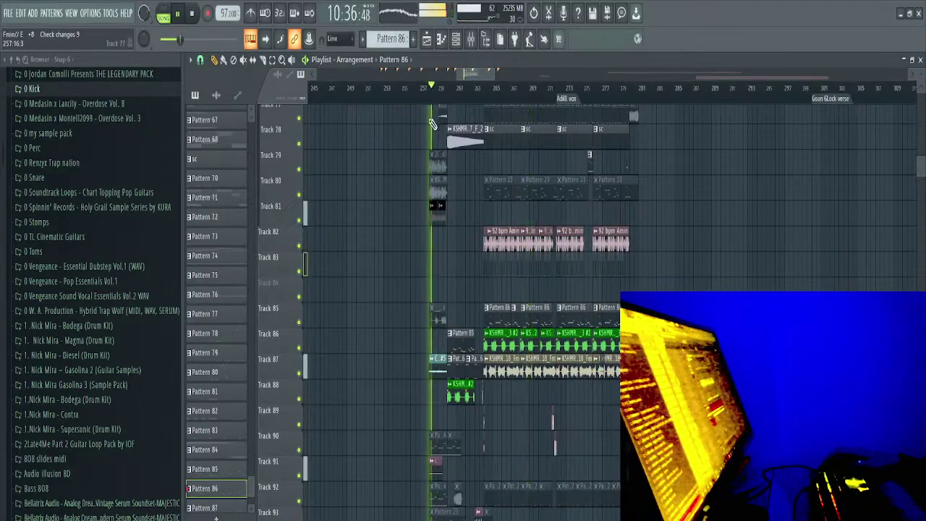
{"action": "scroll", "coordinate": [464, 292], "scroll_direction": "up", "scroll_amount": 2}
{"action": "key", "text": "space"}
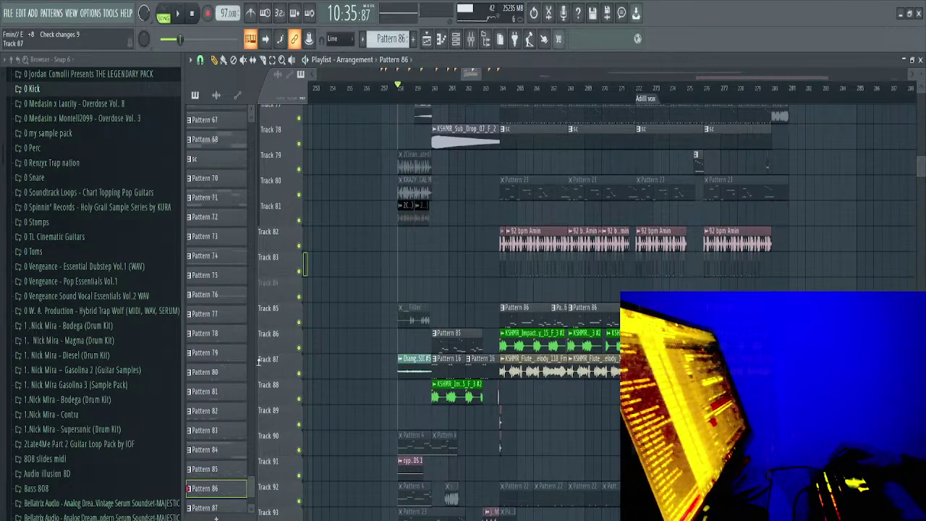
Open the Drum Loops folder of the Black Octopus Sound Analog Synthwave pack and audition SW_105_DRUMLOOPS_07_FULL
{"action": "scroll", "coordinate": [95, 463], "scroll_direction": "down", "scroll_amount": 4}
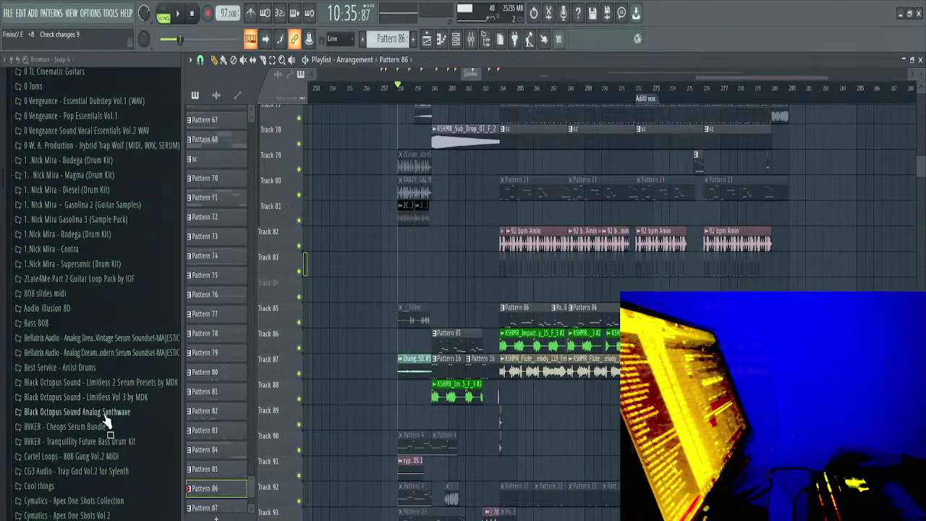
{"action": "left_click", "coordinate": [105, 414]}
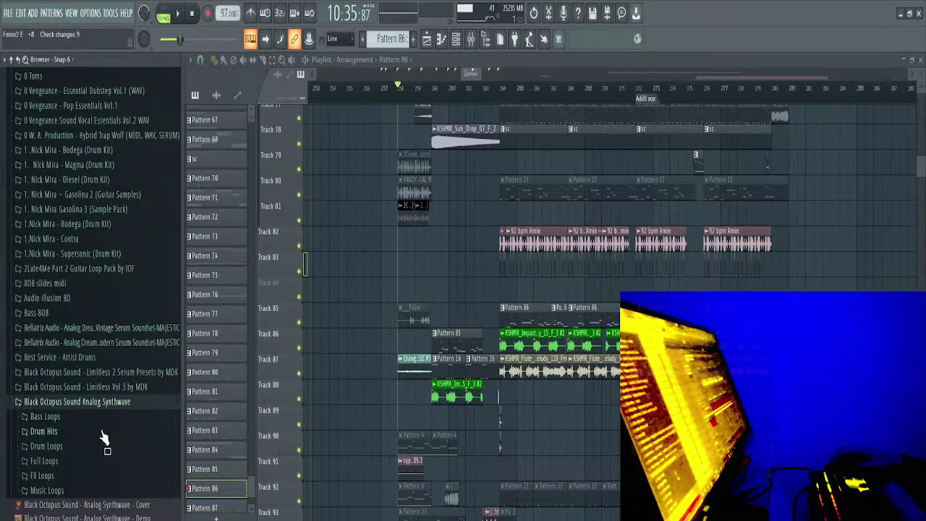
{"action": "left_click", "coordinate": [44, 431]}
{"action": "left_click", "coordinate": [105, 437]}
{"action": "left_click", "coordinate": [112, 449]}
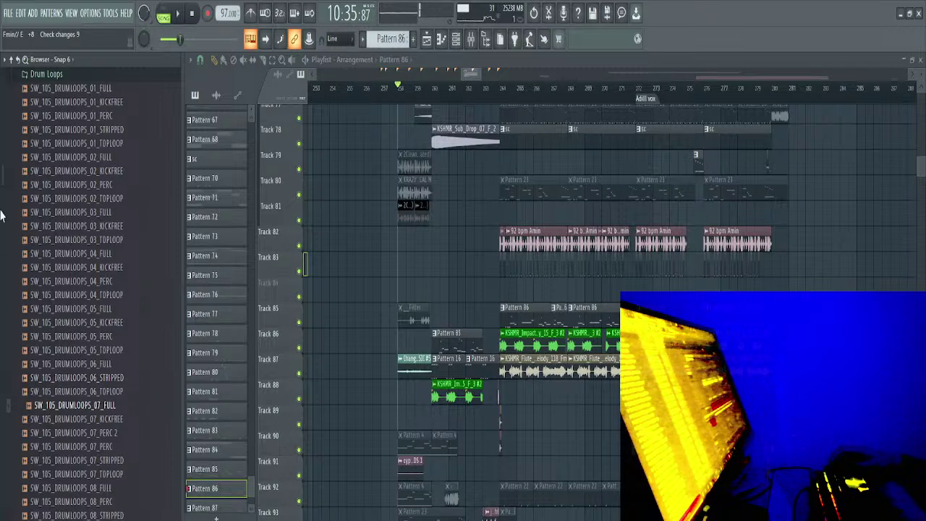
Start a new project, saving the changes to Krazy k baad wala.flp
{"action": "left_click", "coordinate": [8, 13]}
{"action": "left_click", "coordinate": [14, 32]}
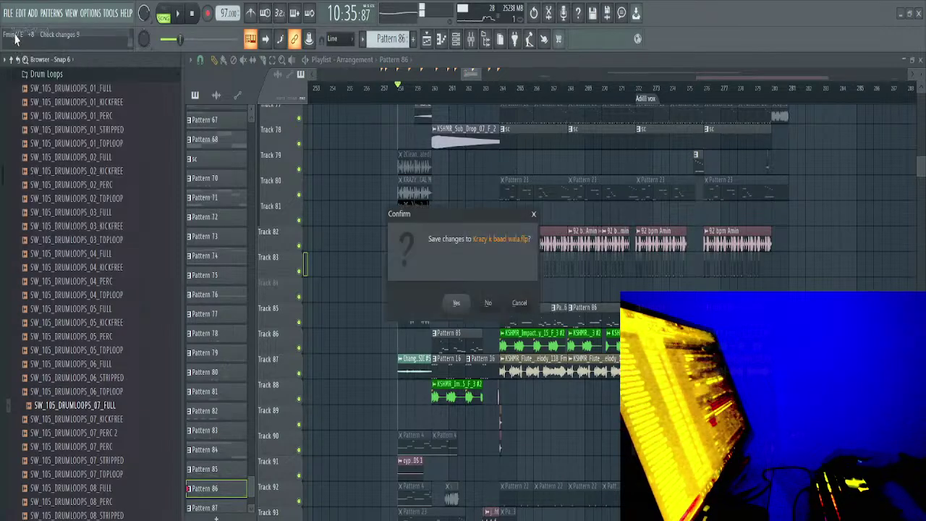
{"action": "left_click", "coordinate": [456, 302]}
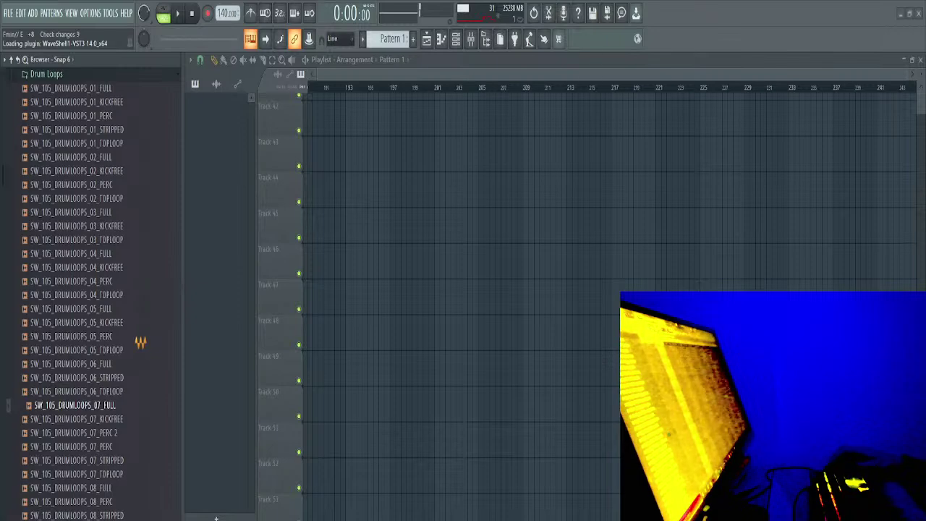
Place the SW_105_DRUMLOOPS_07_FULL sample on Track 4 at bar 37 of the playlist
{"action": "left_click_drag", "start_coordinate": [115, 414], "coordinate": [510, 232]}
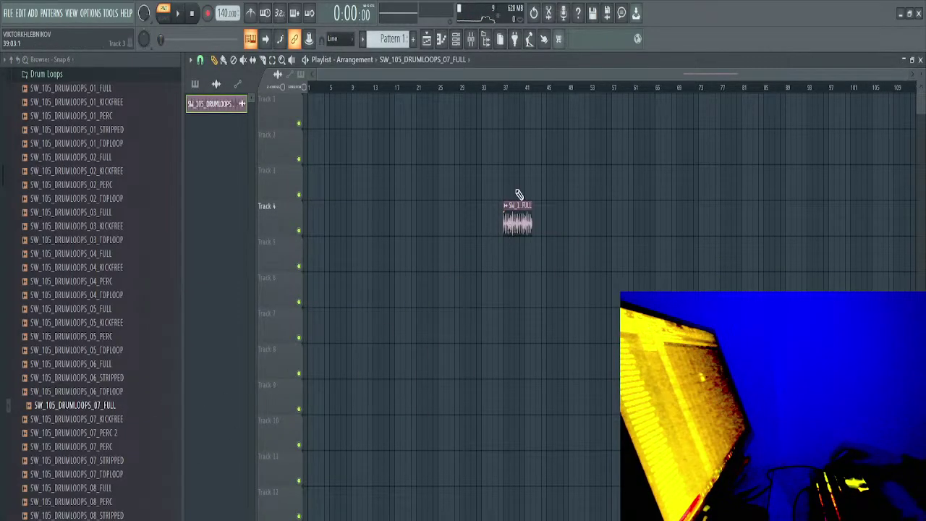
{"action": "scroll", "coordinate": [516, 194], "scroll_direction": "up", "scroll_amount": 5}
{"action": "left_click_drag", "start_coordinate": [715, 196], "coordinate": [337, 252]}
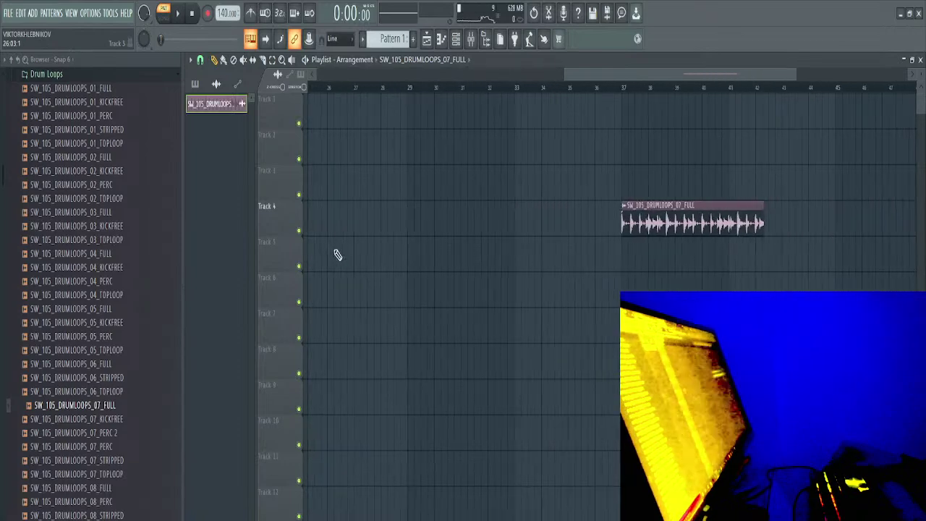
Play the drum loop clip from bar 37, open its sample settings and stop playback
{"action": "left_click", "coordinate": [623, 89]}
{"action": "key", "text": "space"}
{"action": "double_click", "coordinate": [674, 213]}
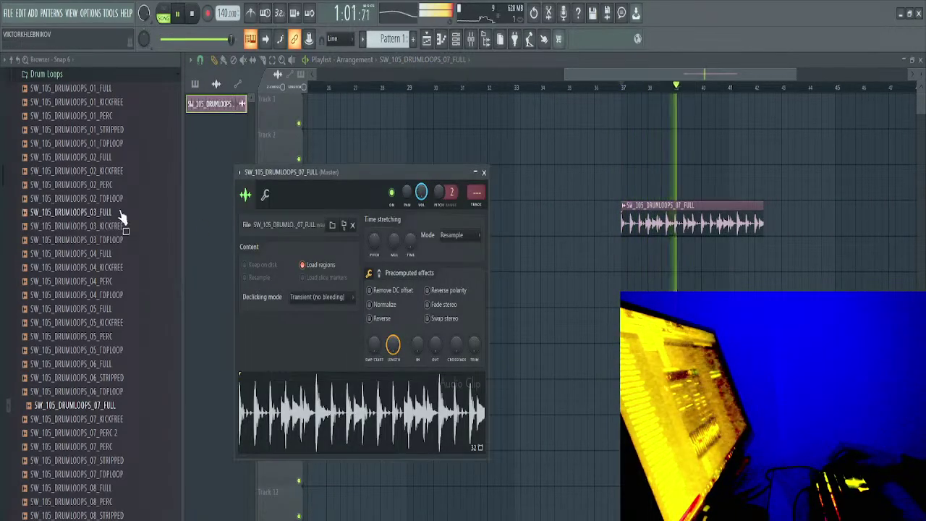
{"action": "key", "text": "space"}
Audition alternative full drum loops in the Drum Loops folder, working down the list to SW_105_DRUMLOOPS_15_FULL
{"action": "left_click", "coordinate": [100, 186]}
{"action": "left_click", "coordinate": [108, 101]}
{"action": "left_click", "coordinate": [108, 89]}
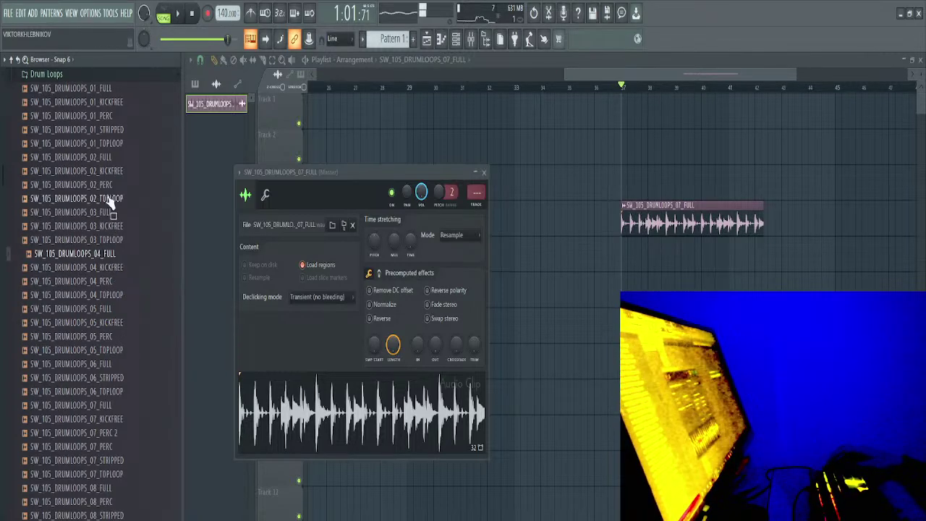
{"action": "left_click", "coordinate": [123, 366]}
{"action": "scroll", "coordinate": [128, 371], "scroll_direction": "down", "scroll_amount": 2}
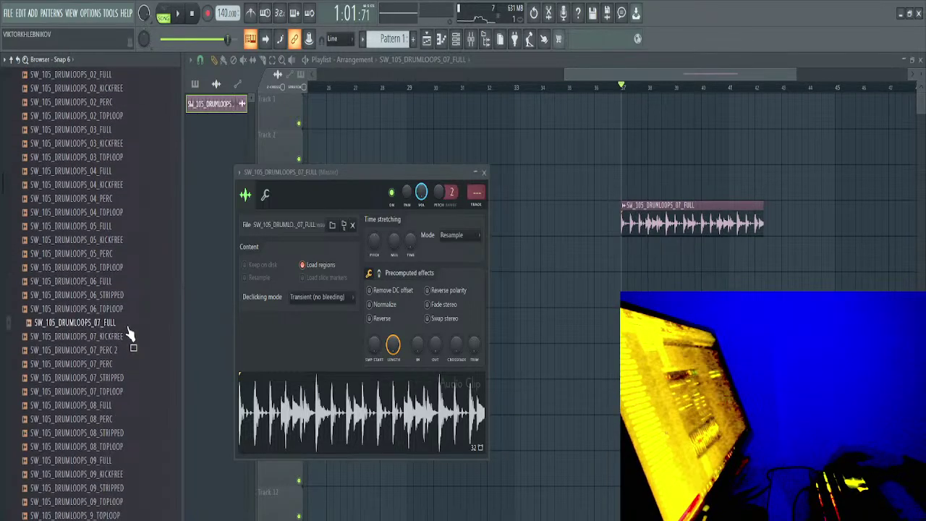
{"action": "scroll", "coordinate": [130, 332], "scroll_direction": "down", "scroll_amount": 2}
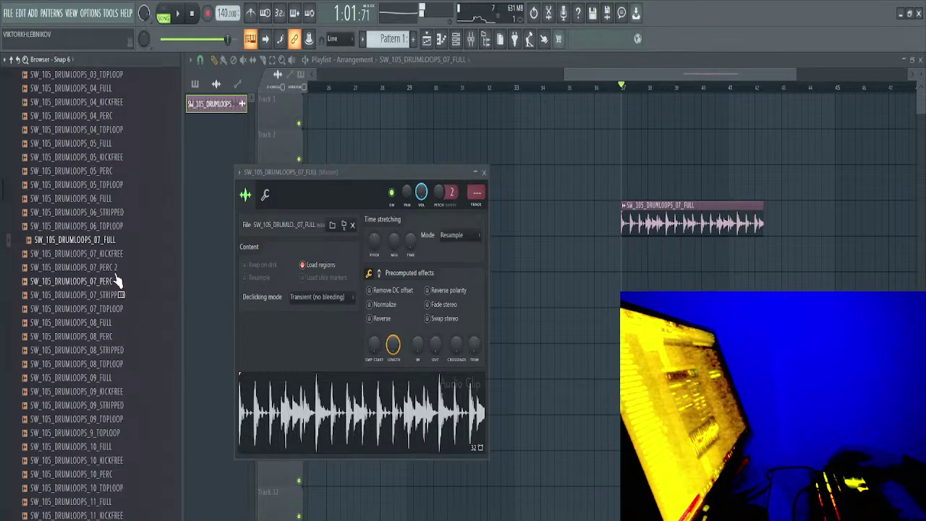
{"action": "left_click", "coordinate": [122, 324]}
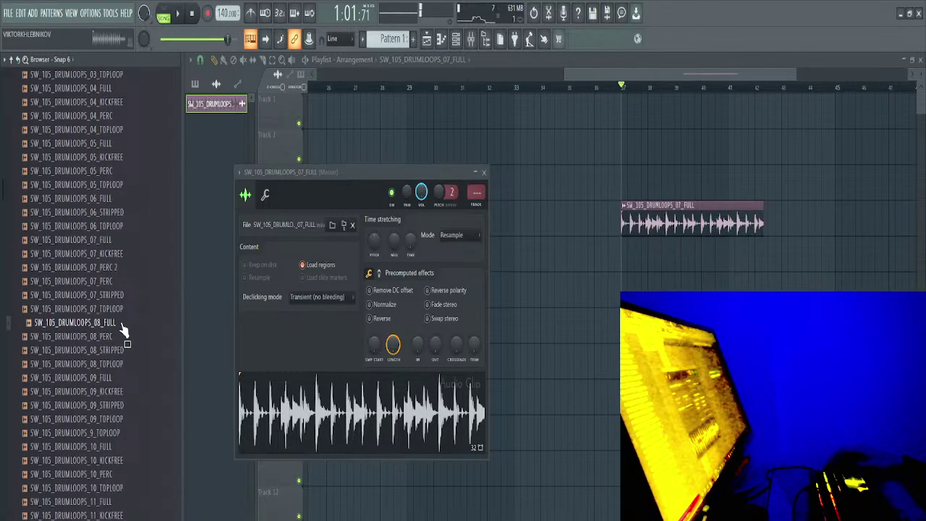
{"action": "scroll", "coordinate": [123, 330], "scroll_direction": "down", "scroll_amount": 2}
{"action": "left_click", "coordinate": [113, 296]}
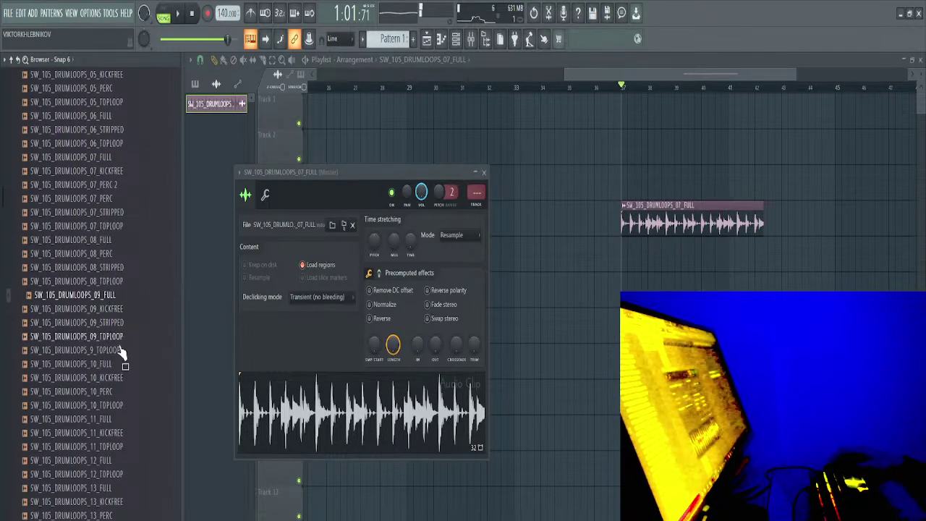
{"action": "scroll", "coordinate": [120, 365], "scroll_direction": "down", "scroll_amount": 4}
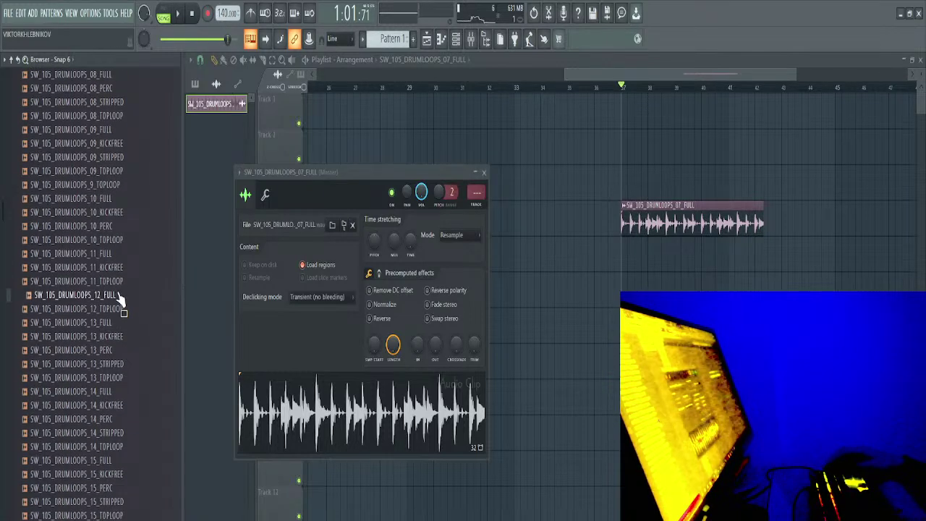
{"action": "scroll", "coordinate": [126, 333], "scroll_direction": "down", "scroll_amount": 2}
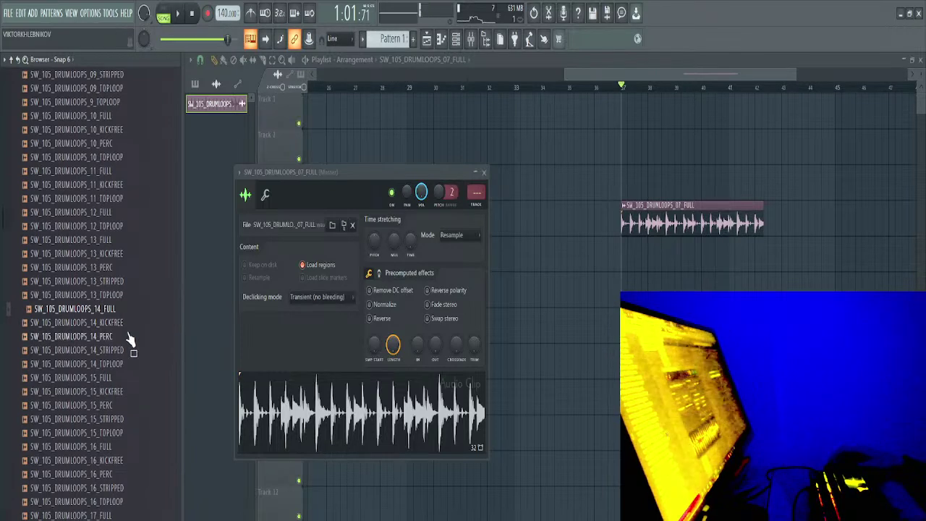
{"action": "scroll", "coordinate": [129, 341], "scroll_direction": "down", "scroll_amount": 2}
{"action": "left_click", "coordinate": [127, 299]}
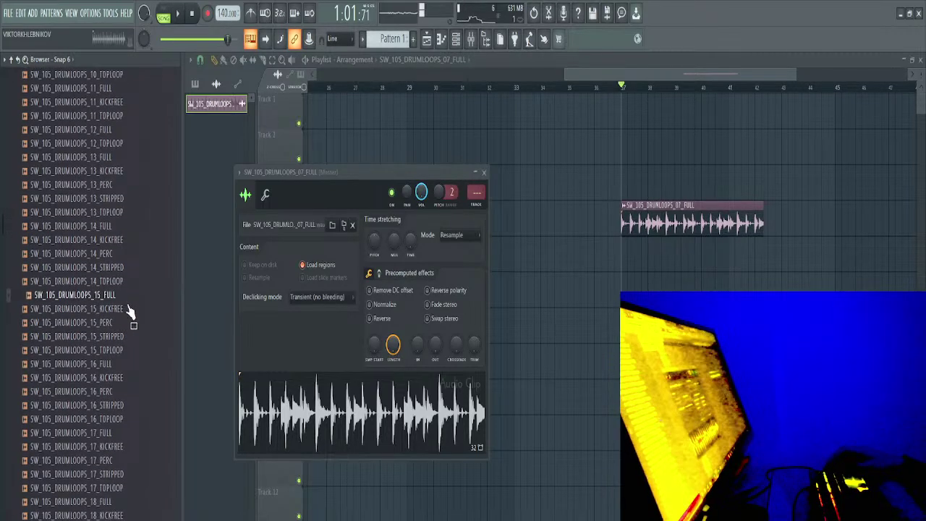
Audition the full drum loops 10, 09 and 08 again, working back up the list
{"action": "scroll", "coordinate": [130, 319], "scroll_direction": "up", "scroll_amount": 2}
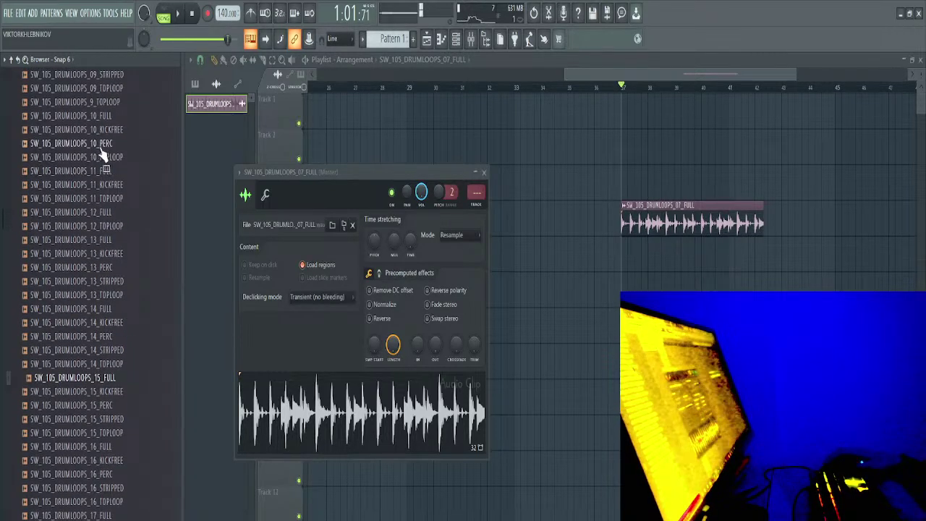
{"action": "scroll", "coordinate": [123, 184], "scroll_direction": "up", "scroll_amount": 2}
{"action": "left_click", "coordinate": [102, 199]}
{"action": "scroll", "coordinate": [114, 206], "scroll_direction": "up", "scroll_amount": 2}
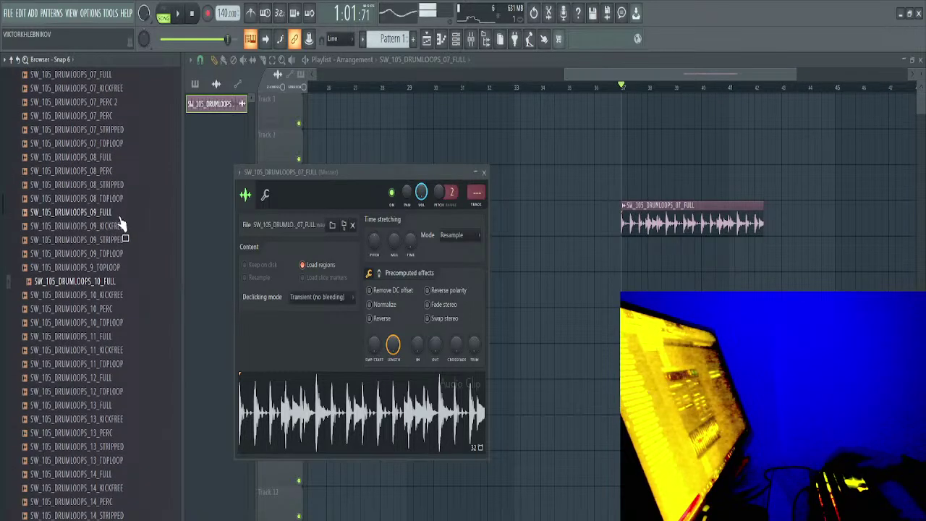
{"action": "left_click", "coordinate": [116, 213]}
{"action": "scroll", "coordinate": [116, 217], "scroll_direction": "up", "scroll_amount": 2}
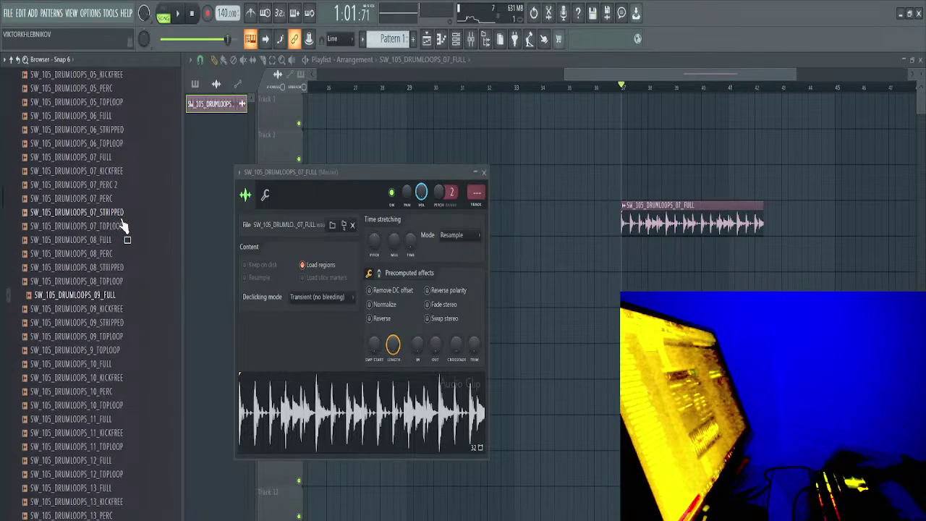
{"action": "left_click", "coordinate": [116, 240]}
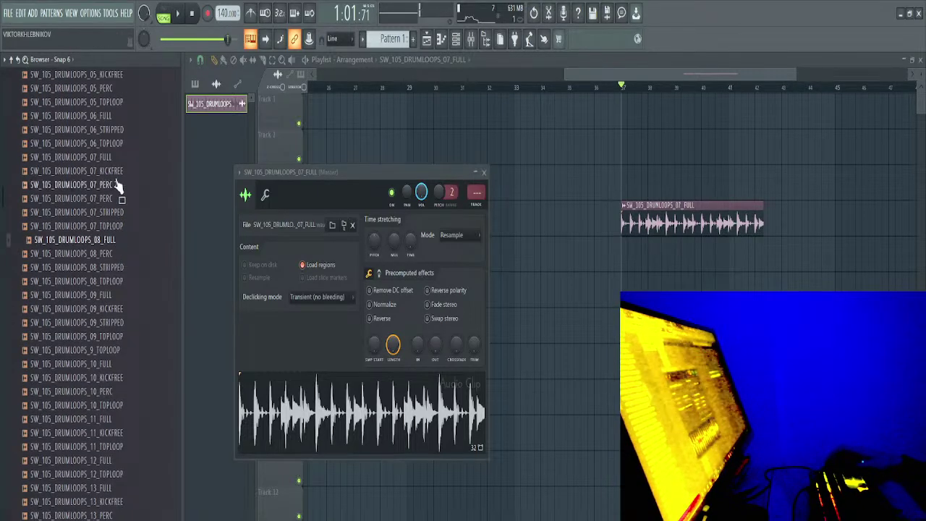
{"action": "scroll", "coordinate": [132, 228], "scroll_direction": "up", "scroll_amount": 4}
Play the SW_105_DRUMLOOPS_07_FULL clip, delete it from Track 4 and place it again at bar 37
{"action": "left_click_drag", "start_coordinate": [122, 323], "coordinate": [648, 230]}
{"action": "key", "text": "space"}
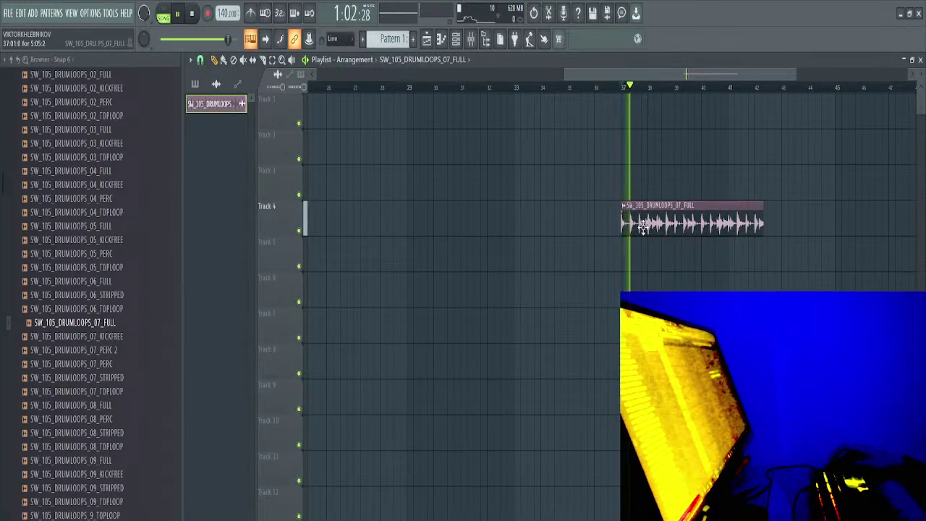
{"action": "right_click", "coordinate": [702, 233]}
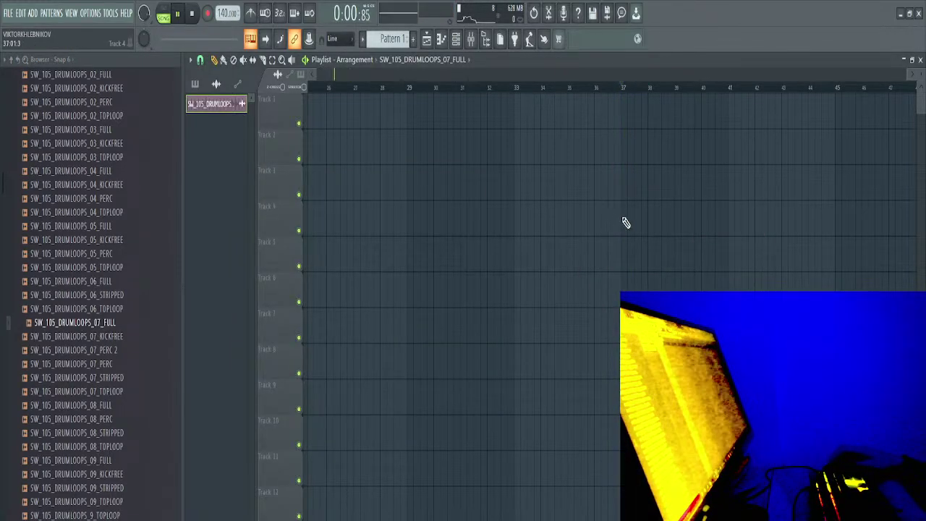
{"action": "left_click", "coordinate": [626, 223]}
{"action": "key", "text": "space"}
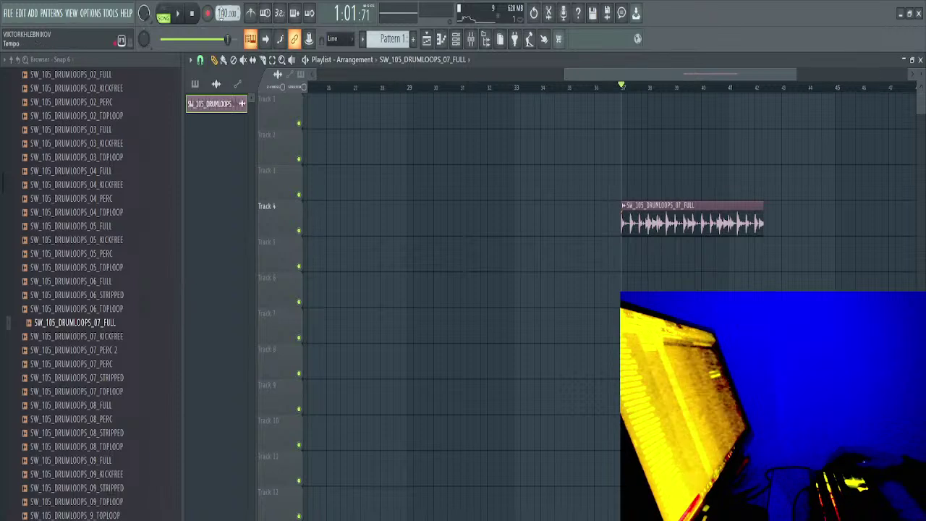
Set the project tempo to 105 BPM and add a second copy of the drum loop at bar 41 on Track 4
{"action": "left_click_drag", "start_coordinate": [226, 12], "coordinate": [226, 33]}
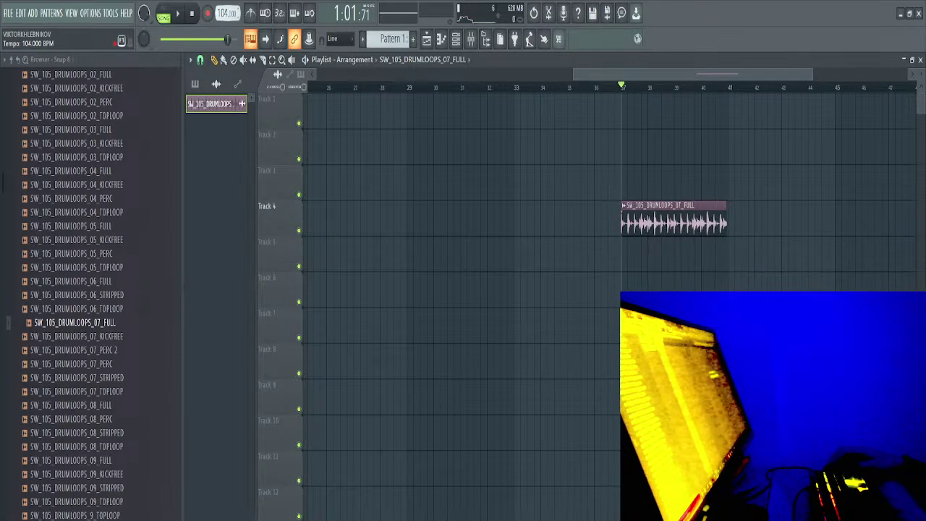
{"action": "key", "text": "space"}
{"action": "left_click", "coordinate": [731, 217]}
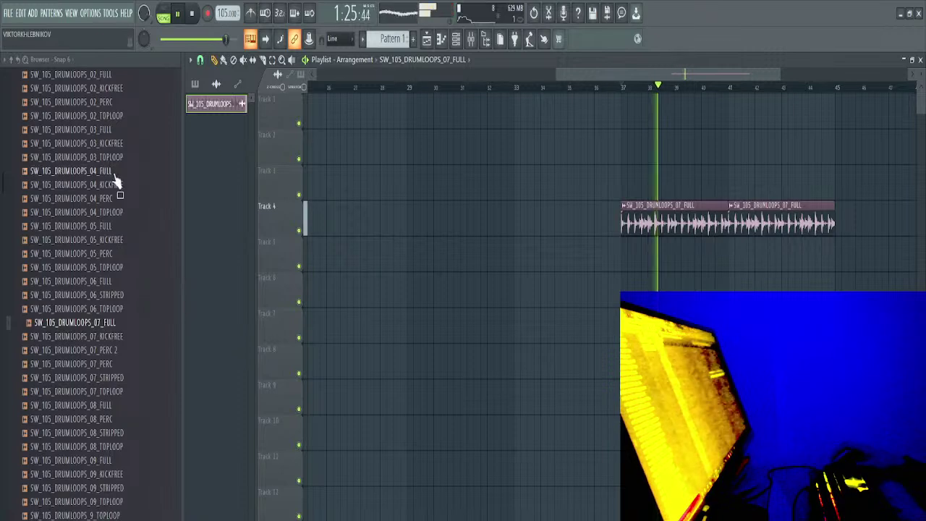
Collapse the Drum Loops folder, open the pack's Music Loops folder and audition SW_105_MUSIC LOOPS_08_LEAD_ARP_E_D_A_B over the drums
{"action": "scroll", "coordinate": [82, 194], "scroll_direction": "up", "scroll_amount": 5}
{"action": "scroll", "coordinate": [83, 196], "scroll_direction": "down", "scroll_amount": 3}
{"action": "left_click", "coordinate": [88, 239]}
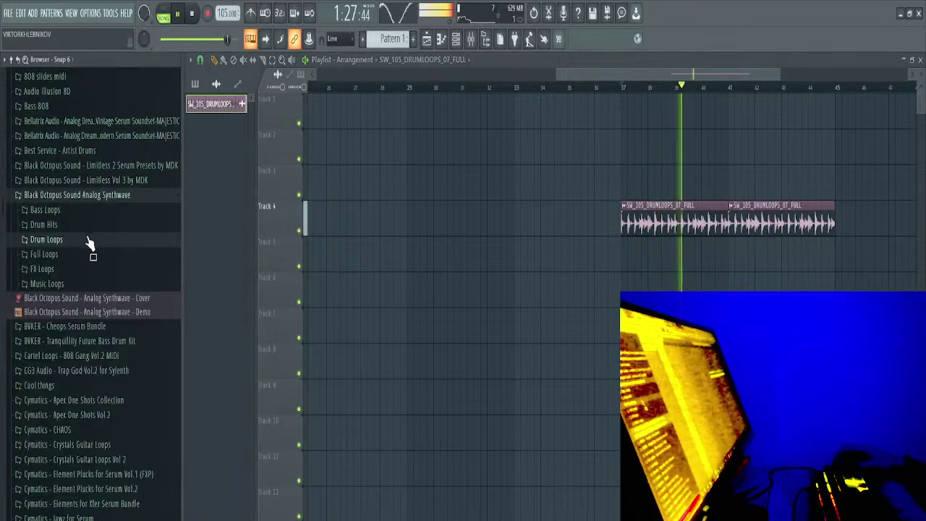
{"action": "scroll", "coordinate": [89, 242], "scroll_direction": "down", "scroll_amount": 5}
{"action": "left_click", "coordinate": [72, 201]}
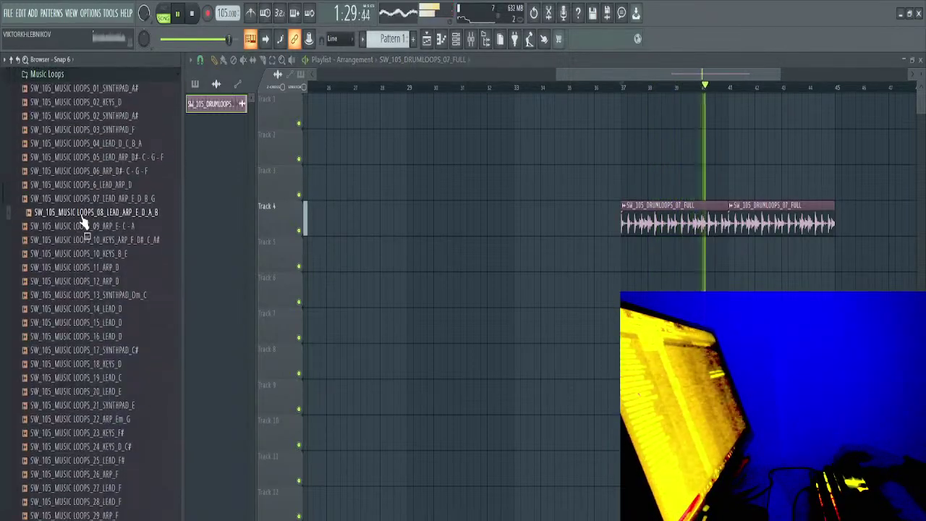
Audition further music loops against the playing drums, working down through 16_LEAD_D to 51_LEAD_C
{"action": "left_click", "coordinate": [119, 282]}
{"action": "scroll", "coordinate": [121, 283], "scroll_direction": "down", "scroll_amount": 4}
{"action": "left_click", "coordinate": [127, 173]}
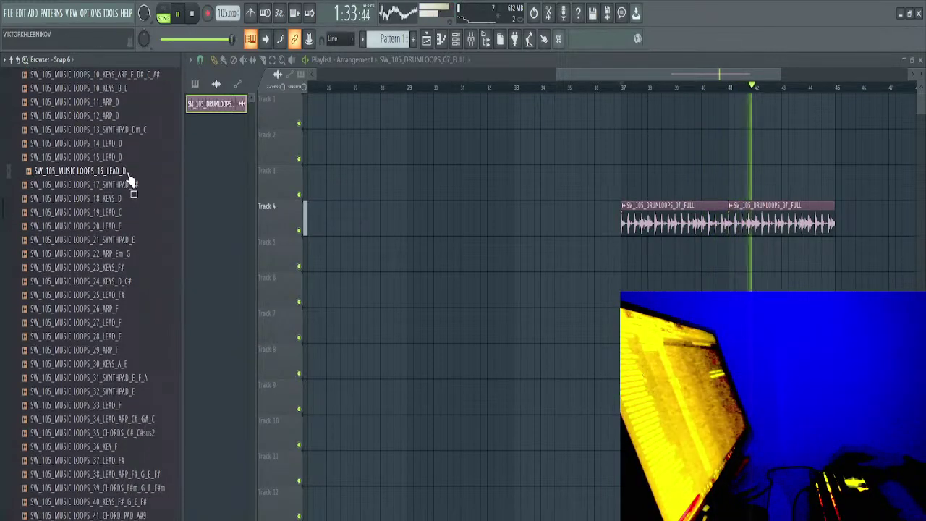
{"action": "left_click", "coordinate": [126, 203]}
{"action": "scroll", "coordinate": [135, 223], "scroll_direction": "down", "scroll_amount": 2}
{"action": "left_click", "coordinate": [117, 215]}
{"action": "left_click", "coordinate": [122, 134]}
{"action": "left_click", "coordinate": [133, 296]}
{"action": "scroll", "coordinate": [135, 301], "scroll_direction": "down", "scroll_amount": 8}
{"action": "left_click", "coordinate": [120, 268]}
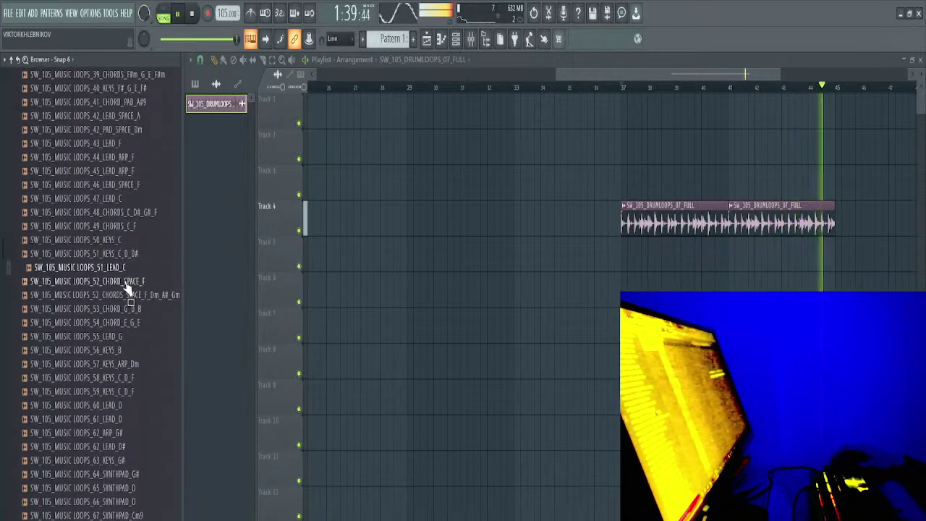
Audition more music loops further down the folder, ending with SW_105_MUSIC LOOPS_72_LEAD_F
{"action": "scroll", "coordinate": [128, 290], "scroll_direction": "down", "scroll_amount": 2}
{"action": "left_click", "coordinate": [128, 255]}
{"action": "left_click", "coordinate": [137, 338]}
{"action": "scroll", "coordinate": [137, 338], "scroll_direction": "down", "scroll_amount": 4}
{"action": "left_click", "coordinate": [123, 296]}
{"action": "left_click", "coordinate": [136, 336]}
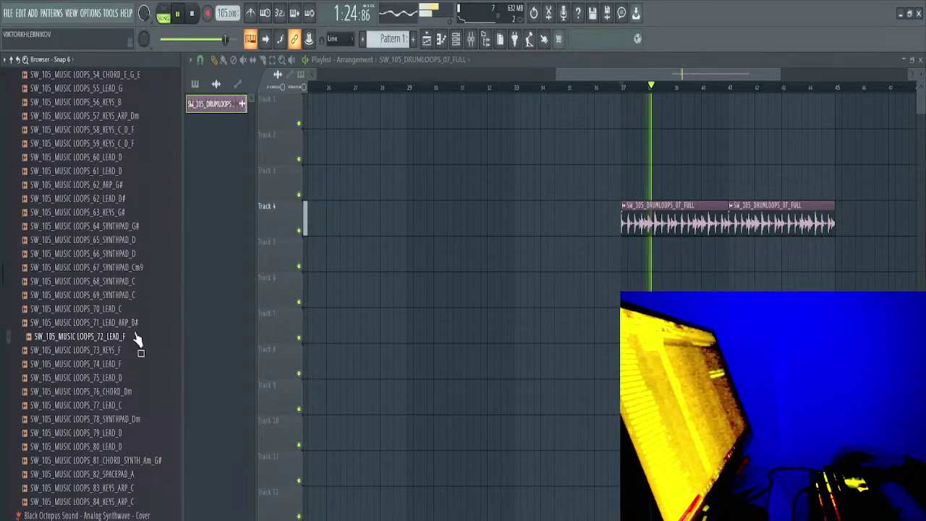
Audition the last music loops in the folder from 84_KEYS_ARP_C back to 81_CHORD_SYNTH_Am_G#
{"action": "scroll", "coordinate": [138, 335], "scroll_direction": "down", "scroll_amount": 3}
{"action": "scroll", "coordinate": [140, 340], "scroll_direction": "down", "scroll_amount": 3}
{"action": "left_click", "coordinate": [138, 253]}
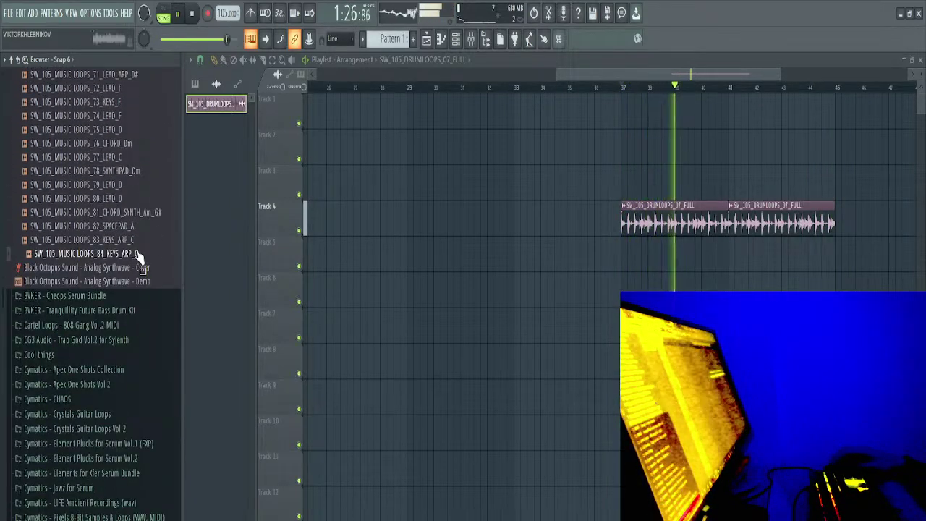
{"action": "left_click", "coordinate": [134, 241]}
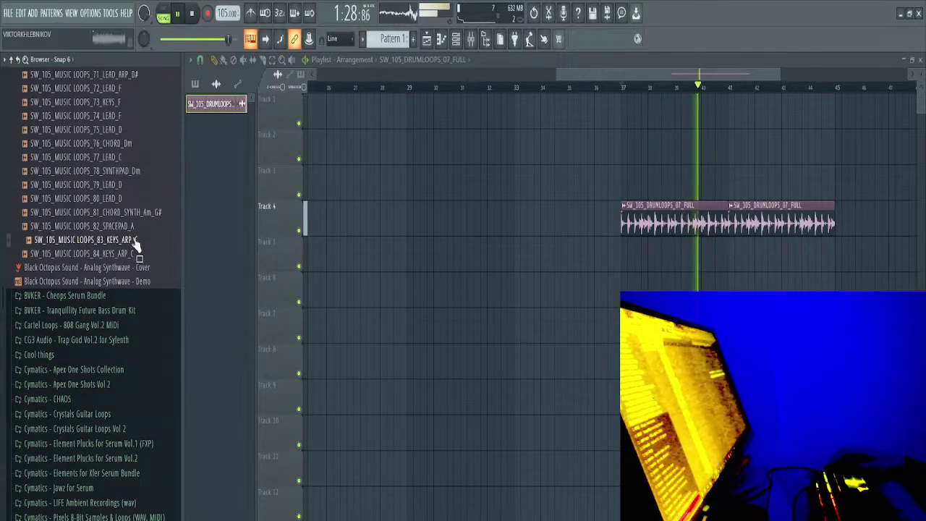
{"action": "left_click", "coordinate": [126, 228]}
{"action": "left_click", "coordinate": [144, 212]}
{"action": "scroll", "coordinate": [149, 325], "scroll_direction": "down", "scroll_amount": 2}
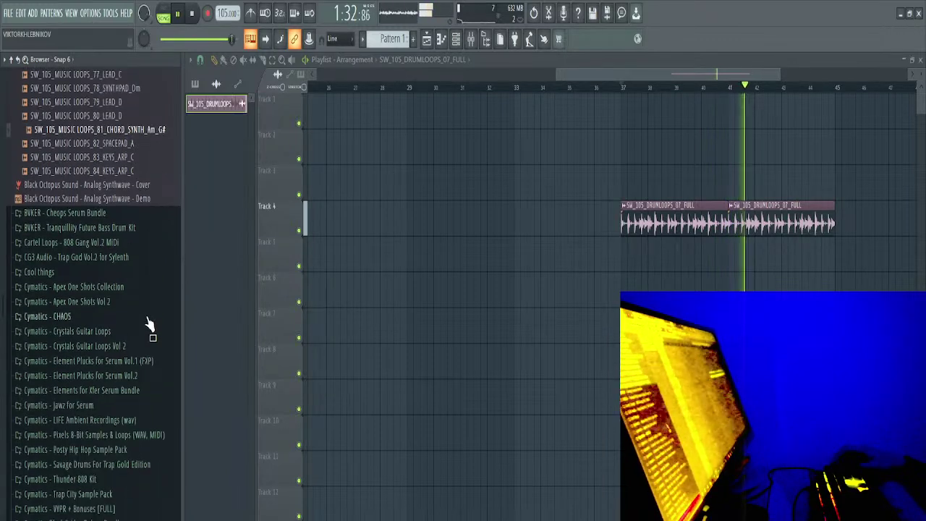
Open the Nostalgic folder inside Melodics of the Cymatics - VYPR + Bonuses [FULL] sample pack
{"action": "scroll", "coordinate": [148, 325], "scroll_direction": "down", "scroll_amount": 4}
{"action": "scroll", "coordinate": [143, 324], "scroll_direction": "down", "scroll_amount": 2}
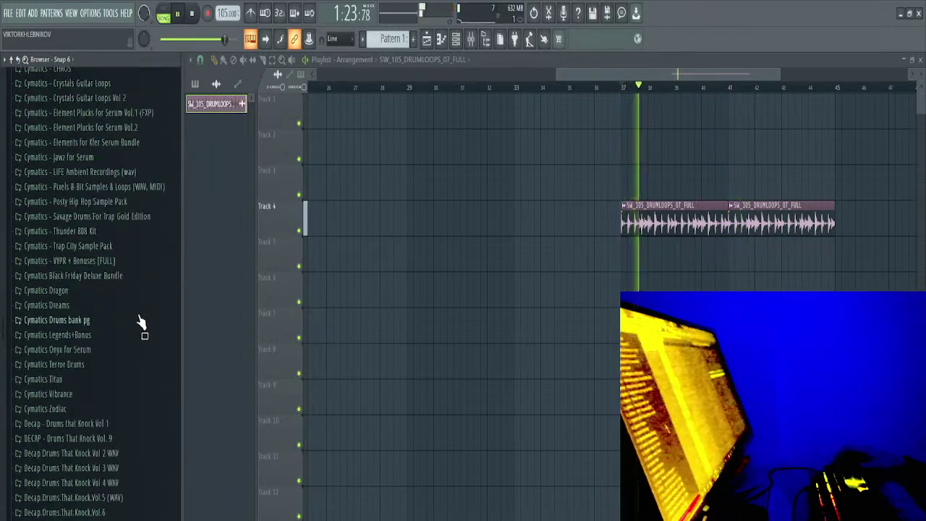
{"action": "left_click", "coordinate": [124, 262]}
{"action": "left_click", "coordinate": [124, 277]}
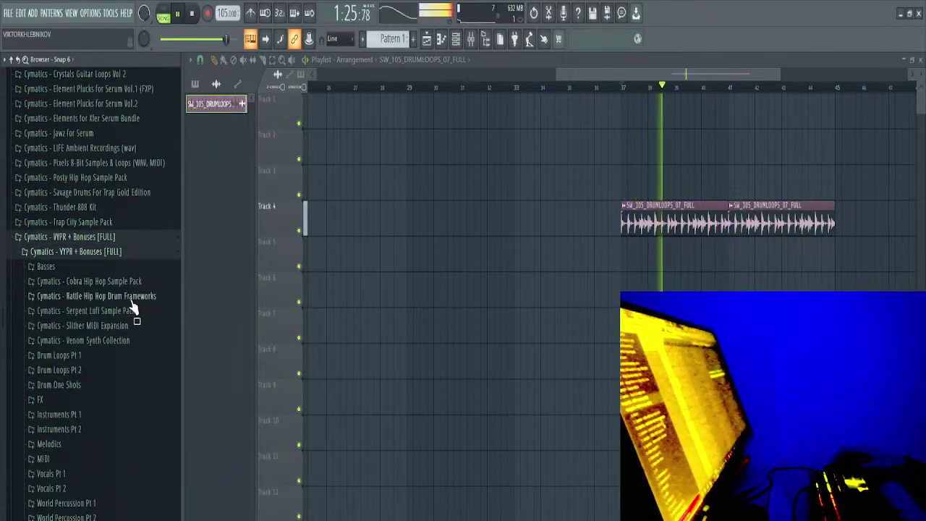
{"action": "scroll", "coordinate": [131, 308], "scroll_direction": "down", "scroll_amount": 2}
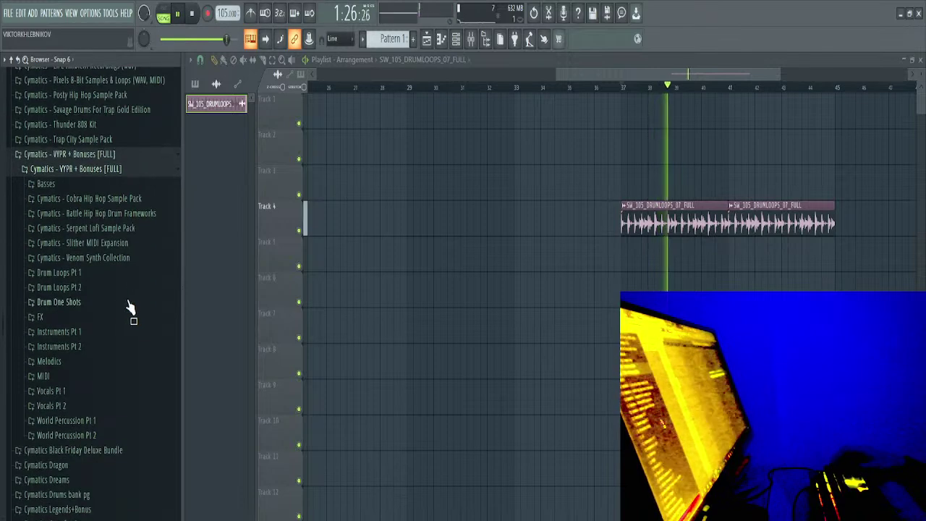
{"action": "left_click", "coordinate": [102, 363]}
{"action": "scroll", "coordinate": [104, 363], "scroll_direction": "down", "scroll_amount": 2}
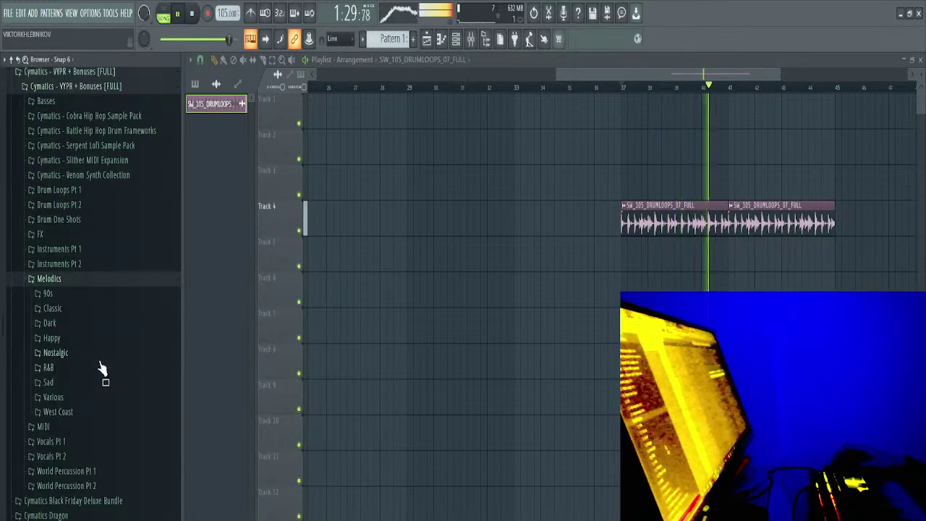
{"action": "left_click", "coordinate": [92, 354]}
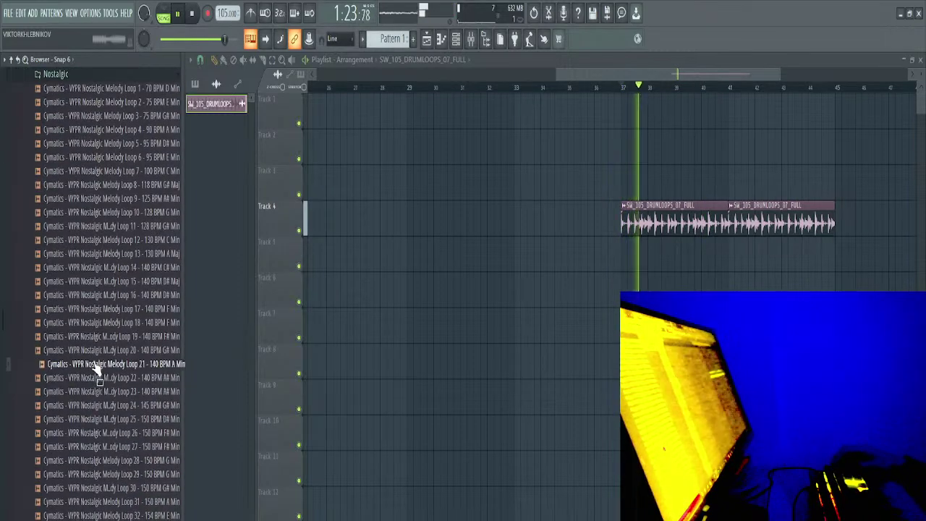
Audition Nostalgic Melody Loops 20, 2, 1, 3, 4 and 6 over the playing drums
{"action": "left_click", "coordinate": [108, 350]}
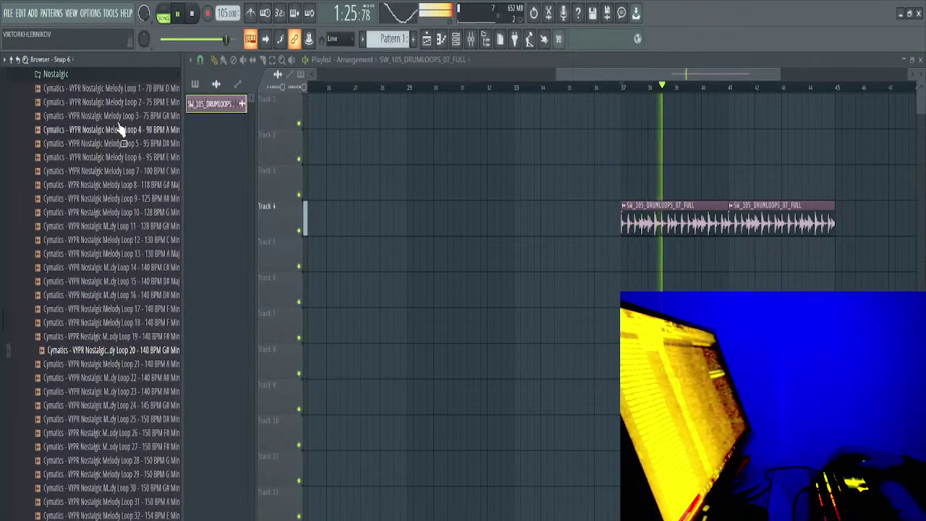
{"action": "left_click", "coordinate": [128, 102]}
{"action": "left_click", "coordinate": [137, 89]}
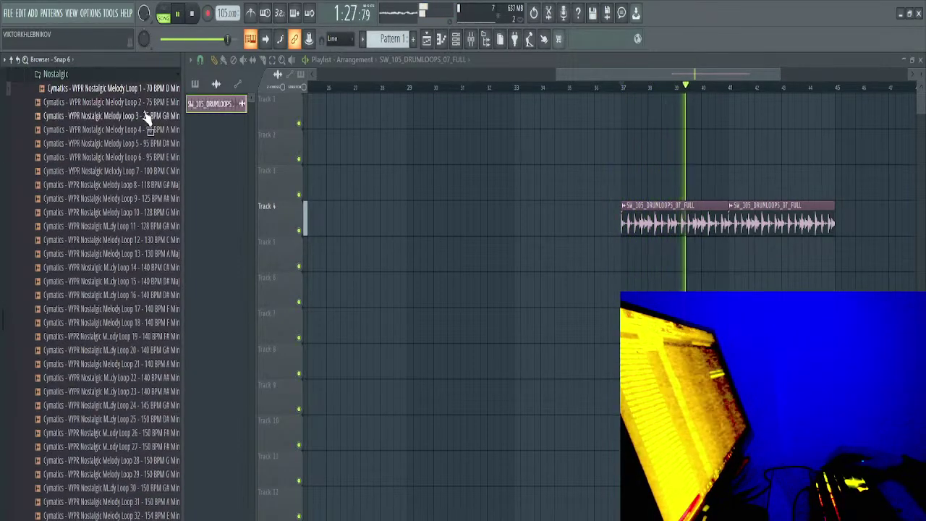
{"action": "left_click", "coordinate": [145, 116]}
{"action": "left_click", "coordinate": [149, 129]}
{"action": "left_click", "coordinate": [150, 157]}
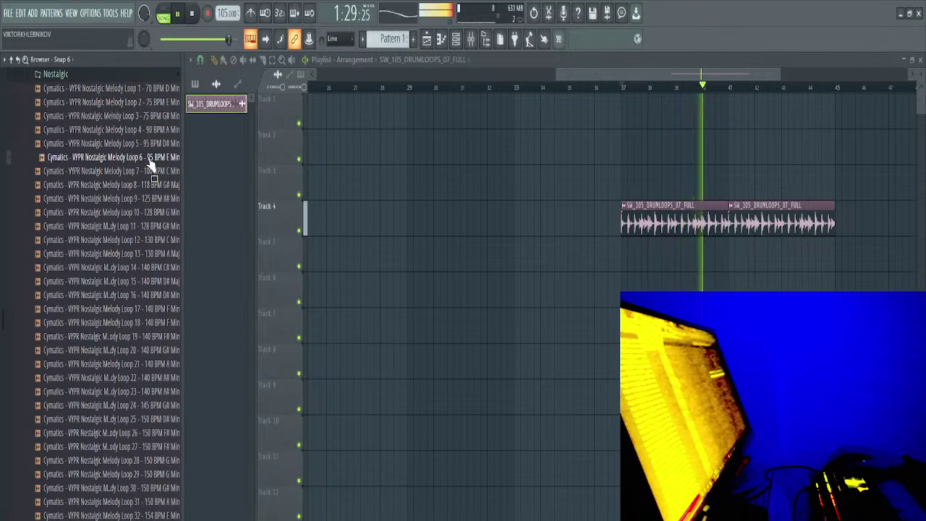
Audition Nostalgic melody loops further down the folder over the drums, from Loop 19 to Loop 40
{"action": "left_click", "coordinate": [146, 336]}
{"action": "scroll", "coordinate": [147, 334], "scroll_direction": "down", "scroll_amount": 4}
{"action": "left_click", "coordinate": [150, 294]}
{"action": "left_click", "coordinate": [154, 322]}
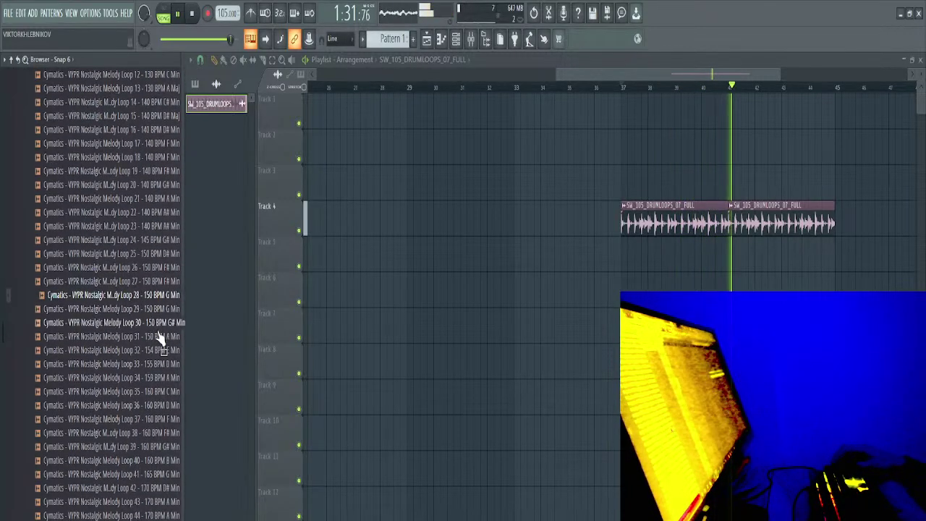
{"action": "scroll", "coordinate": [160, 330], "scroll_direction": "down", "scroll_amount": 4}
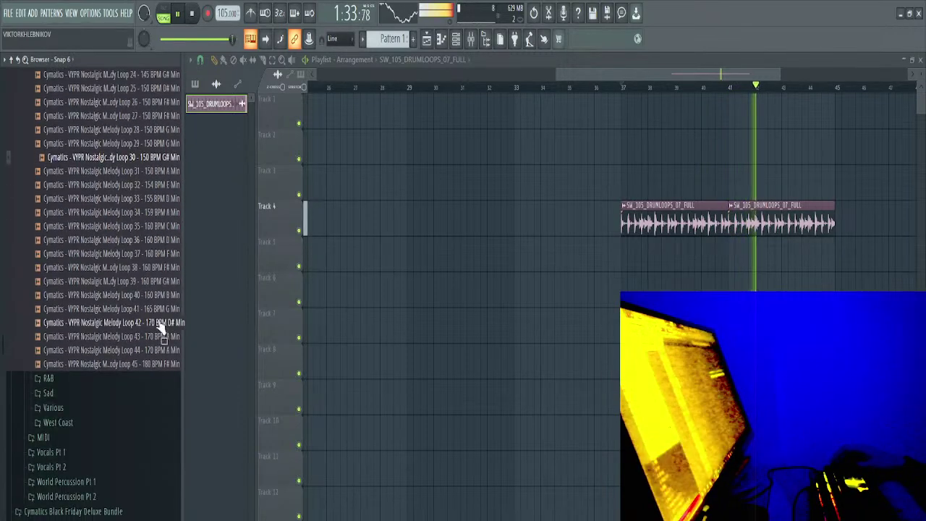
{"action": "left_click", "coordinate": [154, 255]}
{"action": "left_click", "coordinate": [155, 268]}
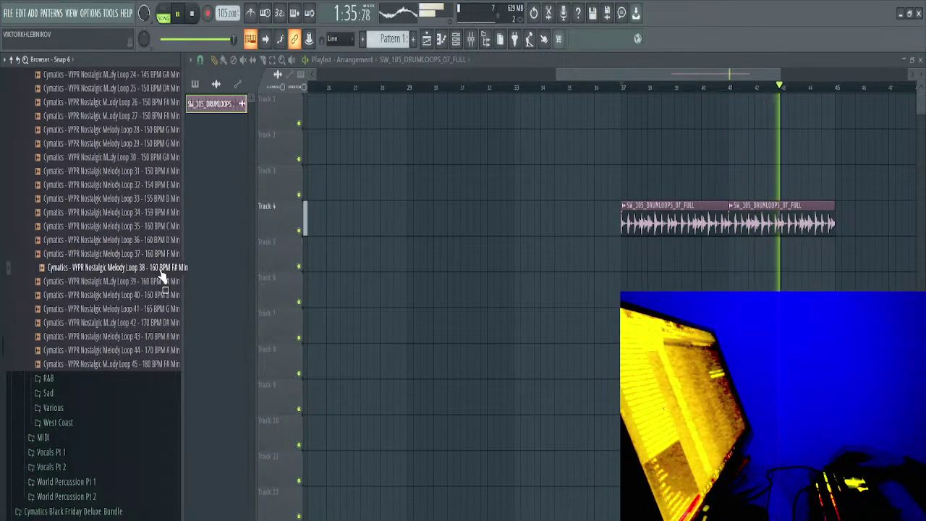
{"action": "left_click", "coordinate": [161, 283]}
{"action": "left_click", "coordinate": [163, 295]}
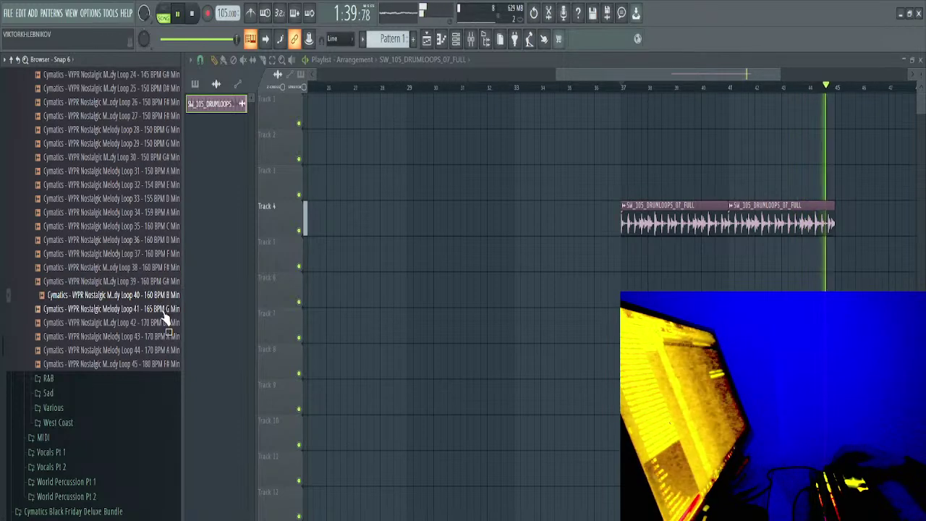
Audition the last Nostalgic melody loops, Loop 41 to Loop 45
{"action": "left_click", "coordinate": [165, 309]}
{"action": "left_click", "coordinate": [166, 323]}
{"action": "left_click", "coordinate": [165, 337]}
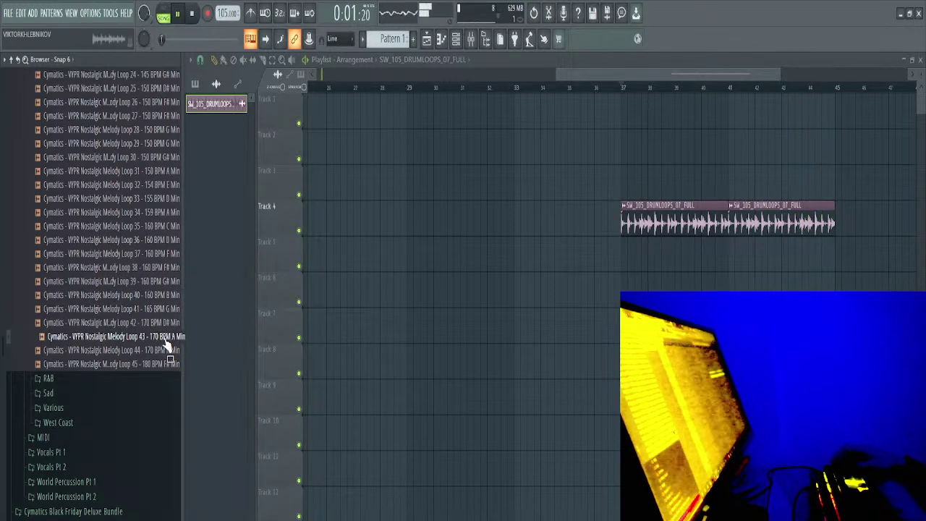
{"action": "scroll", "coordinate": [166, 341], "scroll_direction": "down", "scroll_amount": 3}
{"action": "left_click", "coordinate": [166, 270]}
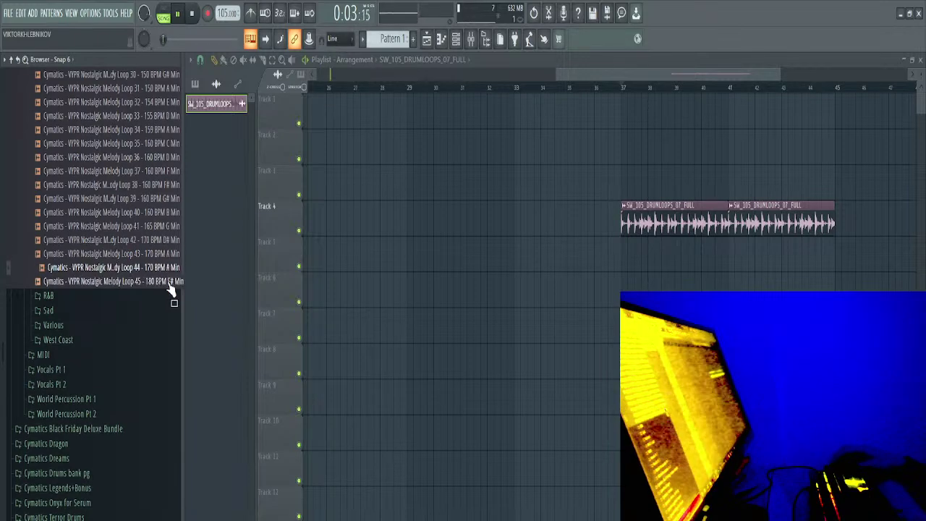
{"action": "left_click", "coordinate": [170, 284]}
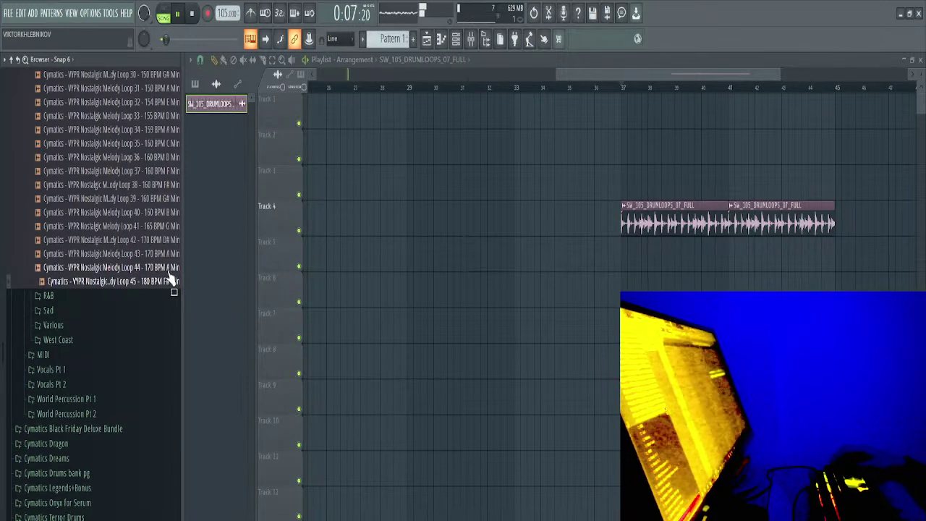
Place Cymatics - VYPR Nostalgic Melody Loop 44 on Track 5 at bar 37, directly under the drum loops
{"action": "left_click", "coordinate": [168, 272]}
{"action": "left_click_drag", "start_coordinate": [170, 279], "coordinate": [261, 269]}
{"action": "left_click_drag", "start_coordinate": [620, 280], "coordinate": [622, 253]}
{"action": "scroll", "coordinate": [753, 264], "scroll_direction": "up", "scroll_amount": 3}
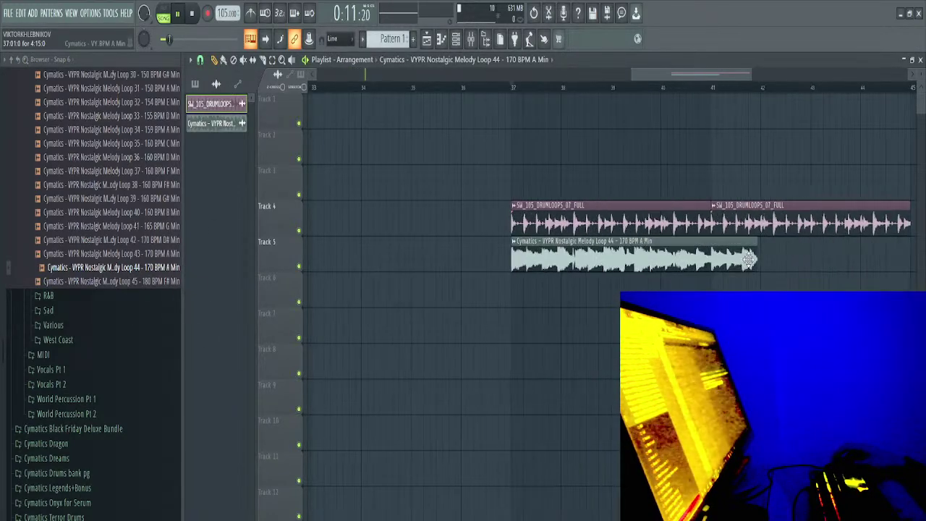
Open the melody loop's sample settings and adjust its stretch time so the clip spans bars 37 to 41
{"action": "double_click", "coordinate": [665, 254]}
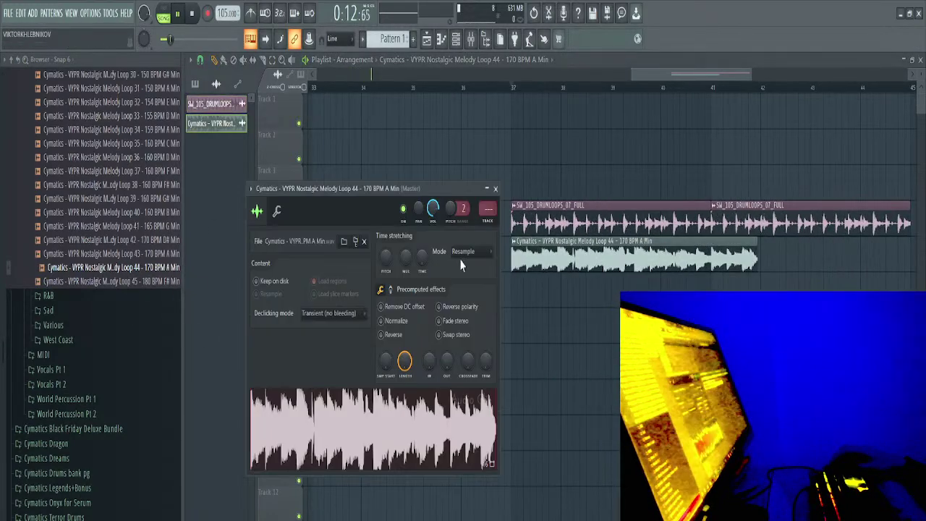
{"action": "right_click", "coordinate": [425, 257]}
{"action": "left_click", "coordinate": [441, 358]}
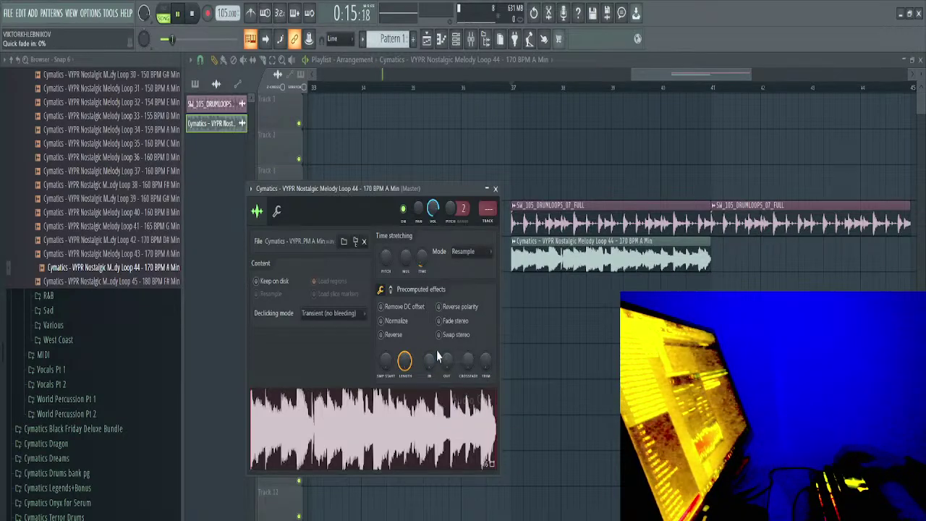
Set the melody loop's stretching mode to Stretch and lower its pitch shift while checking it against the drums
{"action": "key", "text": "space"}
{"action": "left_click", "coordinate": [464, 251]}
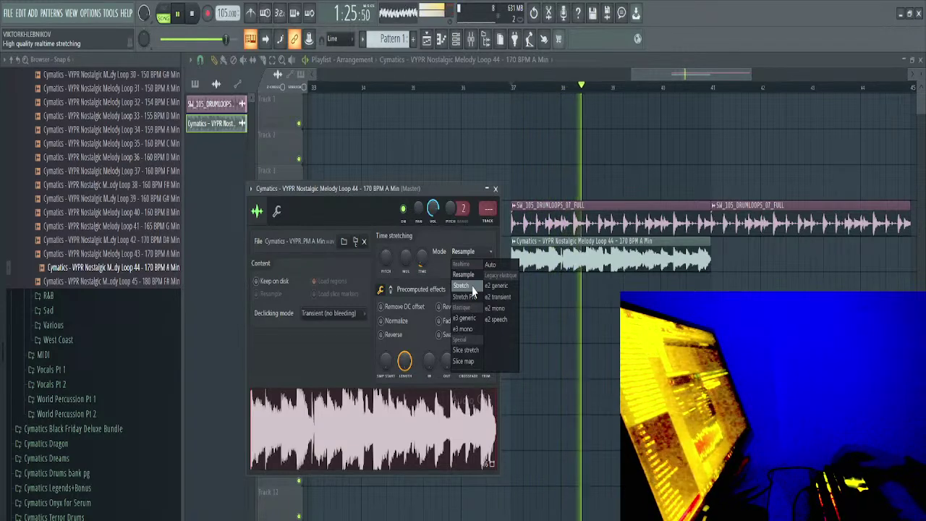
{"action": "left_click", "coordinate": [470, 287]}
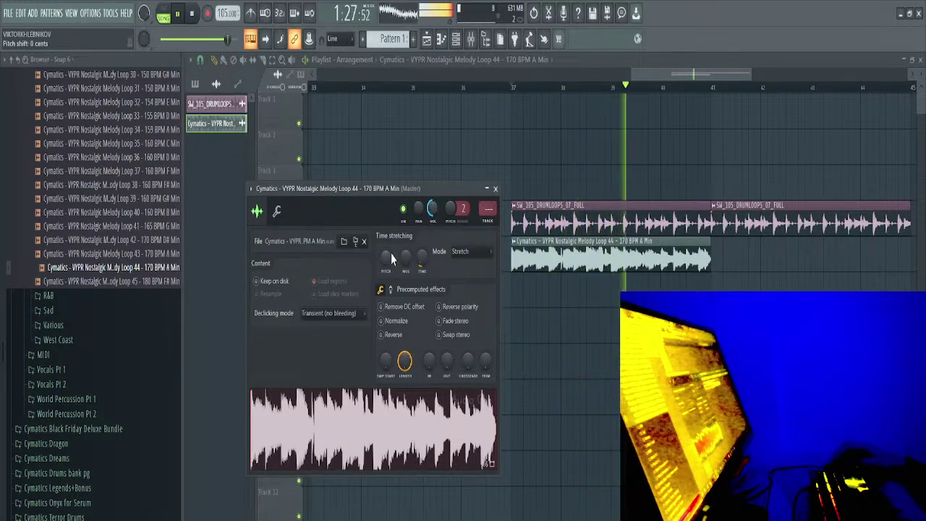
{"action": "left_click_drag", "start_coordinate": [384, 259], "coordinate": [385, 278]}
{"action": "key", "text": "space"}
{"action": "key", "text": "space"}
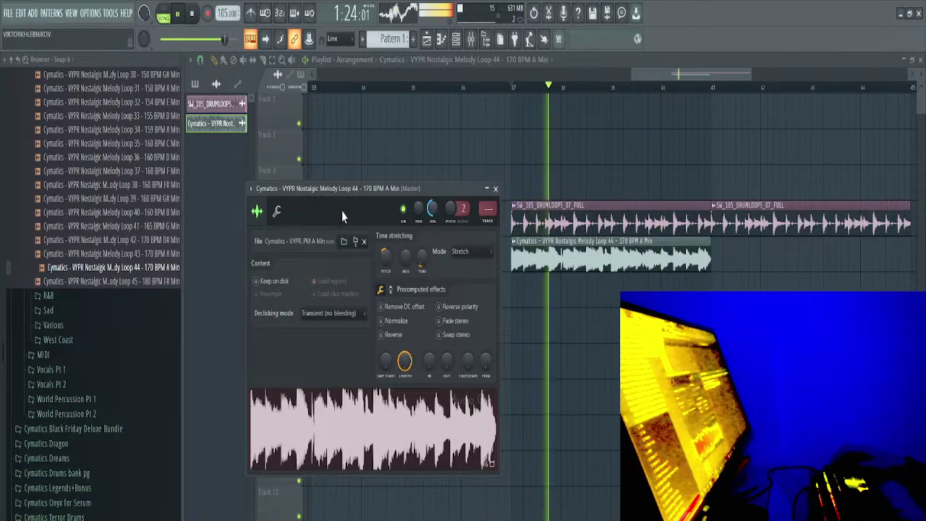
Repeat the melody loop at bar 41 and duplicate the drum and melody clips of bars 37 to 45 up to bar 53
{"action": "left_click_drag", "start_coordinate": [757, 256], "coordinate": [715, 256]}
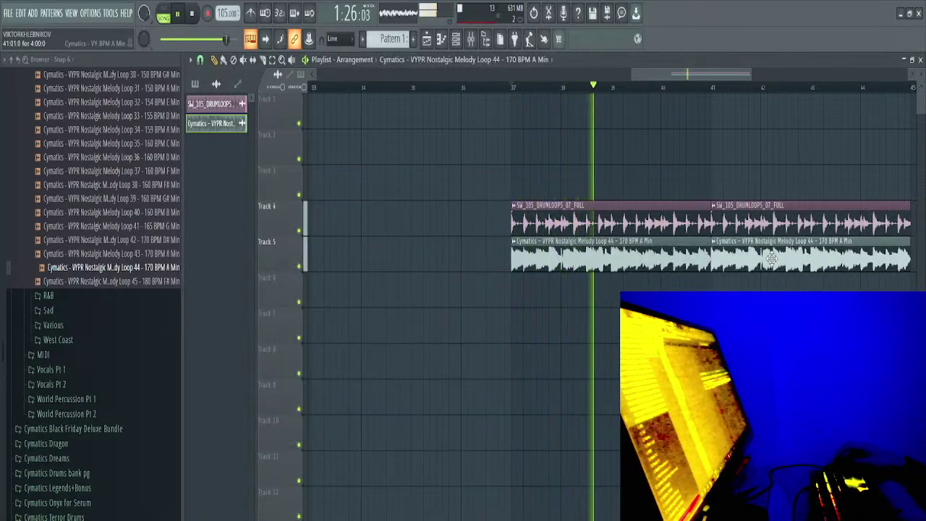
{"action": "scroll", "coordinate": [598, 300], "scroll_direction": "down", "scroll_amount": 2}
{"action": "left_click_drag", "start_coordinate": [785, 190], "coordinate": [501, 293]}
{"action": "mouse_move", "coordinate": [607, 225]}
{"action": "left_mouse_down"}
{"action": "mouse_move", "coordinate": [871, 215]}
{"action": "mouse_move", "coordinate": [815, 218]}
{"action": "left_mouse_up"}
{"action": "scroll", "coordinate": [558, 291], "scroll_direction": "down", "scroll_amount": 3}
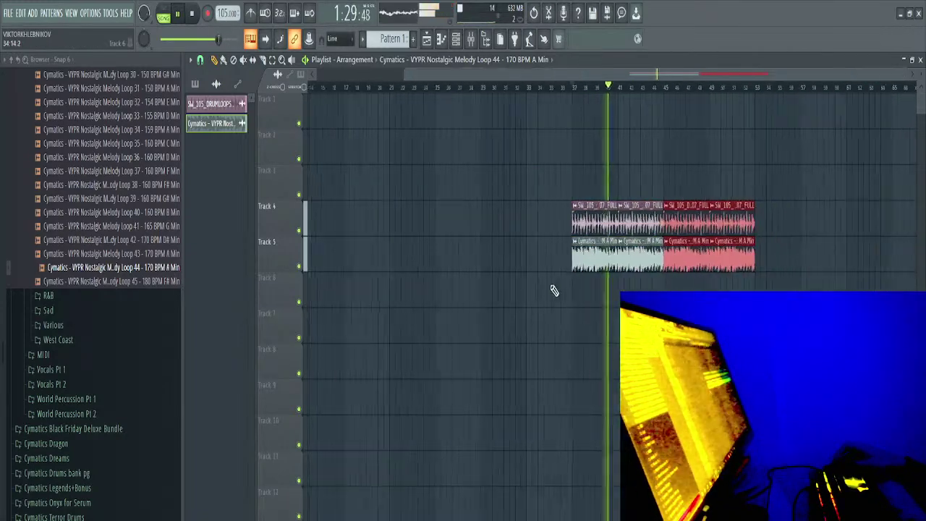
{"action": "left_click", "coordinate": [599, 217]}
{"action": "double_click", "coordinate": [590, 219]}
{"action": "key", "text": "space"}
{"action": "left_click", "coordinate": [478, 208]}
{"action": "key", "text": "space"}
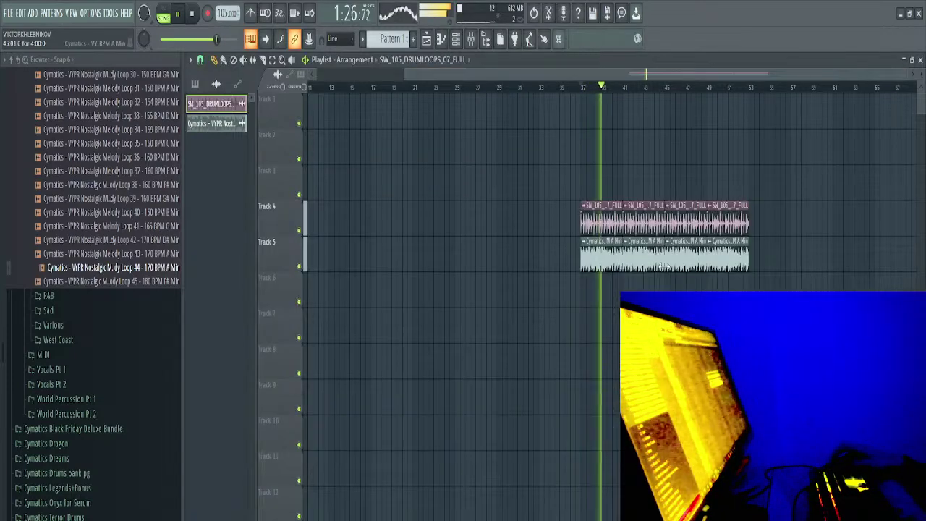
Reopen the melody loop's settings and set its pitch shift to -400 cents, playing it back with the drums
{"action": "scroll", "coordinate": [651, 217], "scroll_direction": "up", "scroll_amount": 3}
{"action": "double_click", "coordinate": [568, 247]}
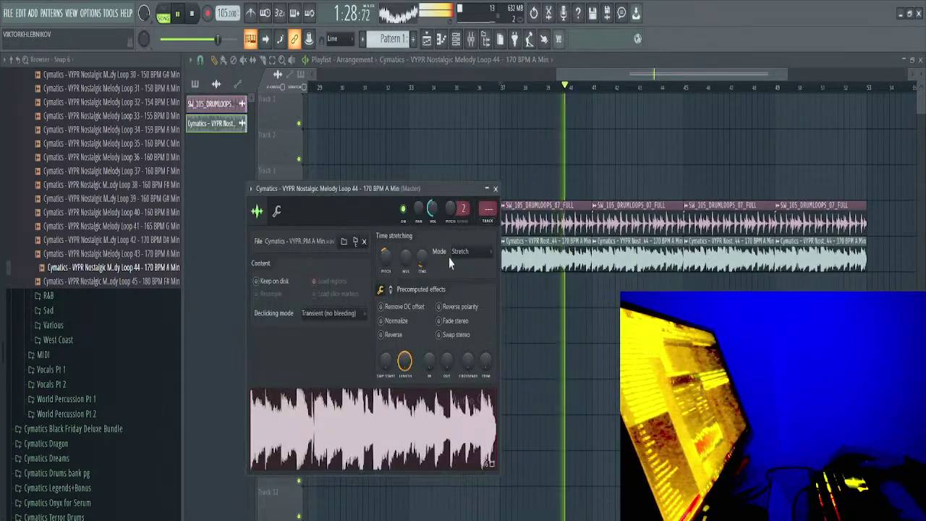
{"action": "key", "text": "space"}
{"action": "left_click_drag", "start_coordinate": [386, 257], "coordinate": [385, 264]}
{"action": "key", "text": "space"}
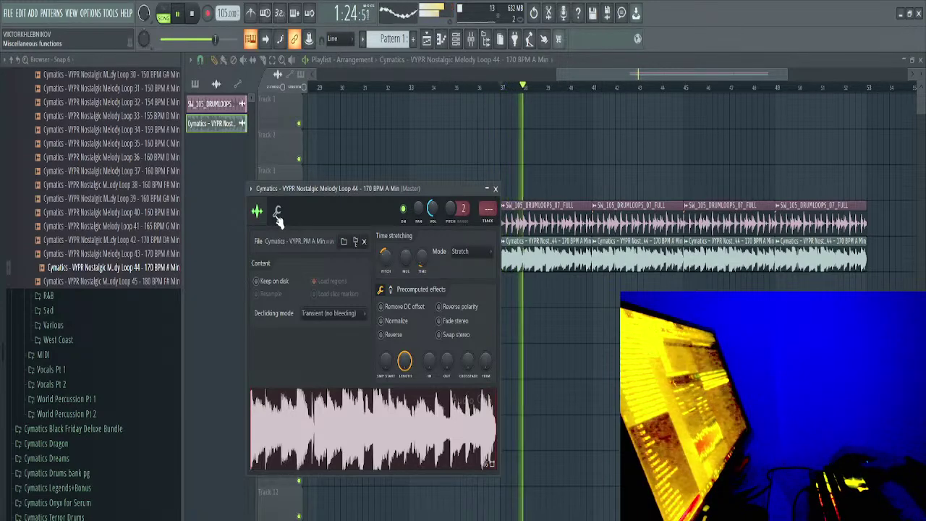
{"action": "key", "text": "space"}
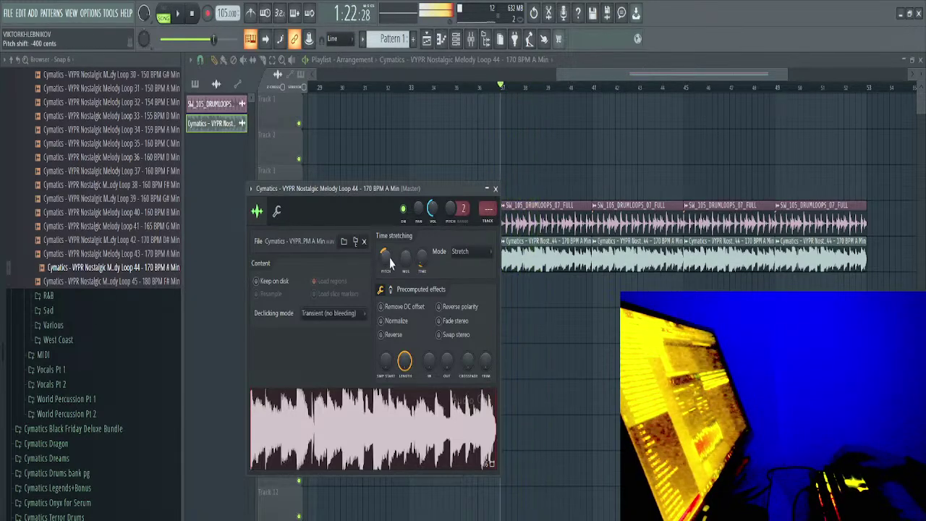
{"action": "key", "text": "space"}
{"action": "key", "text": "space"}
Lower the melody loop's pitch shift to -500 cents and compare it in playback
{"action": "left_click_drag", "start_coordinate": [385, 261], "coordinate": [385, 265]}
{"action": "key", "text": "space"}
{"action": "key", "text": "space"}
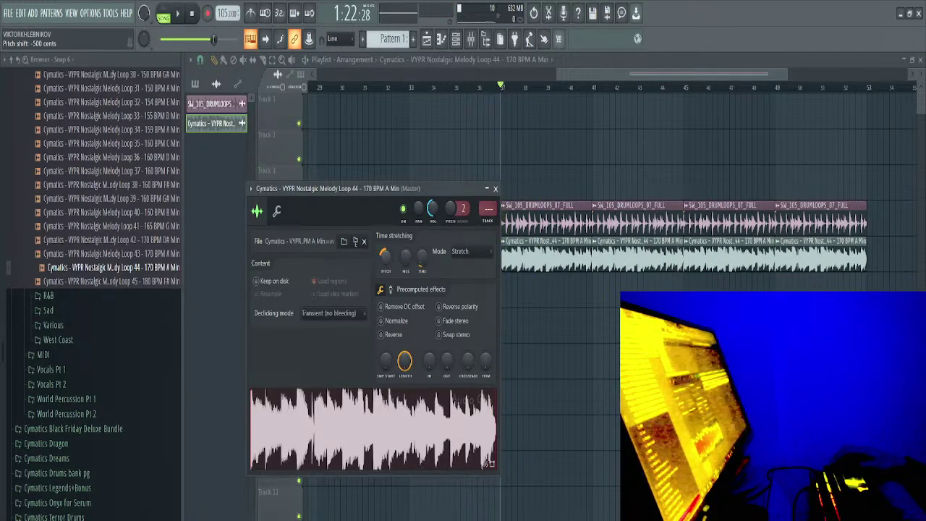
{"action": "left_click_drag", "start_coordinate": [386, 261], "coordinate": [386, 264]}
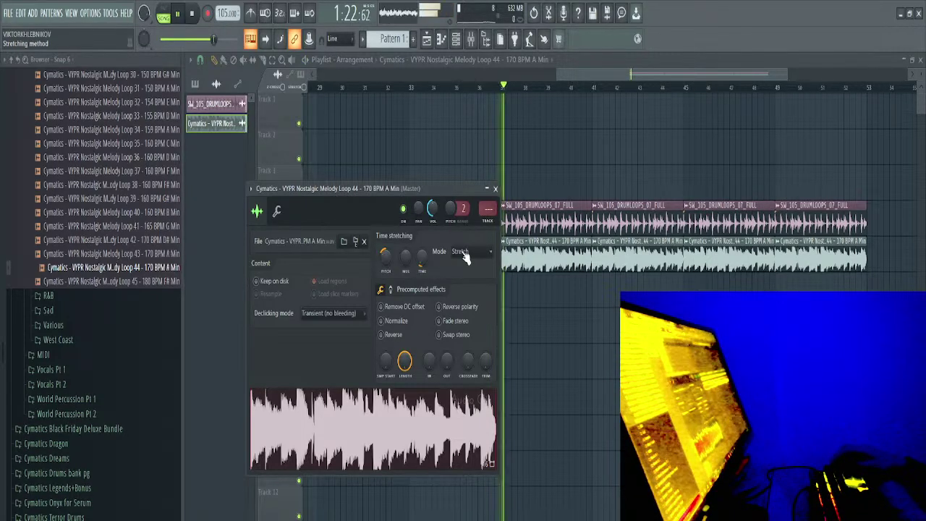
Try the Stretch Pro mode on the melody loop with the formant shifted to +460 cents, and reset the formant
{"action": "left_click", "coordinate": [460, 252]}
{"action": "left_click", "coordinate": [469, 288]}
{"action": "left_click_drag", "start_coordinate": [471, 268], "coordinate": [471, 284]}
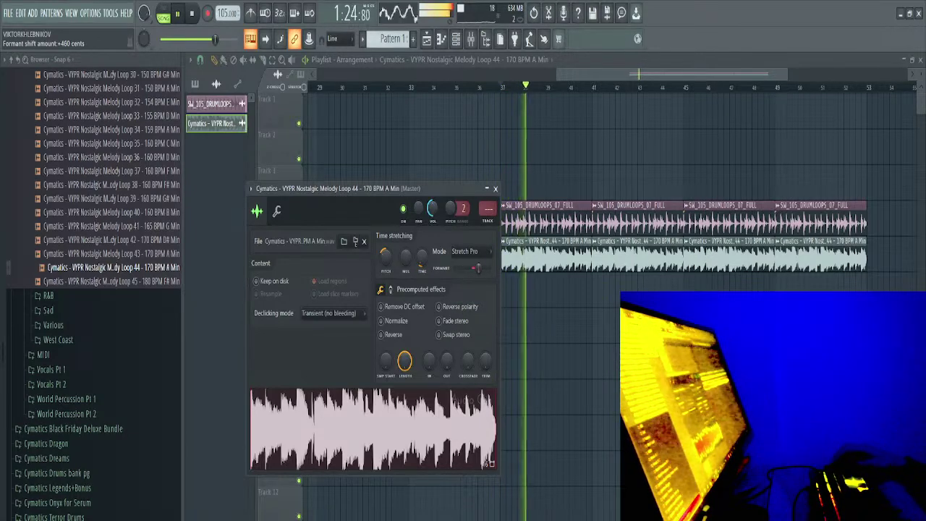
{"action": "right_click", "coordinate": [480, 268]}
{"action": "left_click", "coordinate": [493, 277]}
{"action": "key", "text": "space"}
{"action": "key", "text": "space"}
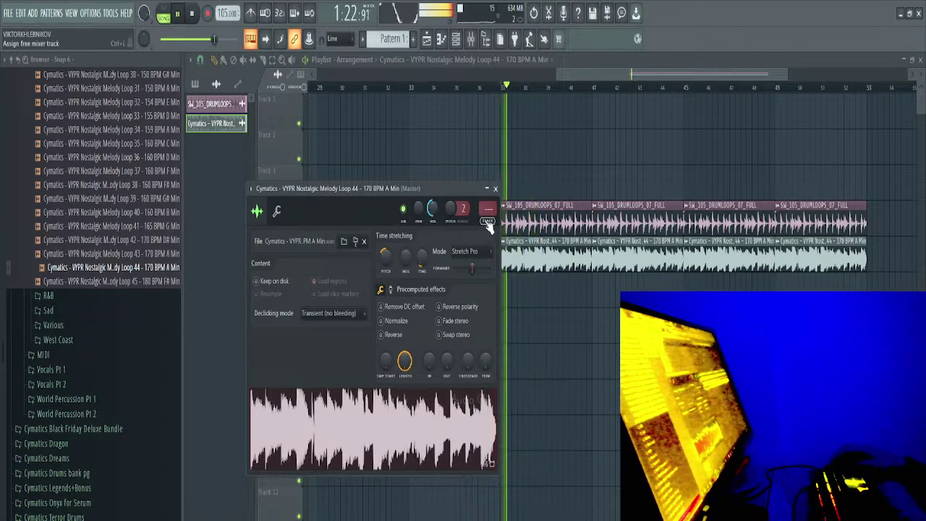
Assign the melody loop to free mixer track 3 and stop playback
{"action": "key", "text": "F9"}
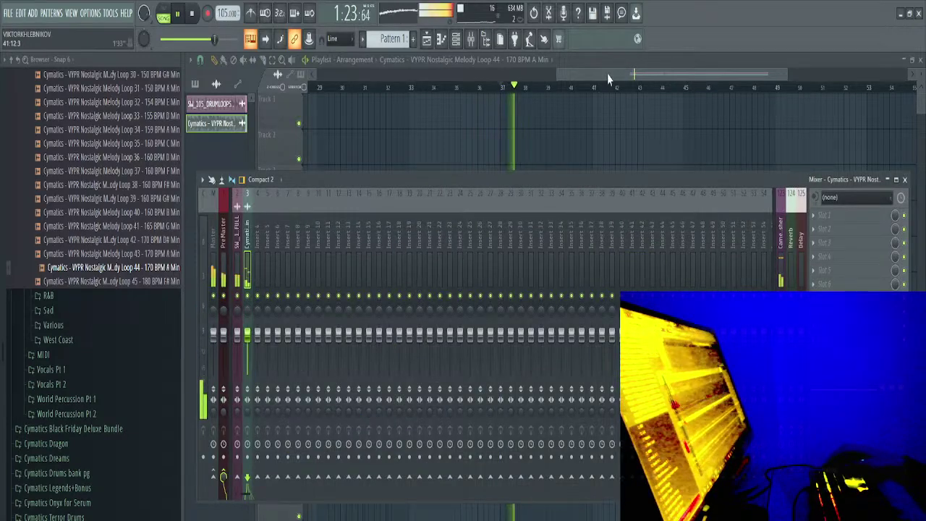
{"action": "key", "text": "F9"}
{"action": "key", "text": "space"}
Set the melody loop's stretching mode back to Stretch, restart playback and show its mixer track
{"action": "left_click", "coordinate": [488, 253]}
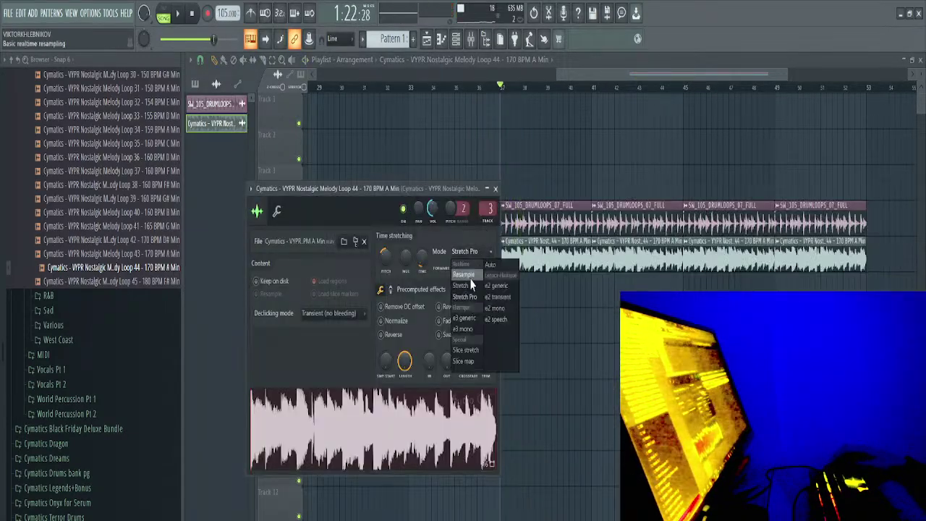
{"action": "left_click", "coordinate": [470, 286]}
{"action": "key", "text": "space"}
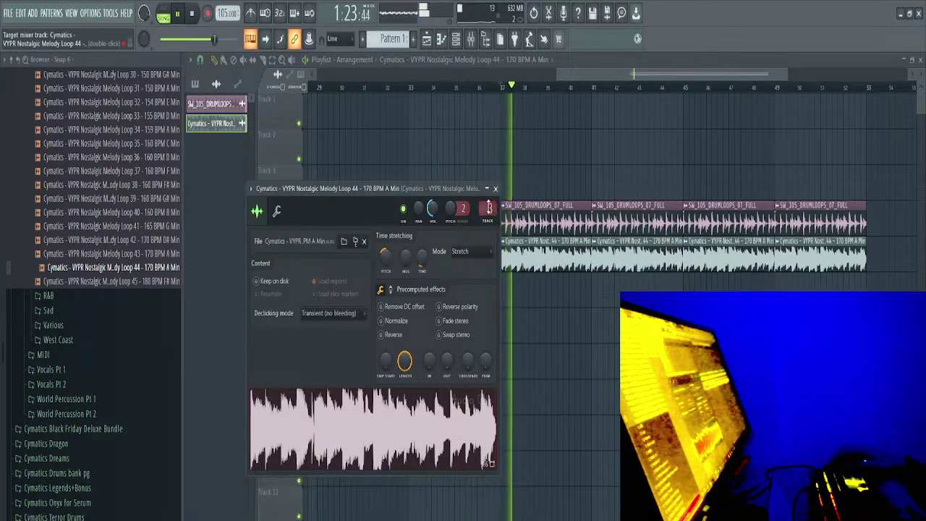
{"action": "left_click", "coordinate": [491, 221]}
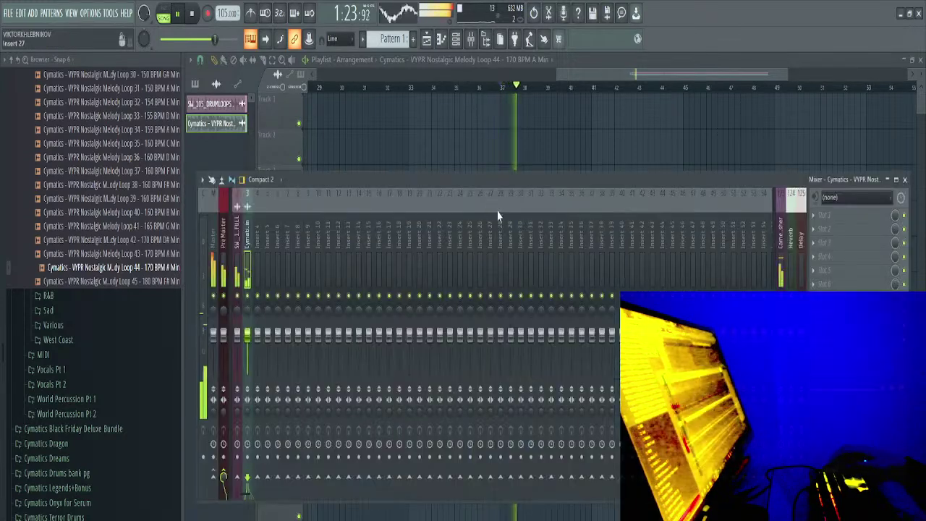
Show the root-note keyboard in the Sampler channel's miscellaneous settings to find the melody's key during playback
{"action": "left_click", "coordinate": [456, 38]}
{"action": "right_click", "coordinate": [423, 158]}
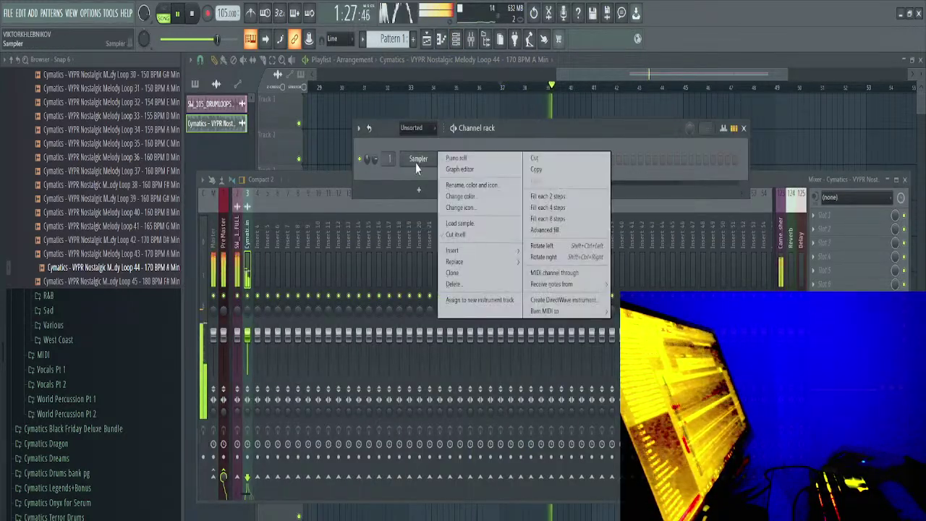
{"action": "mouse_move", "coordinate": [450, 251]}
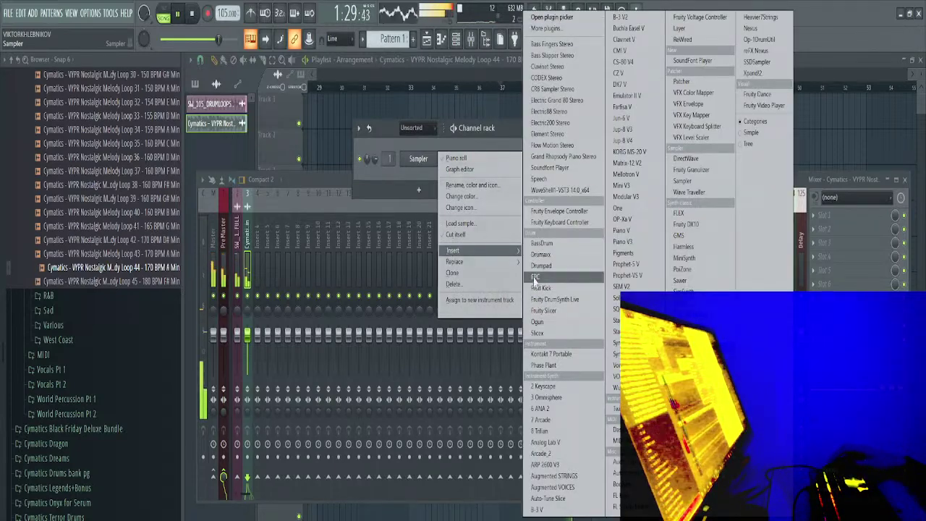
{"action": "left_click", "coordinate": [418, 161]}
{"action": "left_click", "coordinate": [419, 161]}
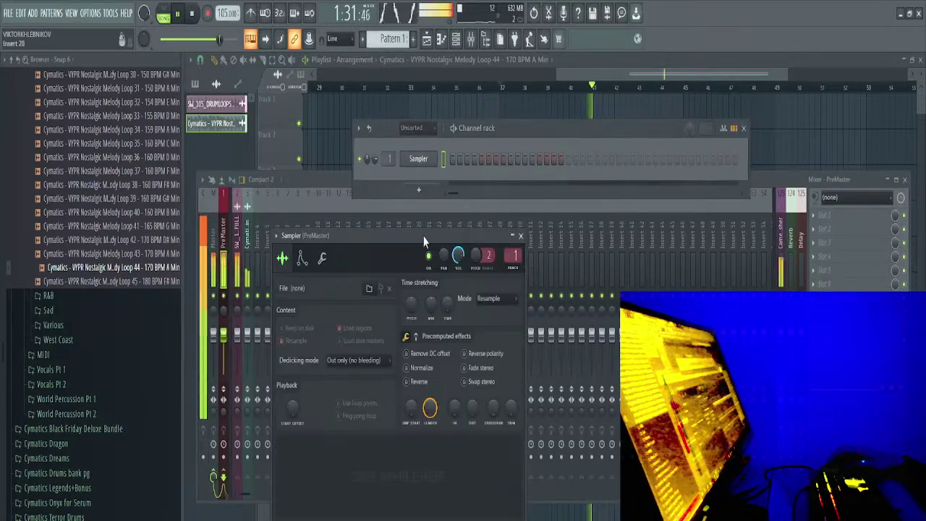
{"action": "left_click", "coordinate": [322, 258]}
{"action": "left_click", "coordinate": [514, 450]}
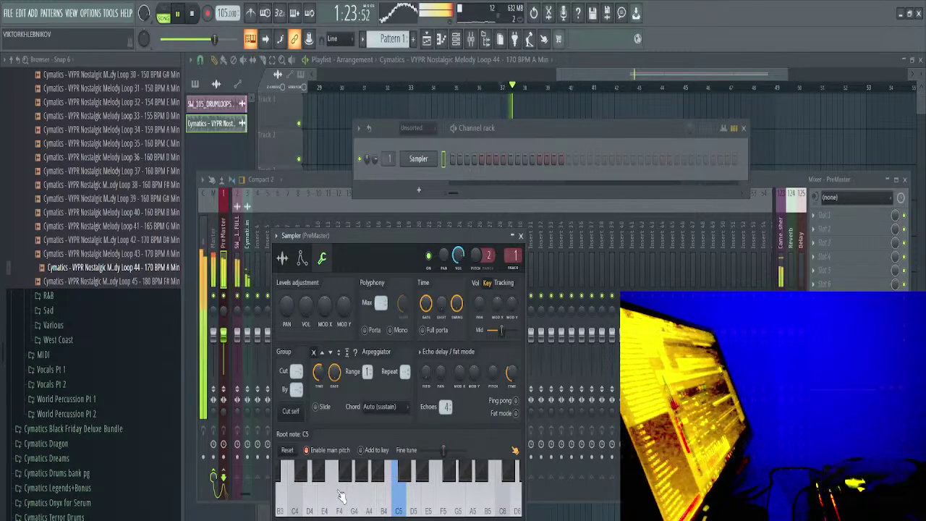
Note the key "Fmin//E +8 (G#maj)" as the project title in the project info and close the settings
{"action": "key", "text": "F11"}
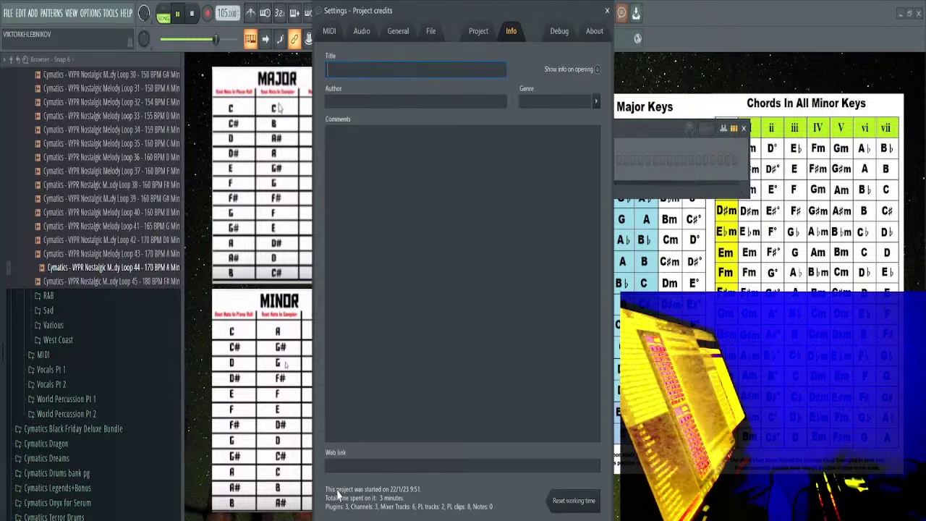
{"action": "left_click_drag", "start_coordinate": [391, 7], "coordinate": [533, 25]}
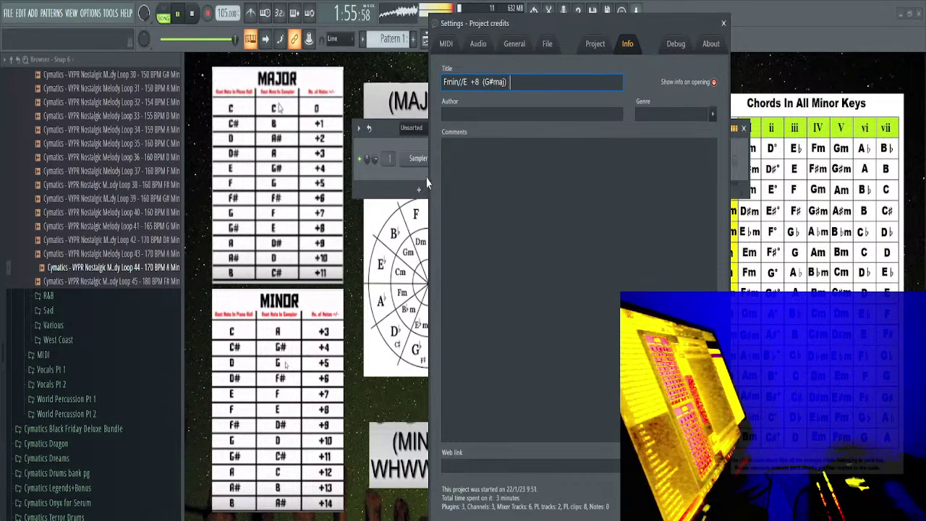
{"action": "left_click", "coordinate": [724, 24]}
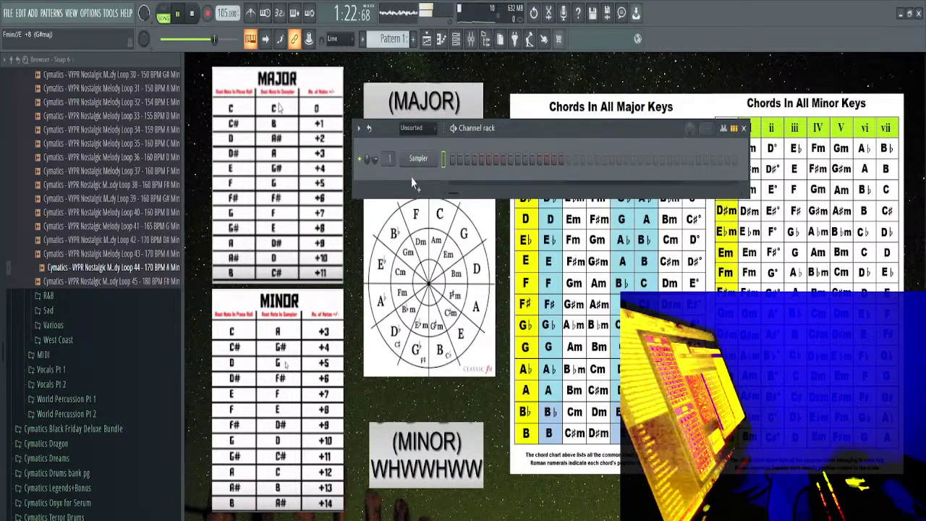
Insert a 7 Arcade instrument channel, shrink the plugin window and move it over the channel rack
{"action": "right_click", "coordinate": [426, 160]}
{"action": "mouse_move", "coordinate": [478, 252]}
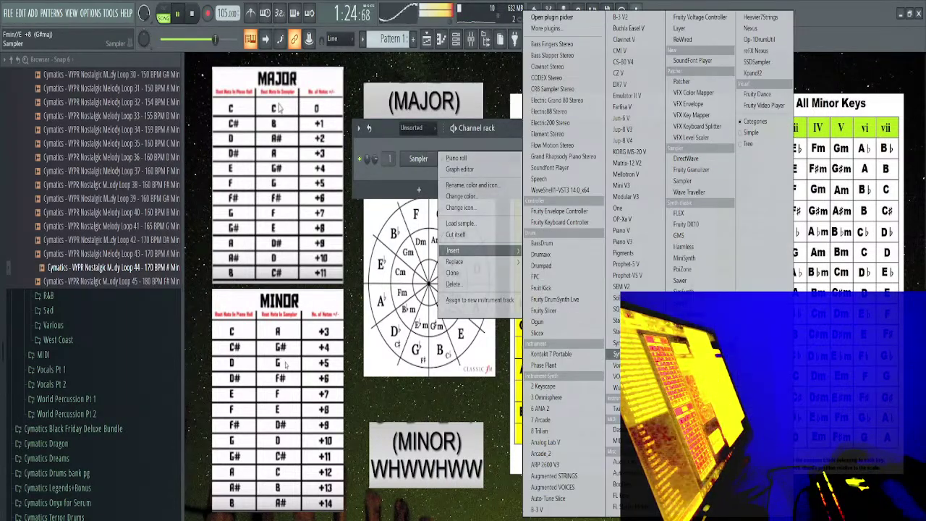
{"action": "left_click", "coordinate": [561, 421]}
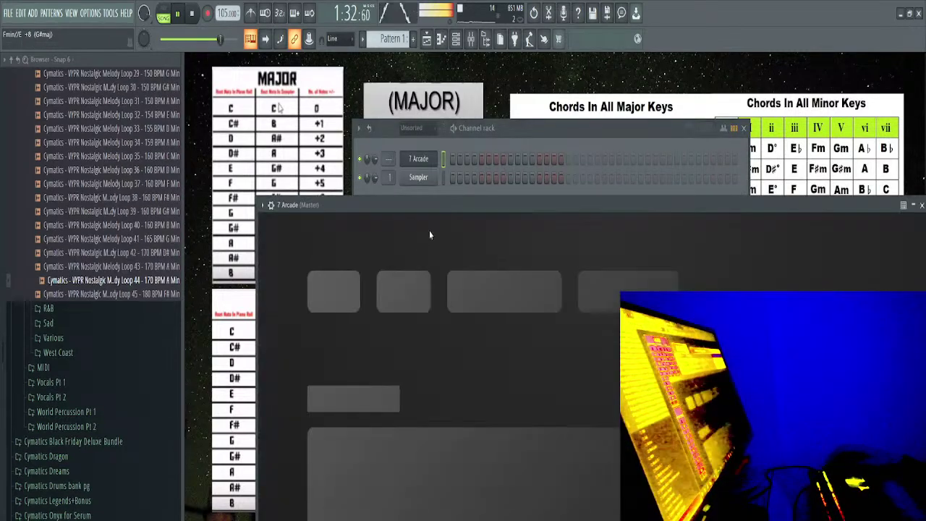
{"action": "left_click_drag", "start_coordinate": [254, 197], "coordinate": [487, 307]}
{"action": "left_click_drag", "start_coordinate": [584, 316], "coordinate": [425, 117]}
Load the Pageantry kit in Arcade and set its session key to F min
{"action": "left_click", "coordinate": [348, 163]}
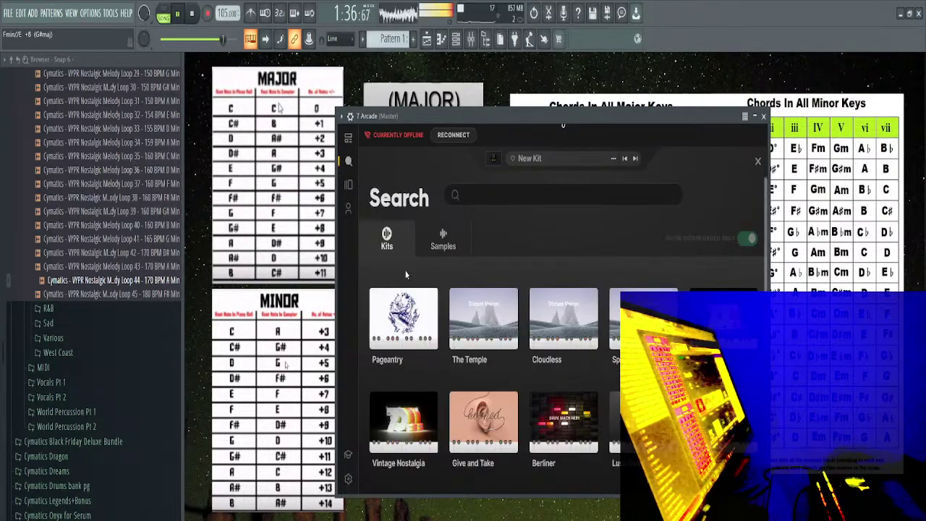
{"action": "mouse_move", "coordinate": [417, 320]}
{"action": "left_click", "coordinate": [411, 297]}
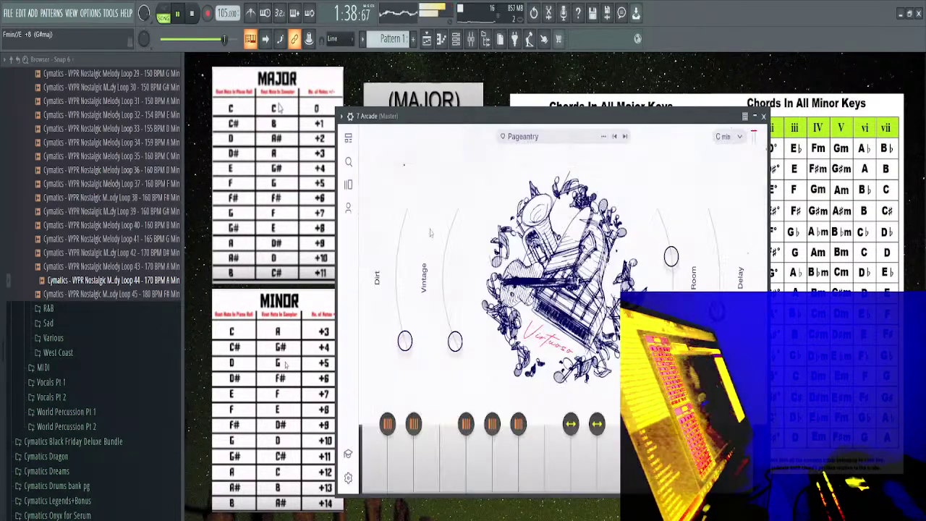
{"action": "key", "text": "z"}
{"action": "left_click", "coordinate": [737, 141]}
{"action": "scroll", "coordinate": [712, 246], "scroll_direction": "up", "scroll_amount": 3}
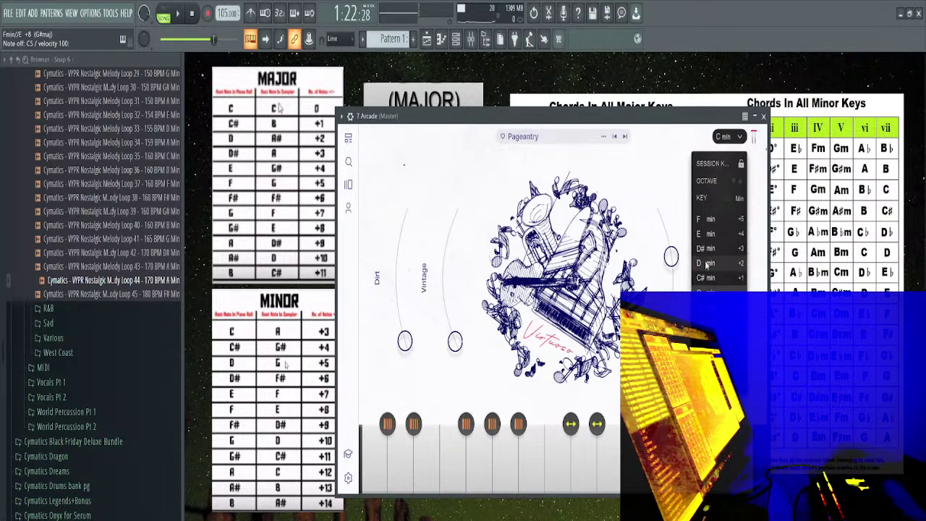
{"action": "left_click", "coordinate": [706, 220]}
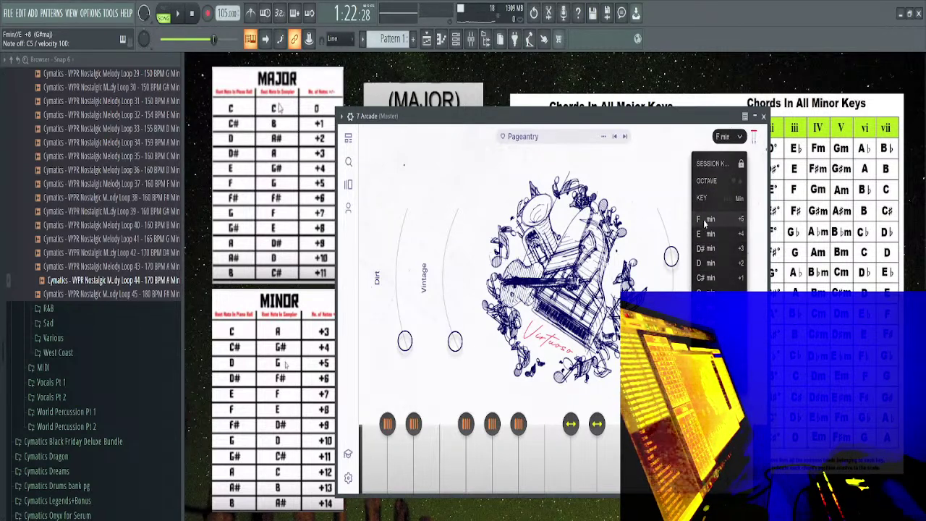
{"action": "left_click", "coordinate": [585, 125]}
Audition several notes of the Pageantry kit, alone and over the playing drum and melody loops
{"action": "key", "text": "z"}
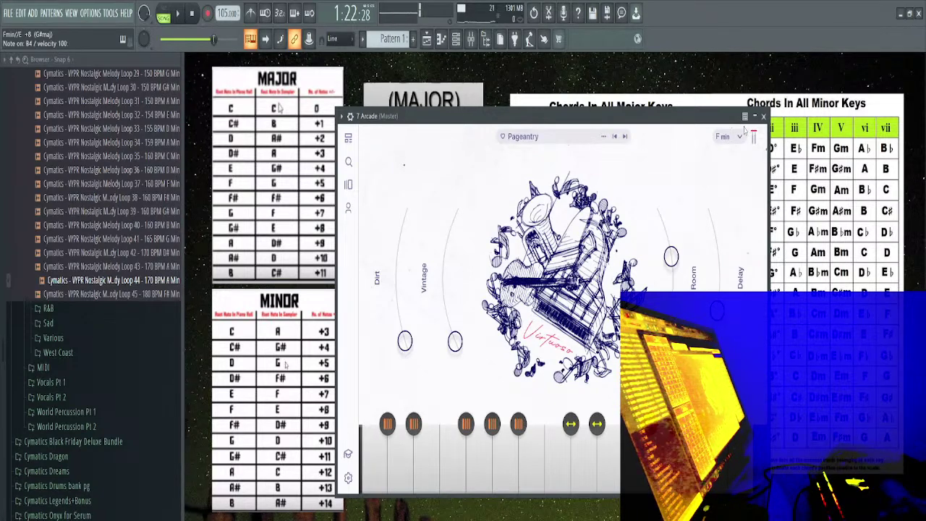
{"action": "key", "text": "m"}
{"action": "key", "text": "space"}
{"action": "key", "text": "m"}
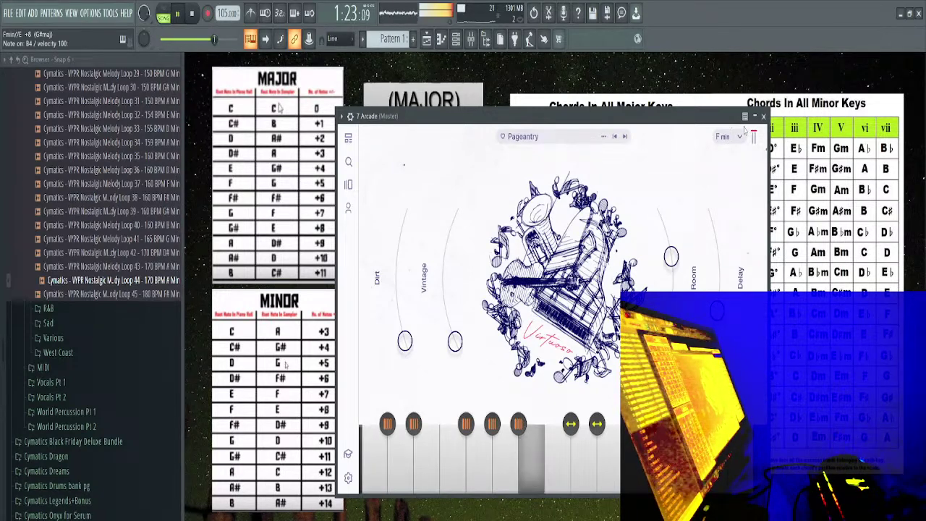
{"action": "key", "text": "comma"}
{"action": "key", "text": "period"}
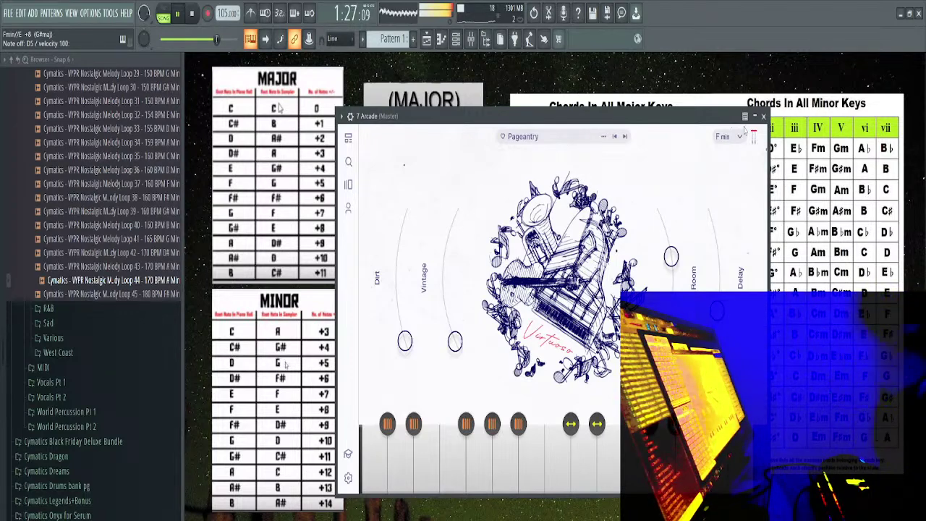
{"action": "key", "text": "m"}
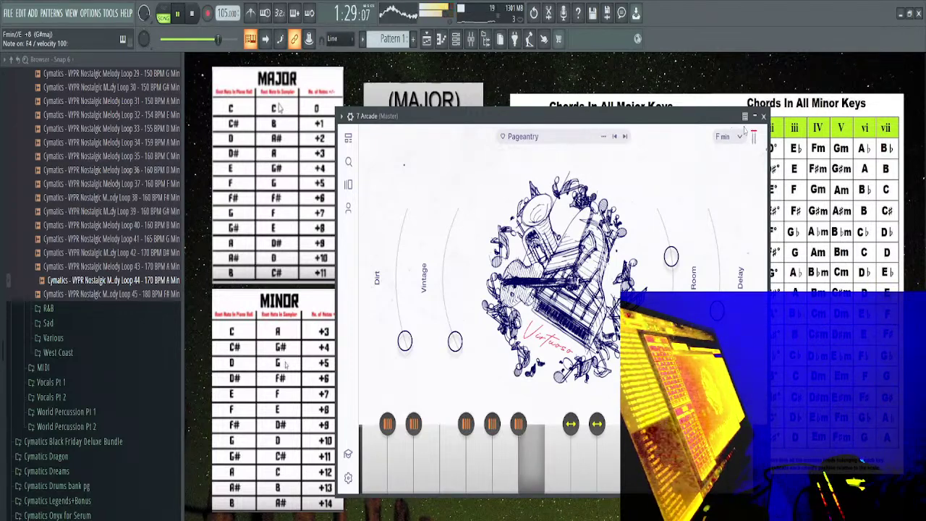
{"action": "key", "text": "v"}
{"action": "key", "text": "n"}
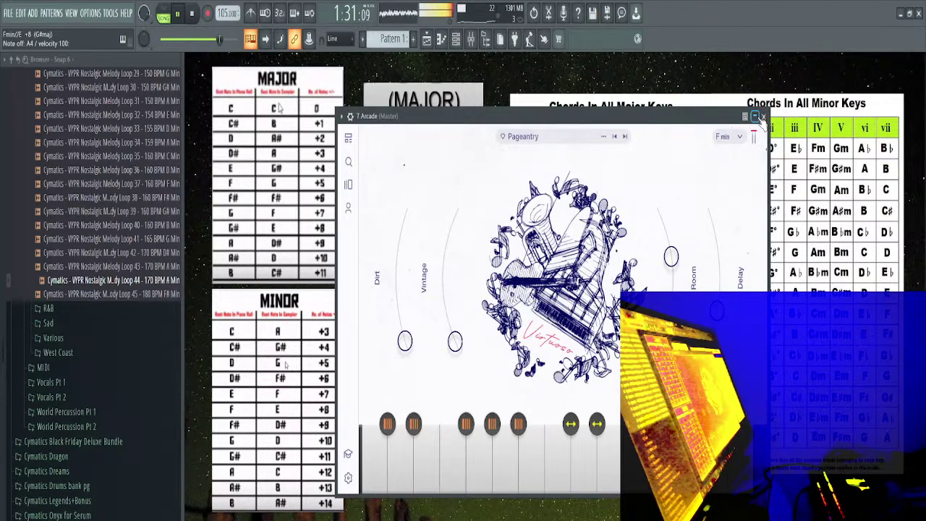
Close Arcade, assign the melody loop in the playlist to free mixer track 4 and restart playback
{"action": "left_click", "coordinate": [764, 116]}
{"action": "left_click", "coordinate": [427, 39]}
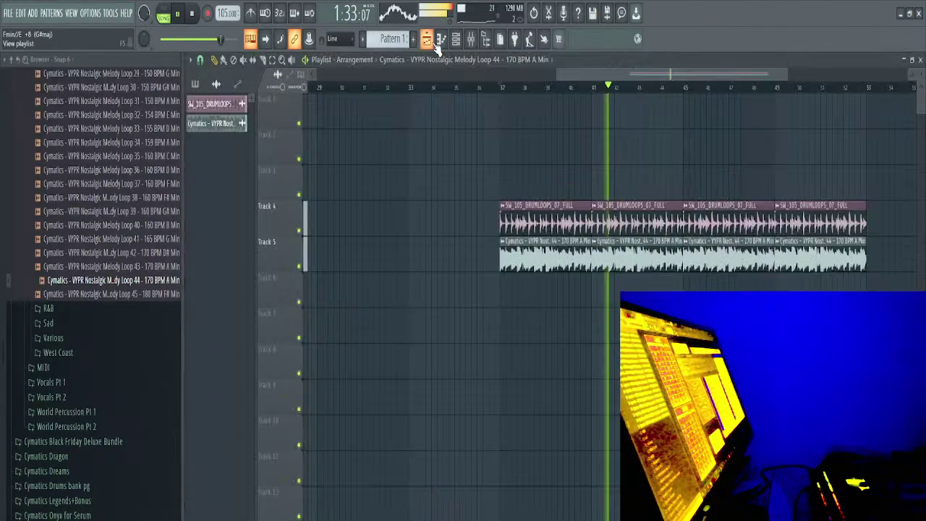
{"action": "double_click", "coordinate": [541, 255]}
{"action": "key", "text": "space"}
{"action": "key", "text": "F9"}
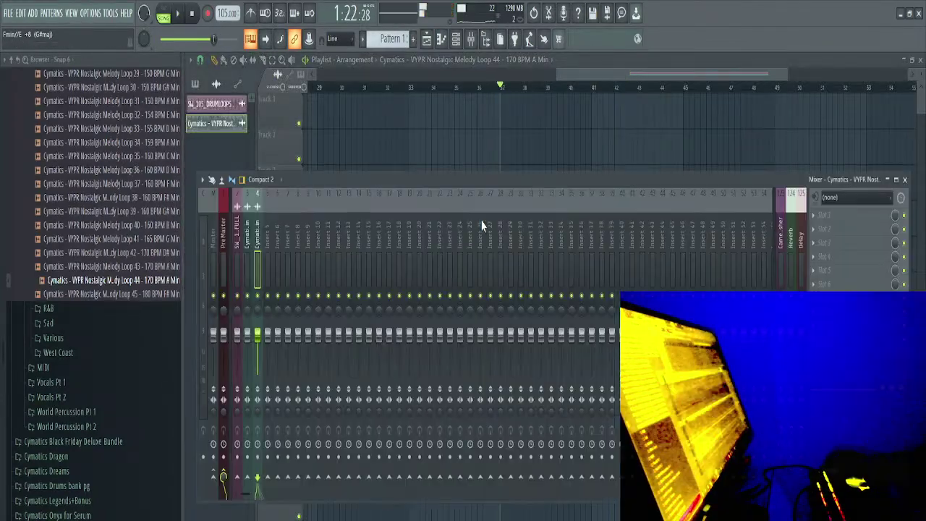
{"action": "key", "text": "space"}
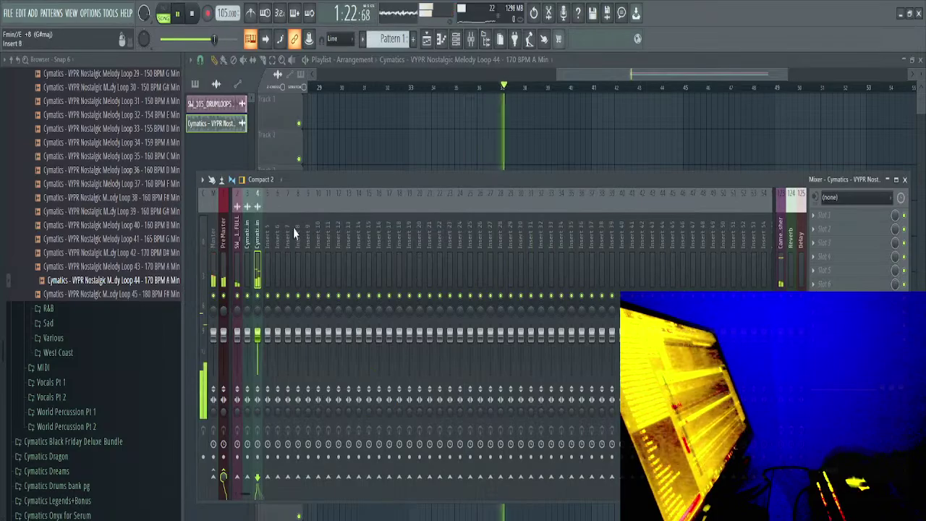
Load the Portal effect in slot 3 of the melody loop's mixer track and open its preset browser
{"action": "left_click", "coordinate": [828, 243]}
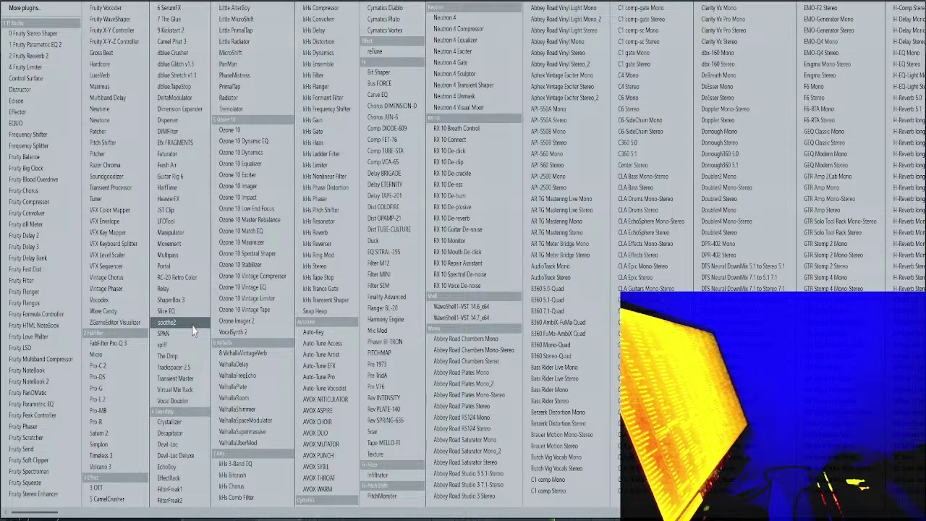
{"action": "left_click", "coordinate": [180, 265]}
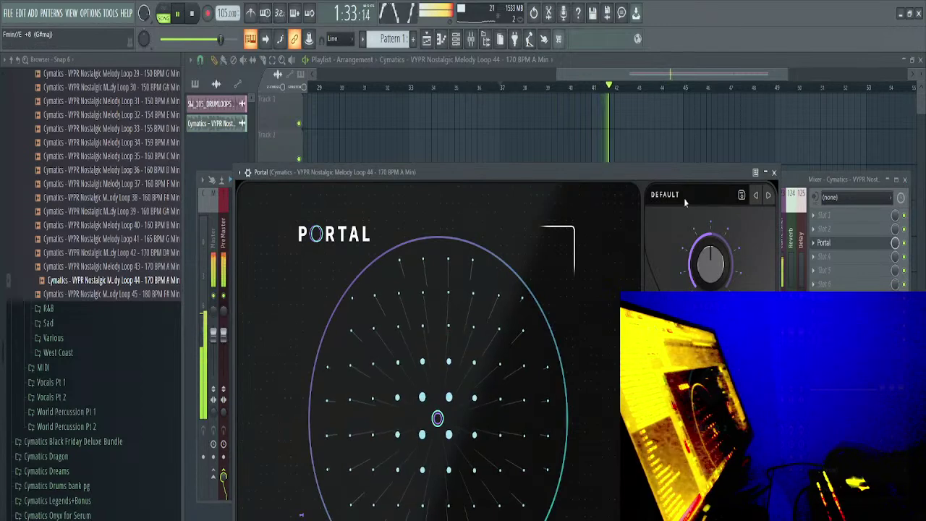
{"action": "left_click", "coordinate": [663, 195]}
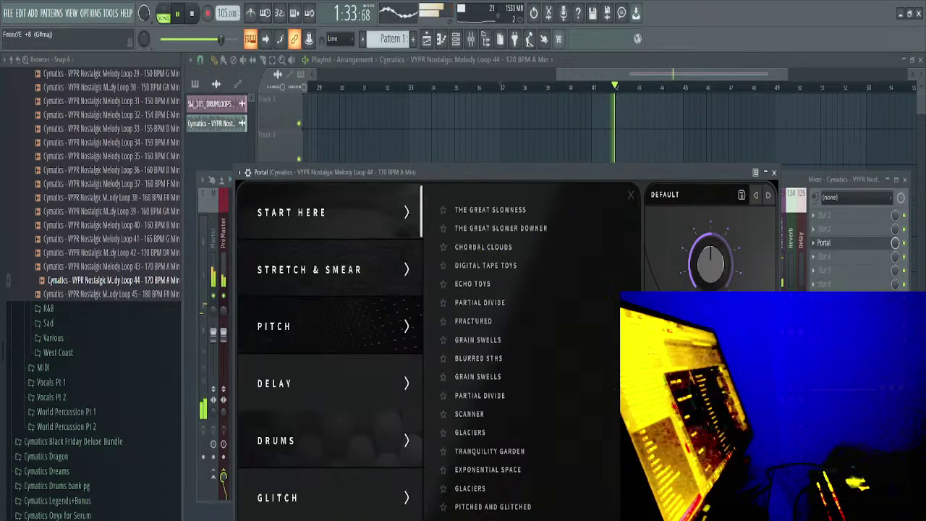
{"action": "left_click_drag", "start_coordinate": [405, 175], "coordinate": [445, 56]}
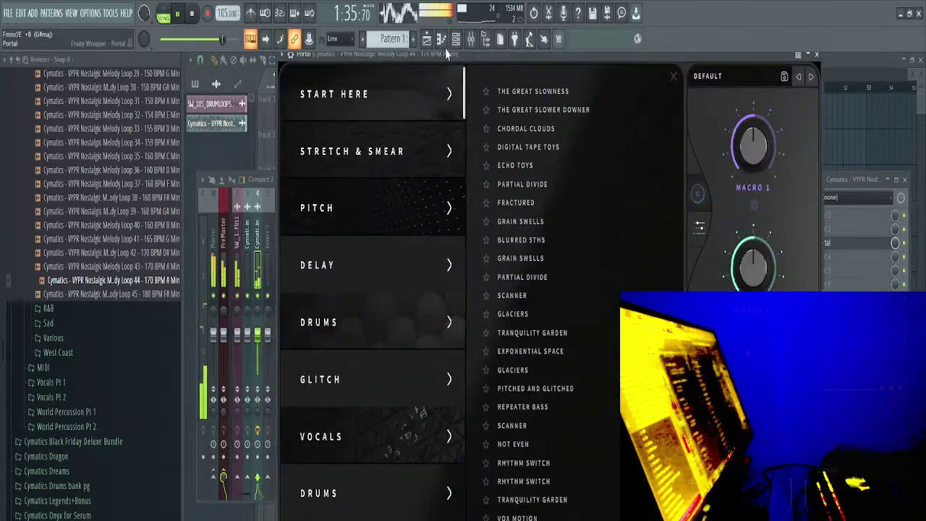
Try Portal's Vocals presets Well Rounded and Spreadable on the melody loop
{"action": "left_click", "coordinate": [383, 438]}
{"action": "left_click", "coordinate": [570, 372]}
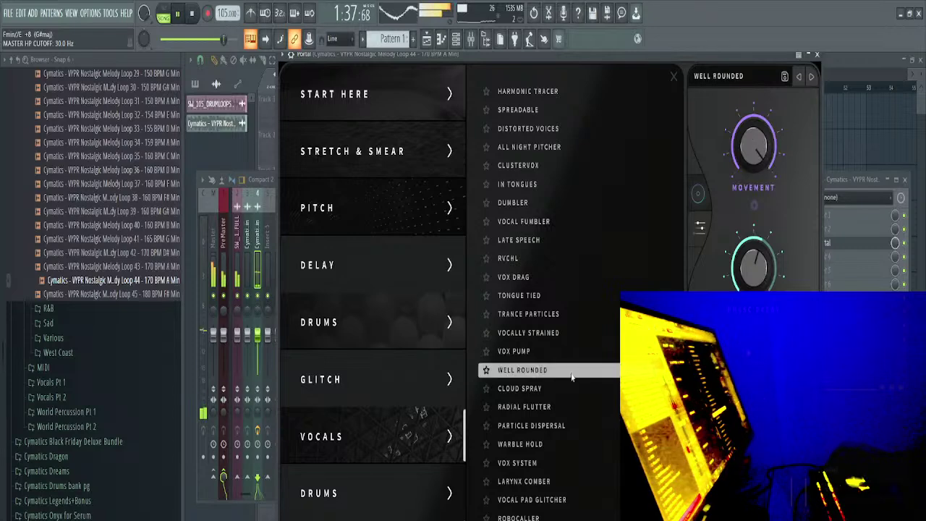
{"action": "double_click", "coordinate": [549, 109]}
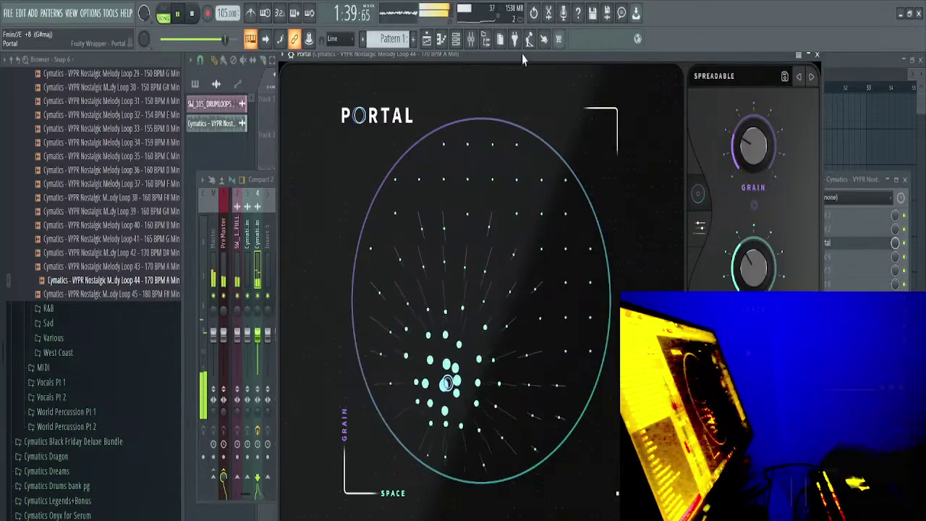
{"action": "left_click_drag", "start_coordinate": [522, 58], "coordinate": [469, 66]}
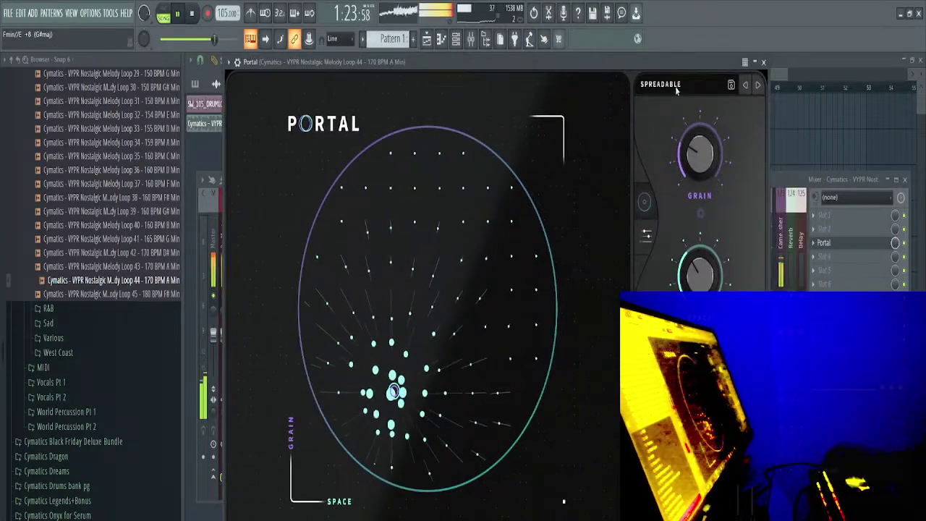
Compare the Vocals presets All Night Pitcher, Distorted Voices, Vocal Fumbler and RVCHL on the melody loop
{"action": "left_click", "coordinate": [677, 89]}
{"action": "left_click", "coordinate": [464, 156]}
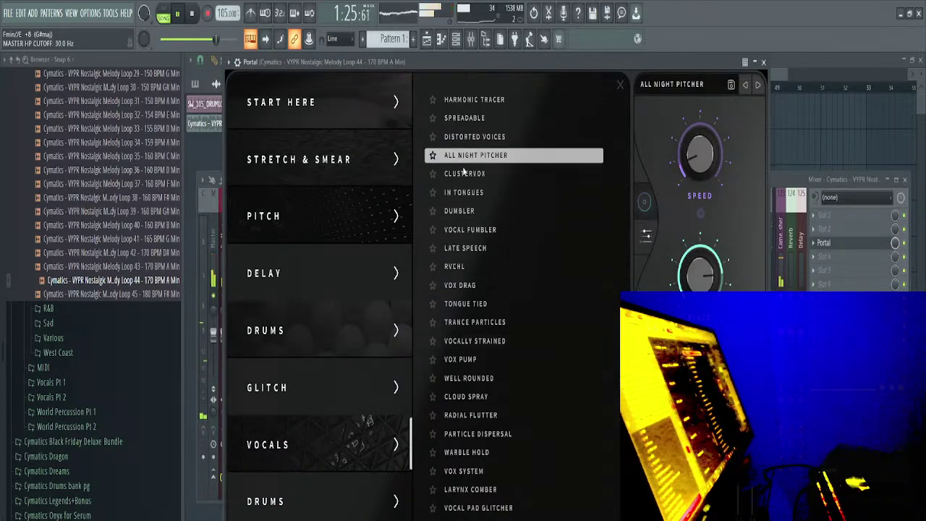
{"action": "double_click", "coordinate": [475, 137]}
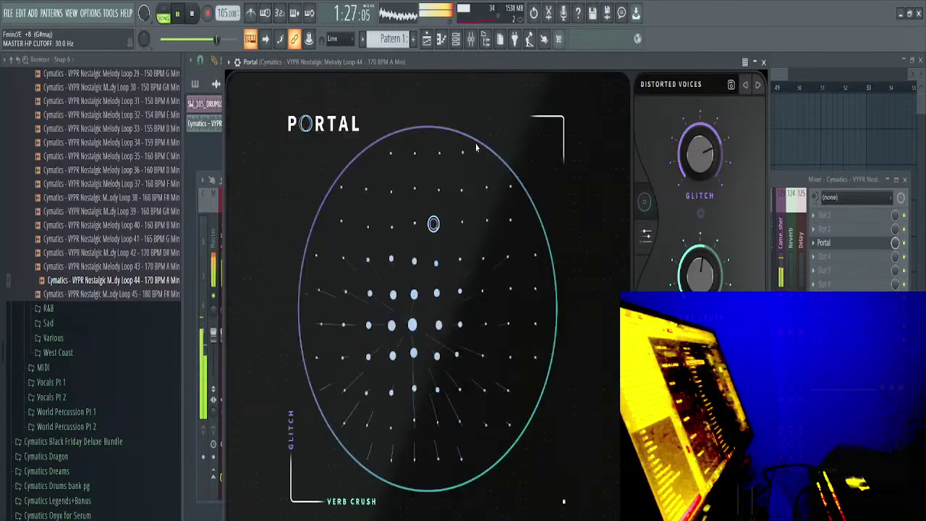
{"action": "left_click", "coordinate": [684, 89]}
{"action": "left_click", "coordinate": [470, 230]}
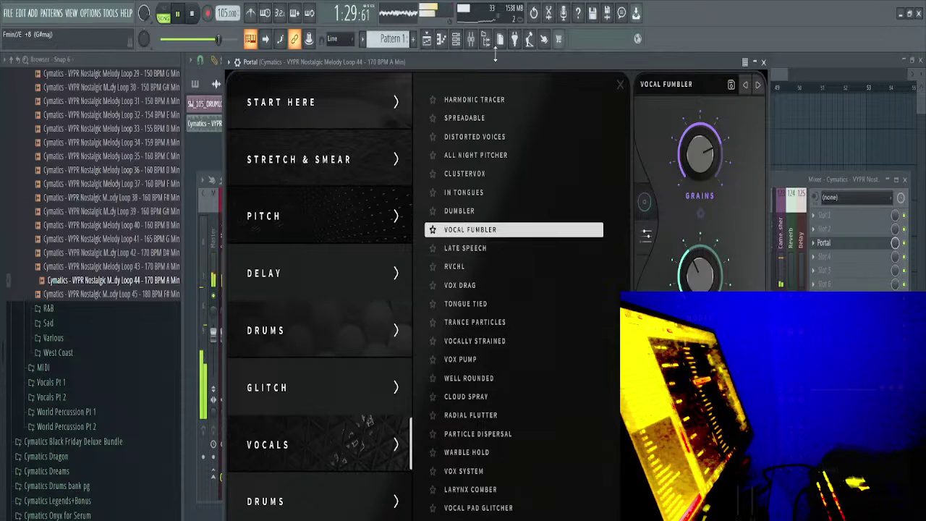
{"action": "double_click", "coordinate": [473, 274]}
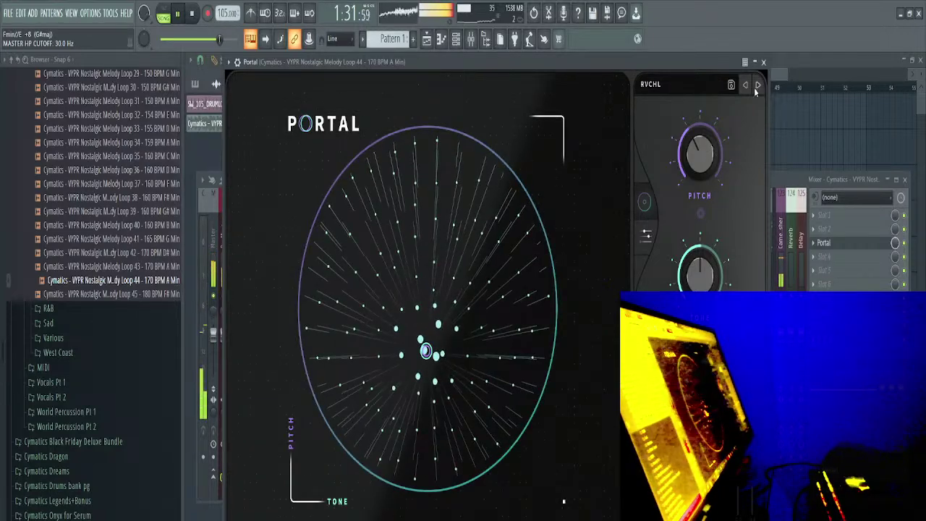
Step through the following Portal presets, including Tongue Tied and Trance Particles, up to Vox Pump
{"action": "left_click", "coordinate": [759, 86]}
{"action": "left_click", "coordinate": [759, 85]}
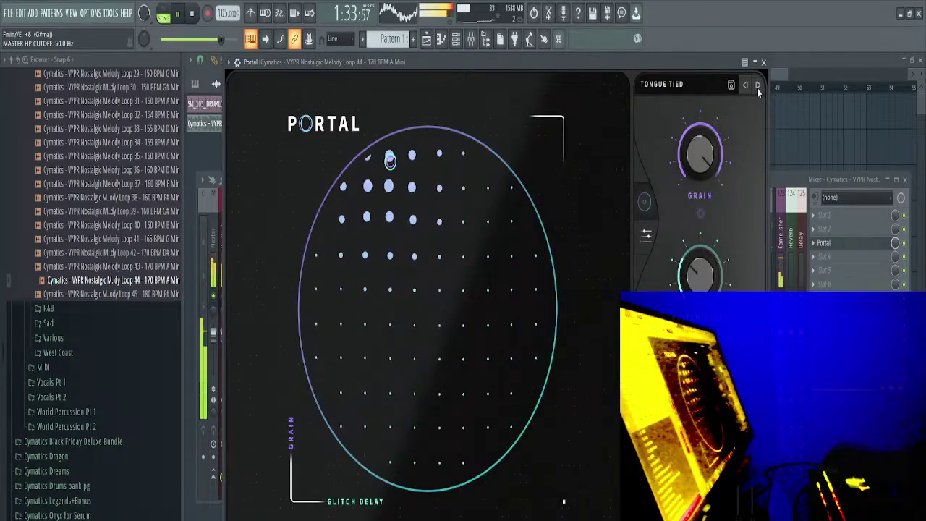
{"action": "left_click", "coordinate": [759, 86]}
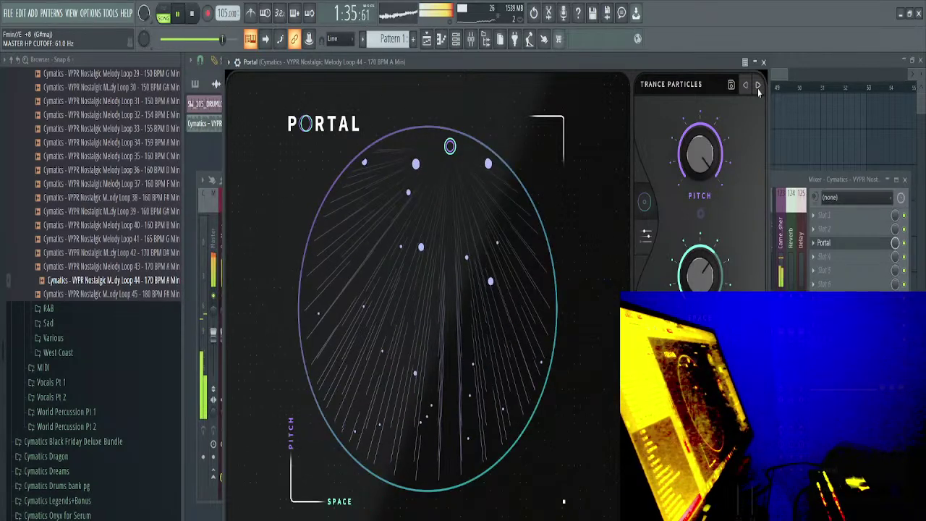
{"action": "left_click", "coordinate": [758, 85]}
{"action": "left_click", "coordinate": [758, 85]}
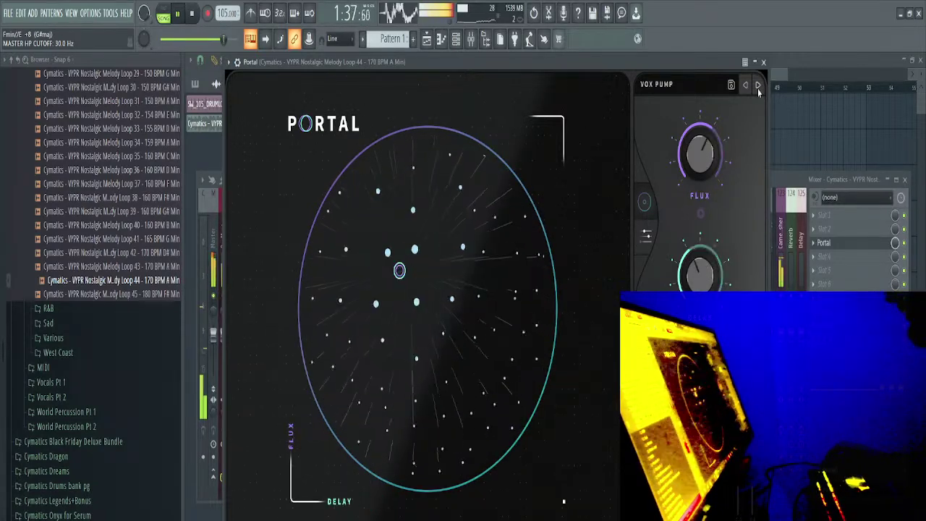
Try the Portal presets Cloud Spray, Radial Flutter and Particle Dispersal on the melody loop, lowering the Grain macro on Particle Dispersal
{"action": "left_click", "coordinate": [759, 85]}
{"action": "left_click", "coordinate": [759, 86]}
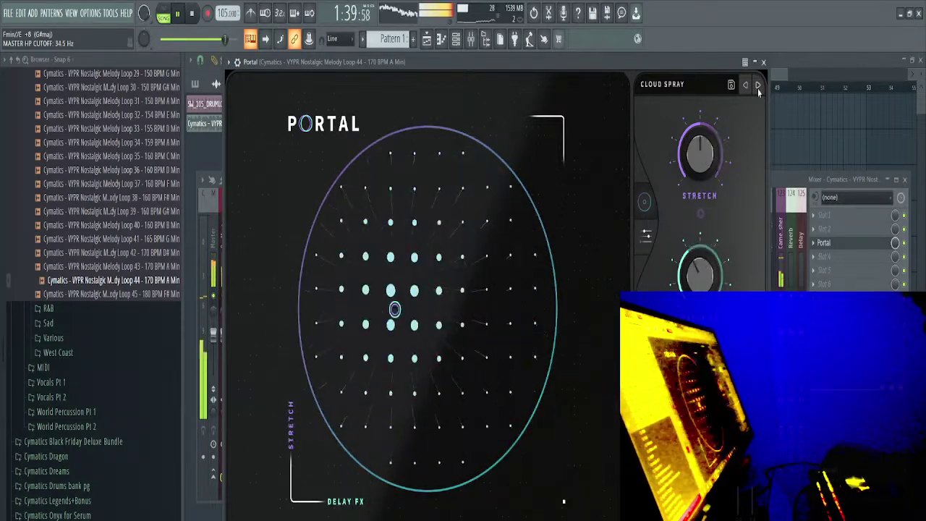
{"action": "left_click", "coordinate": [759, 85]}
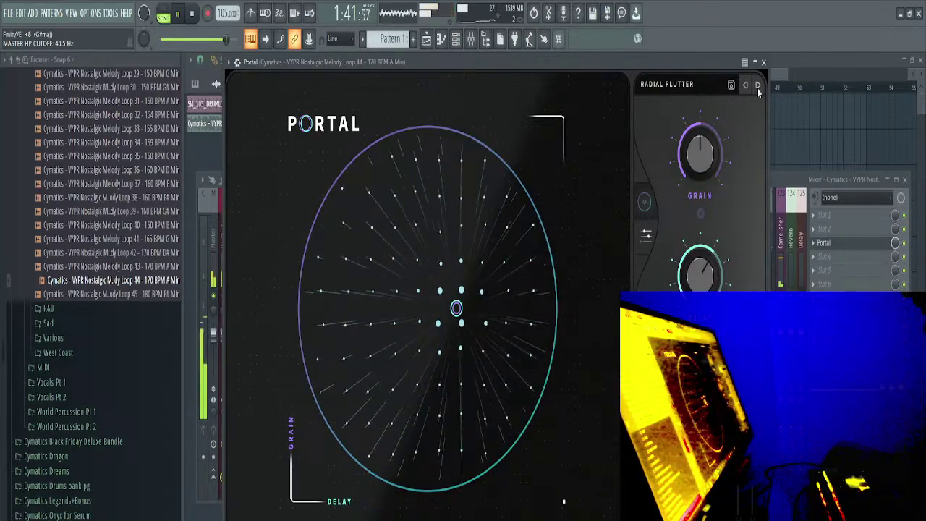
{"action": "left_click", "coordinate": [759, 86]}
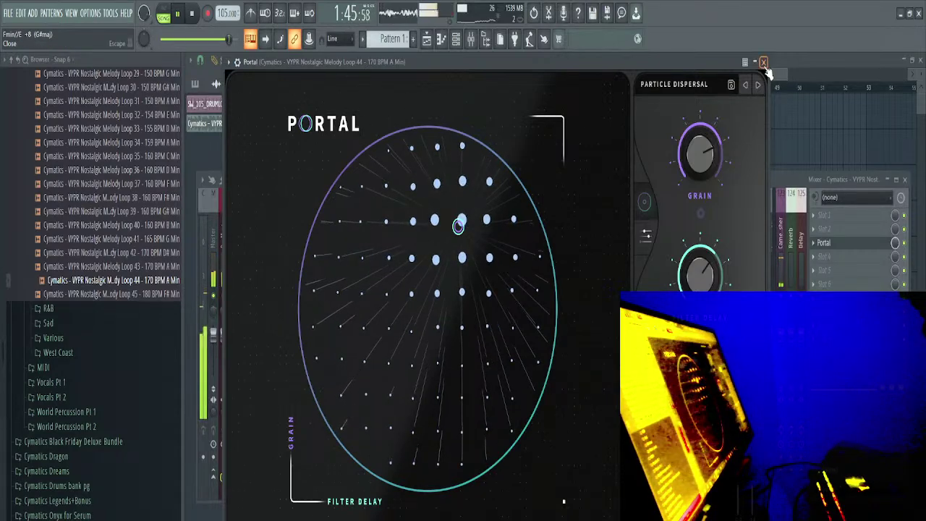
{"action": "left_click", "coordinate": [763, 63]}
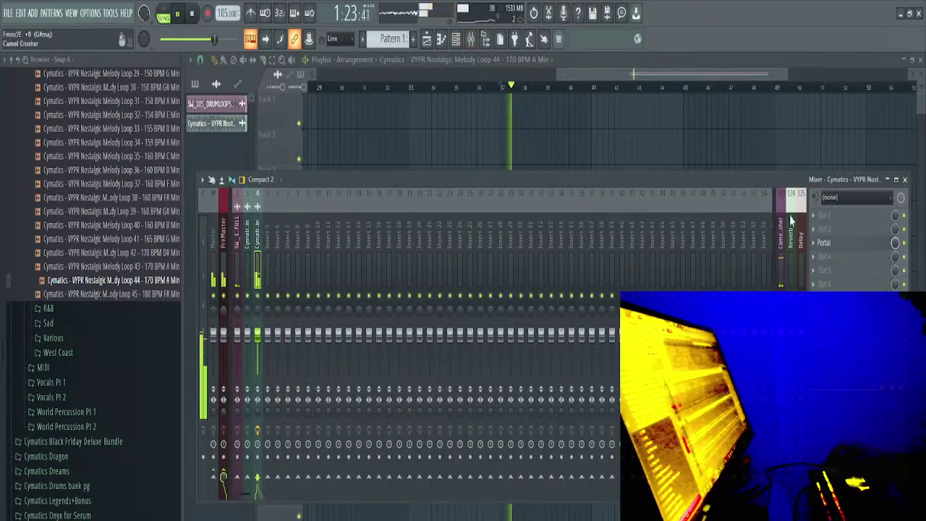
{"action": "left_click", "coordinate": [870, 249]}
{"action": "left_click_drag", "start_coordinate": [700, 155], "coordinate": [700, 188]}
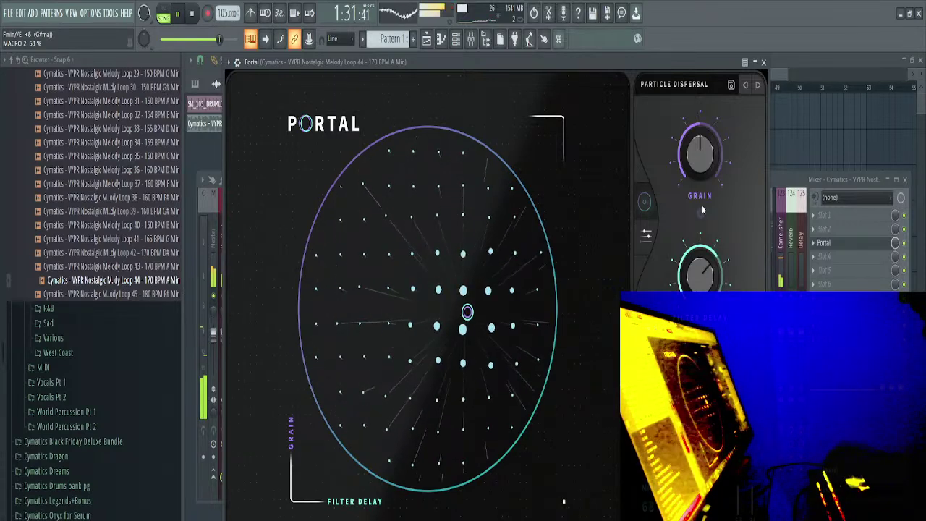
Step through the Portal presets Warble Hold, Vox System, Larynx Comber, Robocaller and Swung Stutter, and settle on Flam Boyardee
{"action": "left_click", "coordinate": [757, 87]}
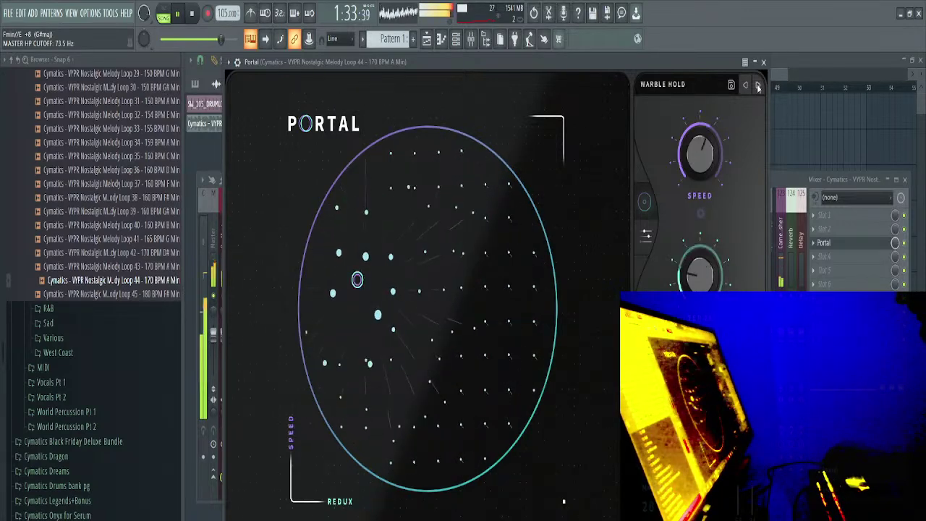
{"action": "left_click", "coordinate": [758, 86]}
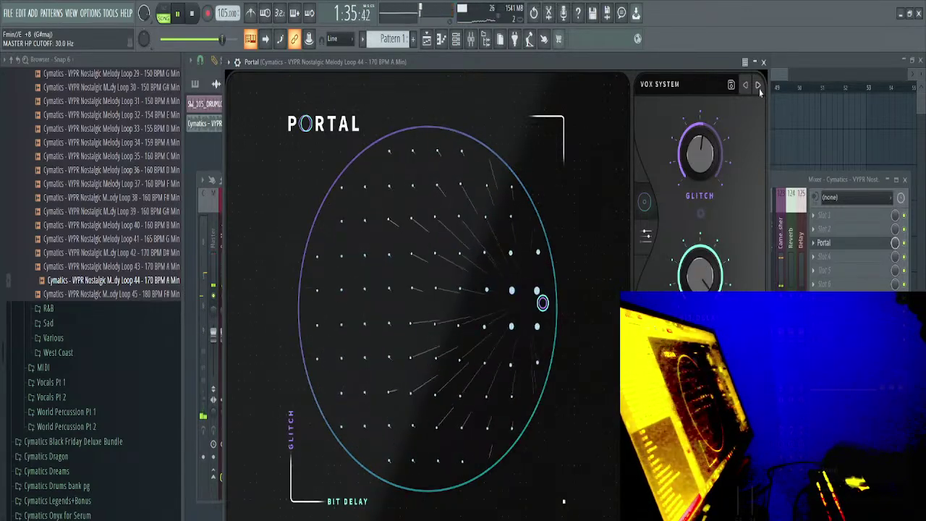
{"action": "left_click", "coordinate": [758, 87]}
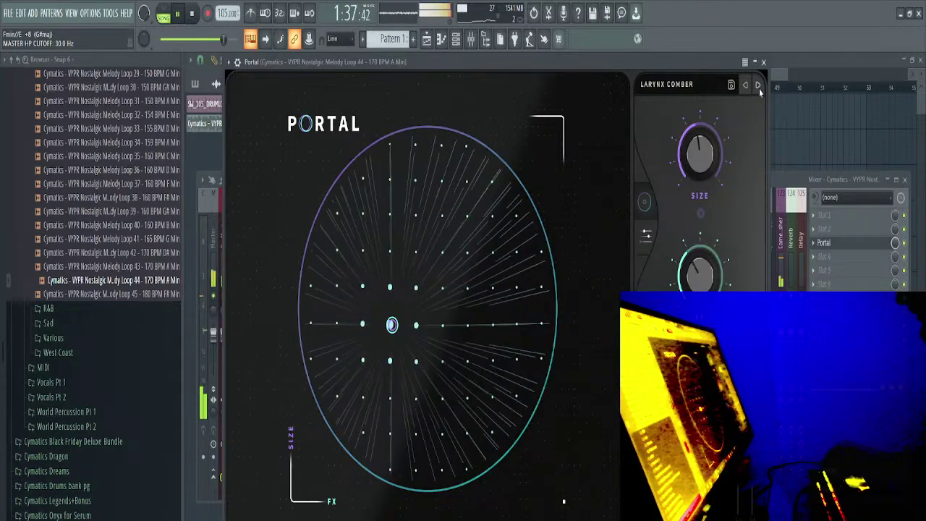
{"action": "left_click", "coordinate": [758, 87]}
{"action": "left_click", "coordinate": [758, 87]}
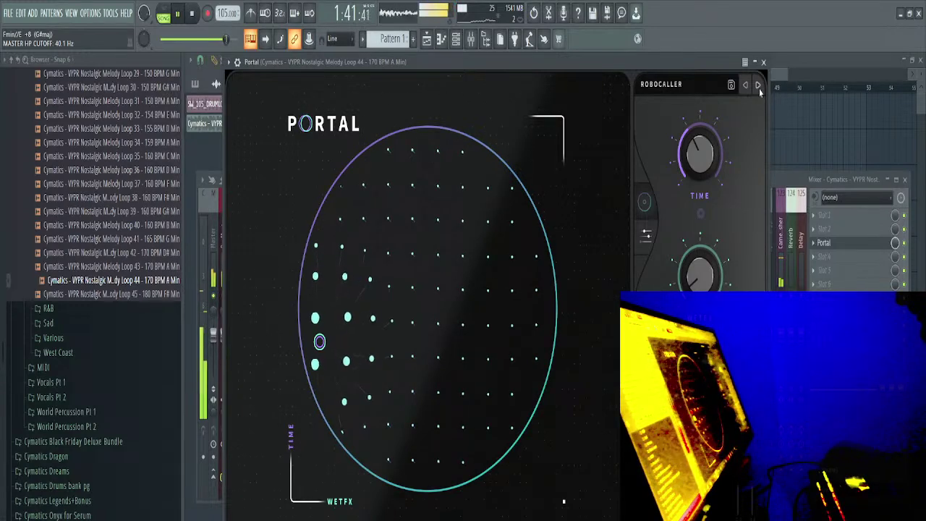
{"action": "left_click", "coordinate": [758, 87]}
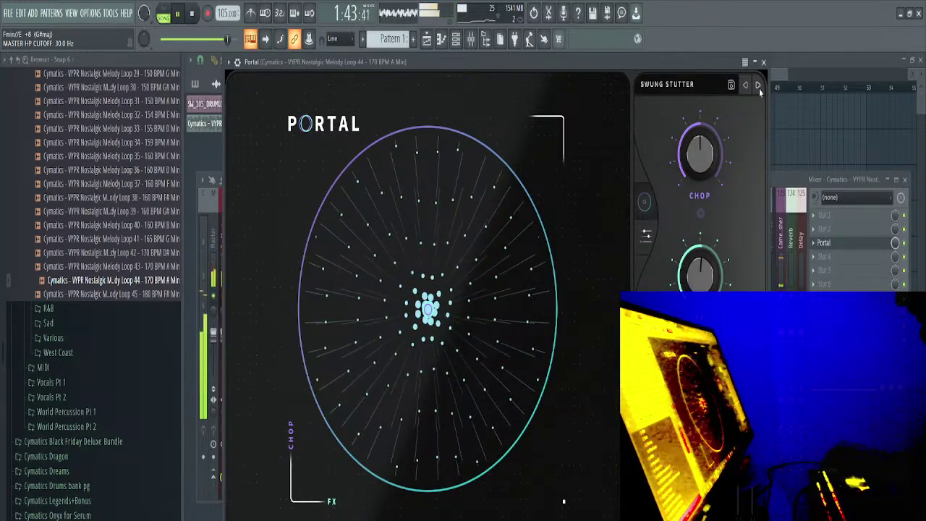
{"action": "left_click", "coordinate": [758, 87]}
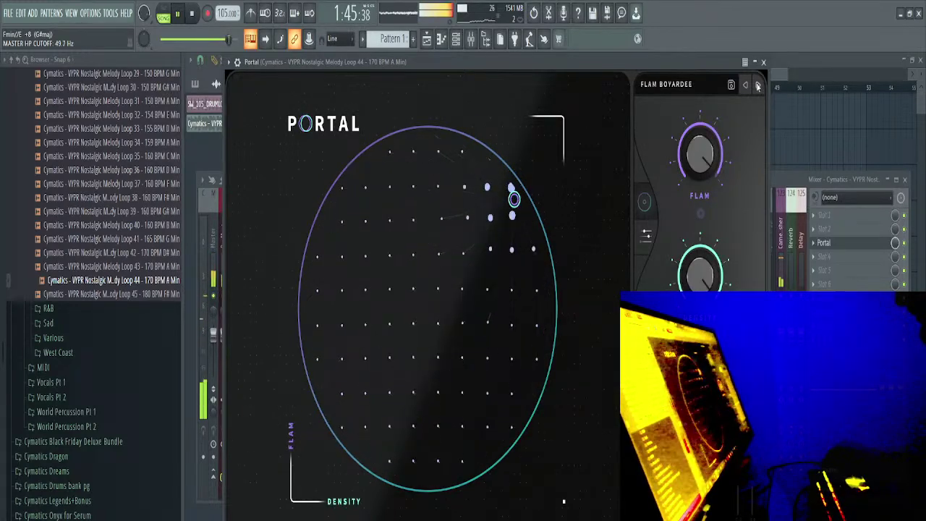
{"action": "left_click", "coordinate": [764, 63]}
Show the channel rack and filter it to the Unsorted channels
{"action": "left_click", "coordinate": [456, 40]}
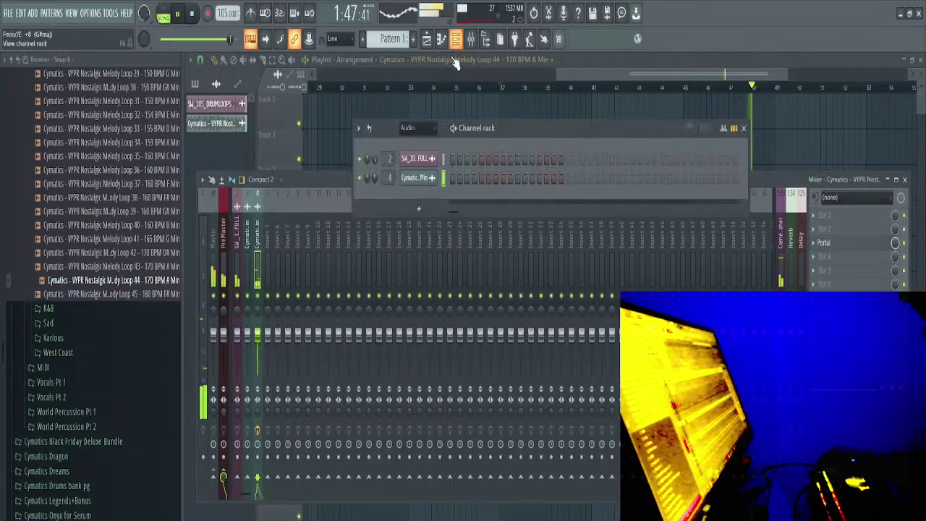
{"action": "left_click", "coordinate": [416, 128]}
{"action": "left_click", "coordinate": [426, 176]}
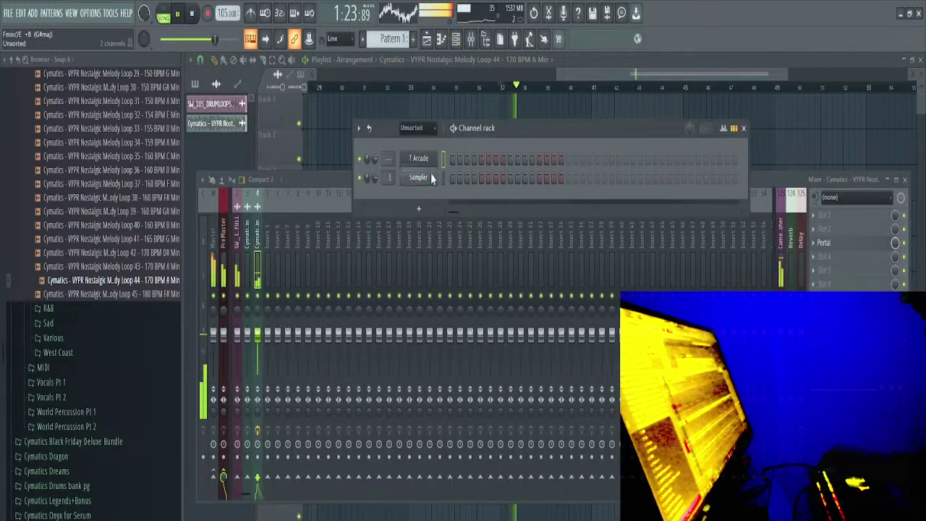
Mark the Flam Boyardee preset as a favourite in the preset browser of the melody loop's Portal effect
{"action": "left_click", "coordinate": [850, 250]}
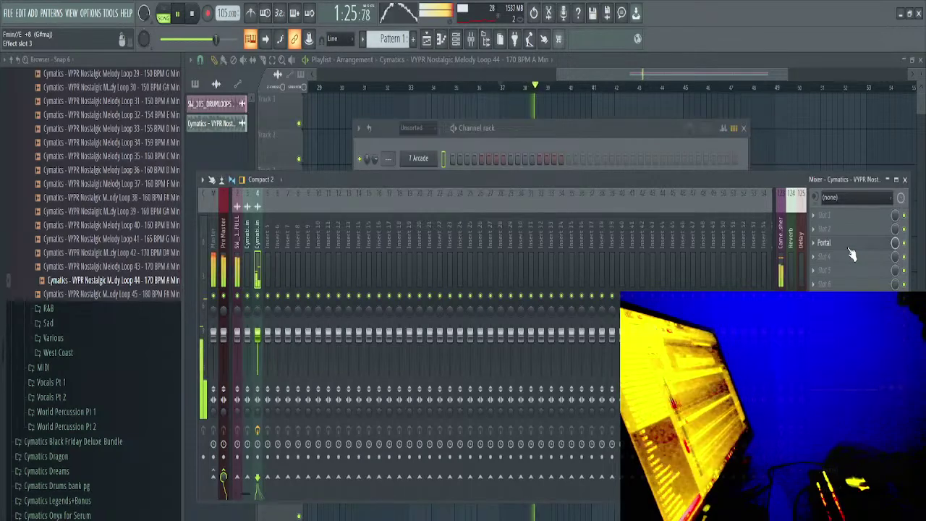
{"action": "left_click", "coordinate": [851, 246]}
{"action": "left_click", "coordinate": [673, 84]}
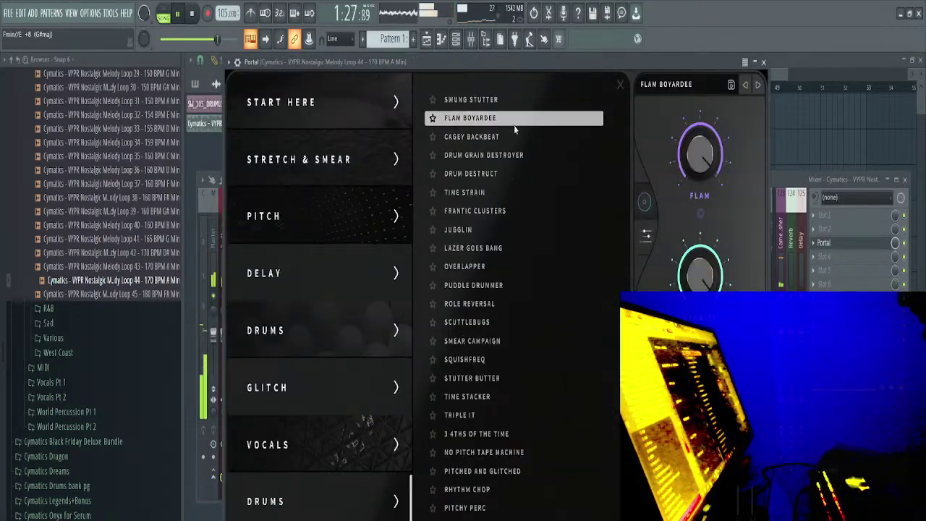
{"action": "left_click", "coordinate": [433, 119]}
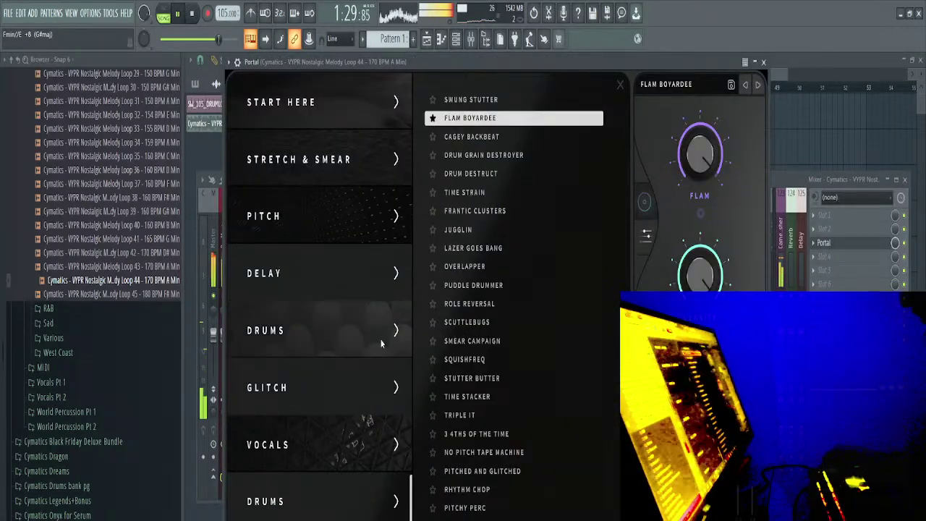
{"action": "scroll", "coordinate": [393, 327], "scroll_direction": "down", "scroll_amount": 5}
{"action": "left_click", "coordinate": [763, 63]}
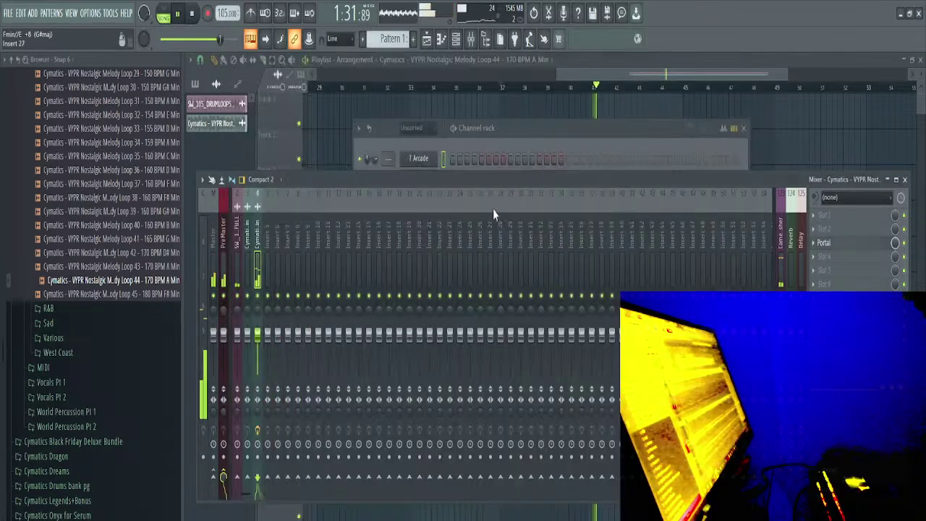
Insert a Serum instrument above the Arcade channel in the channel rack
{"action": "left_click", "coordinate": [456, 147]}
{"action": "right_click", "coordinate": [410, 162]}
{"action": "left_click", "coordinate": [474, 248]}
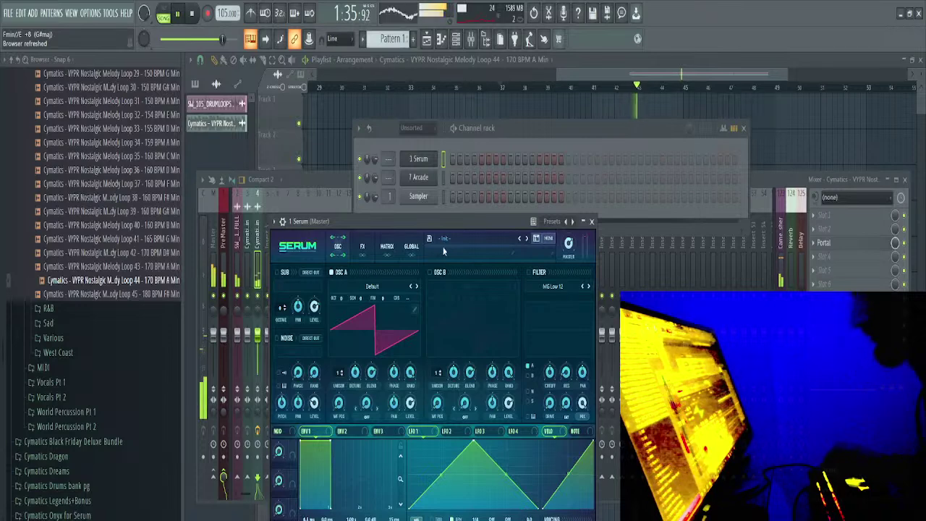
Set the Serum channel's root note to E5 and return to the synth's main view
{"action": "left_click", "coordinate": [283, 222]}
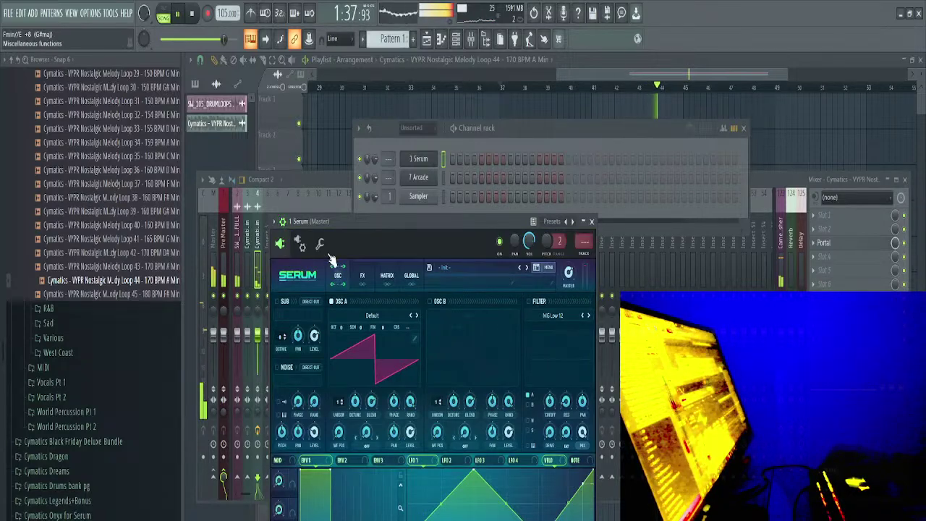
{"action": "left_click", "coordinate": [321, 245]}
{"action": "right_click", "coordinate": [415, 487]}
{"action": "right_click", "coordinate": [409, 488]}
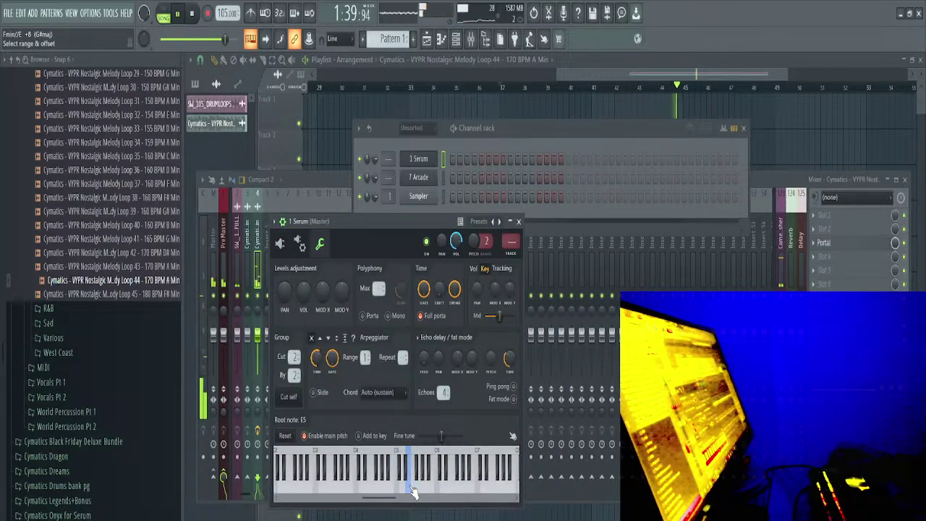
{"action": "left_click", "coordinate": [282, 244]}
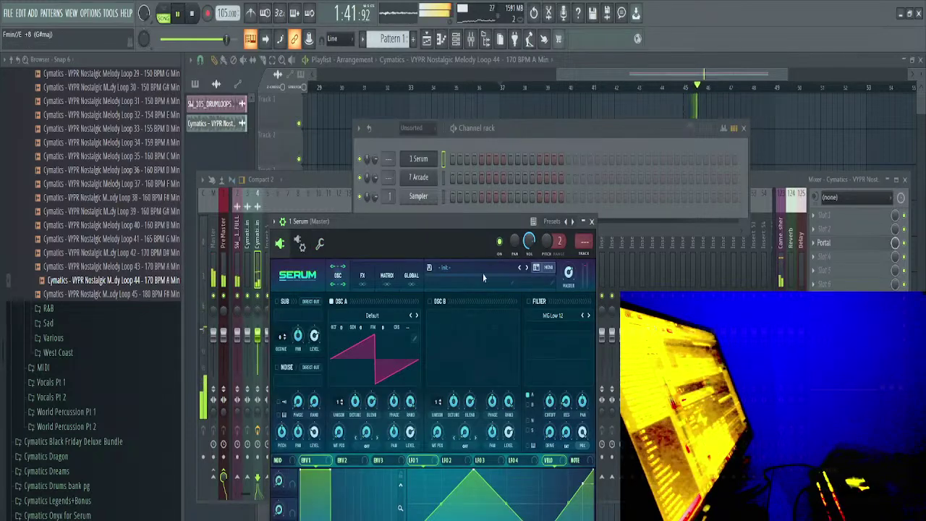
Load the Lead_01_uncall preset from the GOGOi Synthwave bank into Serum
{"action": "left_click", "coordinate": [443, 267]}
{"action": "mouse_move", "coordinate": [472, 391]}
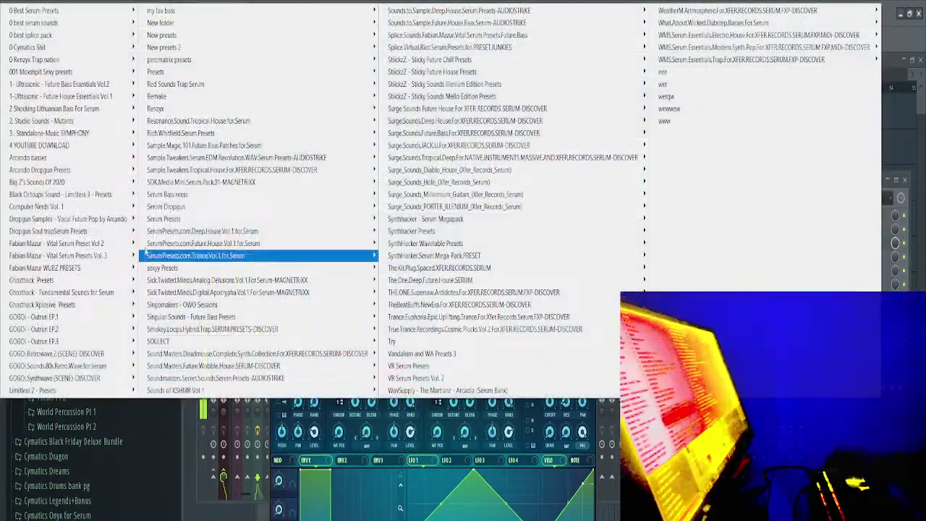
{"action": "mouse_move", "coordinate": [92, 309]}
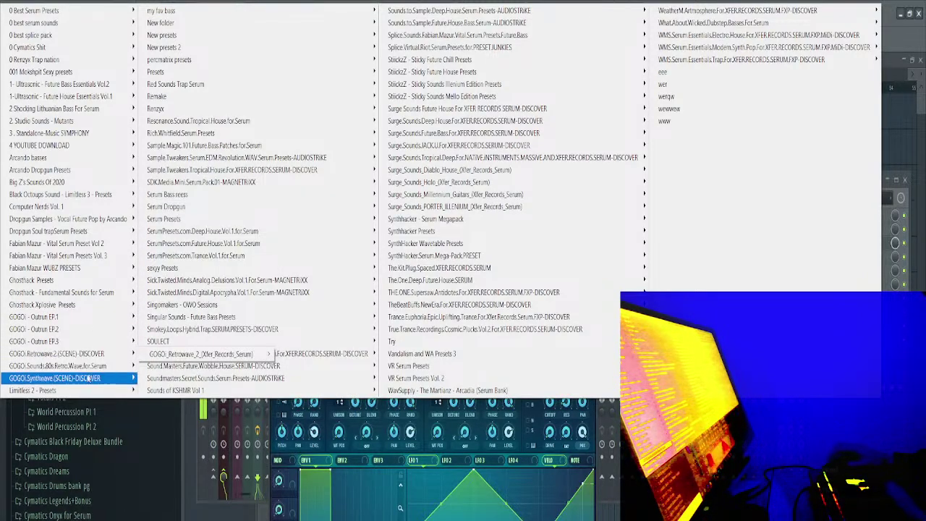
{"action": "mouse_move", "coordinate": [171, 379]}
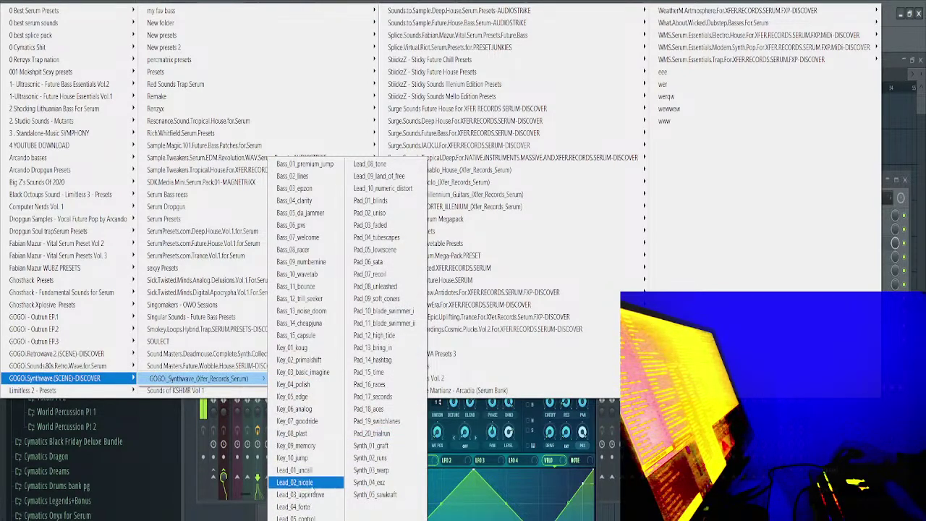
{"action": "left_click", "coordinate": [297, 470]}
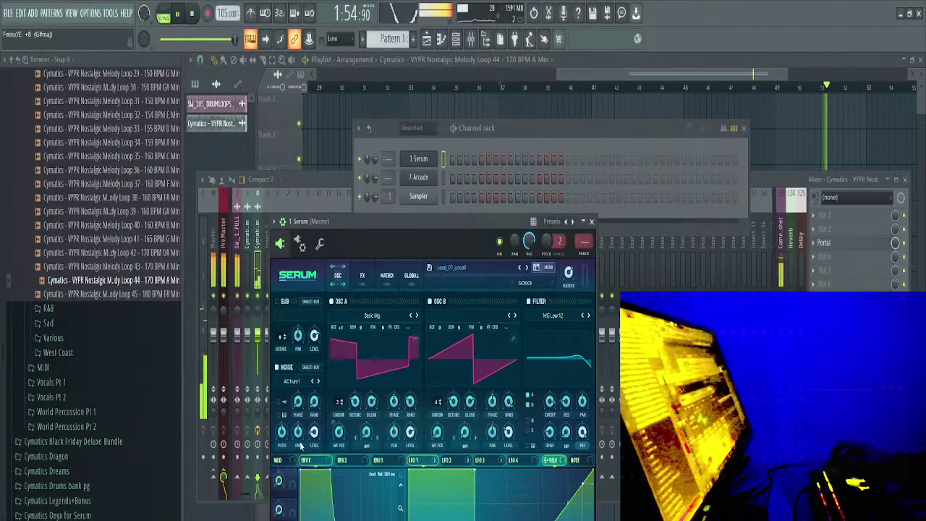
Audition the following Serum lead presets over the loop, including Lead_02_nicole and Lead_04_forte, up to Lead_05_control
{"action": "left_click", "coordinate": [526, 268]}
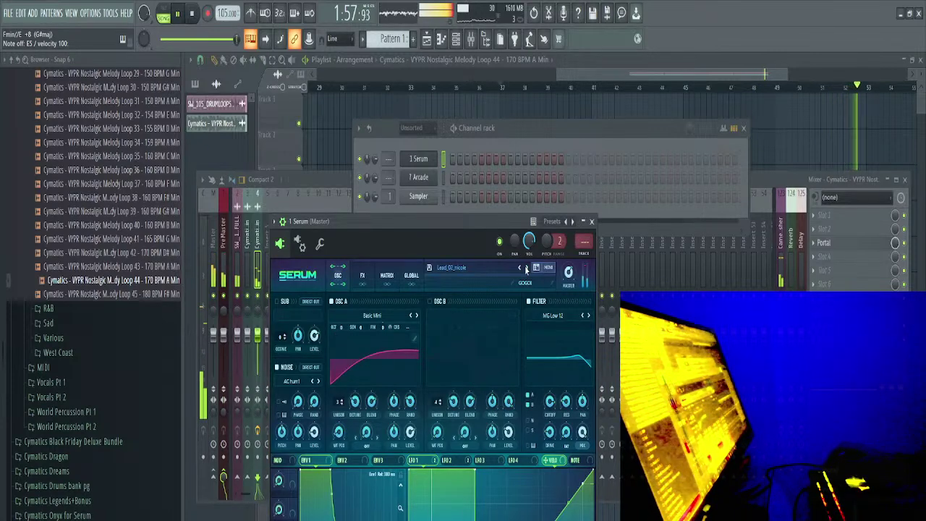
{"action": "left_click", "coordinate": [526, 267]}
{"action": "left_click", "coordinate": [526, 268]}
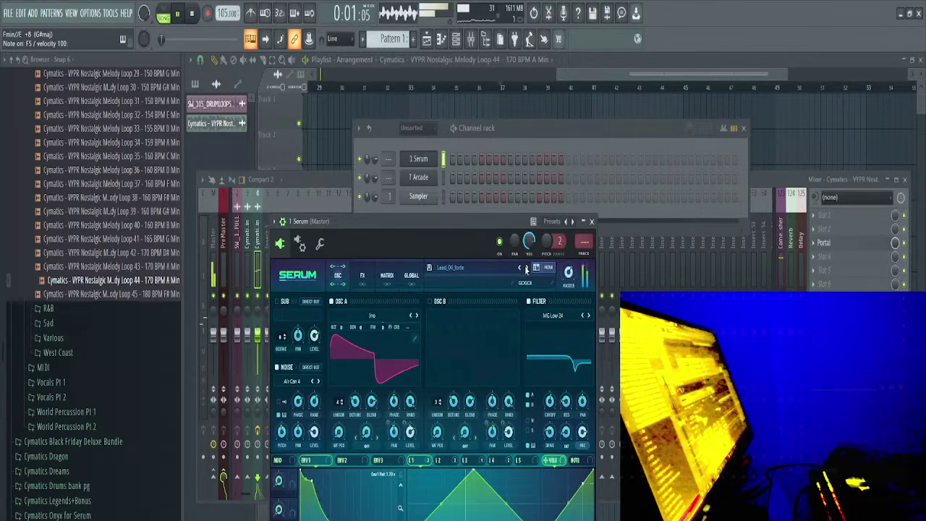
{"action": "left_click", "coordinate": [526, 268]}
{"action": "key", "text": "space"}
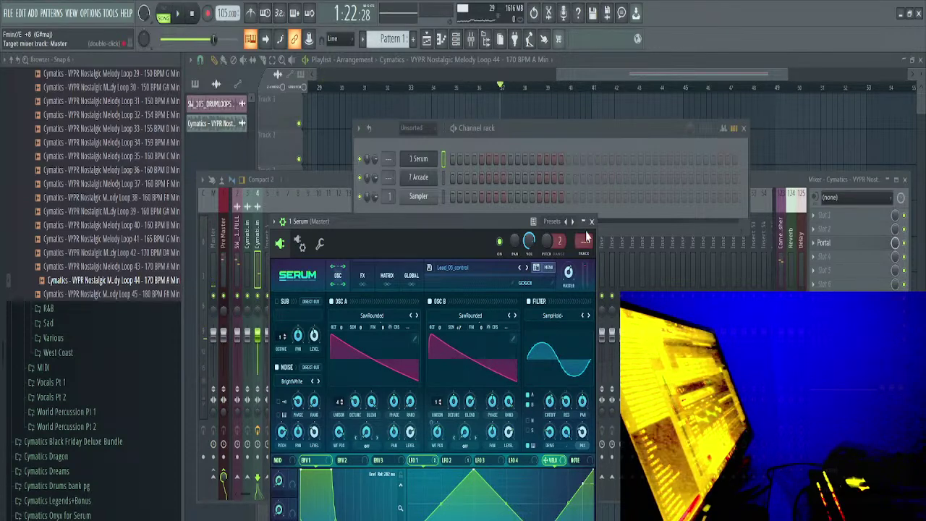
{"action": "left_click", "coordinate": [592, 221]}
{"action": "left_click", "coordinate": [423, 167]}
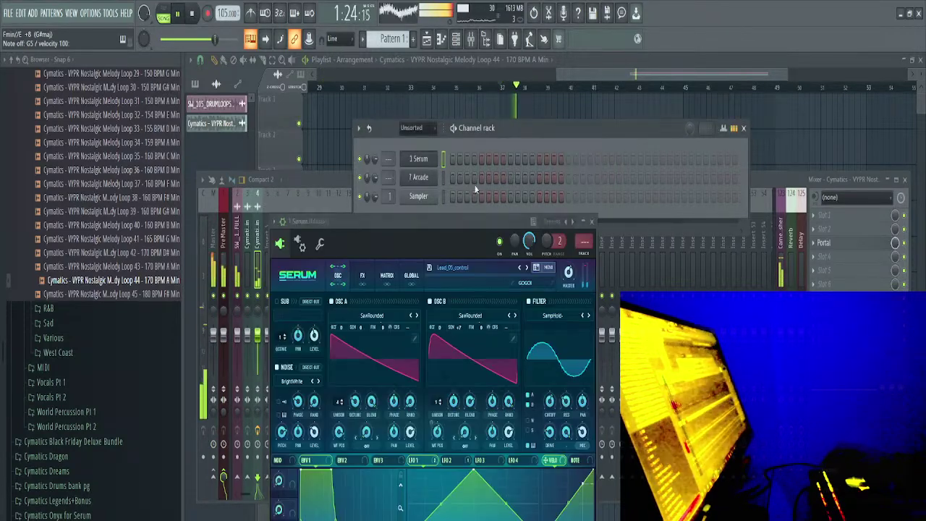
Continue through the Serum presets past Lead_07_se7n and Lead_09_land_of_free to Pad_01_blinds while playing test notes
{"action": "left_click", "coordinate": [527, 269]}
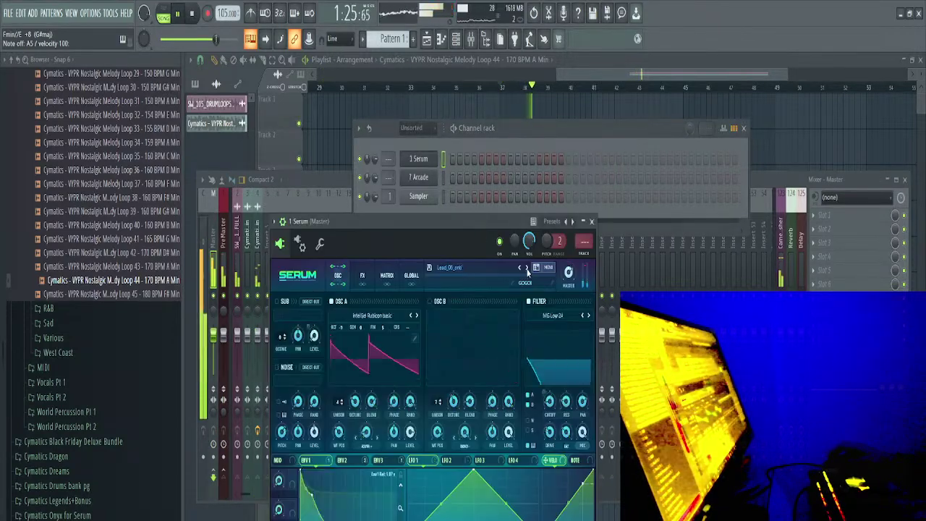
{"action": "left_click", "coordinate": [528, 269]}
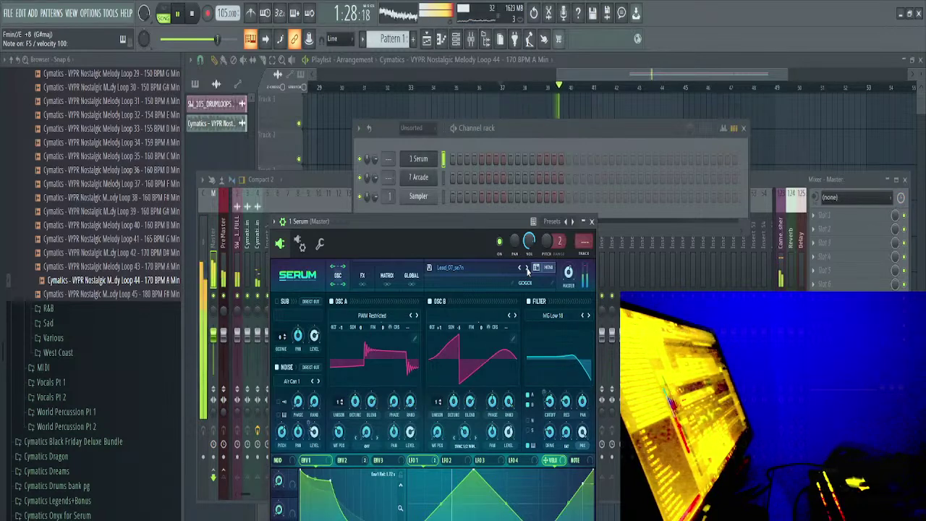
{"action": "left_click", "coordinate": [528, 269]}
{"action": "left_click", "coordinate": [528, 269]}
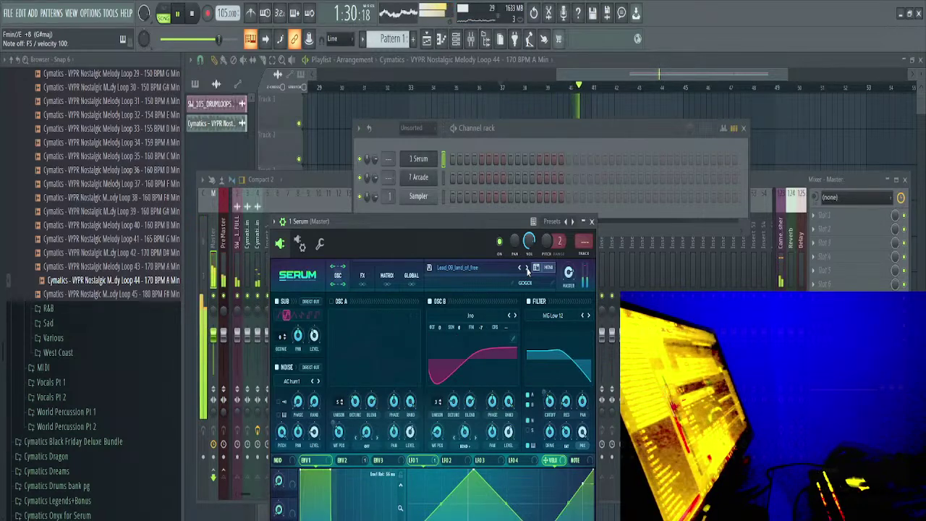
{"action": "left_click", "coordinate": [528, 269]}
{"action": "left_click", "coordinate": [528, 269]}
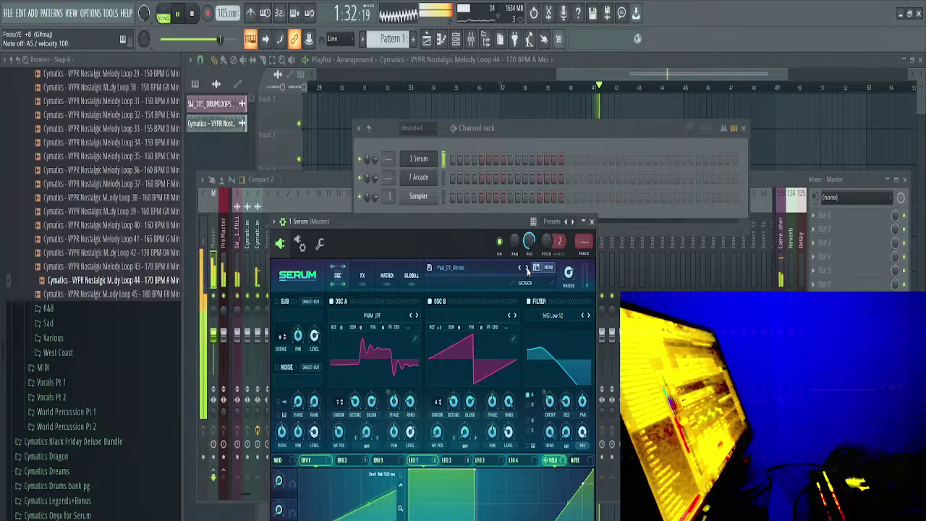
Set the playlist's playback range to bars 37 to 53, restart playback over it, and reopen the channel rack
{"action": "left_click", "coordinate": [577, 74]}
{"action": "left_click_drag", "start_coordinate": [506, 88], "coordinate": [866, 124]}
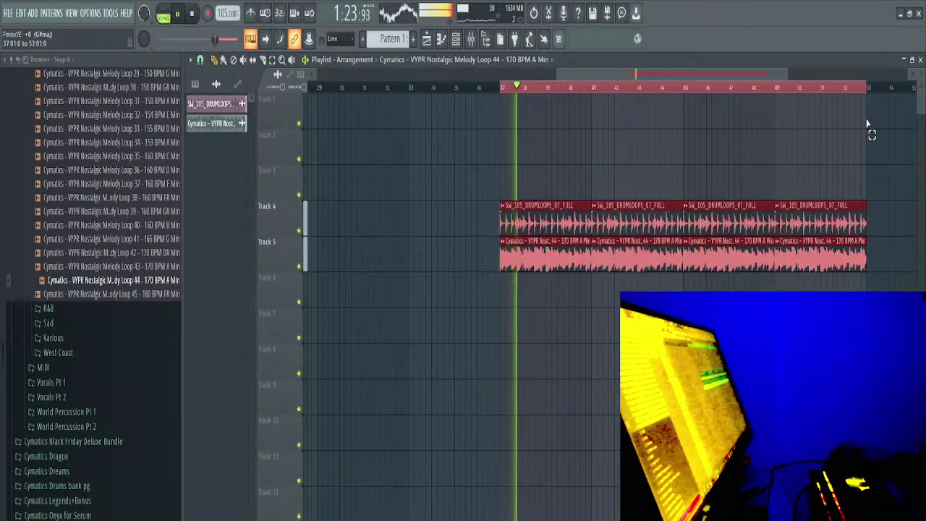
{"action": "left_click", "coordinate": [637, 155], "text": "ctrl"}
{"action": "key", "text": "space"}
{"action": "key", "text": "space"}
{"action": "left_click", "coordinate": [439, 39]}
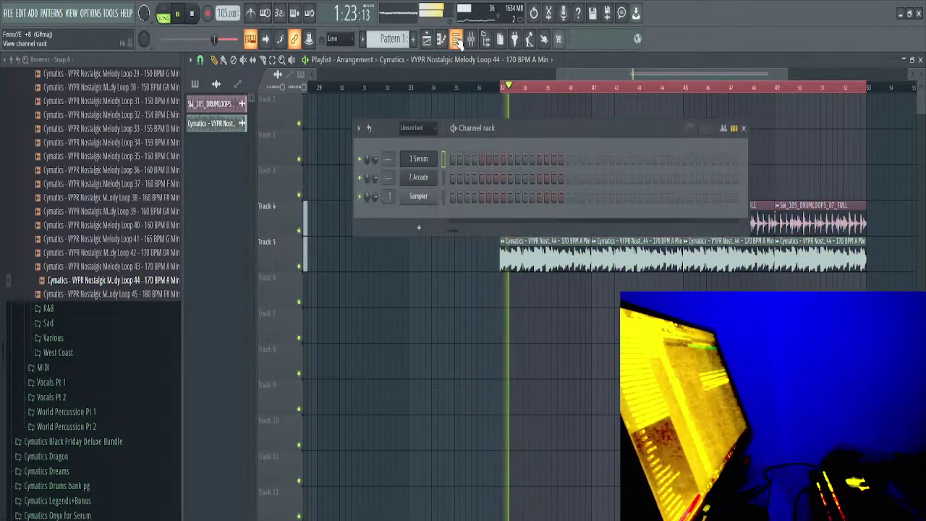
Open the sample settings of the drum loop and the Cymatics melody loop, and check the channel rack's Unsorted group
{"action": "double_click", "coordinate": [729, 210]}
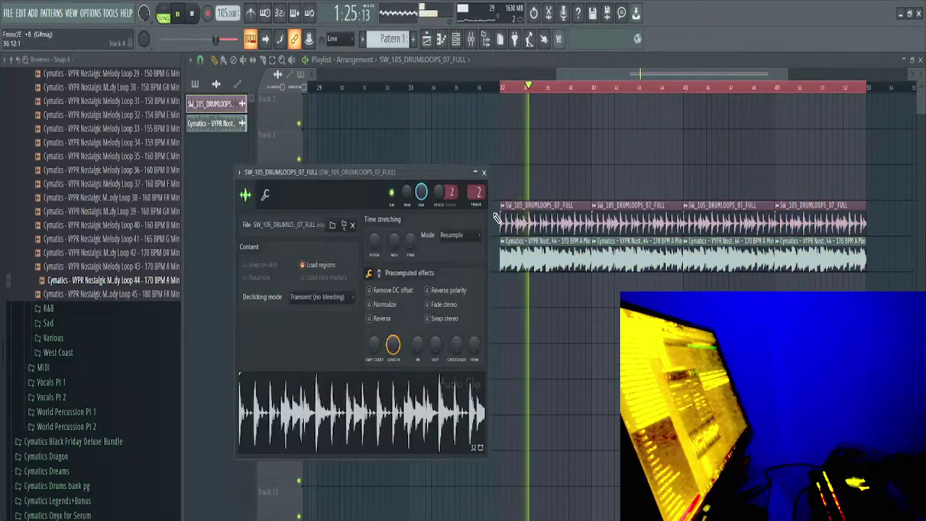
{"action": "double_click", "coordinate": [532, 249]}
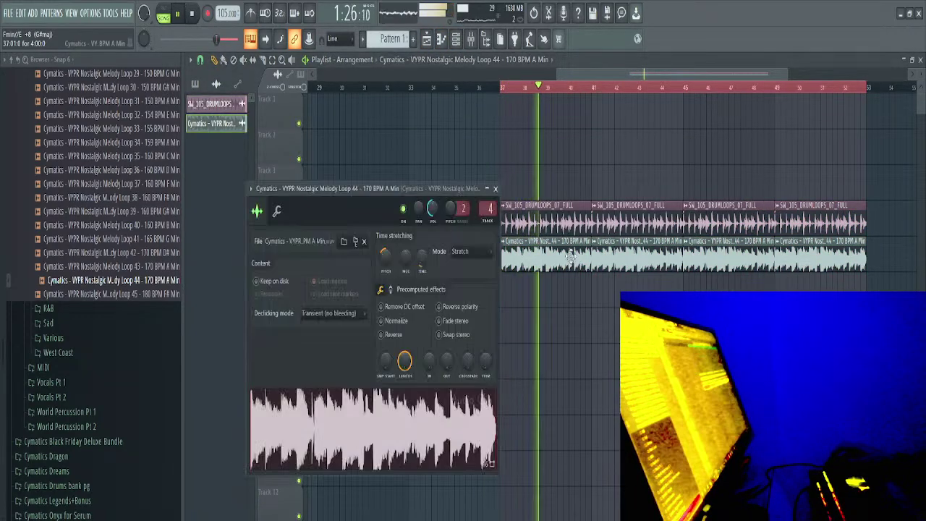
{"action": "left_click", "coordinate": [440, 40]}
{"action": "left_click", "coordinate": [409, 128]}
{"action": "left_click", "coordinate": [411, 168]}
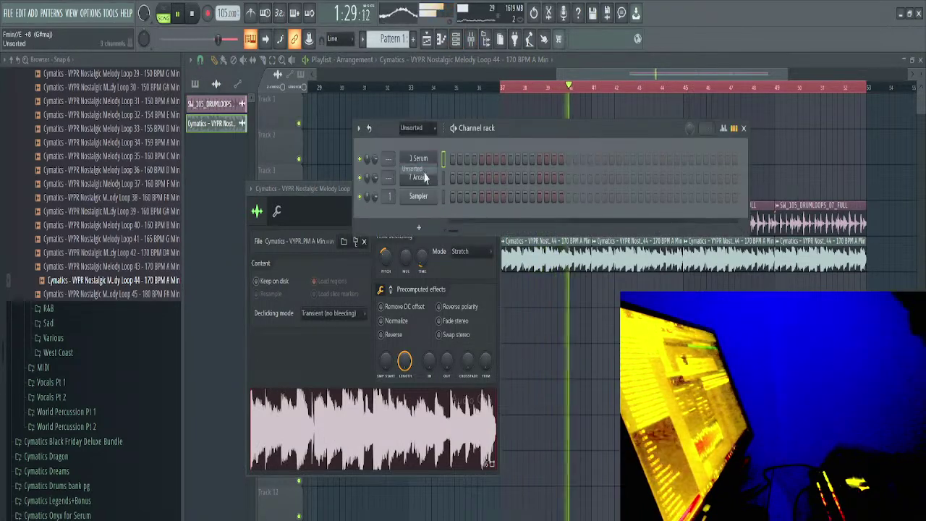
Load the Lead_01_megakorg preset from the GOGOi Retrowave 2 bank into Serum
{"action": "left_click", "coordinate": [419, 159]}
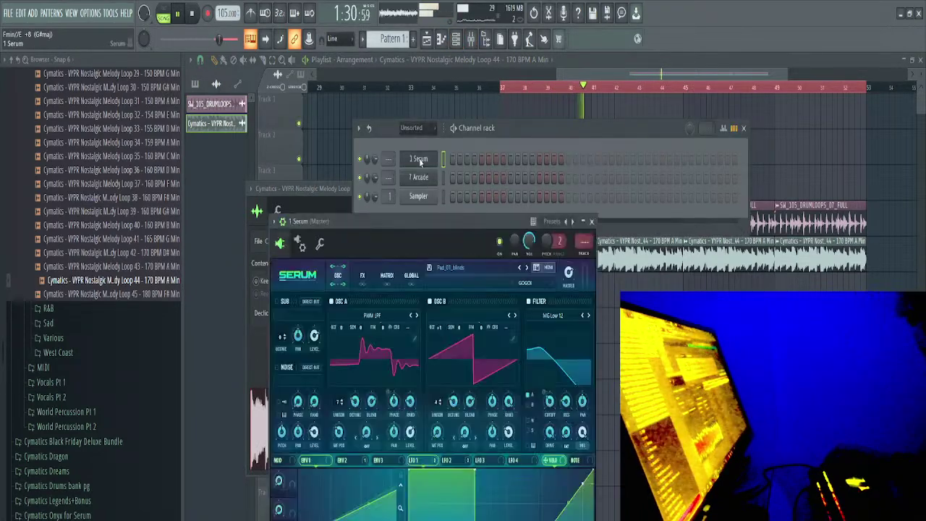
{"action": "left_click", "coordinate": [478, 270]}
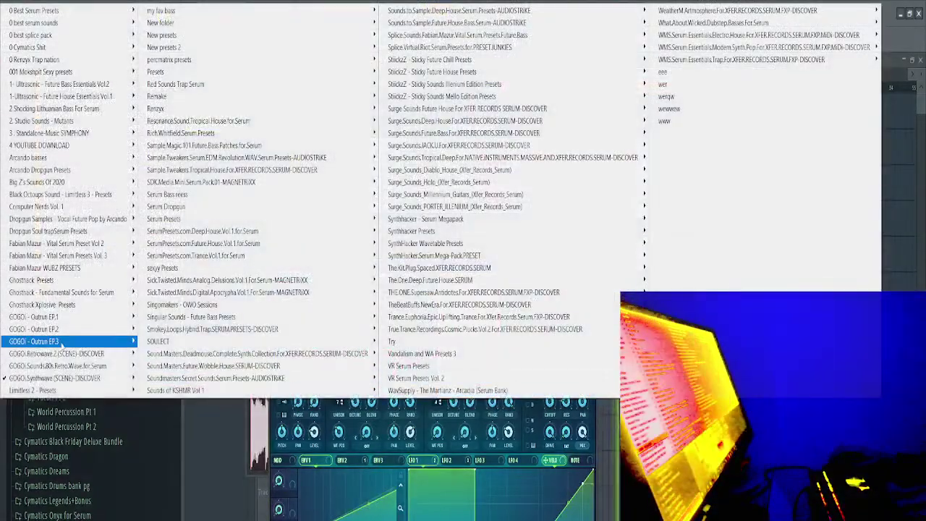
{"action": "mouse_move", "coordinate": [65, 353]}
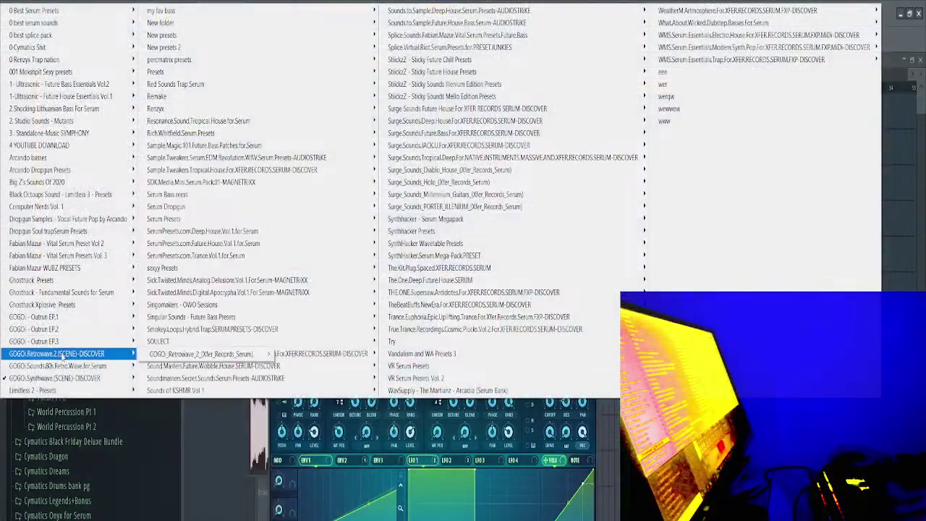
{"action": "mouse_move", "coordinate": [210, 354]}
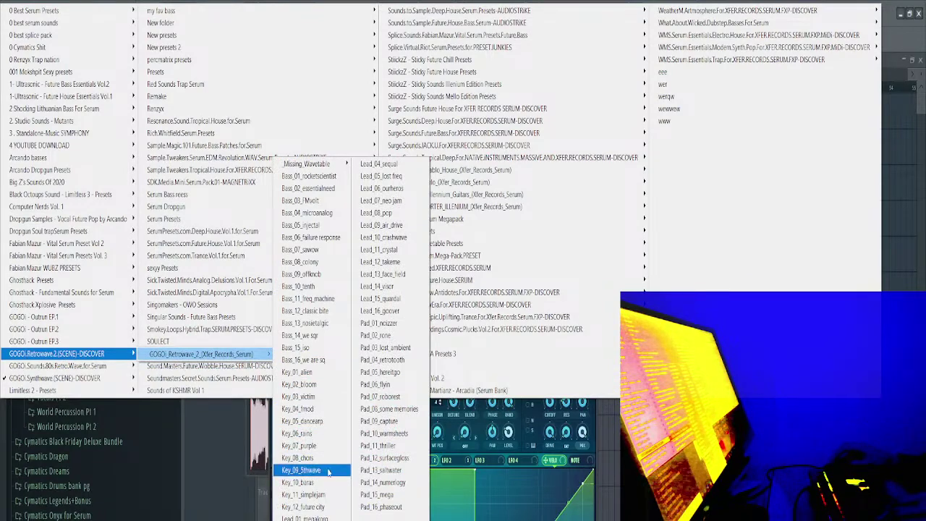
{"action": "left_click", "coordinate": [305, 518]}
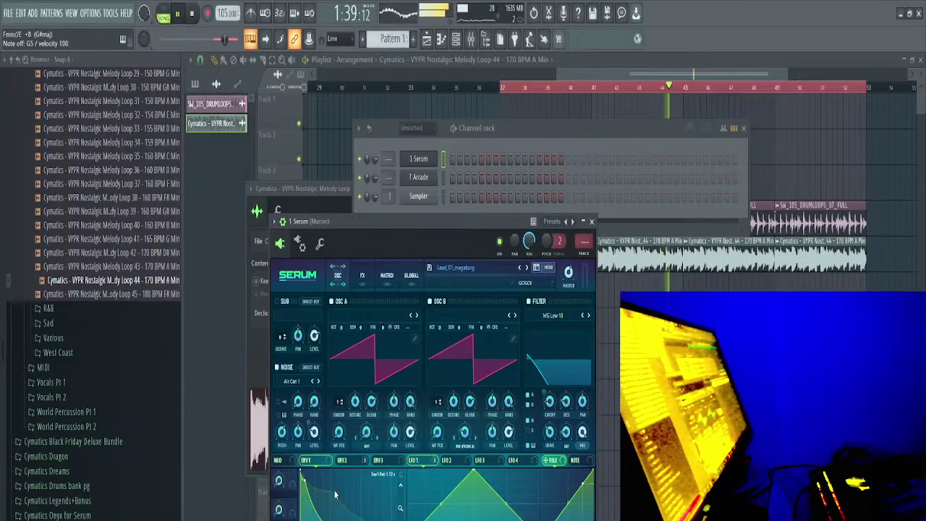
Audition the following Retrowave 2 lead presets over the loop, past Lead_04_sequal, stopping at Lead_07_neo jam
{"action": "left_click", "coordinate": [528, 268]}
{"action": "left_click", "coordinate": [528, 268]}
{"action": "left_click_drag", "start_coordinate": [424, 220], "coordinate": [433, 106]}
{"action": "left_click", "coordinate": [536, 154]}
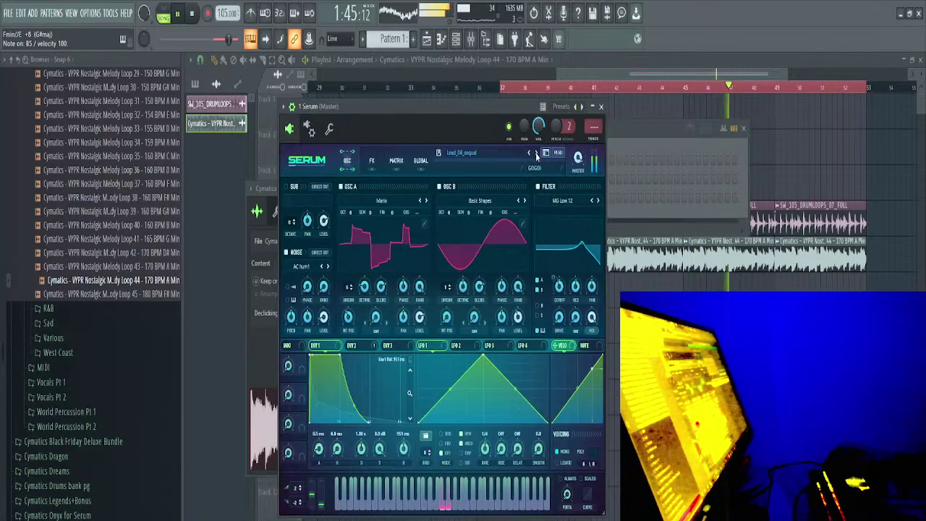
{"action": "left_click", "coordinate": [537, 154]}
{"action": "left_click", "coordinate": [537, 154]}
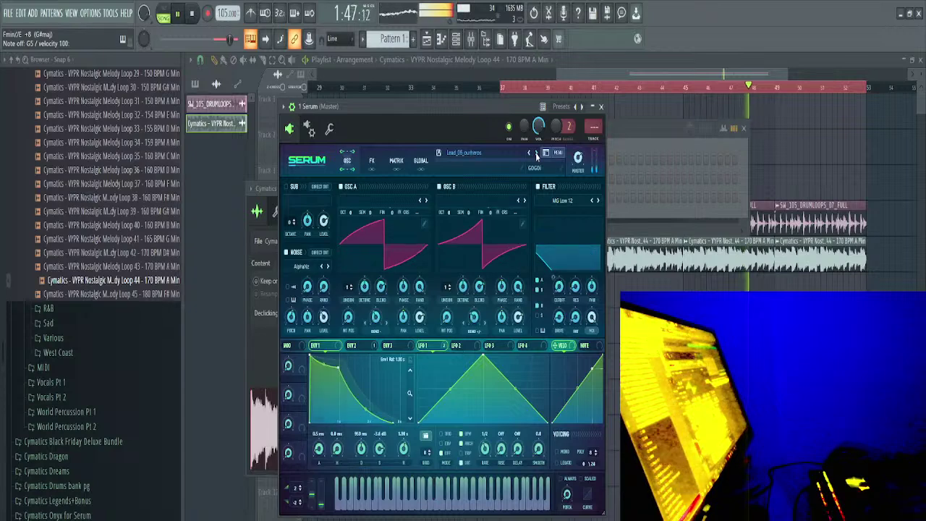
{"action": "left_click", "coordinate": [536, 154]}
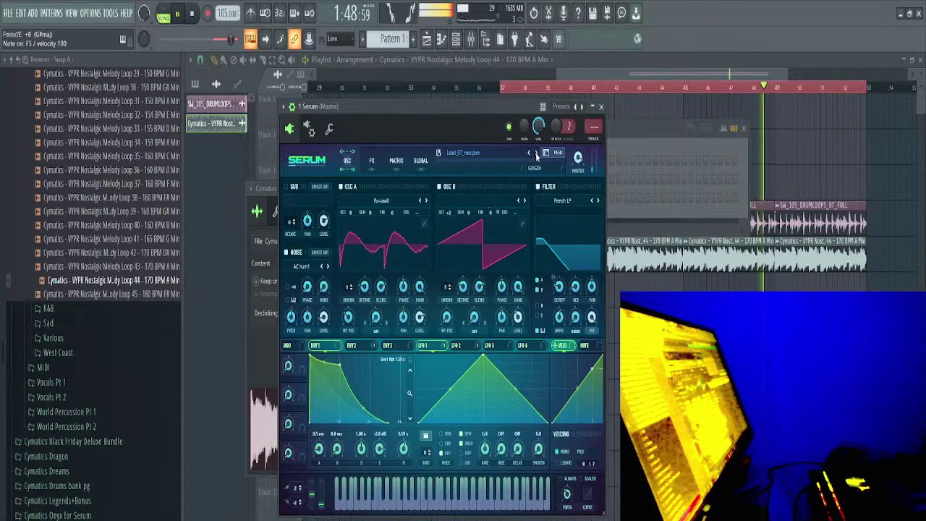
Open Serum's piano roll and write the short opening notes C6, A5, B5, A5 and E5 in bar 1
{"action": "left_click", "coordinate": [601, 108]}
{"action": "right_click", "coordinate": [436, 157]}
{"action": "left_click", "coordinate": [451, 158]}
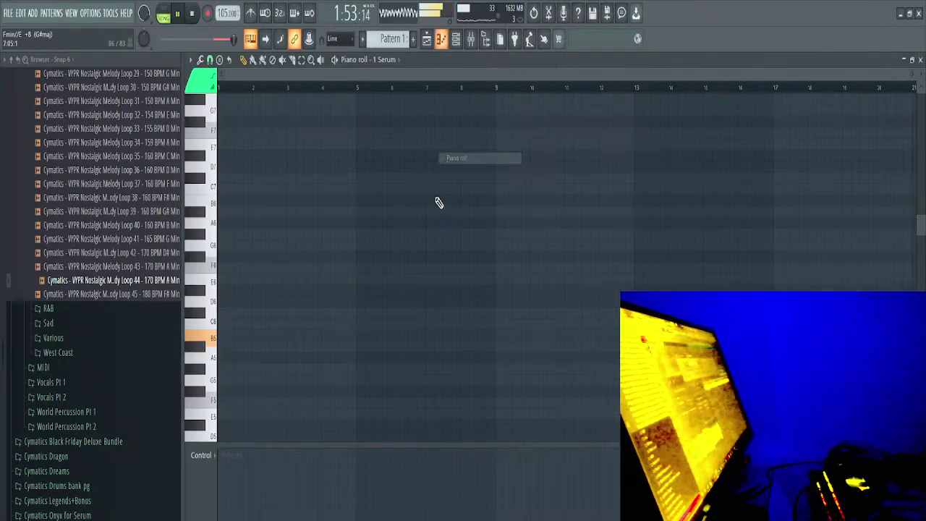
{"action": "scroll", "coordinate": [259, 234], "scroll_direction": "down", "scroll_amount": 5}
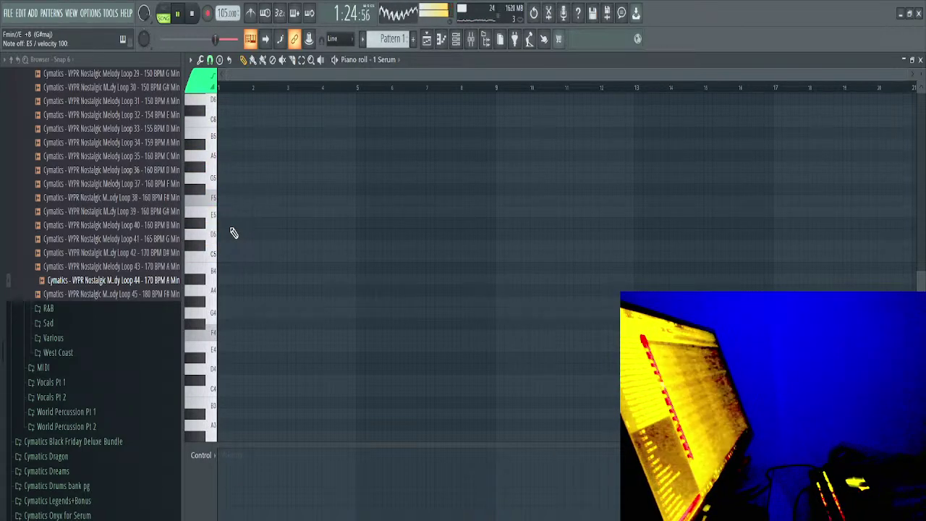
{"action": "scroll", "coordinate": [218, 226], "scroll_direction": "up", "scroll_amount": 5}
{"action": "key", "text": "space"}
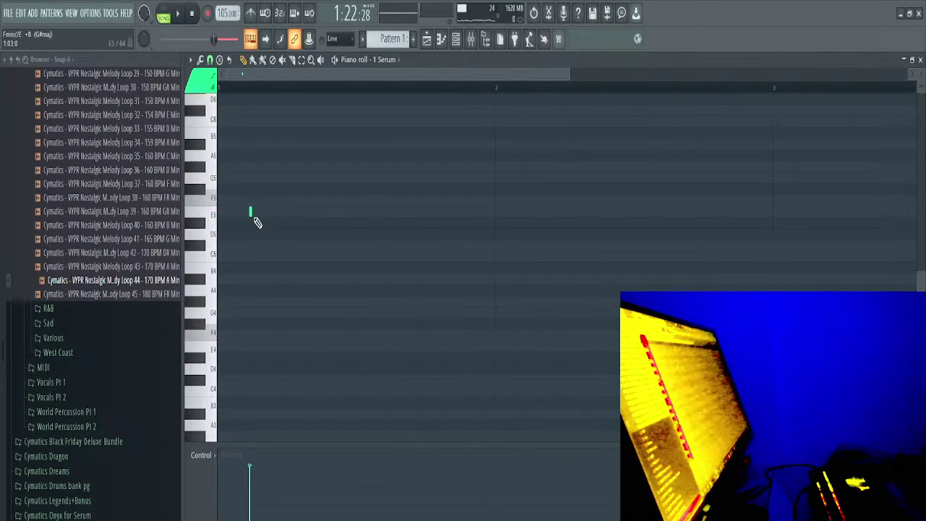
{"action": "scroll", "coordinate": [265, 226], "scroll_direction": "up", "scroll_amount": 3}
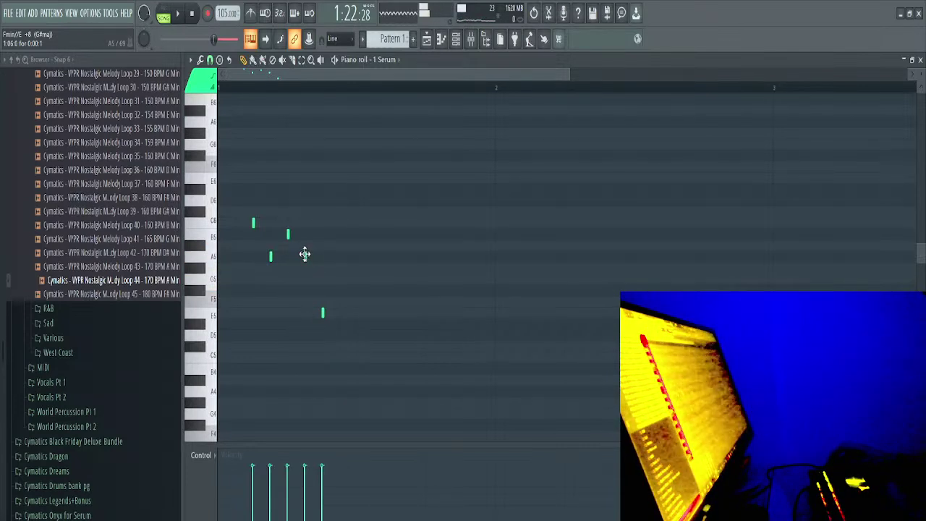
Place Pattern 1 on Track 6 of the playlist, lengthen its clip, align it to bar 37 and restart playback
{"action": "left_click", "coordinate": [426, 40]}
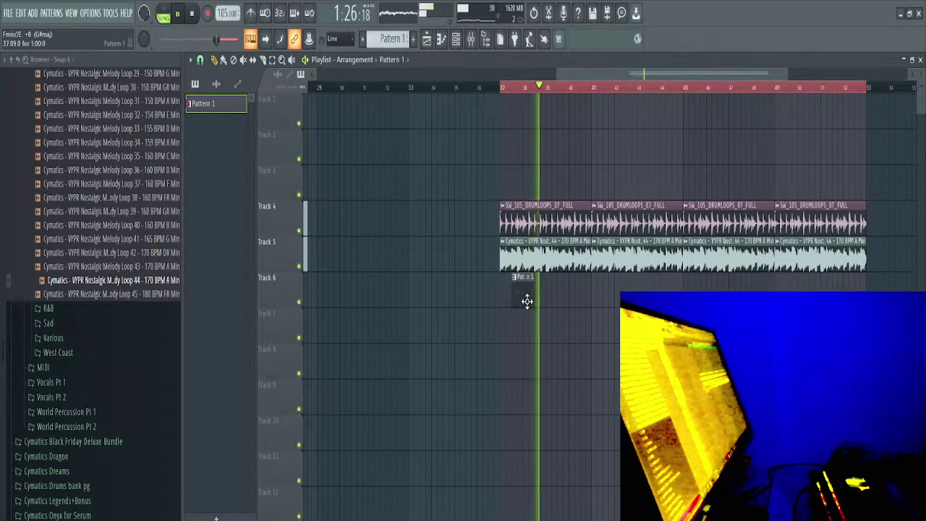
{"action": "scroll", "coordinate": [526, 301], "scroll_direction": "up", "scroll_amount": 2}
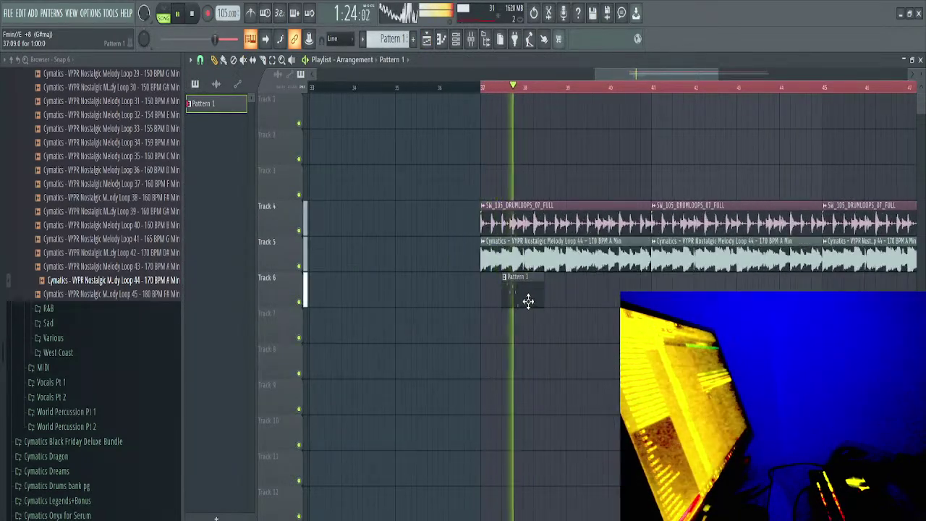
{"action": "left_click_drag", "start_coordinate": [545, 300], "coordinate": [666, 301]}
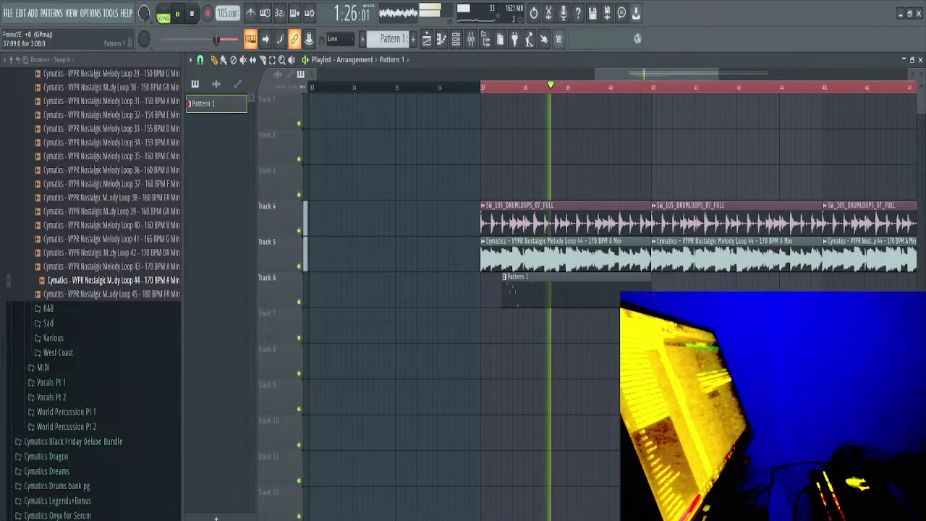
{"action": "left_click_drag", "start_coordinate": [586, 296], "coordinate": [573, 294]}
{"action": "key", "text": "space"}
{"action": "key", "text": "space"}
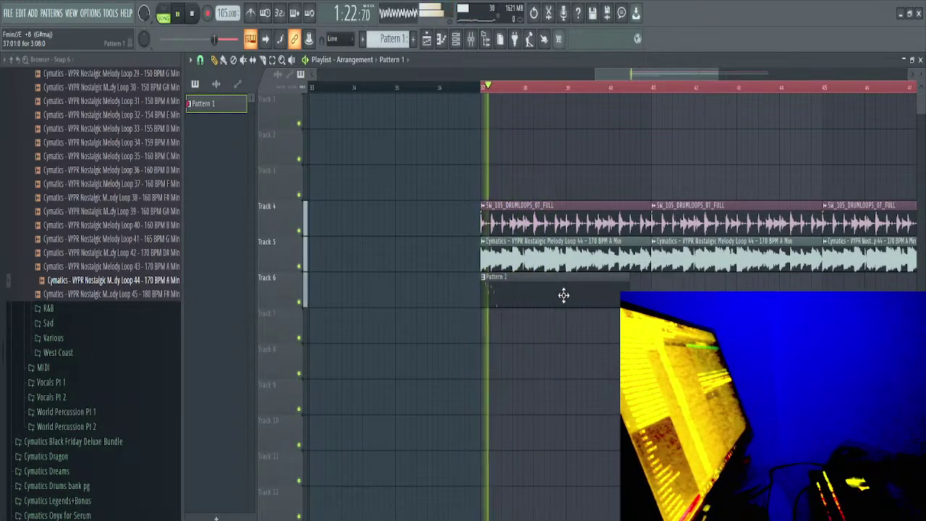
Extend the Pattern 1 clip to bar 41 and repeat it along Track 6 up to bar 53
{"action": "left_click_drag", "start_coordinate": [630, 291], "coordinate": [653, 295]}
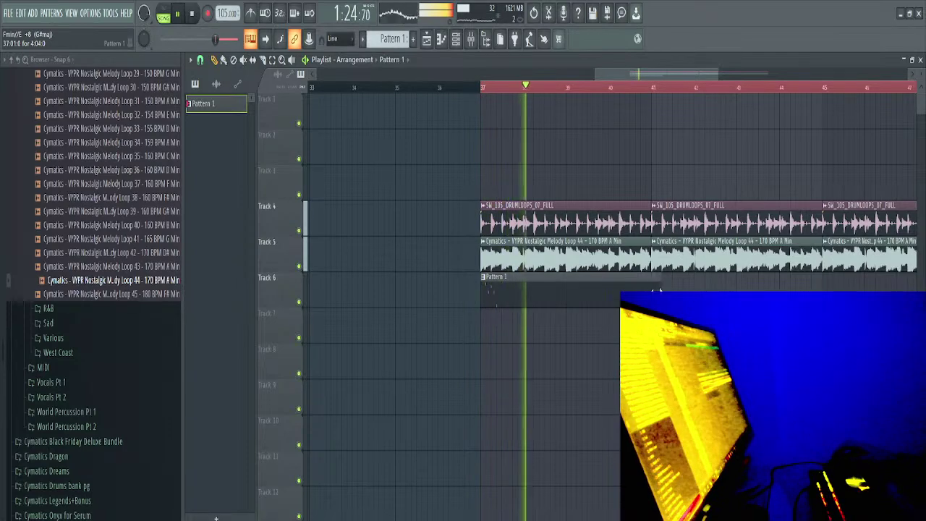
{"action": "scroll", "coordinate": [557, 302], "scroll_direction": "down", "scroll_amount": 3}
{"action": "left_click_drag", "start_coordinate": [541, 299], "coordinate": [736, 289], "text": "shift"}
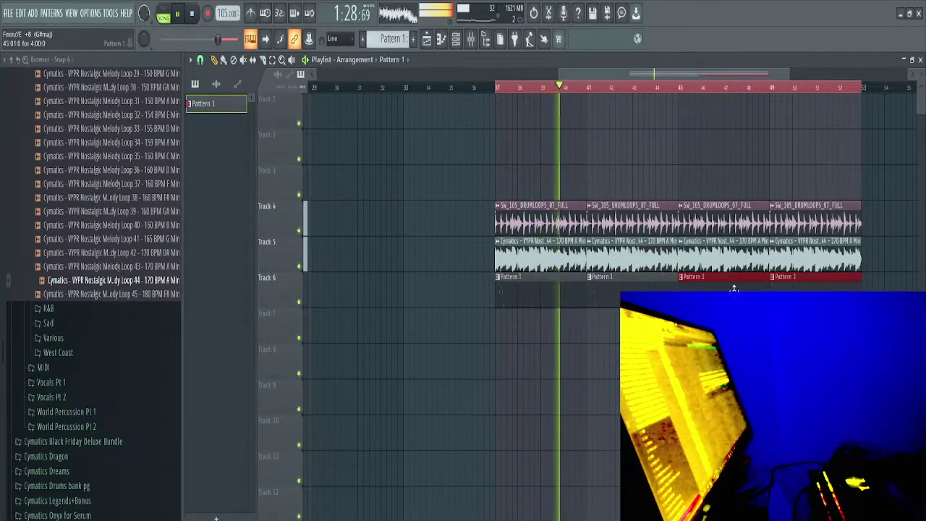
Reopen the Serum pattern's notes, add a short A5 near the end of bar 1 and play it back
{"action": "double_click", "coordinate": [579, 291]}
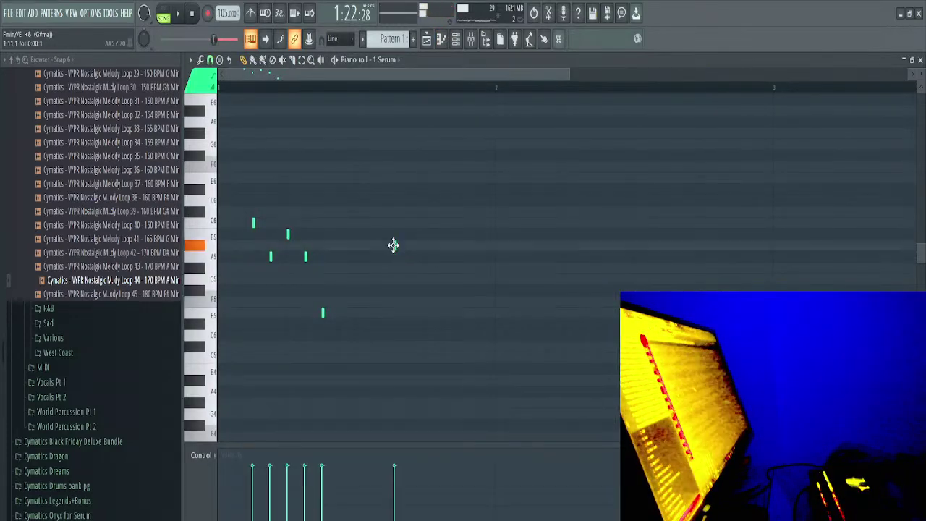
{"action": "left_click_drag", "start_coordinate": [389, 252], "coordinate": [395, 362]}
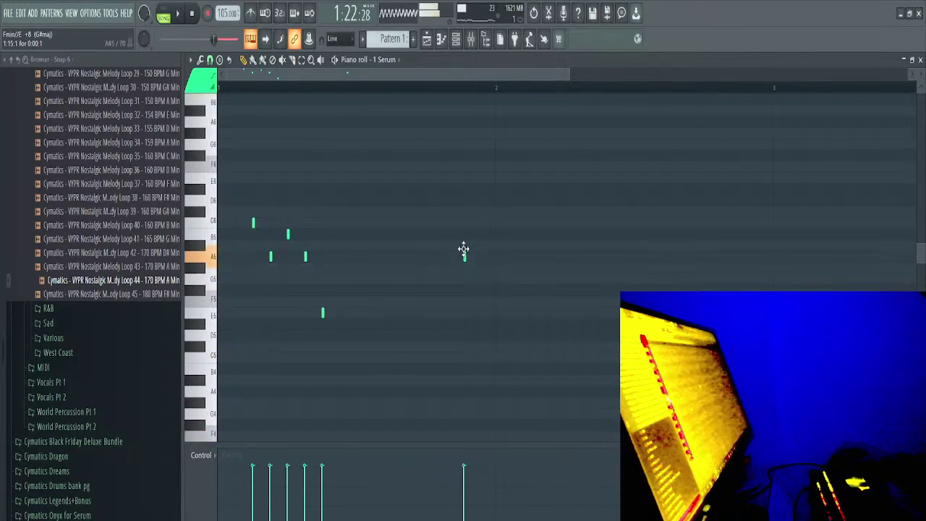
{"action": "key", "text": "space"}
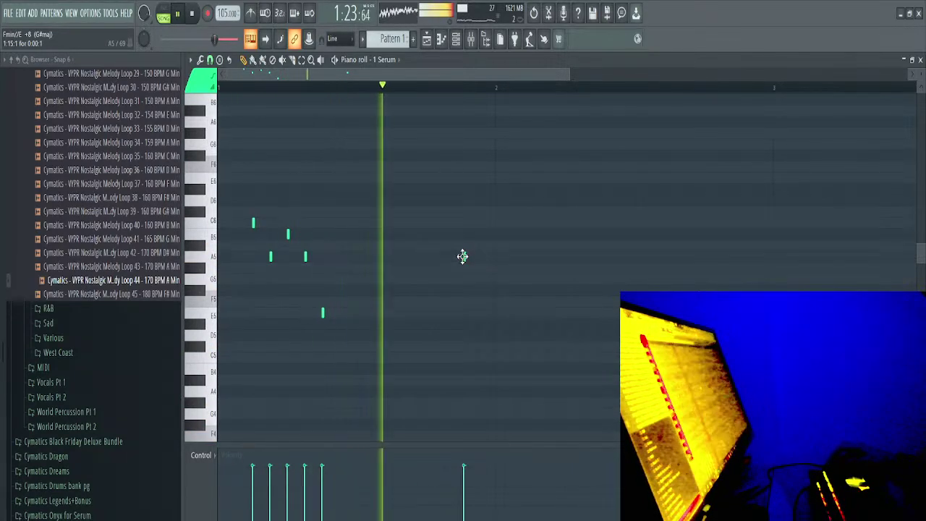
Add a descending A6, G6, E6 run early in bar 2, remove the extra high note after it and replay
{"action": "key", "text": "space"}
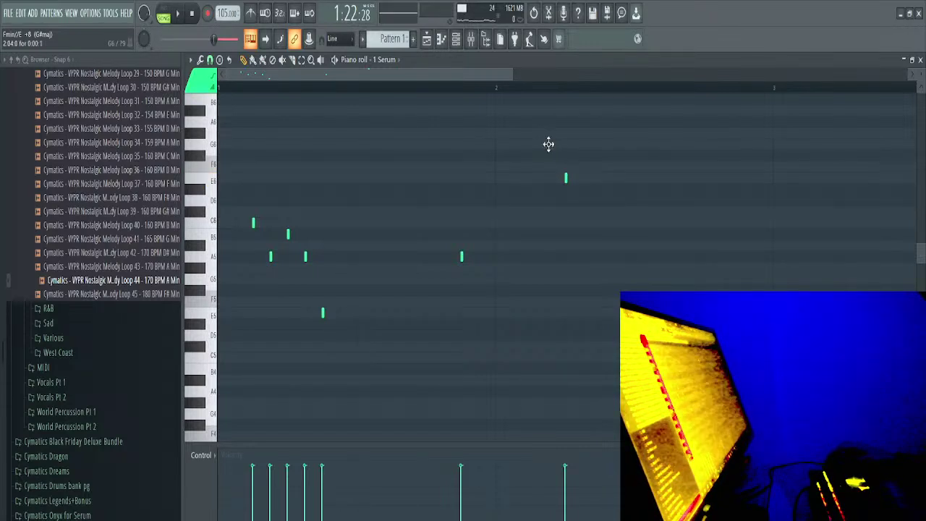
{"action": "key", "text": "space"}
{"action": "mouse_move", "coordinate": [533, 118]}
{"action": "left_mouse_down"}
{"action": "mouse_move", "coordinate": [557, 118]}
{"action": "mouse_move", "coordinate": [531, 122]}
{"action": "left_mouse_up"}
{"action": "left_click", "coordinate": [571, 122]}
{"action": "key", "text": "space"}
{"action": "right_click", "coordinate": [573, 125]}
{"action": "key", "text": "space"}
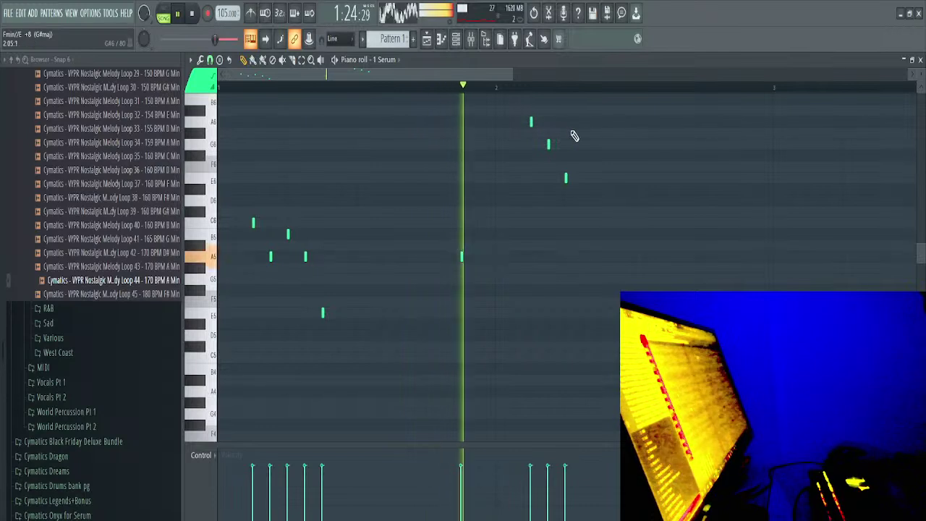
Add short C6, B5 and E5 notes in the second half of bar 2 and play the melody
{"action": "left_click", "coordinate": [601, 122]}
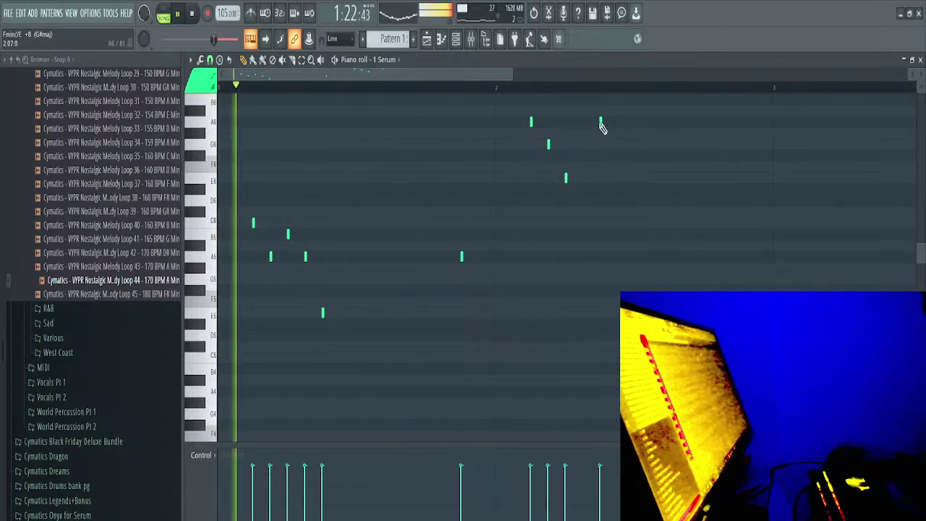
{"action": "left_click_drag", "start_coordinate": [601, 120], "coordinate": [670, 230]}
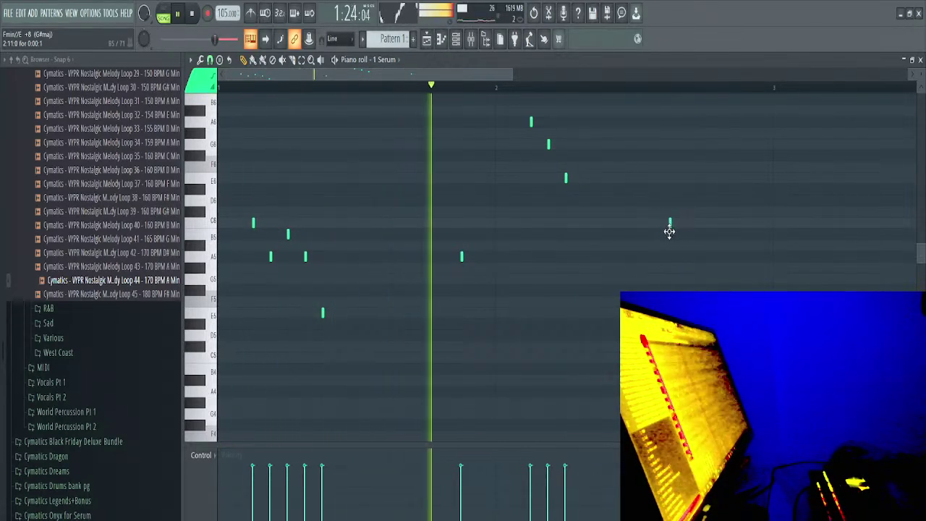
{"action": "scroll", "coordinate": [507, 257], "scroll_direction": "down", "scroll_amount": 2}
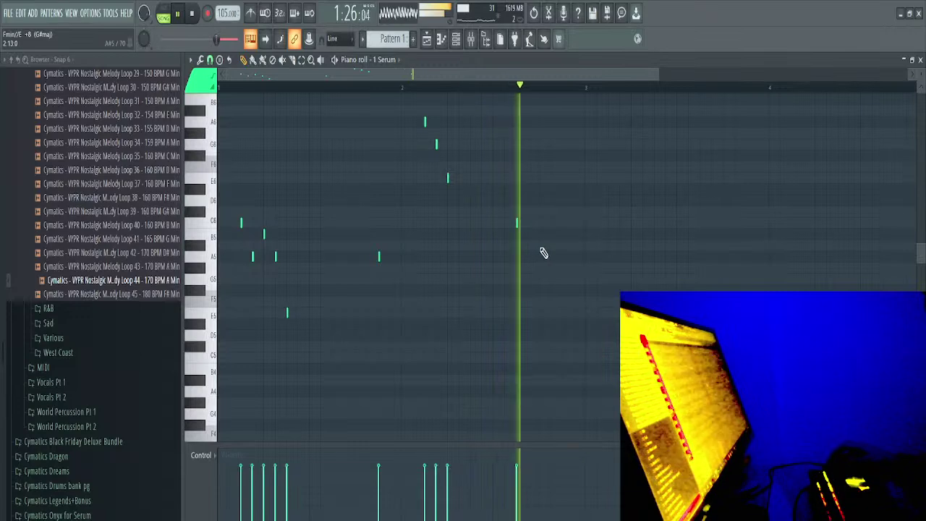
{"action": "key", "text": "space"}
{"action": "left_click", "coordinate": [551, 246]}
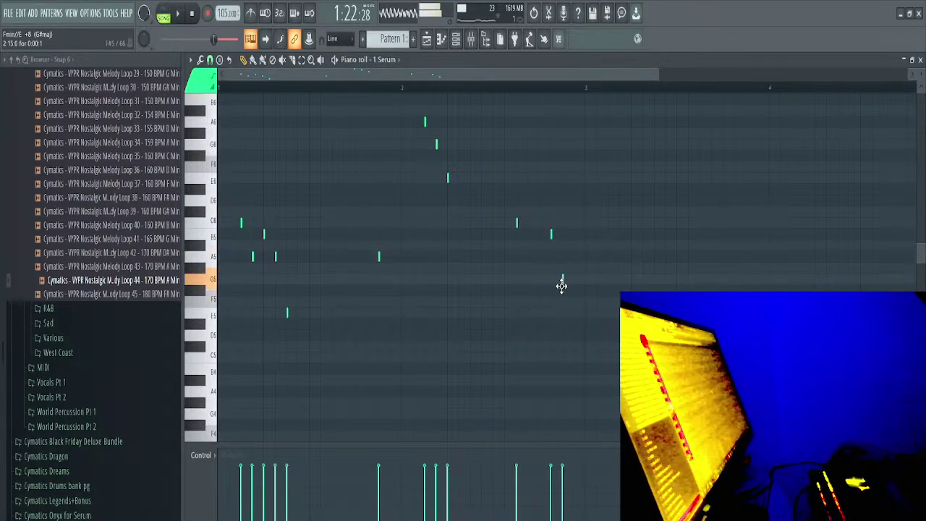
{"action": "key", "text": "space"}
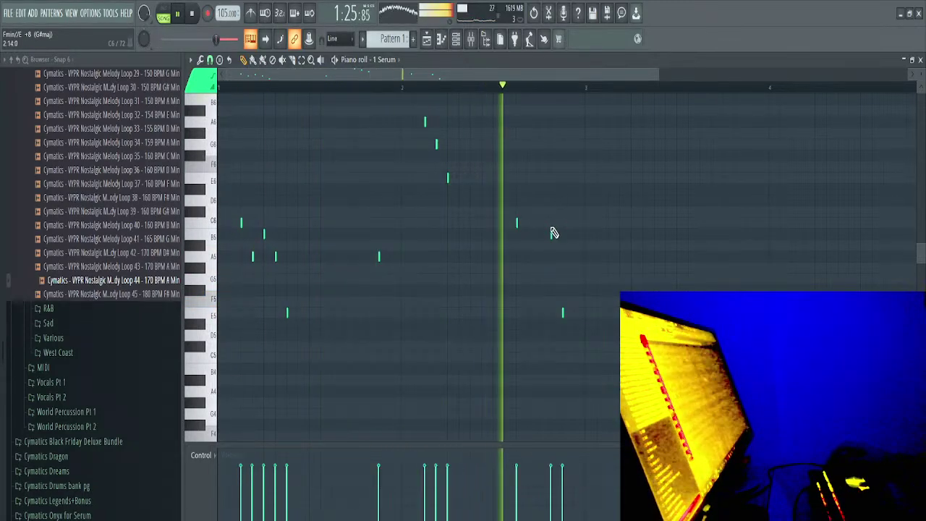
Rework the phrase in the second half of bar 2 into E6, C6, A5 and E5 while listening
{"action": "key", "text": "space"}
{"action": "left_click", "coordinate": [523, 239]}
{"action": "key", "text": "space"}
{"action": "left_click_drag", "start_coordinate": [523, 239], "coordinate": [552, 259]}
{"action": "left_click", "coordinate": [544, 258]}
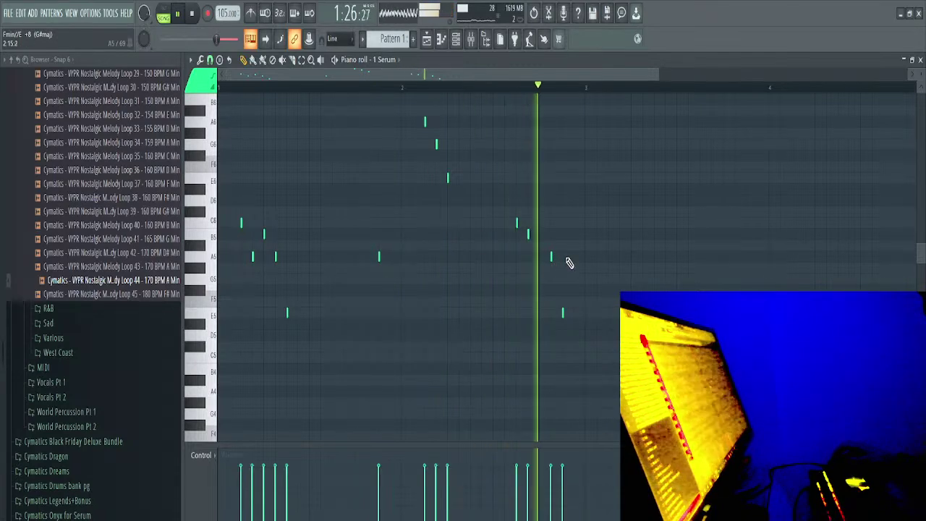
{"action": "left_click_drag", "start_coordinate": [529, 236], "coordinate": [504, 178]}
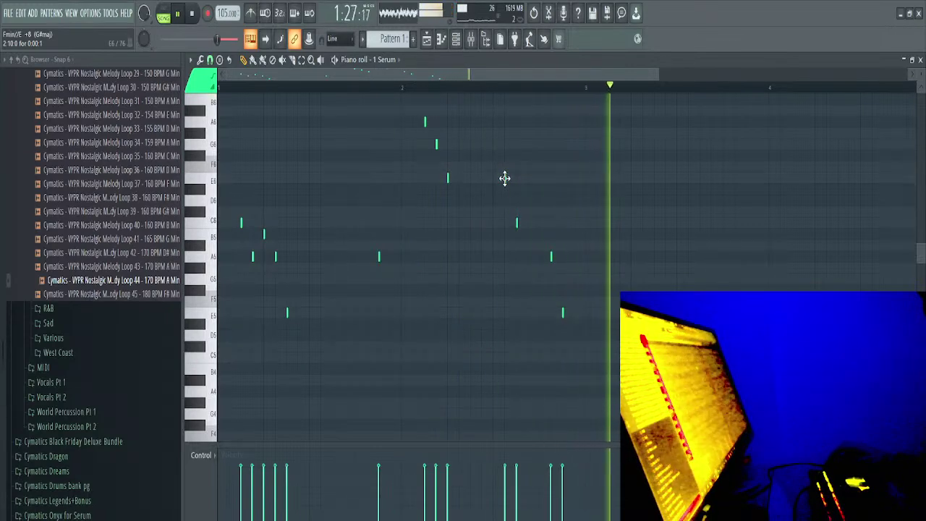
Add short B5 and A5 notes early in bar 3 and play the melody back
{"action": "key", "text": "space"}
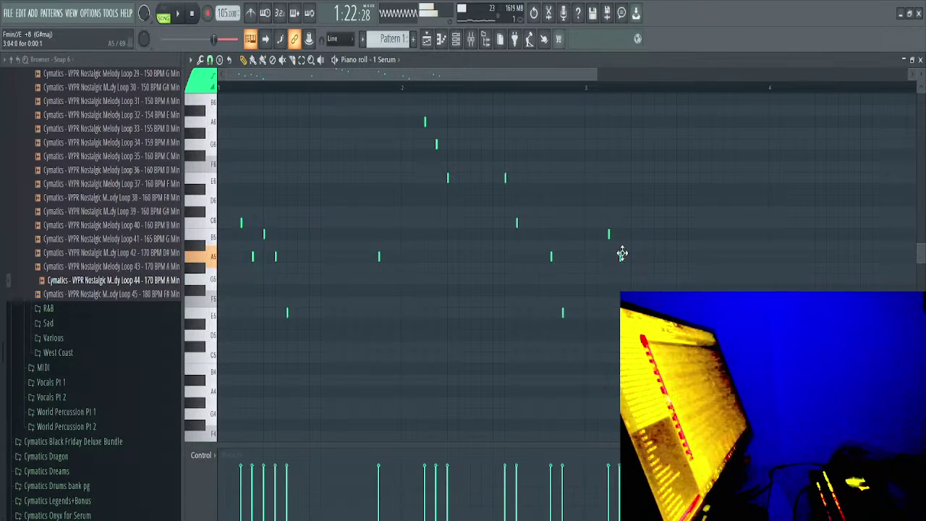
{"action": "key", "text": "space"}
{"action": "left_click_drag", "start_coordinate": [615, 263], "coordinate": [459, 250]}
{"action": "scroll", "coordinate": [483, 244], "scroll_direction": "up", "scroll_amount": 2}
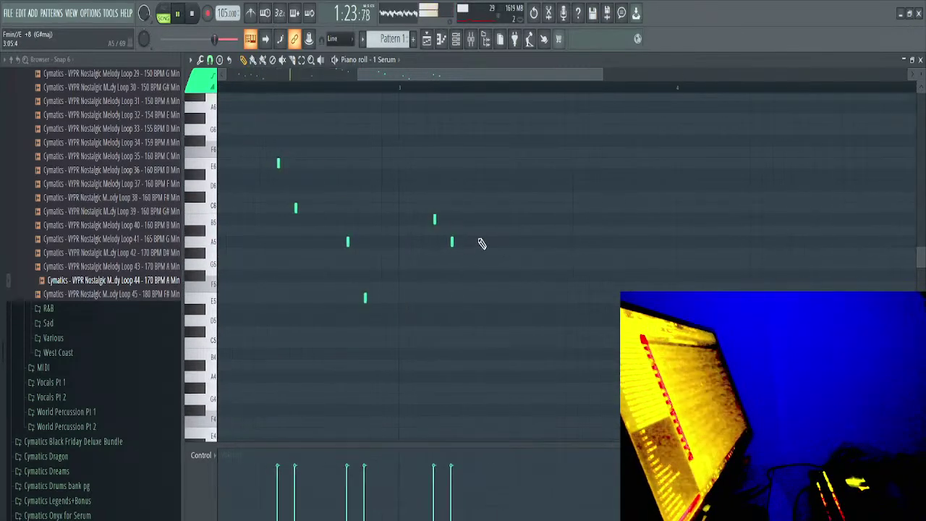
Move the A5 in bar 3 right behind the B5 and try a short G5 note after the pair
{"action": "left_click", "coordinate": [443, 242]}
{"action": "left_click_drag", "start_coordinate": [454, 266], "coordinate": [504, 271]}
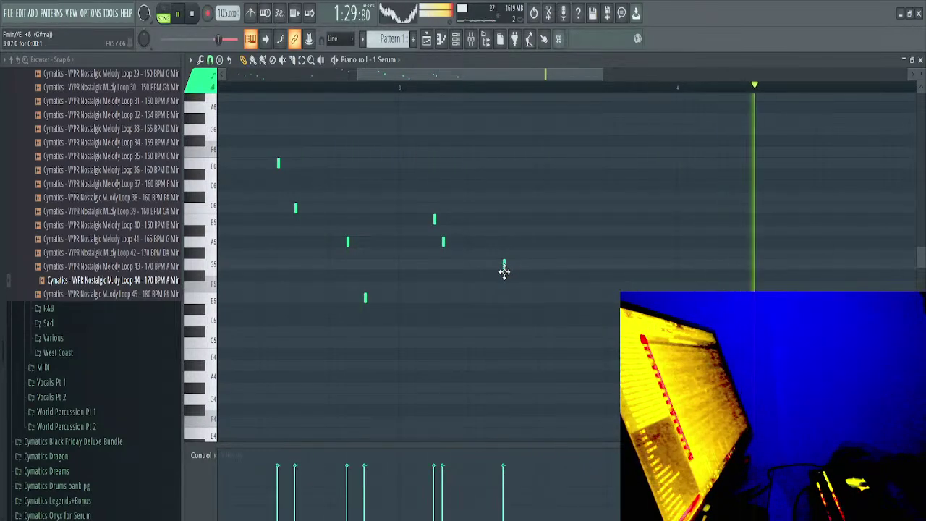
{"action": "right_click", "coordinate": [505, 265]}
Try repeating the short B5 and A5 pair across bar 3, then erase all the repeats
{"action": "left_click_drag", "start_coordinate": [461, 208], "coordinate": [433, 246]}
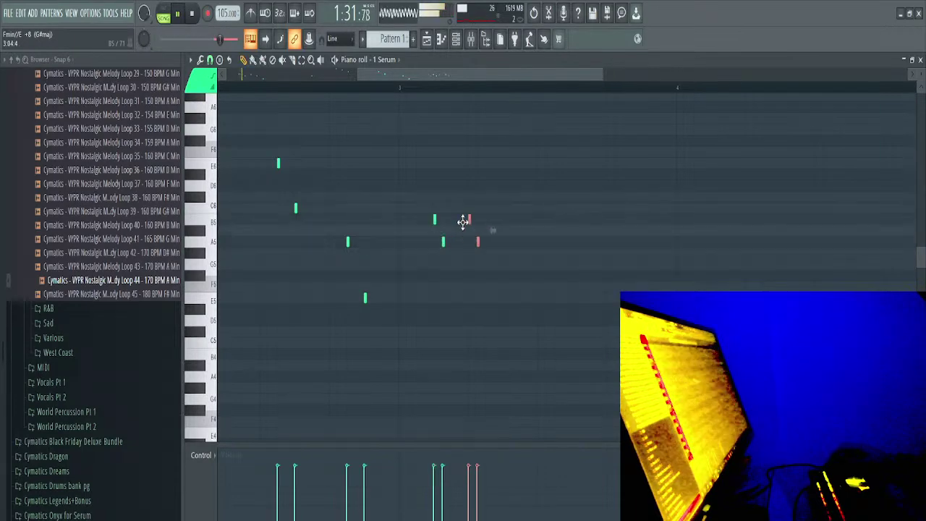
{"action": "left_click_drag", "start_coordinate": [470, 224], "coordinate": [512, 221]}
{"action": "right_click", "coordinate": [505, 220]}
{"action": "right_click", "coordinate": [481, 242]}
{"action": "right_click", "coordinate": [487, 219]}
{"action": "right_click", "coordinate": [469, 219]}
{"action": "right_click", "coordinate": [452, 220]}
{"action": "right_click", "coordinate": [461, 242]}
{"action": "right_click", "coordinate": [495, 241]}
{"action": "right_click", "coordinate": [513, 241]}
Add short F5 and E5 notes in the second half of bar 3 and play the melody back
{"action": "left_click", "coordinate": [606, 274]}
{"action": "key", "text": "space"}
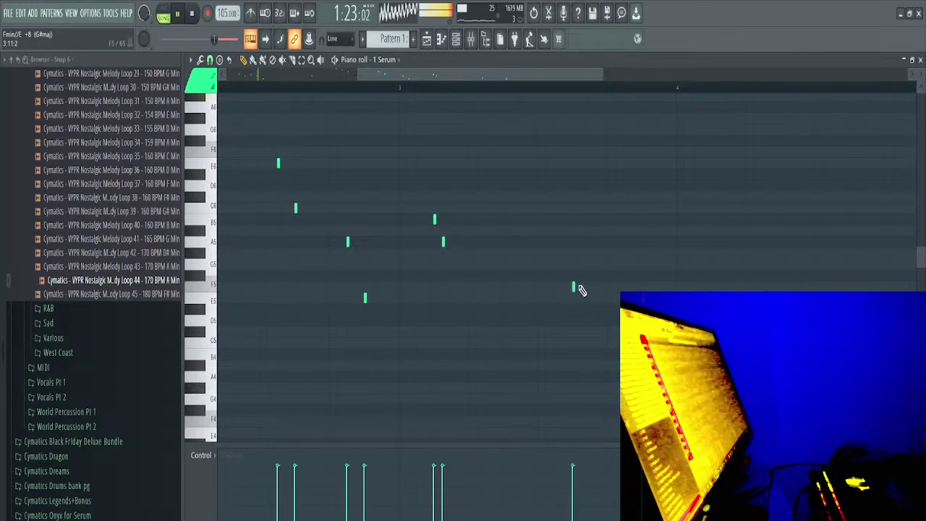
Clone the Serum channel and load the preset Lead_09_air_drive in the copy
{"action": "left_click", "coordinate": [455, 39]}
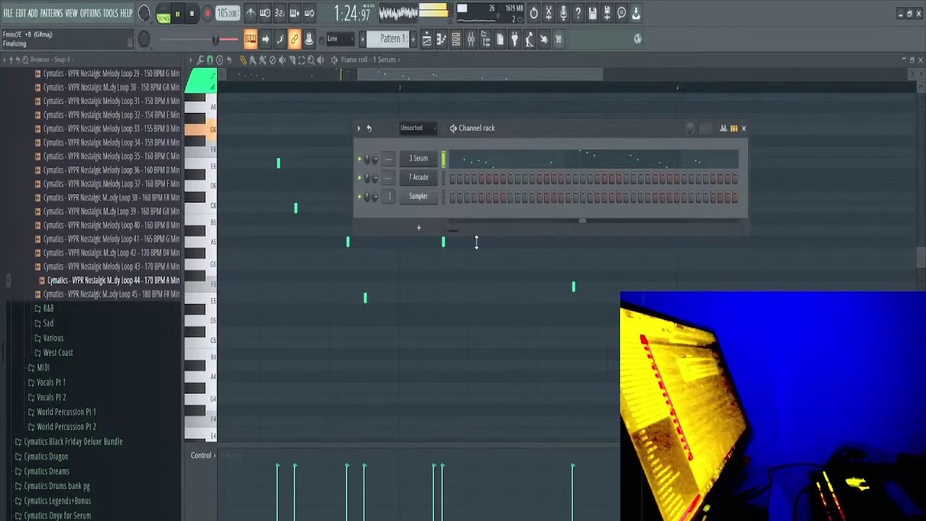
{"action": "key", "text": "alt+c"}
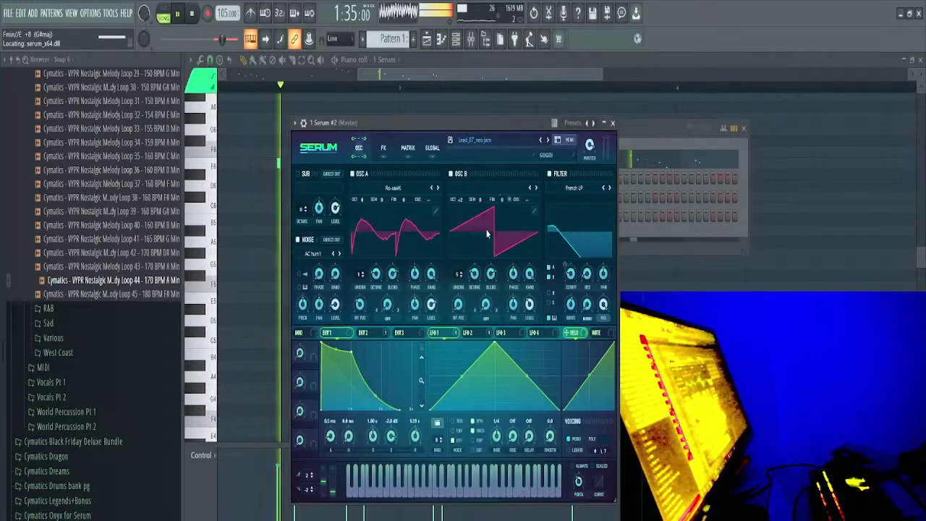
{"action": "left_click", "coordinate": [548, 140]}
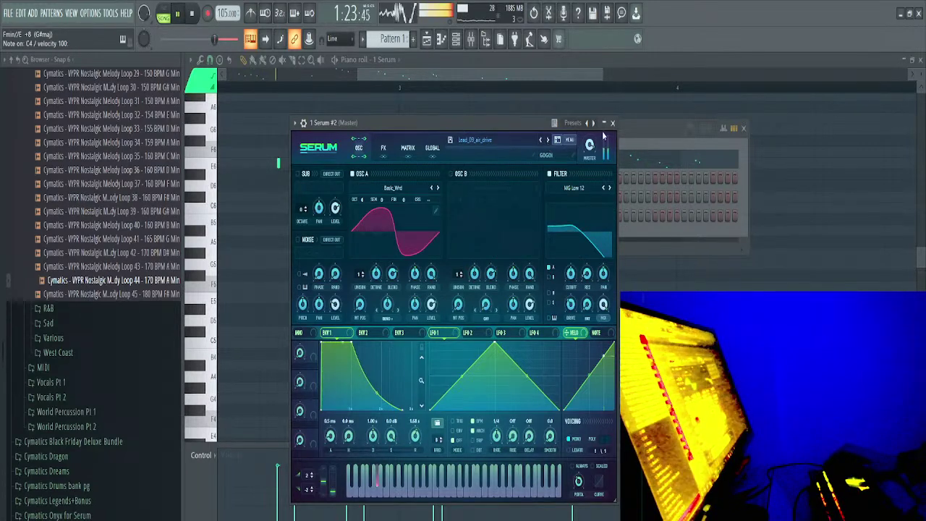
{"action": "left_click", "coordinate": [612, 124]}
Open the cloned Serum's piano roll and draw one long E4 note across bars 1 and 2
{"action": "right_click", "coordinate": [422, 179]}
{"action": "left_click", "coordinate": [464, 178]}
{"action": "scroll", "coordinate": [404, 223], "scroll_direction": "down", "scroll_amount": 4}
{"action": "key", "text": "space"}
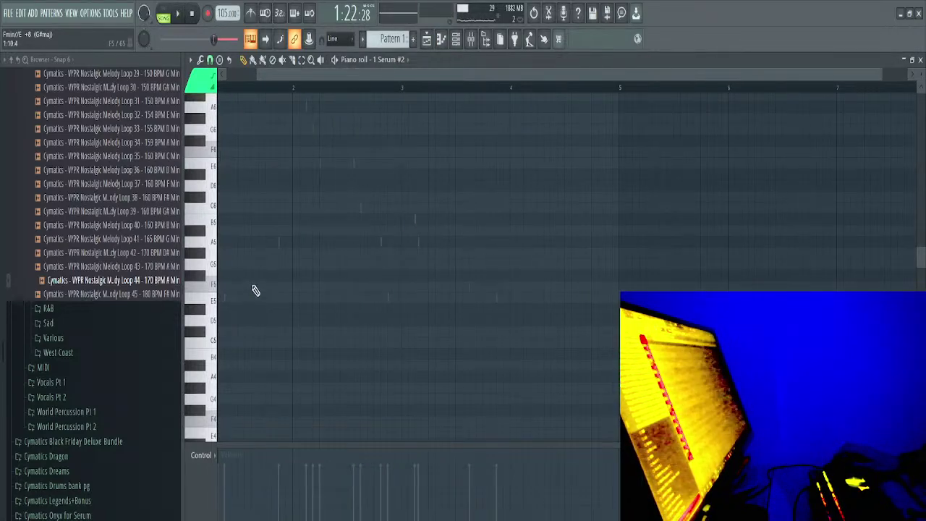
{"action": "left_click_drag", "start_coordinate": [104, 393], "coordinate": [106, 324]}
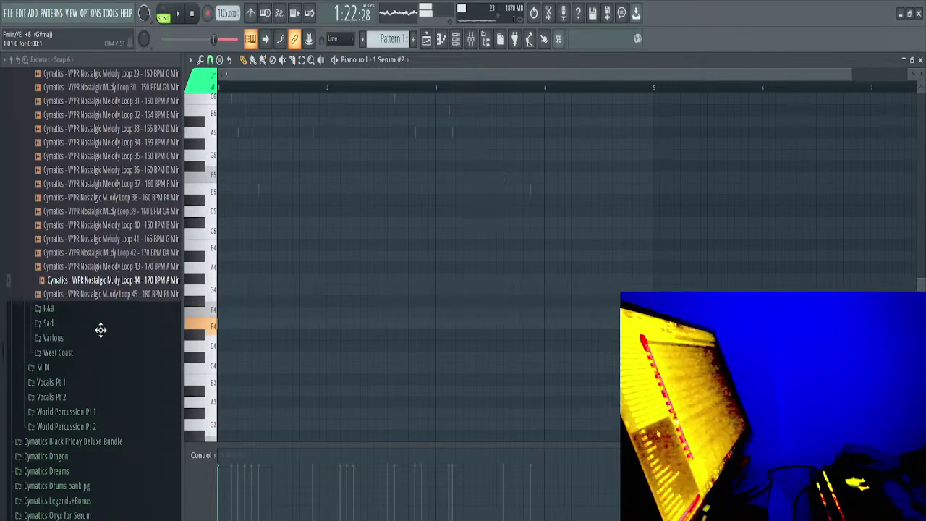
{"action": "key", "text": "space"}
{"action": "left_click", "coordinate": [218, 325]}
{"action": "left_click_drag", "start_coordinate": [462, 330], "coordinate": [436, 322]}
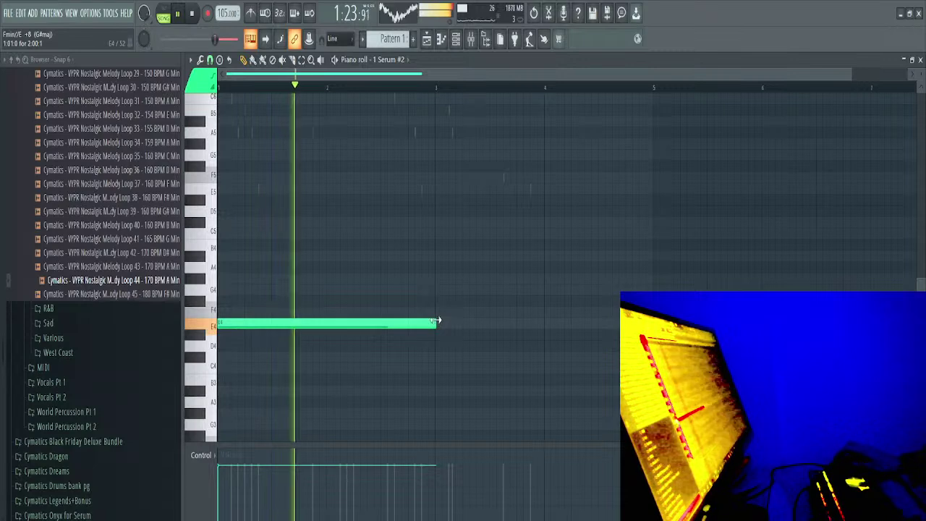
Try a long G4 note across bars 3 and 4 while listening, then delete it
{"action": "left_click", "coordinate": [441, 290]}
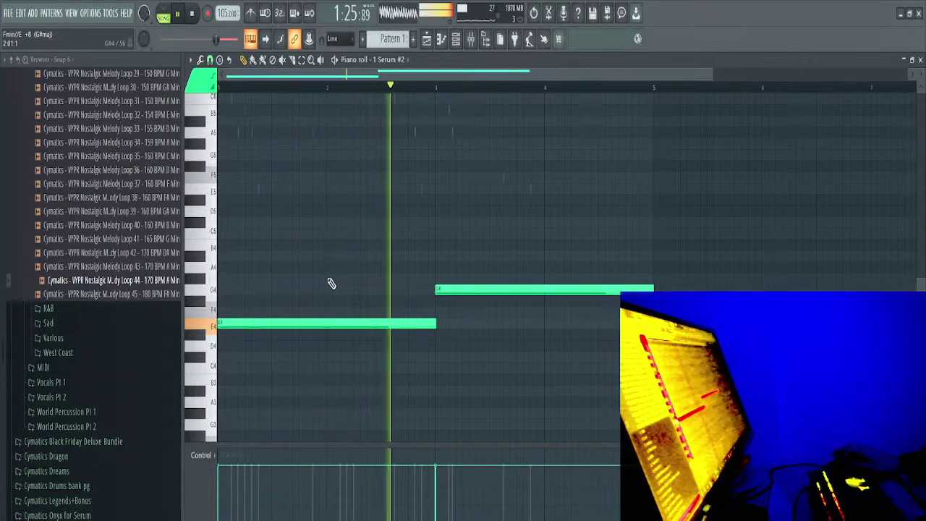
{"action": "scroll", "coordinate": [362, 273], "scroll_direction": "down", "scroll_amount": 2}
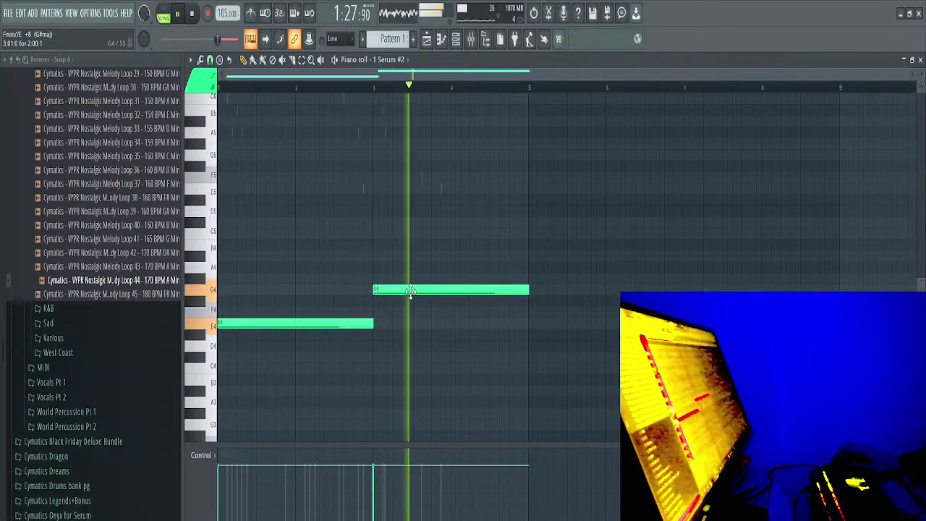
{"action": "right_click", "coordinate": [409, 291]}
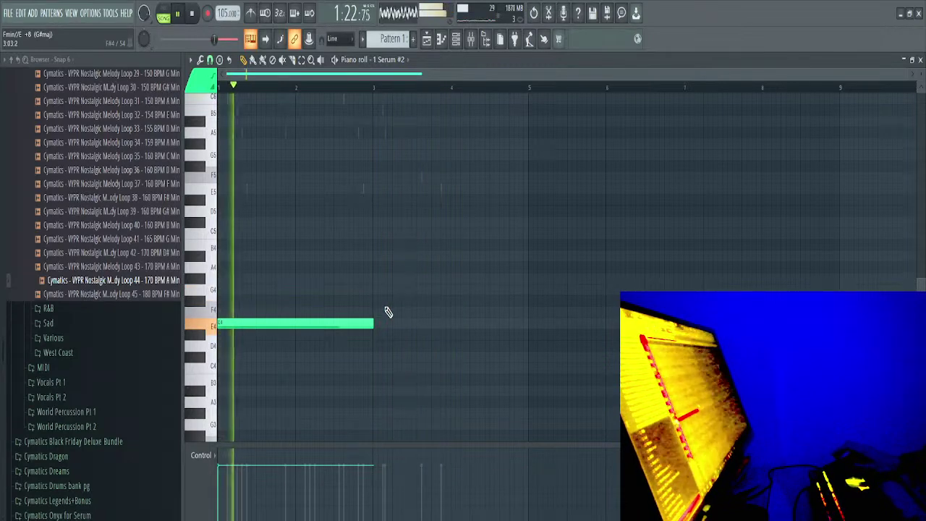
Try a second long E4 note across bars 3 and 4 during playback, then delete it
{"action": "left_click", "coordinate": [379, 323]}
{"action": "left_click_drag", "start_coordinate": [461, 274], "coordinate": [248, 367]}
{"action": "key", "text": "ctrl+l"}
{"action": "left_click", "coordinate": [396, 258], "text": "ctrl"}
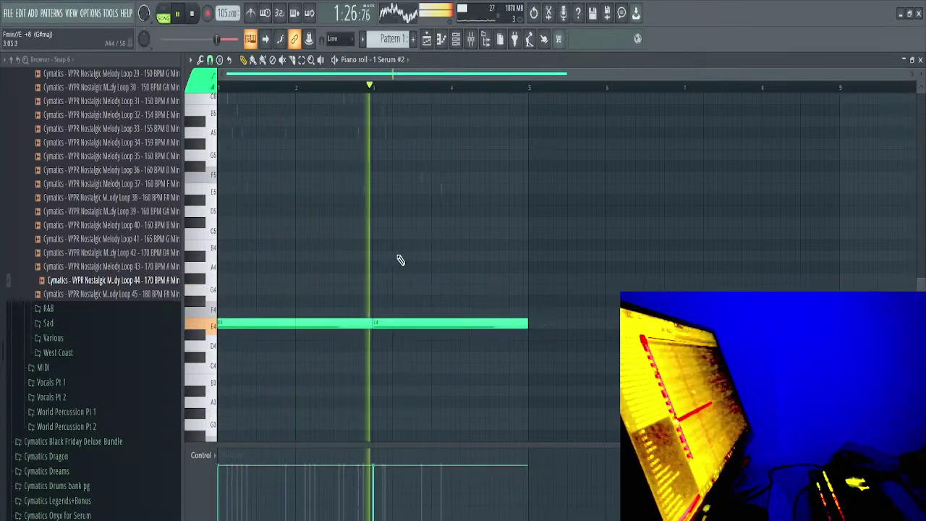
{"action": "key", "text": "F6"}
{"action": "key", "text": "space"}
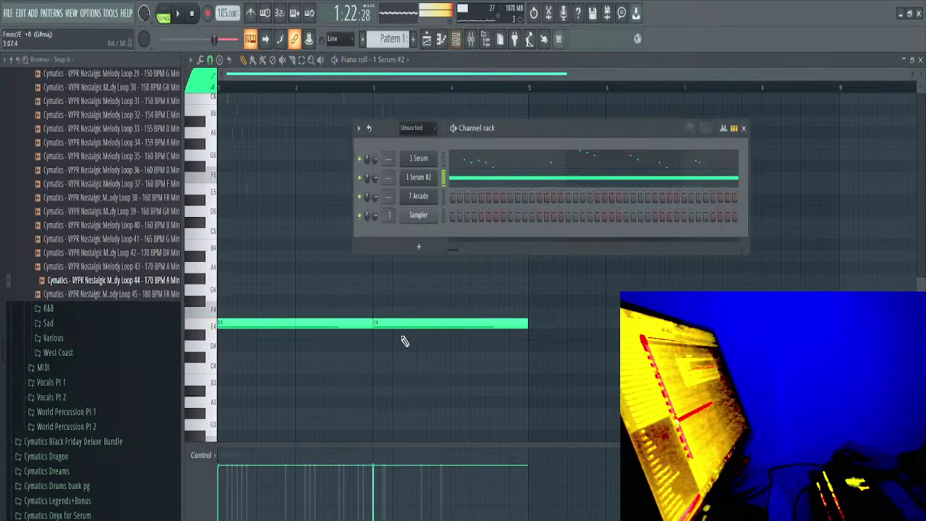
{"action": "right_click", "coordinate": [395, 323]}
Complete two sustained chords, adding C5 and E5 to the E4 in bars 1–2 and placing A4, D5 and E5 in bars 3–4
{"action": "left_click_drag", "start_coordinate": [372, 298], "coordinate": [369, 253]}
{"action": "key", "text": "space"}
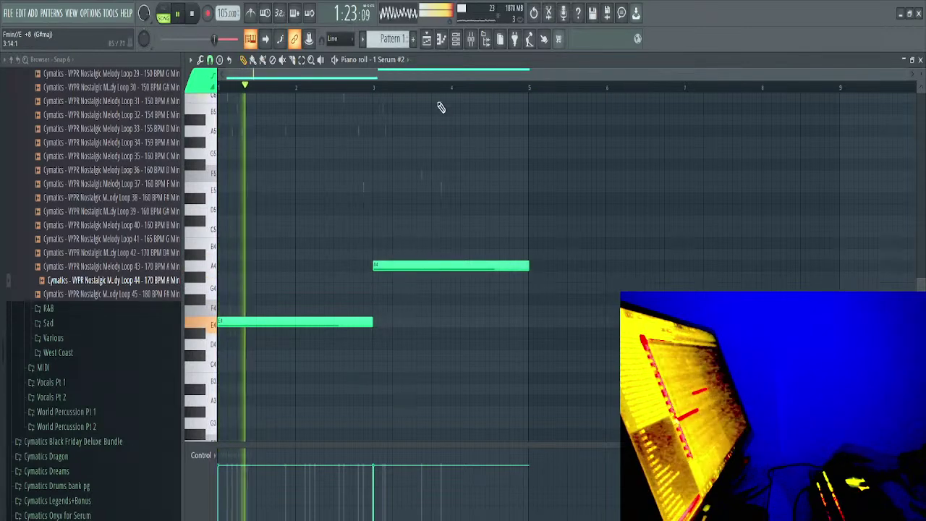
{"action": "left_click_drag", "start_coordinate": [230, 220], "coordinate": [221, 261]}
{"action": "key", "text": "space"}
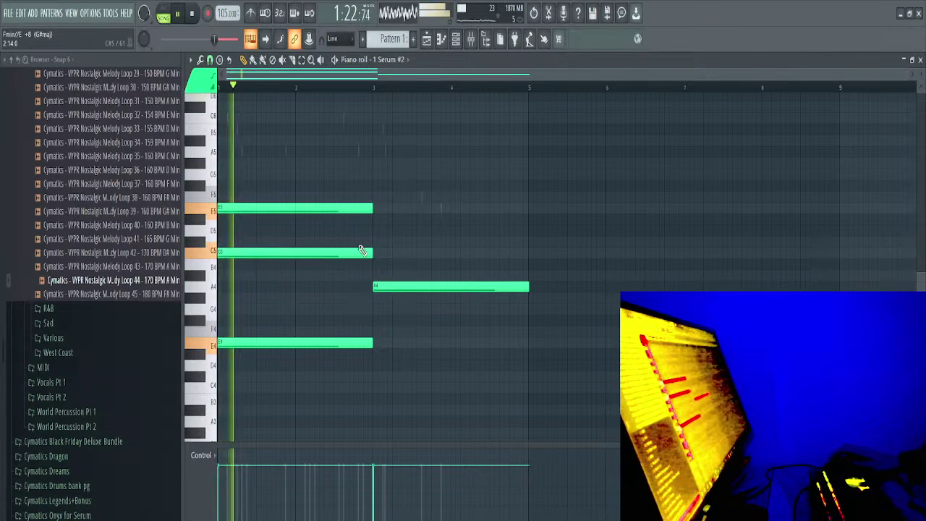
{"action": "left_click_drag", "start_coordinate": [283, 254], "coordinate": [440, 201]}
{"action": "left_click", "coordinate": [434, 205]}
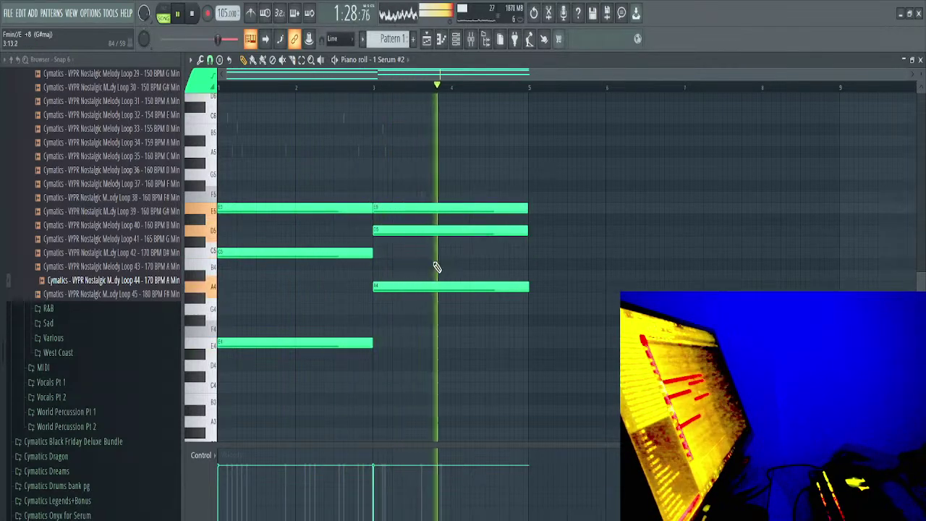
Route the second Serum to mixer track 5 and send that track to the Reverb channel
{"action": "left_click", "coordinate": [456, 40]}
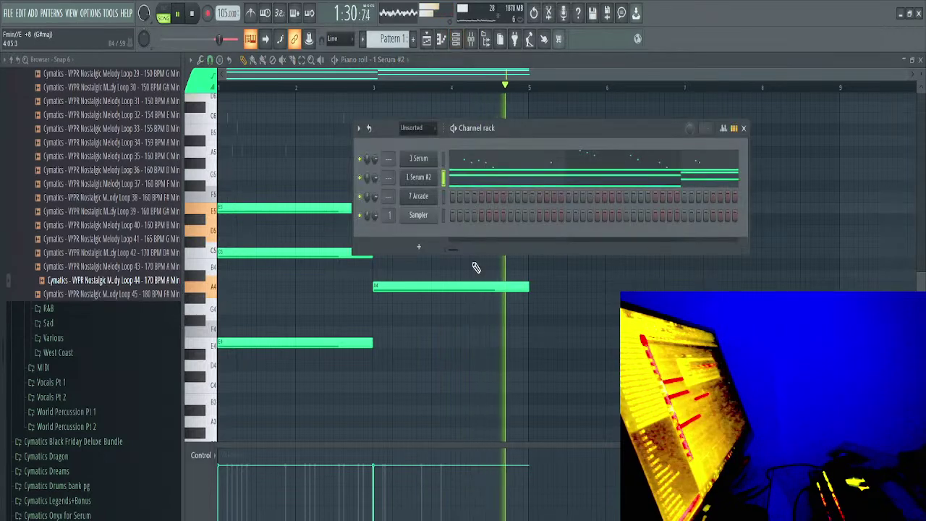
{"action": "left_click", "coordinate": [429, 178]}
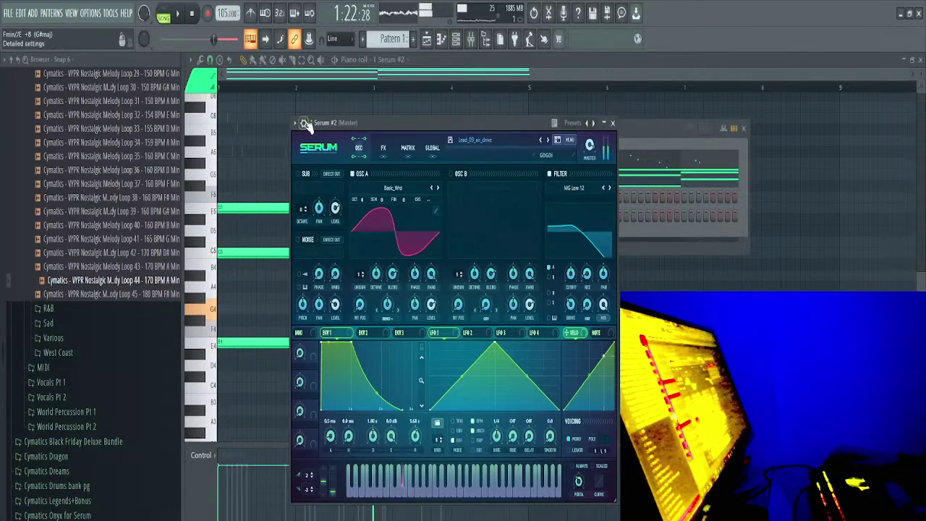
{"action": "left_click", "coordinate": [308, 125]}
{"action": "left_click", "coordinate": [608, 156]}
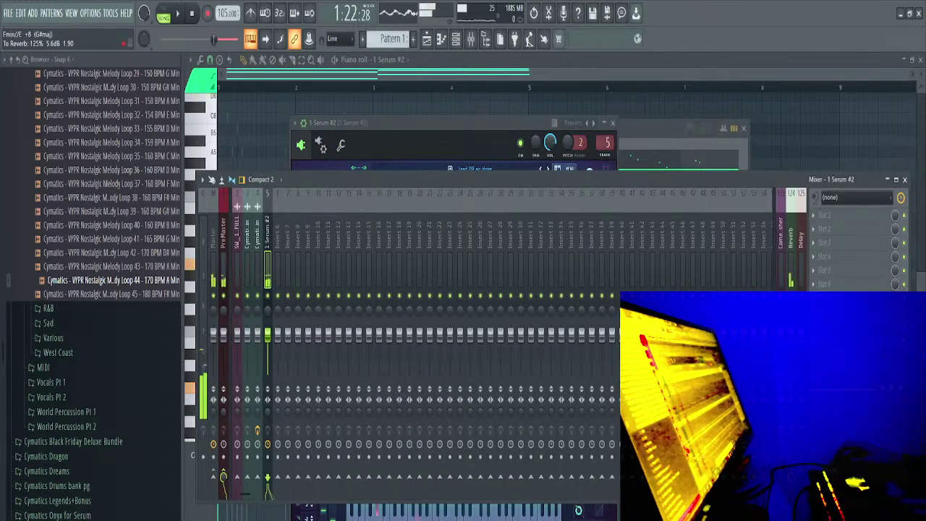
Insert LFOTool on the second Serum's mixer track, with a sine LFO shape and a rate of 1/16
{"action": "key", "text": "space"}
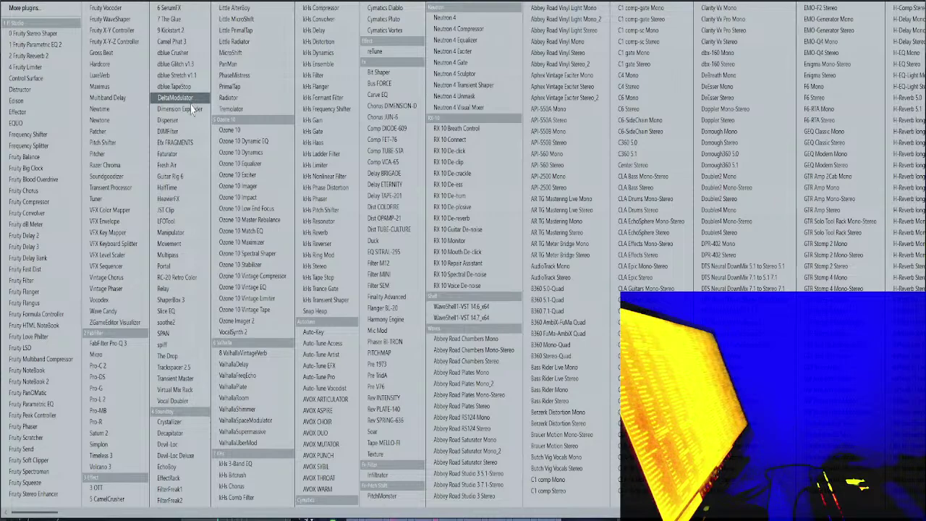
{"action": "left_click", "coordinate": [190, 225]}
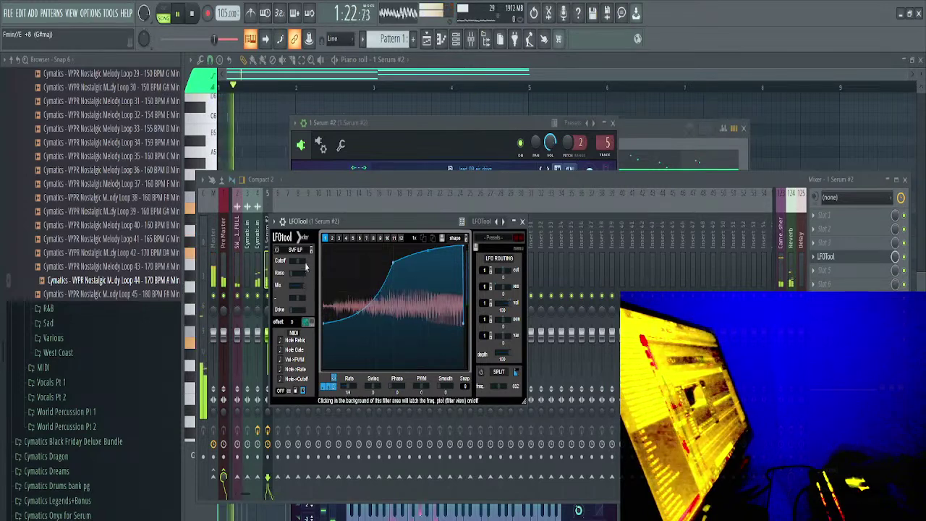
{"action": "left_click", "coordinate": [455, 238]}
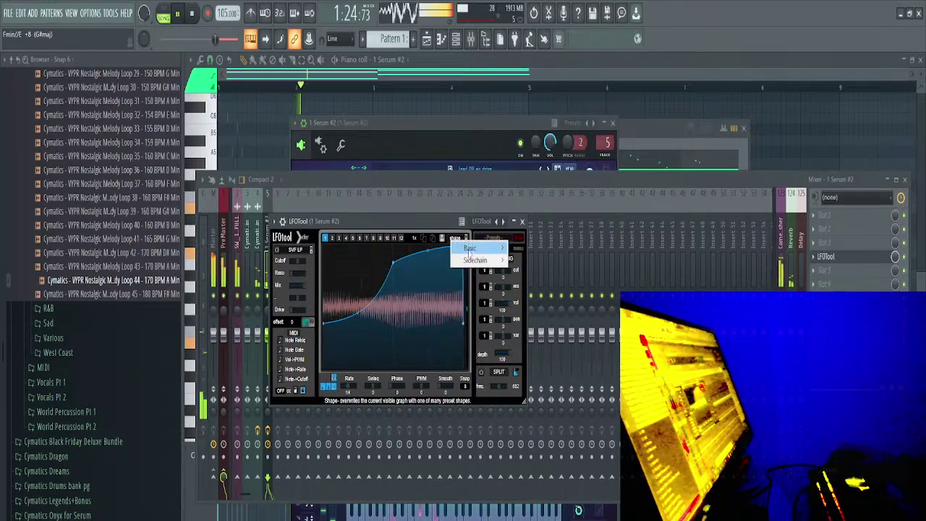
{"action": "mouse_move", "coordinate": [469, 248]}
{"action": "left_click", "coordinate": [536, 320]}
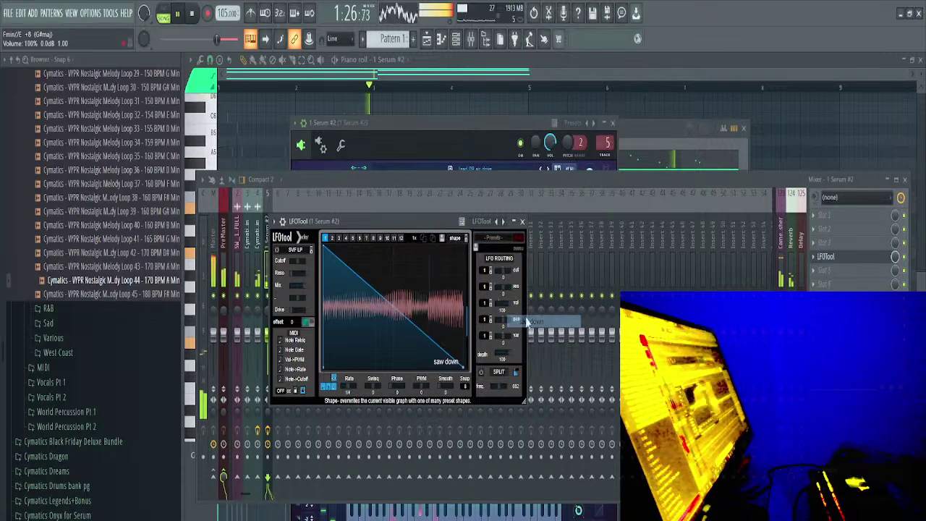
{"action": "left_click", "coordinate": [466, 242]}
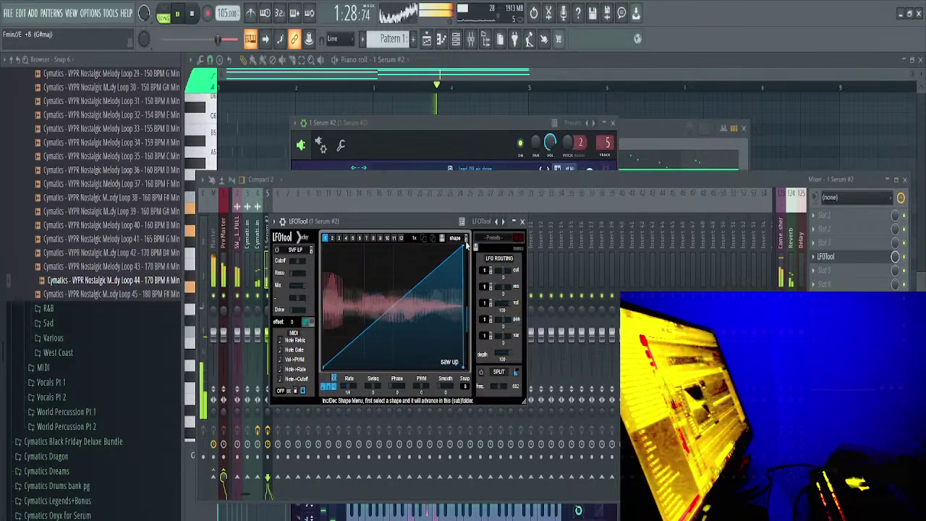
{"action": "left_click", "coordinate": [466, 242]}
{"action": "left_click", "coordinate": [466, 242]}
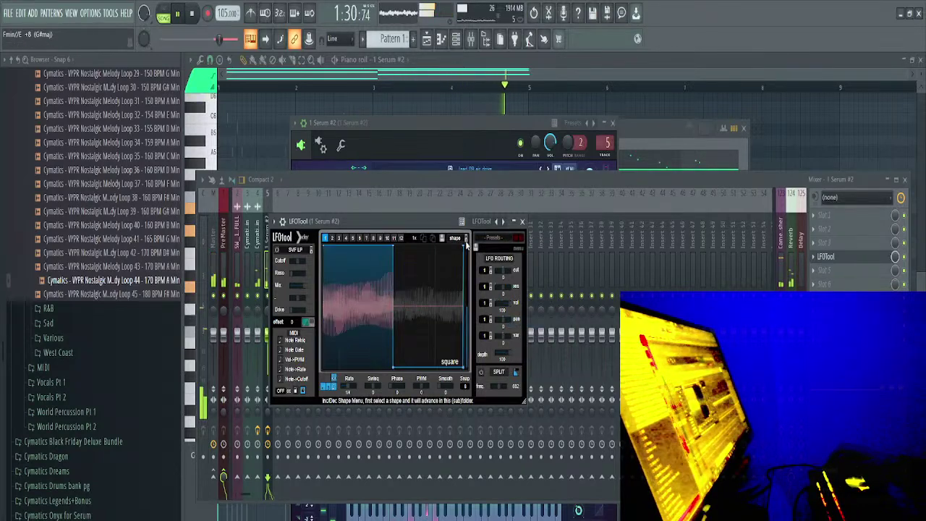
{"action": "left_click", "coordinate": [466, 242]}
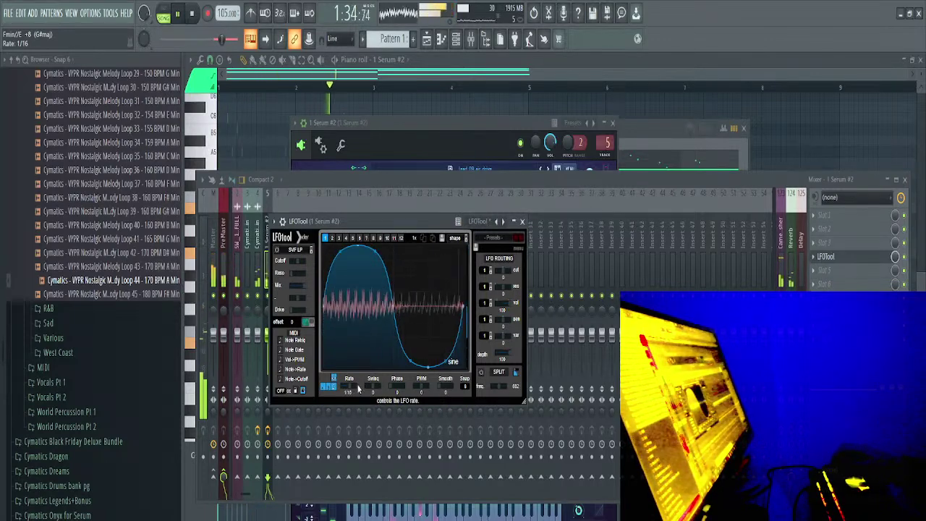
{"action": "left_click", "coordinate": [523, 221]}
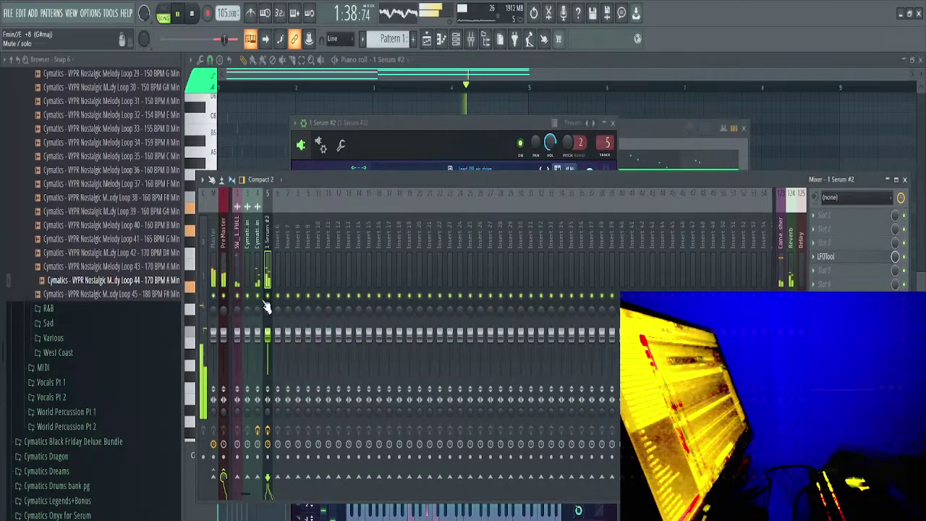
Insert Fruity Parametric EQ 2 before LFOTool, cutting the lows with an 18 dB low shelf at about 107 Hz and rolling off the highs
{"action": "middle_click", "coordinate": [841, 230]}
{"action": "left_click", "coordinate": [841, 226]}
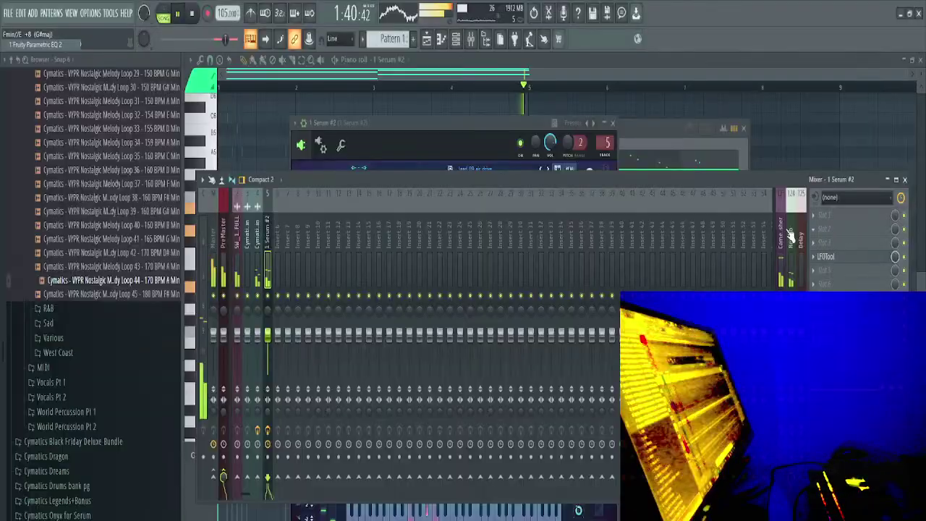
{"action": "left_click_drag", "start_coordinate": [439, 296], "coordinate": [384, 372]}
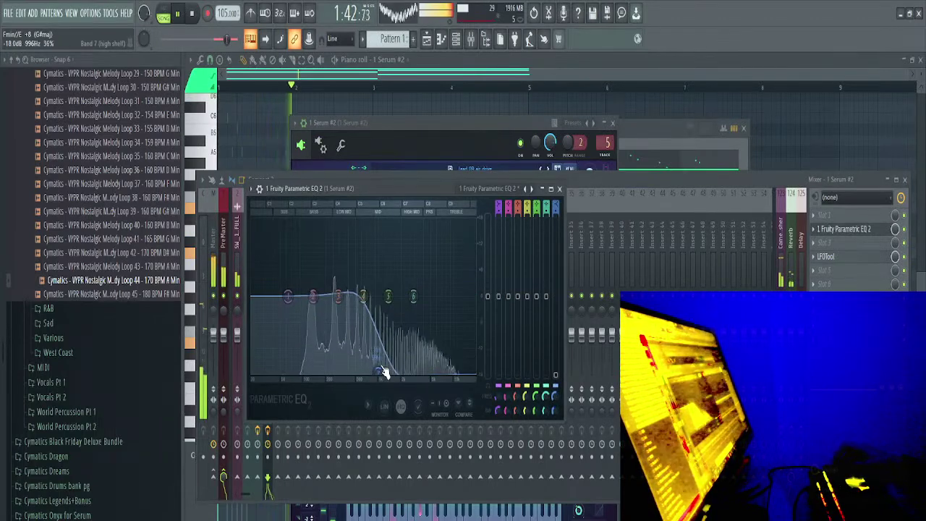
{"action": "left_click_drag", "start_coordinate": [289, 296], "coordinate": [302, 370]}
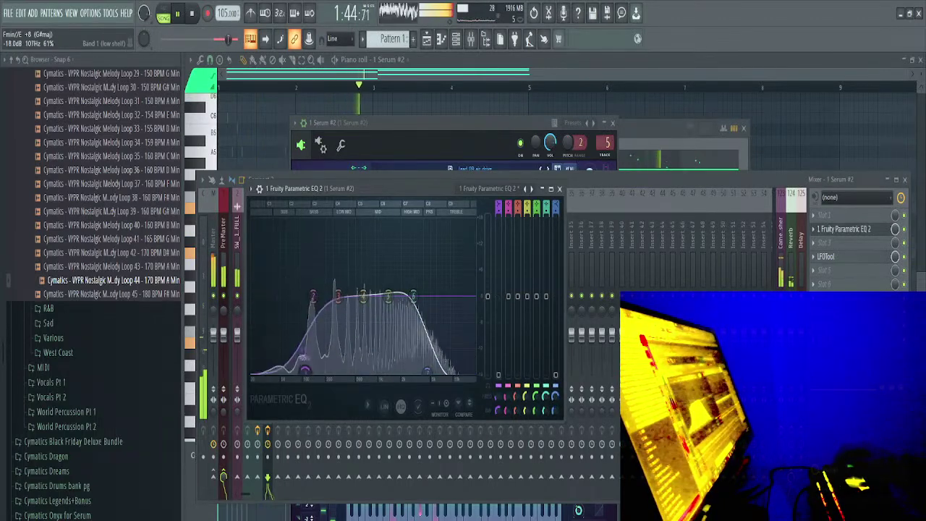
Browse the dry VYPR vocal chants in the Vocals Pt 1 folder and audition samples against the playing loop
{"action": "scroll", "coordinate": [72, 304], "scroll_direction": "down", "scroll_amount": 2}
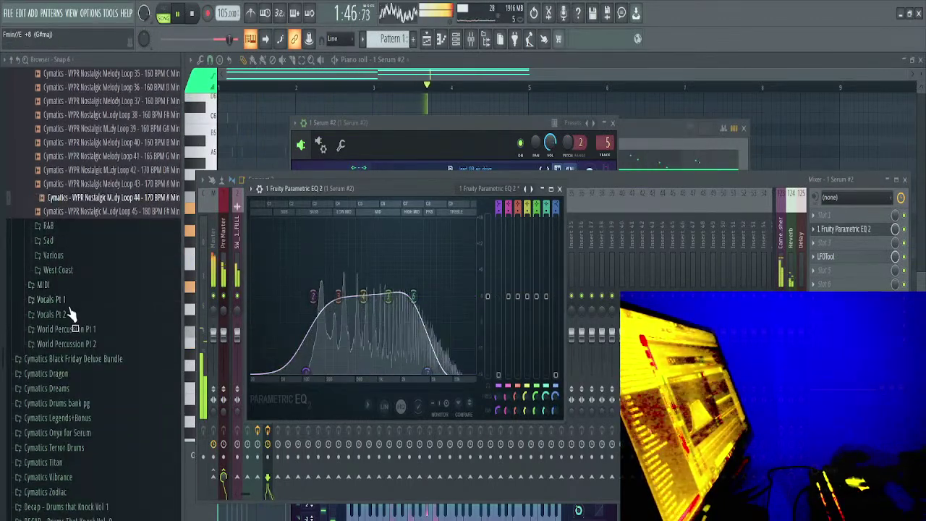
{"action": "left_click", "coordinate": [70, 299]}
{"action": "left_click", "coordinate": [92, 330]}
{"action": "left_click", "coordinate": [95, 346]}
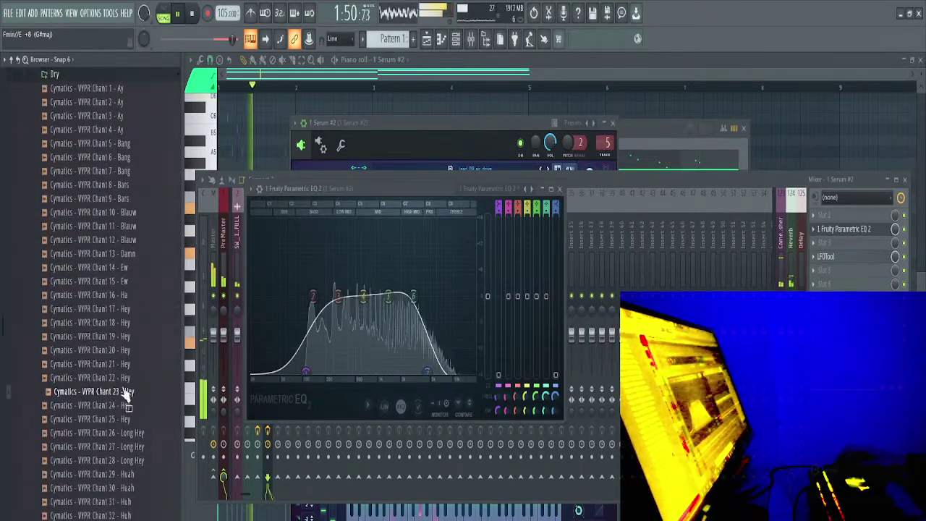
{"action": "scroll", "coordinate": [131, 377], "scroll_direction": "down", "scroll_amount": 10}
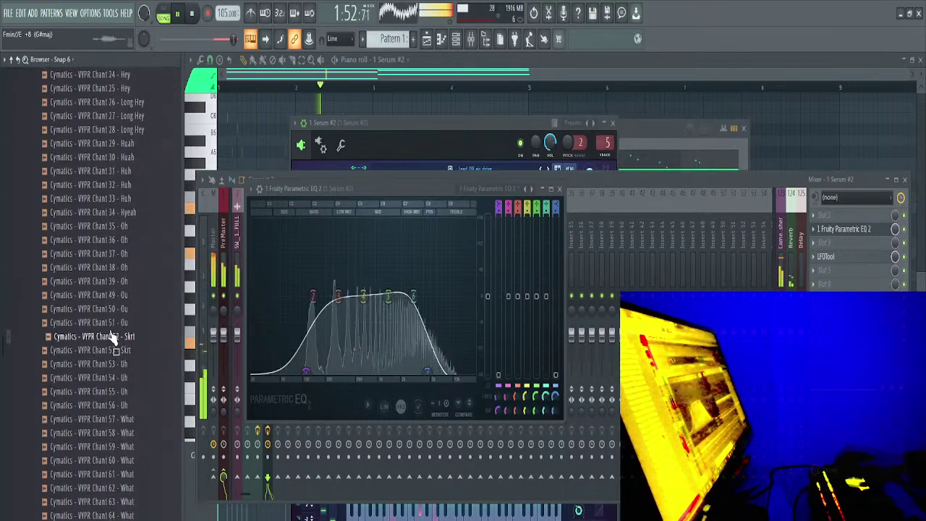
{"action": "scroll", "coordinate": [127, 362], "scroll_direction": "down", "scroll_amount": 10}
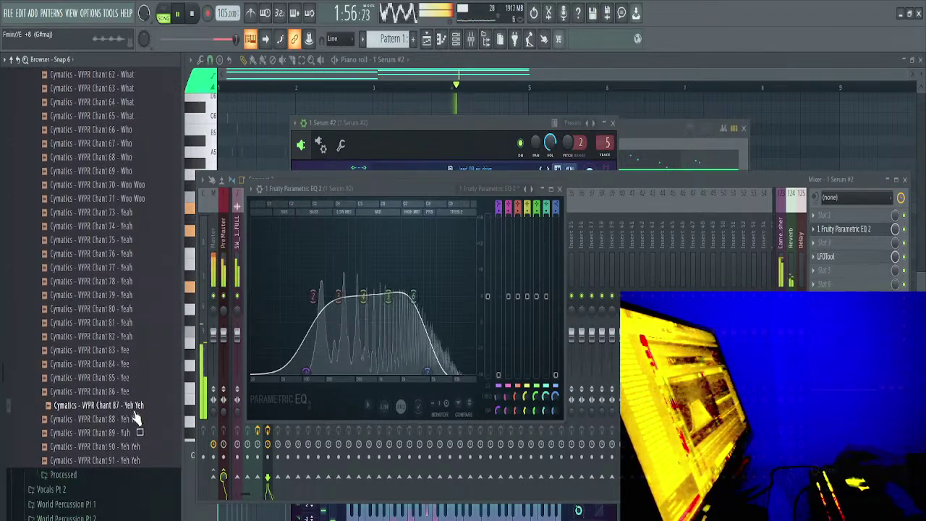
{"action": "scroll", "coordinate": [129, 355], "scroll_direction": "down", "scroll_amount": 8}
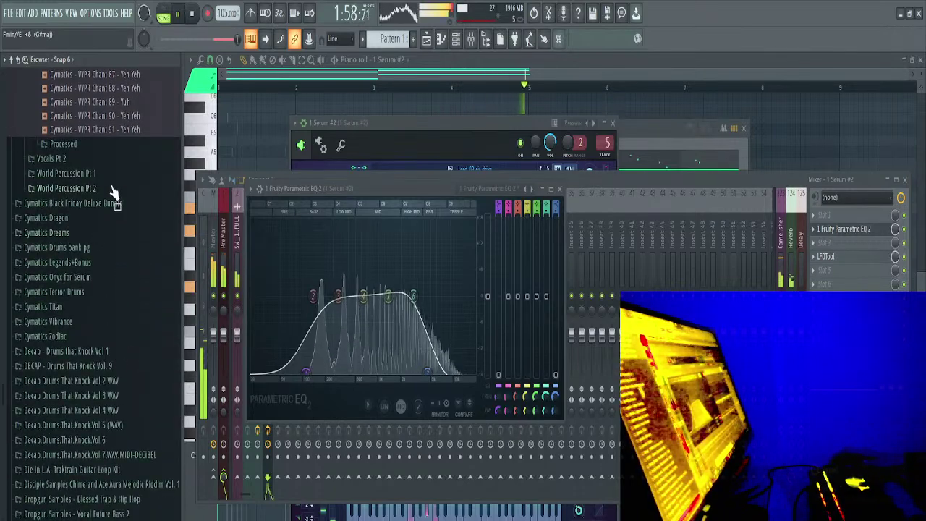
Audition a flexitone one shot from the World Percussion Pt 2 folder with playback stopped, and close the folder
{"action": "key", "text": "space"}
{"action": "left_click", "coordinate": [110, 190]}
{"action": "left_click", "coordinate": [94, 204]}
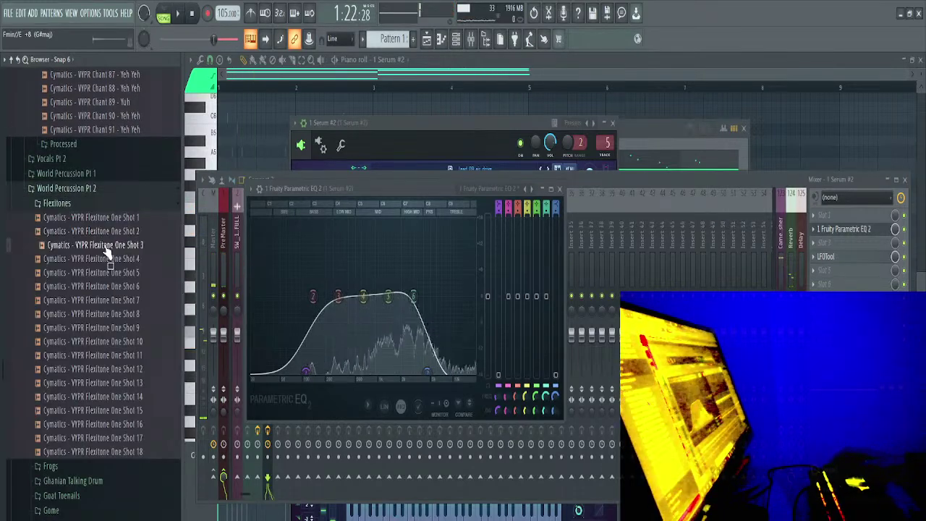
{"action": "key", "text": "space"}
{"action": "left_click", "coordinate": [100, 191]}
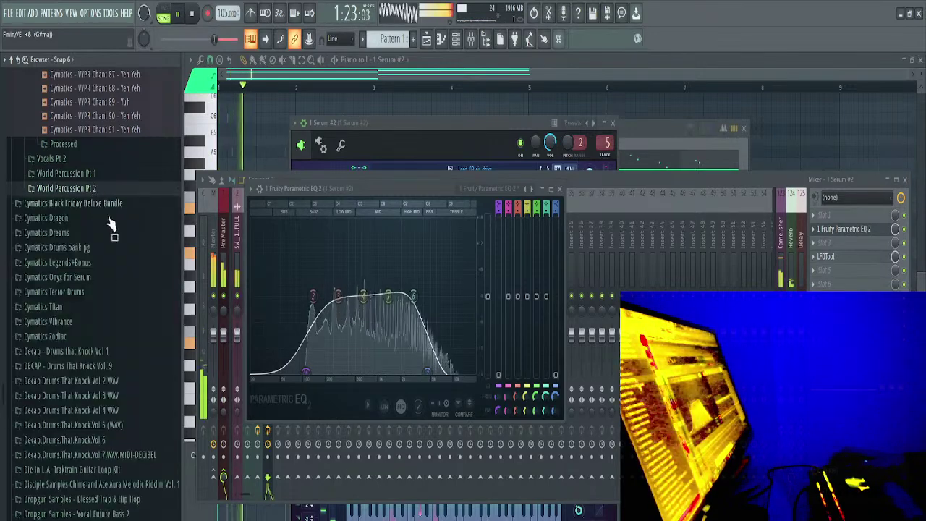
Browse the acapellas of the Prism Acapellas Collection in the Cymatics Vibrance pack
{"action": "left_click", "coordinate": [81, 323]}
{"action": "scroll", "coordinate": [94, 362], "scroll_direction": "down", "scroll_amount": 2}
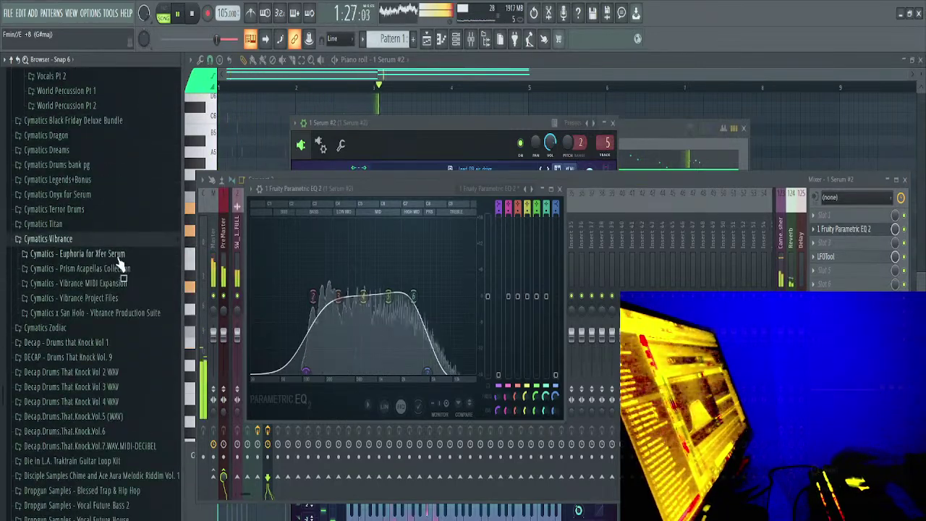
{"action": "left_click", "coordinate": [119, 274]}
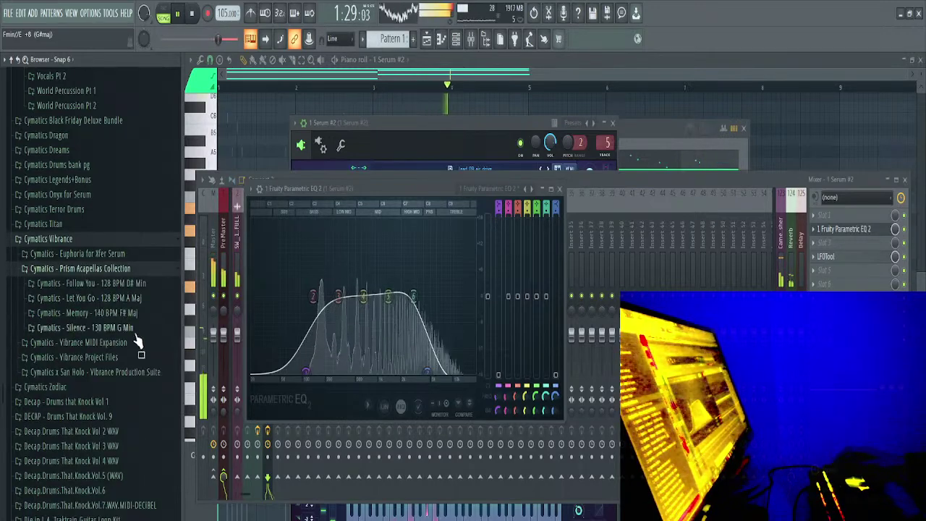
{"action": "scroll", "coordinate": [132, 323], "scroll_direction": "up", "scroll_amount": 2}
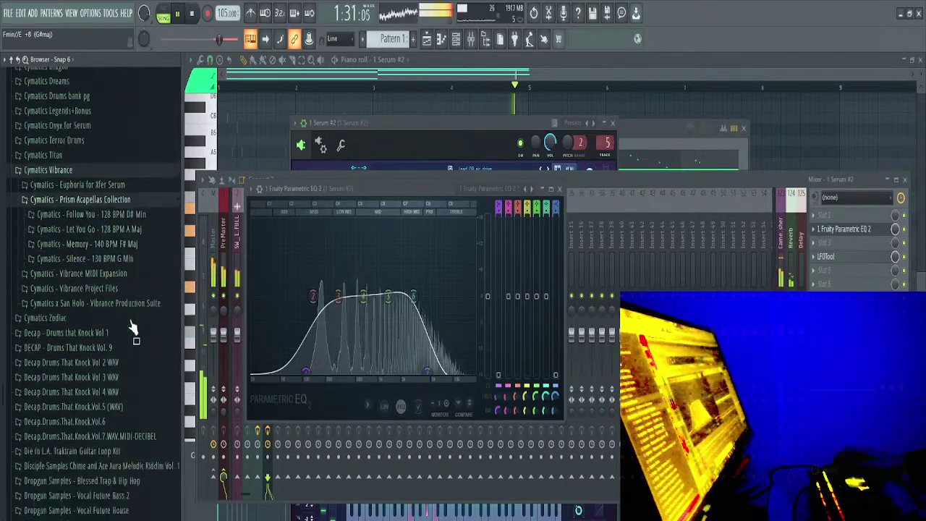
Audition the Piano and Synth Chords stems in the Construction Kit of Vibrance Project File 3
{"action": "left_click", "coordinate": [123, 277]}
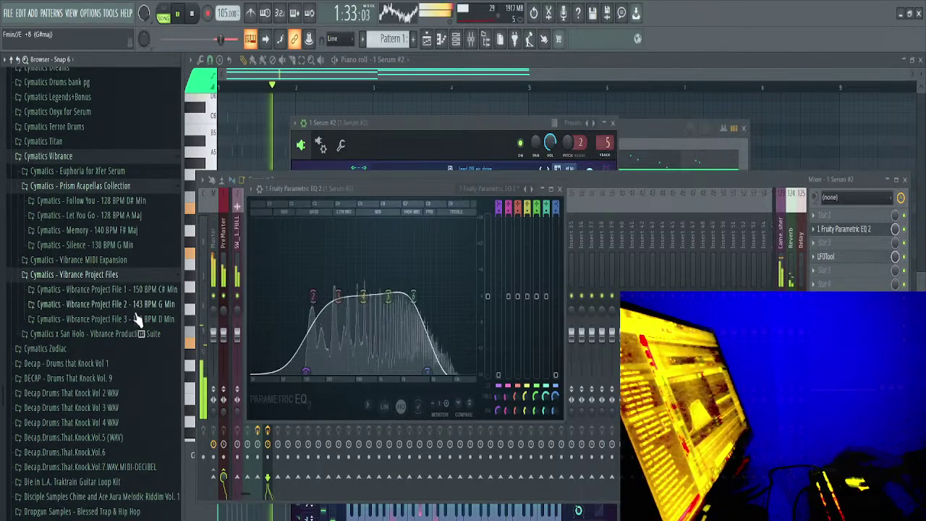
{"action": "left_click", "coordinate": [139, 319]}
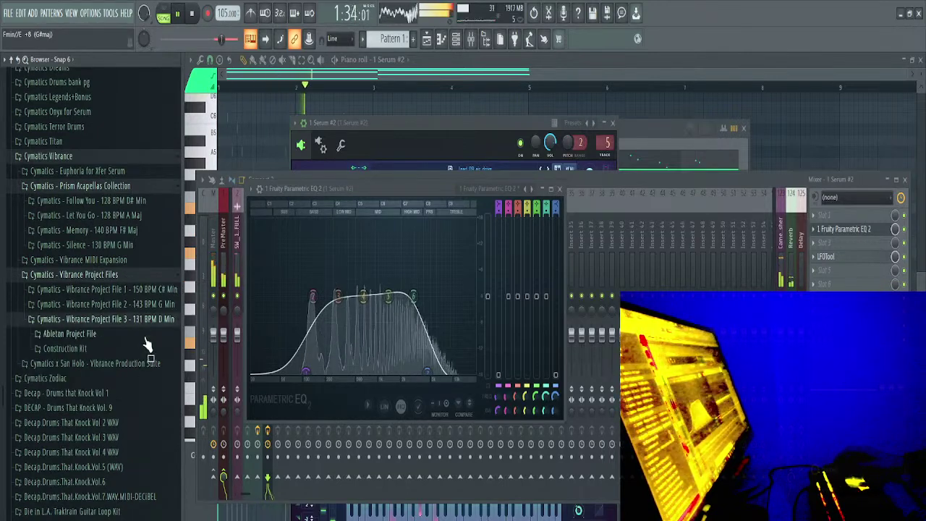
{"action": "left_click", "coordinate": [94, 349]}
{"action": "scroll", "coordinate": [136, 293], "scroll_direction": "down", "scroll_amount": 4}
{"action": "left_click", "coordinate": [135, 282]}
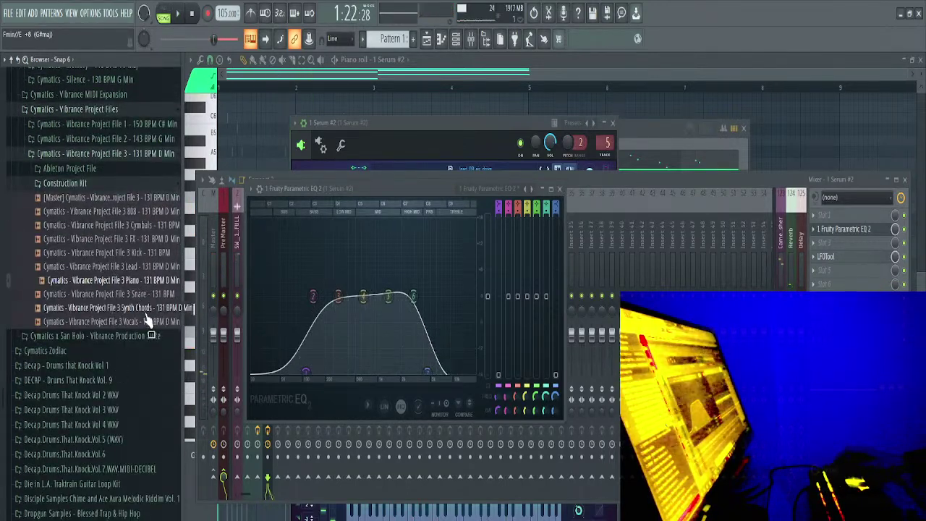
{"action": "left_click", "coordinate": [146, 308]}
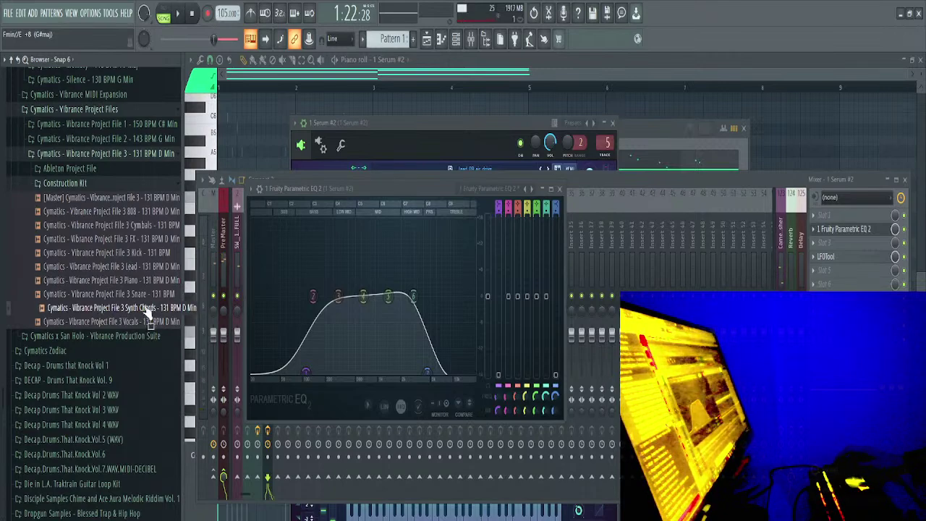
Save the project as sfd in the 0 Flp Learning folder on drive D
{"action": "left_click", "coordinate": [430, 41]}
{"action": "left_click", "coordinate": [7, 13]}
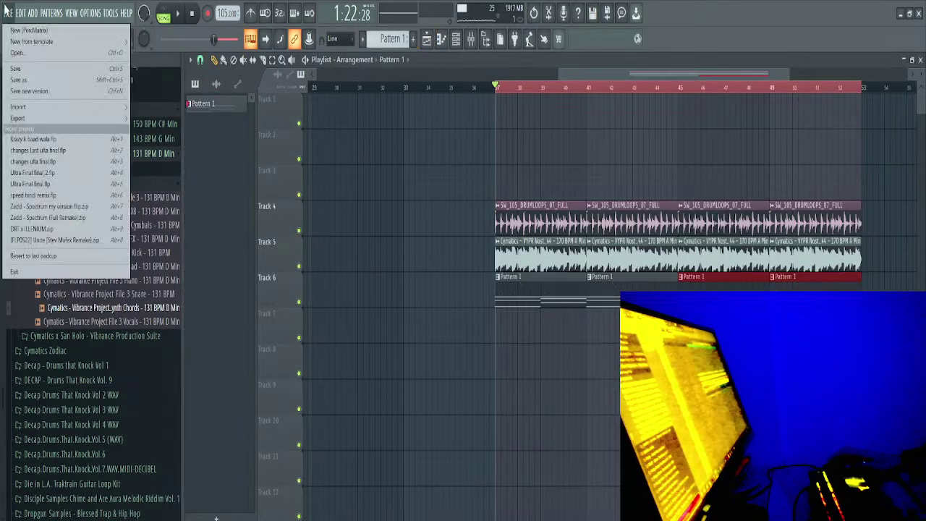
{"action": "left_click", "coordinate": [41, 79]}
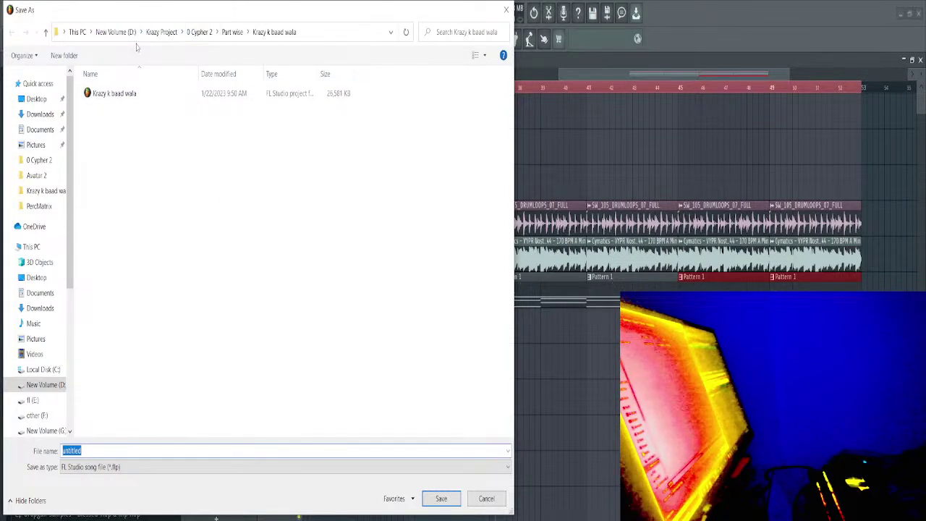
{"action": "left_click", "coordinate": [161, 33]}
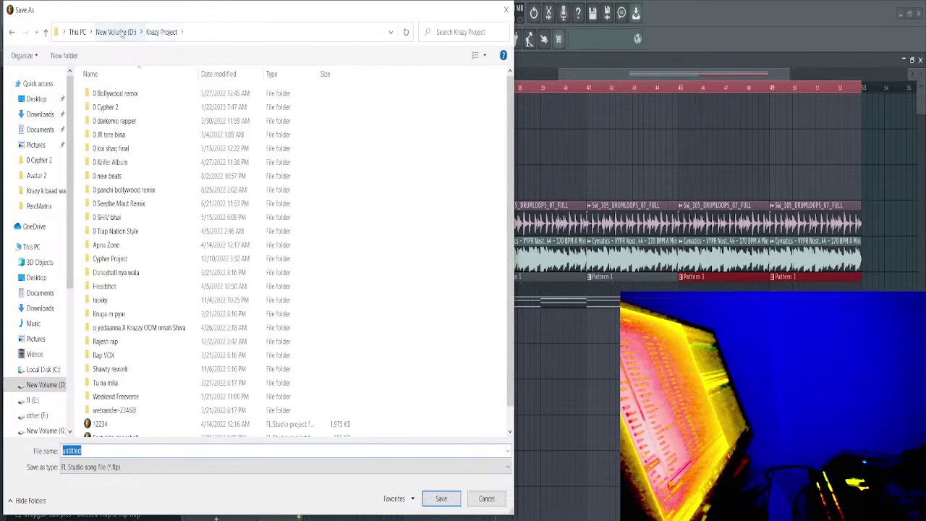
{"action": "left_click", "coordinate": [116, 33]}
{"action": "left_click", "coordinate": [151, 108]}
{"action": "double_click", "coordinate": [151, 107]}
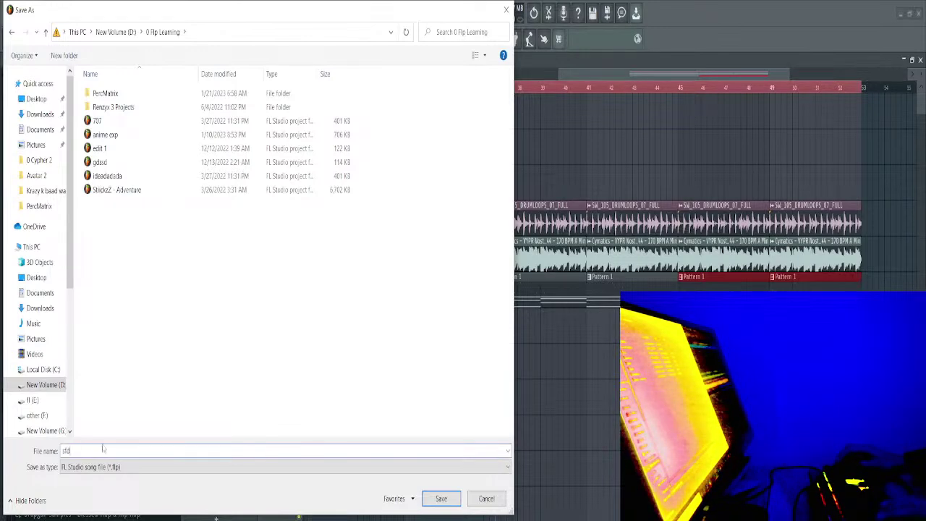
{"action": "key", "text": "Return"}
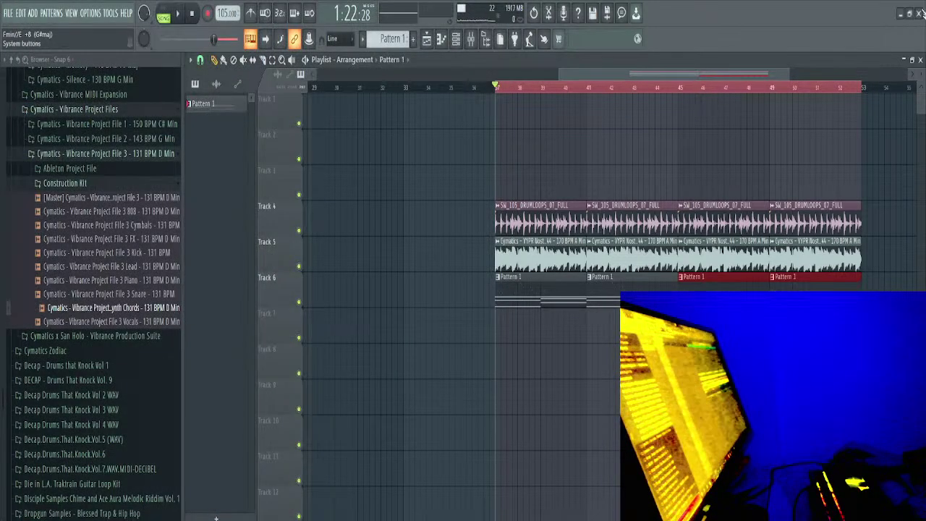
Review the 140 BPM Avatar trailer project by playing the trailer video in sync with the arrangement and inspecting its channels and mixer
{"action": "key", "text": "F9"}
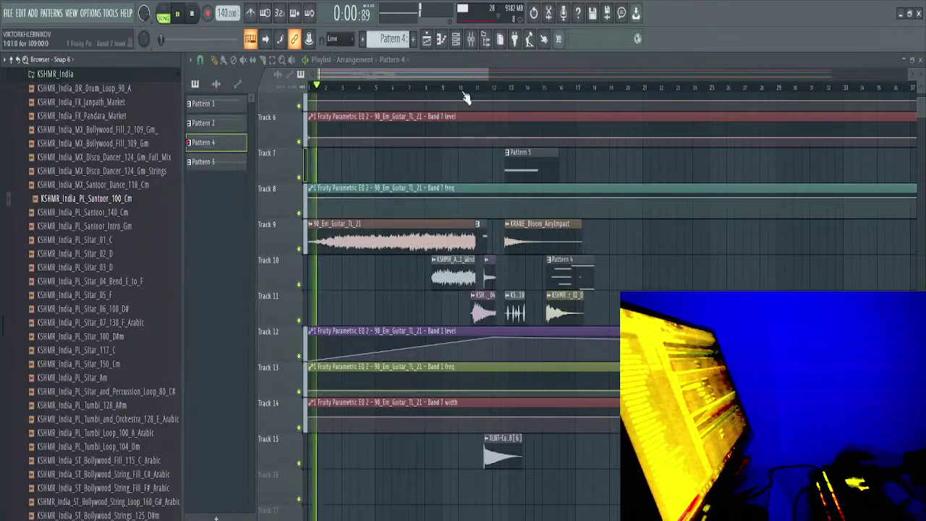
{"action": "left_click", "coordinate": [457, 39]}
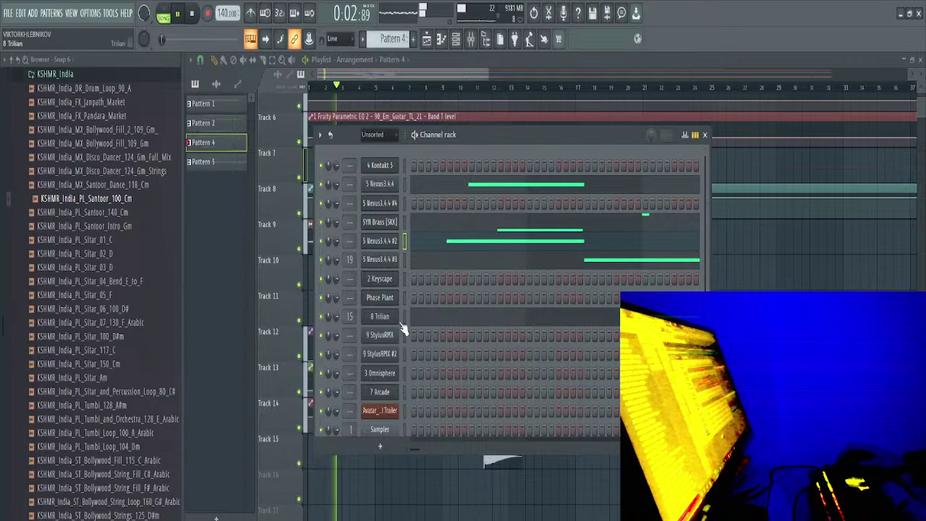
{"action": "left_click", "coordinate": [382, 411]}
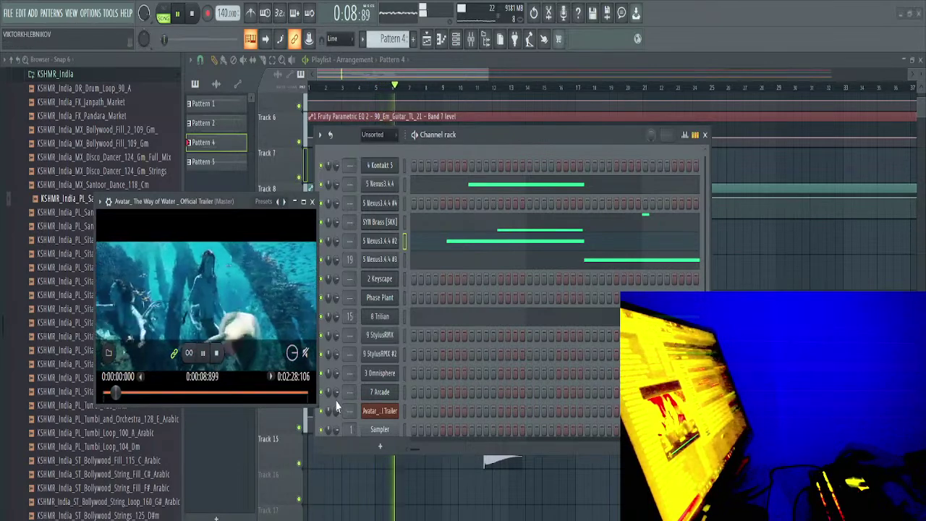
{"action": "key", "text": "space"}
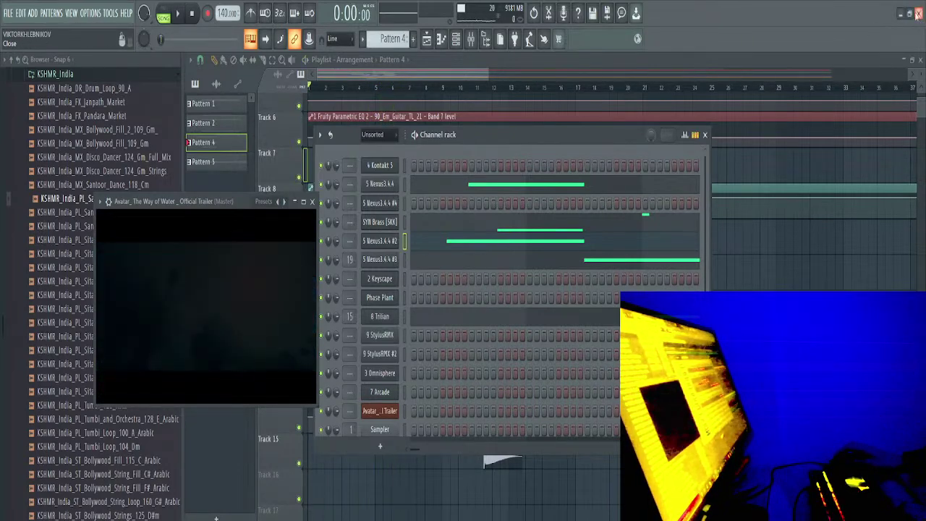
{"action": "key", "text": "F9"}
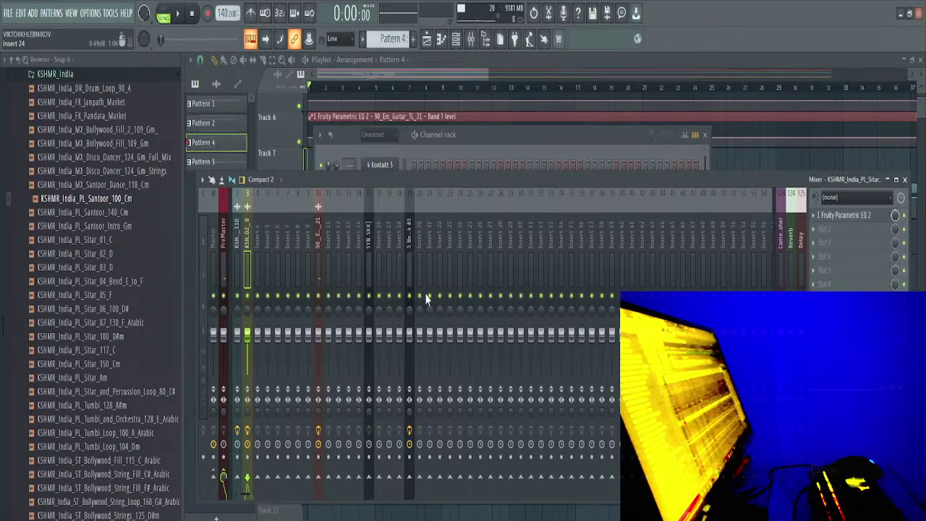
Switch to Chrome, open the YouTube home page in a new tab and check the notifications
{"action": "key", "text": "alt+Tab"}
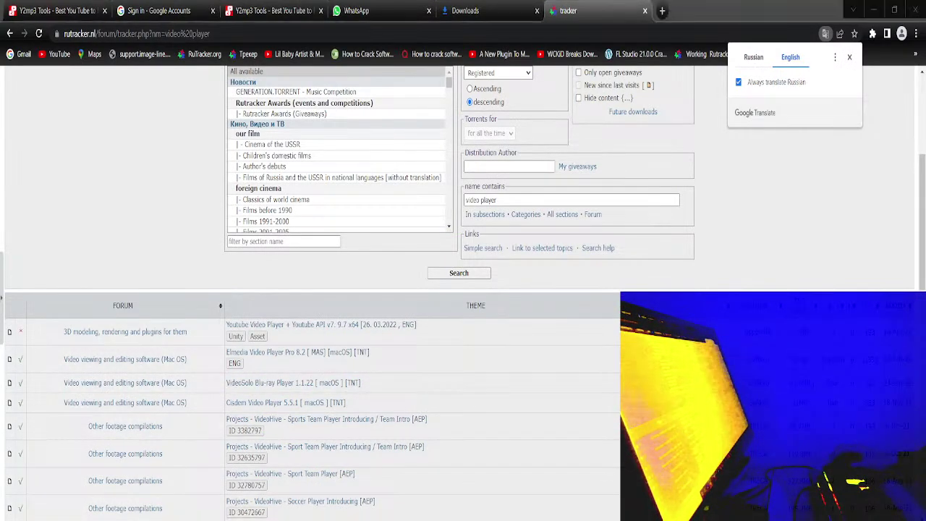
{"action": "key", "text": "alt+Tab"}
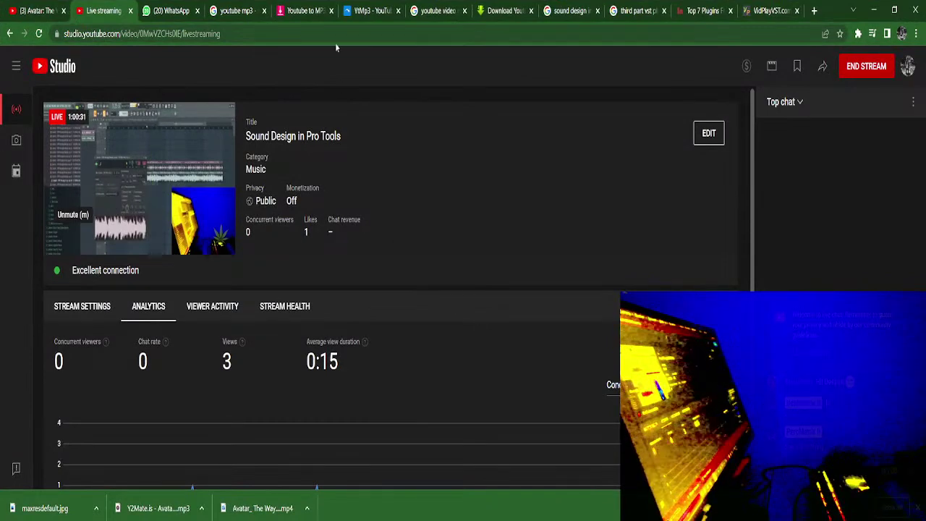
{"action": "left_click", "coordinate": [41, 8]}
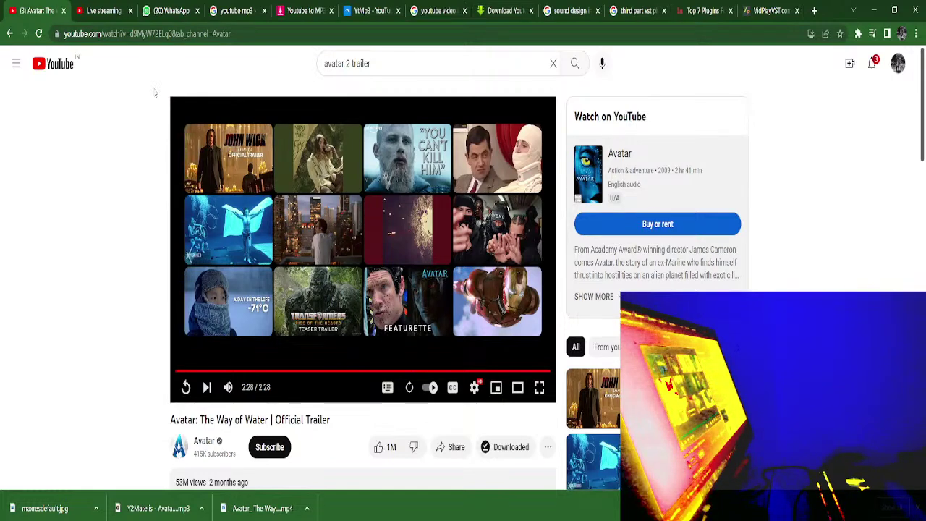
{"action": "right_click", "coordinate": [57, 68]}
{"action": "left_click", "coordinate": [70, 77]}
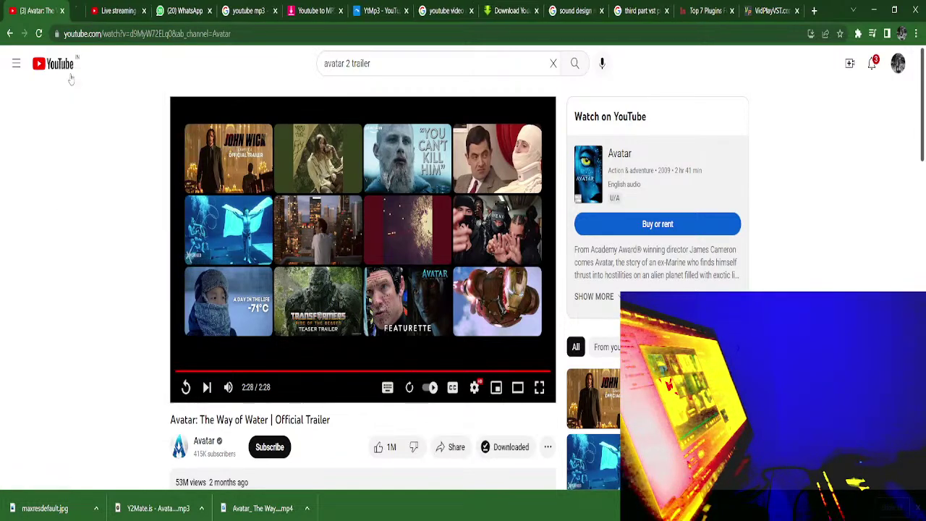
{"action": "left_click", "coordinate": [111, 4]}
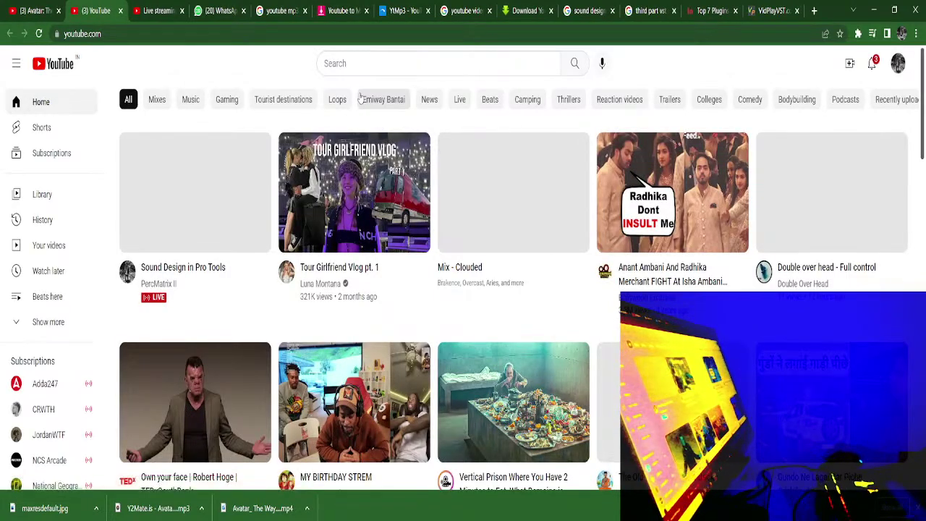
{"action": "left_click", "coordinate": [873, 65]}
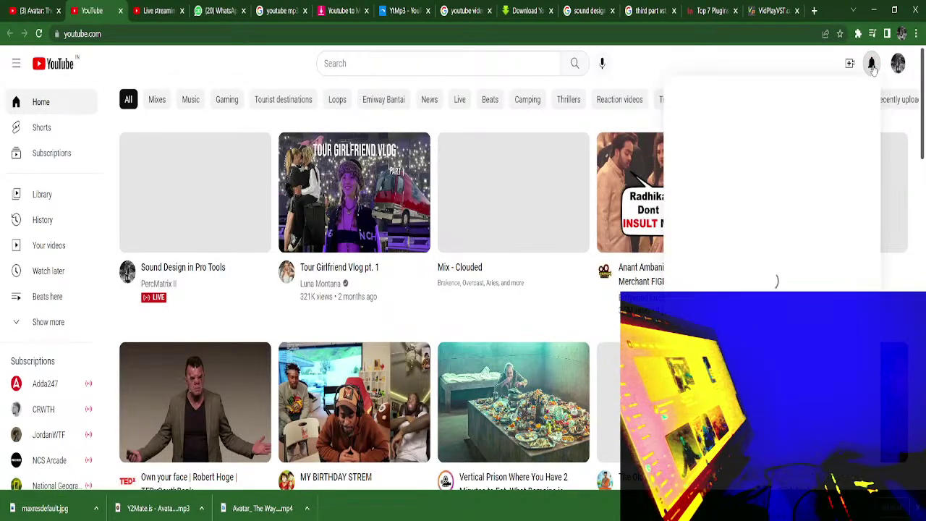
Search YouTube for "how to do film scoring in pro tools"
{"action": "left_click", "coordinate": [444, 63]}
{"action": "type", "text": "h"}
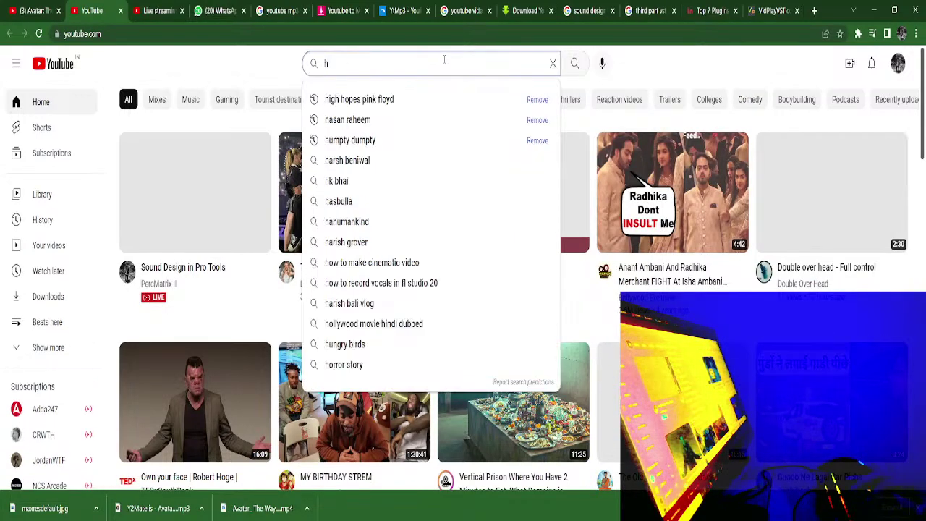
{"action": "type", "text": "ow to do f"}
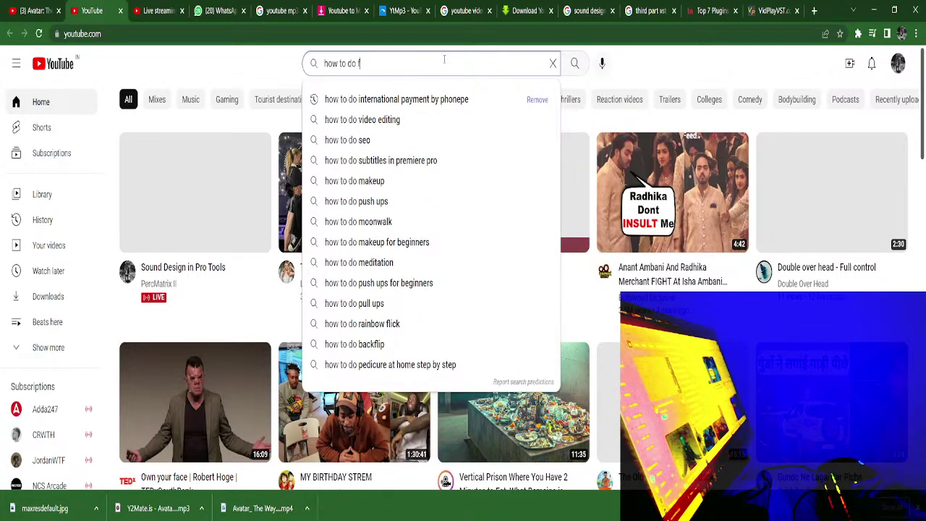
{"action": "type", "text": "ilm"}
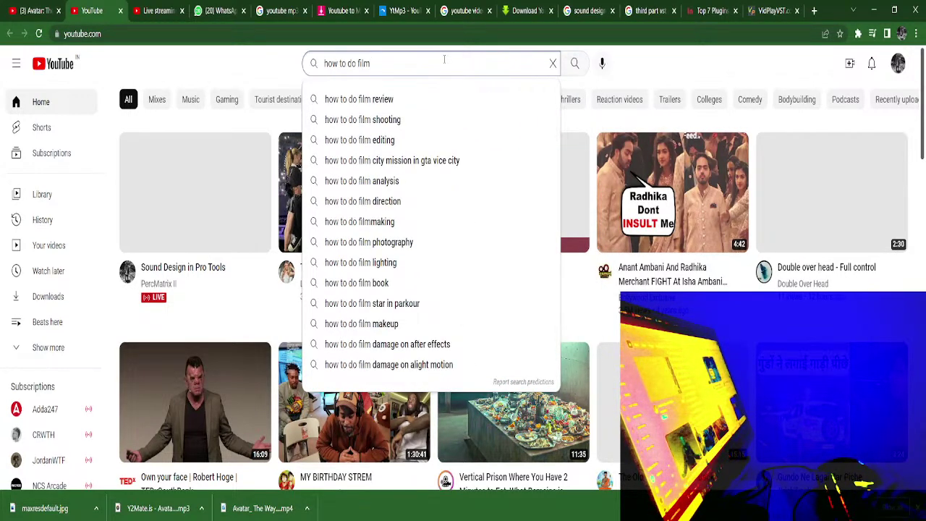
{"action": "type", "text": " scoring in pr"}
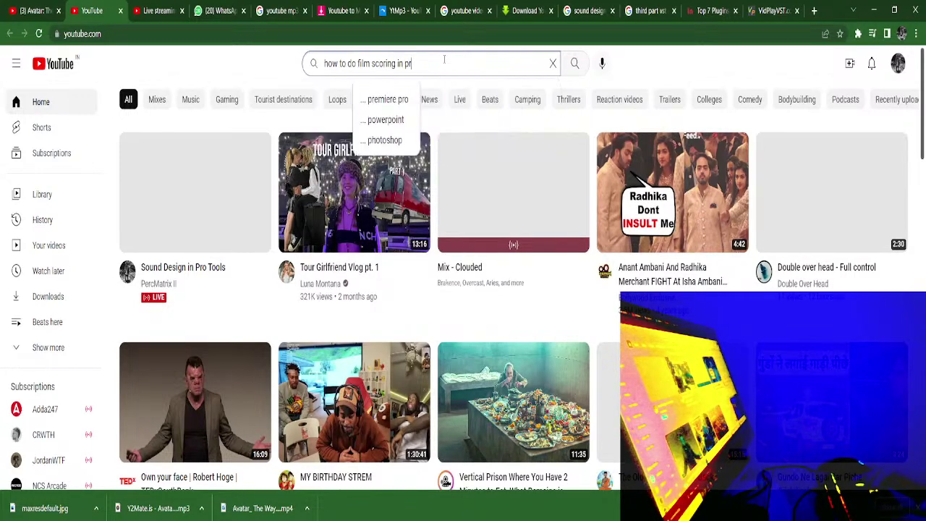
{"action": "type", "text": "o tools"}
{"action": "key", "text": "Return"}
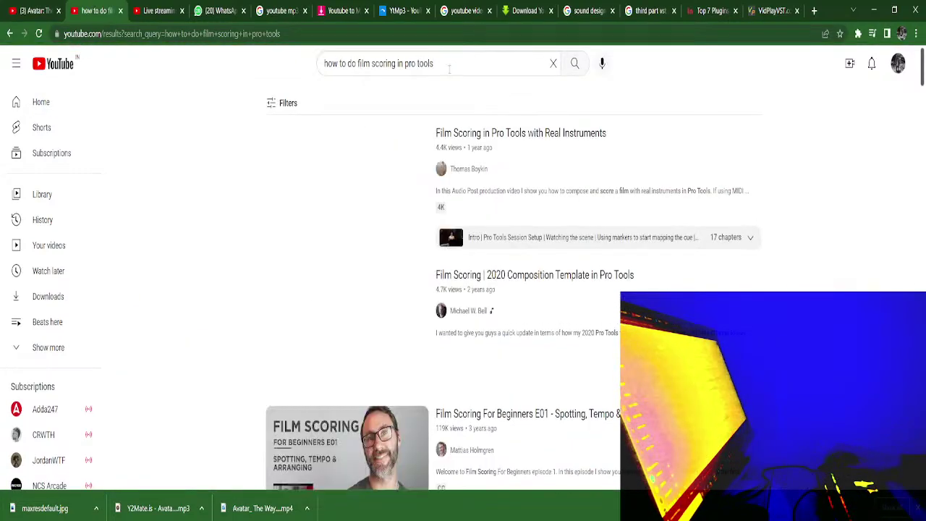
Open the video "Film Scoring in Pro Tools with Real Instruments" and play it full screen at 2160p quality
{"action": "mouse_move", "coordinate": [540, 156]}
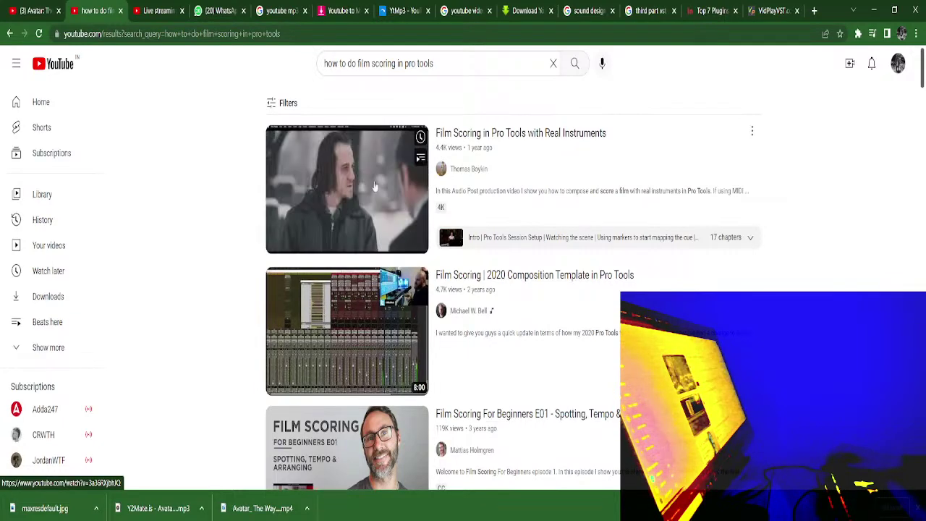
{"action": "left_click", "coordinate": [331, 179]}
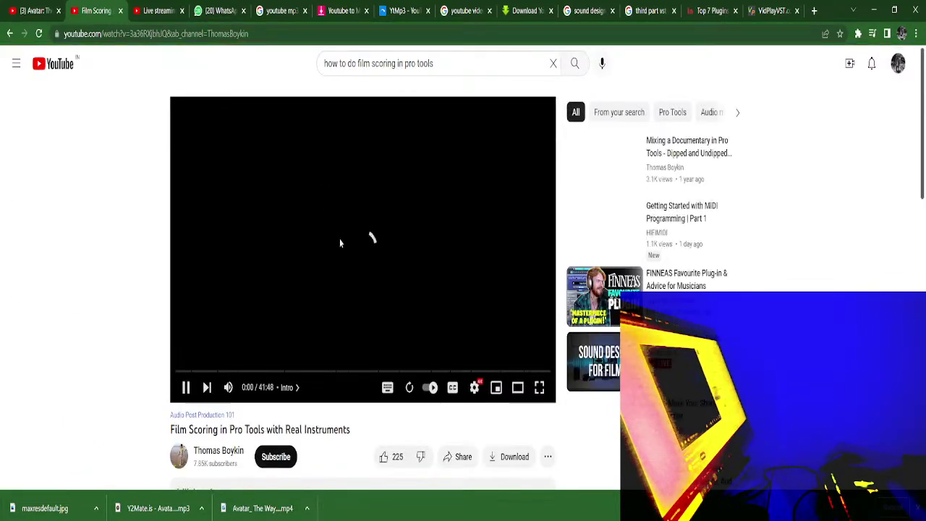
{"action": "left_click", "coordinate": [539, 386]}
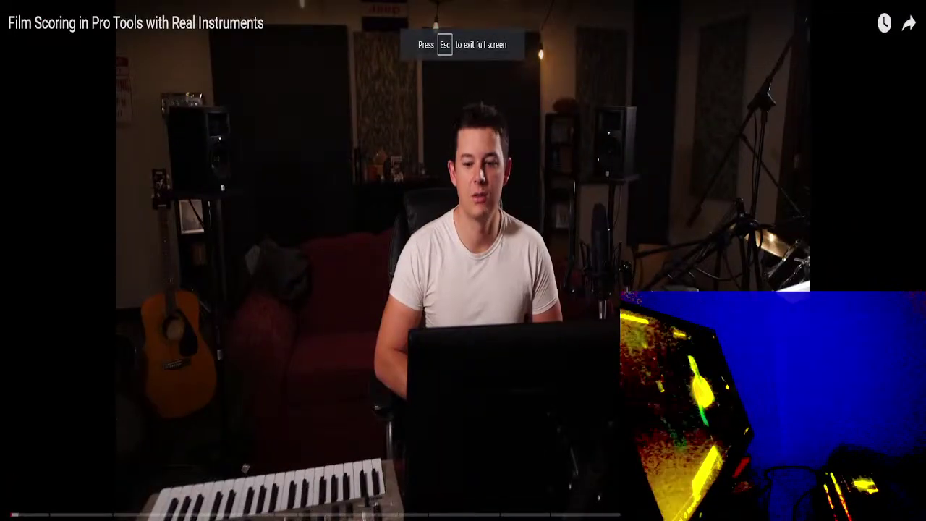
{"action": "left_click", "coordinate": [879, 518]}
{"action": "left_click", "coordinate": [854, 484]}
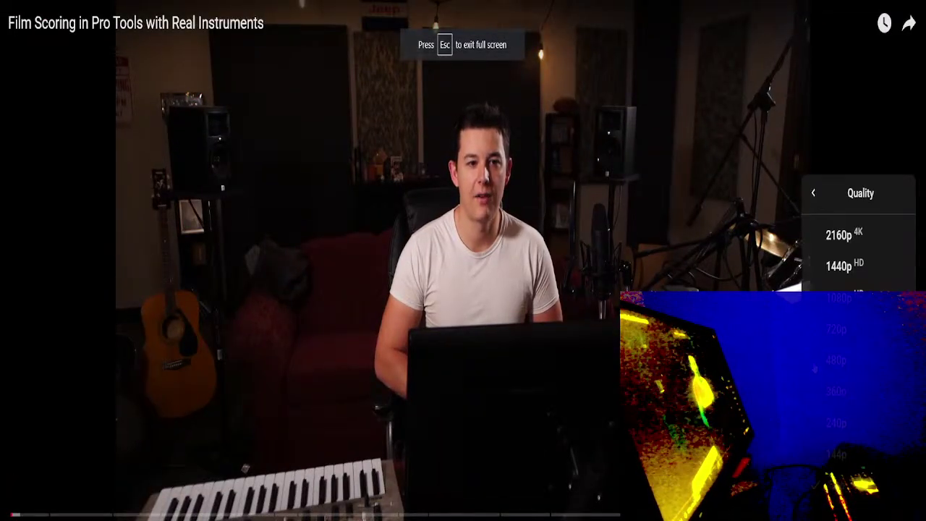
{"action": "left_click", "coordinate": [842, 246]}
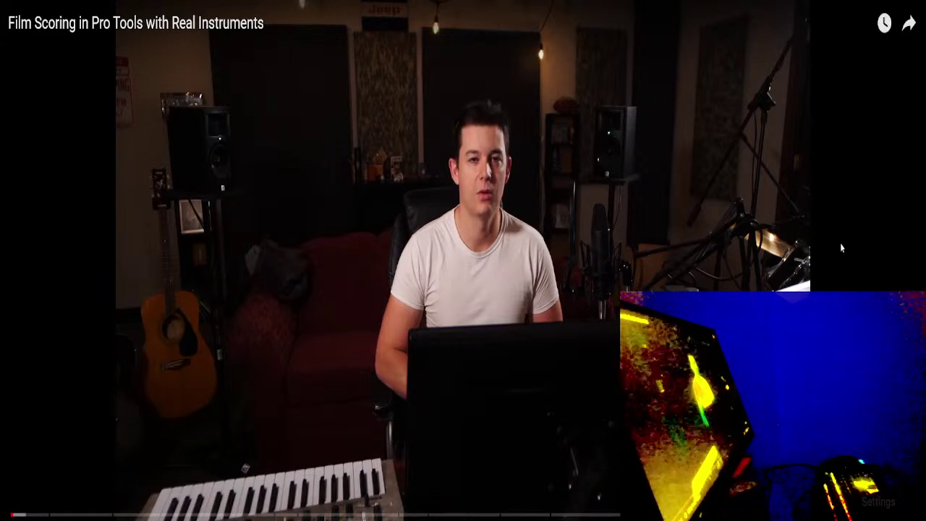
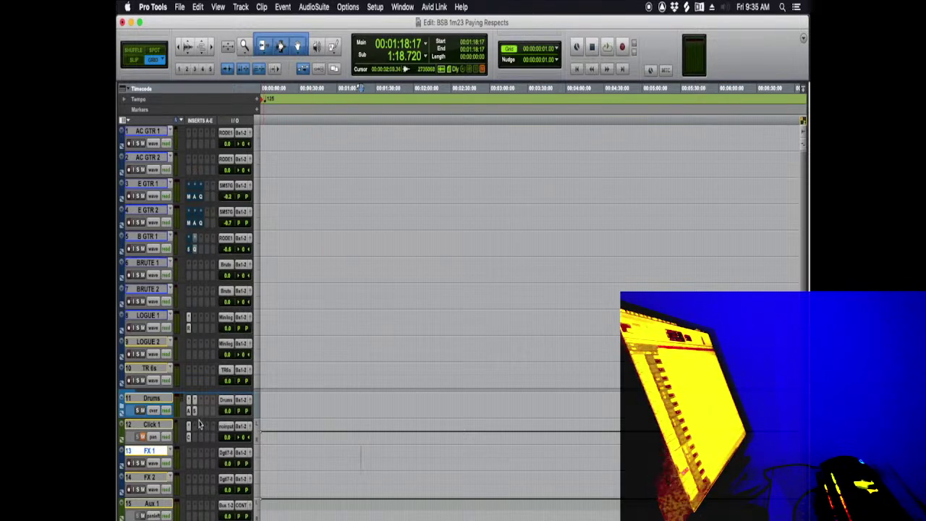
Unfold the Drums folder track, look through its OH, HT, LT, SNARE and KICK tracks, and fold it again
{"action": "left_click", "coordinate": [124, 410]}
{"action": "scroll", "coordinate": [192, 384], "scroll_direction": "down", "scroll_amount": 5}
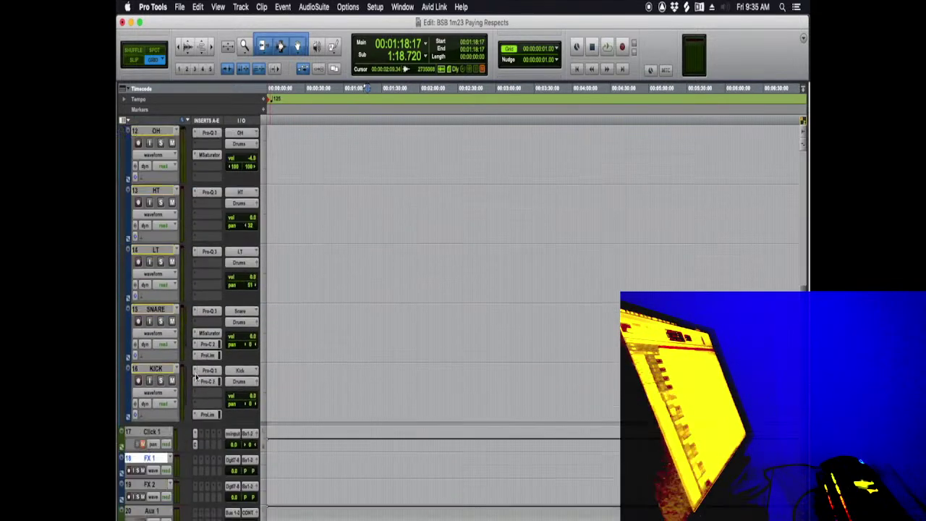
{"action": "scroll", "coordinate": [195, 377], "scroll_direction": "up", "scroll_amount": 2}
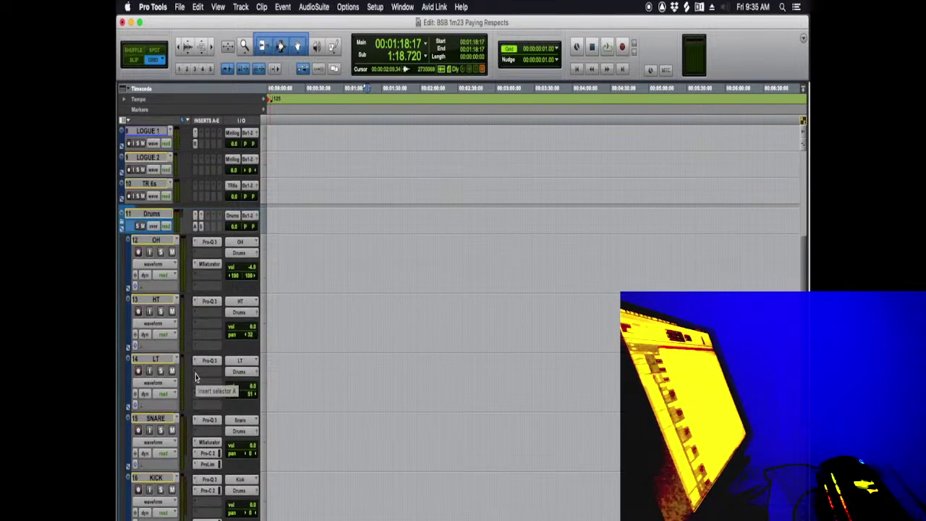
{"action": "left_click", "coordinate": [121, 224]}
{"action": "scroll", "coordinate": [196, 340], "scroll_direction": "up", "scroll_amount": 4}
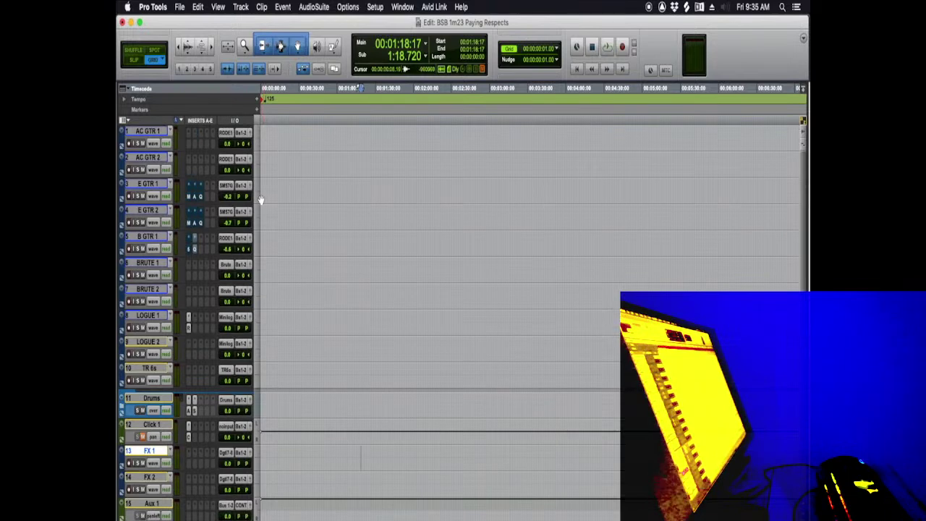
Keep the main counter in Timecode format and set the location to 00:00:00:00
{"action": "left_click", "coordinate": [425, 44]}
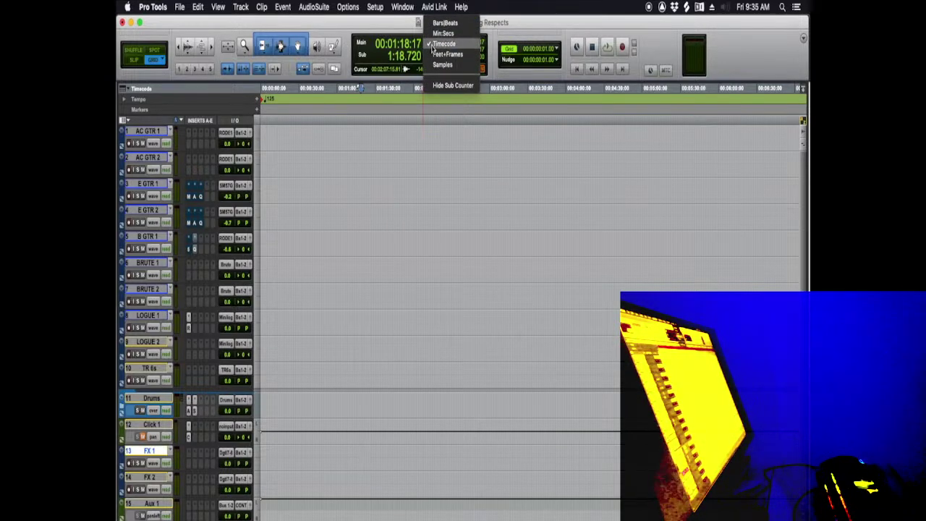
{"action": "left_click", "coordinate": [432, 44]}
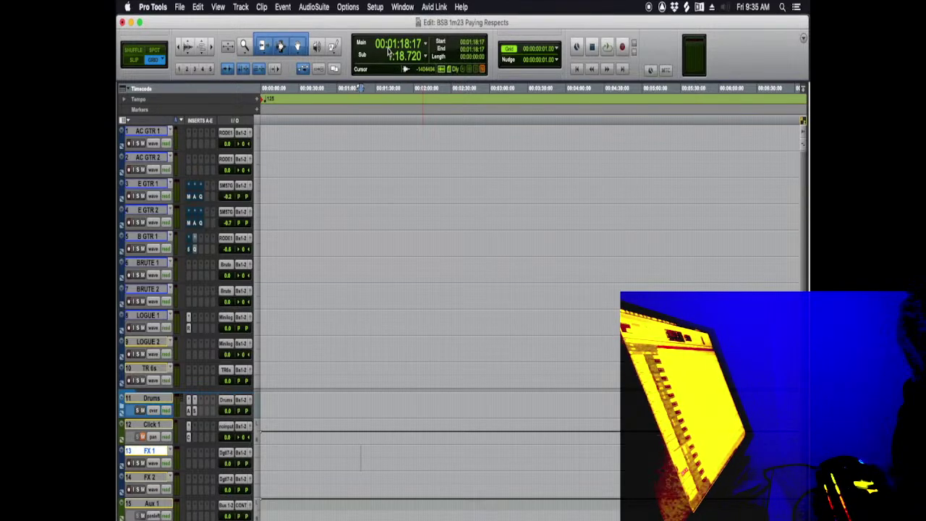
{"action": "left_click", "coordinate": [389, 51]}
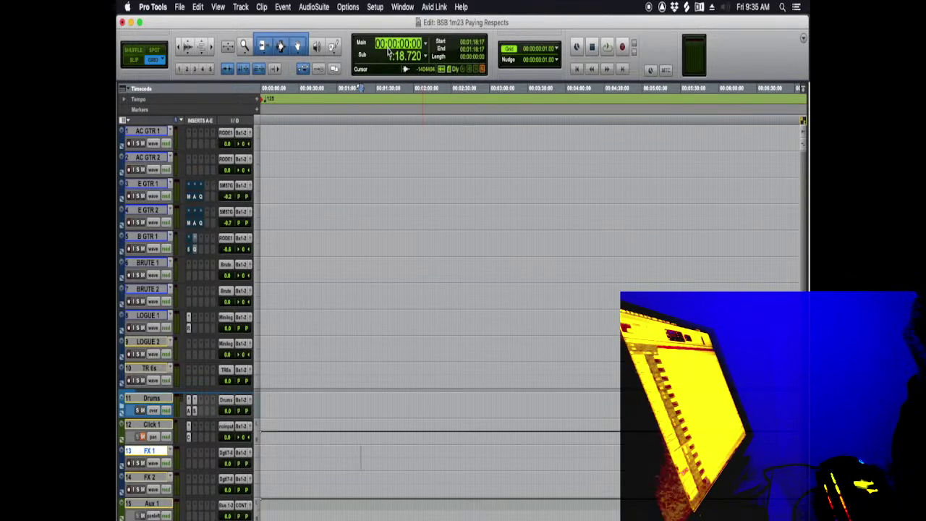
{"action": "key", "text": "Return"}
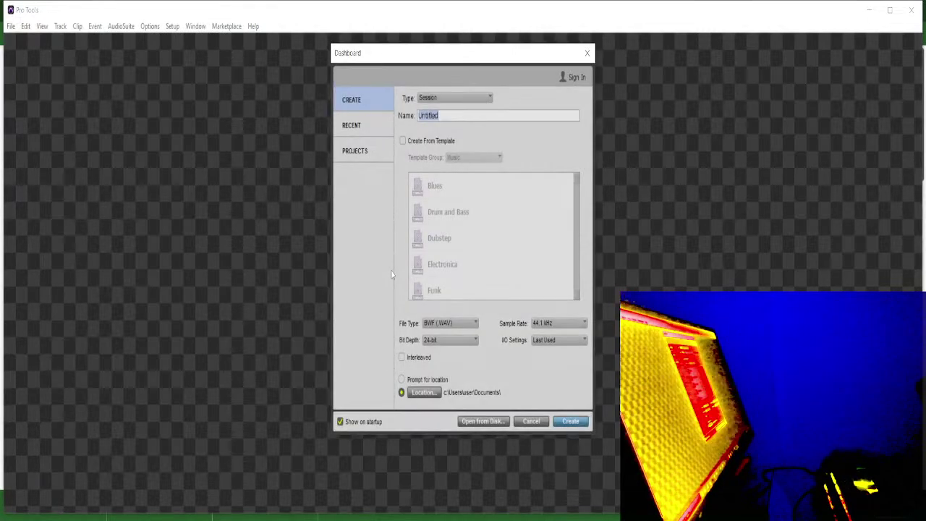
Create a local session named afdhs in the Documents folder
{"action": "type", "text": "afchs"}
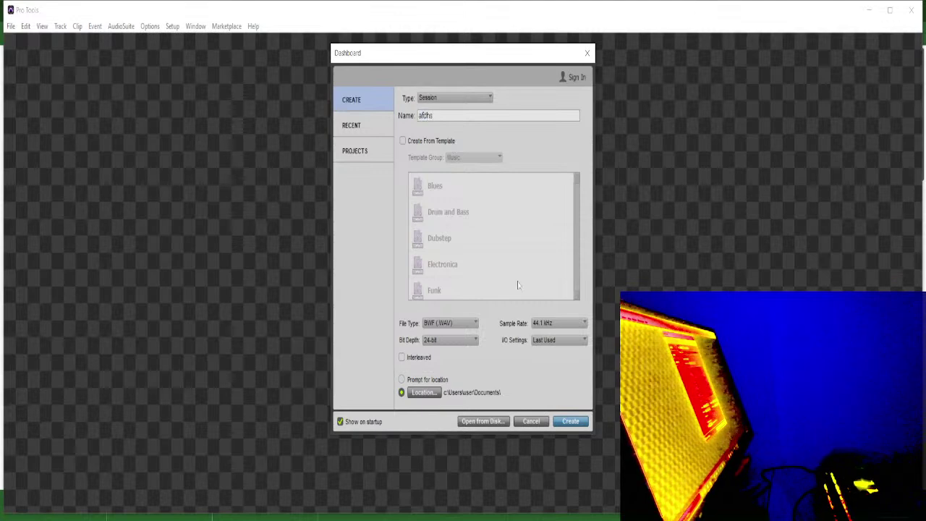
{"action": "left_click", "coordinate": [585, 427]}
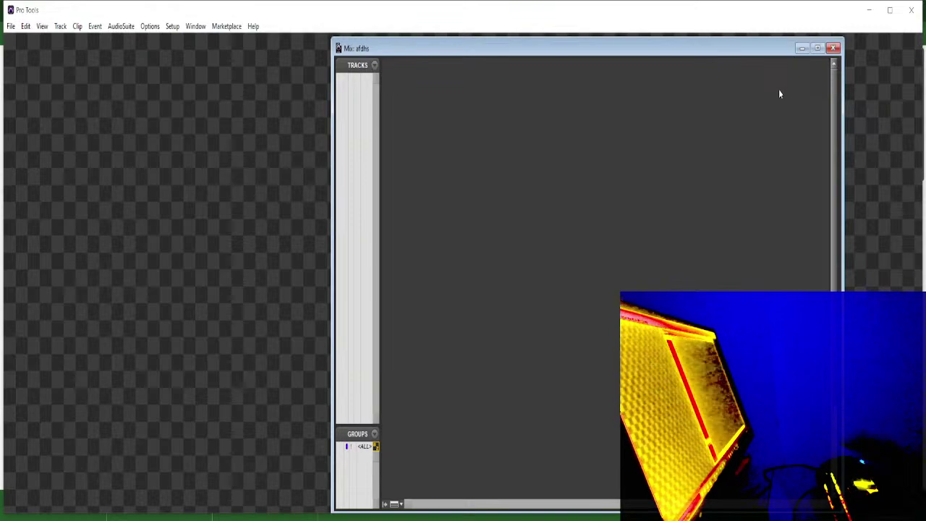
Start an audio import and browse the Windows folder and the New Volume (H:) drive for the trailer file
{"action": "key", "text": "ctrl+shift+i"}
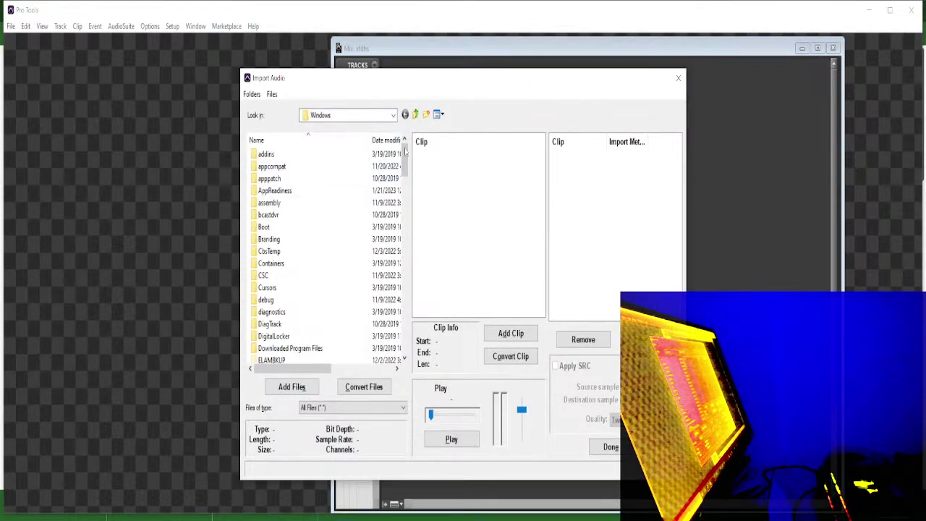
{"action": "left_click_drag", "start_coordinate": [406, 158], "coordinate": [406, 318]}
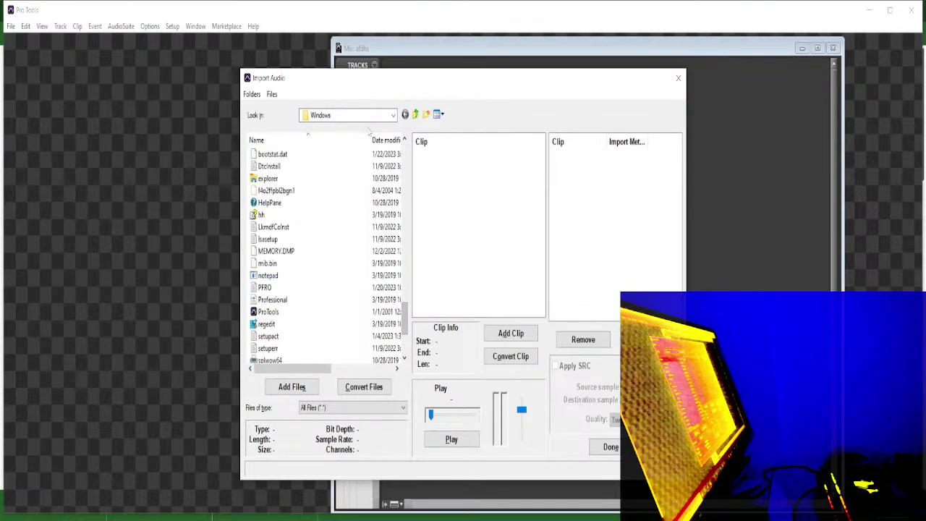
{"action": "left_click", "coordinate": [377, 116]}
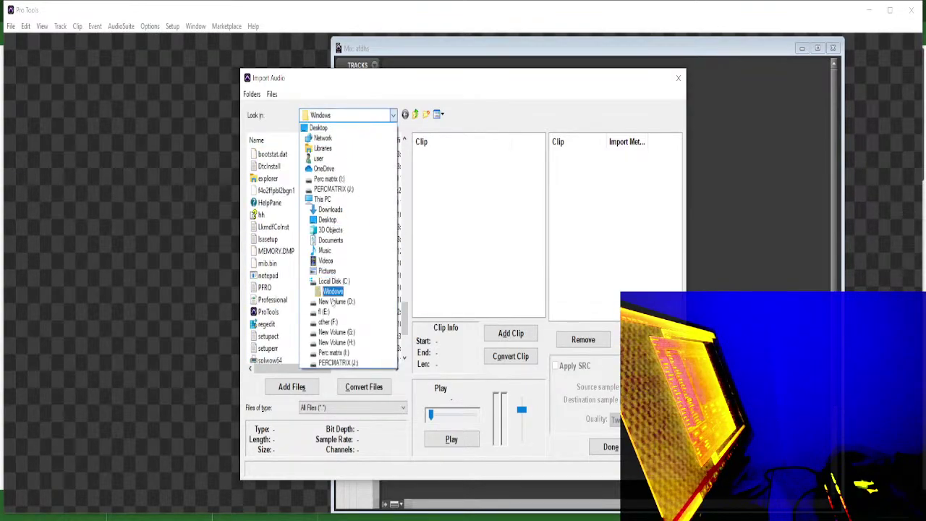
{"action": "left_click", "coordinate": [338, 343]}
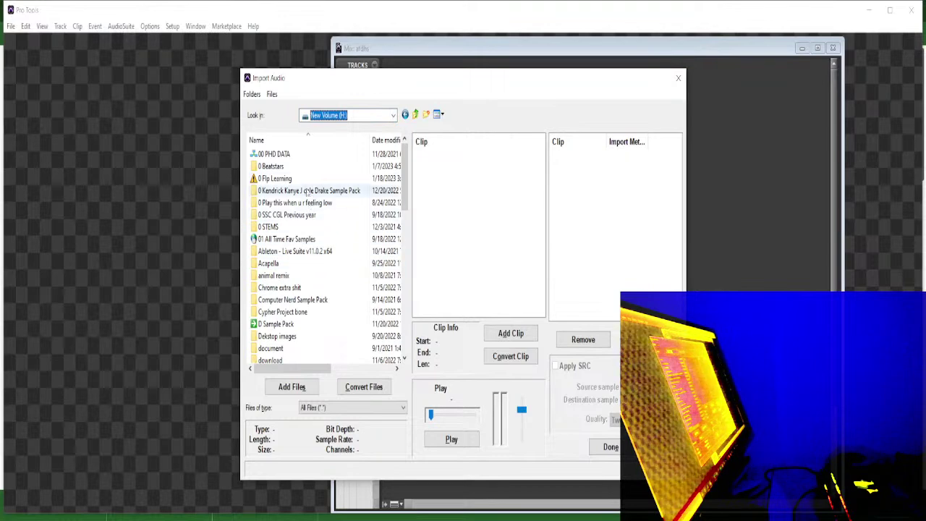
{"action": "left_click", "coordinate": [312, 300]}
{"action": "scroll", "coordinate": [314, 299], "scroll_direction": "down", "scroll_amount": 4}
{"action": "scroll", "coordinate": [313, 299], "scroll_direction": "down", "scroll_amount": 2}
{"action": "scroll", "coordinate": [314, 299], "scroll_direction": "up", "scroll_amount": 6}
{"action": "scroll", "coordinate": [315, 299], "scroll_direction": "down", "scroll_amount": 4}
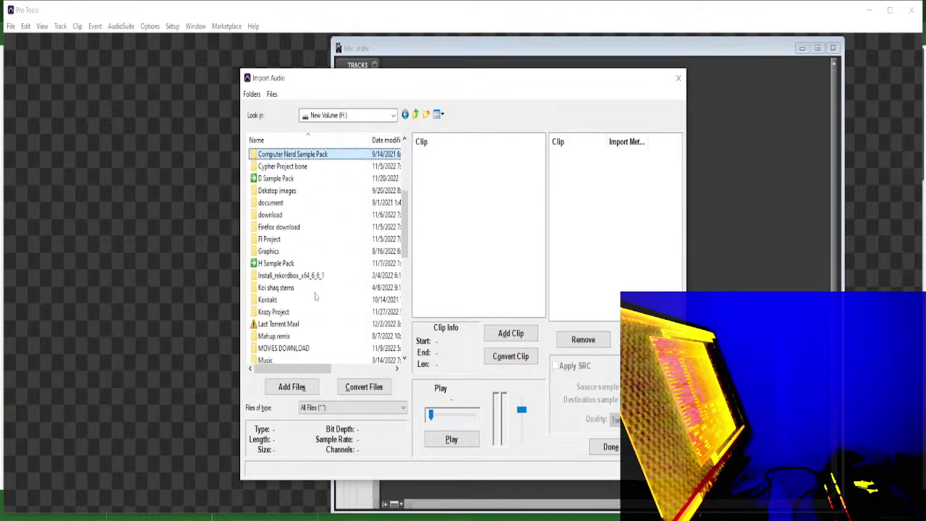
Choose Avatar_ The Way of Water _ Official Trailer.mp4 from Sound Design\Avatar 2 on drive G for conversion and import
{"action": "left_click", "coordinate": [348, 116]}
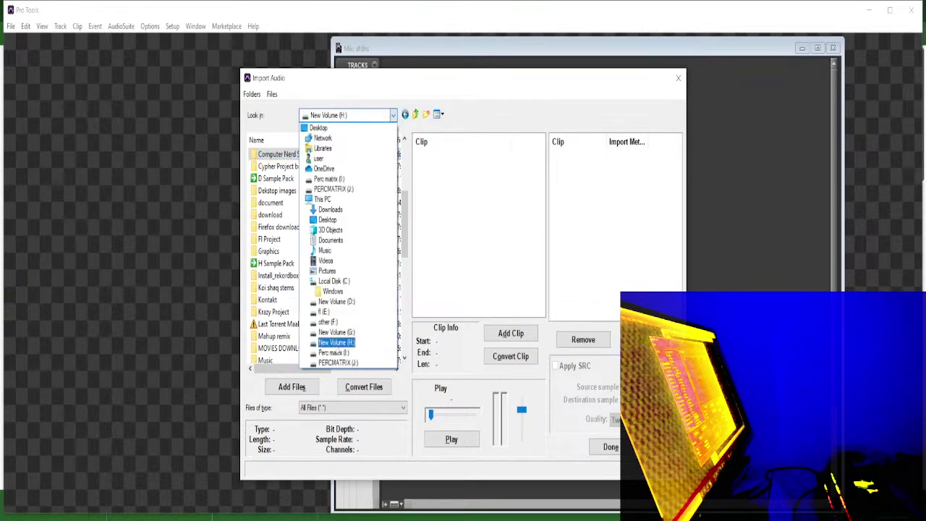
{"action": "left_click", "coordinate": [337, 332]}
{"action": "left_click", "coordinate": [290, 300]}
{"action": "double_click", "coordinate": [290, 300]}
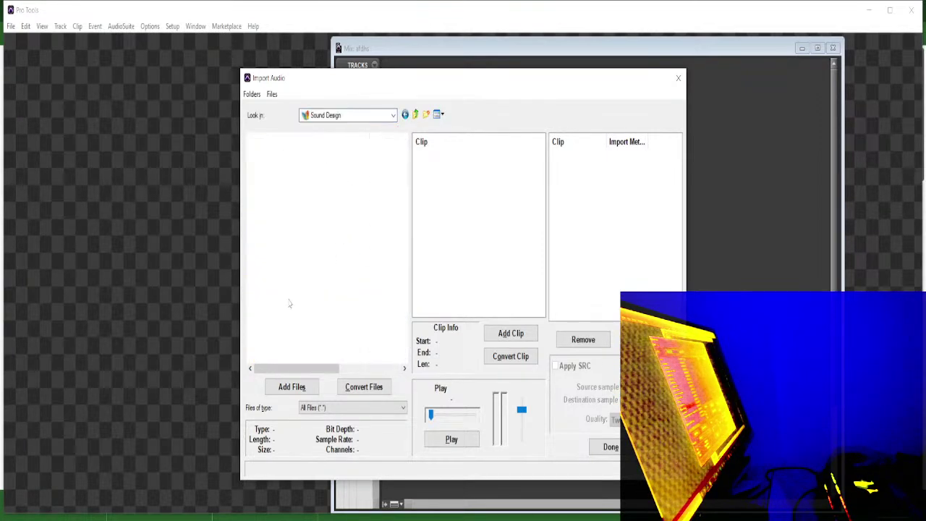
{"action": "double_click", "coordinate": [293, 154]}
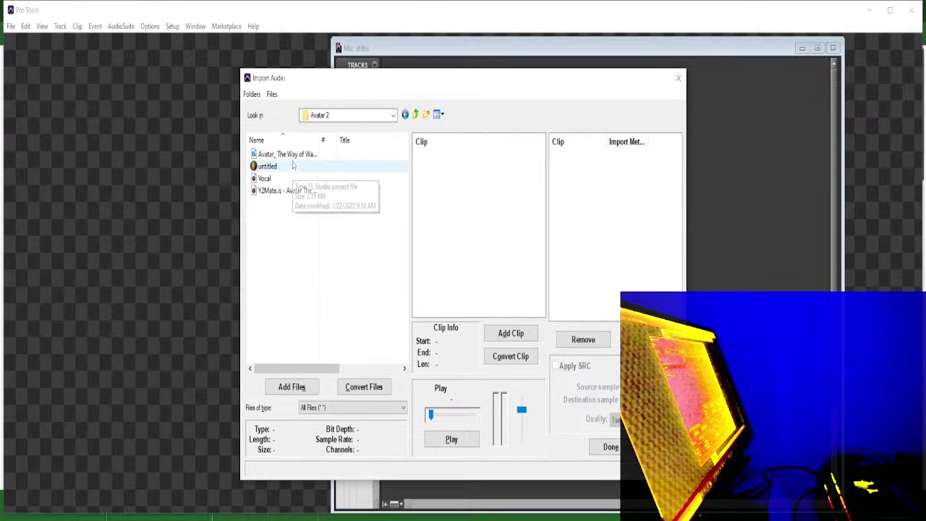
{"action": "double_click", "coordinate": [293, 155]}
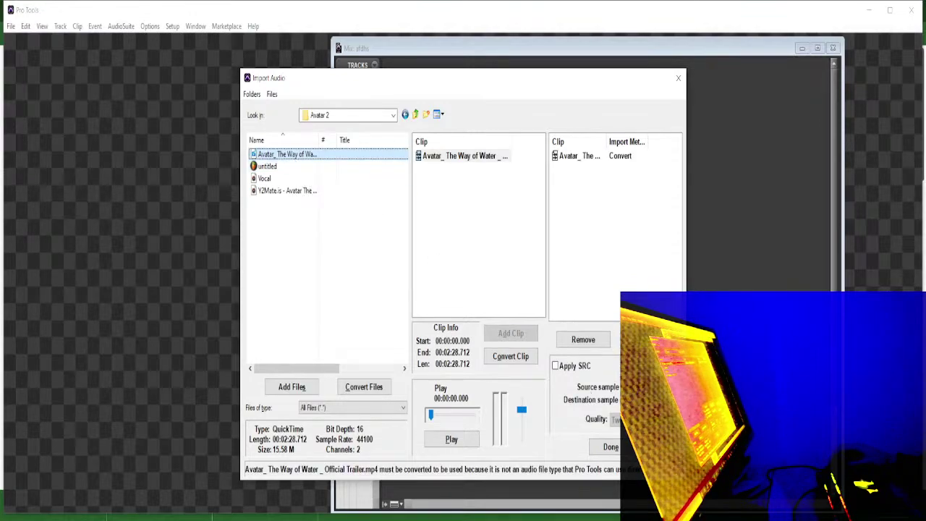
{"action": "left_click", "coordinate": [606, 443]}
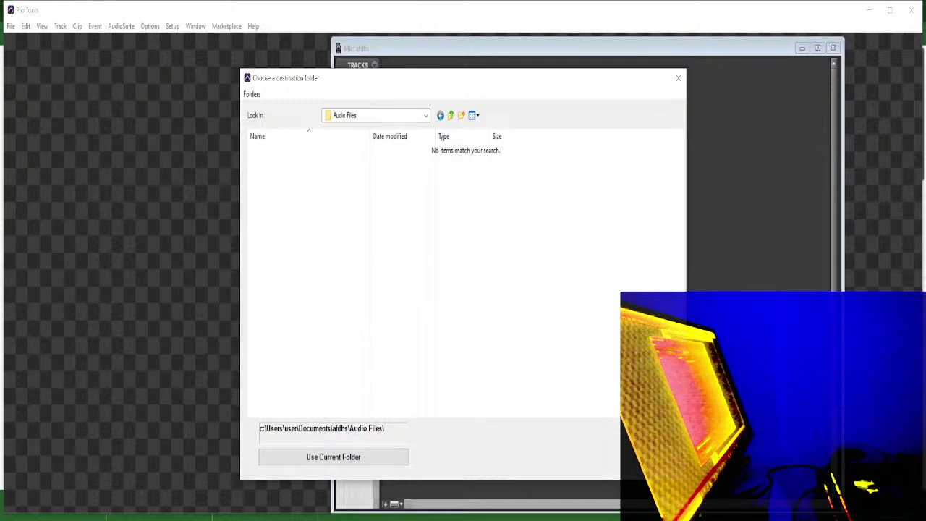
Set the destination of the converted audio to the Sound Design\Avatar 2 folder on drive G
{"action": "left_click", "coordinate": [376, 115]}
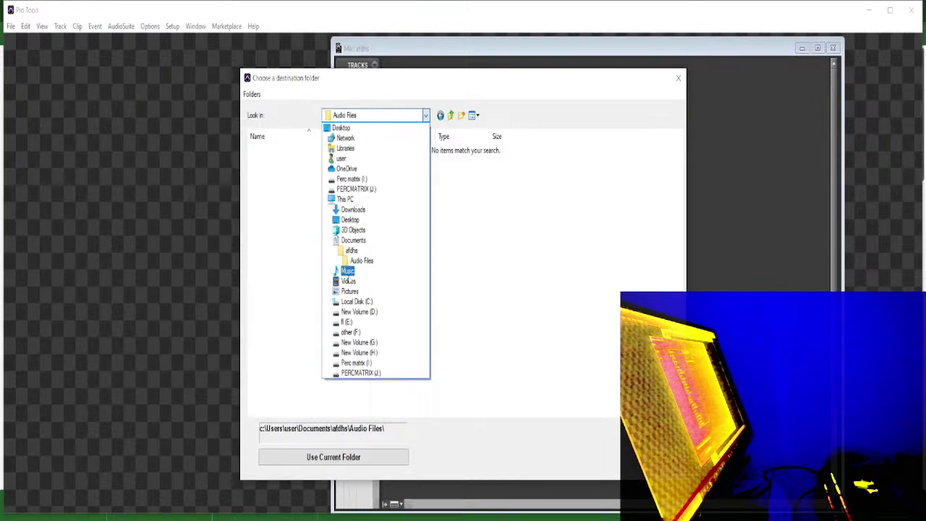
{"action": "left_click", "coordinate": [360, 352]}
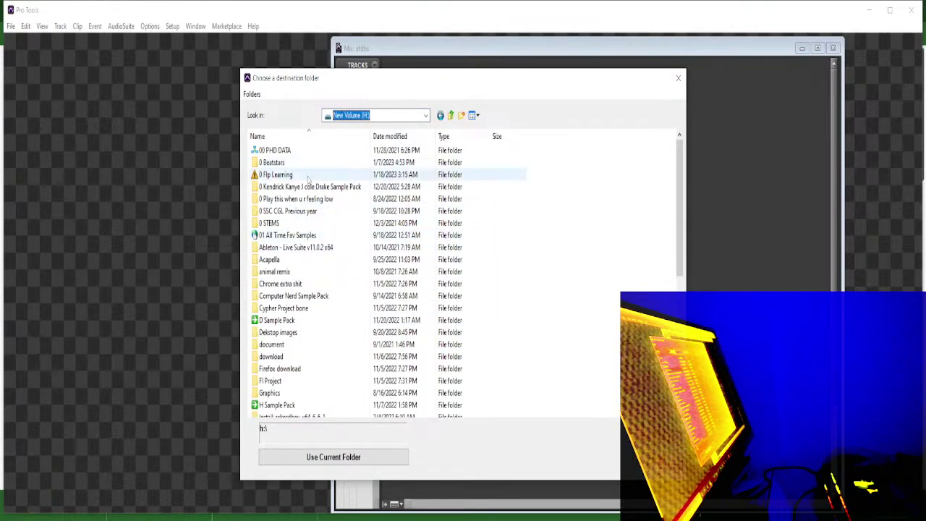
{"action": "left_click", "coordinate": [405, 115]}
{"action": "left_click", "coordinate": [359, 343]}
{"action": "double_click", "coordinate": [288, 298]}
{"action": "double_click", "coordinate": [327, 154]}
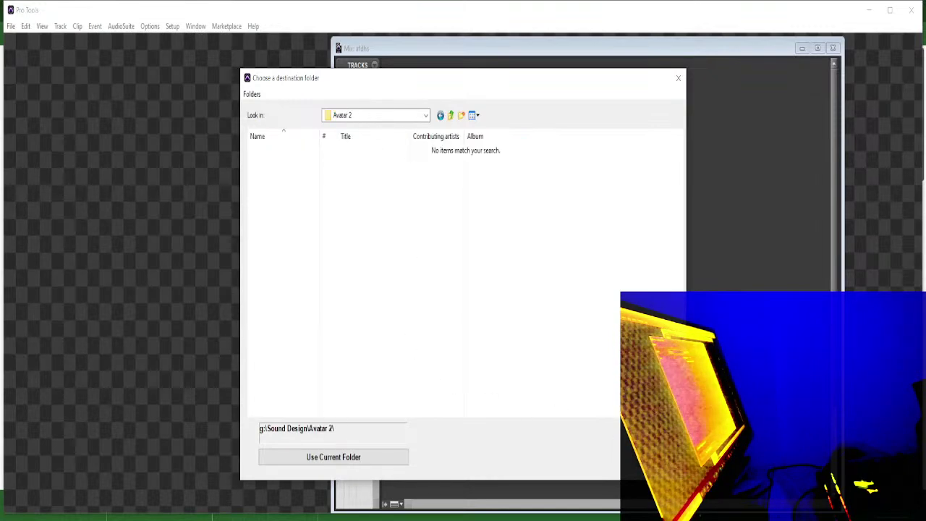
{"action": "left_click", "coordinate": [333, 456]}
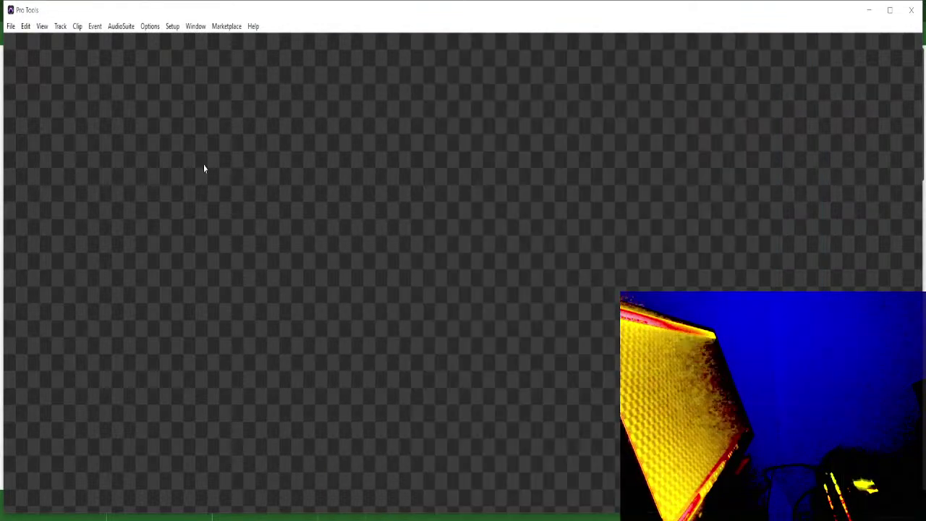
{"action": "left_click", "coordinate": [10, 28]}
{"action": "left_click", "coordinate": [15, 37]}
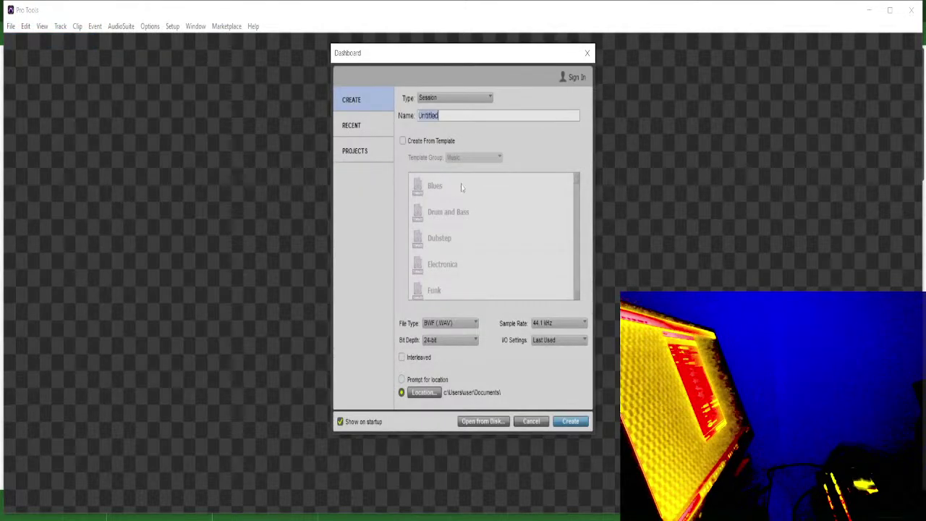
{"action": "left_click", "coordinate": [464, 97]}
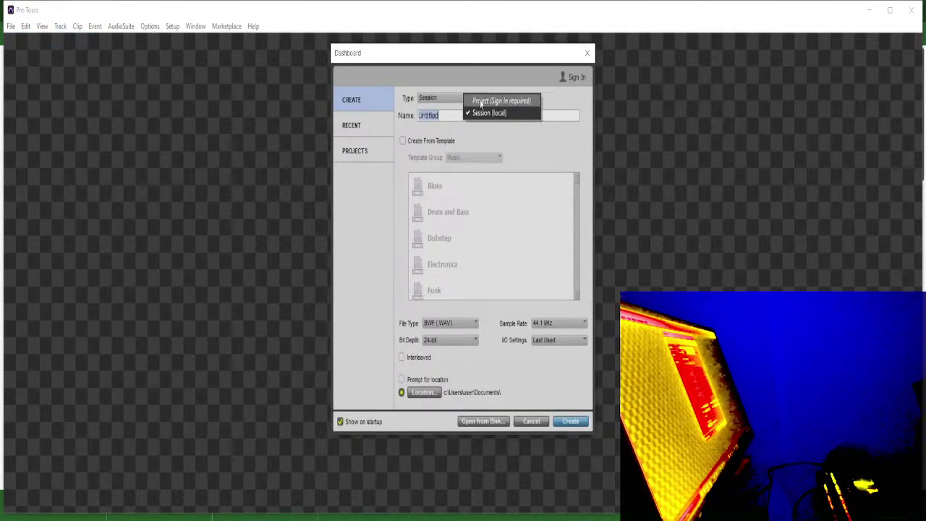
{"action": "left_click", "coordinate": [435, 97]}
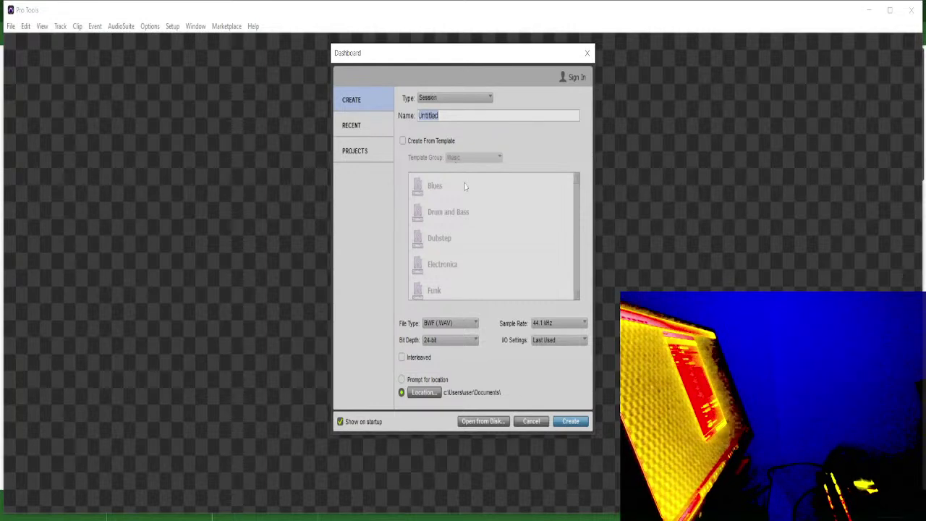
{"action": "type", "text": "reeeeee"}
{"action": "left_click", "coordinate": [559, 341]}
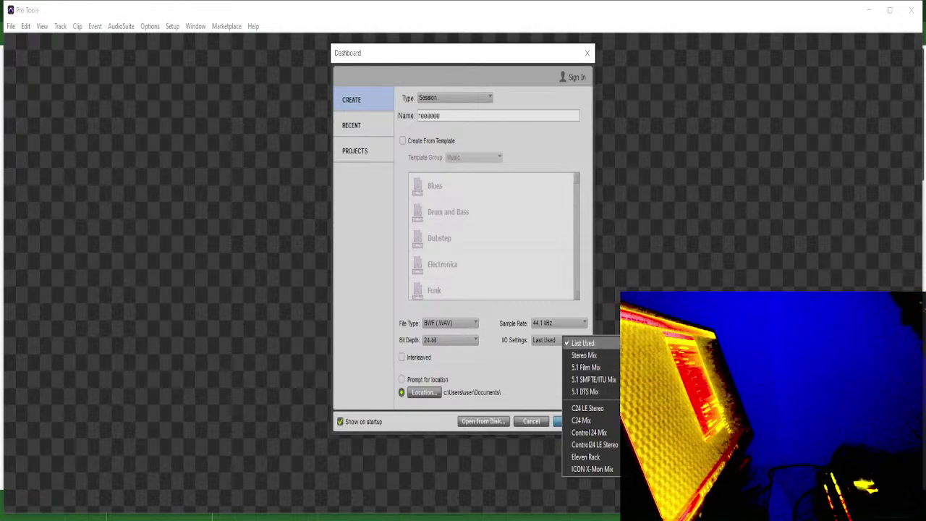
{"action": "left_click", "coordinate": [594, 379]}
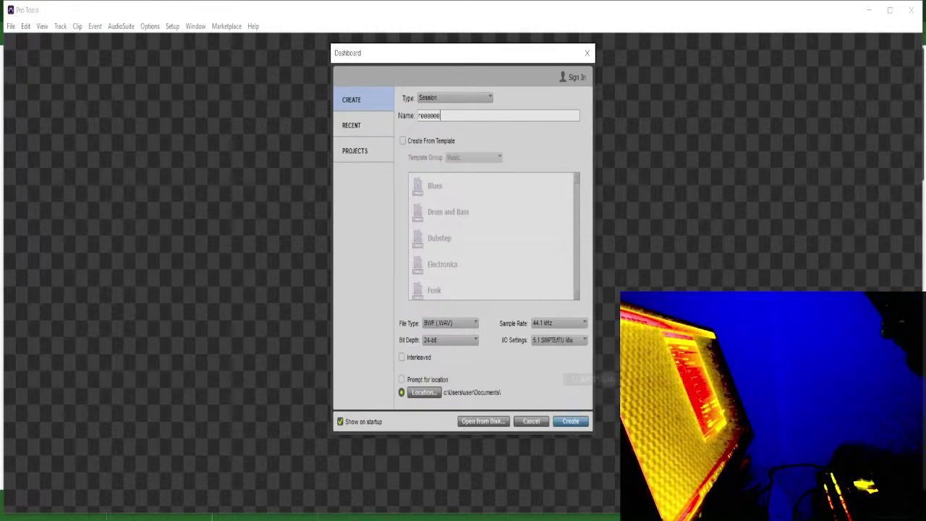
{"action": "left_click", "coordinate": [563, 343]}
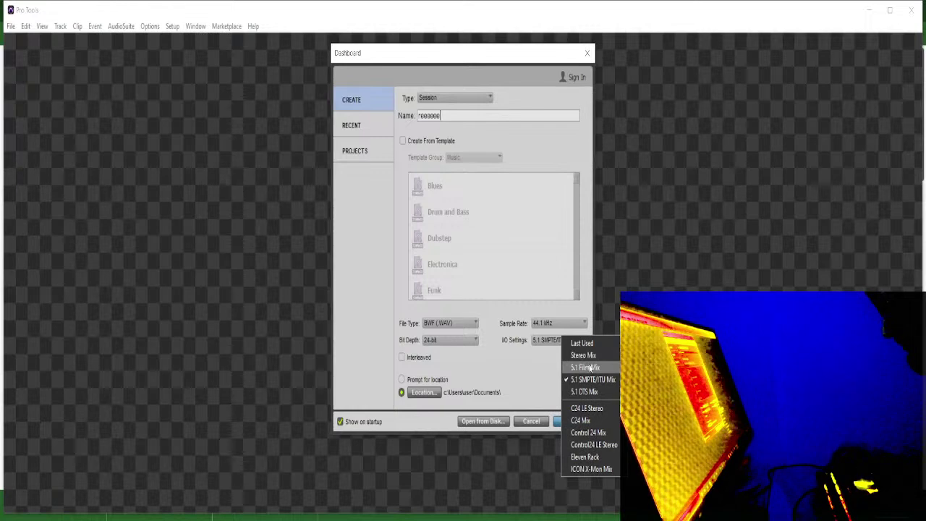
{"action": "left_click", "coordinate": [583, 367]}
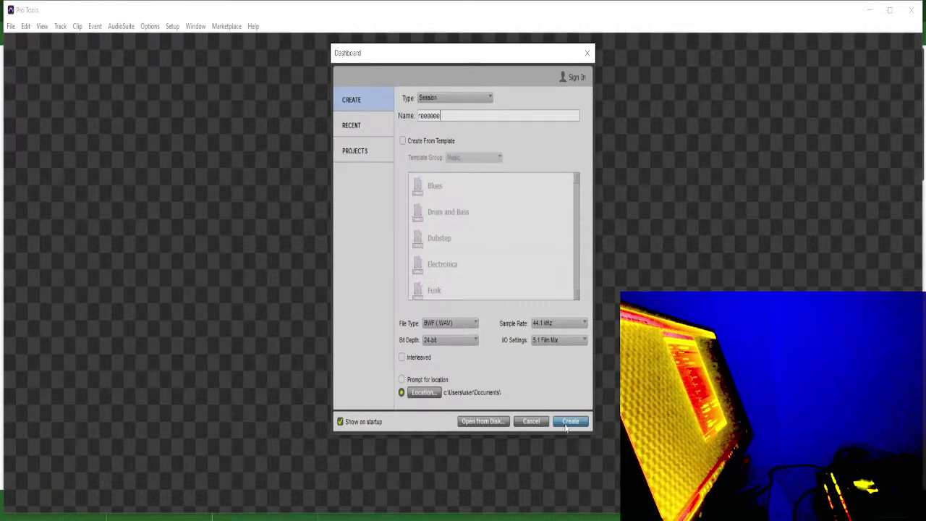
{"action": "left_click", "coordinate": [403, 380]}
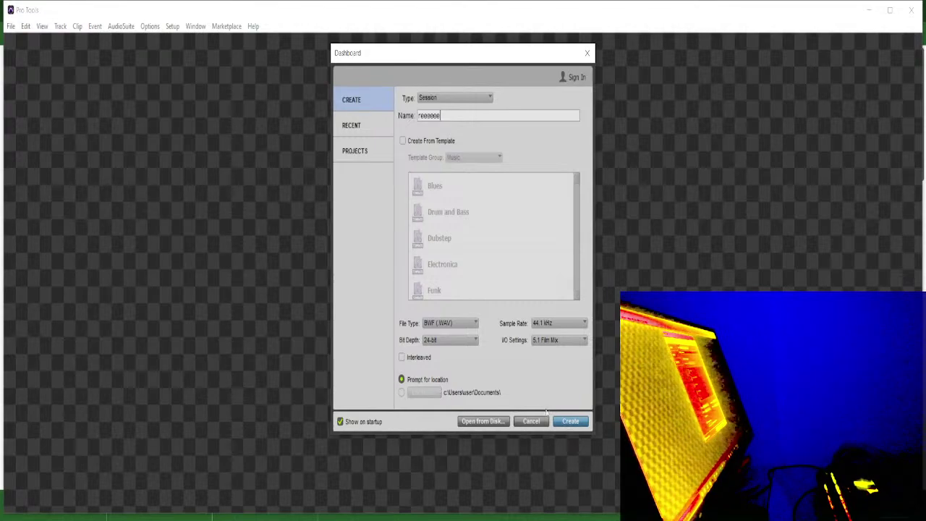
{"action": "left_click", "coordinate": [568, 421]}
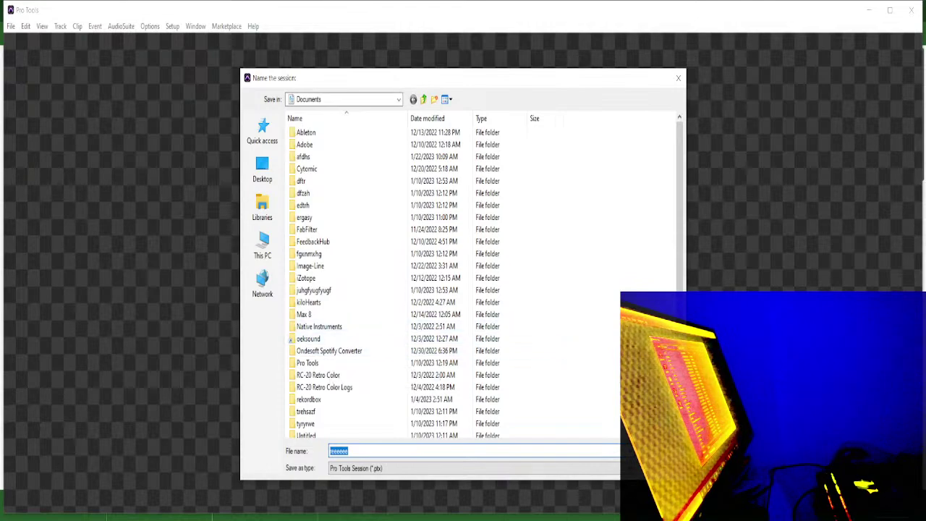
{"action": "left_click", "coordinate": [654, 468]}
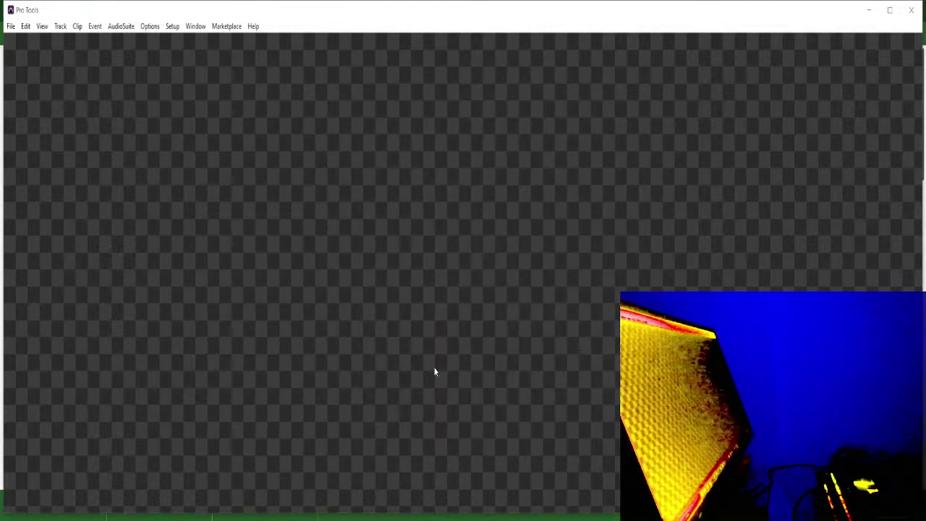
Create a local session named dtjjh in the Documents folder, discarding changes to afdhs, and maximize its Edit window
{"action": "left_click", "coordinate": [11, 26]}
{"action": "left_click", "coordinate": [22, 39]}
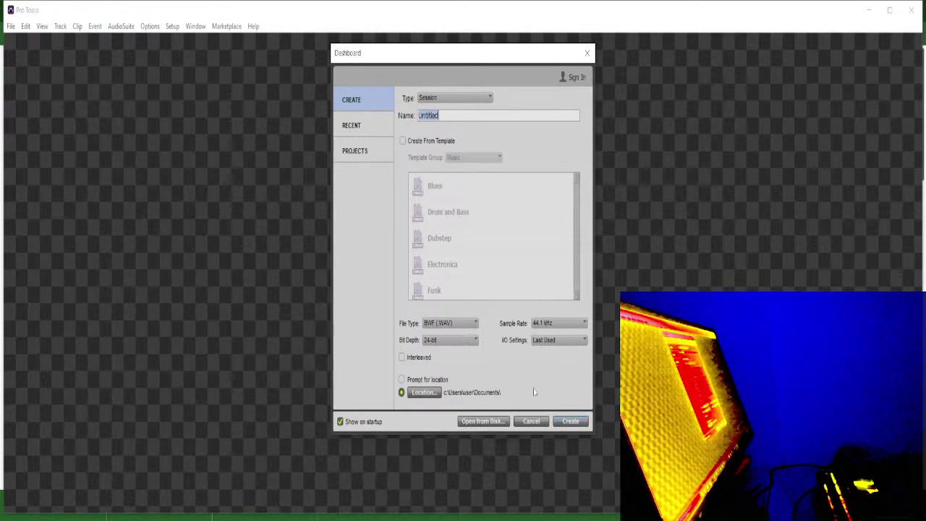
{"action": "key", "text": "Return"}
{"action": "left_click", "coordinate": [535, 231]}
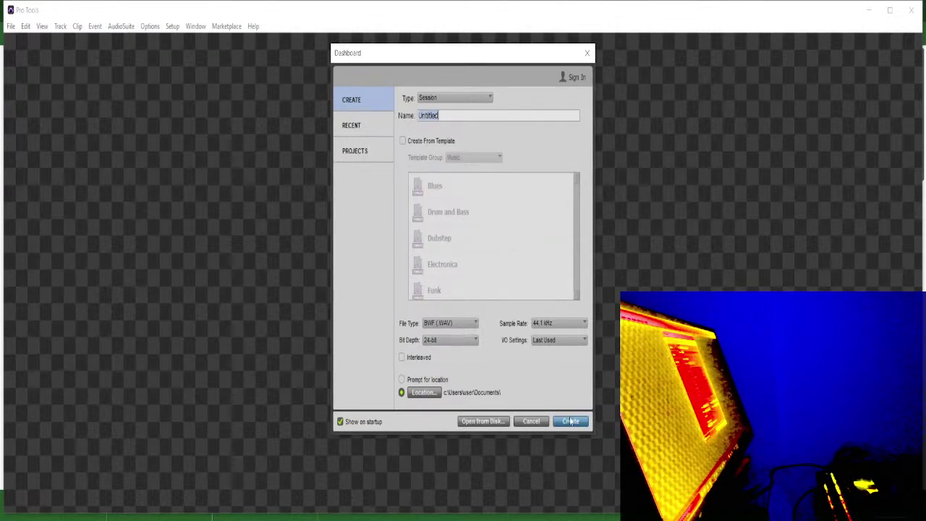
{"action": "left_click", "coordinate": [571, 421]}
{"action": "left_click", "coordinate": [535, 231]}
{"action": "type", "text": "dt"}
{"action": "left_click", "coordinate": [571, 421]}
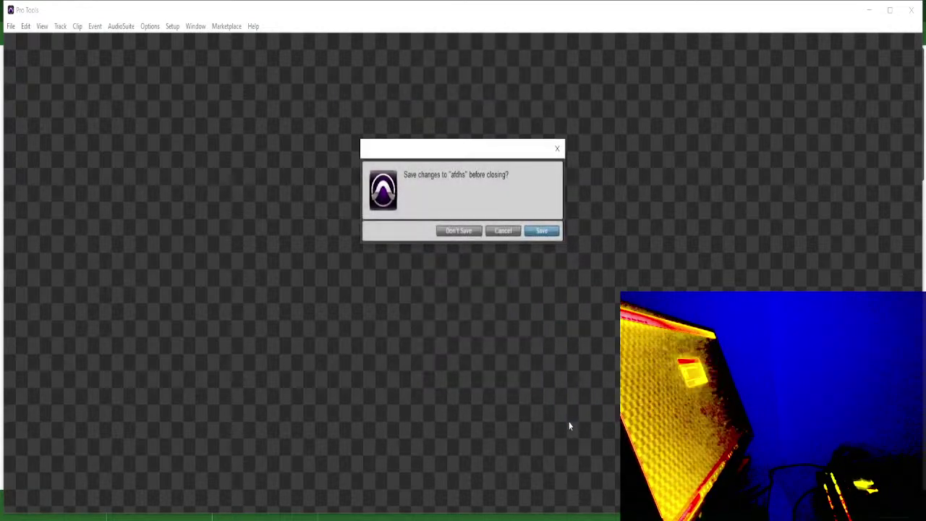
{"action": "left_click", "coordinate": [472, 230]}
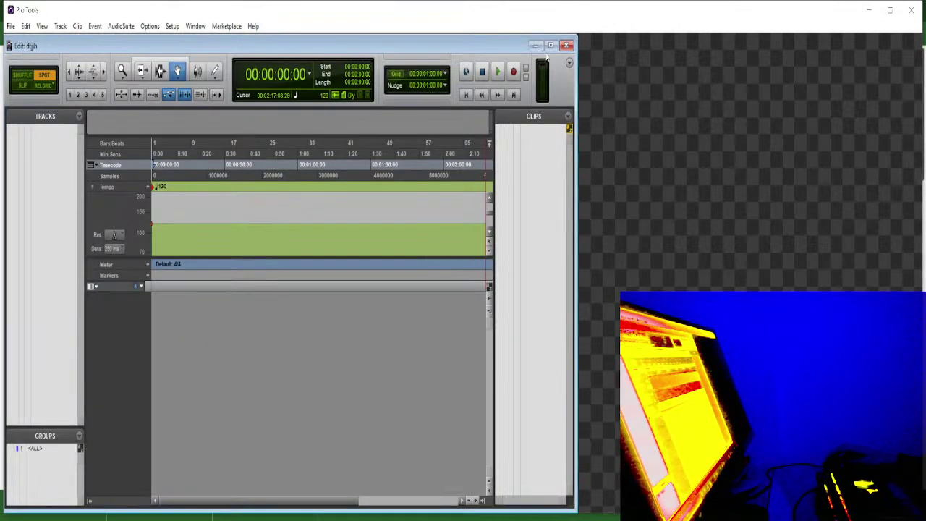
{"action": "left_click", "coordinate": [550, 46]}
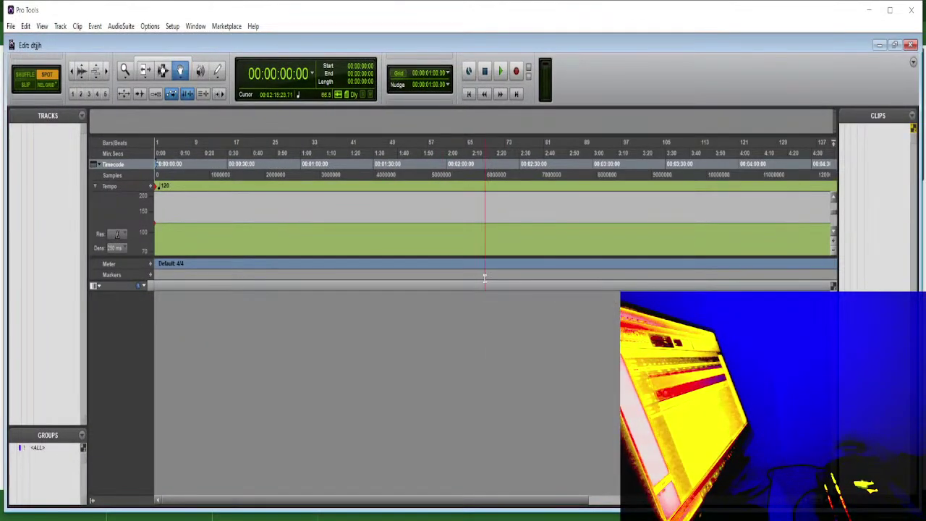
Start an audio import and try to bring the Avatar trailer into it directly from the Avatar 2 folder window
{"action": "key", "text": "ctrl+shift+i"}
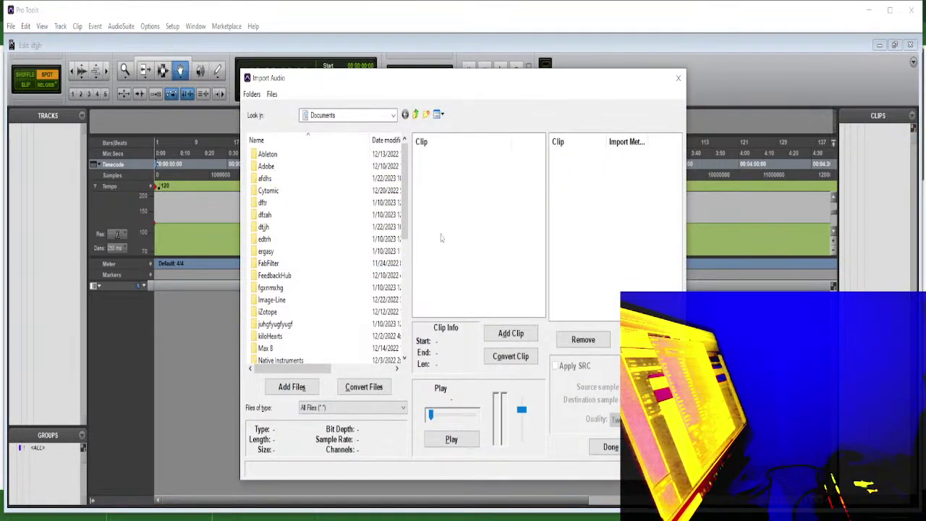
{"action": "mouse_move", "coordinate": [340, 517]}
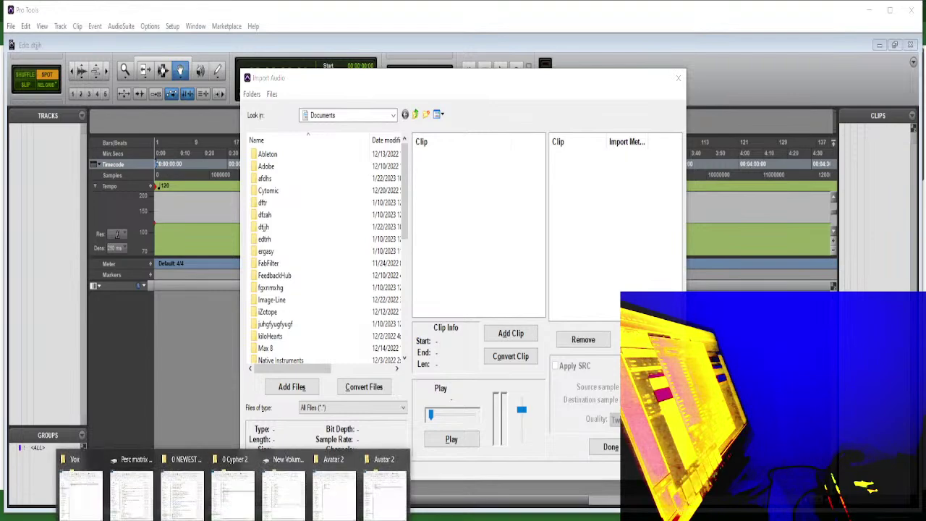
{"action": "left_click", "coordinate": [341, 479]}
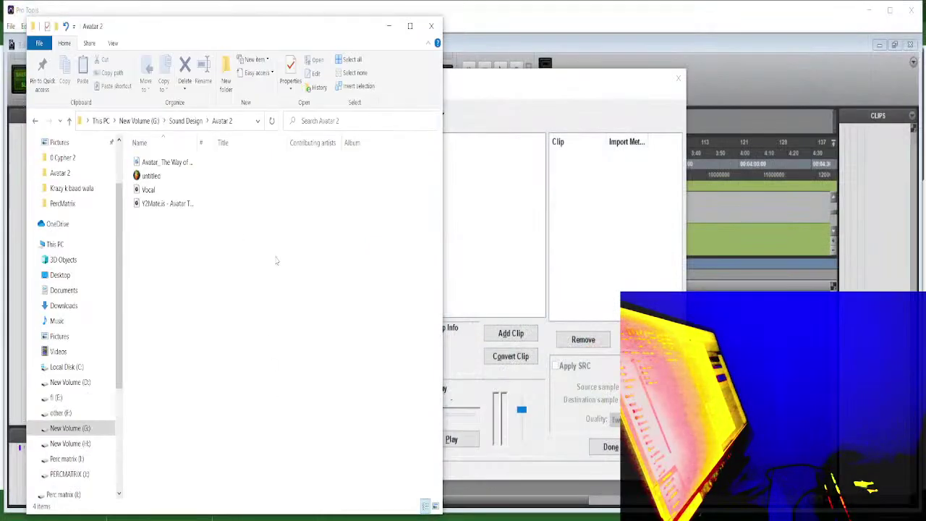
{"action": "left_click_drag", "start_coordinate": [166, 162], "coordinate": [490, 219]}
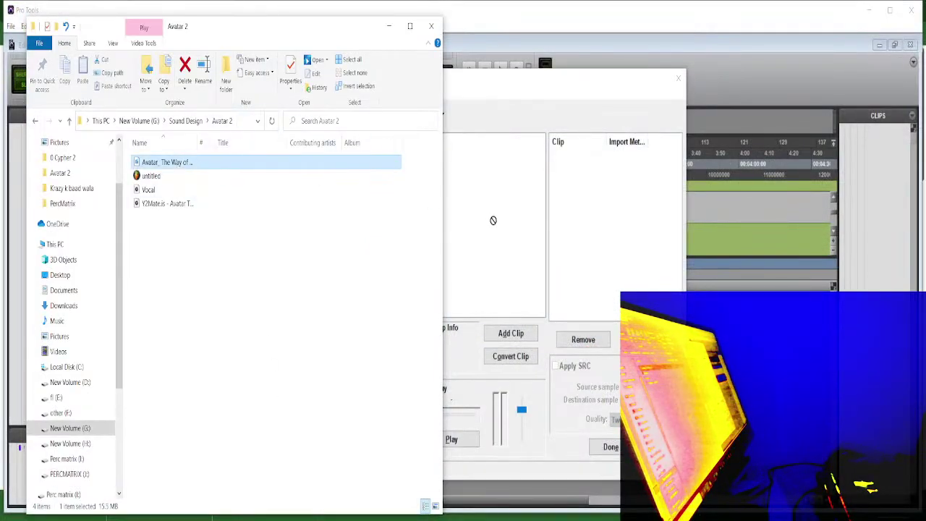
{"action": "left_click_drag", "start_coordinate": [246, 40], "coordinate": [814, 66]}
{"action": "left_click", "coordinate": [520, 346]}
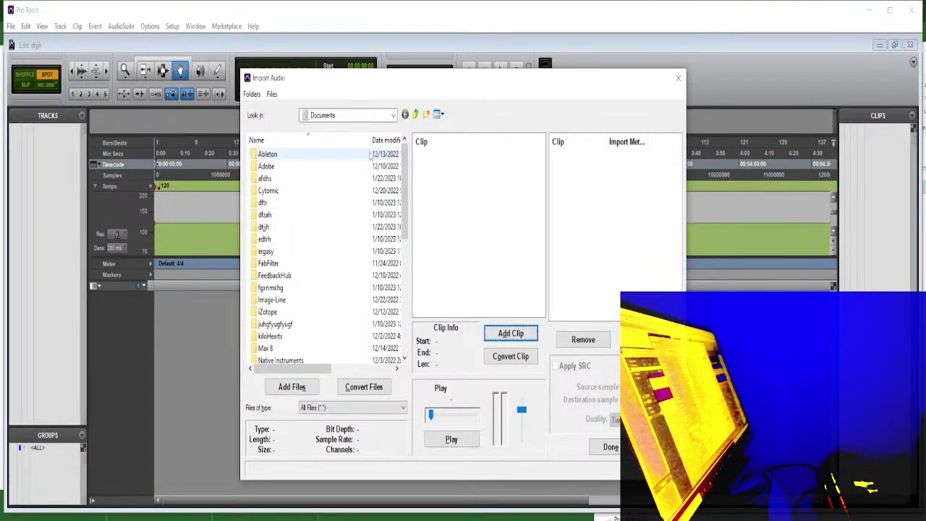
Try to convert and import Avatar_ The Way of Water _ Official Trailer.mp4 from Sound Design\Avatar 2 on drive G
{"action": "left_click", "coordinate": [393, 115]}
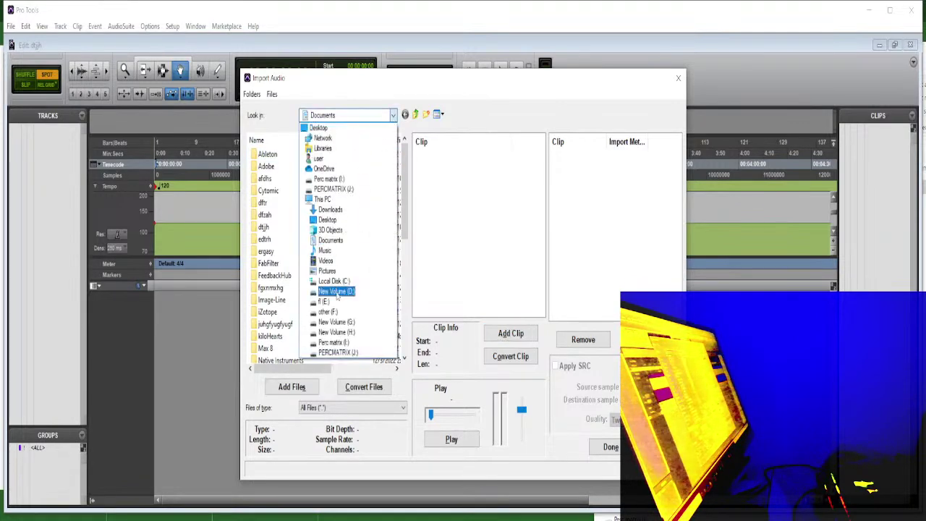
{"action": "left_click", "coordinate": [338, 323]}
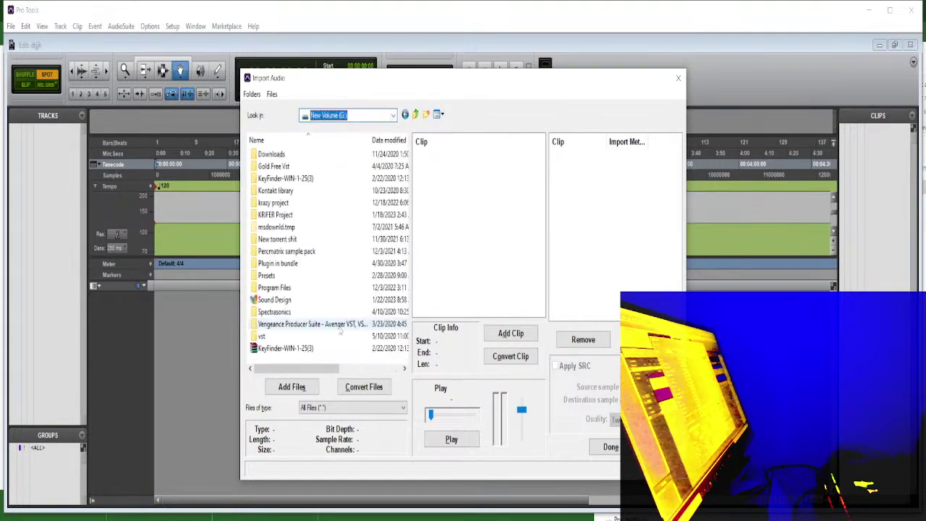
{"action": "double_click", "coordinate": [275, 300]}
{"action": "double_click", "coordinate": [293, 154]}
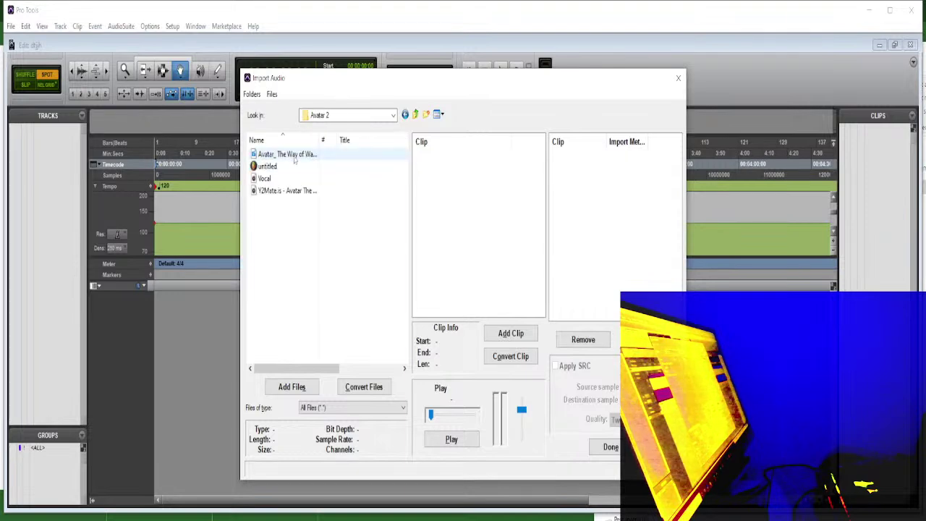
{"action": "left_click", "coordinate": [293, 156]}
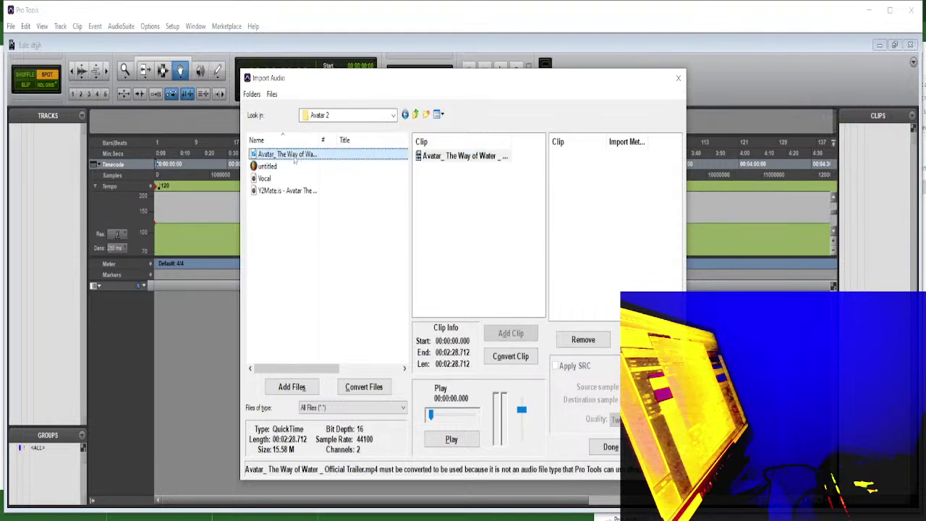
{"action": "left_click", "coordinate": [514, 358]}
{"action": "left_click", "coordinate": [511, 357]}
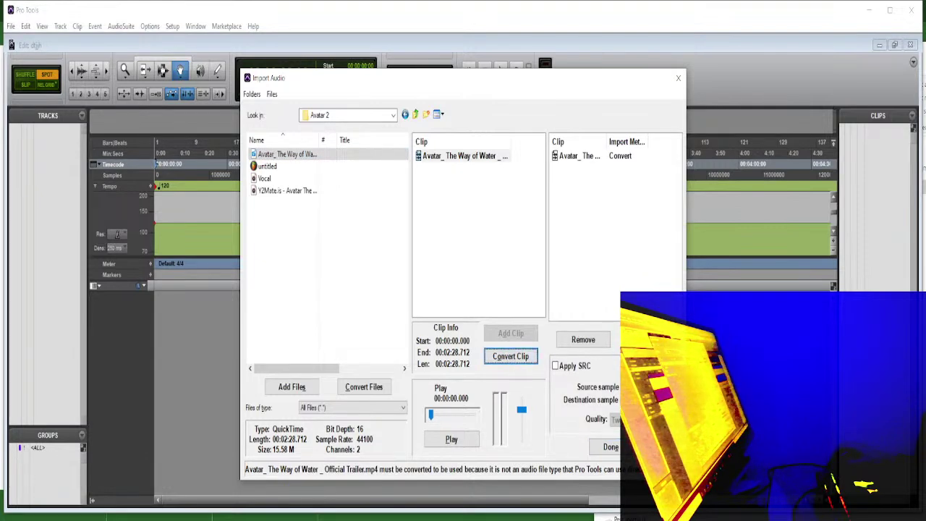
{"action": "left_click", "coordinate": [611, 447]}
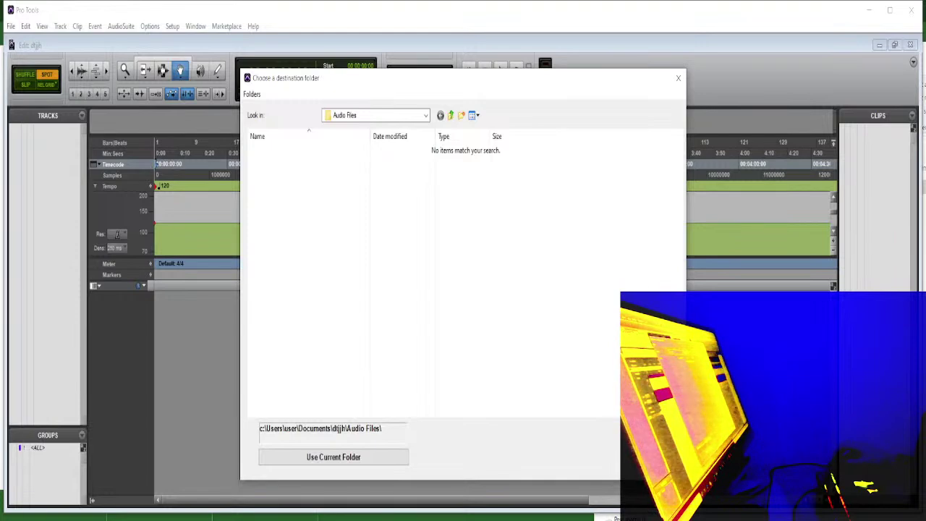
{"action": "key", "text": "Return"}
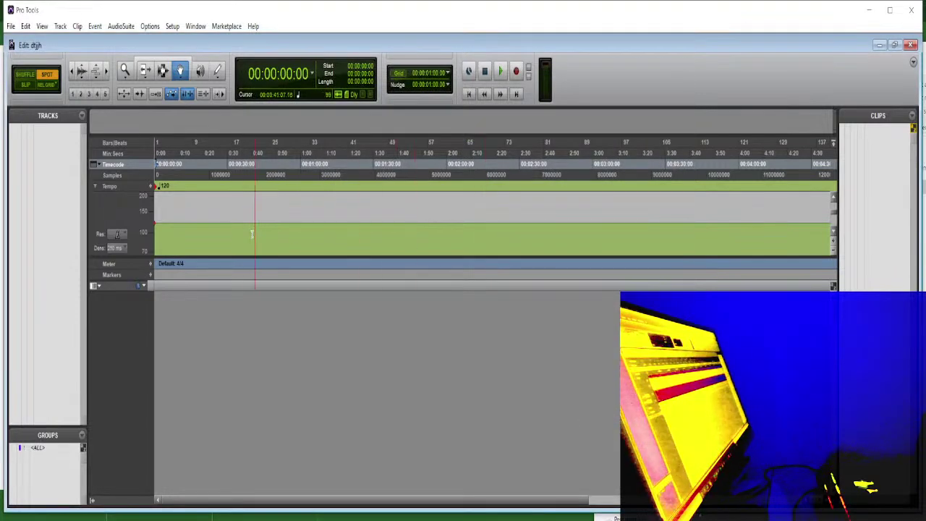
Try to add the Avatar trailer and the Vocal file together from the Avatar 2 folder to the session
{"action": "left_click_drag", "start_coordinate": [235, 232], "coordinate": [312, 230]}
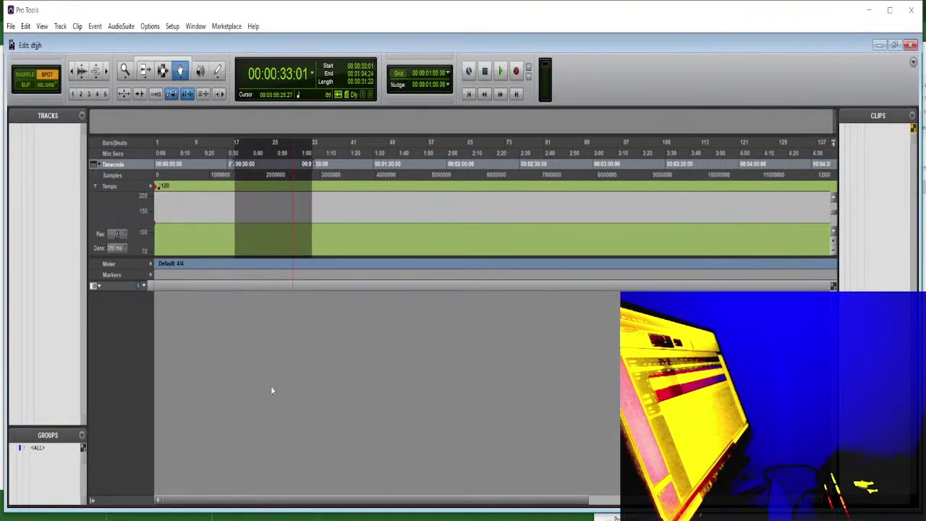
{"action": "left_click", "coordinate": [385, 493]}
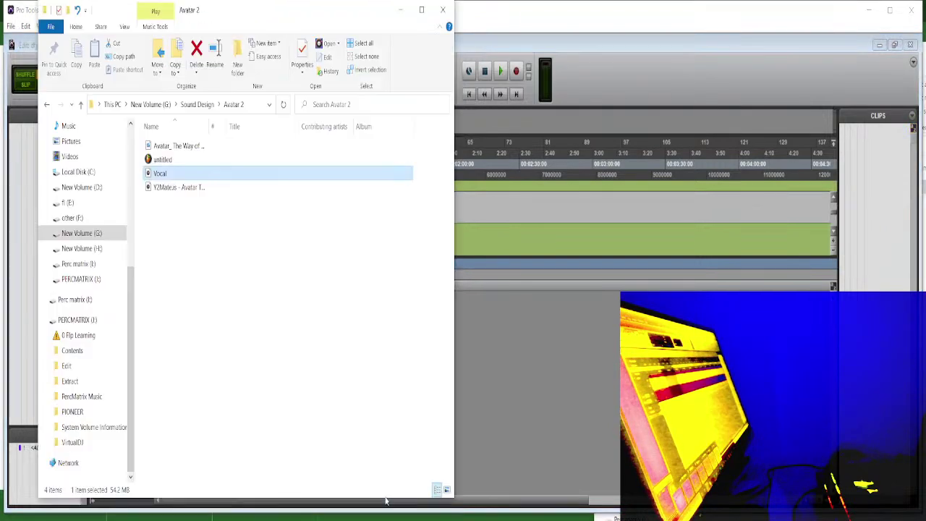
{"action": "left_click", "coordinate": [204, 147]}
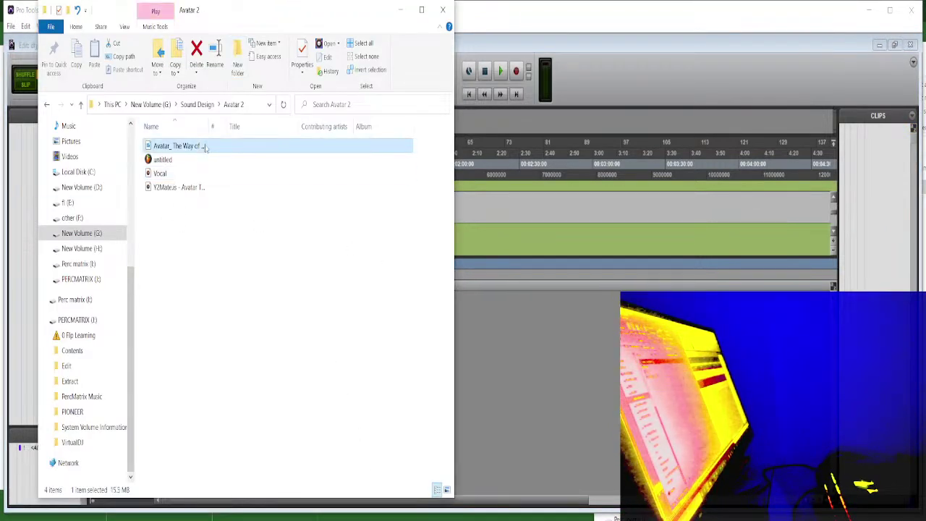
{"action": "left_click", "coordinate": [201, 172], "text": "ctrl"}
{"action": "key", "text": "Return"}
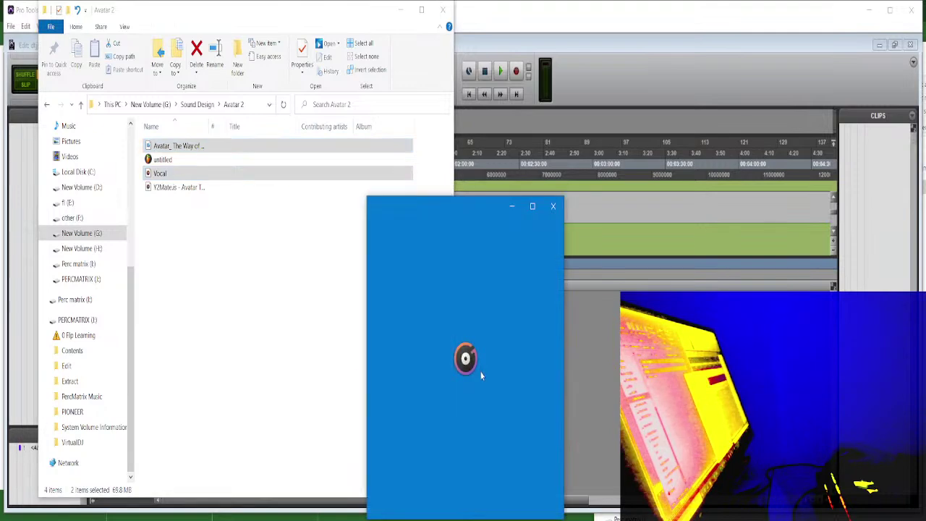
{"action": "left_click", "coordinate": [552, 206]}
{"action": "left_click_drag", "start_coordinate": [223, 178], "coordinate": [536, 349]}
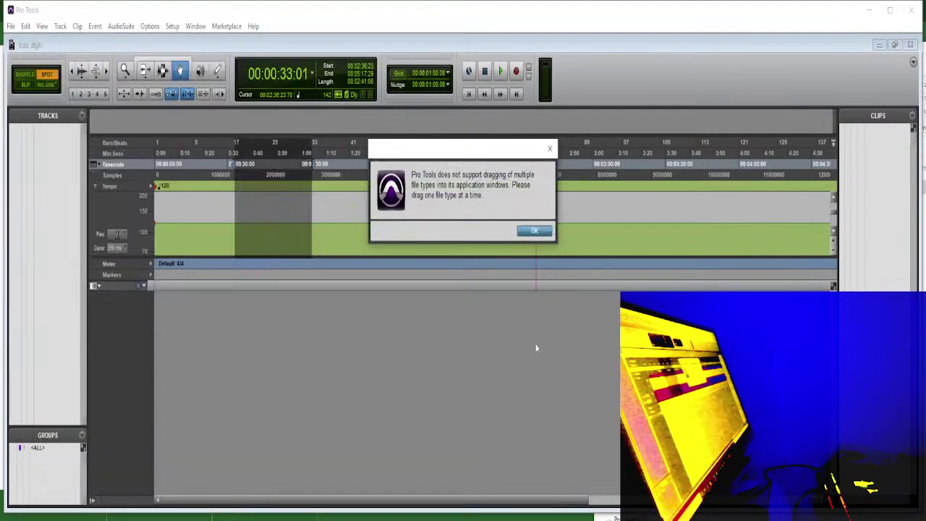
{"action": "left_click", "coordinate": [535, 231]}
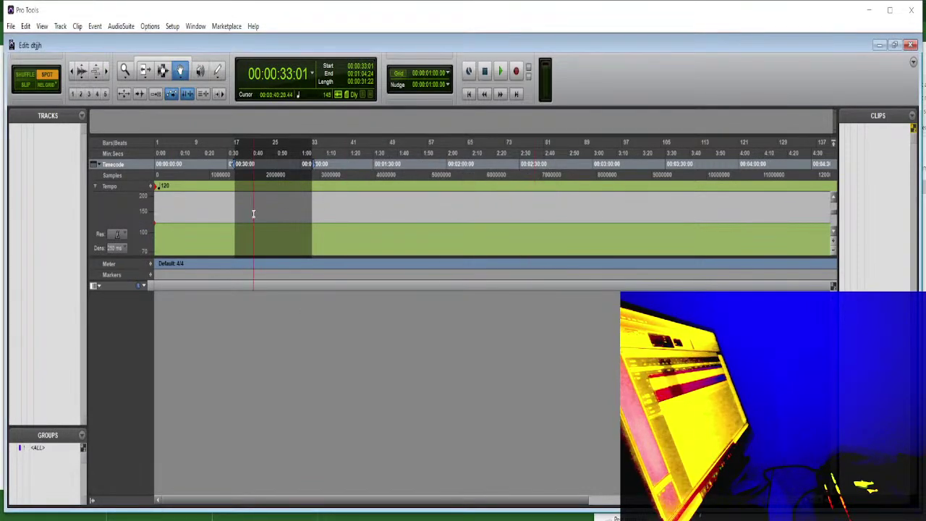
Place the edit cursor at about 28 seconds on the timeline and briefly run playback
{"action": "left_click", "coordinate": [225, 209]}
{"action": "key", "text": "space"}
{"action": "key", "text": "space"}
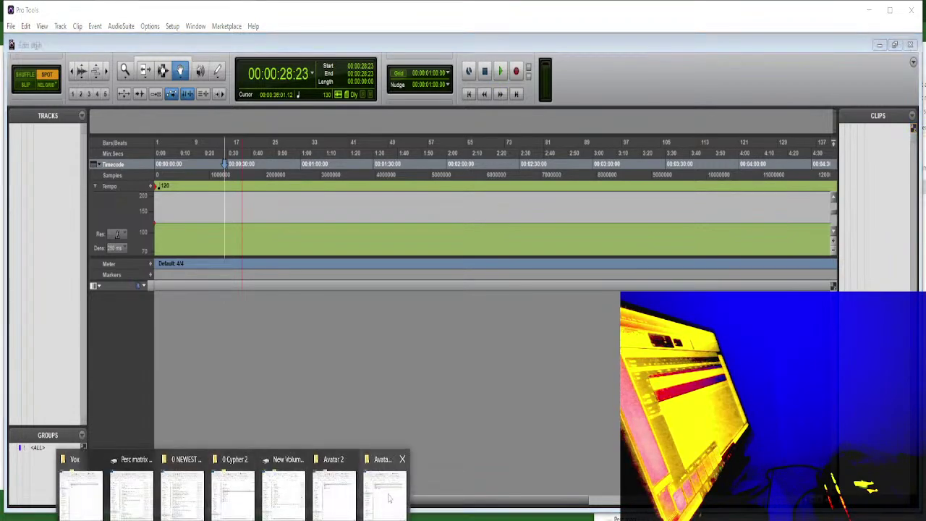
Import the Avatar trailer from the Avatar 2 folder onto a new video track at about 1:13 with its audio, enabling the Video Engine
{"action": "left_click", "coordinate": [385, 472]}
{"action": "left_click", "coordinate": [261, 224]}
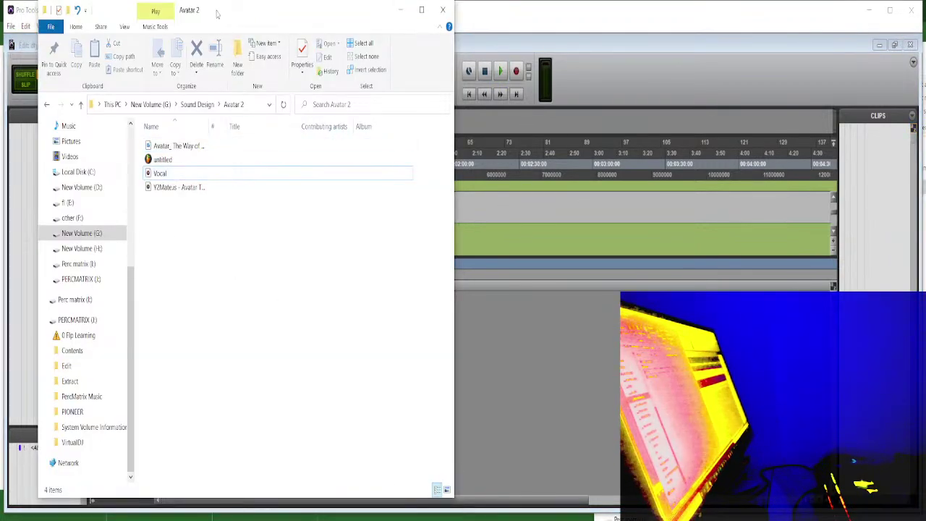
{"action": "left_click_drag", "start_coordinate": [217, 16], "coordinate": [672, 47]}
{"action": "left_click", "coordinate": [631, 178]}
{"action": "left_click_drag", "start_coordinate": [326, 203], "coordinate": [331, 353]}
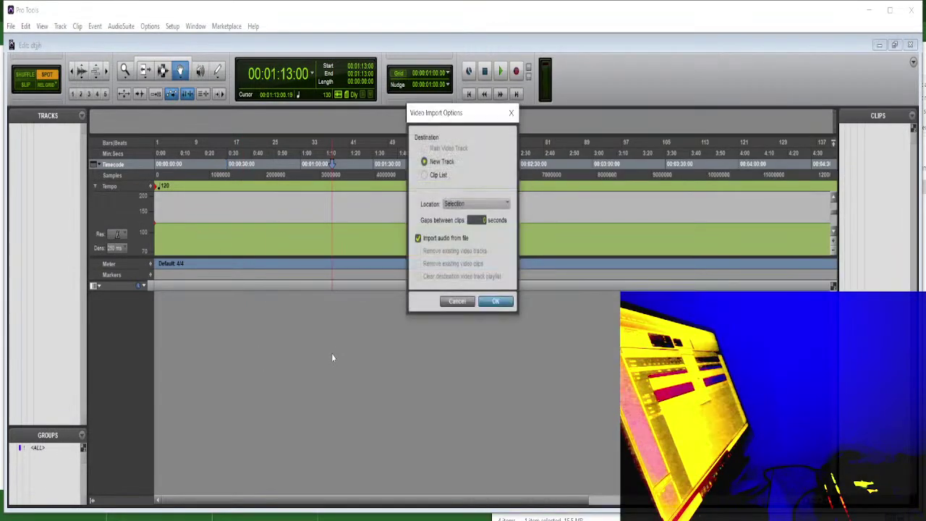
{"action": "left_click", "coordinate": [511, 302]}
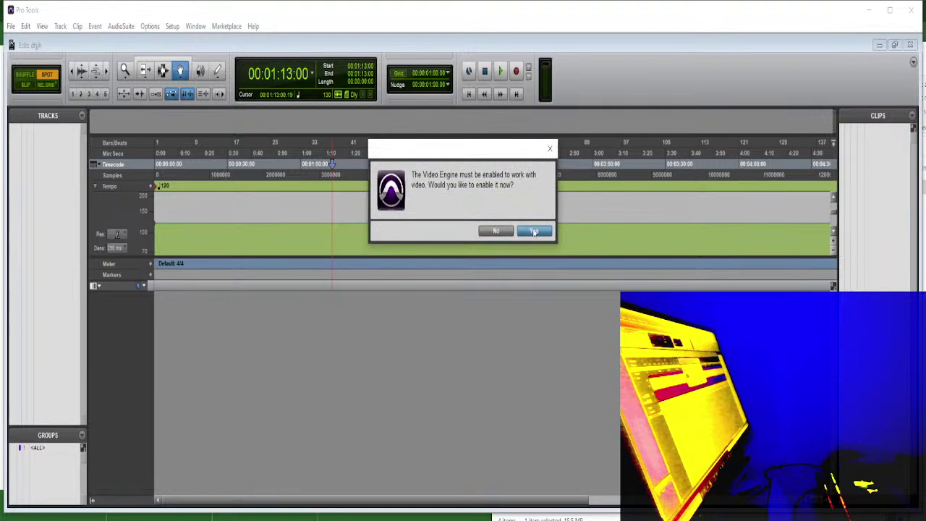
{"action": "left_click", "coordinate": [534, 231]}
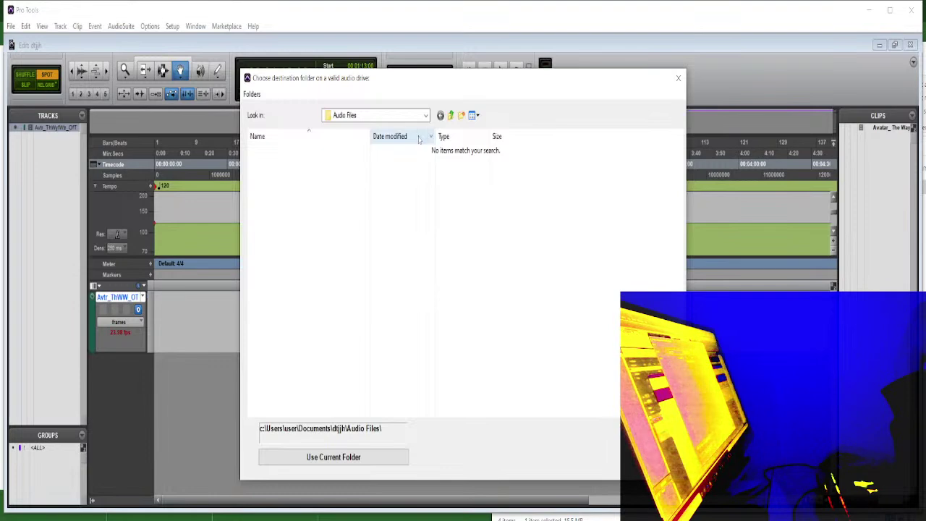
Set the imported audio's destination to the Sound Design\Avatar 2 folder on drive G
{"action": "left_click", "coordinate": [409, 116]}
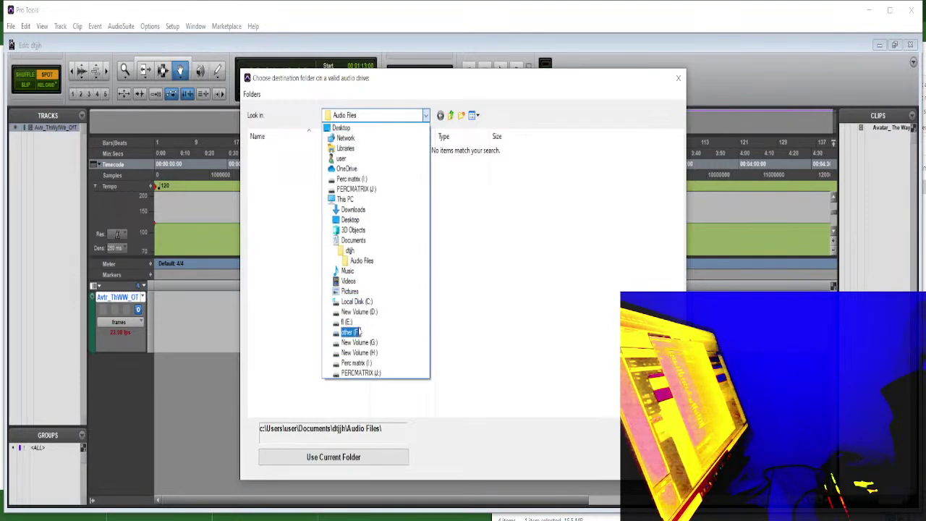
{"action": "left_click", "coordinate": [360, 353]}
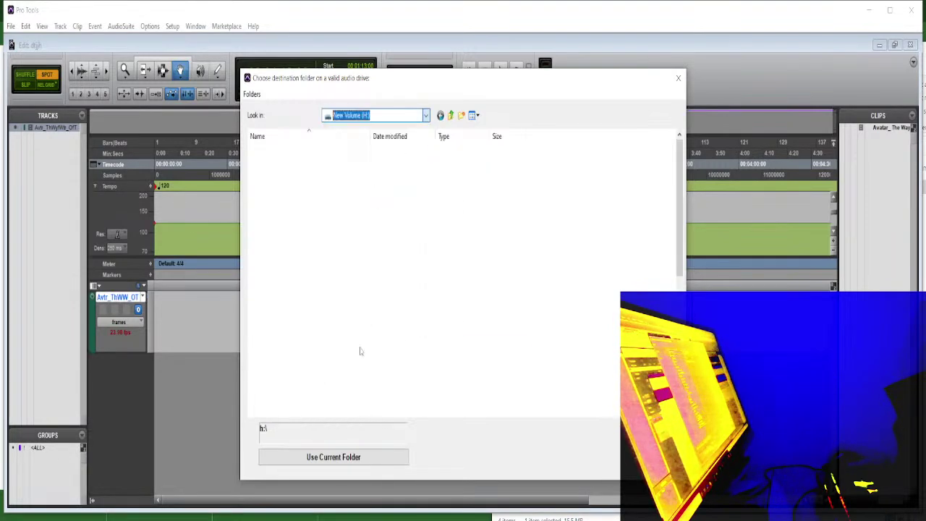
{"action": "left_click", "coordinate": [426, 115]}
{"action": "left_click", "coordinate": [348, 341]}
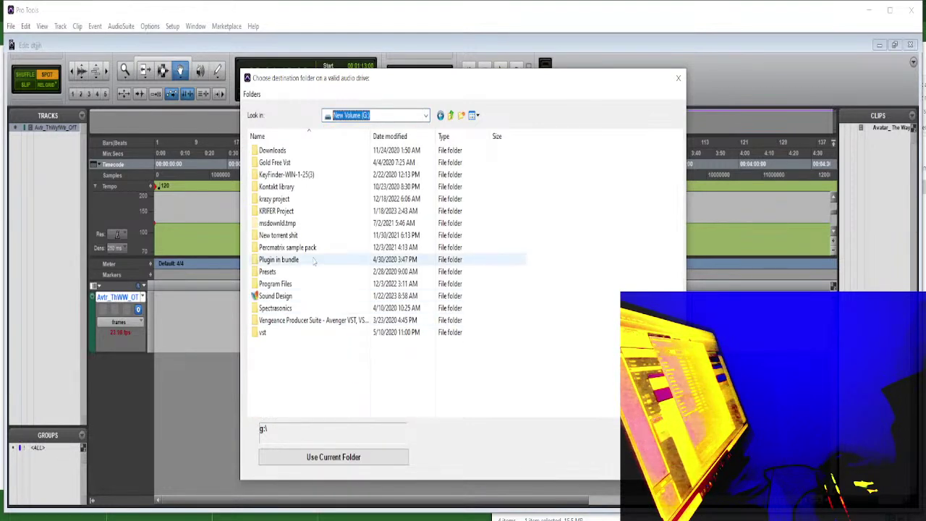
{"action": "double_click", "coordinate": [310, 297]}
{"action": "double_click", "coordinate": [310, 153]}
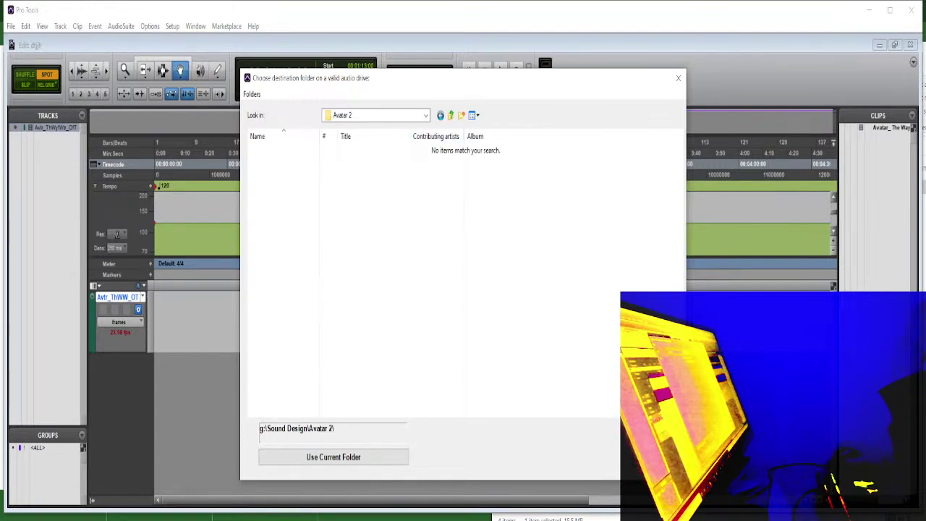
{"action": "left_click", "coordinate": [333, 458]}
Play the start of the trailer clip, dismiss the Video Engine message, and resume playback from about 1:28
{"action": "key", "text": "space"}
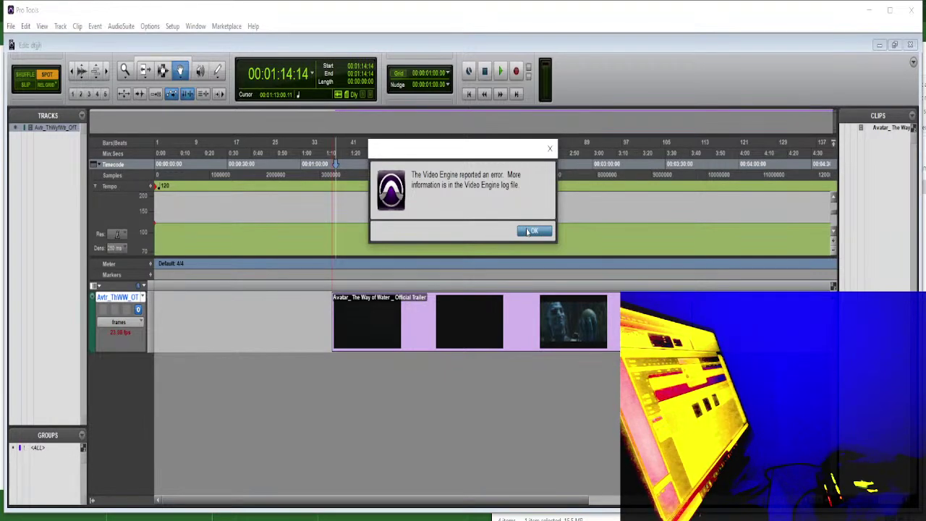
{"action": "left_click", "coordinate": [532, 231]}
{"action": "key", "text": "space"}
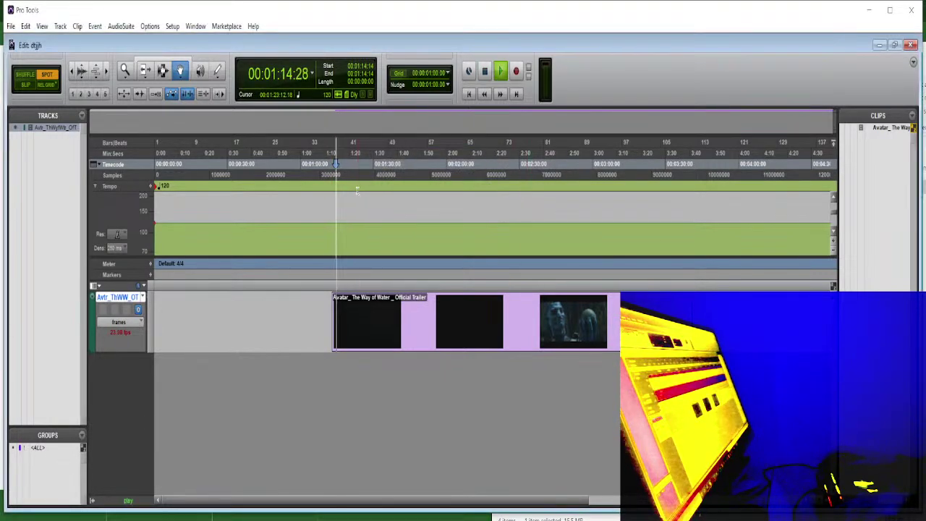
{"action": "left_click", "coordinate": [369, 172]}
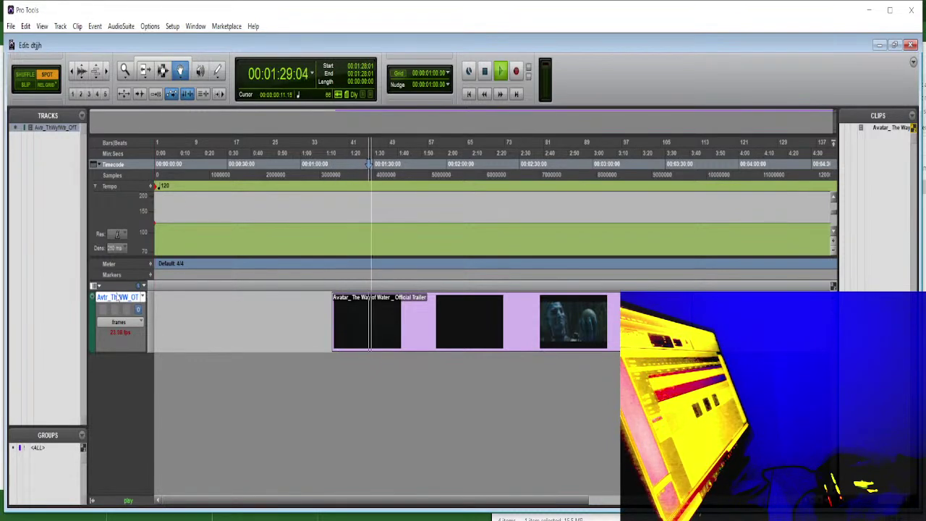
Switch the video track's view to blocks and back to frames, and open and close its colour palette
{"action": "left_click", "coordinate": [119, 322]}
{"action": "left_click", "coordinate": [131, 333]}
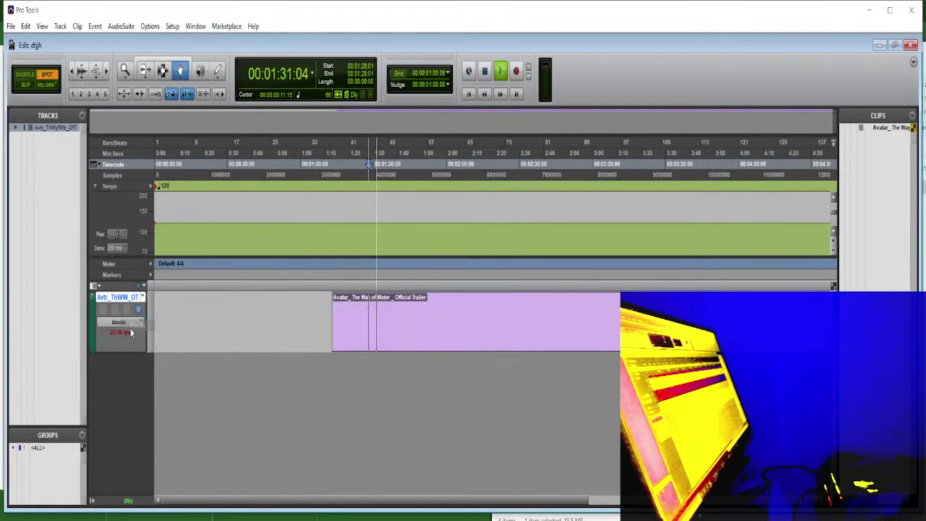
{"action": "left_click", "coordinate": [120, 322]}
{"action": "left_click", "coordinate": [120, 335]}
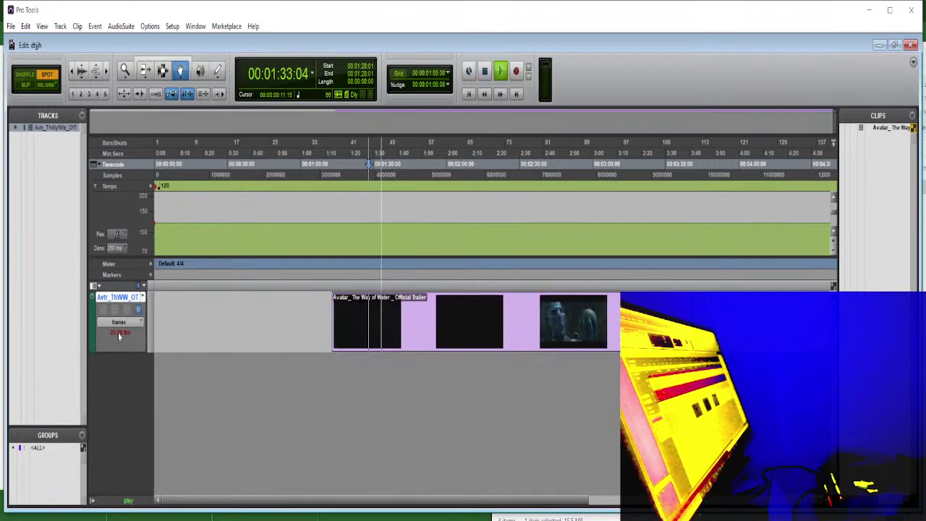
{"action": "double_click", "coordinate": [93, 326]}
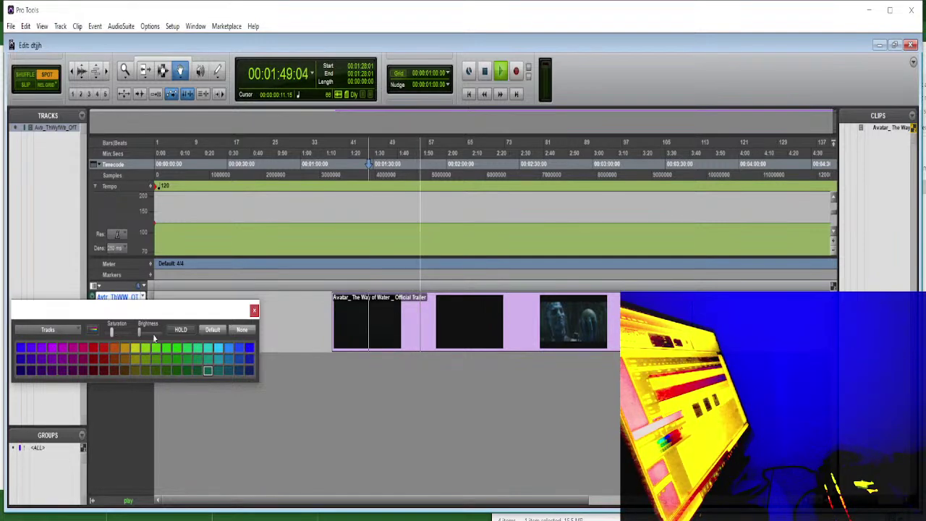
{"action": "left_click", "coordinate": [254, 310]}
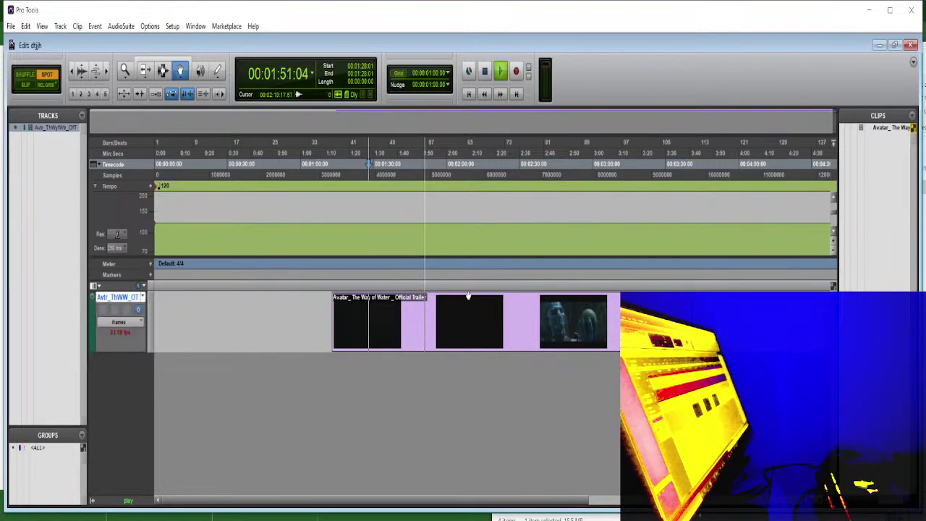
Play the trailer from about 2:01 and view the name dialog of its clip in the clip list
{"action": "left_click", "coordinate": [451, 145]}
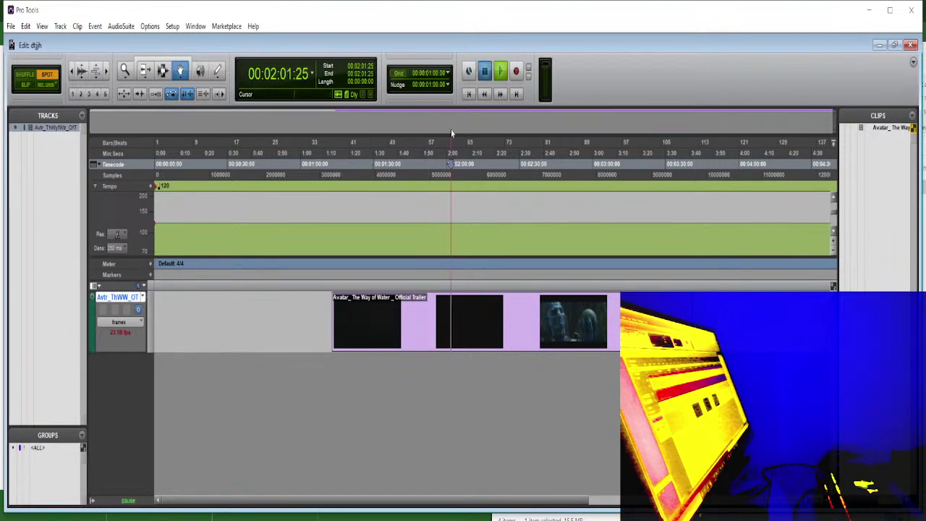
{"action": "key", "text": "space"}
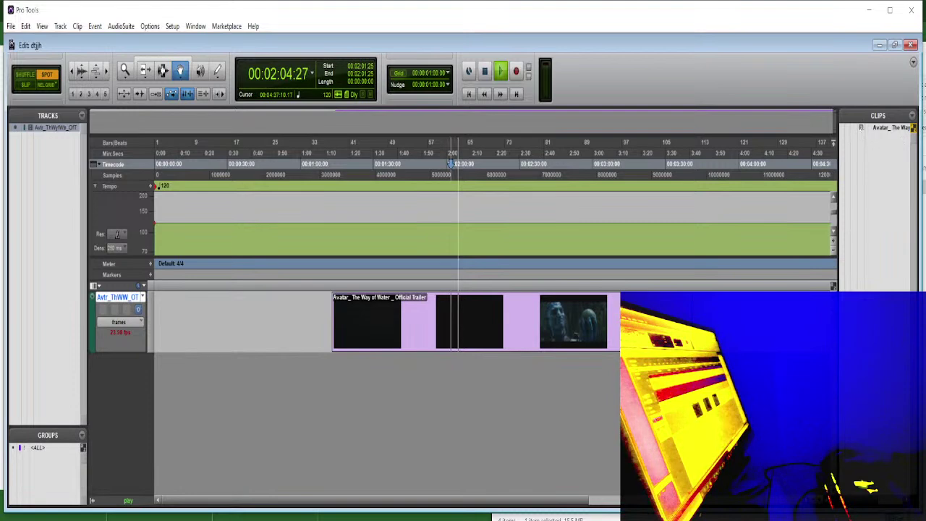
{"action": "double_click", "coordinate": [886, 128]}
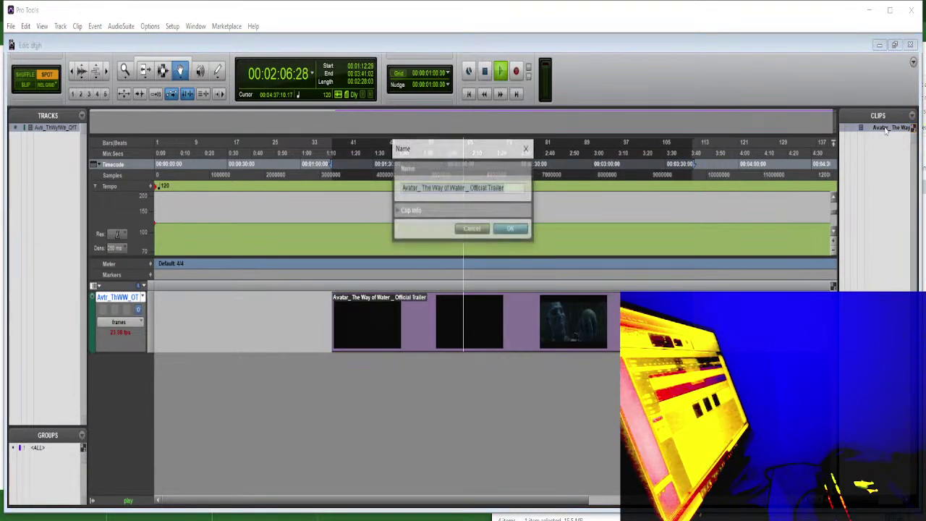
{"action": "left_click", "coordinate": [518, 230]}
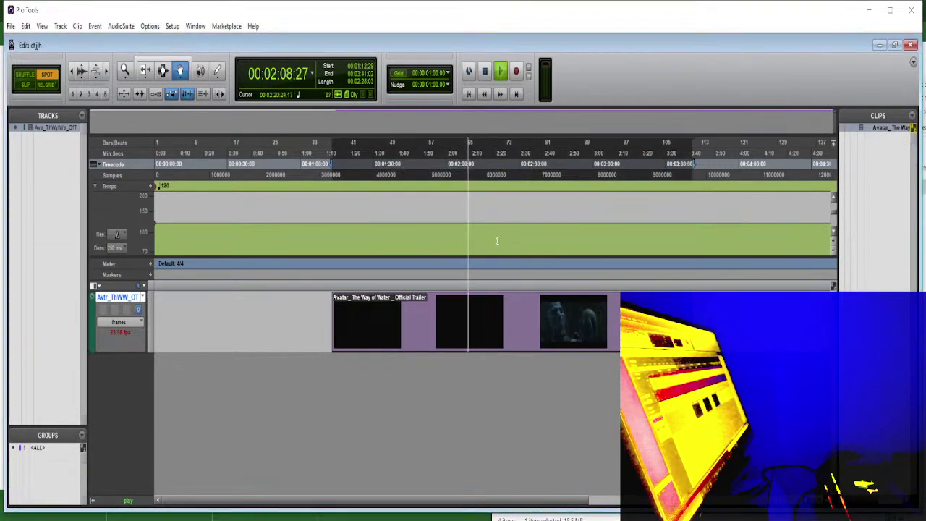
Play from about 1:11 just before the trailer clip, stop, and place the edit cursor at about 1:15
{"action": "left_click", "coordinate": [331, 164]}
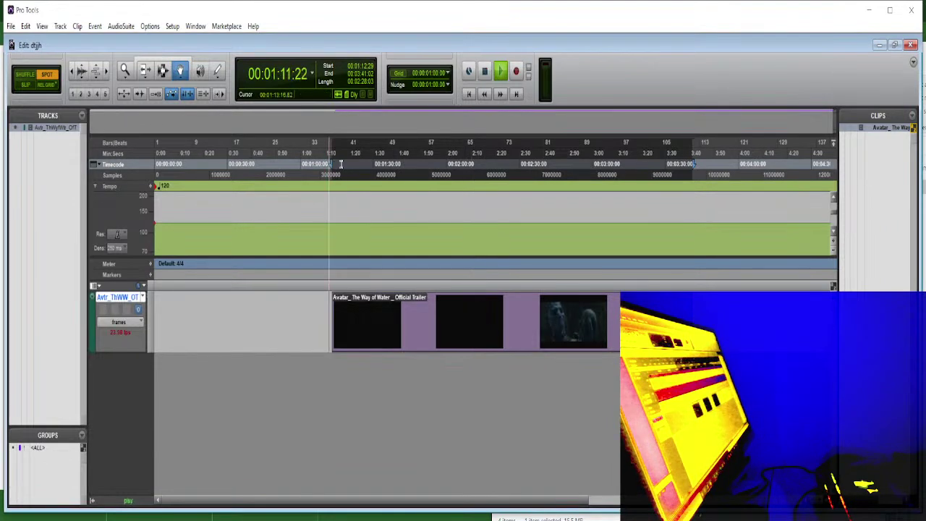
{"action": "left_click", "coordinate": [534, 231]}
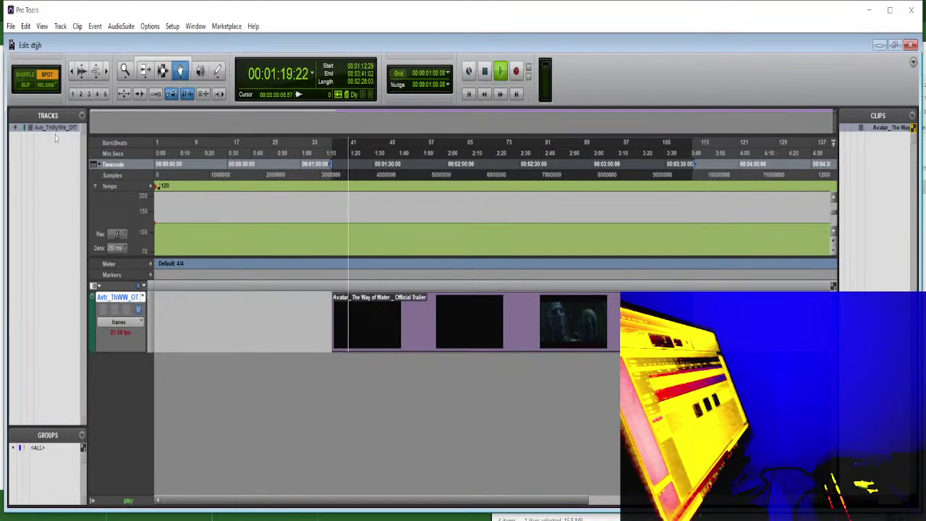
{"action": "key", "text": "space"}
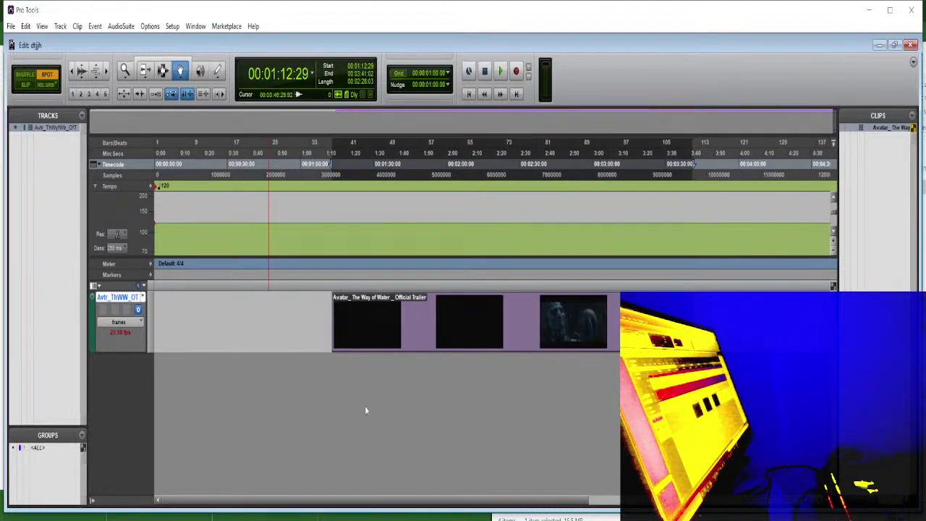
{"action": "left_click", "coordinate": [337, 176]}
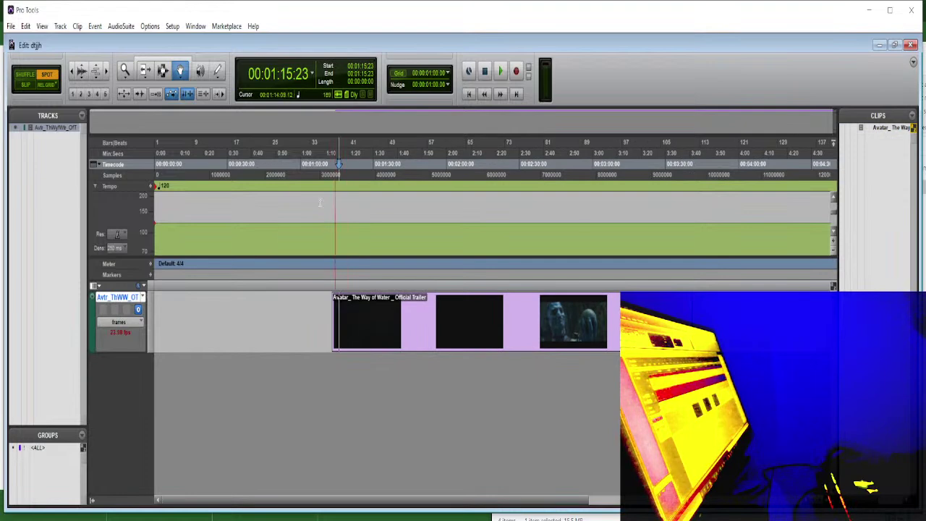
{"action": "left_click", "coordinate": [62, 27]}
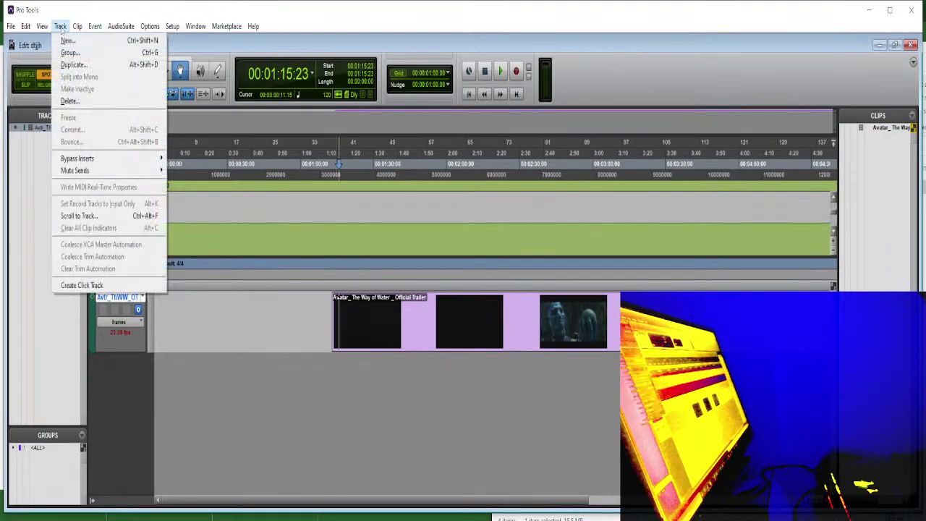
{"action": "mouse_move", "coordinate": [40, 29]}
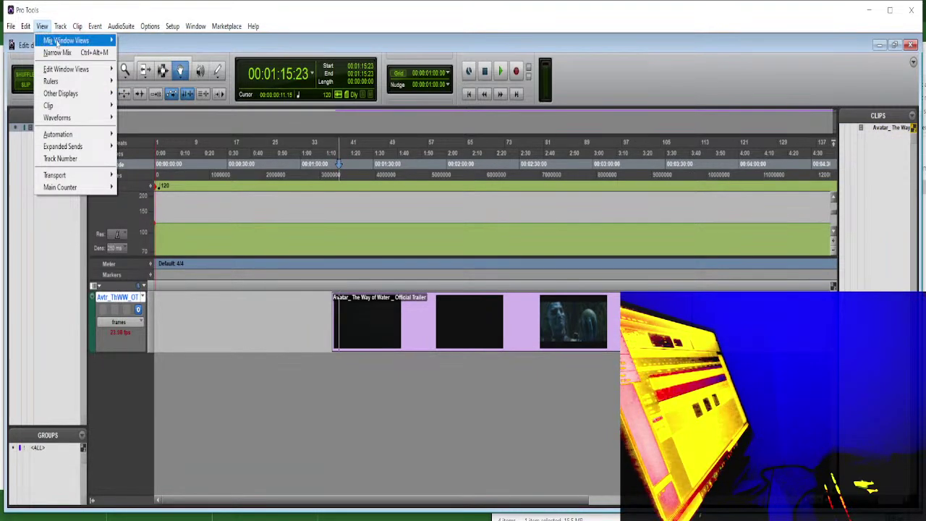
{"action": "mouse_move", "coordinate": [58, 43]}
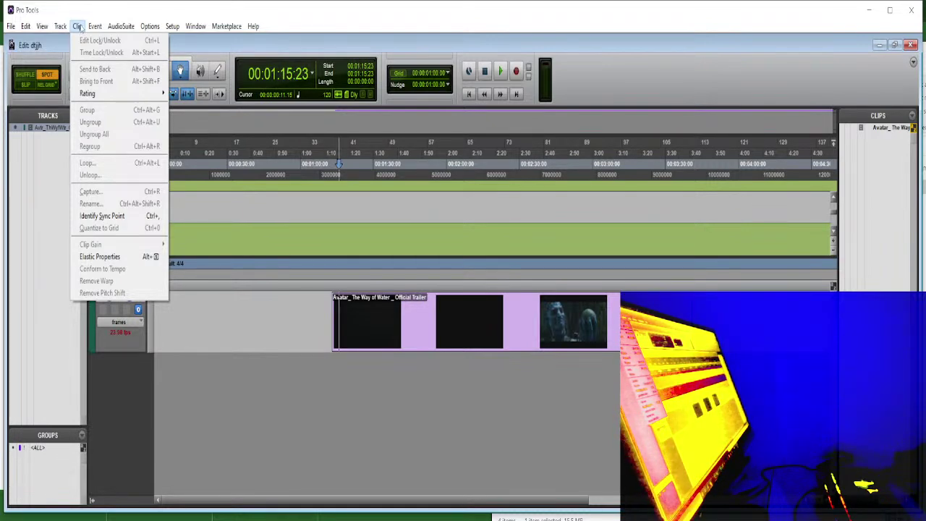
Switch to the YouTube tutorial Film Scoring in Pro Tools with Real Instruments and show it full screen
{"action": "key", "text": "alt+Tab"}
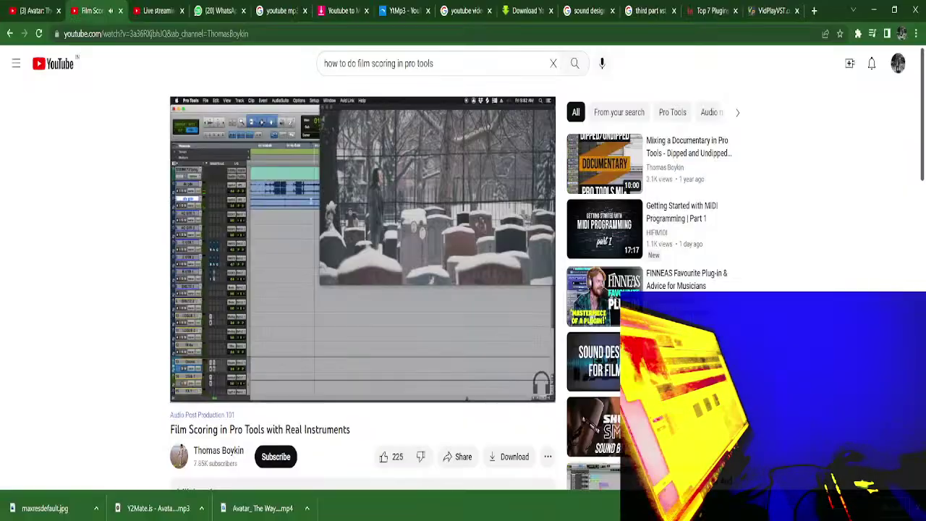
{"action": "left_click", "coordinate": [373, 288]}
{"action": "double_click", "coordinate": [373, 287]}
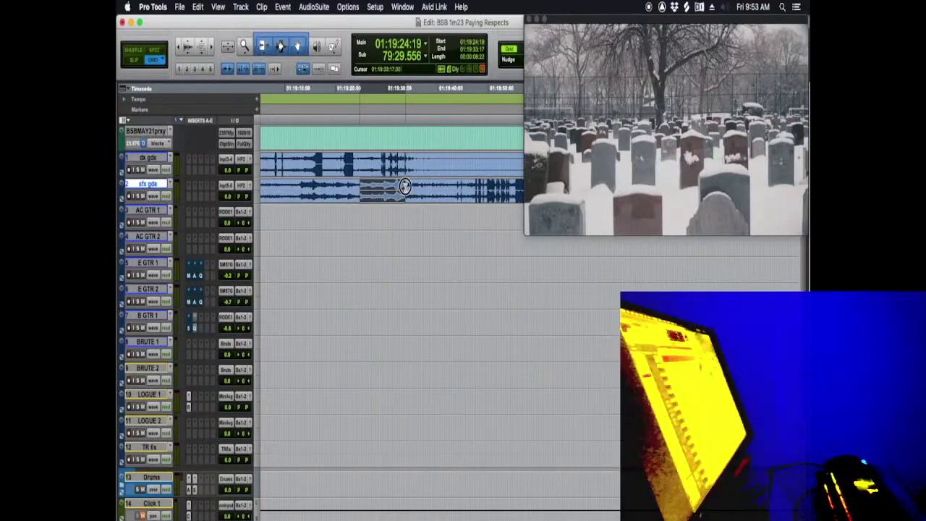
Watch how the tutorial adds a "lay out" marker at 01:19:15:22 and auditions the scene along the sfx gde track
{"action": "left_click_drag", "start_coordinate": [406, 186], "coordinate": [379, 186]}
{"action": "scroll", "coordinate": [368, 184], "scroll_direction": "left", "scroll_amount": 3}
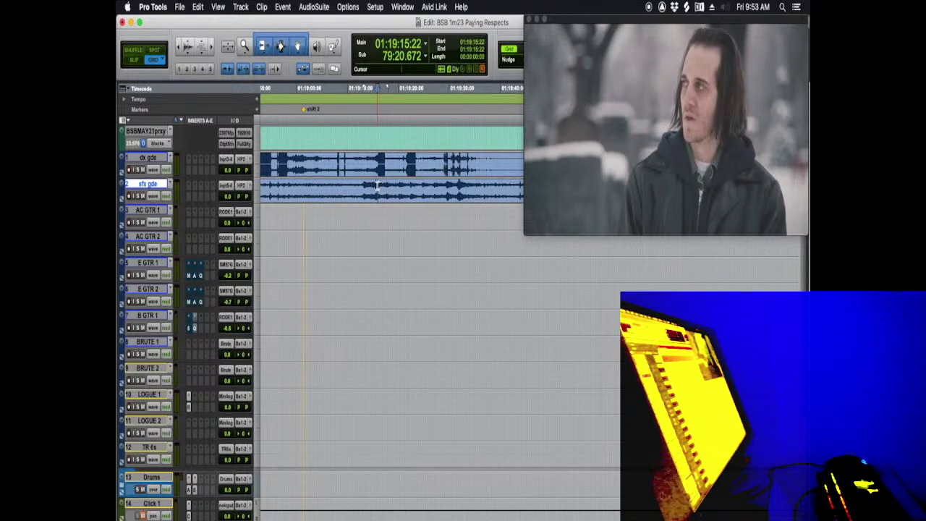
{"action": "key", "text": "KP_Enter"}
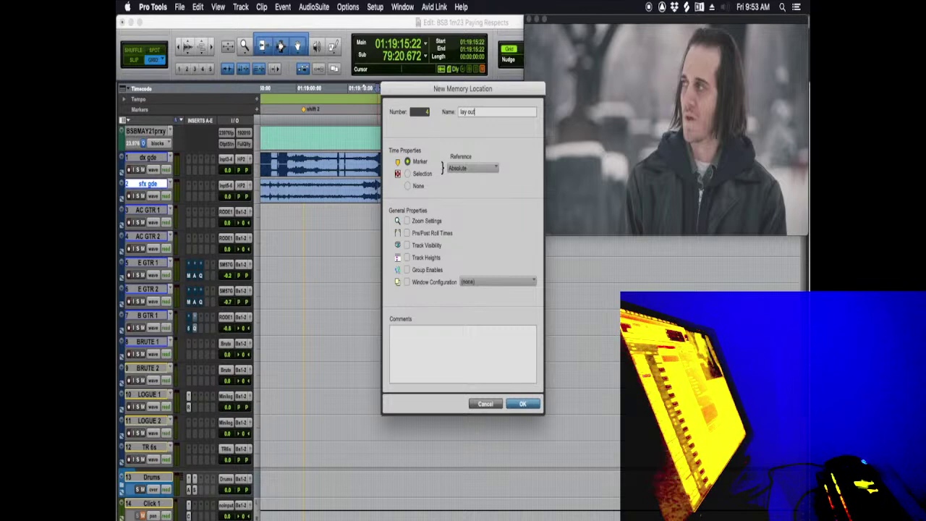
{"action": "key", "text": "Return"}
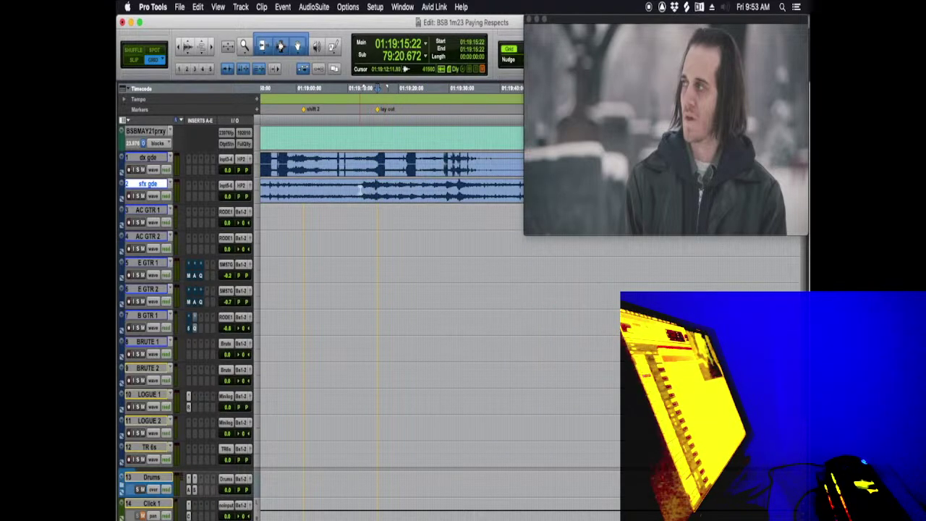
{"action": "scroll", "coordinate": [367, 207], "scroll_direction": "right", "scroll_amount": 3}
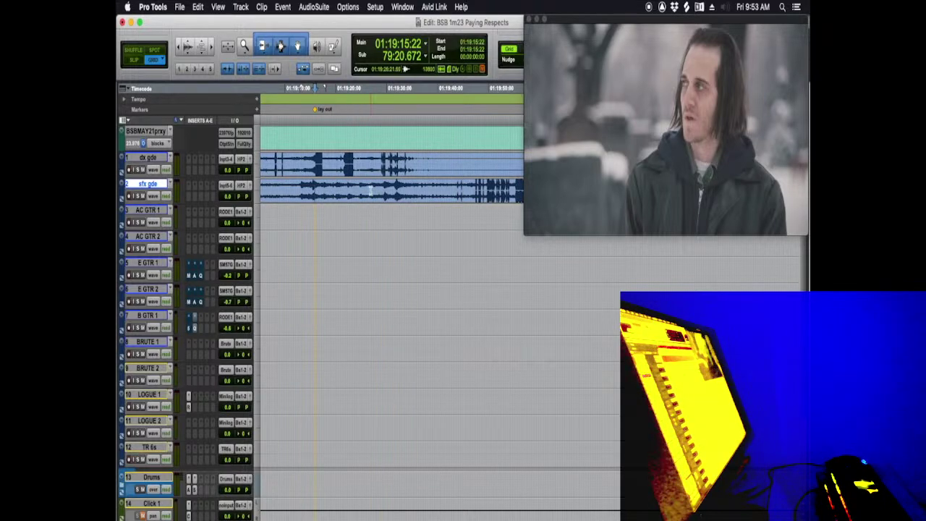
{"action": "left_click_drag", "start_coordinate": [371, 182], "coordinate": [396, 184]}
{"action": "left_click", "coordinate": [396, 184]}
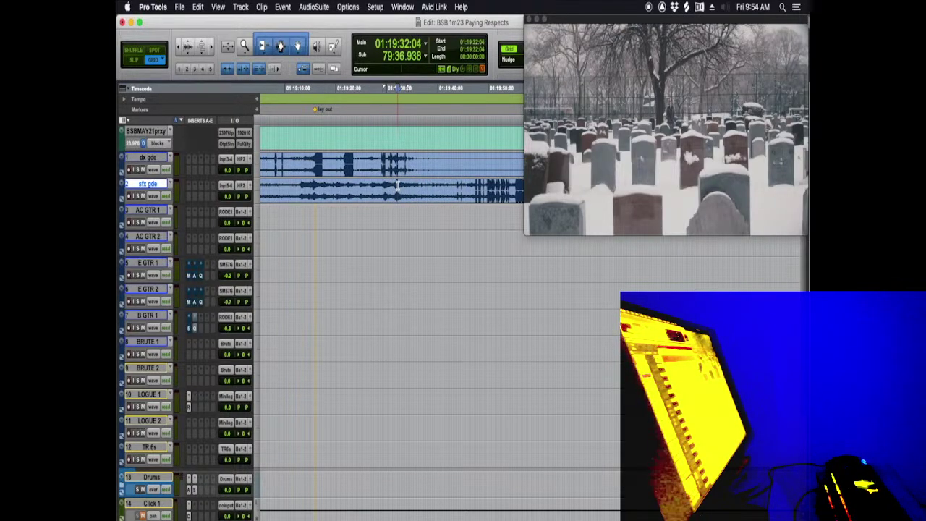
{"action": "key", "text": "space"}
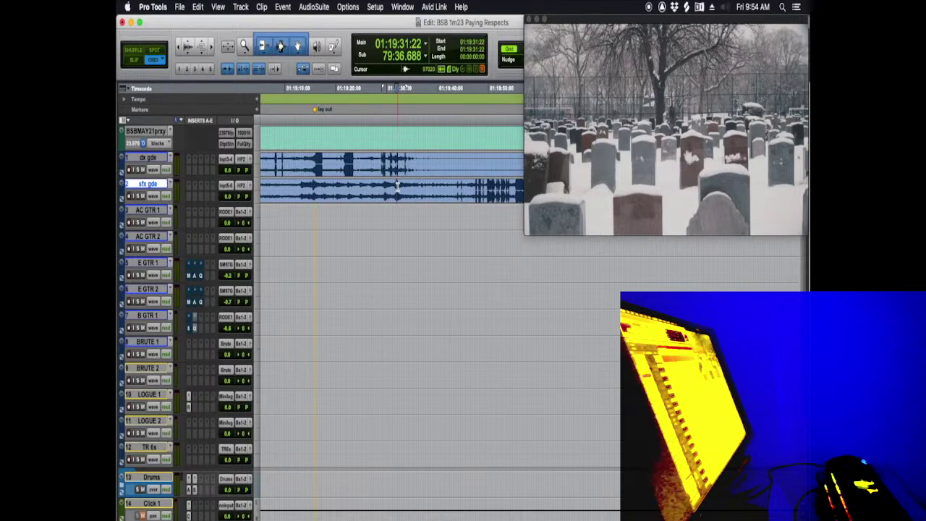
{"action": "left_click", "coordinate": [387, 186]}
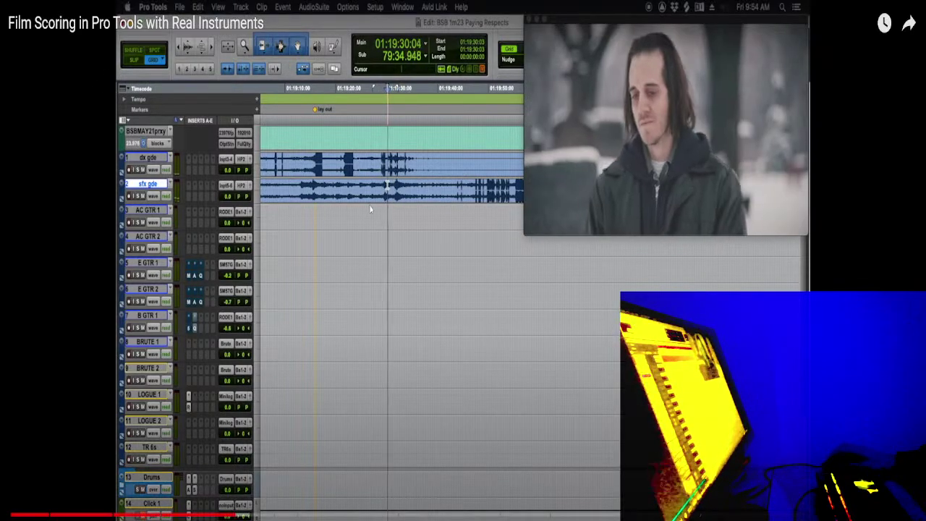
Leave the tutorial's full-screen view, pause it at 10:34 and switch back to Pro Tools
{"action": "key", "text": "Escape"}
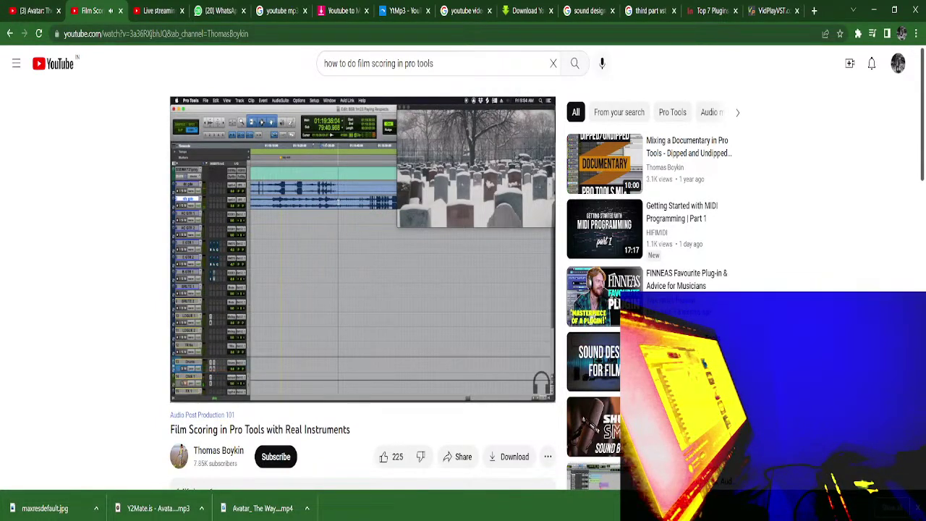
{"action": "left_click", "coordinate": [345, 217]}
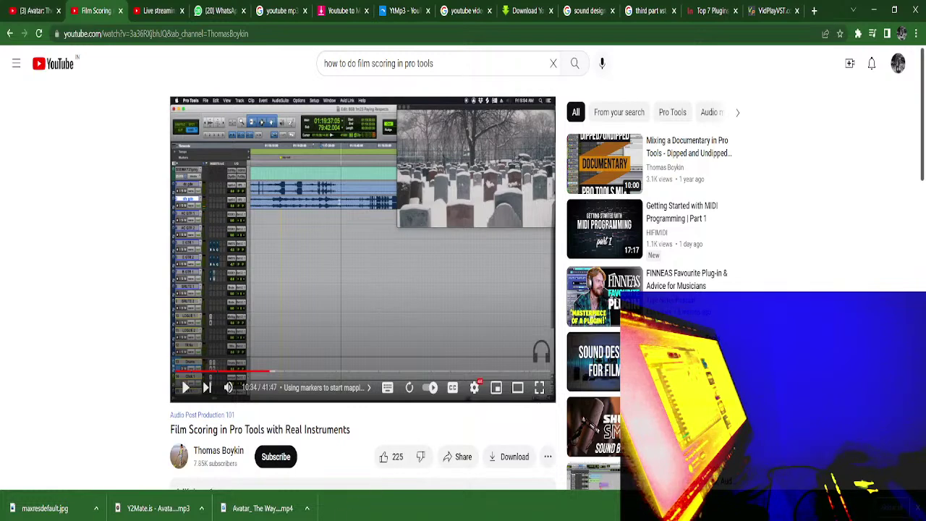
{"action": "key", "text": "alt+Tab"}
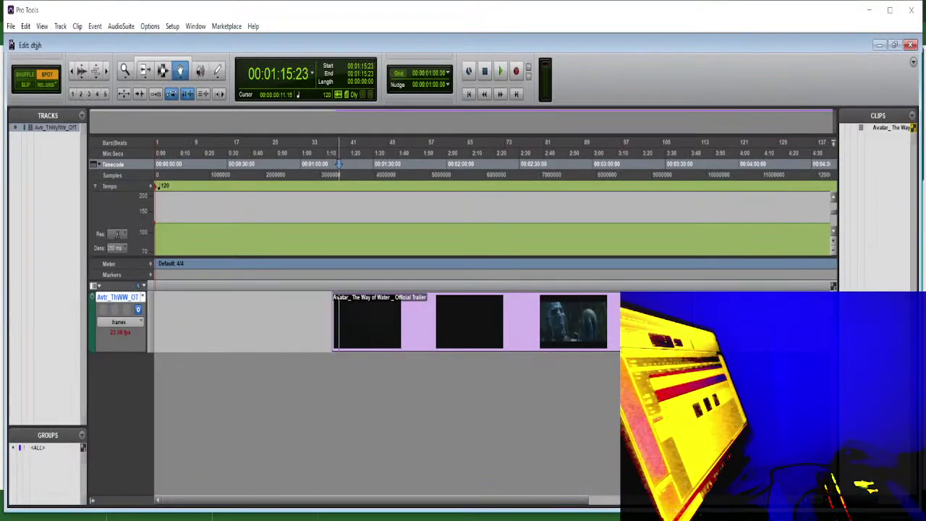
Dismiss the duplicate-launch alert, play the trailer from 00:01:15:23 and move the video window clear of the edit tools and track list
{"action": "key", "text": "space"}
{"action": "key", "text": "space"}
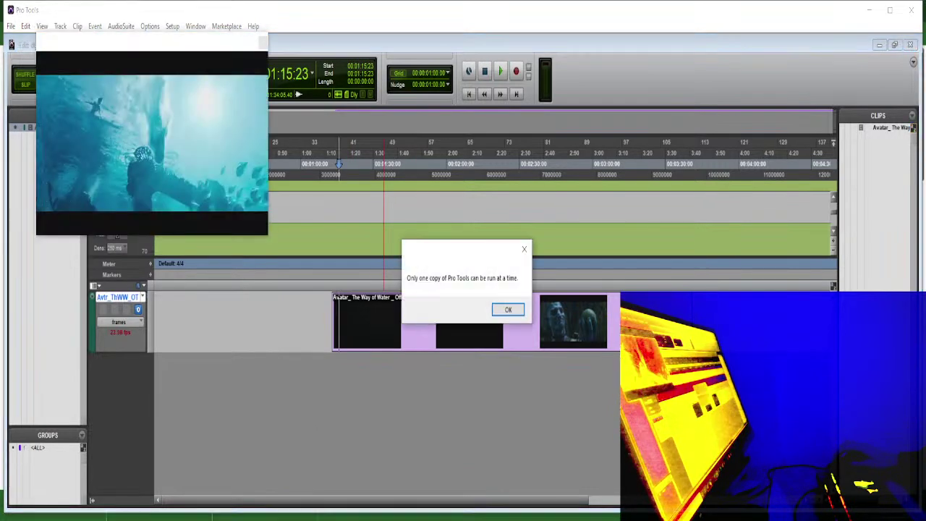
{"action": "left_click", "coordinate": [508, 310]}
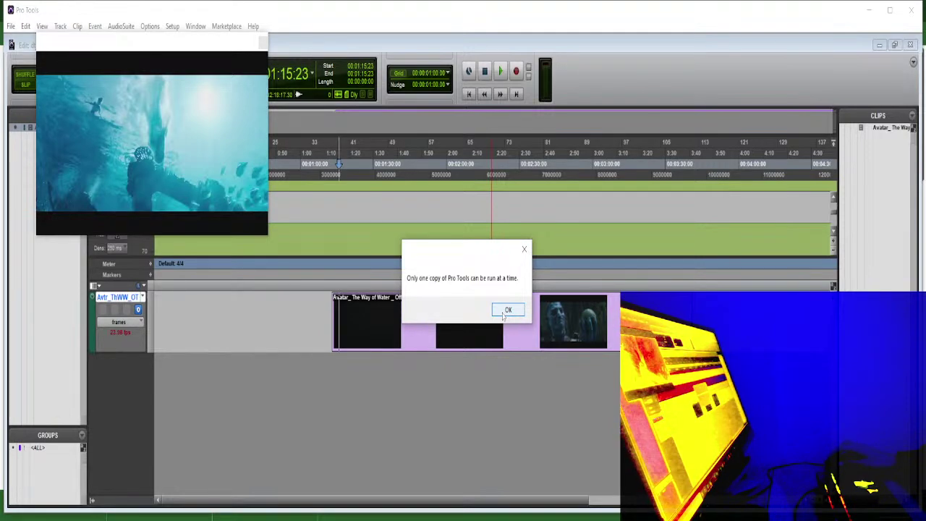
{"action": "left_click", "coordinate": [508, 310]}
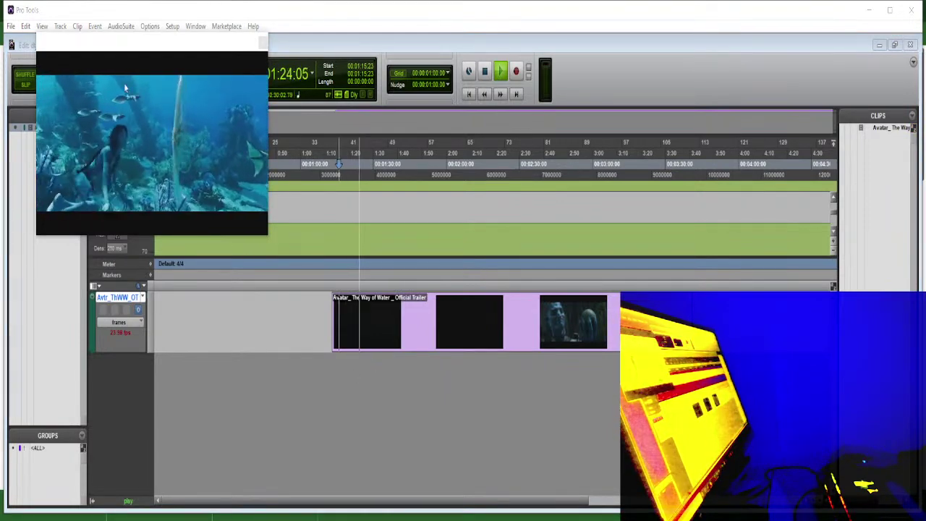
{"action": "left_click_drag", "start_coordinate": [131, 114], "coordinate": [711, 237]}
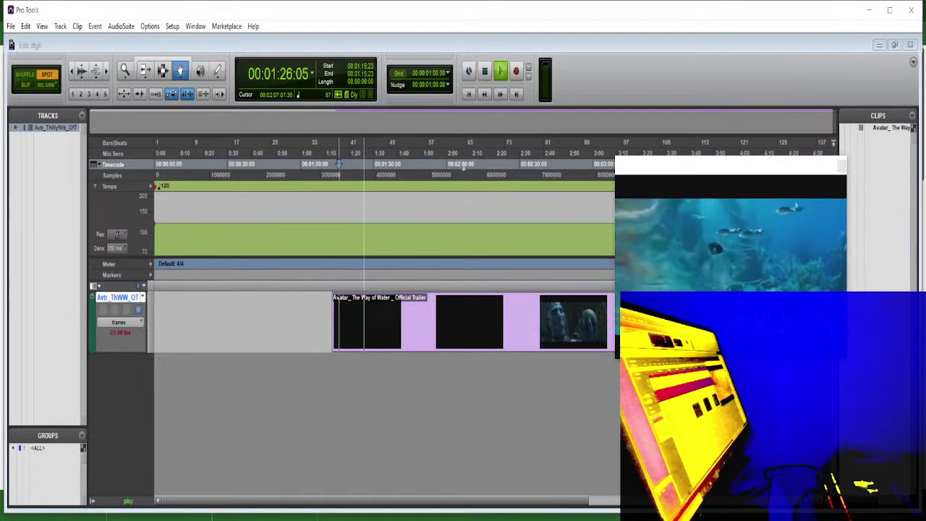
Dismiss the Video Engine alert and audition the trailer from 00:02:03:15 and from 00:02:18:11
{"action": "left_click", "coordinate": [463, 165]}
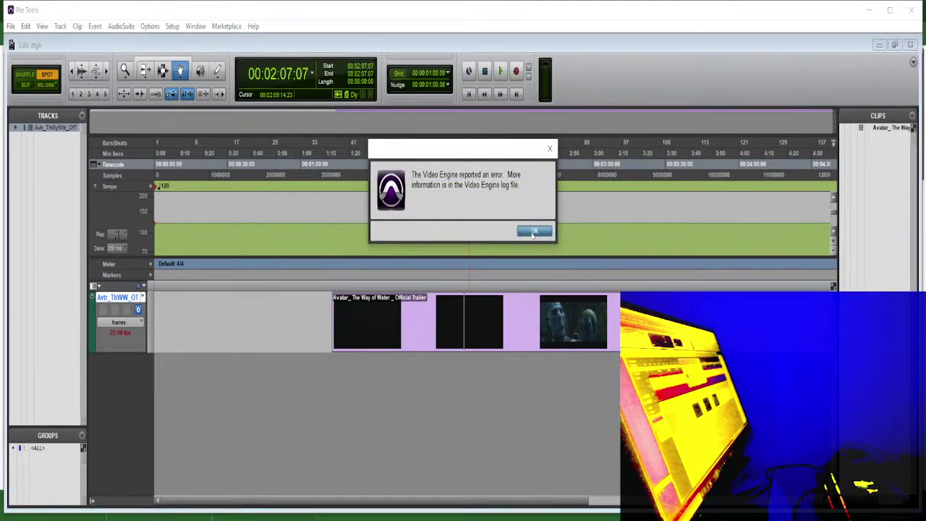
{"action": "left_click", "coordinate": [534, 231]}
{"action": "left_click", "coordinate": [455, 165]}
{"action": "key", "text": "space"}
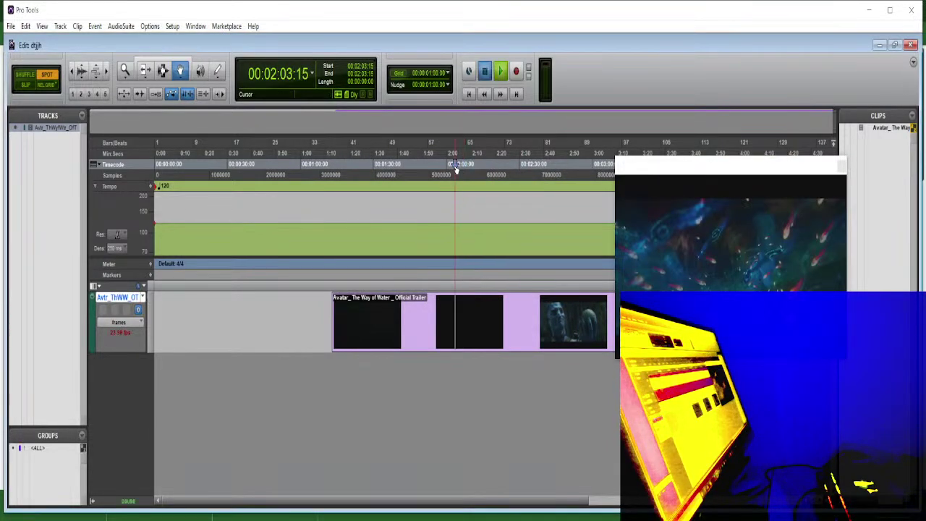
{"action": "left_click", "coordinate": [492, 165]}
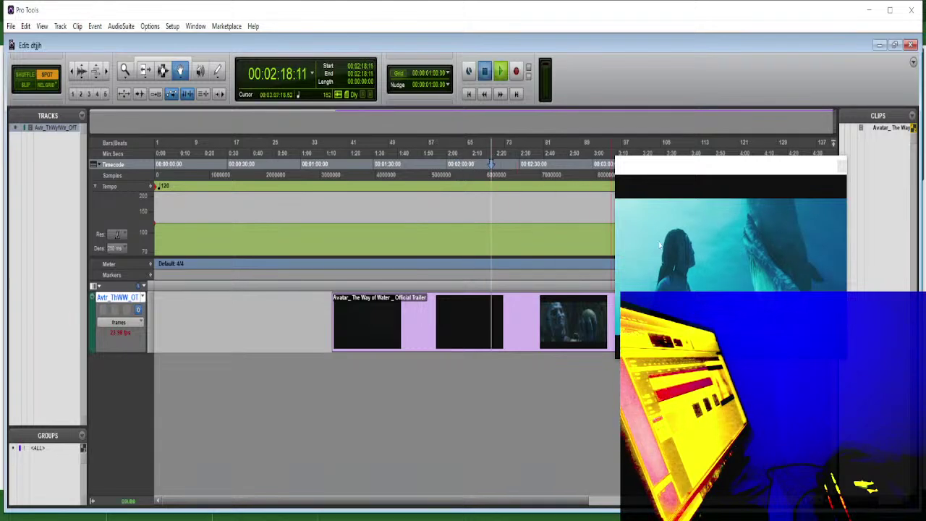
{"action": "left_click", "coordinate": [681, 263]}
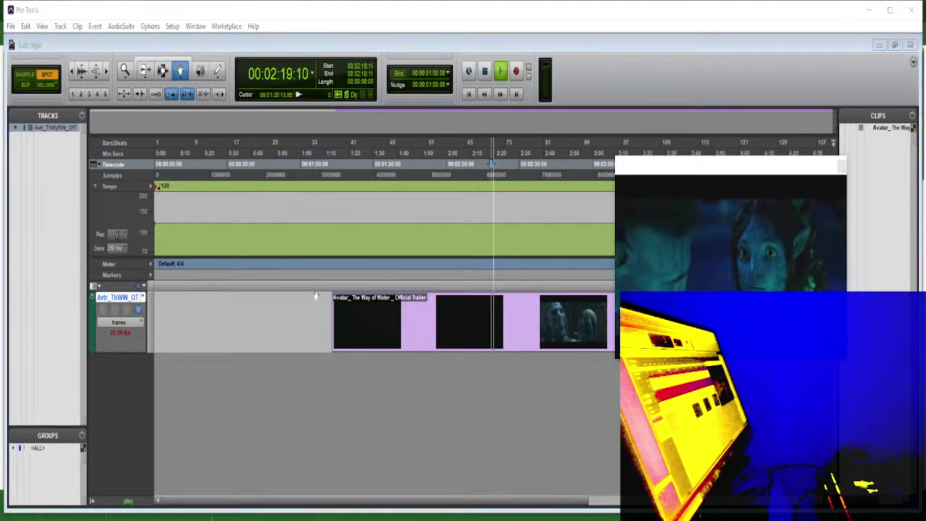
Switch the trailer's video track view to blocks and back to frames
{"action": "left_click", "coordinate": [138, 313]}
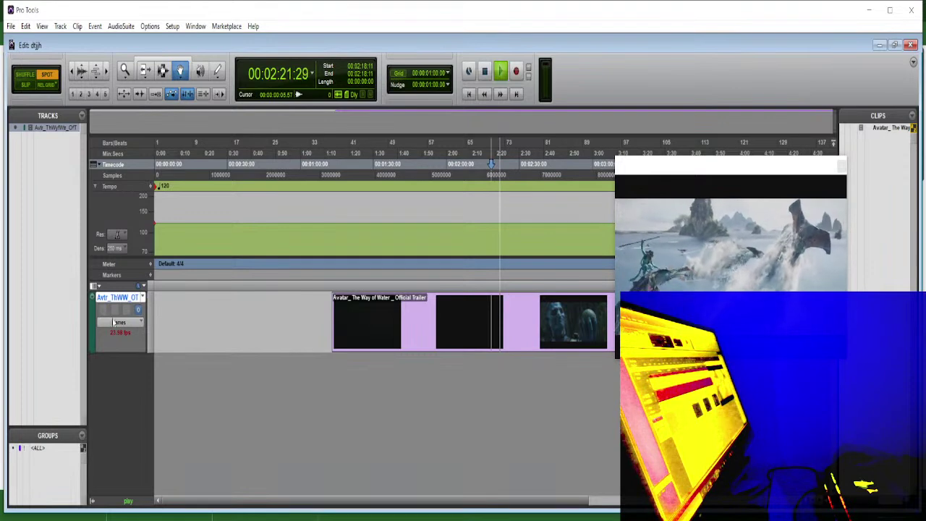
{"action": "left_click", "coordinate": [118, 321]}
{"action": "left_click", "coordinate": [143, 329]}
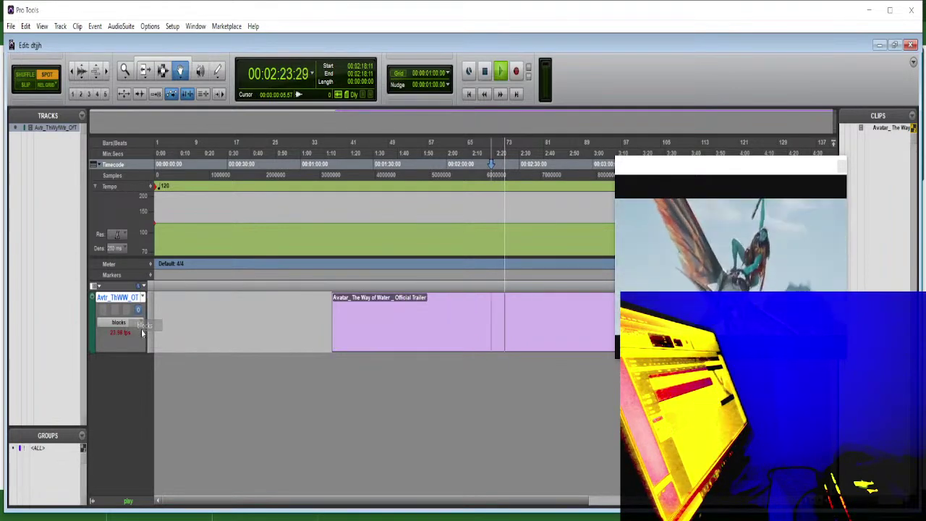
{"action": "left_click", "coordinate": [118, 322]}
{"action": "left_click", "coordinate": [153, 337]}
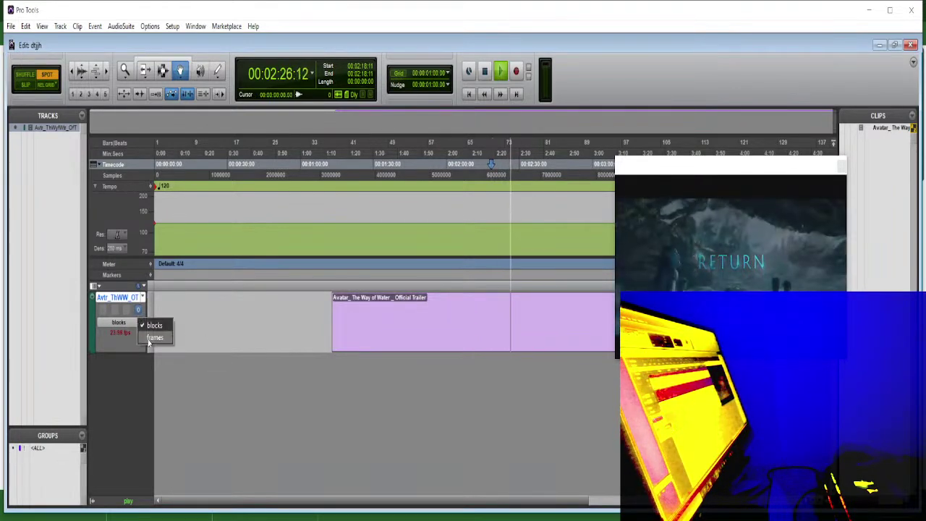
Dismiss the Video Engine alert, play the trailer from 00:02:35:19 and stop playback
{"action": "left_click", "coordinate": [536, 160]}
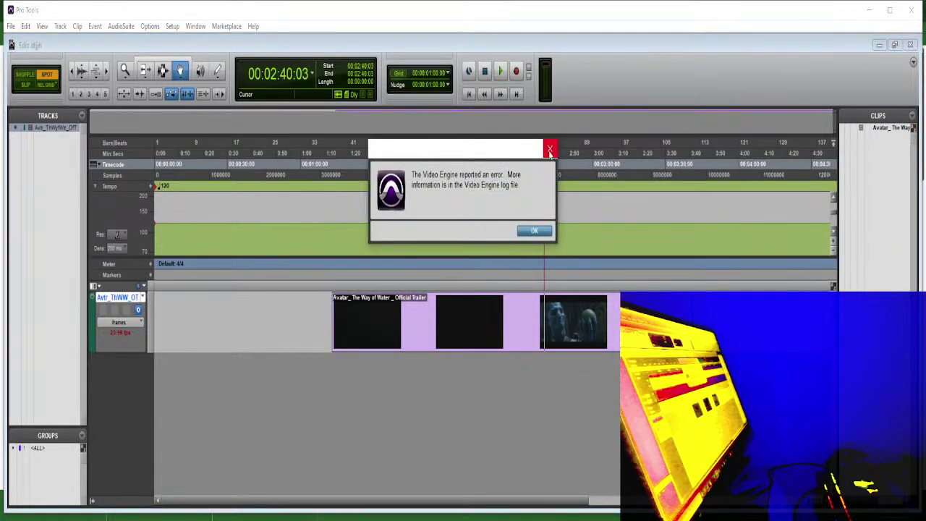
{"action": "left_click", "coordinate": [534, 231]}
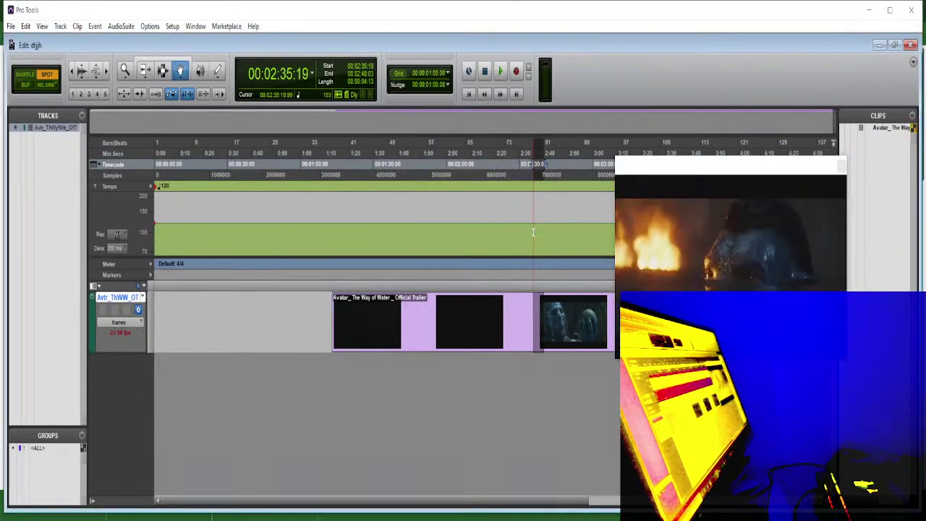
{"action": "key", "text": "space"}
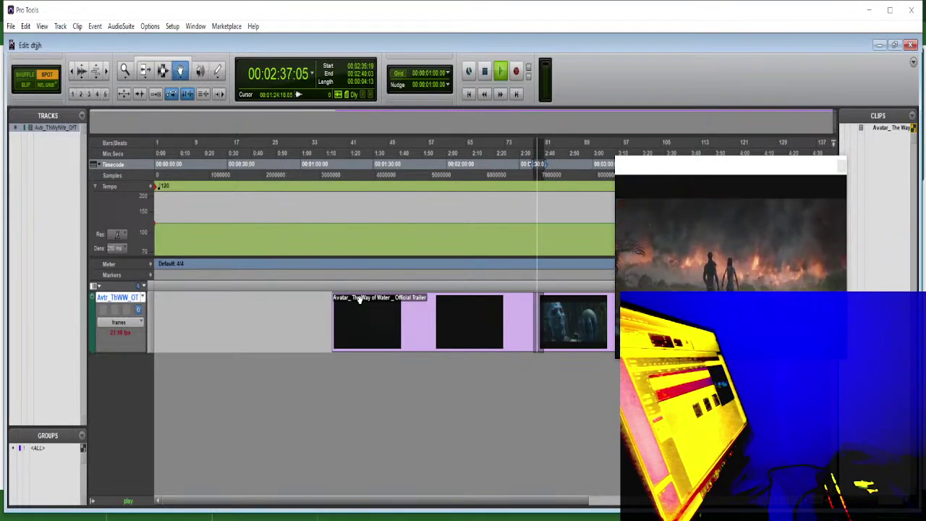
{"action": "left_click", "coordinate": [621, 168]}
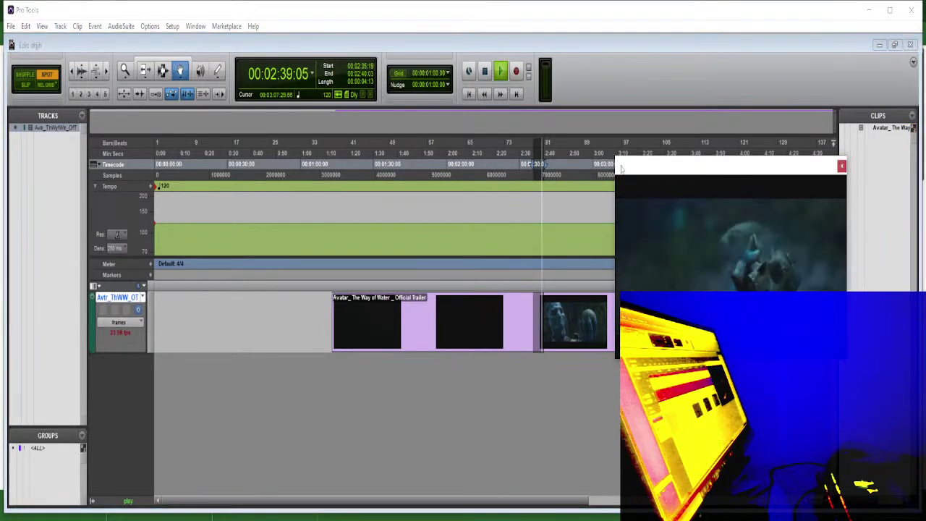
{"action": "key", "text": "space"}
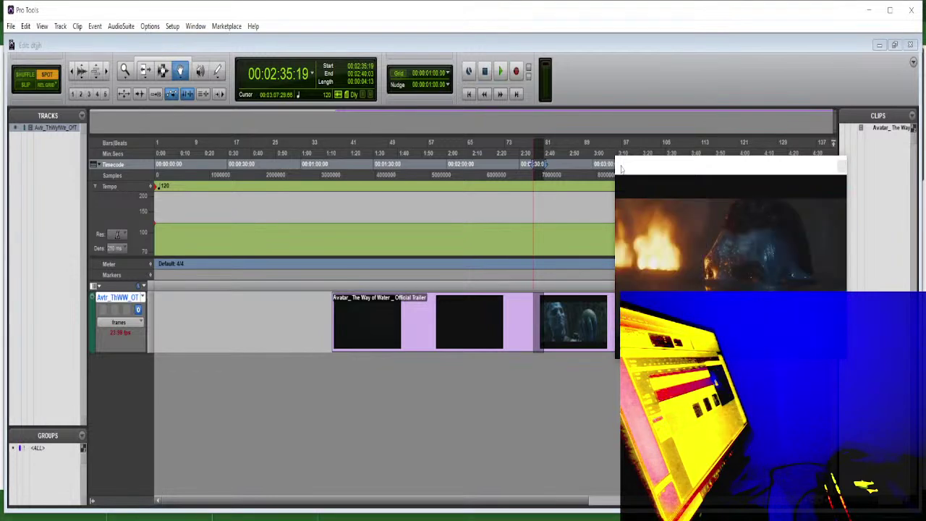
Play the trailer from 00:01:14:03 near the clip's start and jump ahead to 00:01:32:04
{"action": "left_click", "coordinate": [339, 192]}
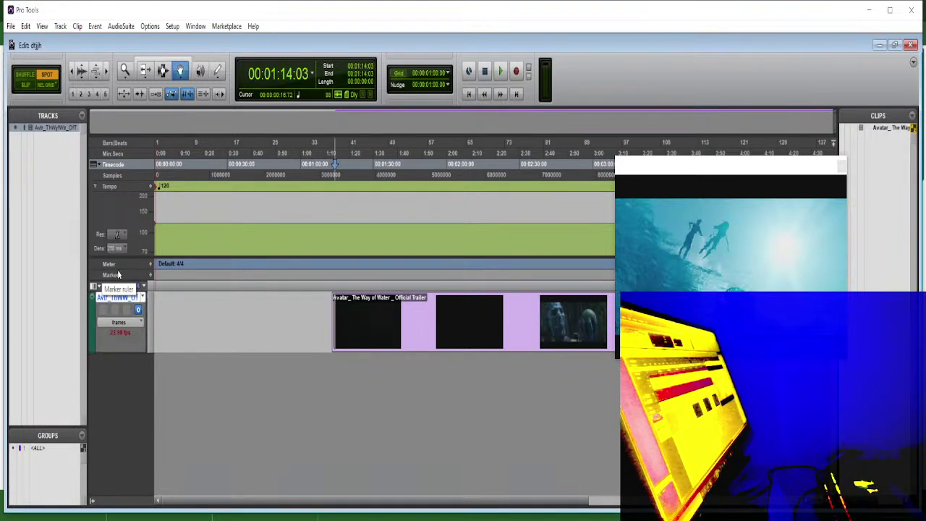
{"action": "key", "text": "space"}
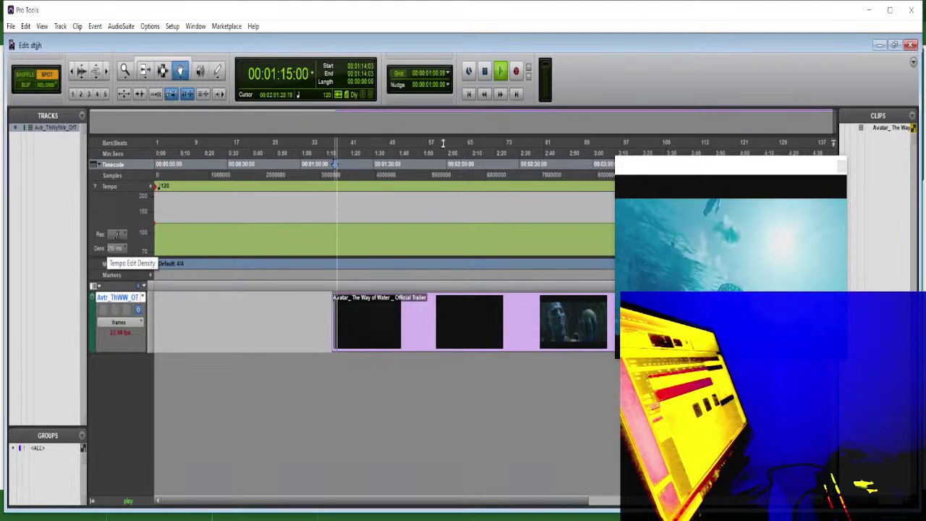
{"action": "left_click", "coordinate": [379, 153]}
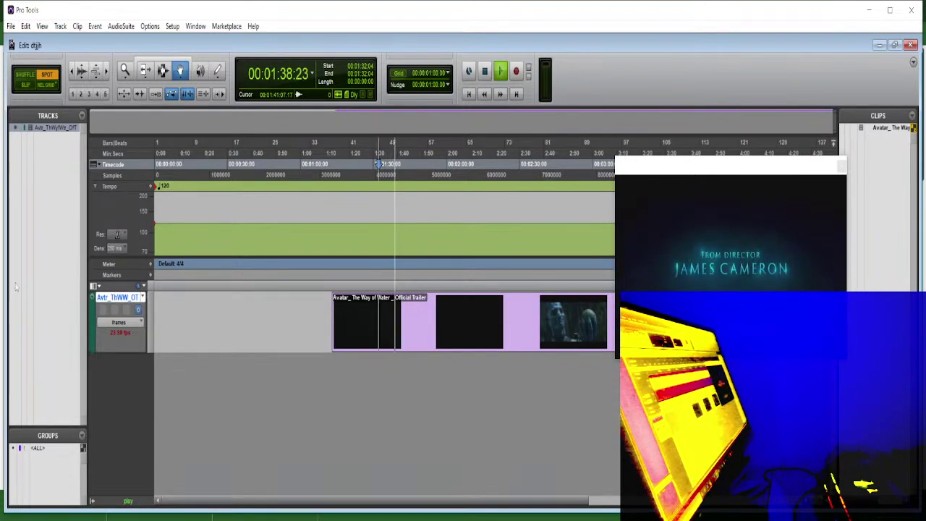
Resize the Edit window to span the workspace and move the video window up beside the transport controls
{"action": "mouse_move", "coordinate": [6, 259]}
{"action": "left_mouse_down"}
{"action": "mouse_move", "coordinate": [128, 257]}
{"action": "mouse_move", "coordinate": [4, 257]}
{"action": "left_mouse_up"}
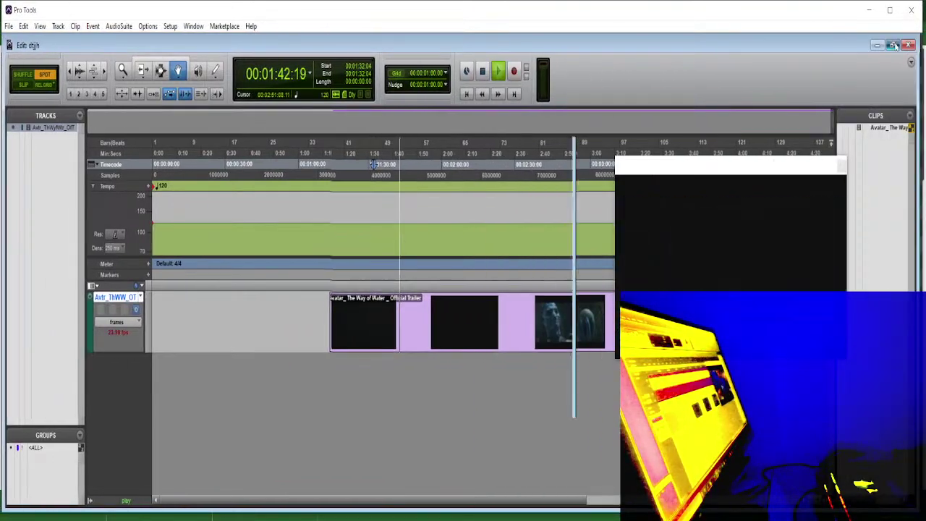
{"action": "left_click", "coordinate": [892, 45]}
{"action": "left_click_drag", "start_coordinate": [730, 169], "coordinate": [757, 50]}
{"action": "left_click_drag", "start_coordinate": [574, 185], "coordinate": [923, 193]}
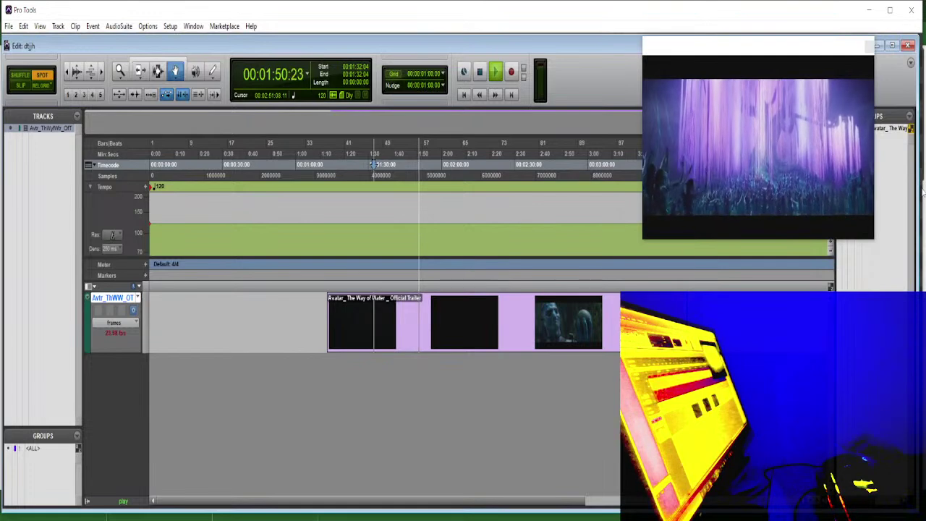
Cancel closing the session and audition the trailer from 00:01:32:04 and from 00:01:55:27
{"action": "key", "text": "ctrl+shift+w"}
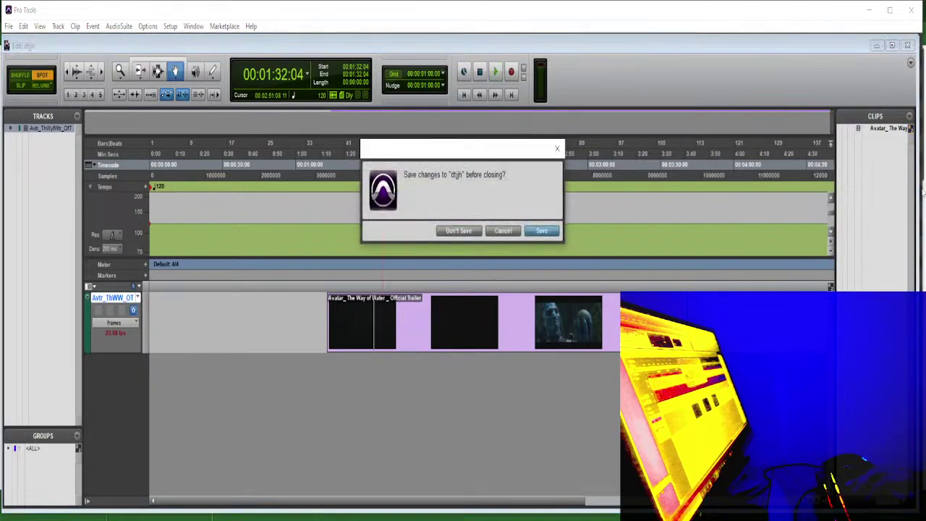
{"action": "left_click", "coordinate": [557, 150]}
{"action": "key", "text": "space"}
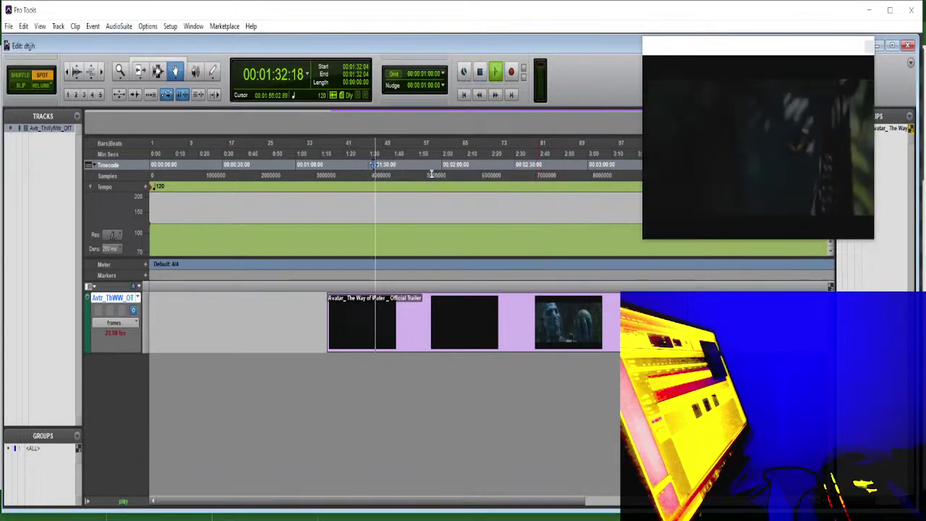
{"action": "left_click", "coordinate": [431, 175]}
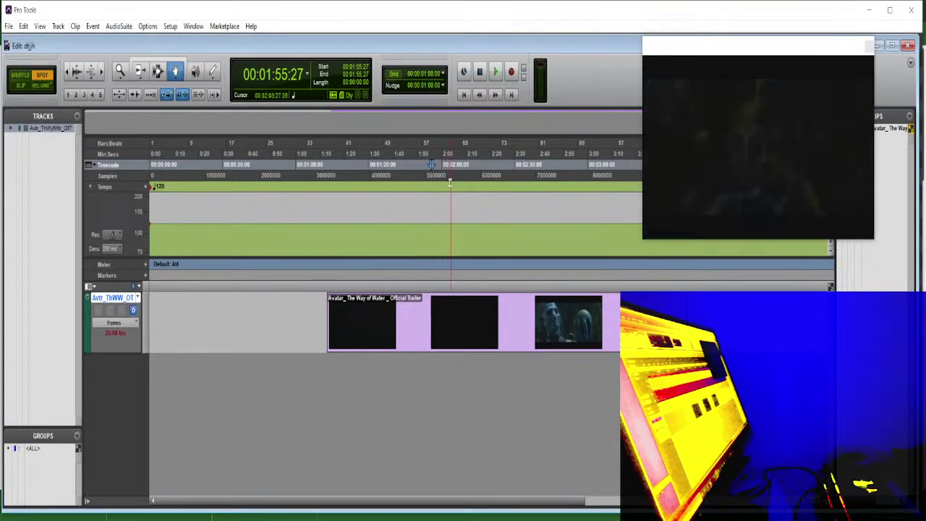
{"action": "key", "text": "space"}
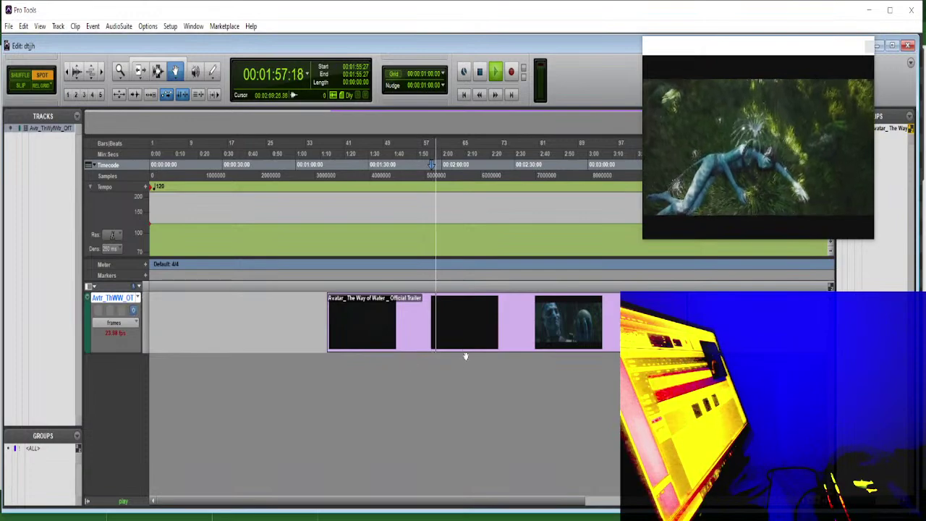
{"action": "right_click", "coordinate": [524, 318]}
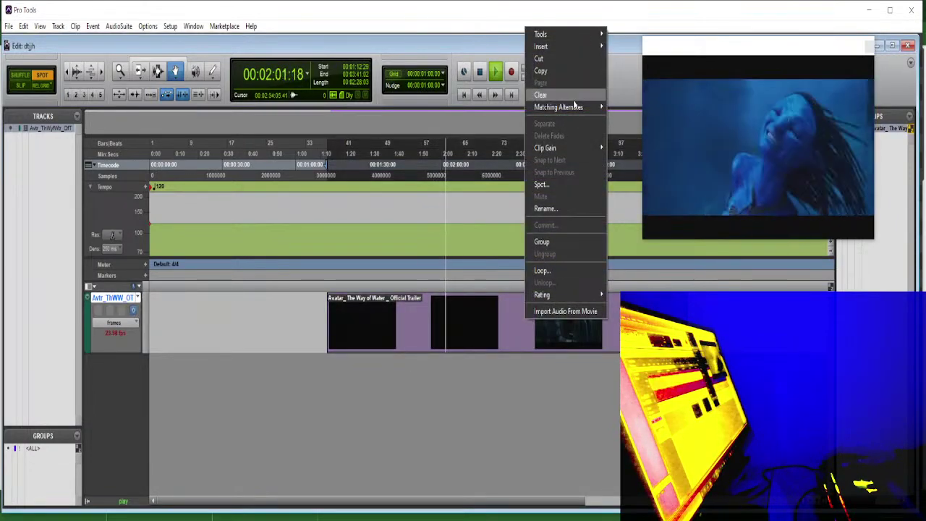
{"action": "left_click", "coordinate": [854, 519]}
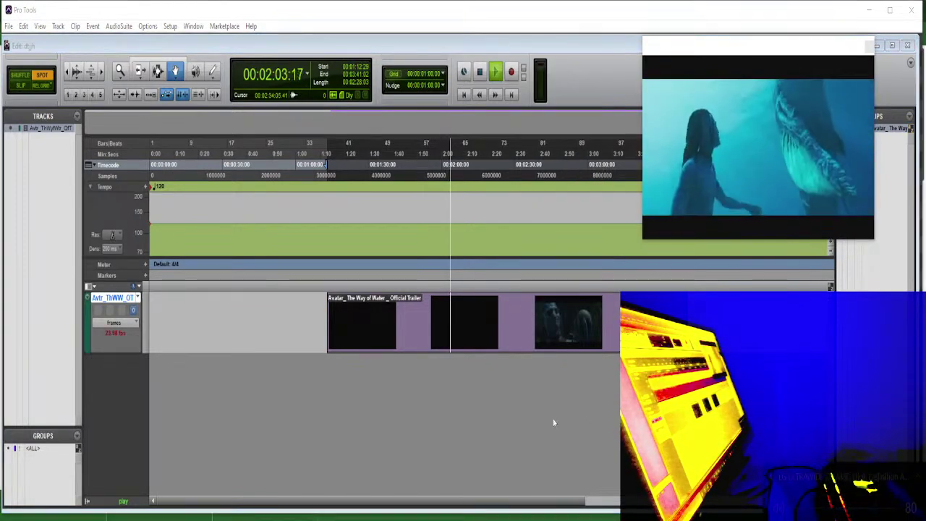
{"action": "left_click", "coordinate": [172, 26]}
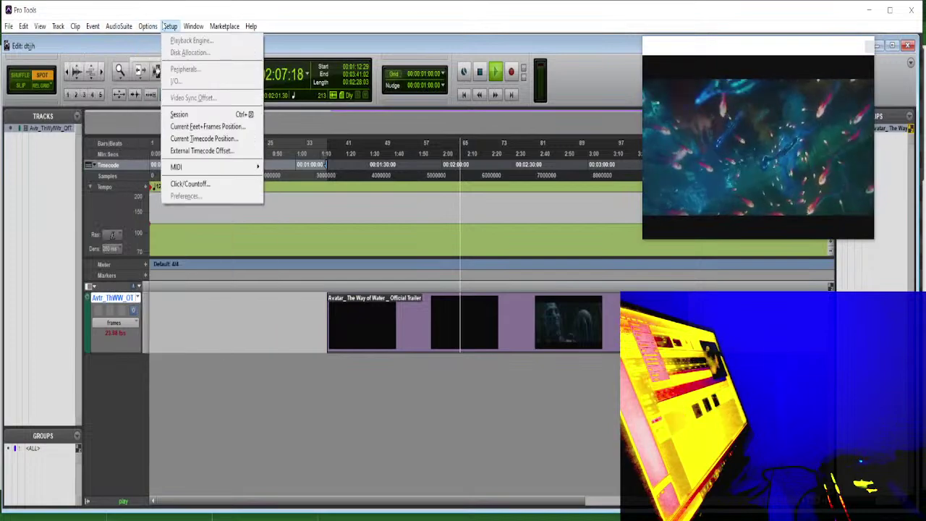
{"action": "mouse_move", "coordinate": [38, 28]}
{"action": "mouse_move", "coordinate": [9, 26]}
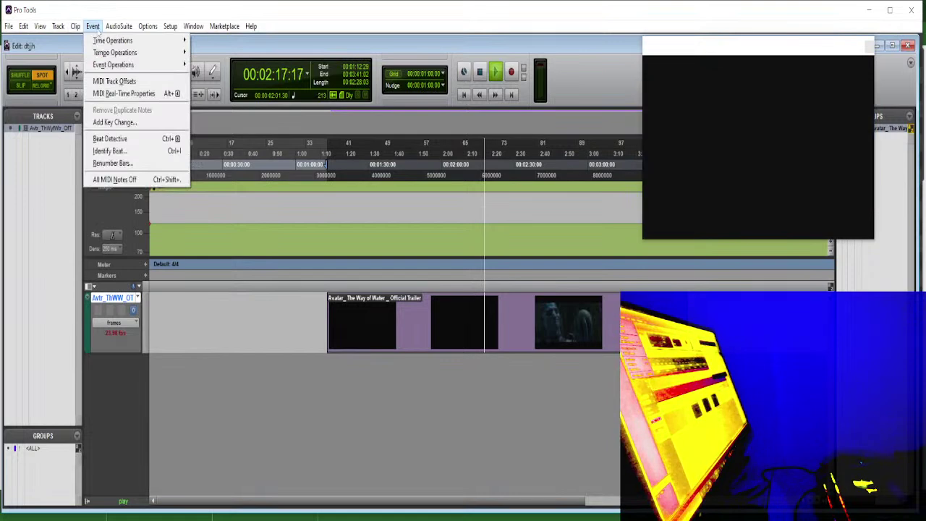
{"action": "mouse_move", "coordinate": [110, 29]}
{"action": "mouse_move", "coordinate": [149, 32]}
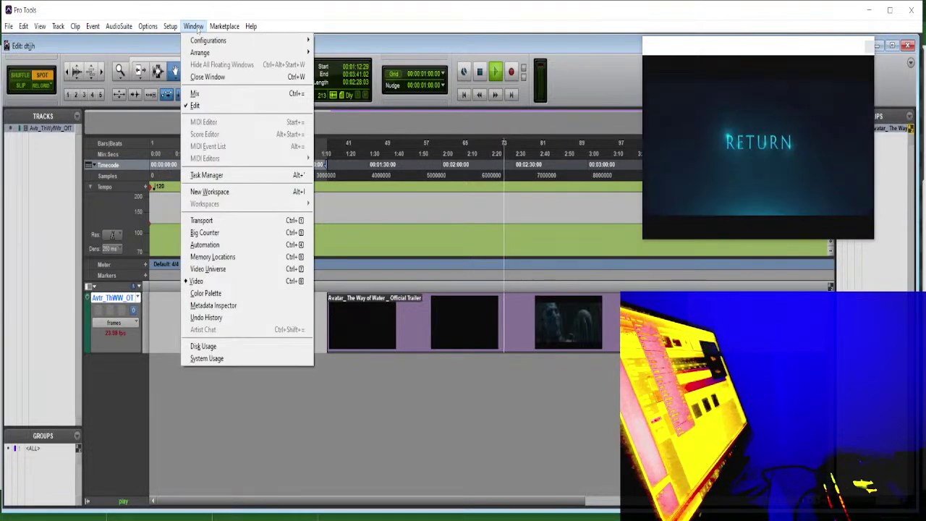
{"action": "mouse_move", "coordinate": [251, 29]}
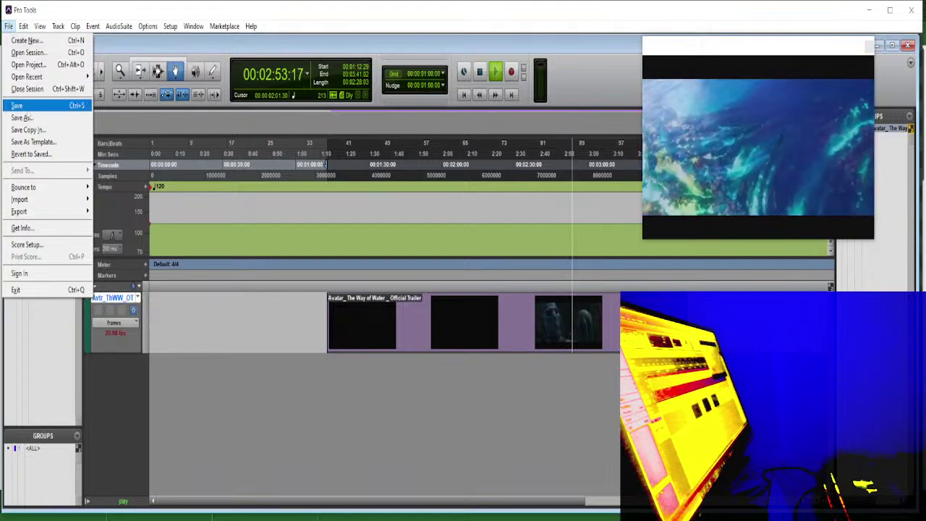
Examine the Score Setup options for display, spacing and page layout, and close the dialog without changes
{"action": "mouse_move", "coordinate": [38, 205]}
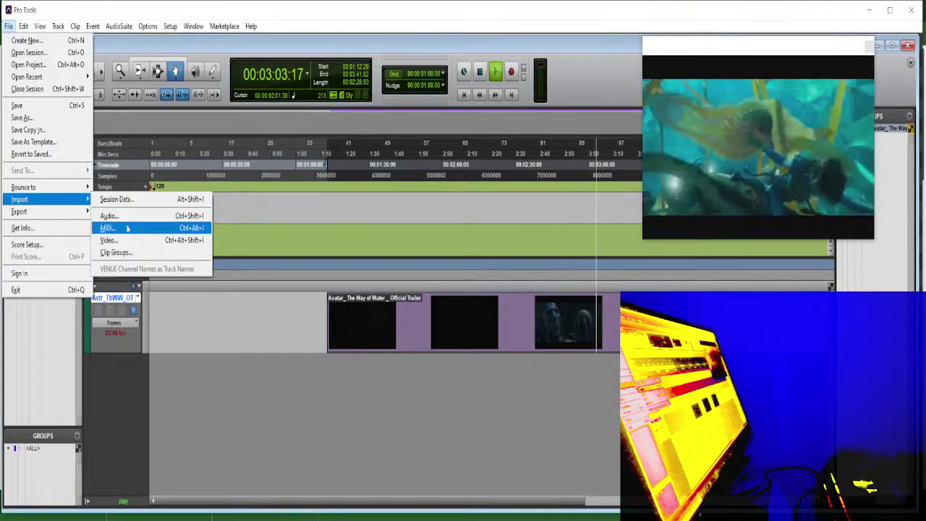
{"action": "left_click", "coordinate": [61, 246]}
{"action": "left_click_drag", "start_coordinate": [106, 55], "coordinate": [315, 172]}
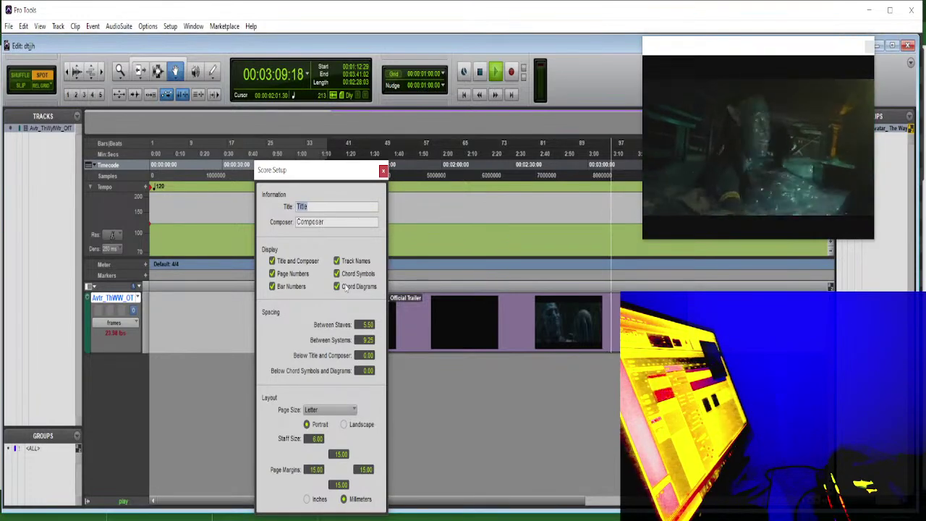
{"action": "left_click", "coordinate": [383, 172]}
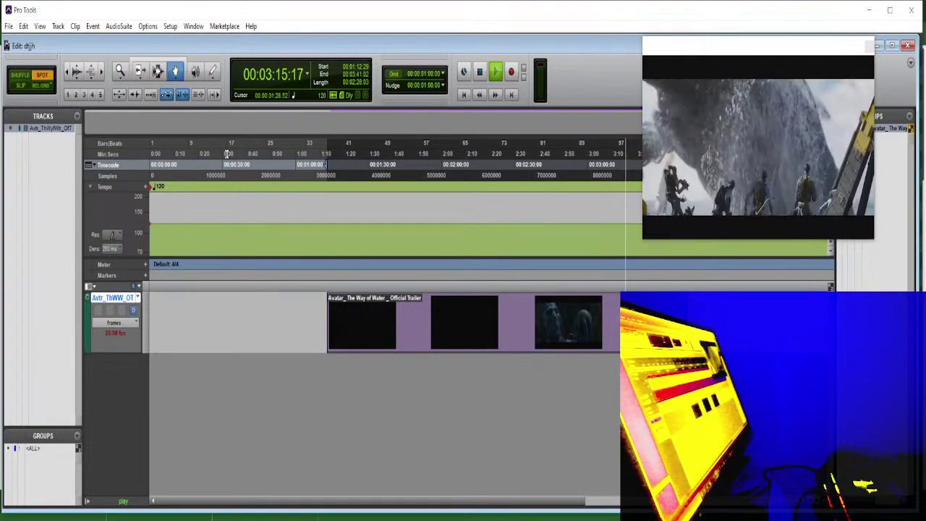
{"action": "left_click", "coordinate": [148, 26]}
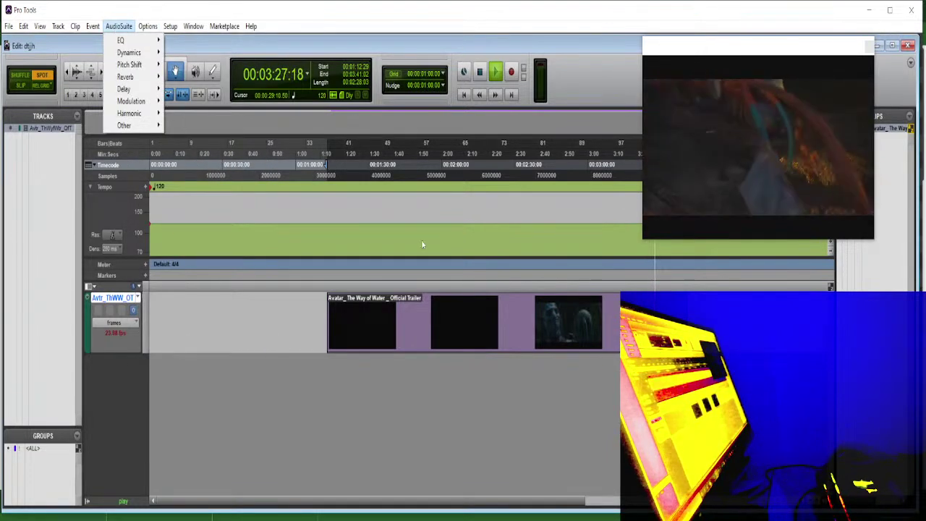
{"action": "left_click", "coordinate": [433, 325]}
{"action": "left_click", "coordinate": [508, 305]}
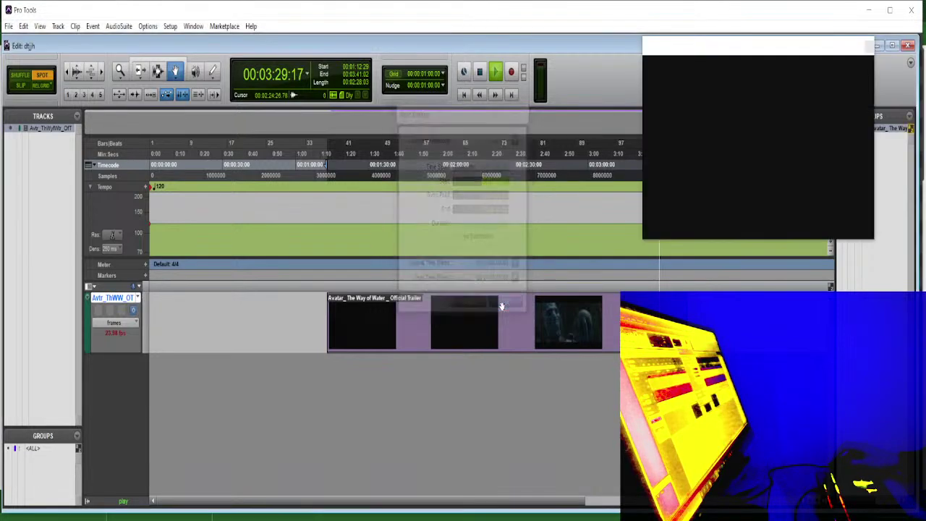
Stop playback, close the video and Edit windows, and quit Pro Tools without saving the session changes
{"action": "key", "text": "space"}
{"action": "left_click", "coordinate": [869, 48]}
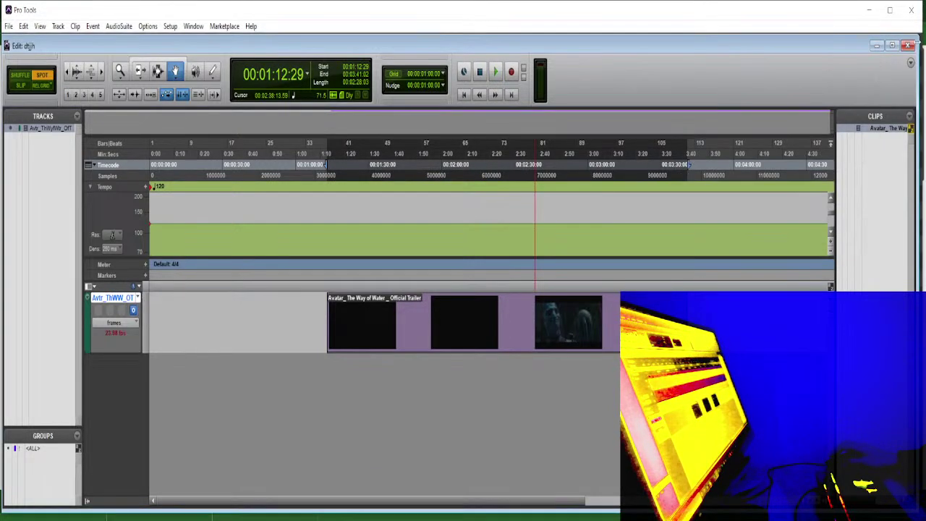
{"action": "left_click", "coordinate": [909, 45]}
{"action": "left_click", "coordinate": [912, 10]}
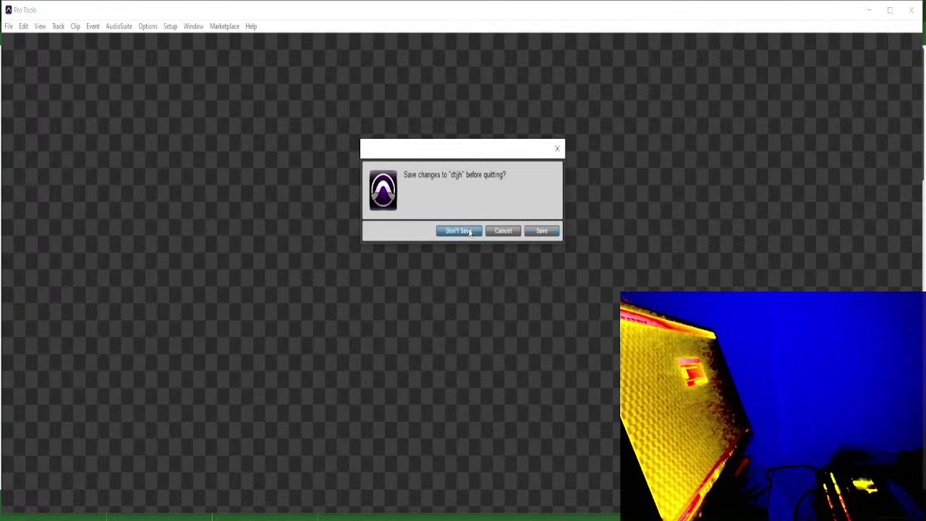
{"action": "left_click", "coordinate": [459, 231]}
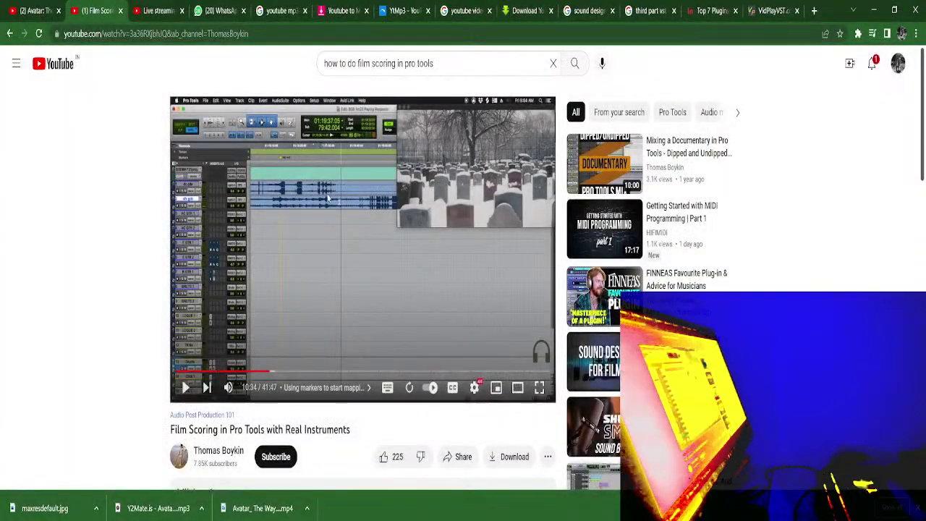
Switch to the YouTube Studio live stream page, request ending the stream and choose Not Yet
{"action": "left_click", "coordinate": [152, 12]}
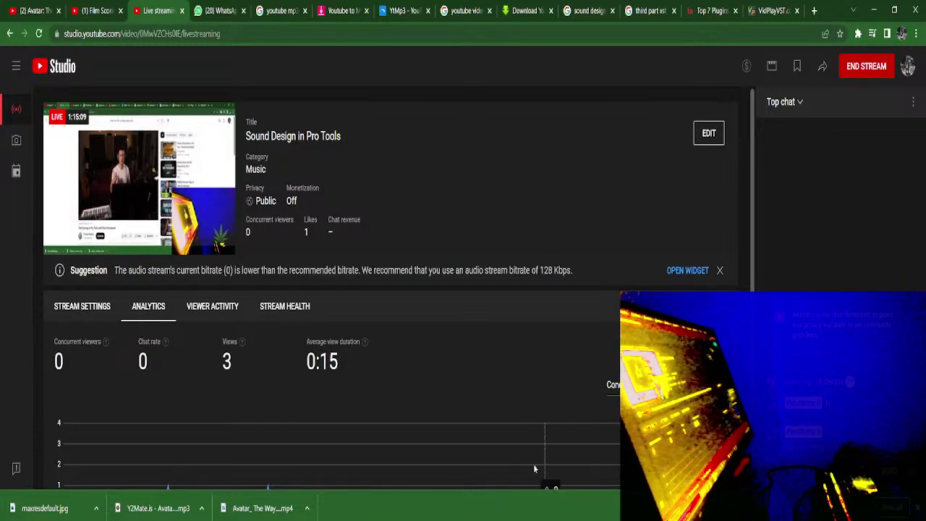
{"action": "left_click", "coordinate": [872, 68]}
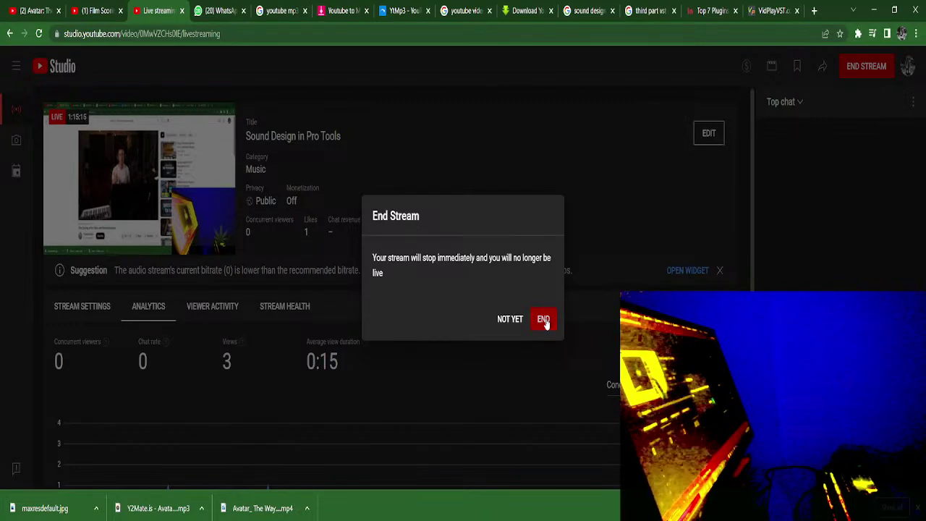
{"action": "left_click", "coordinate": [508, 319]}
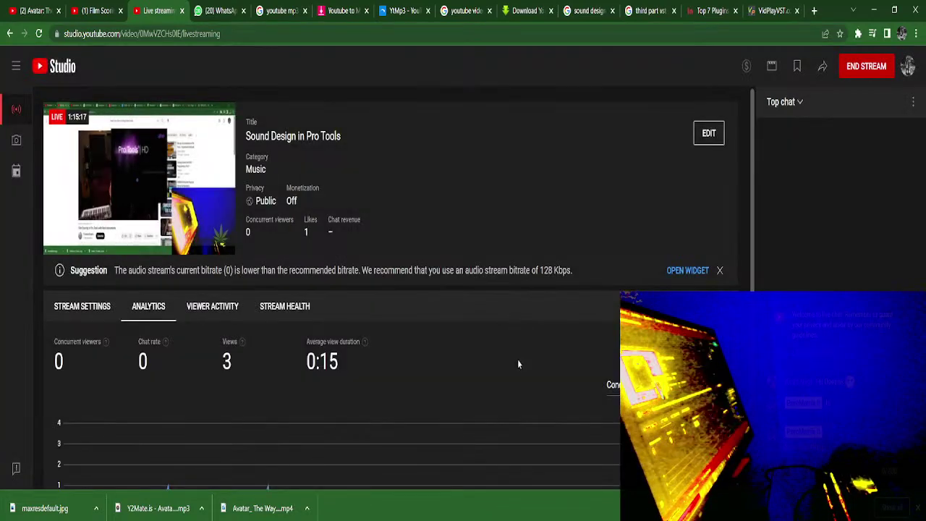